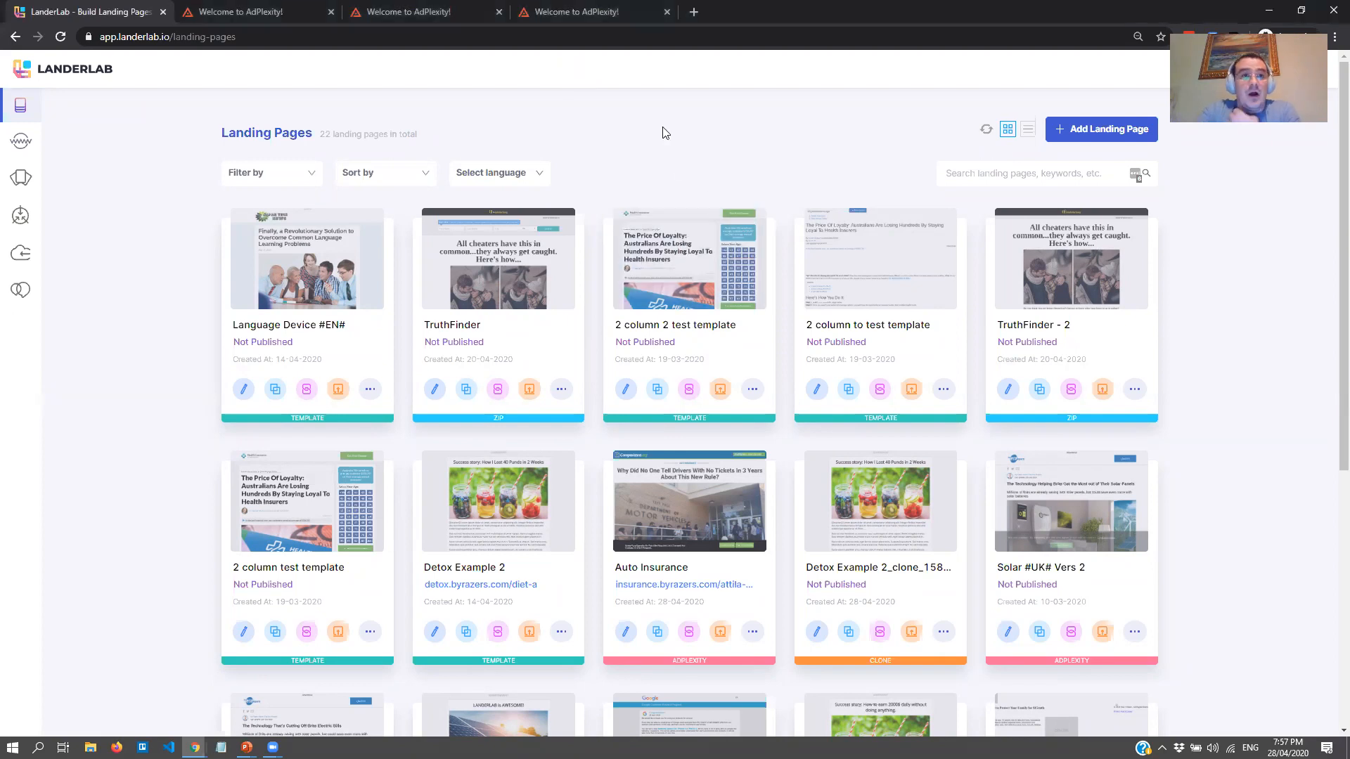
# - Switch from LanderLab to AdPlexity and look over its native and mobile ad search results
pyautogui.click(251, 12)
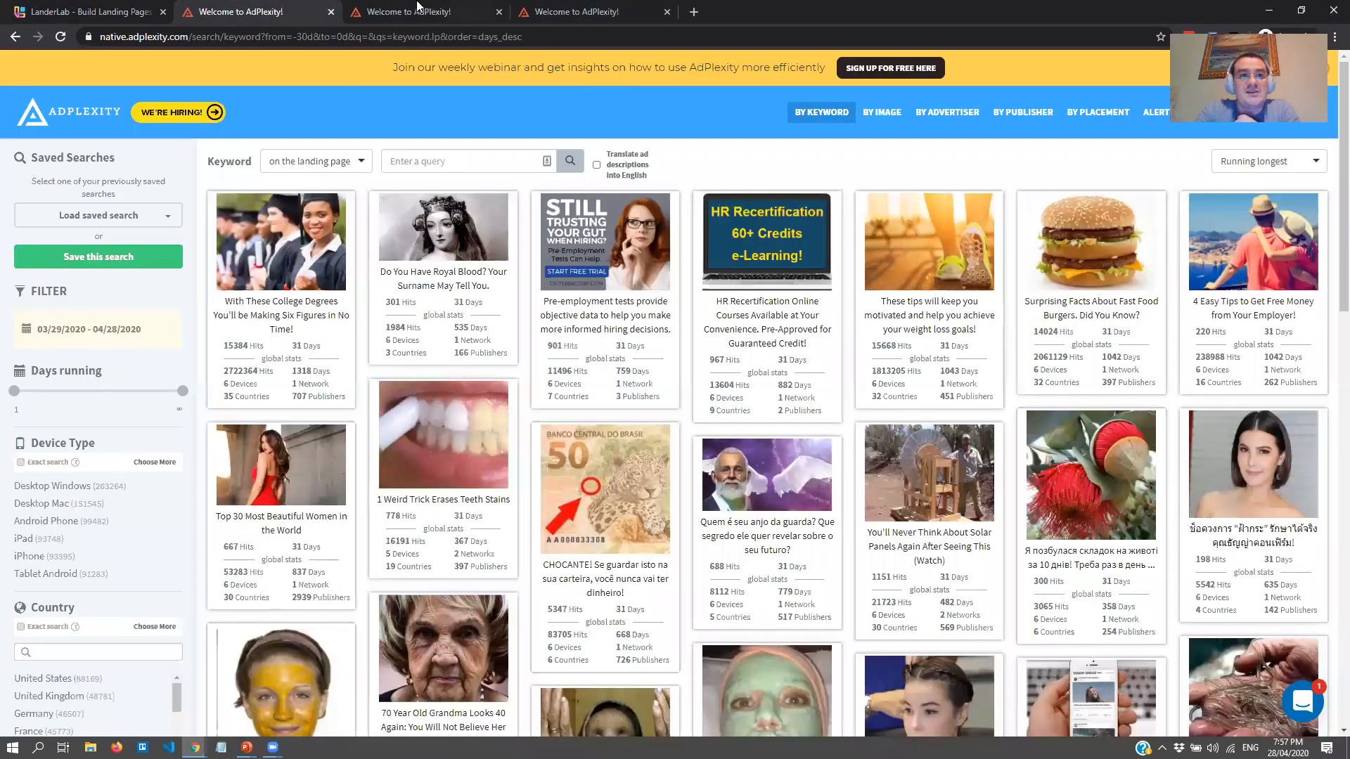
pyautogui.click(417, 9)
pyautogui.click(606, 14)
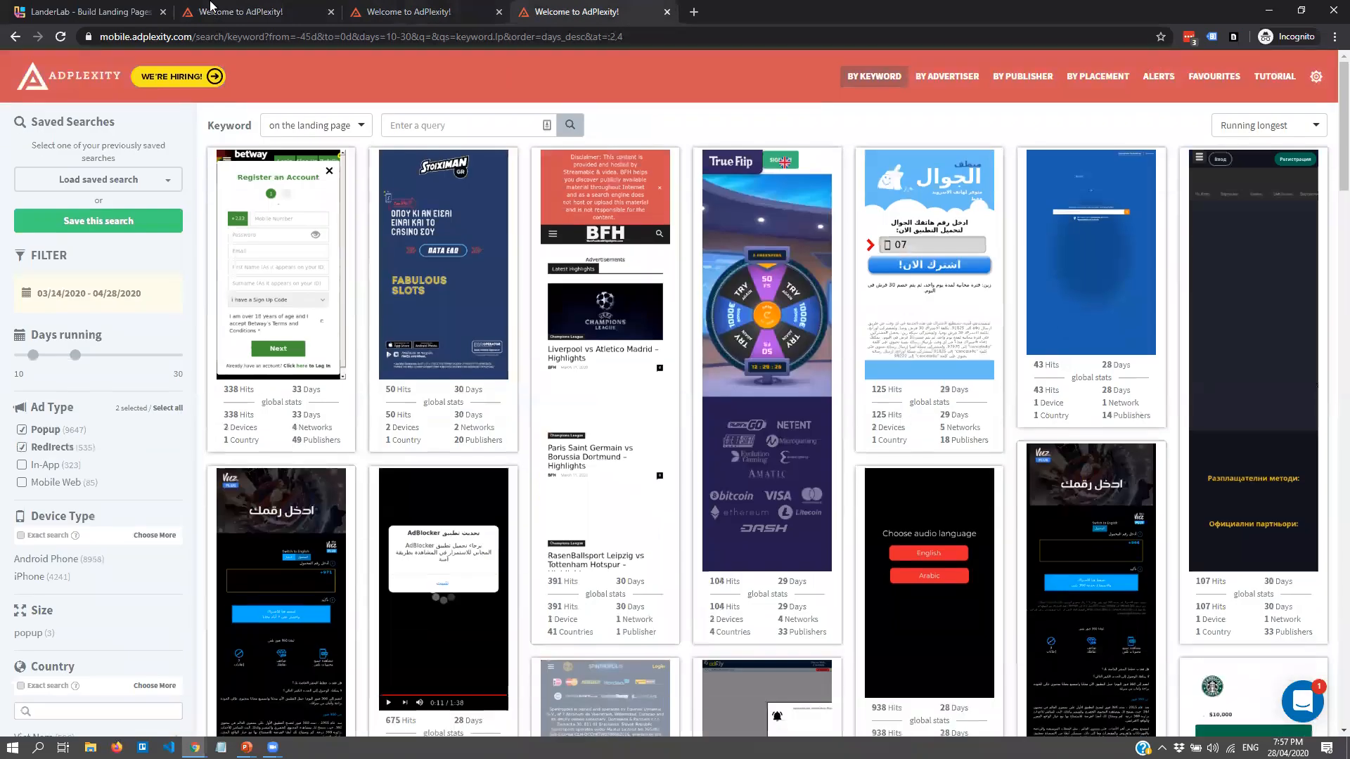
pyautogui.click(210, 7)
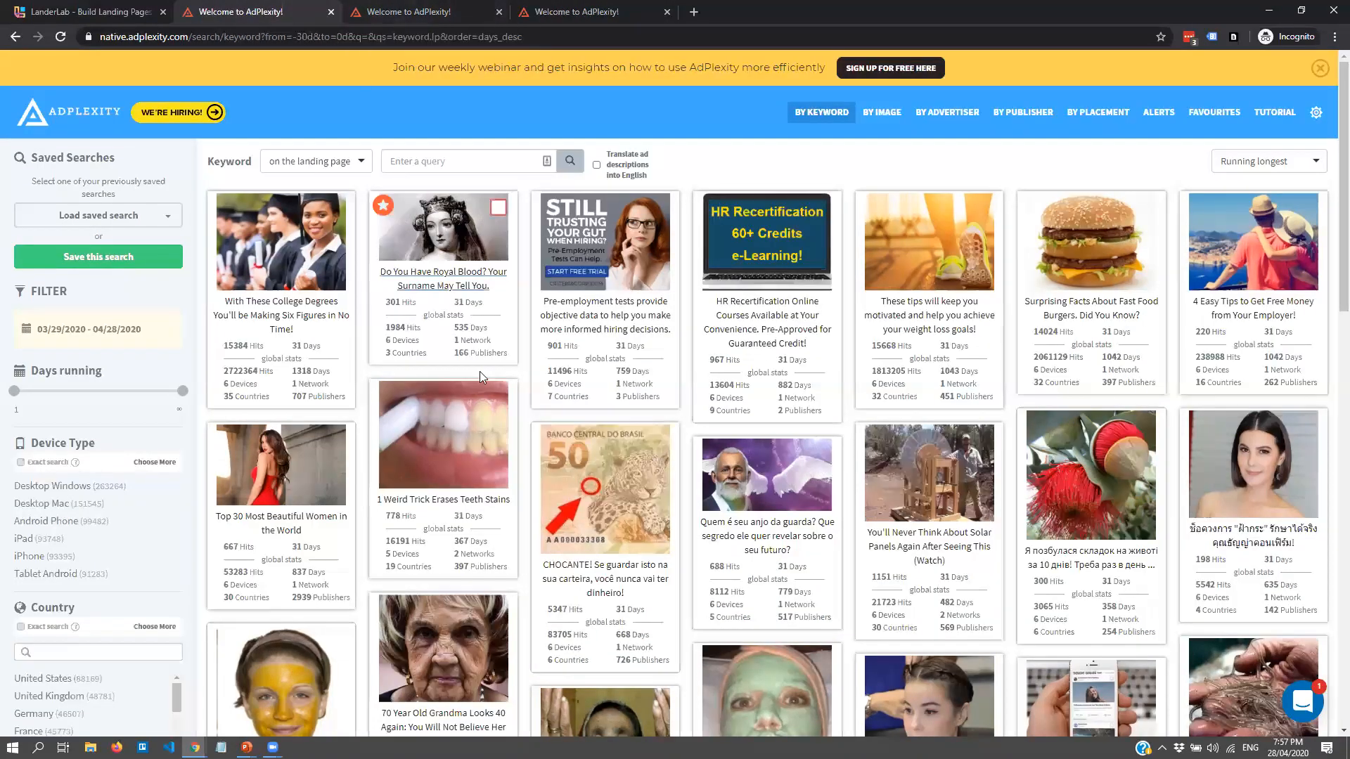
pyautogui.scroll(-8, 492, 284)
pyautogui.scroll(8, 591, 352)
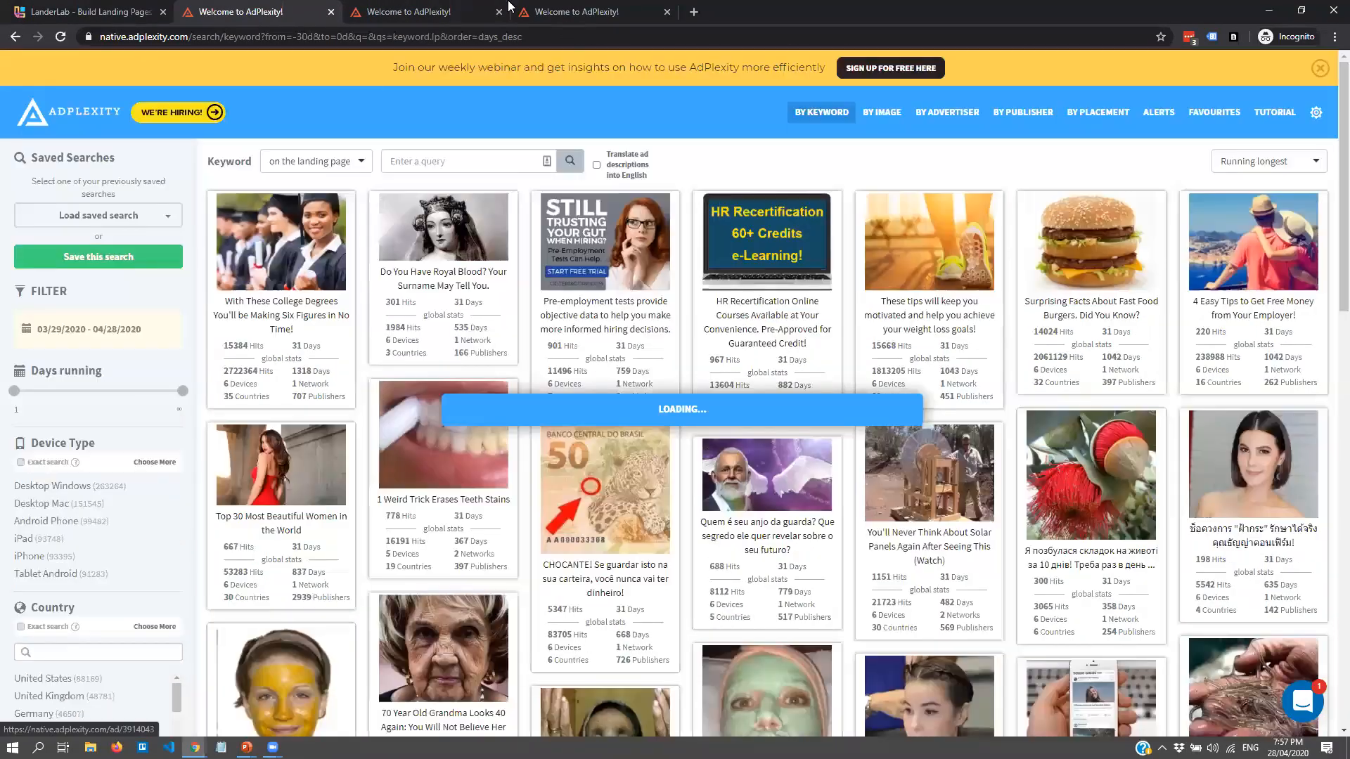
# - Examine the longest-running landing pages in the AdPlexity mobile search results
pyautogui.click(436, 7)
pyautogui.click(570, 8)
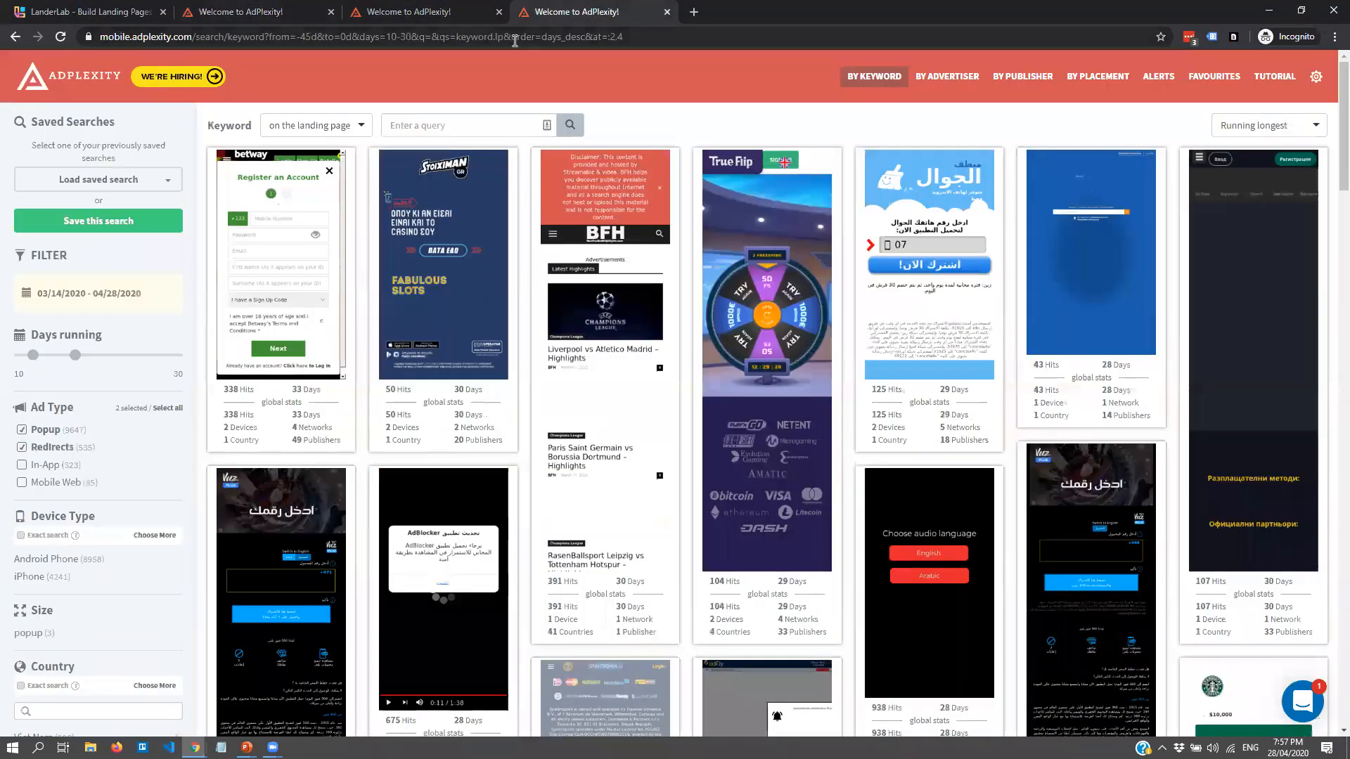
pyautogui.scroll(-7, 637, 235)
pyautogui.scroll(-6, 673, 338)
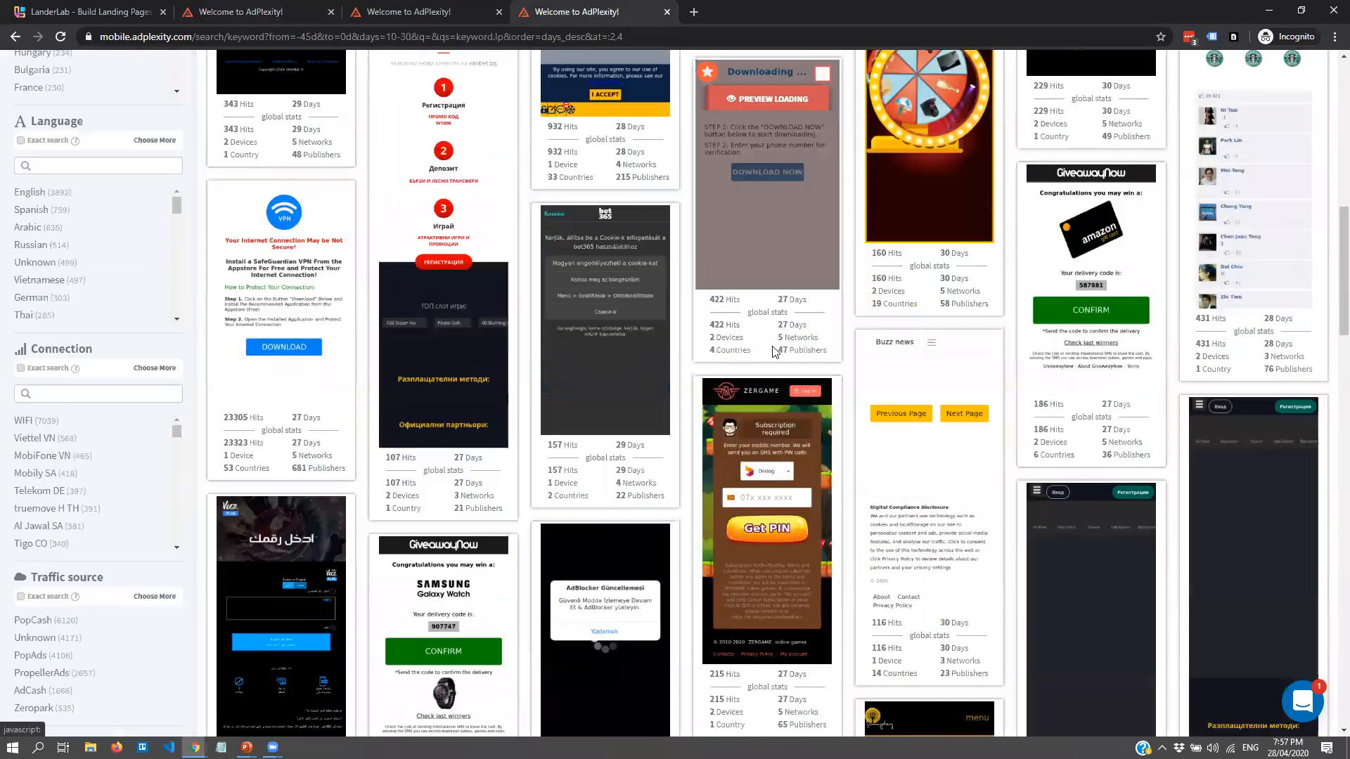
pyautogui.scroll(-2, 674, 337)
pyautogui.scroll(-6, 902, 382)
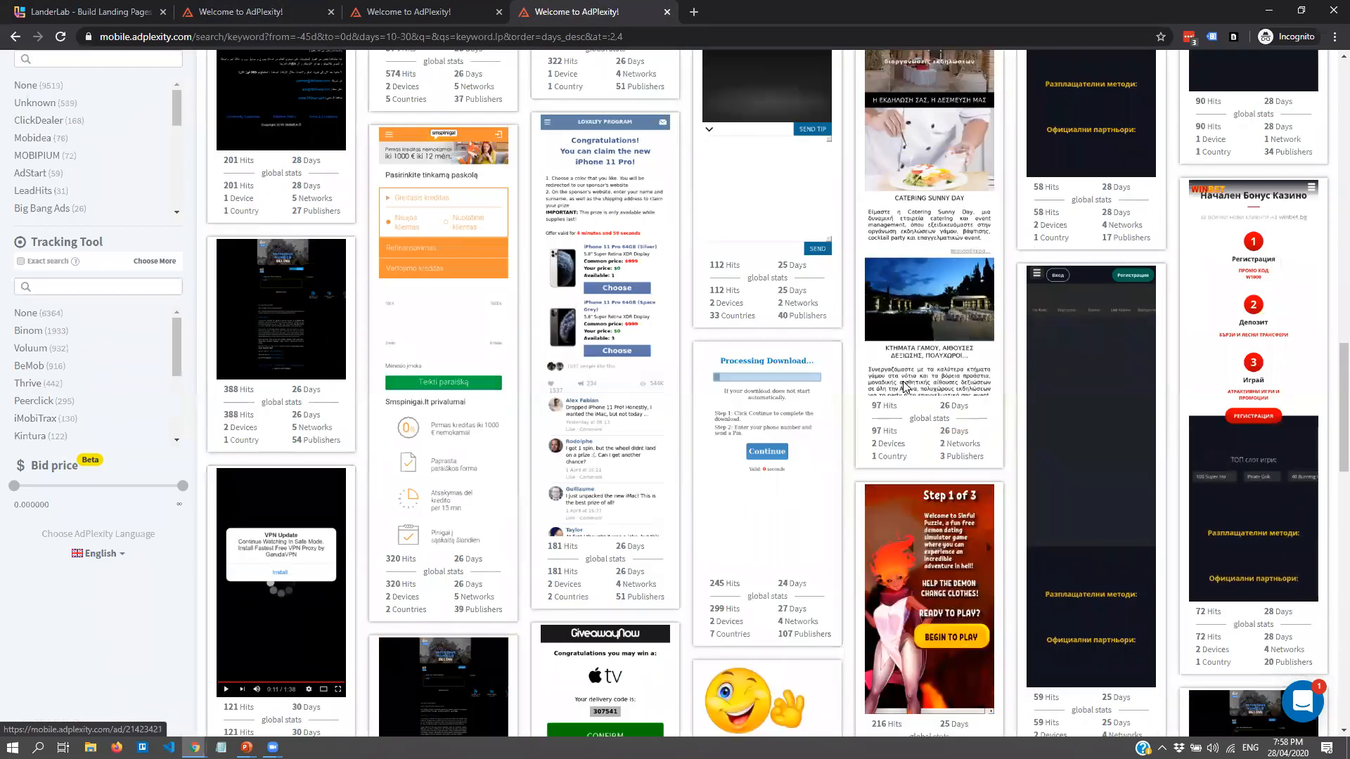
pyautogui.scroll(-3, 904, 383)
pyautogui.scroll(14, 907, 384)
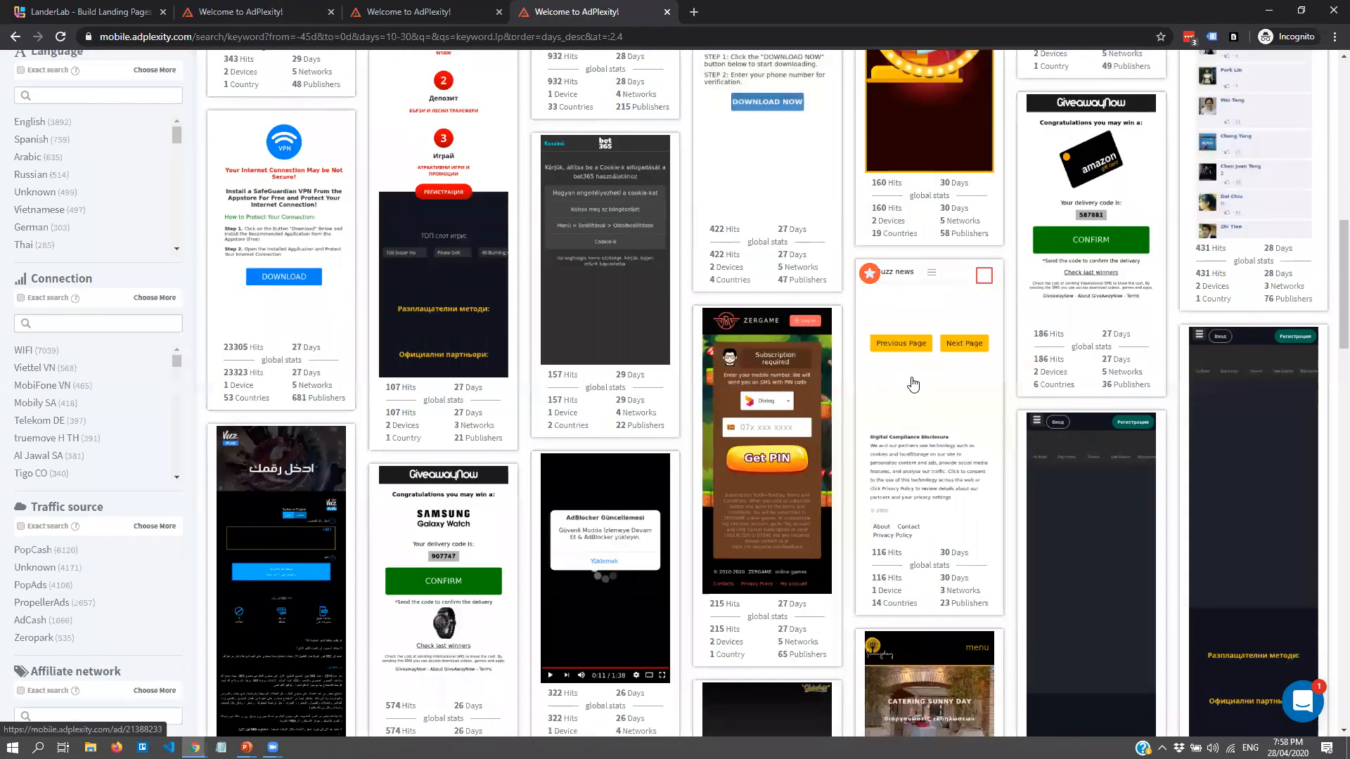
pyautogui.scroll(4, 913, 384)
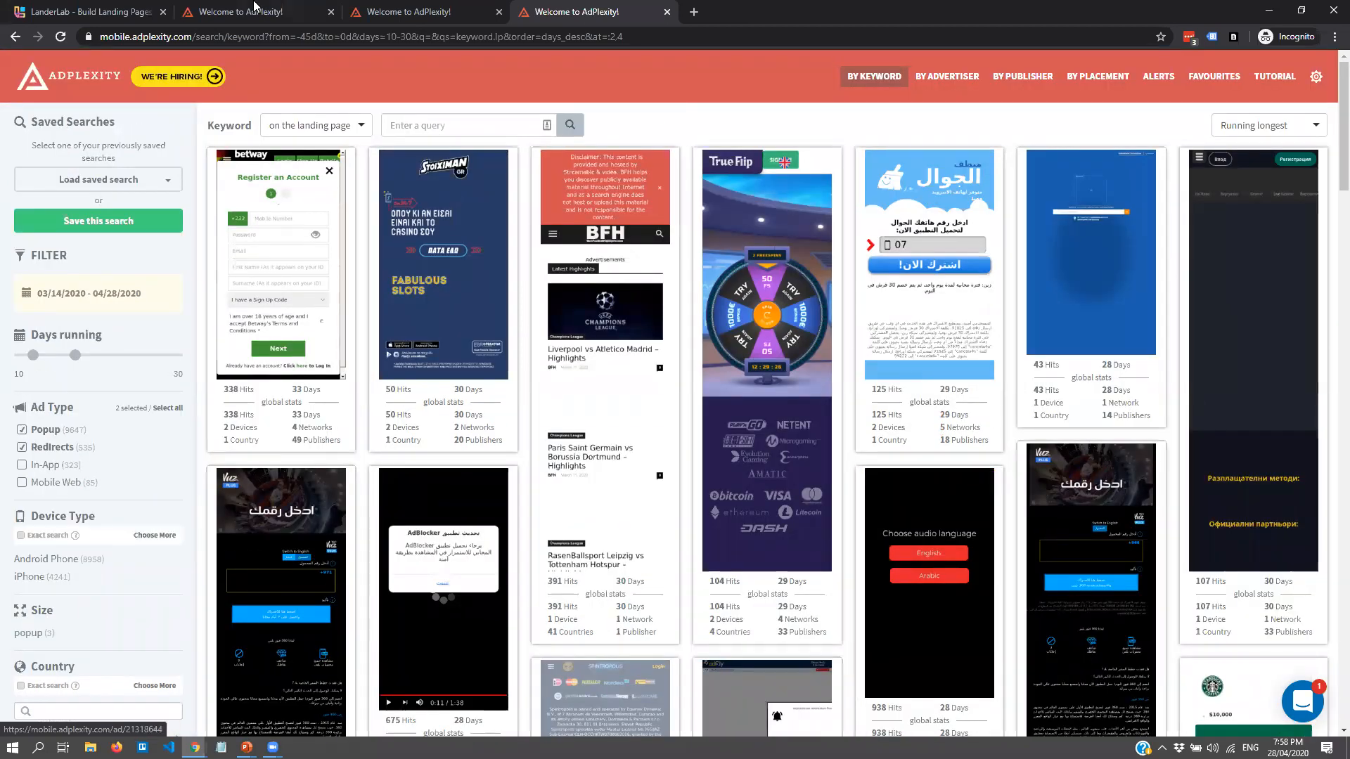
# - Return to AdPlexity's native search results and examine the longest-running ads
pyautogui.click(283, 8)
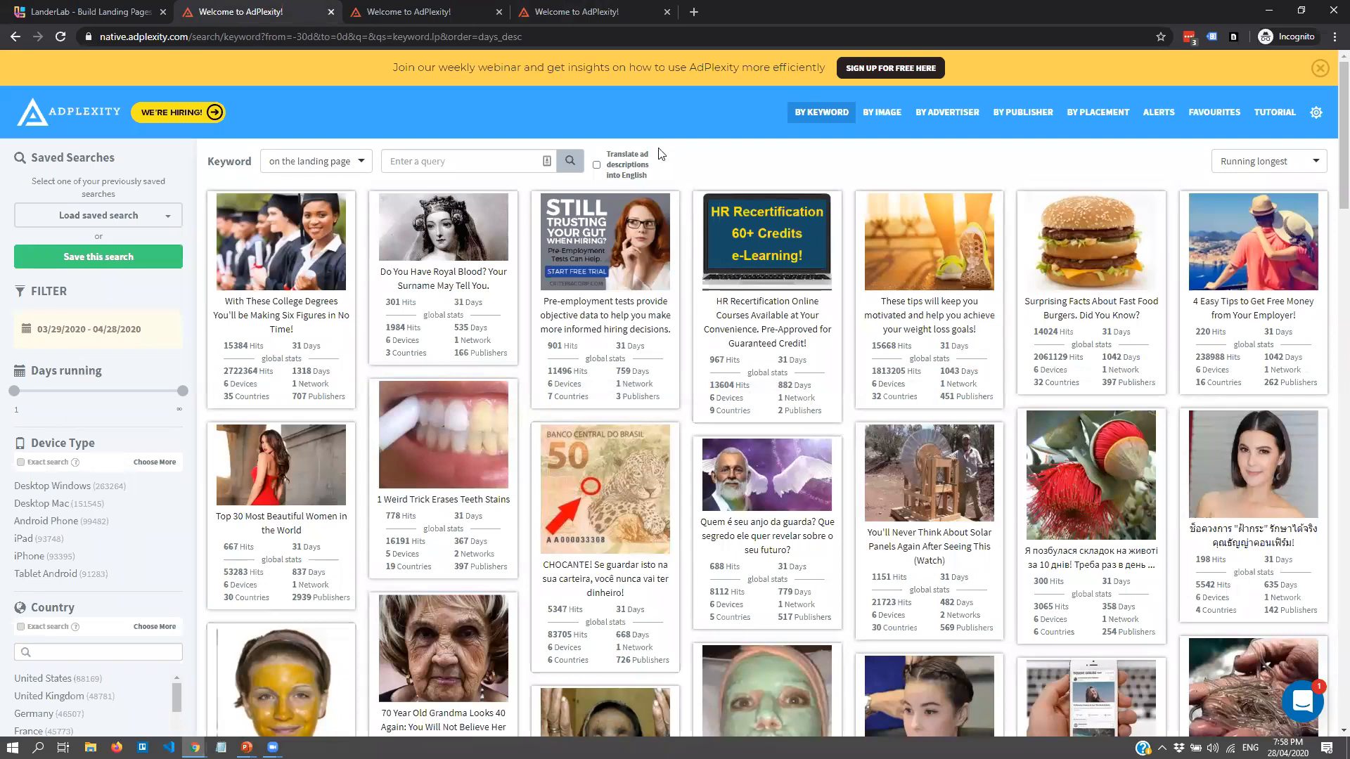
pyautogui.scroll(-1, 658, 161)
pyautogui.scroll(-9, 658, 159)
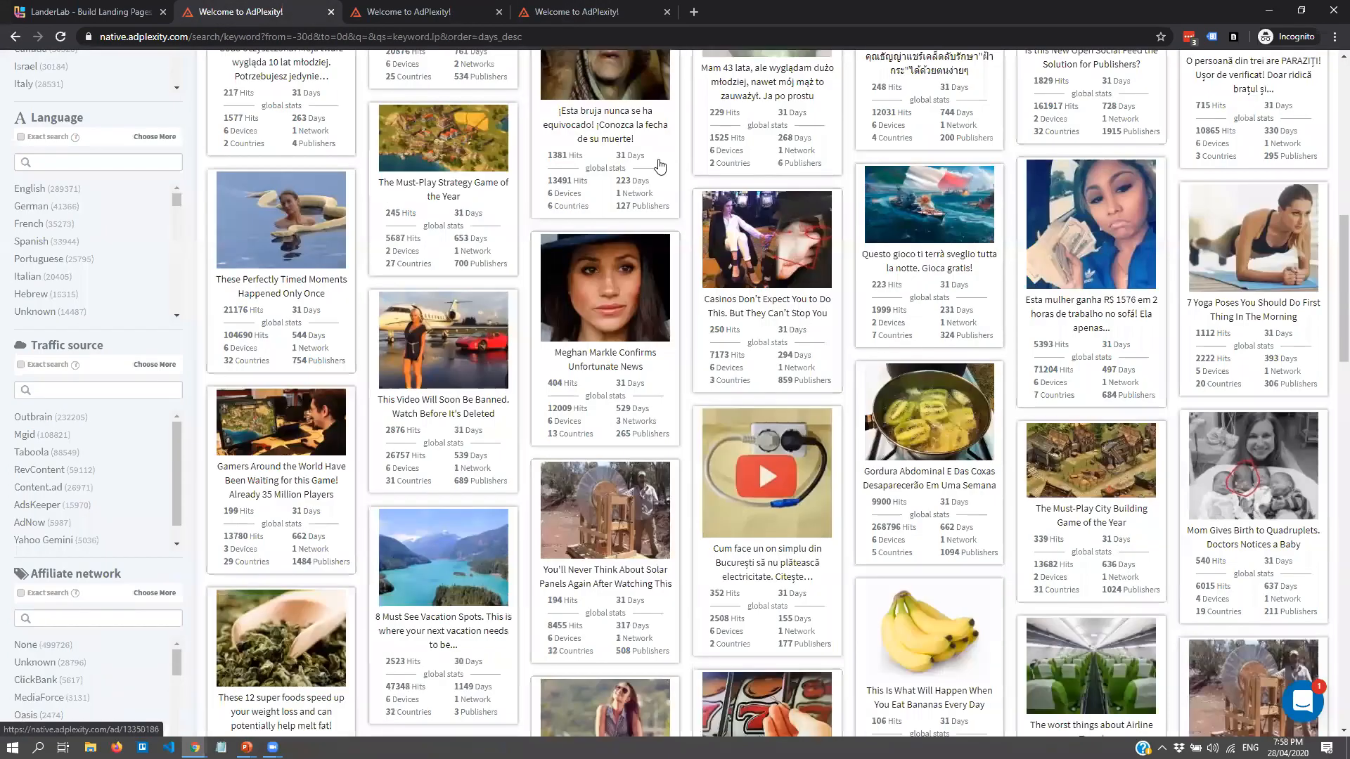
pyautogui.scroll(-2, 659, 166)
pyautogui.moveTo(658, 160)
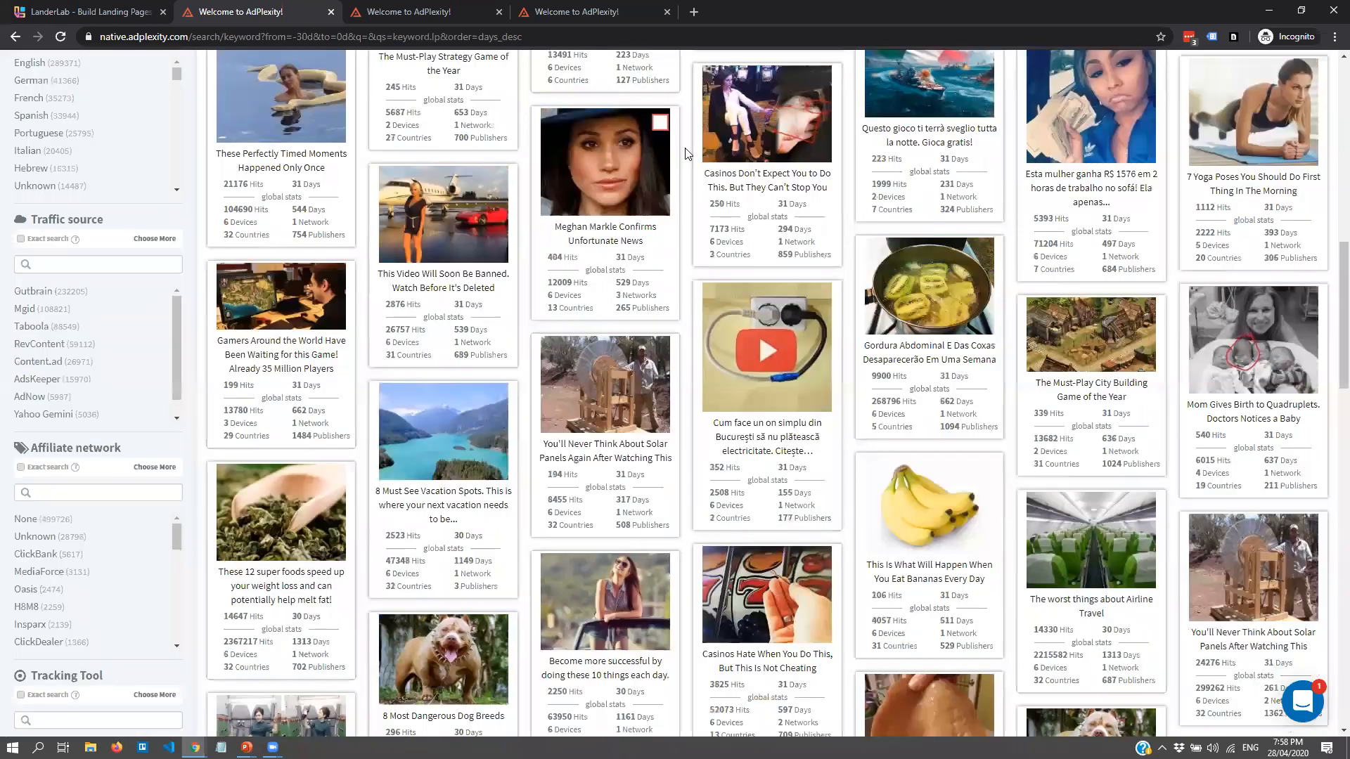
pyautogui.moveTo(701, 156)
pyautogui.moveTo(659, 131)
pyautogui.scroll(1, 684, 130)
pyautogui.scroll(3, 684, 130)
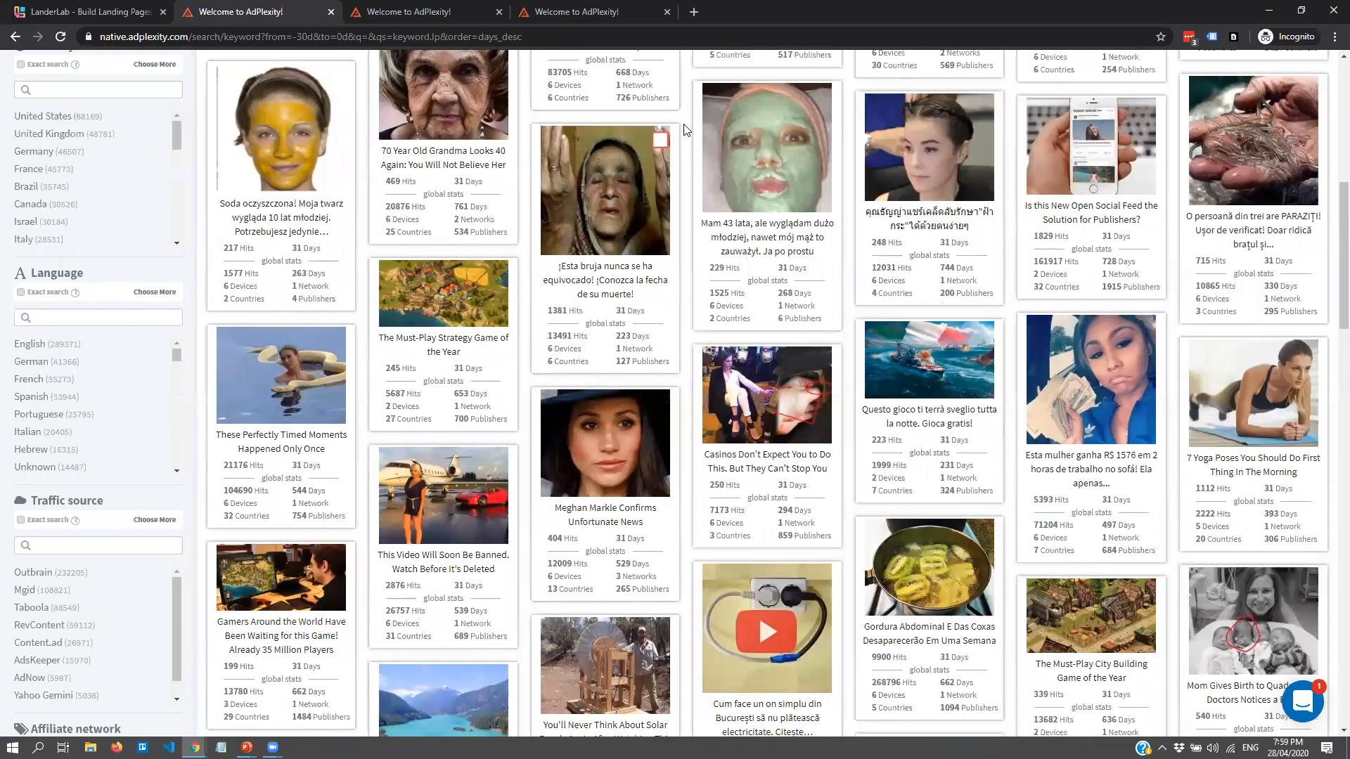
pyautogui.scroll(7, 683, 129)
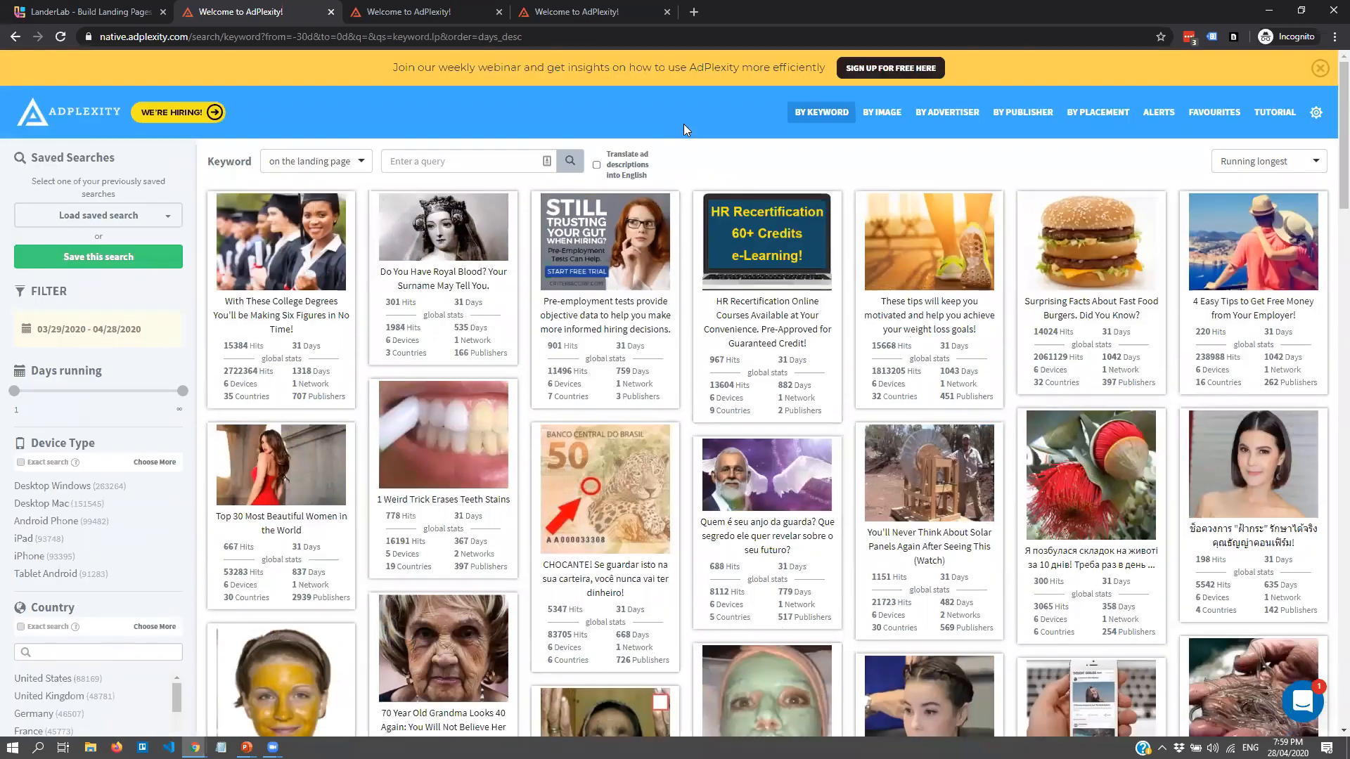
# - Dismiss the weekly webinar banner and open the "Savez-vous quel produit utiliser pour les varices?" ad in a new tab
pyautogui.click(1315, 68)
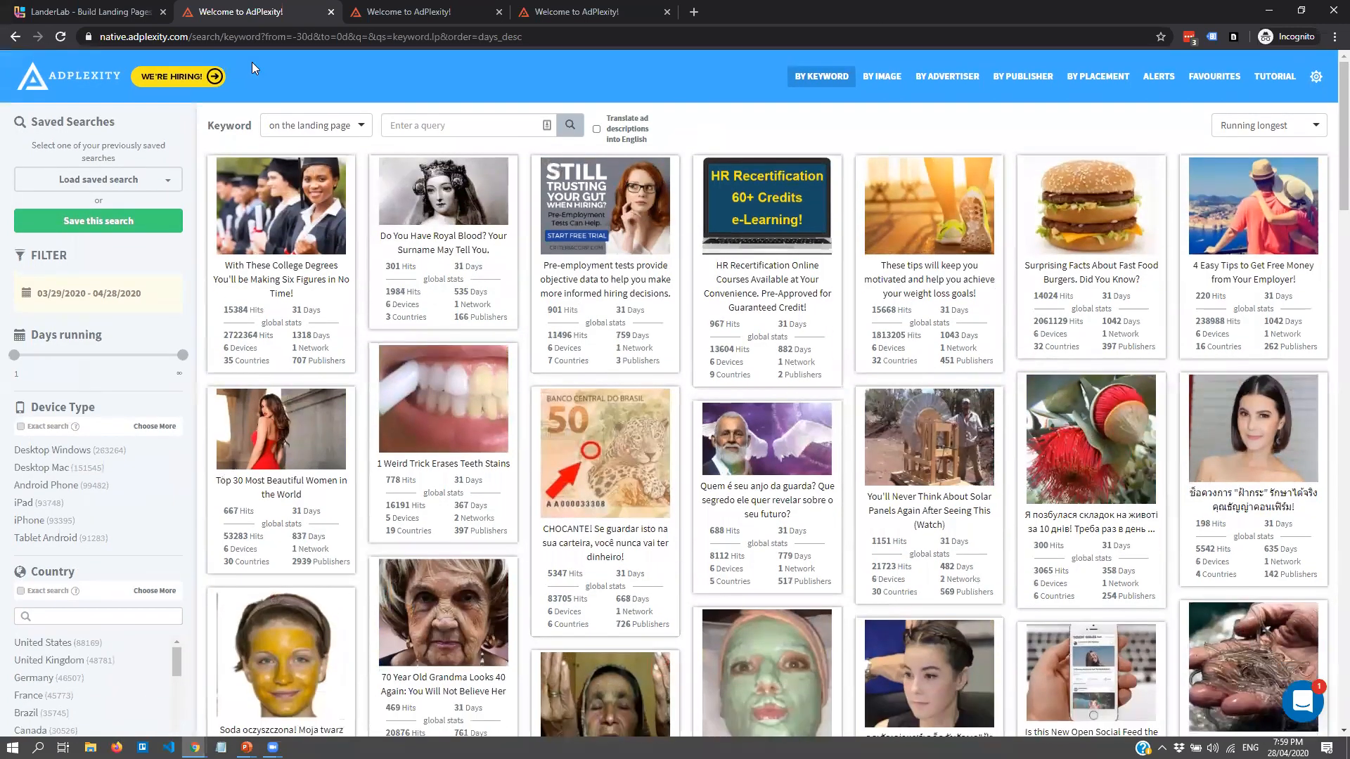
pyautogui.scroll(-13, 559, 159)
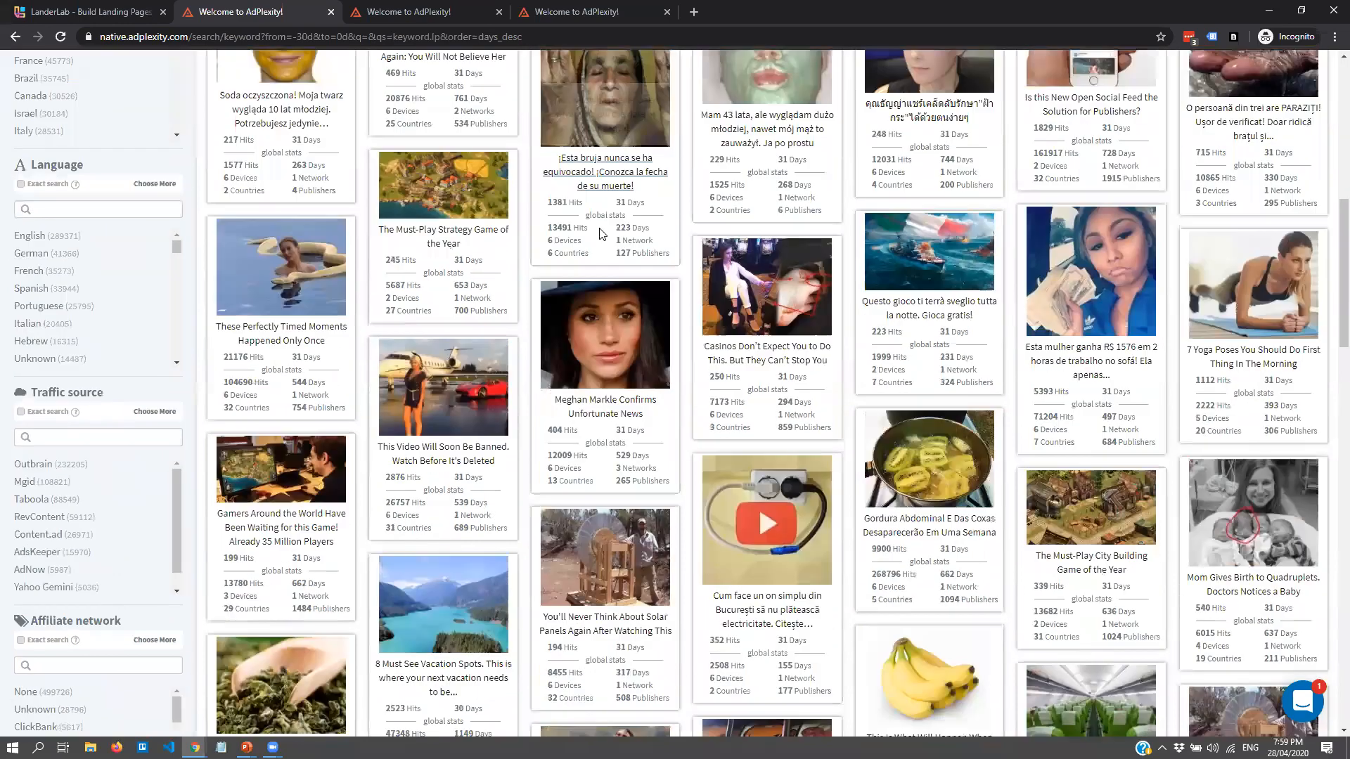
pyautogui.scroll(-10, 724, 320)
pyautogui.scroll(-3, 724, 320)
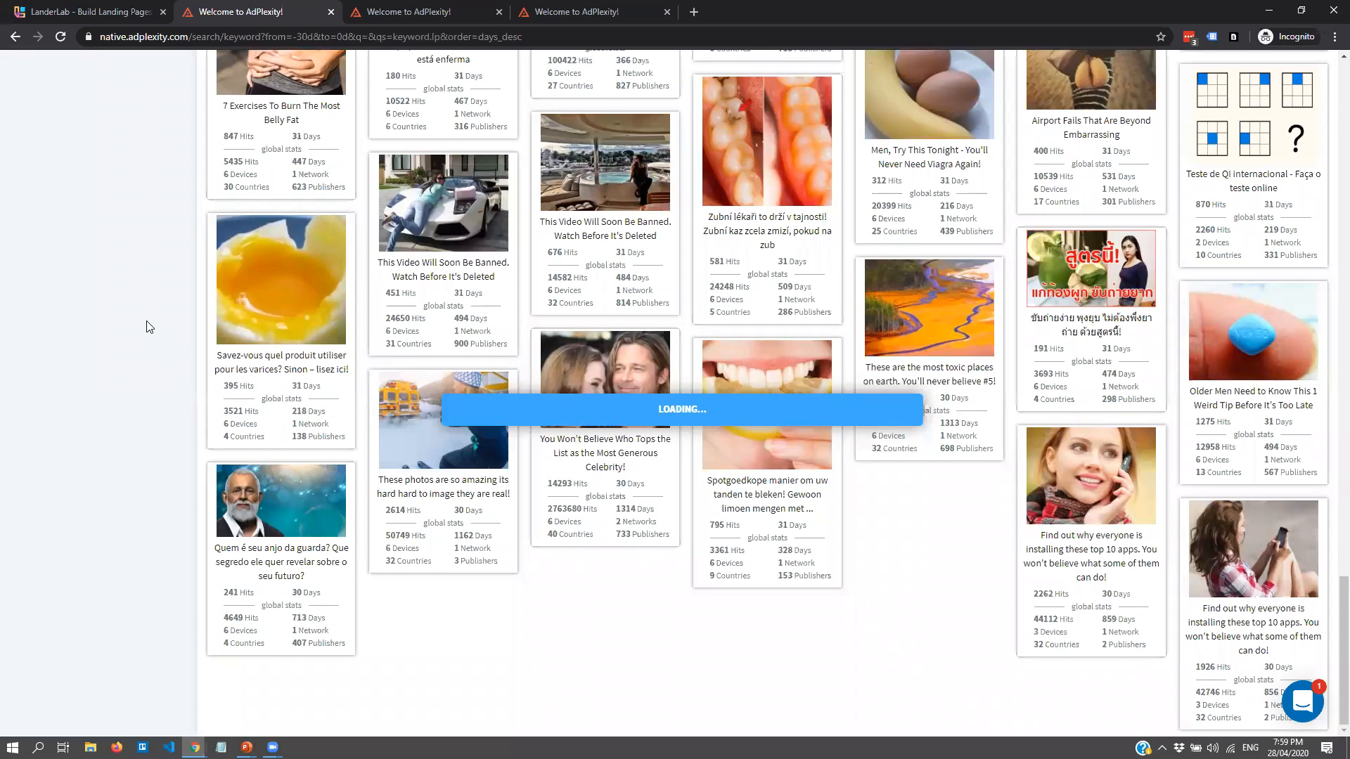
pyautogui.scroll(-2, 207, 248)
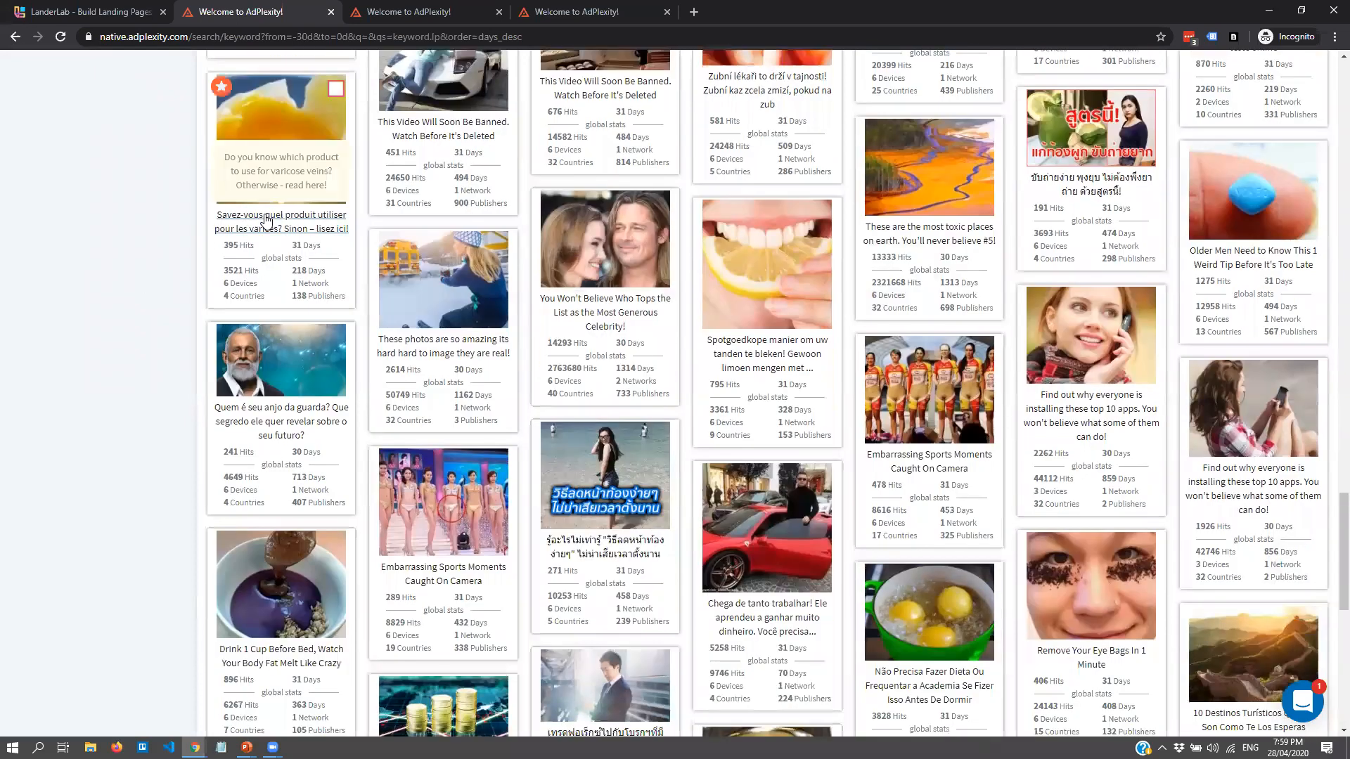
pyautogui.rightClick(288, 219)
pyautogui.click(415, 225)
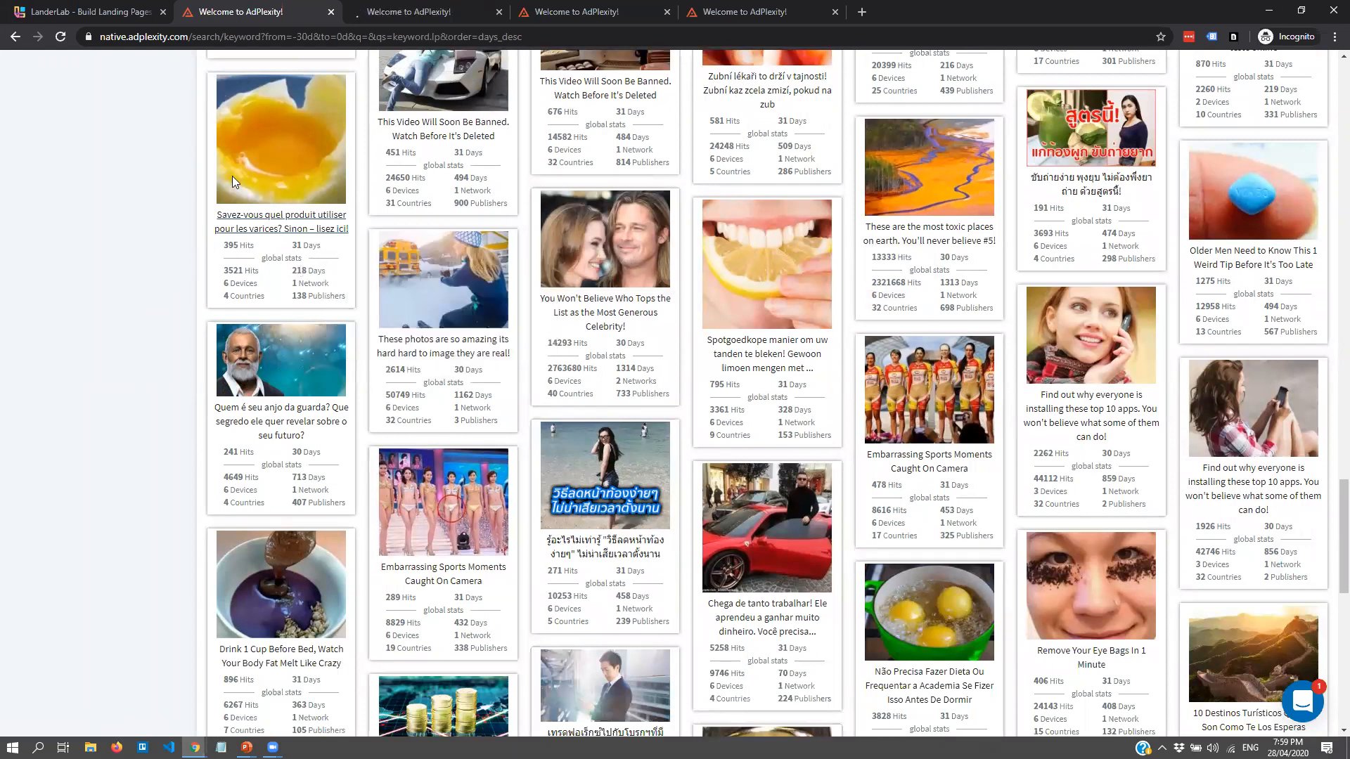
# - Find the German slot machine ad "Nur Wenige Kennen Diesen Trick Um An Slotmaschinen Zu Gewinnen!" further down the native results and open it in a new tab
pyautogui.scroll(-6, 547, 310)
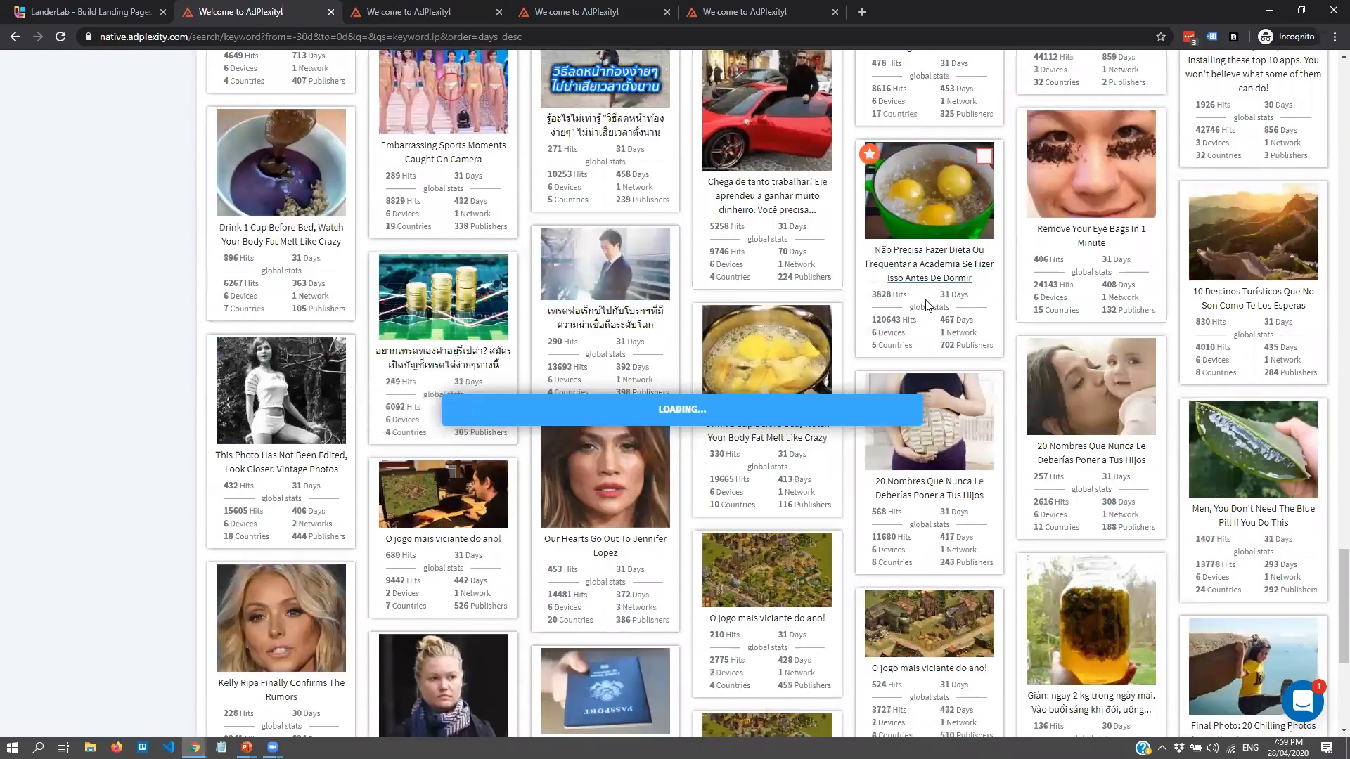
pyautogui.scroll(-3, 928, 211)
pyautogui.scroll(-2, 992, 386)
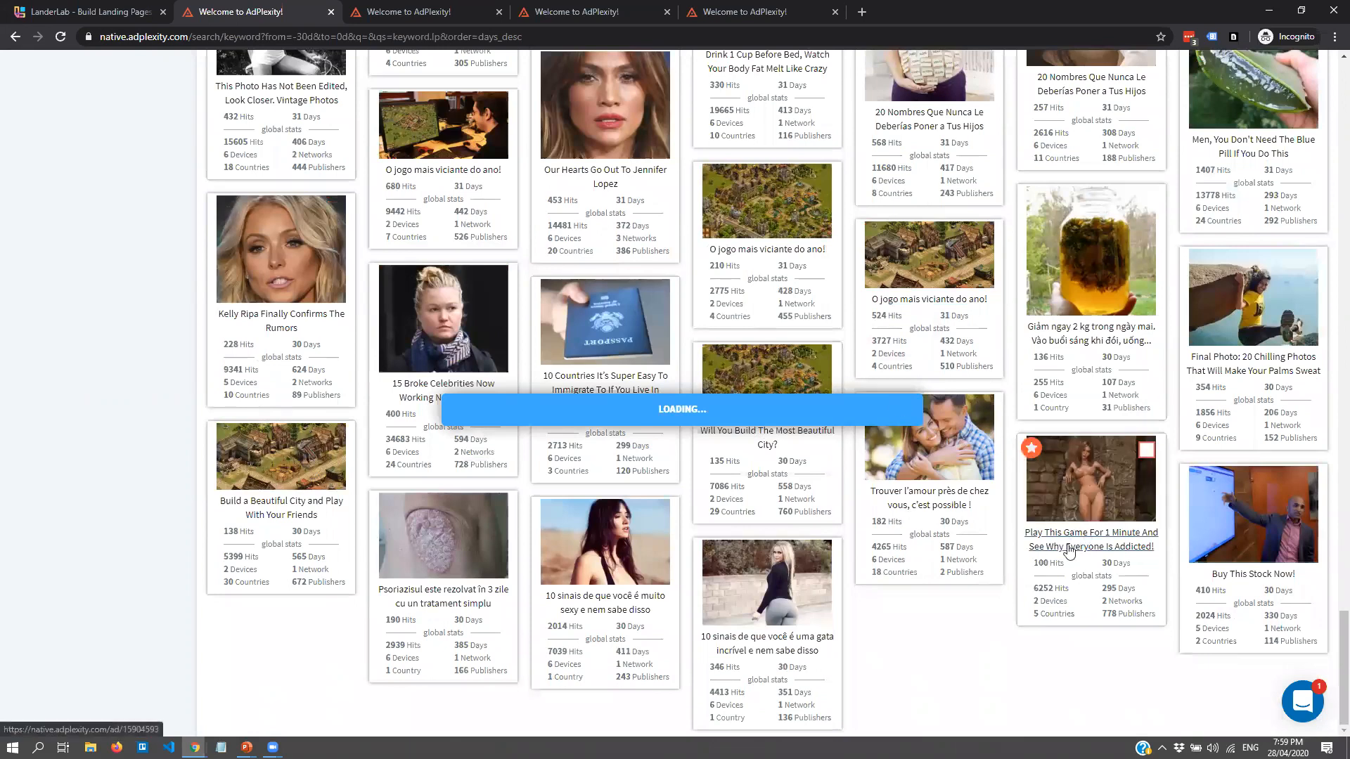
pyautogui.scroll(-3, 412, 387)
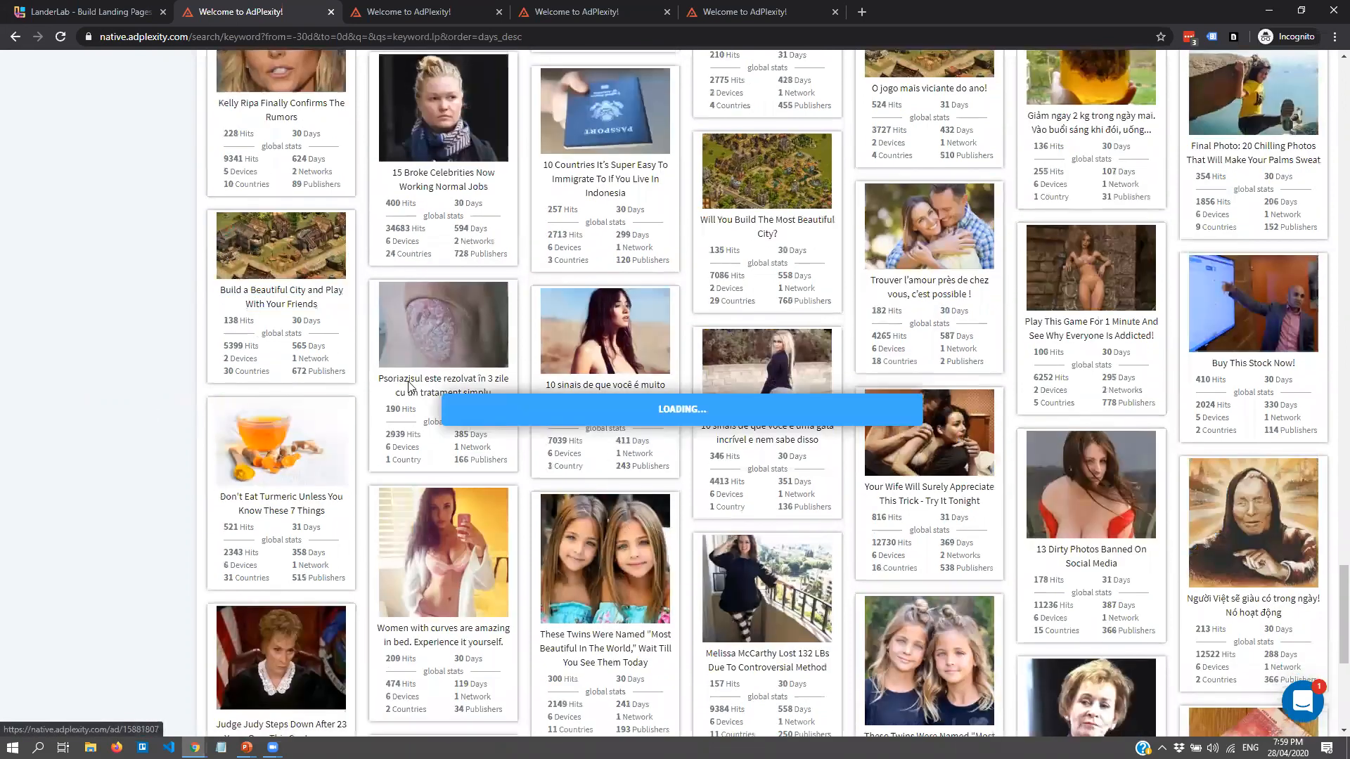
pyautogui.scroll(-6, 195, 336)
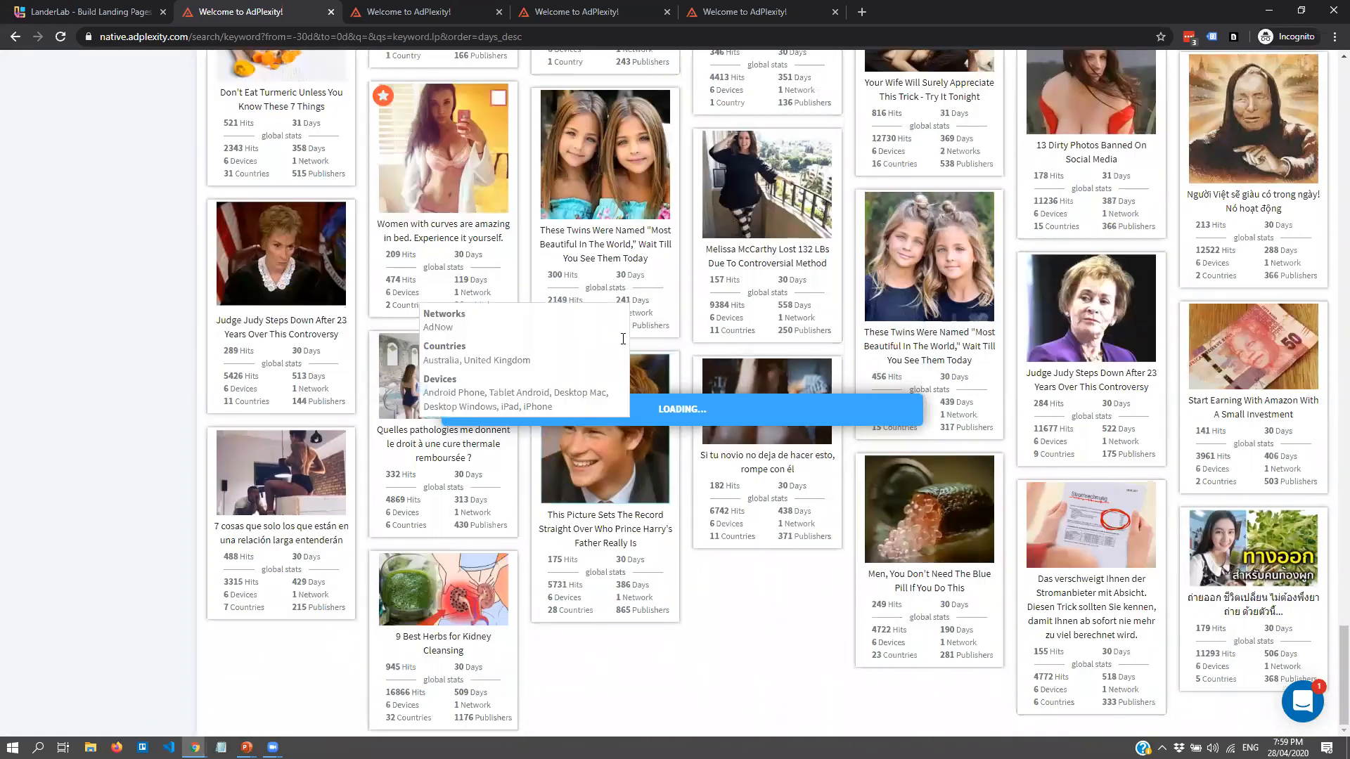
pyautogui.scroll(-9, 171, 362)
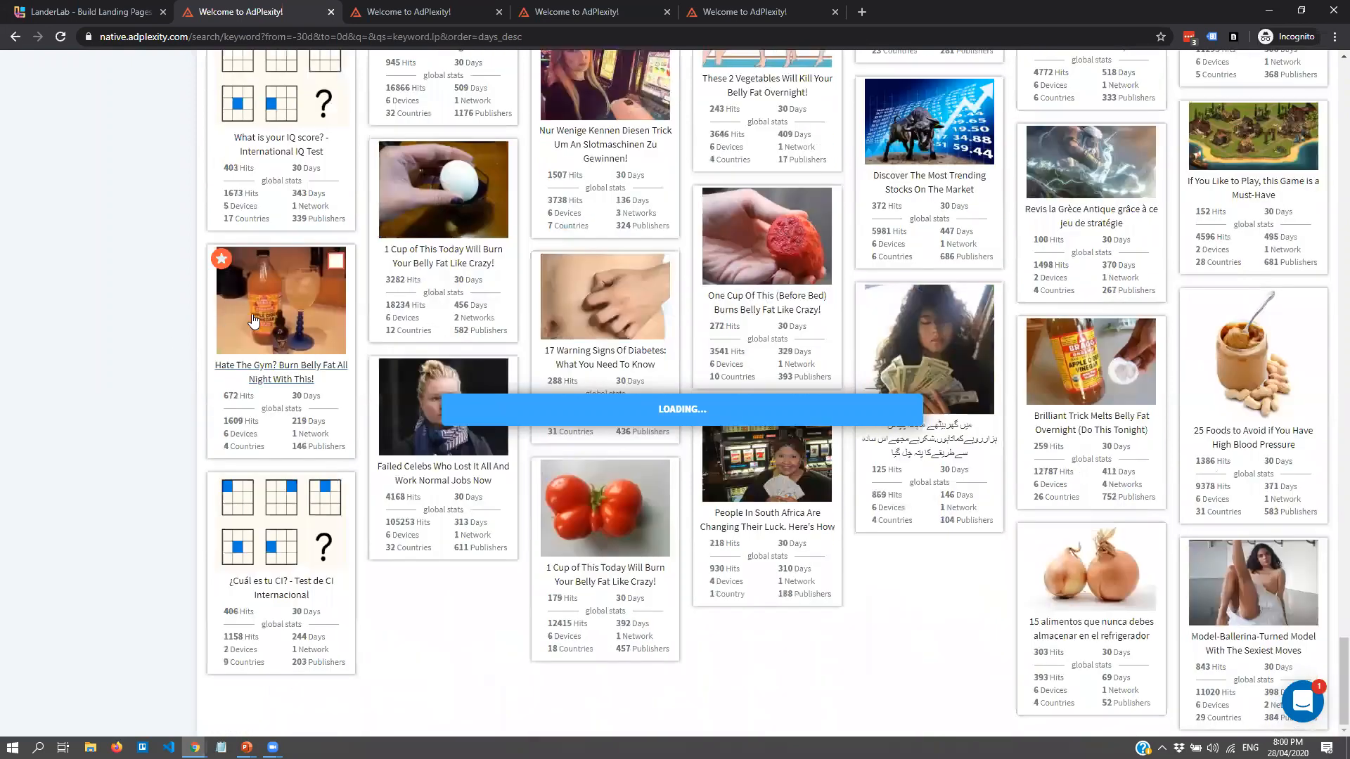
pyautogui.rightClick(604, 131)
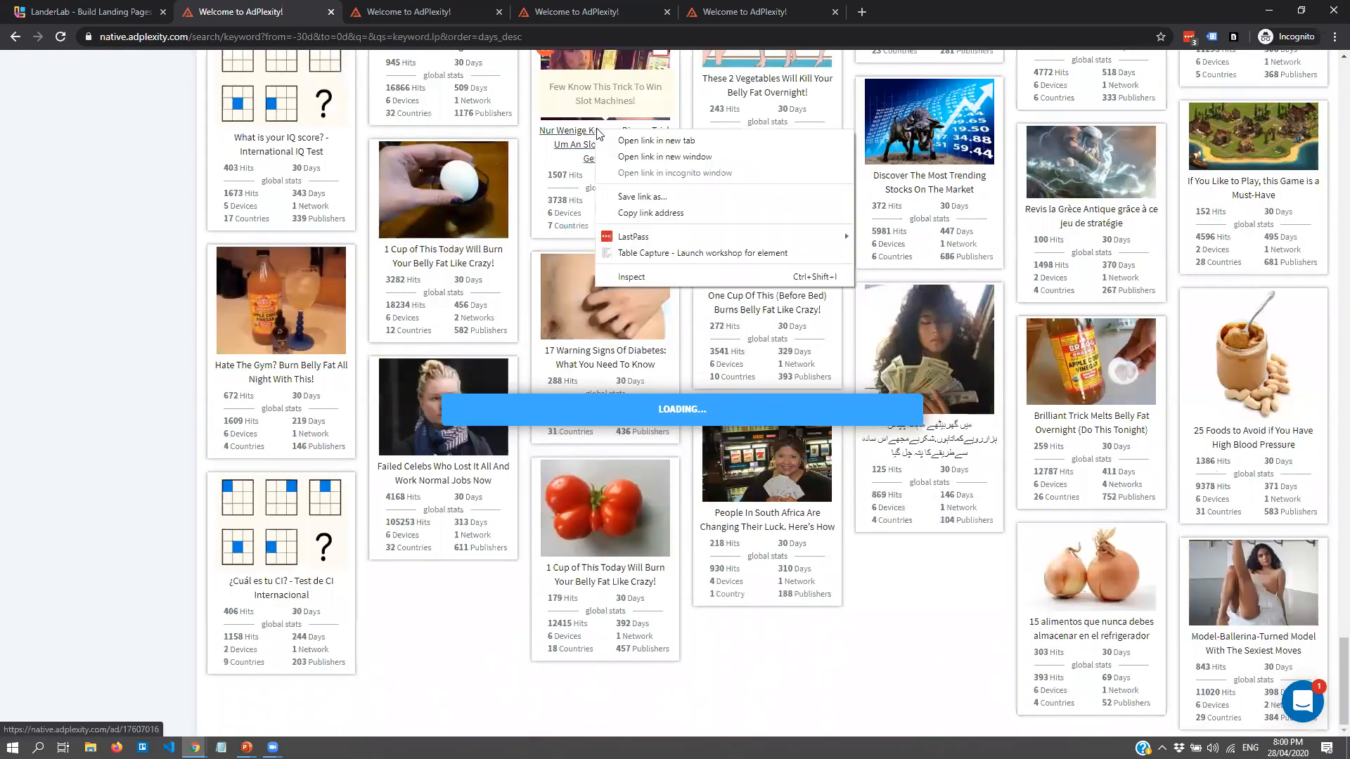
pyautogui.click(632, 136)
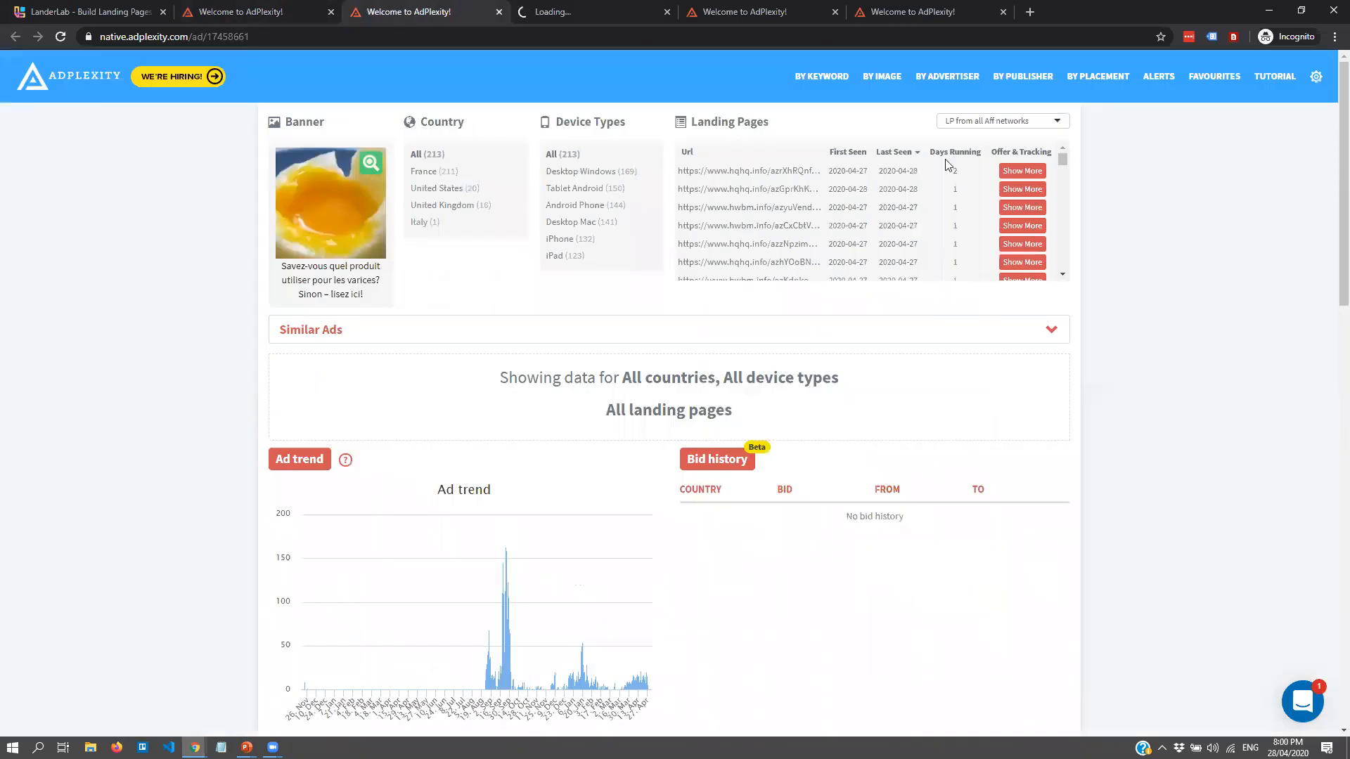
# - Try to view the offer and tracking details of the first landing page listed for the varicose veins ad
pyautogui.click(1022, 170)
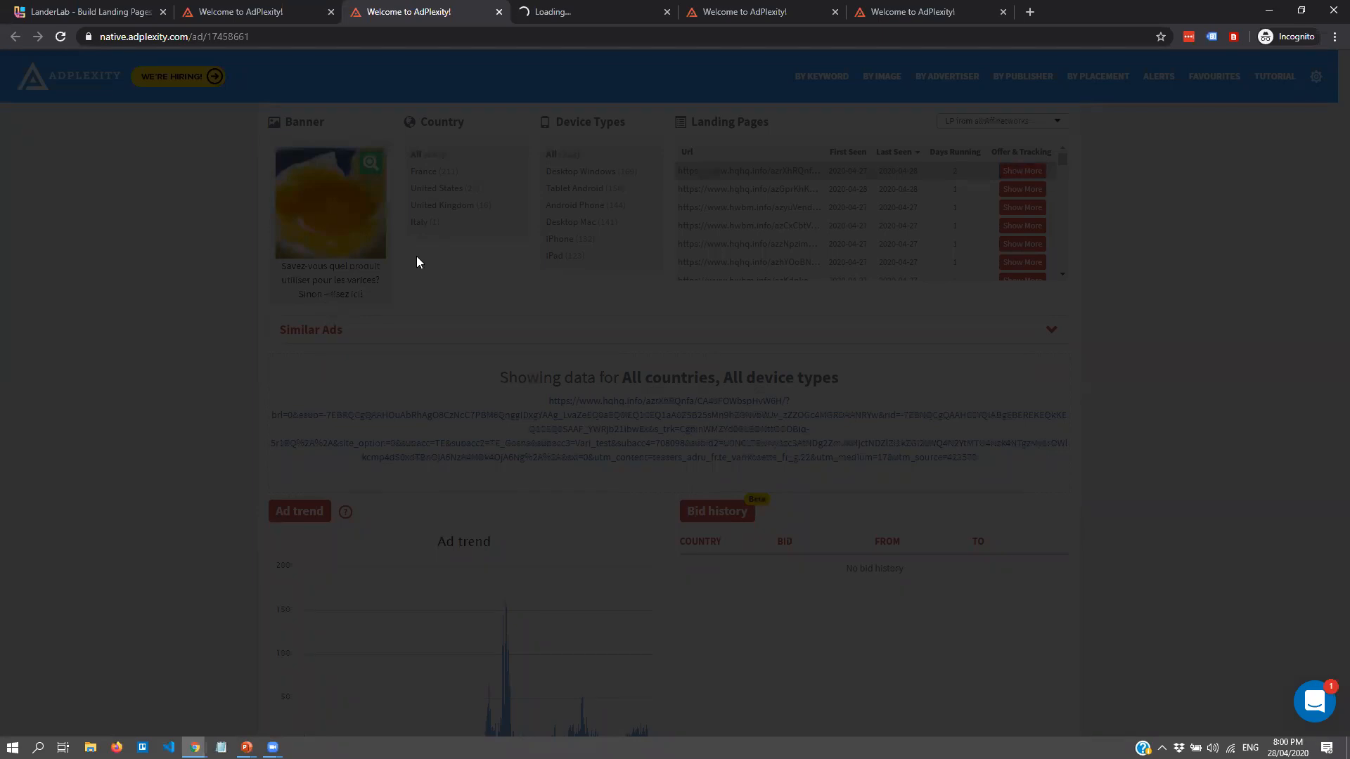
pyautogui.click(1137, 242)
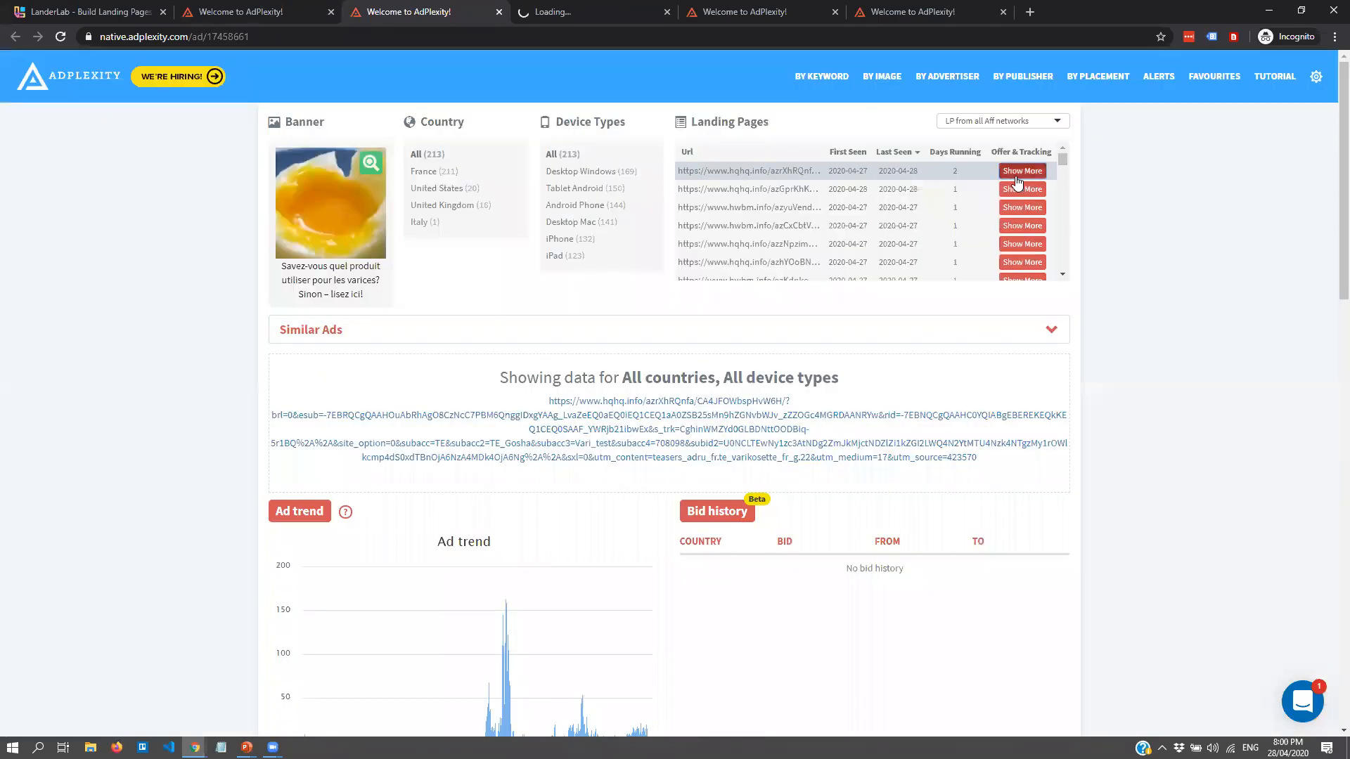
pyautogui.click(1017, 176)
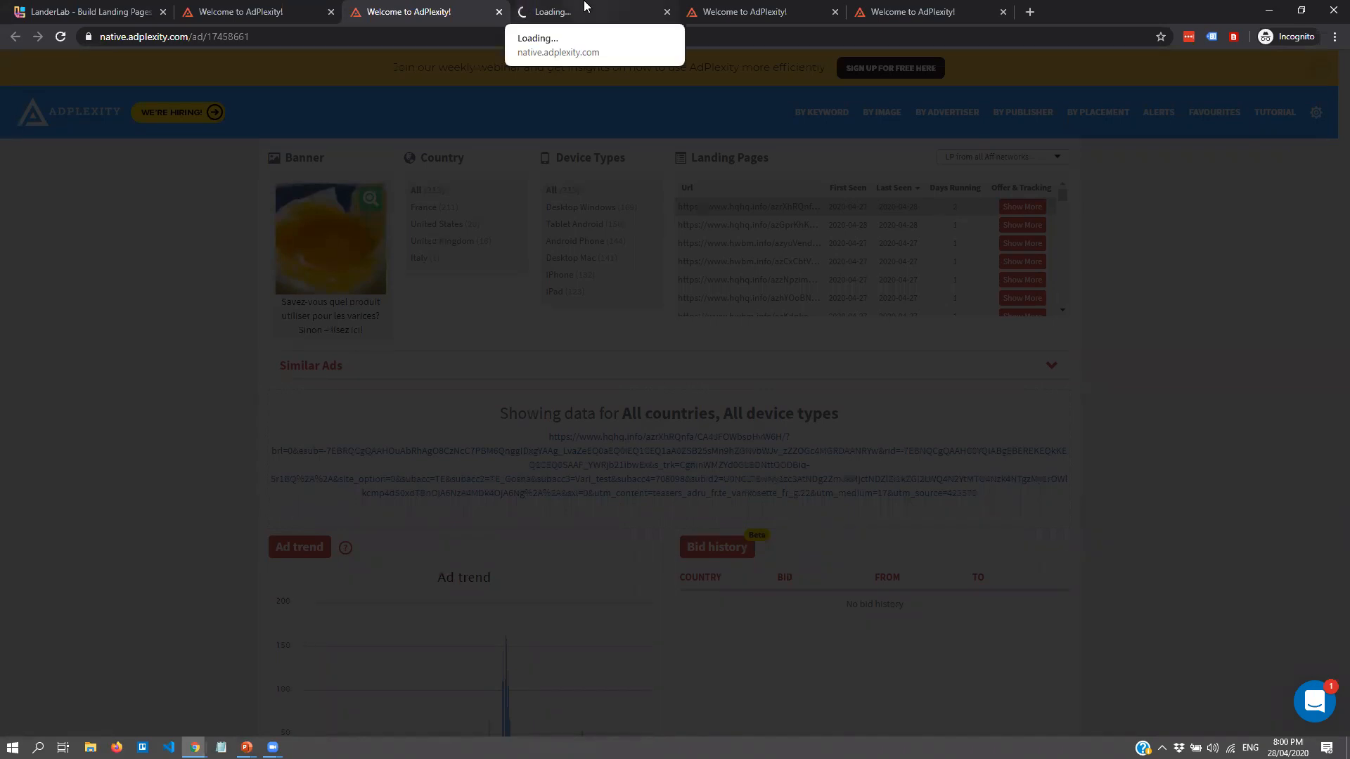
# - Switch to the German slot machine ad and open the offer and tracking details of one of its landing pages
pyautogui.click(584, 7)
pyautogui.click(763, 11)
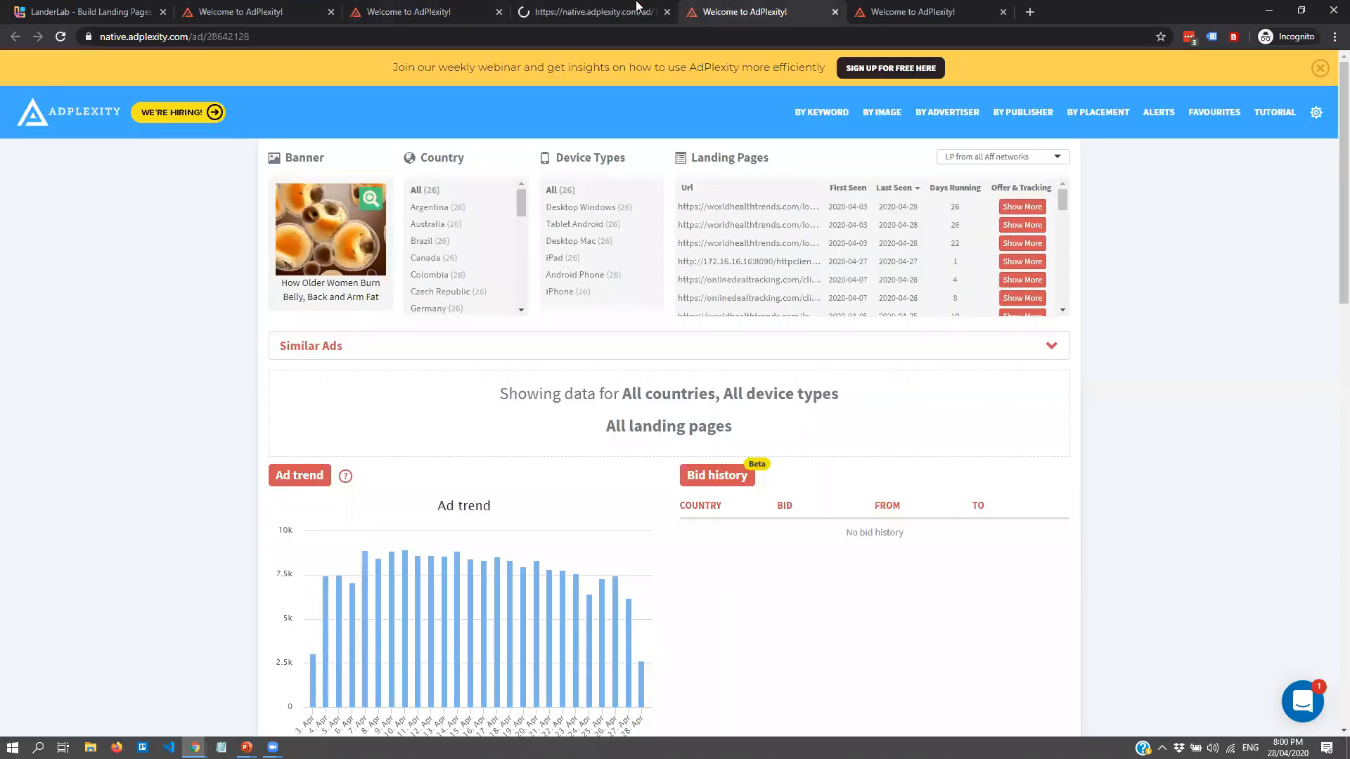
pyautogui.click(601, 9)
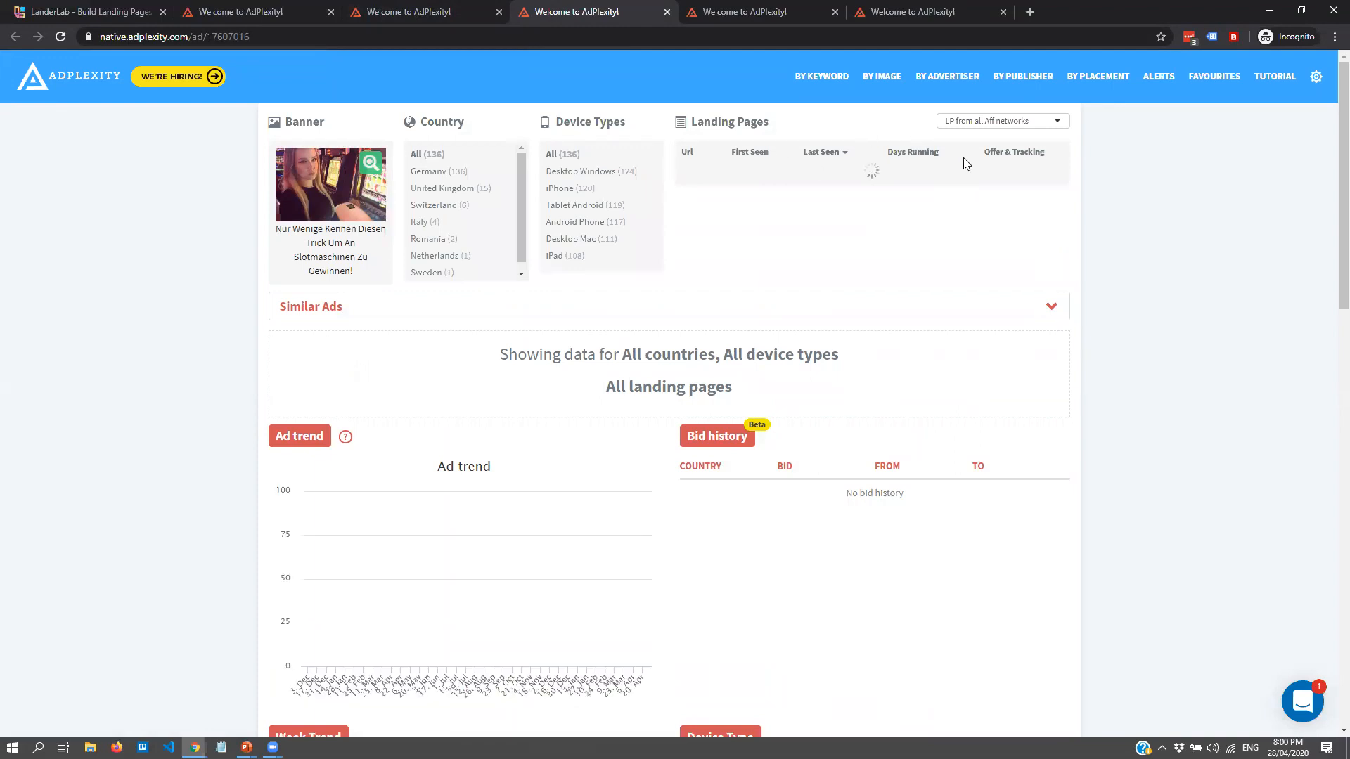
pyautogui.click(1024, 189)
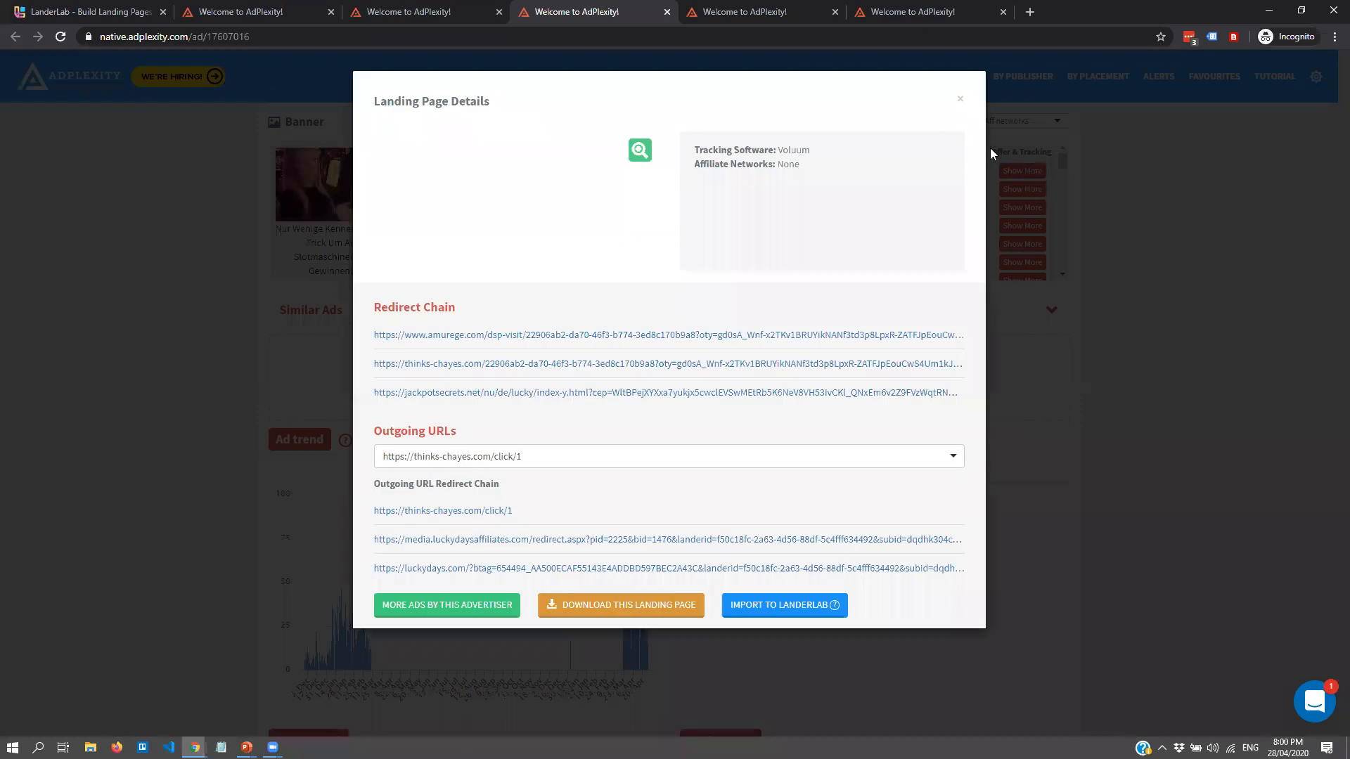
# - Preview the landing page's full screenshot and open the jackpotsecrets.net link from its redirect chain in a new tab
pyautogui.click(639, 149)
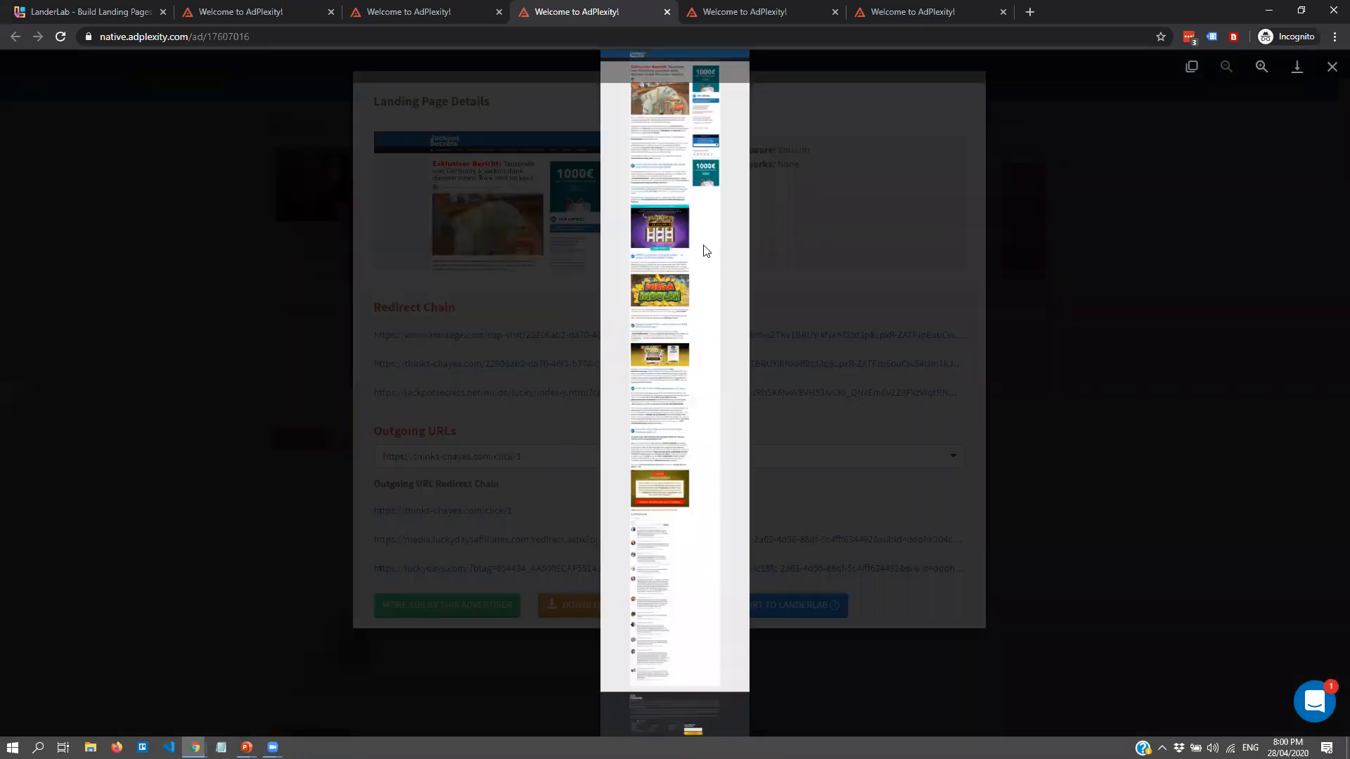
pyautogui.click(832, 179)
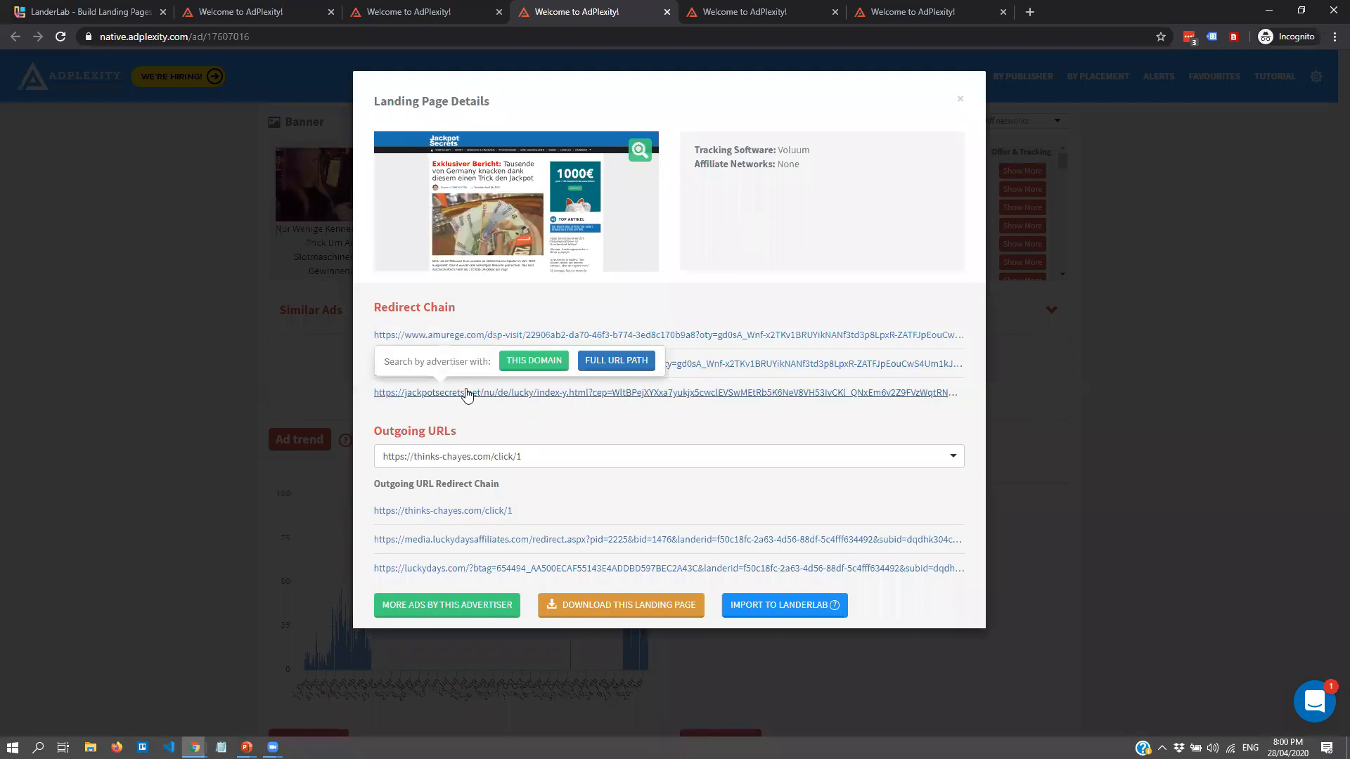
pyautogui.rightClick(473, 396)
pyautogui.click(526, 402)
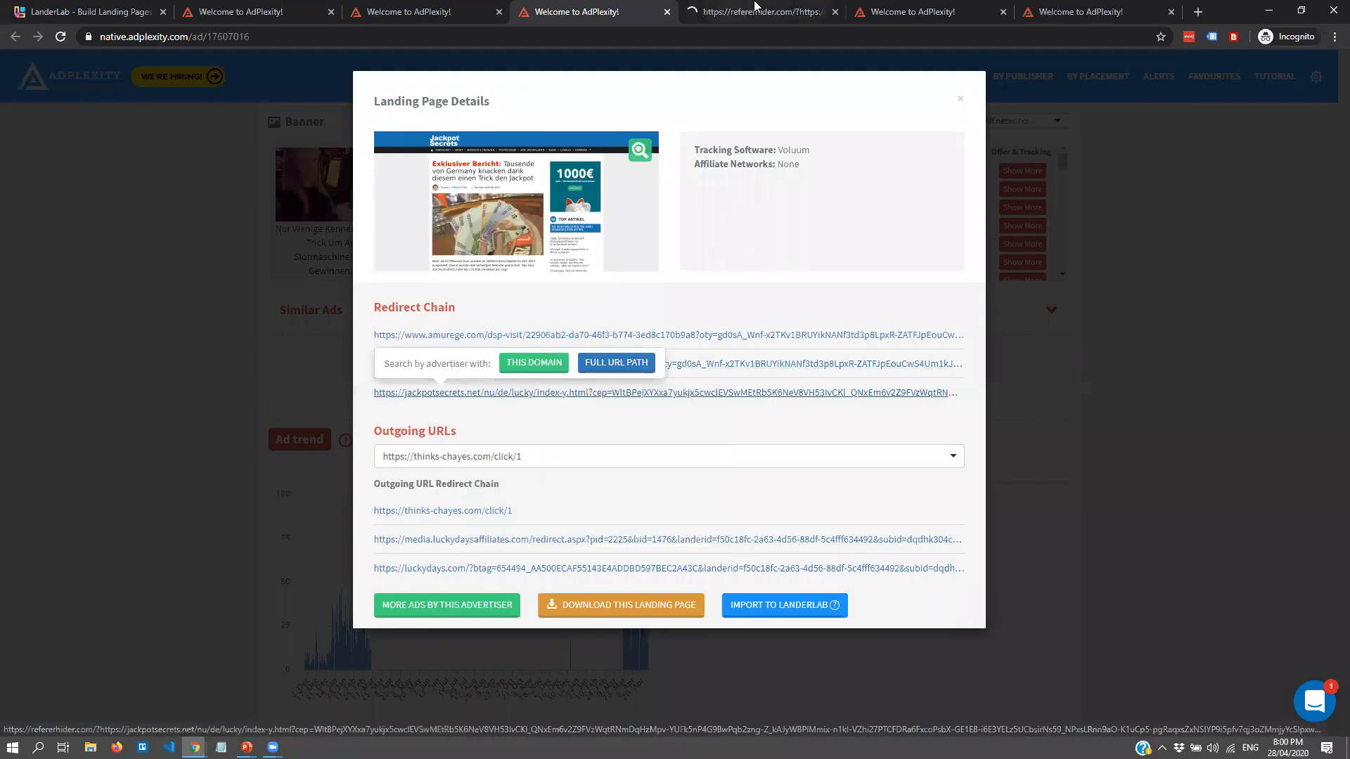
# - Switch to the Jackpot Secrets landing page, dismiss the translation offer and examine the article from headline to reader comments
pyautogui.click(744, 14)
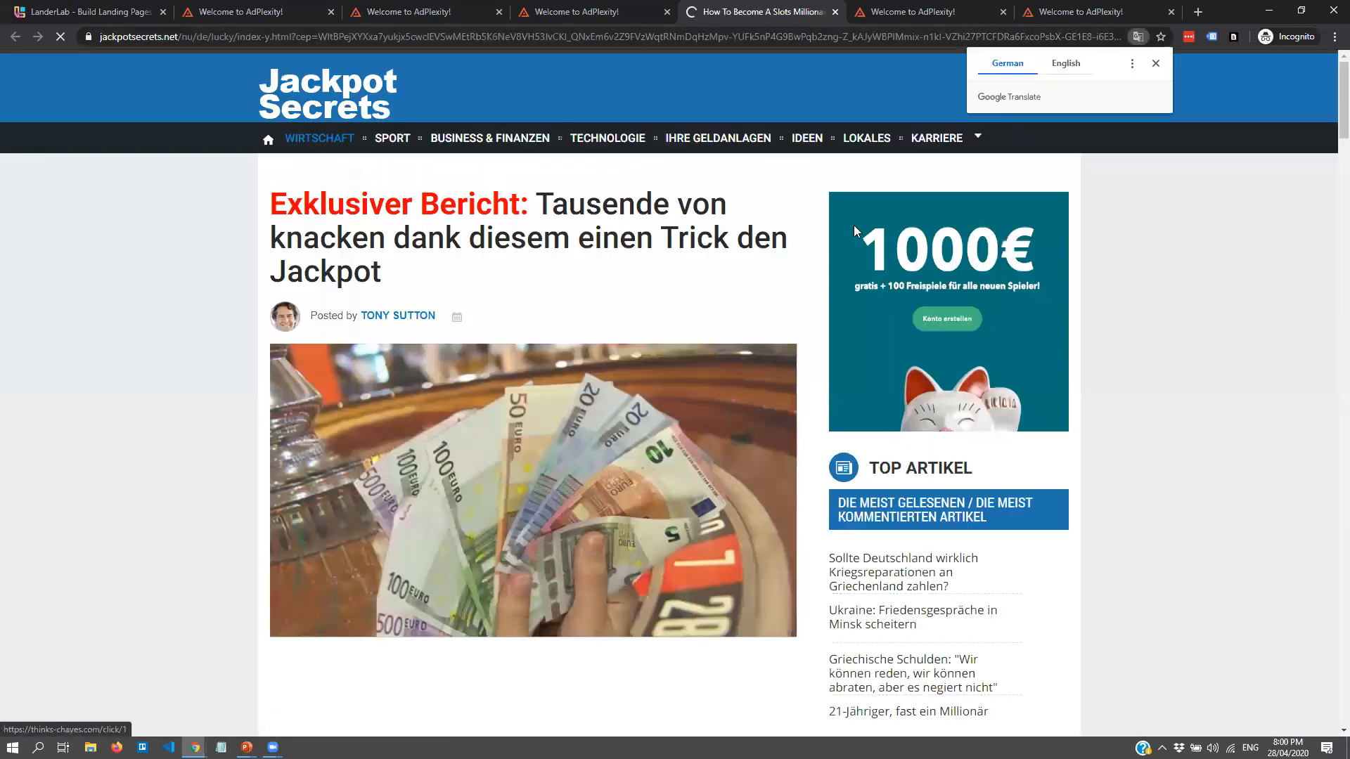
pyautogui.click(1156, 64)
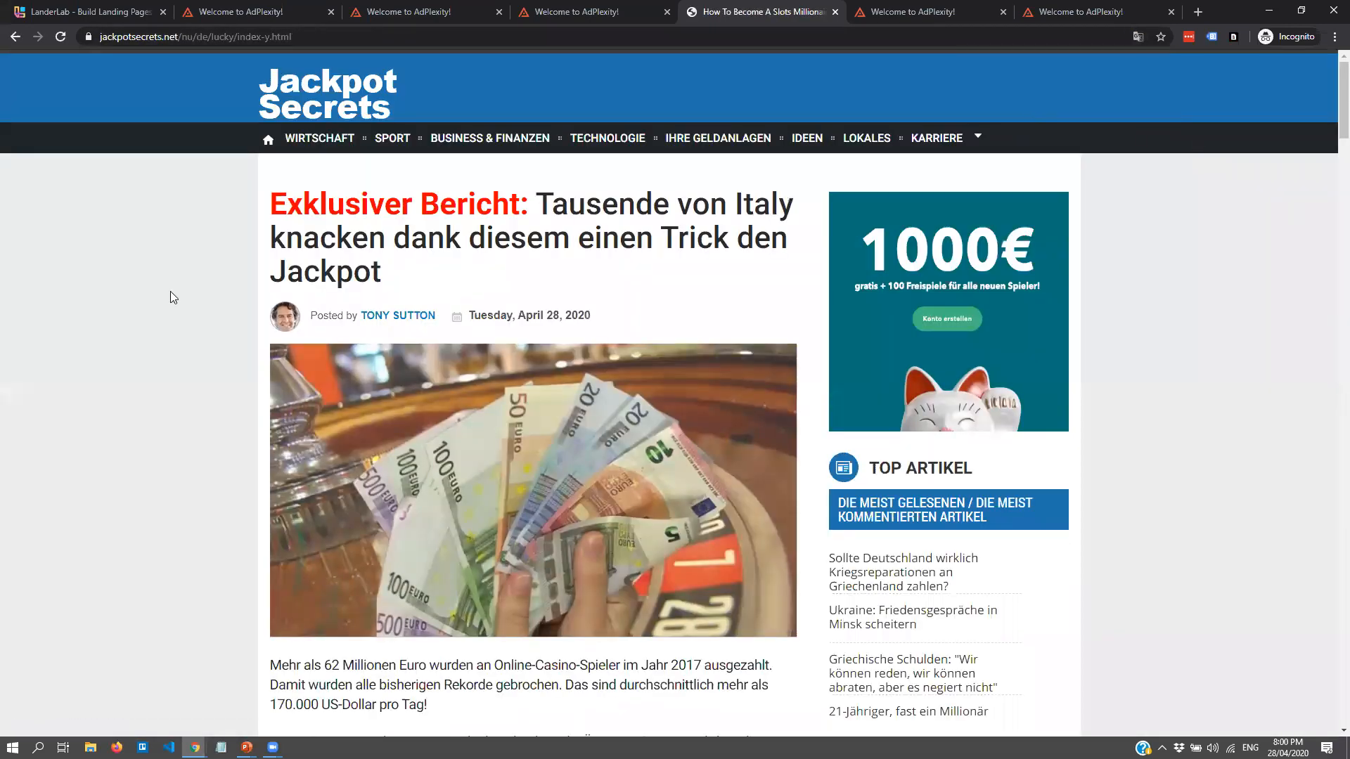
pyautogui.scroll(-20, 199, 259)
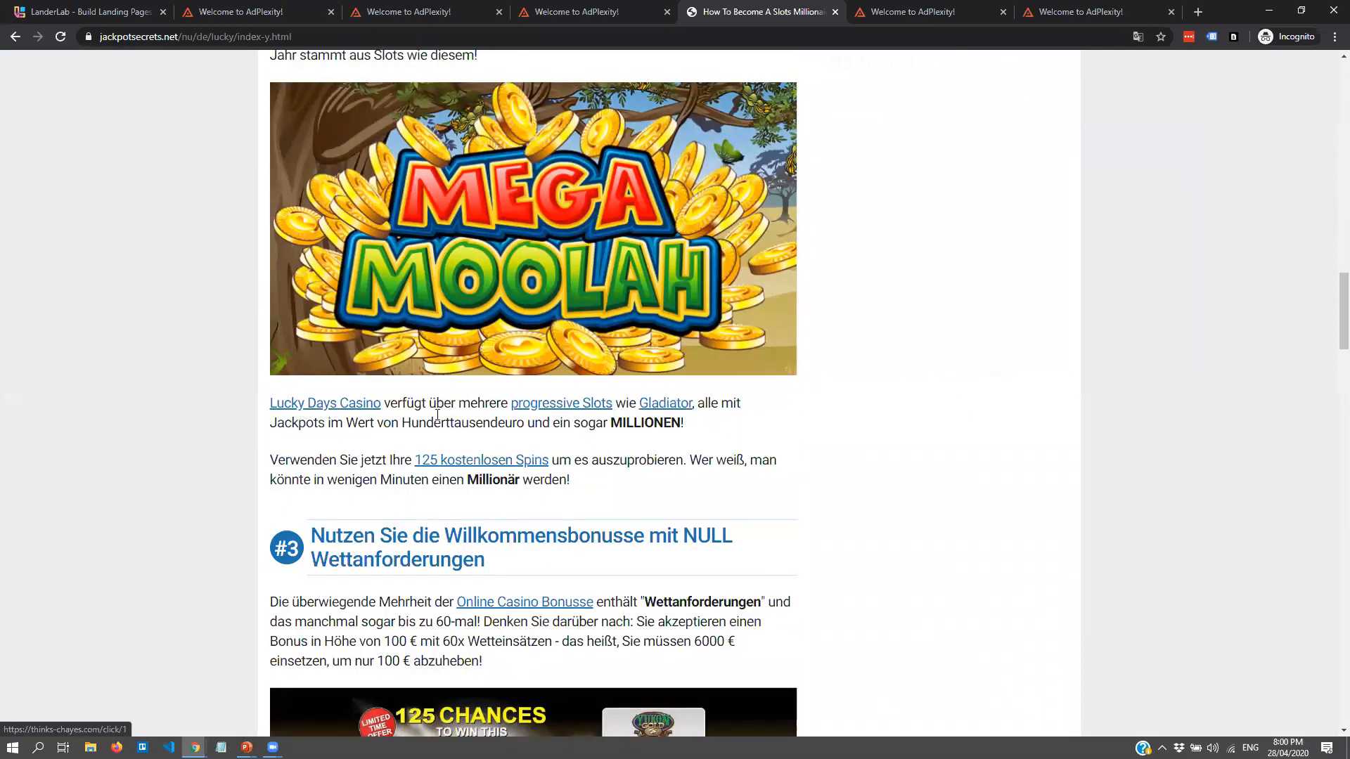
pyautogui.scroll(-13, 437, 414)
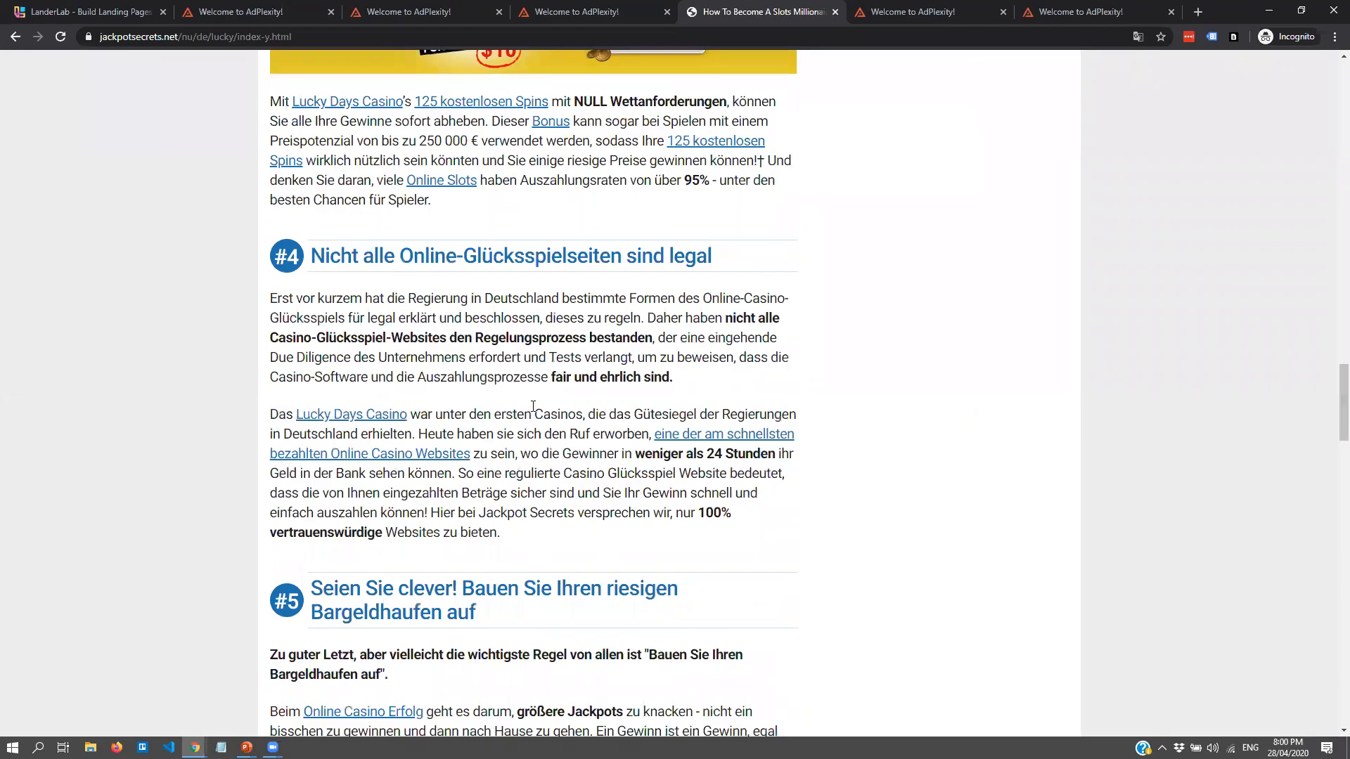
pyautogui.scroll(-3, 533, 406)
pyautogui.scroll(-8, 530, 409)
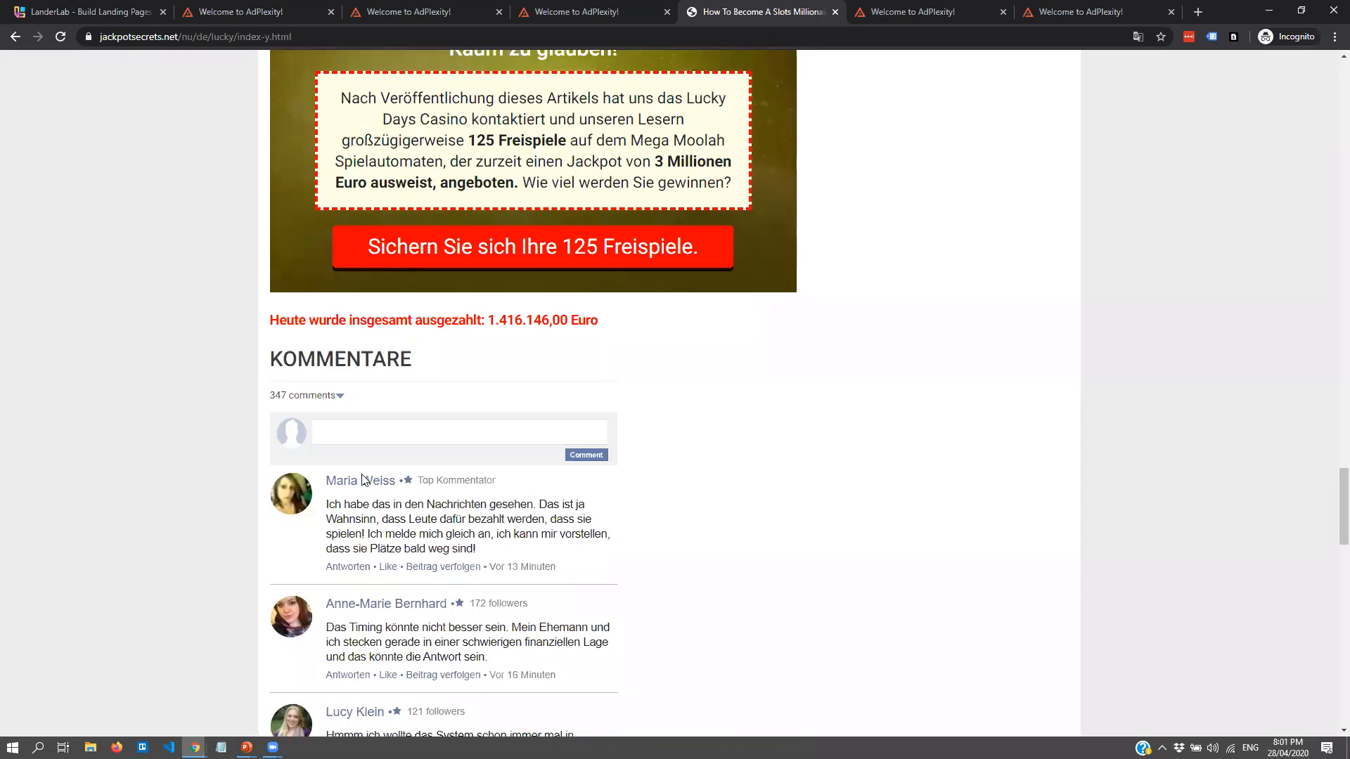
pyautogui.scroll(9, 882, 504)
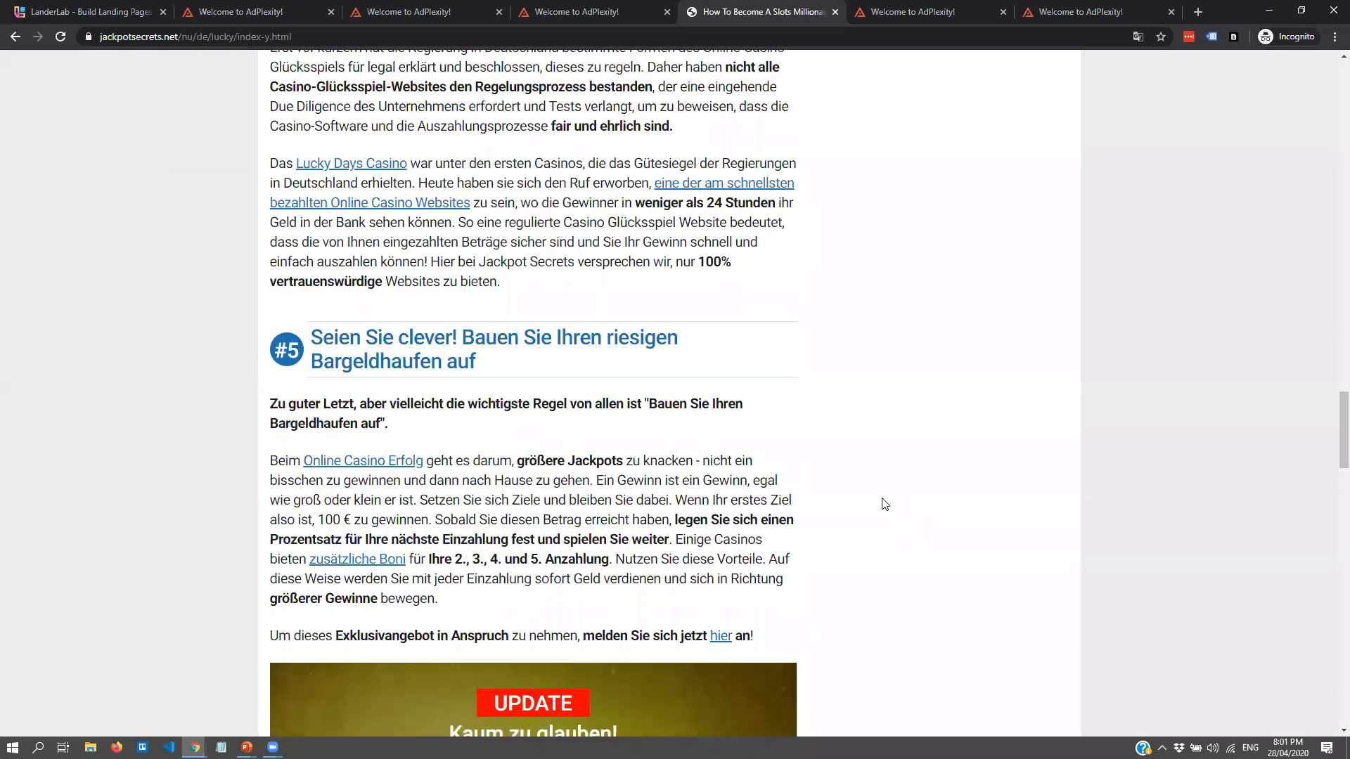
pyautogui.scroll(3, 885, 504)
pyautogui.scroll(16, 884, 504)
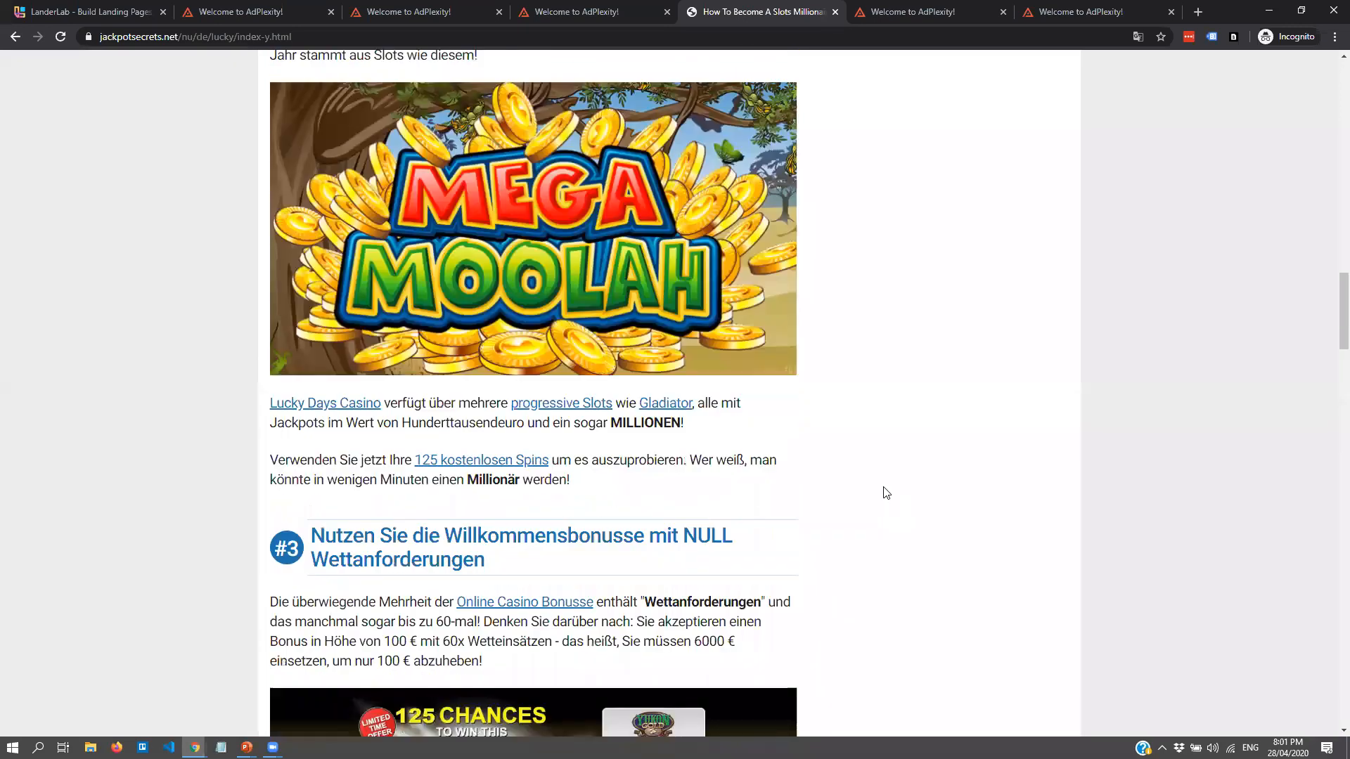
pyautogui.scroll(20, 912, 401)
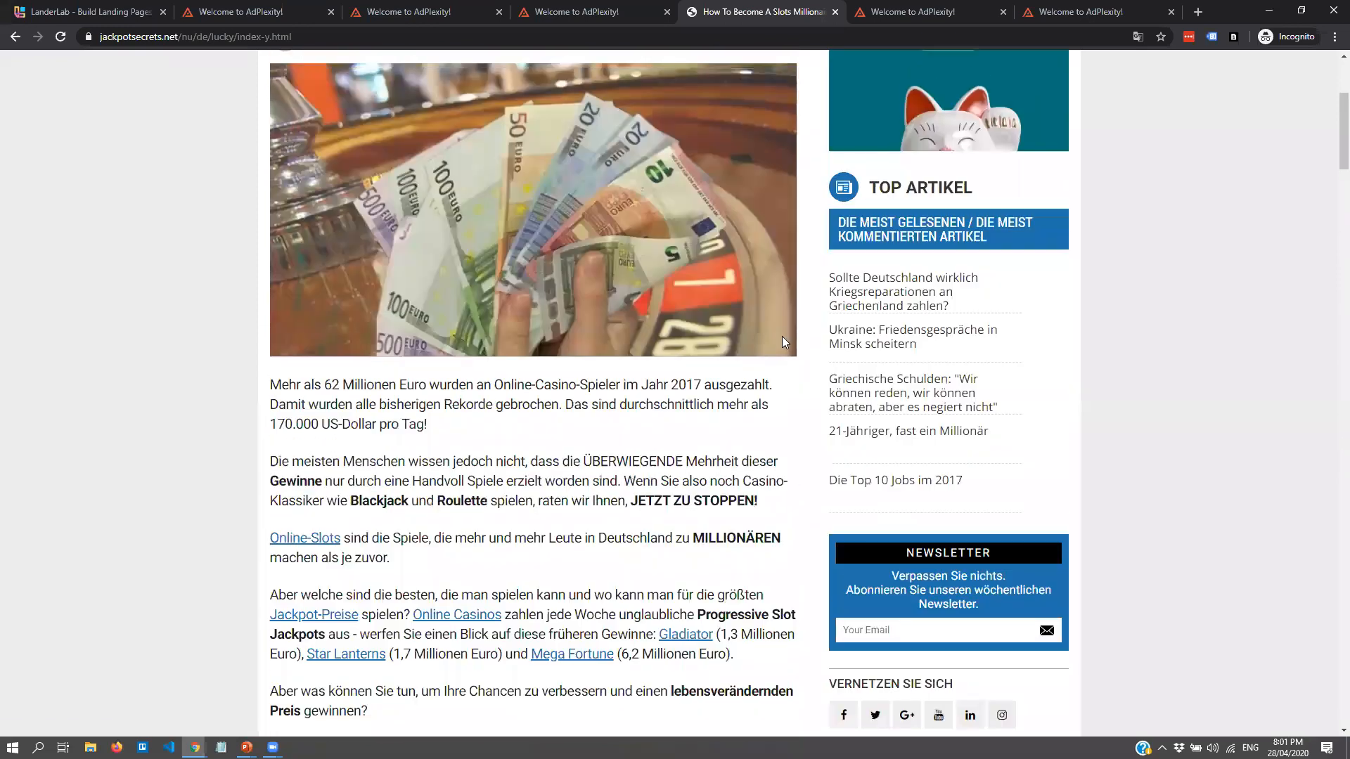
# - Examine the landing page's newsletter sign-up, slot machine graphic with the SPIN NOW ! call to action, and Mega Moolah section
pyautogui.scroll(-9, 819, 343)
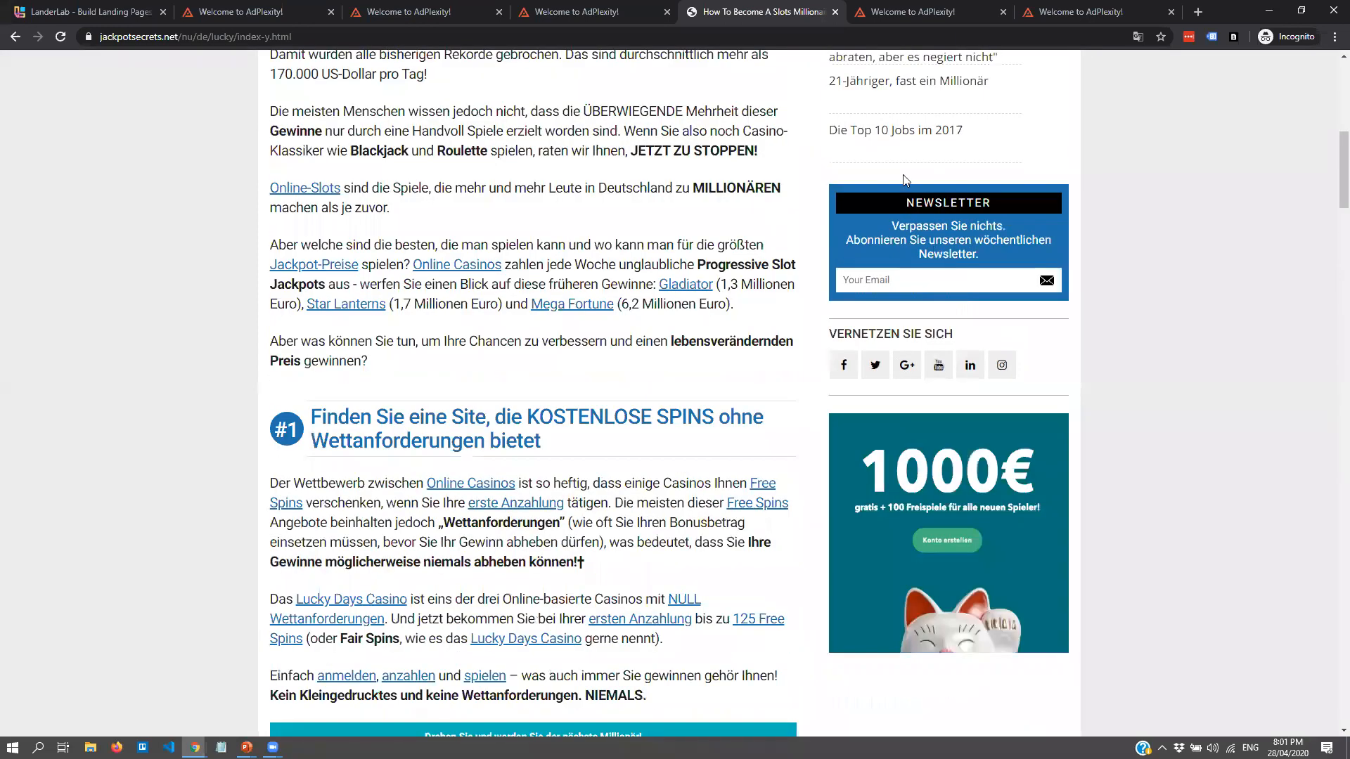
pyautogui.scroll(1, 871, 280)
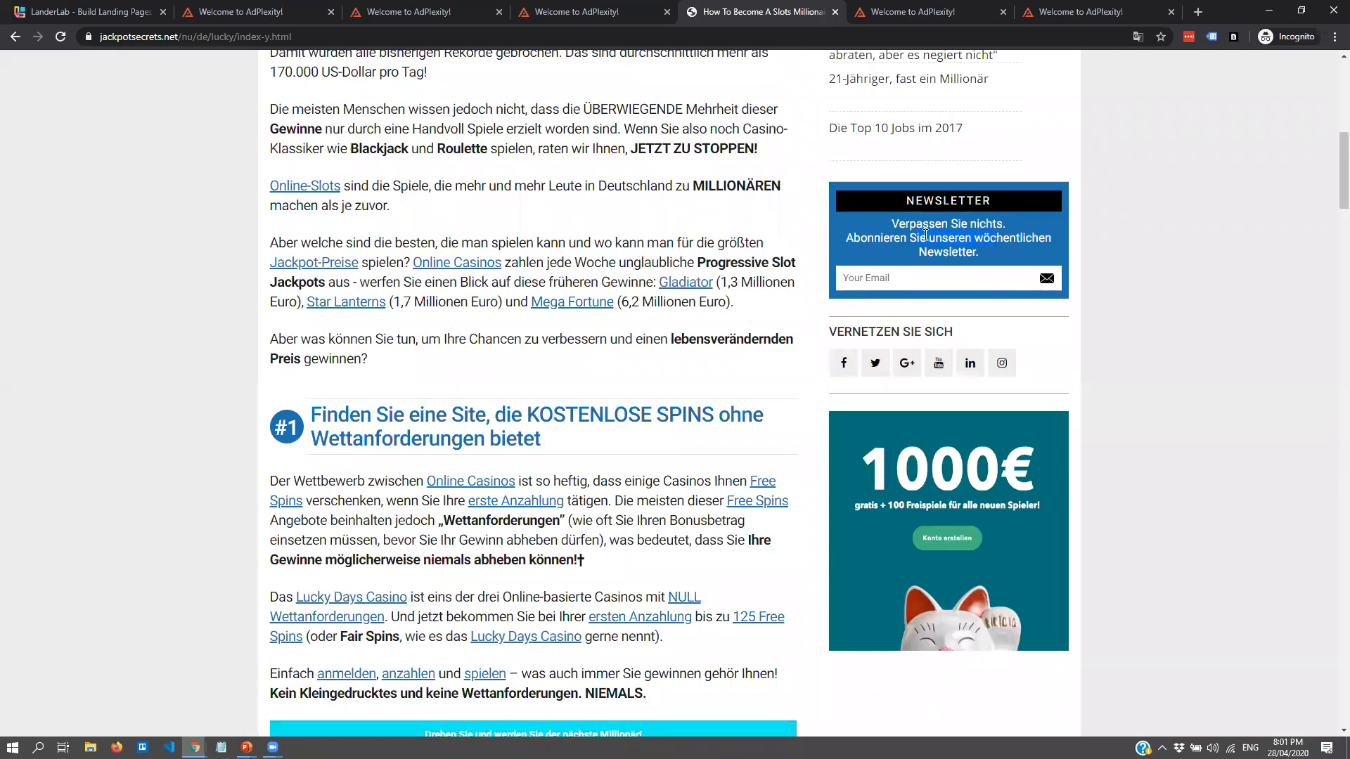
pyautogui.scroll(-7, 921, 239)
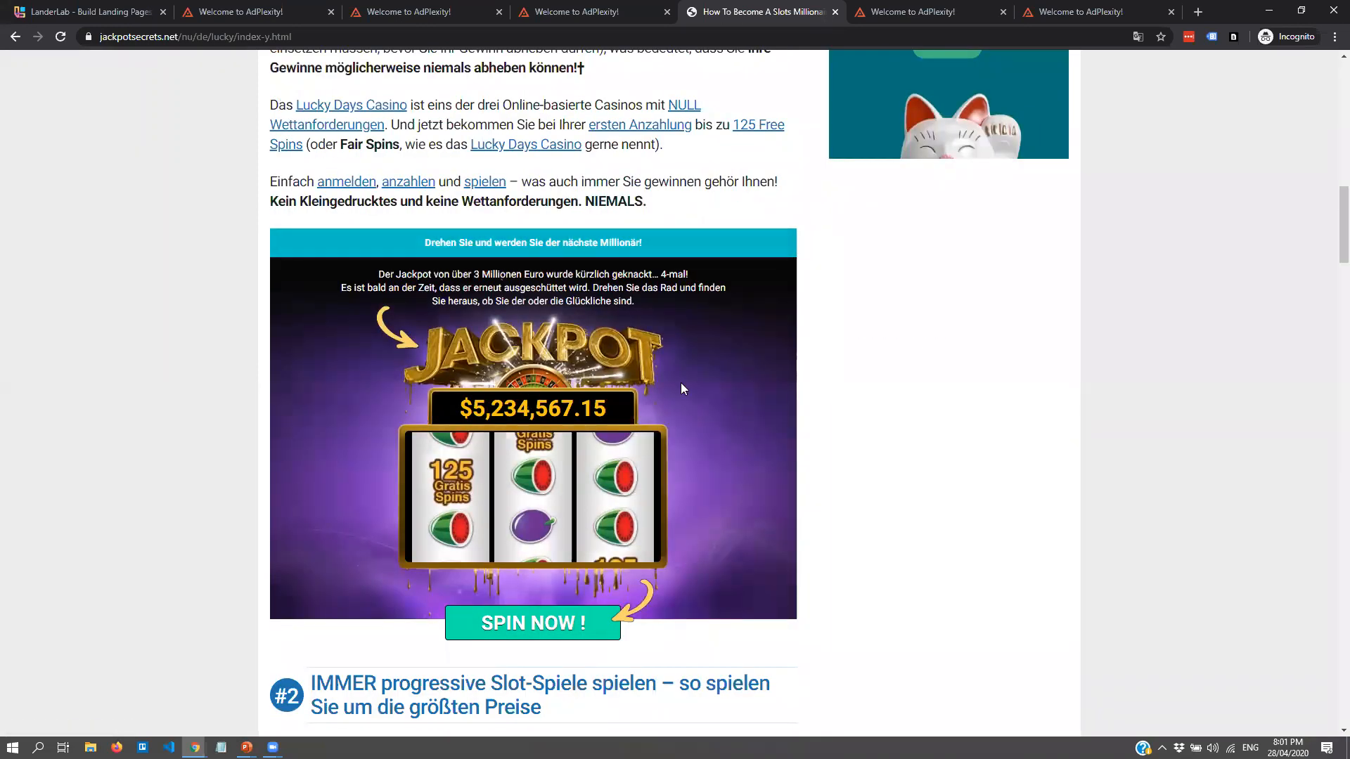
pyautogui.scroll(-5, 681, 382)
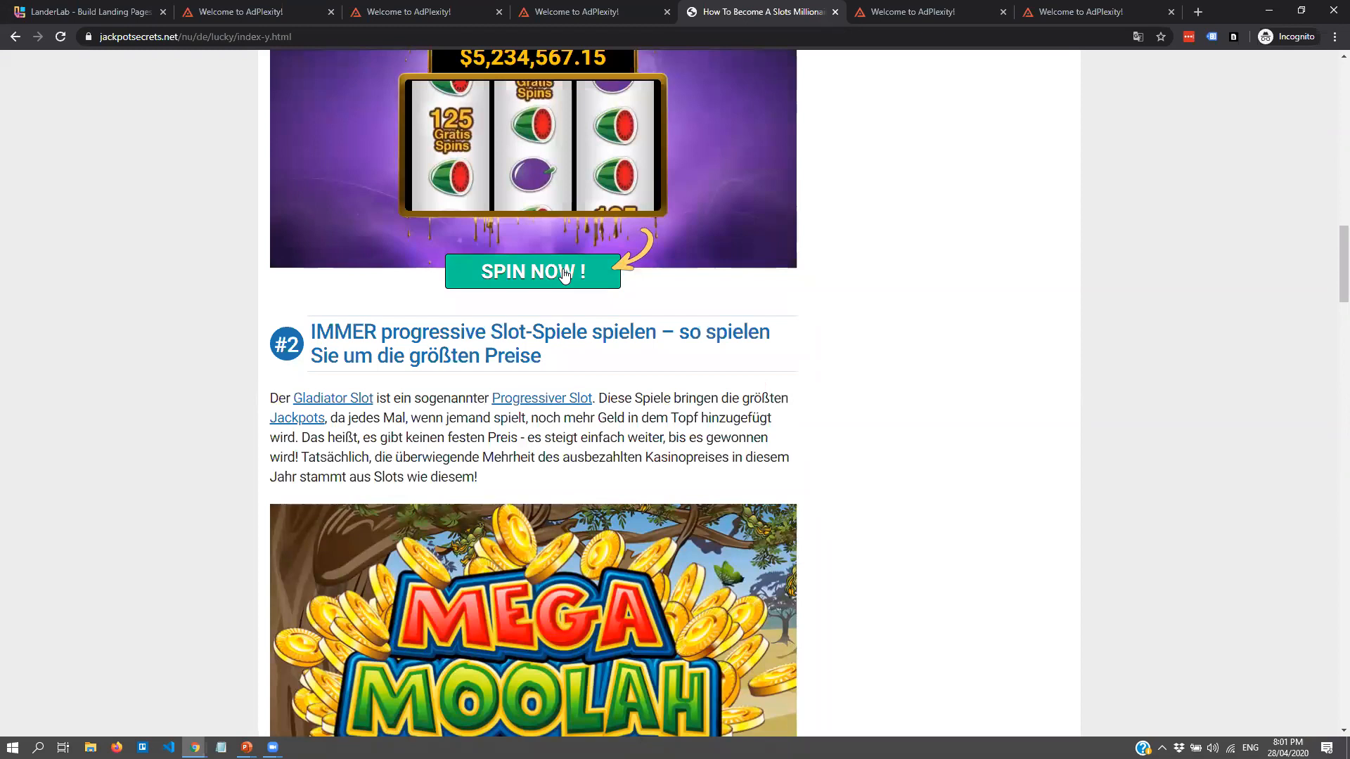
pyautogui.scroll(-6, 590, 288)
pyautogui.scroll(5, 576, 197)
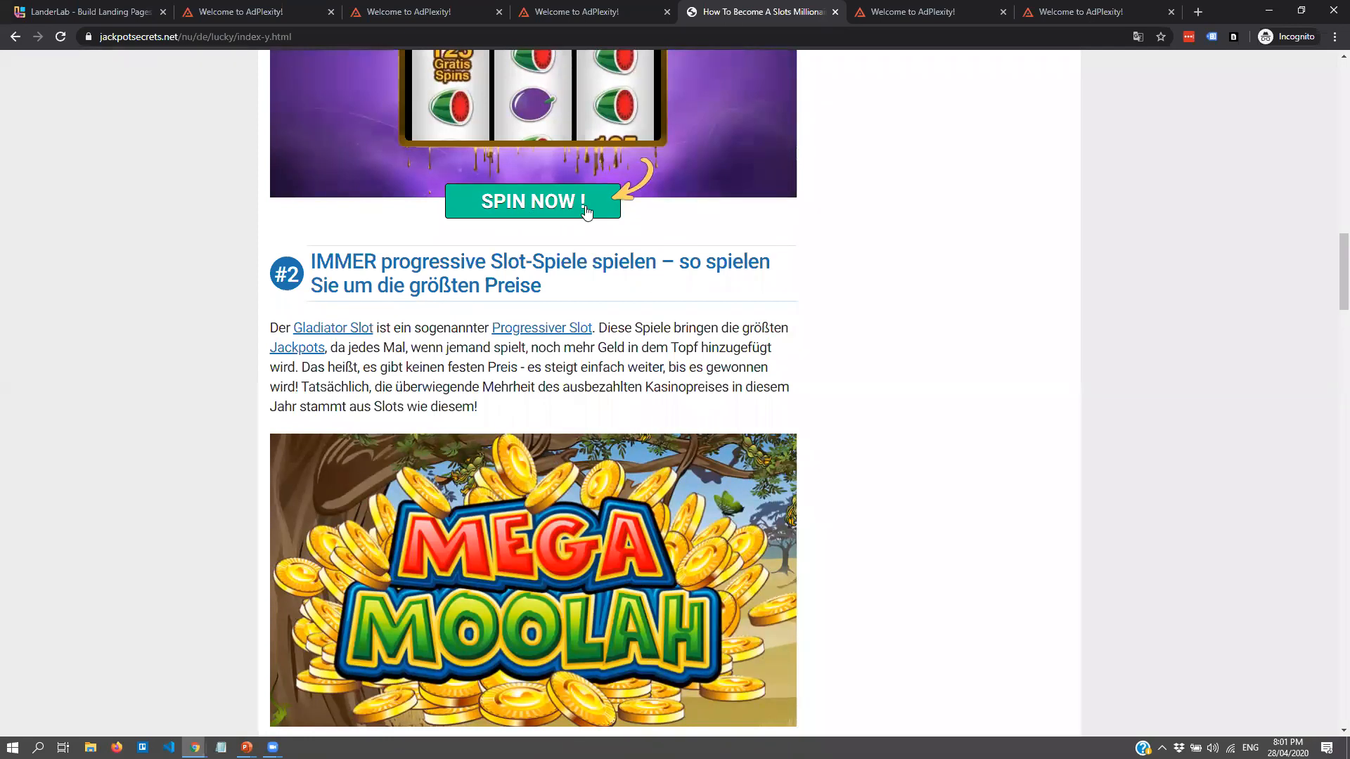
pyautogui.scroll(6, 648, 155)
# - Return to the slot machine ad's landing page details in AdPlexity and import the landing page to LanderLab
pyautogui.click(597, 12)
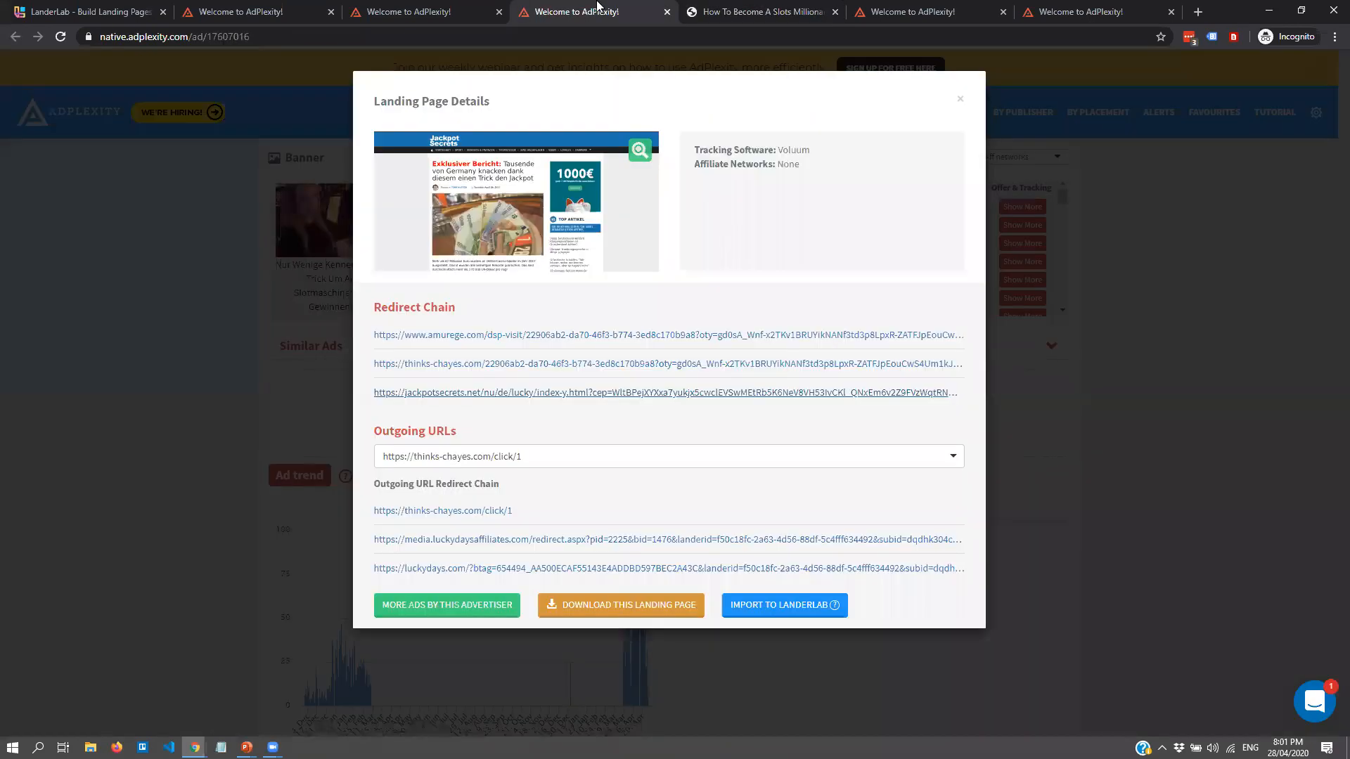
pyautogui.click(821, 585)
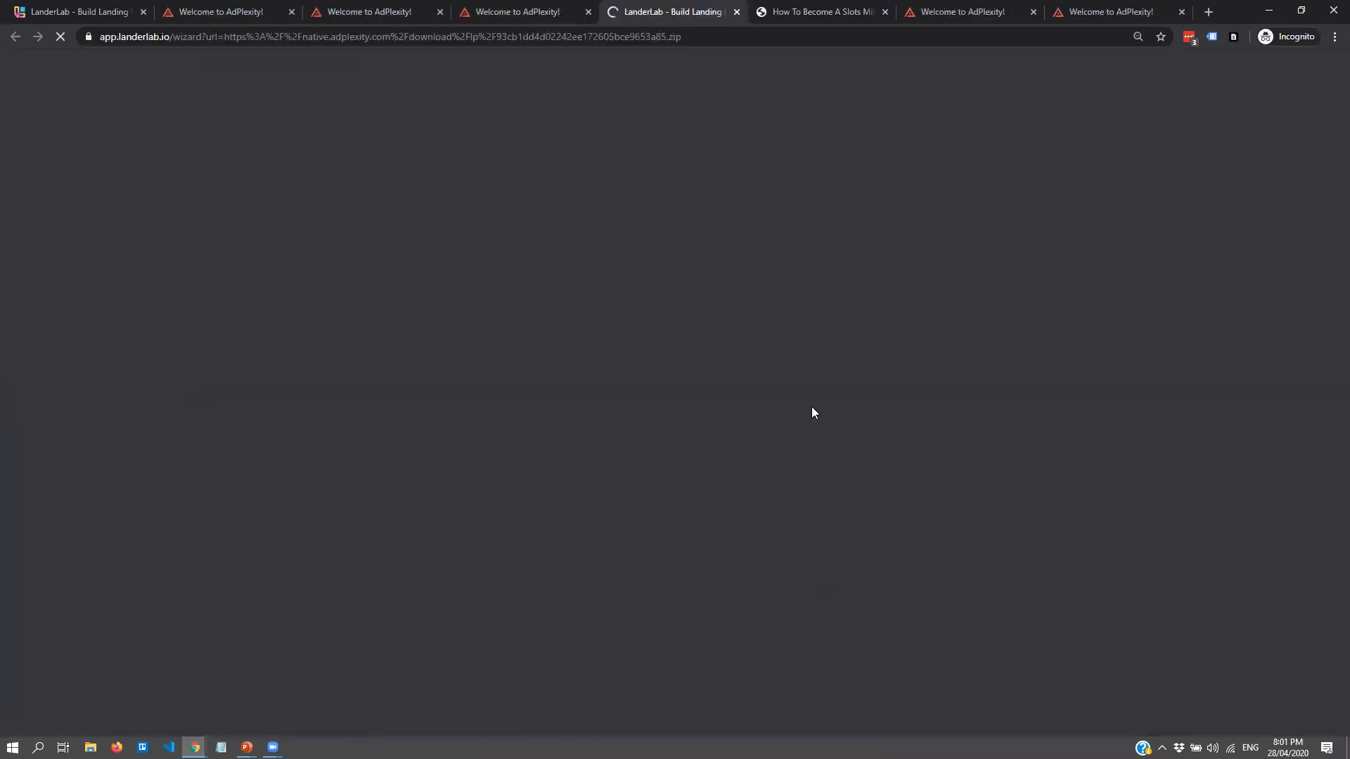
pyautogui.click(484, 10)
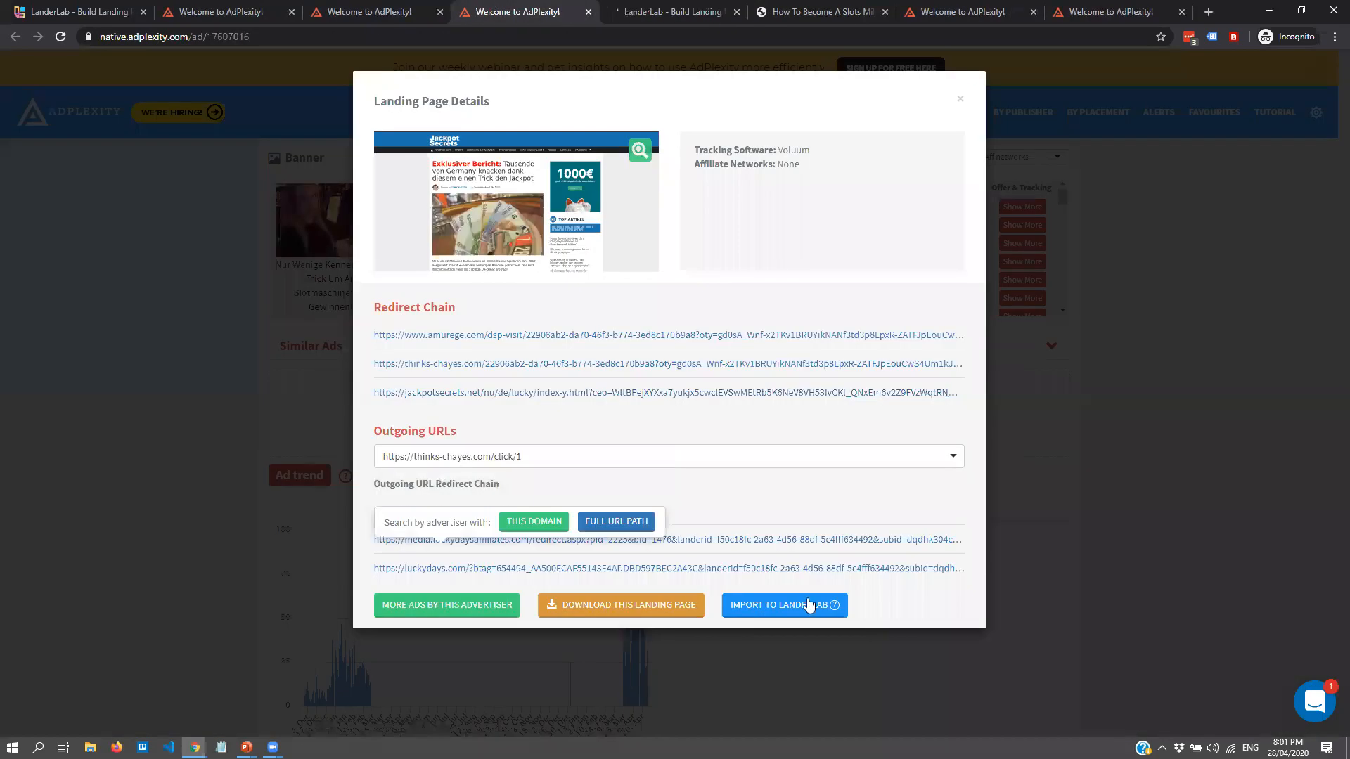
pyautogui.click(629, 10)
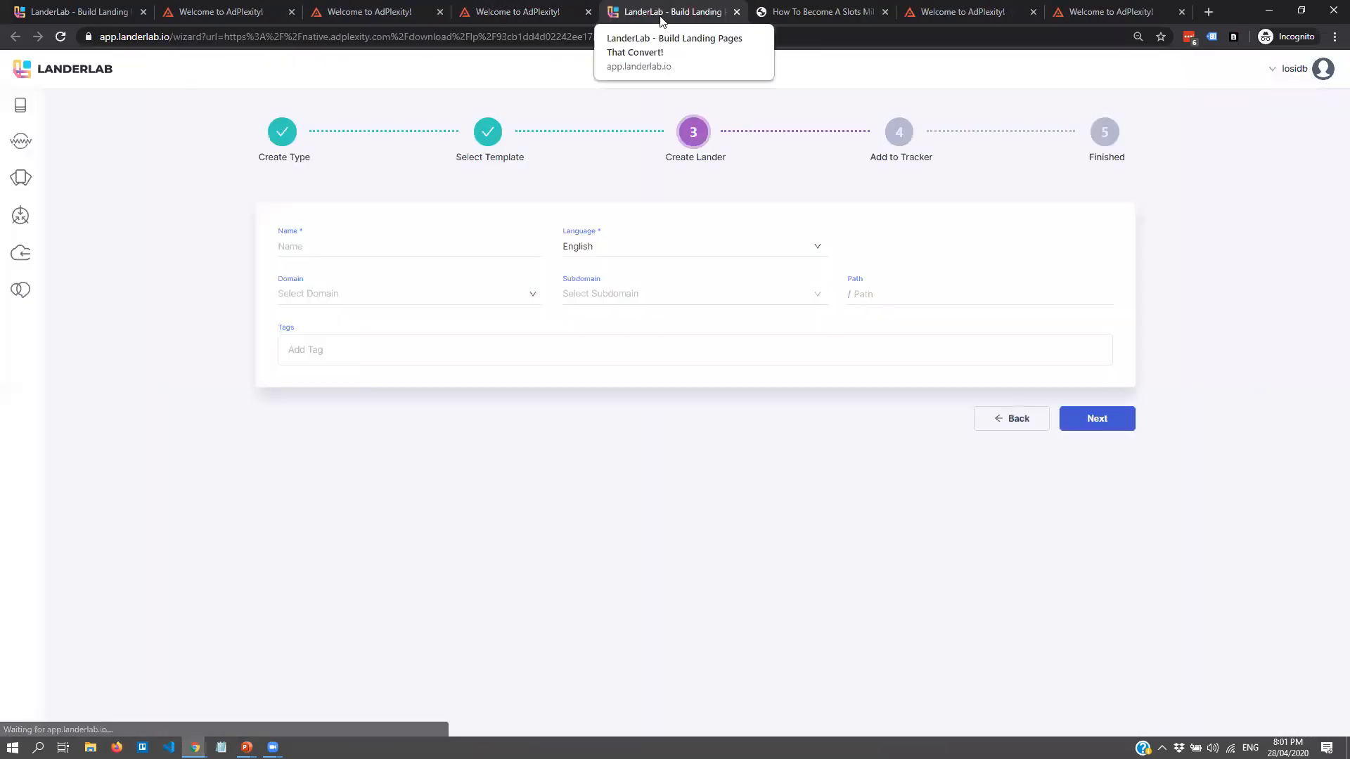
# - Name the new lander "Crypto - Adplexity - Live CleanUp" and check the available domains without choosing one
pyautogui.click(394, 256)
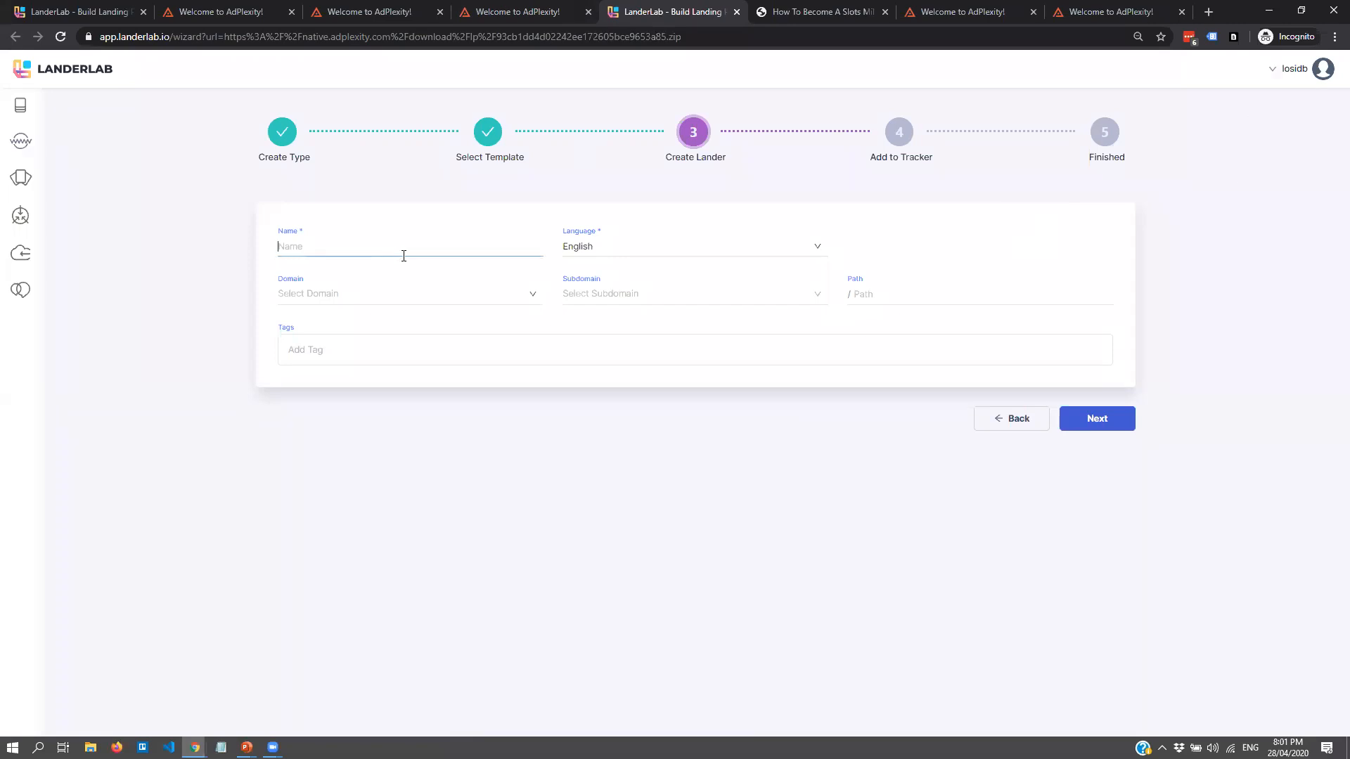
pyautogui.write('Crypto - Adplexity - Live CleanUp')
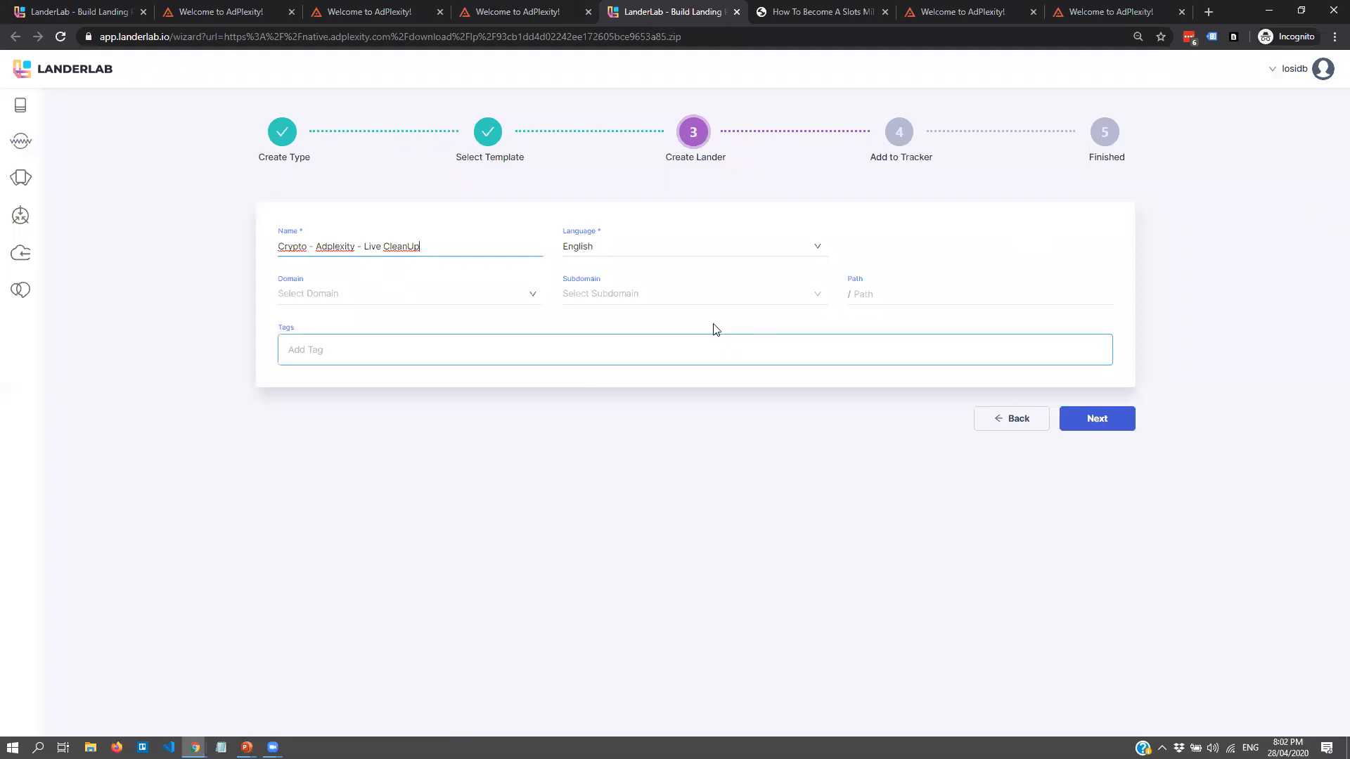
pyautogui.click(353, 291)
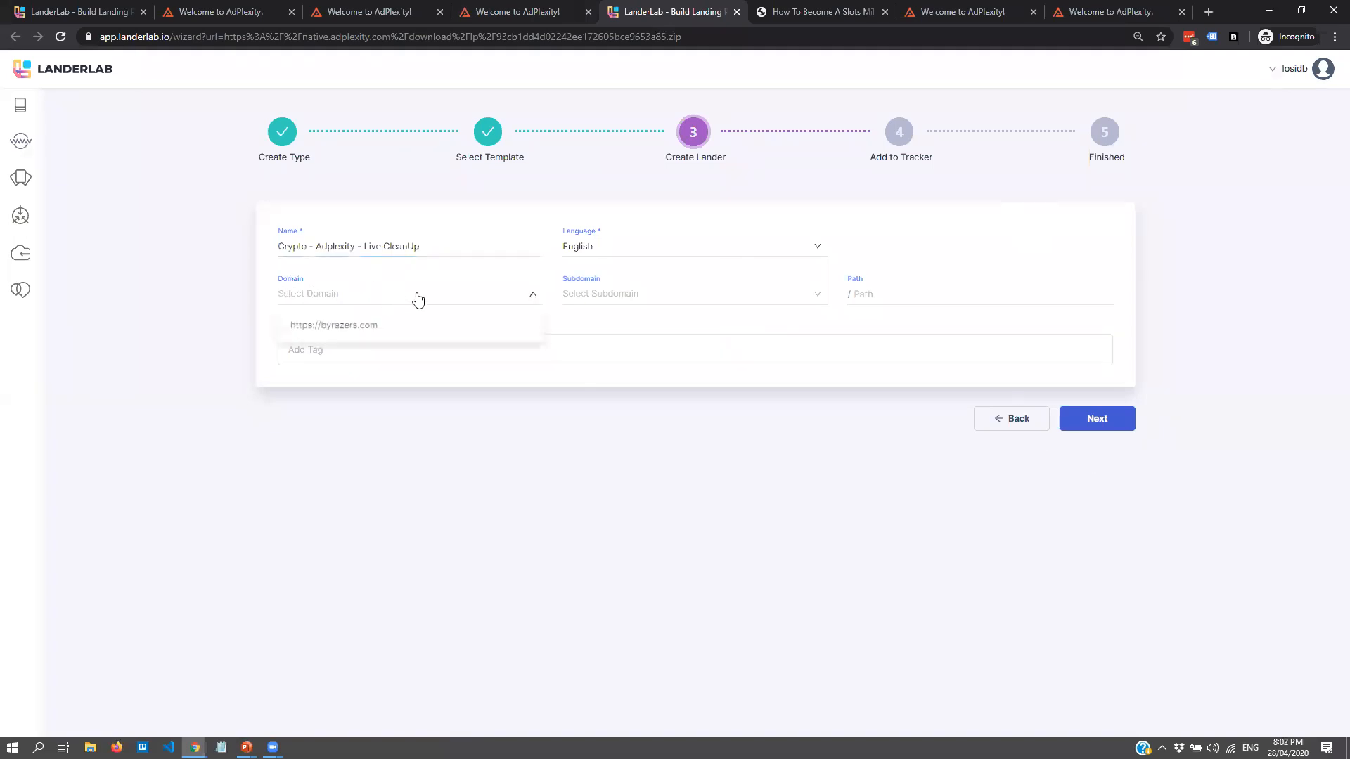
pyautogui.click(660, 281)
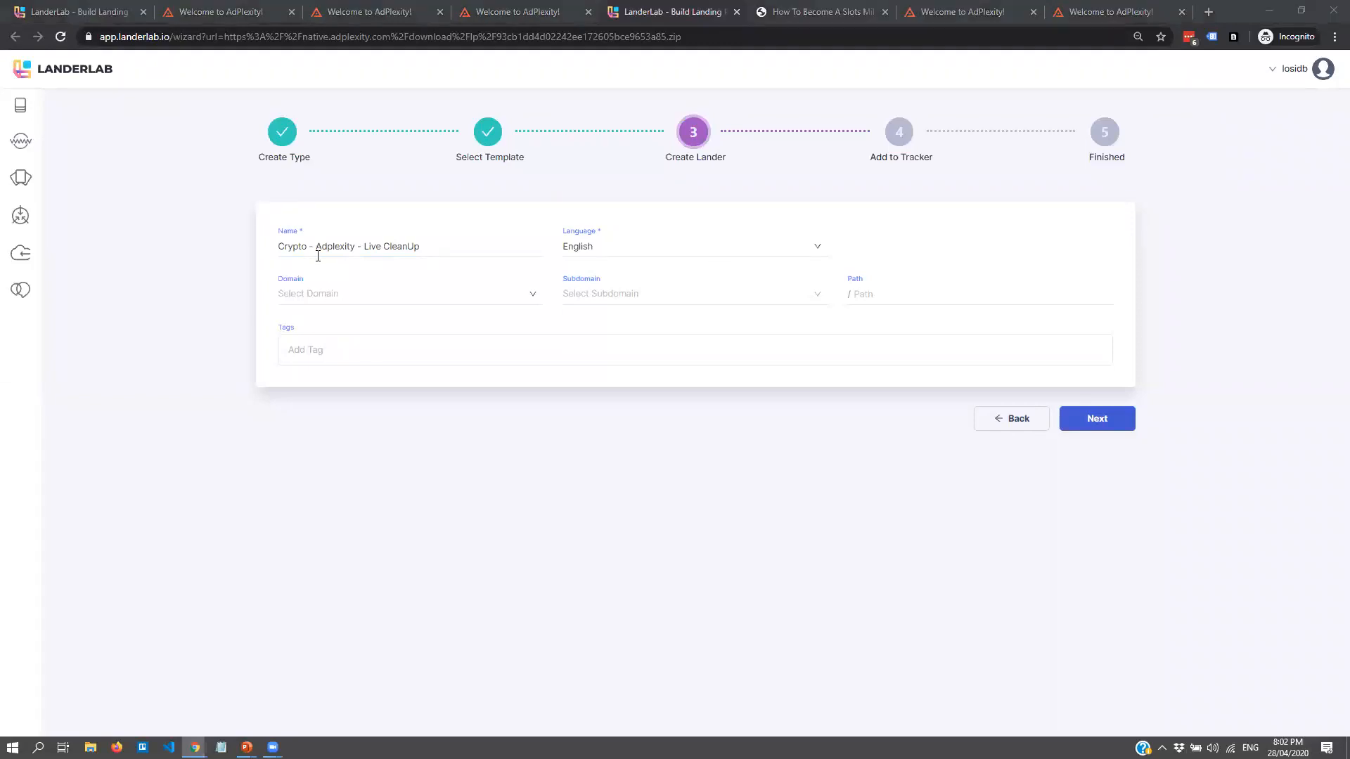
# - Replace "Crypto" with "Casino" in the lander name so it reads "Casino - Adplexity - Live CleanUp"
pyautogui.click(299, 243)
pyautogui.doubleClick(283, 247)
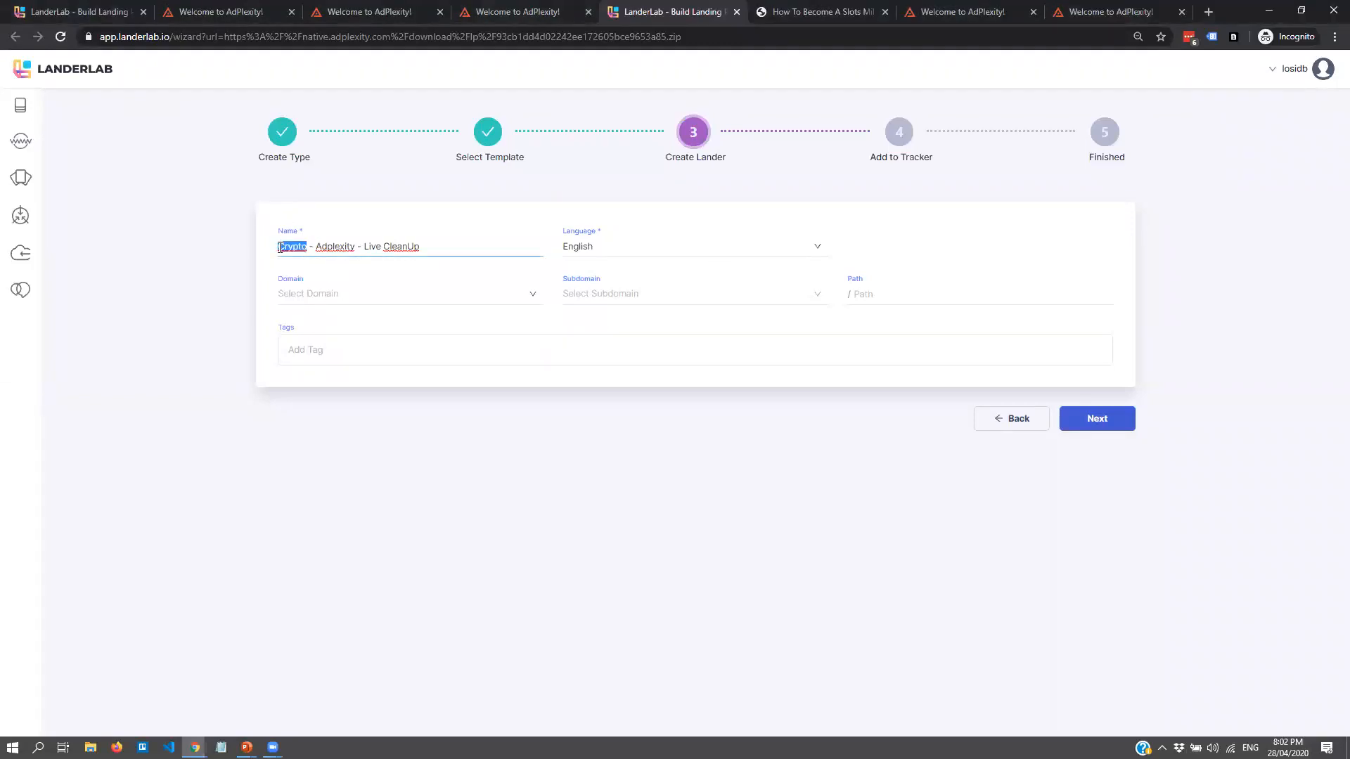
pyautogui.write('Casino')
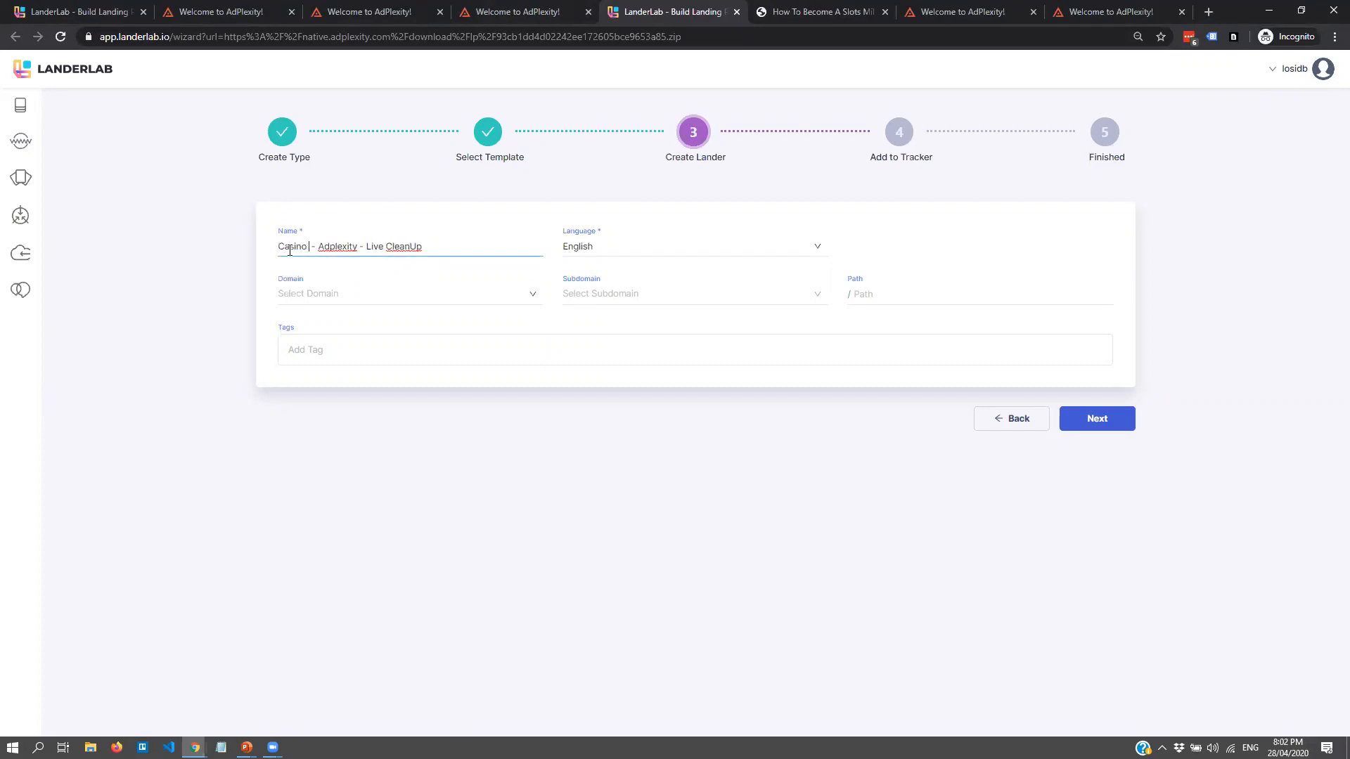
pyautogui.press('BackSpace')
pyautogui.moveTo(277, 247); pyautogui.dragTo(325, 246)
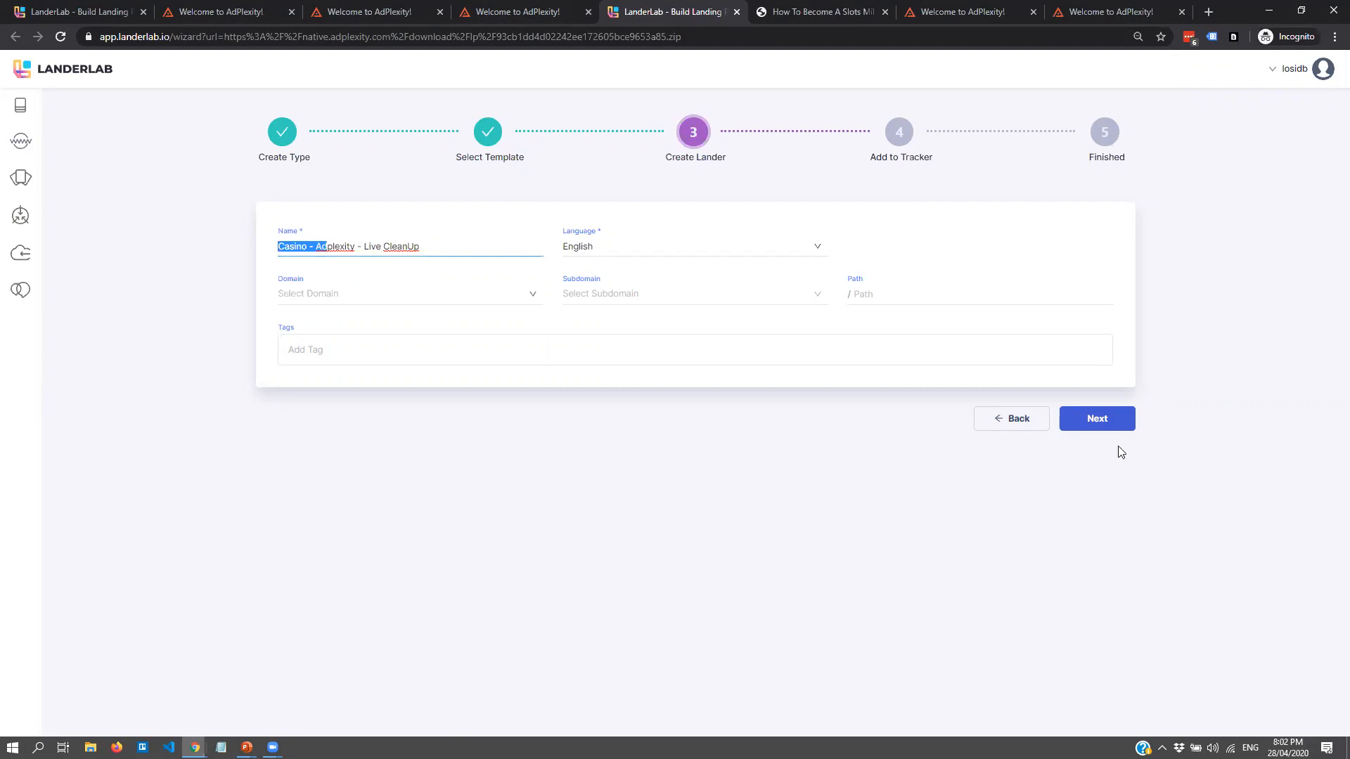
# - Create the lander with English as its language and no domain or tags, and let the import complete
pyautogui.click(1102, 425)
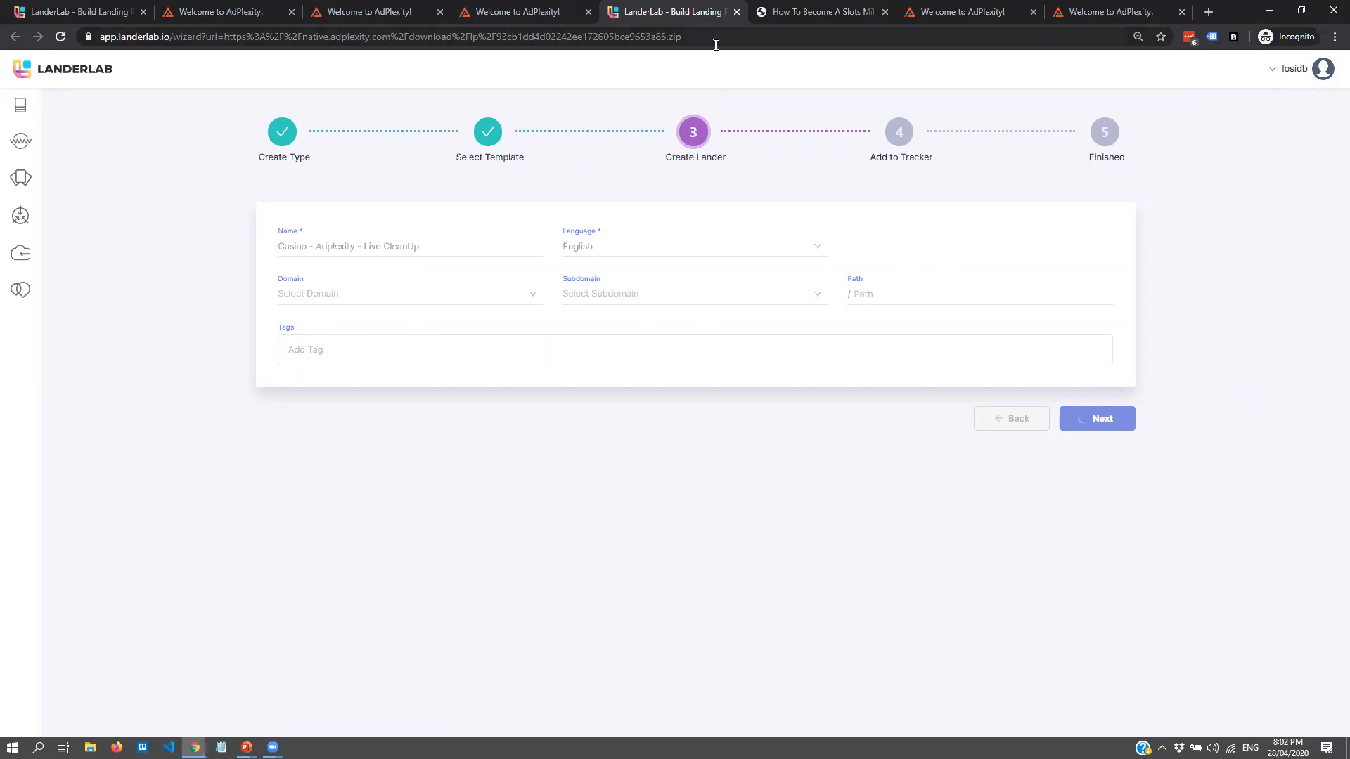
pyautogui.click(517, 7)
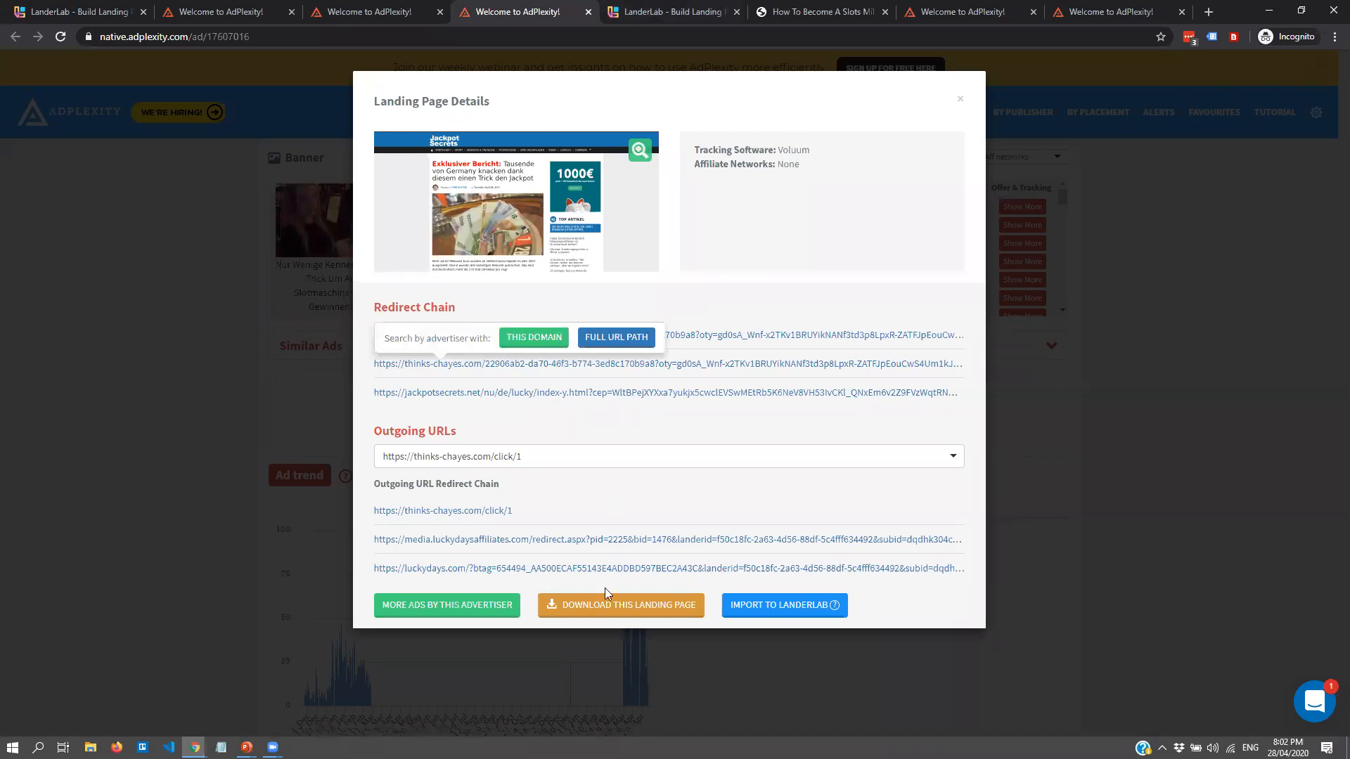
pyautogui.click(701, 7)
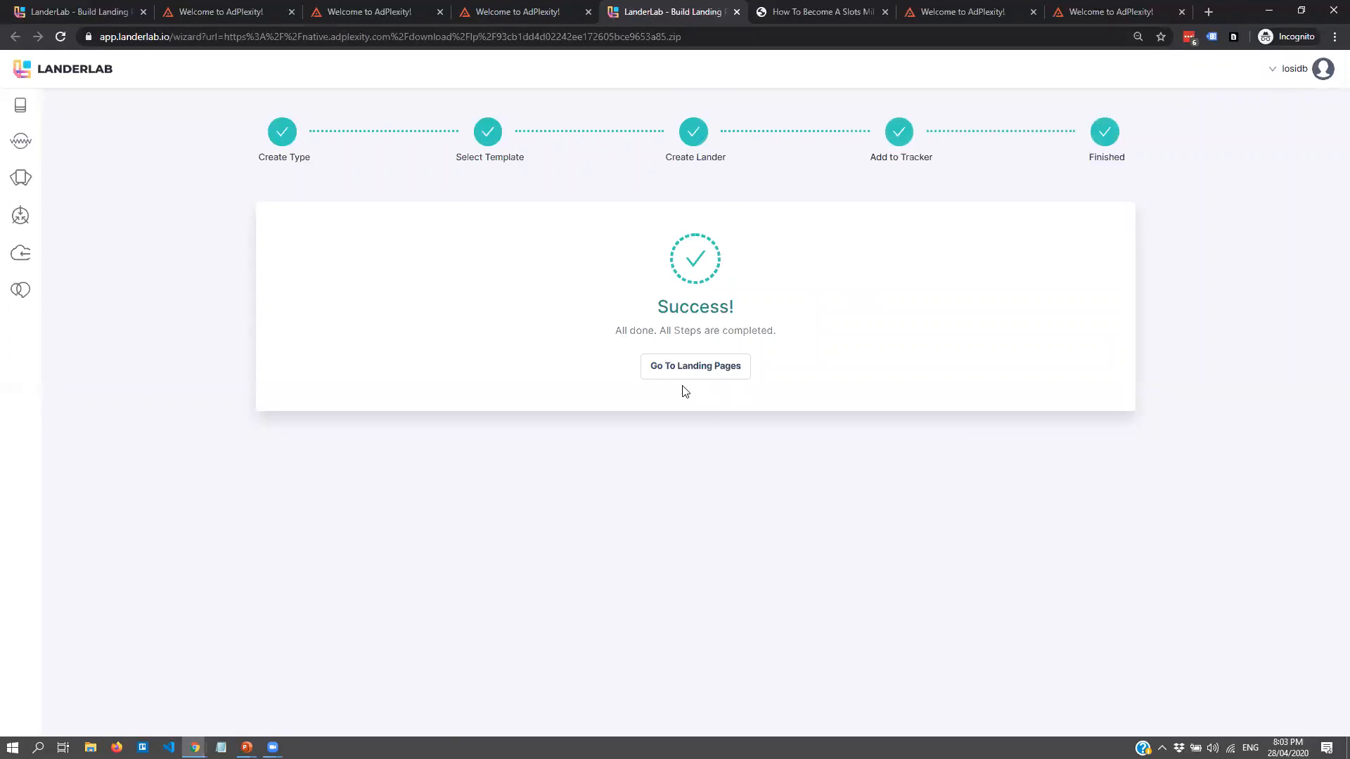
# - Search the LanderLab landing pages for "casino" and open the imported Casino lander in the editor
pyautogui.click(689, 367)
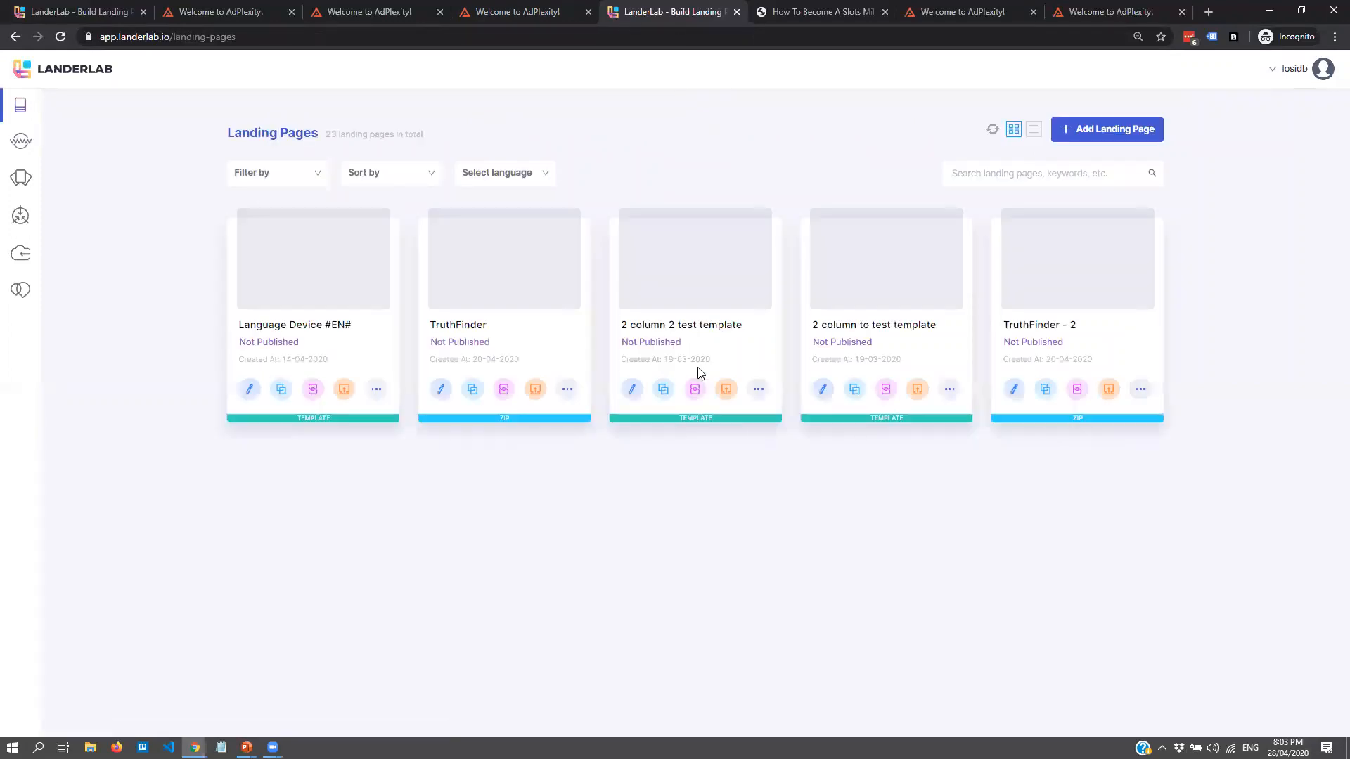
pyautogui.click(1042, 171)
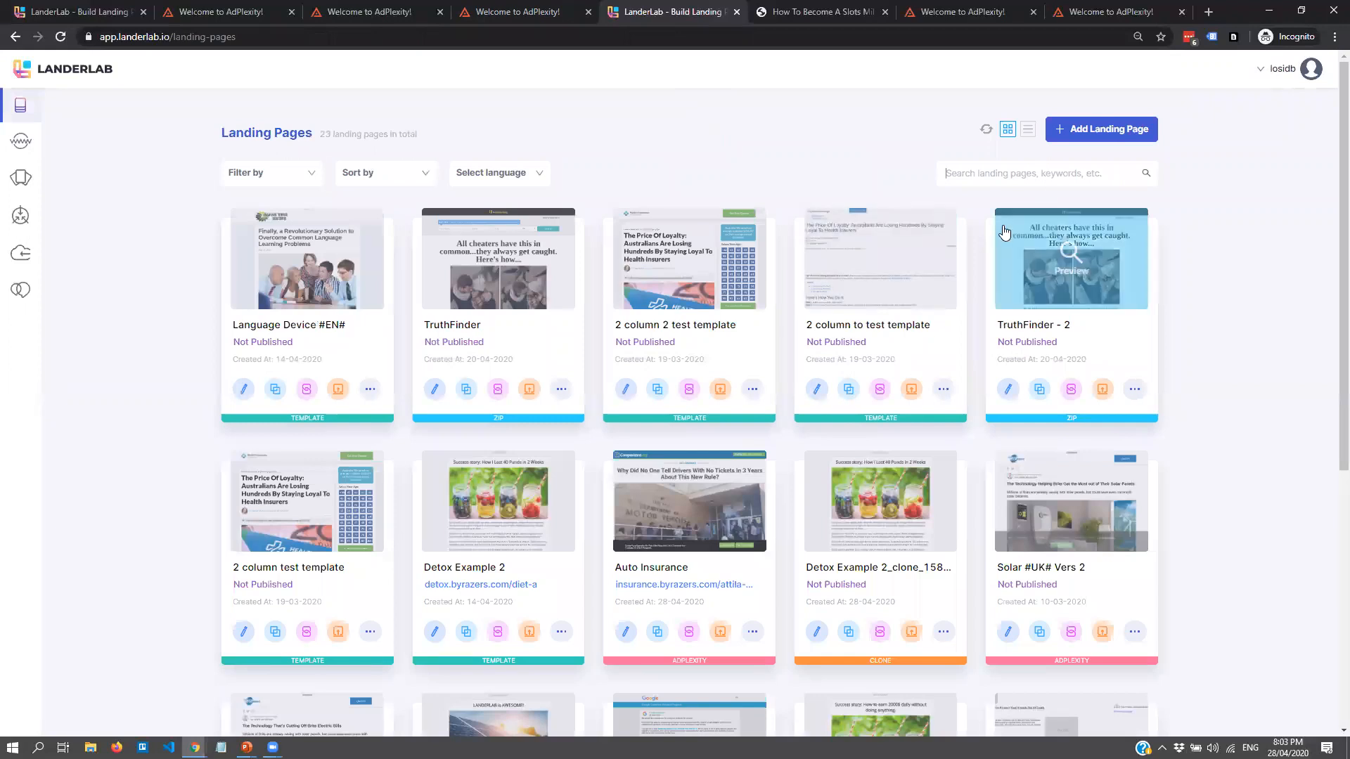
pyautogui.write('casino')
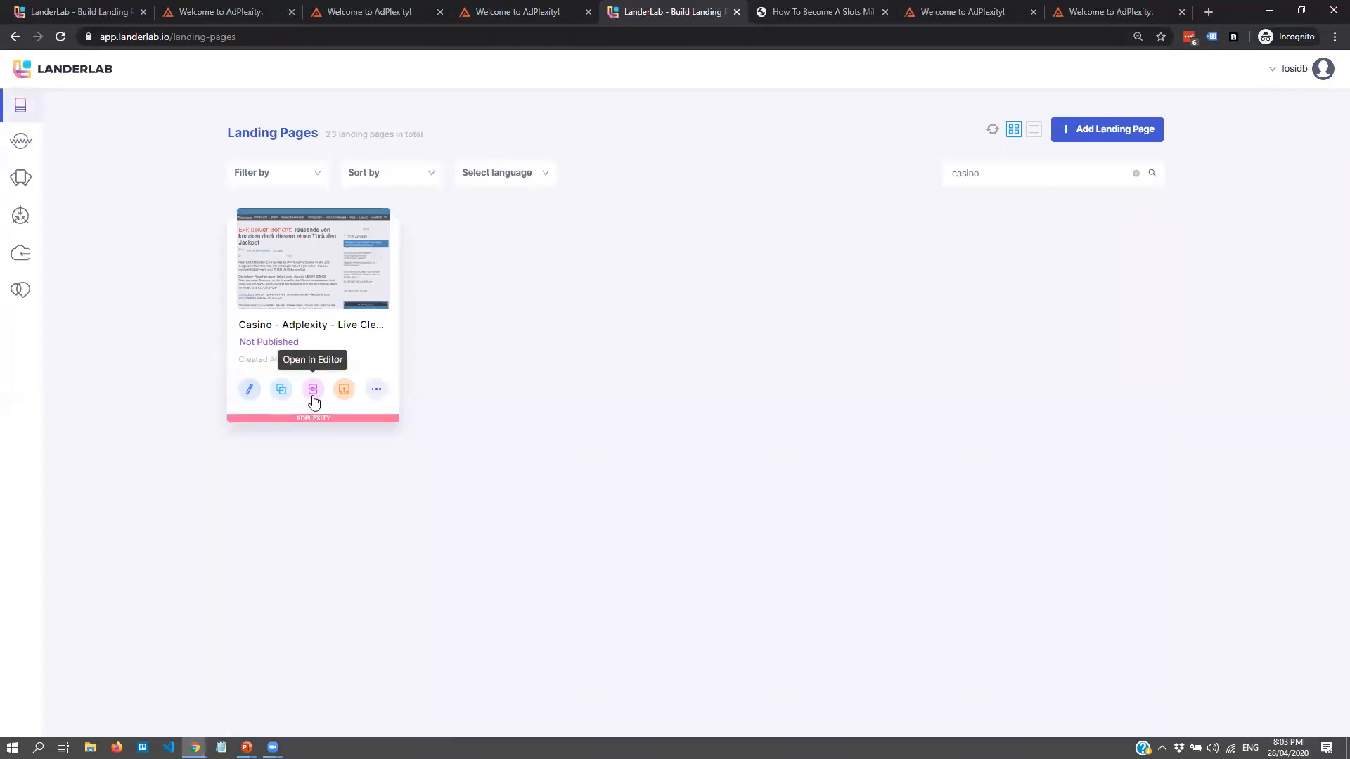
pyautogui.click(374, 391)
pyautogui.click(313, 391)
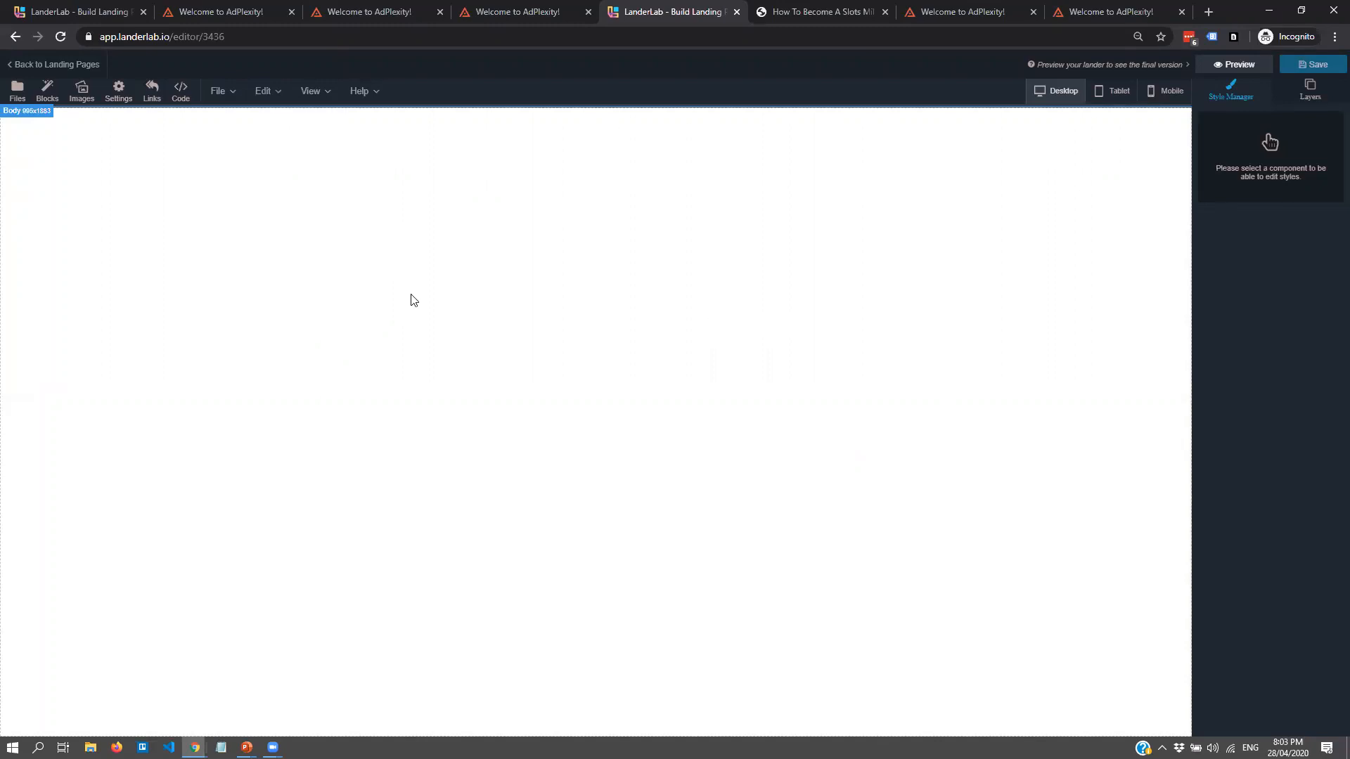
# - Delete the conditional-comment block with the html5shiv script from the lander's HTML code and save the code changes
pyautogui.click(175, 90)
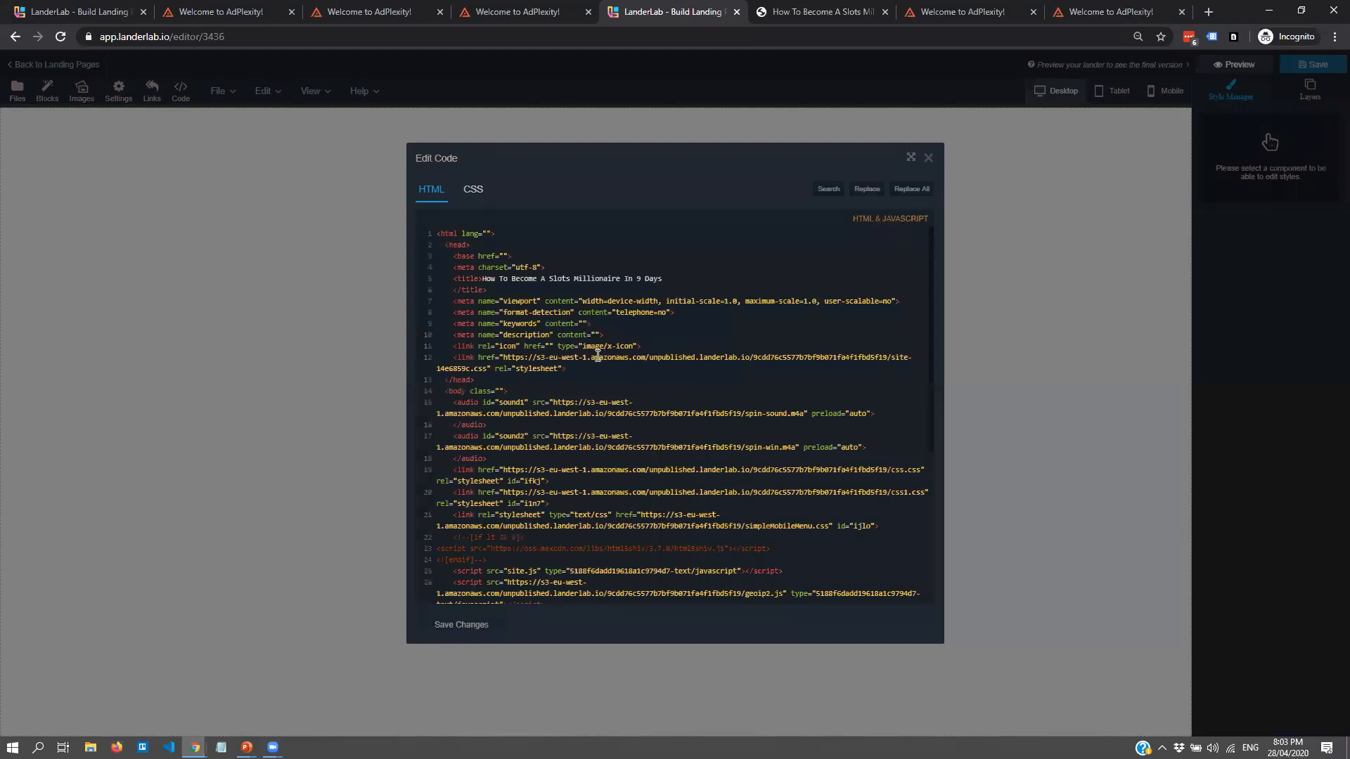
pyautogui.moveTo(593, 367); pyautogui.dragTo(561, 540)
pyautogui.click(538, 538)
pyautogui.moveTo(441, 547); pyautogui.dragTo(624, 561)
pyautogui.click(492, 561)
pyautogui.moveTo(492, 561); pyautogui.dragTo(391, 536)
pyautogui.press('BackSpace')
pyautogui.click(463, 625)
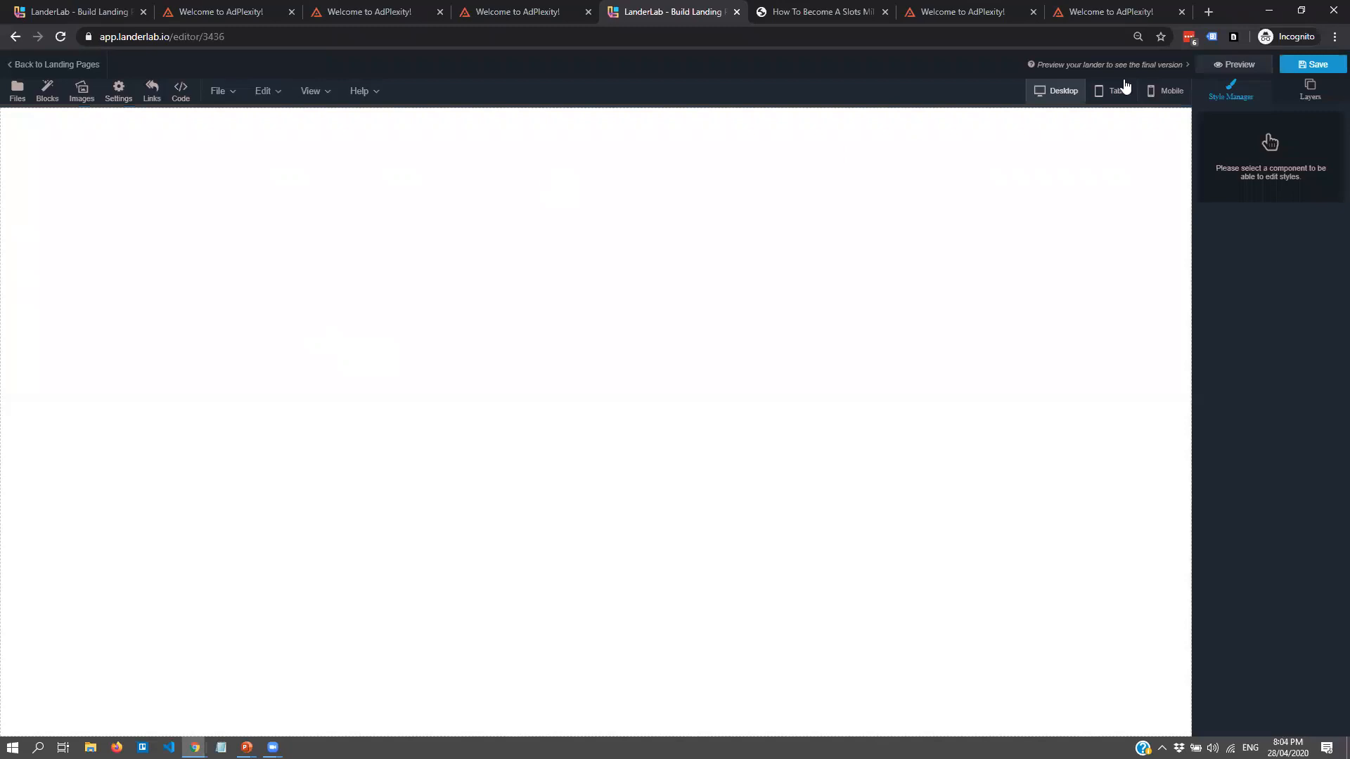
# - Check the lander canvas in the tablet, mobile and desktop layouts, and cancel the page reload
pyautogui.click(1118, 91)
pyautogui.click(1165, 94)
pyautogui.click(1115, 93)
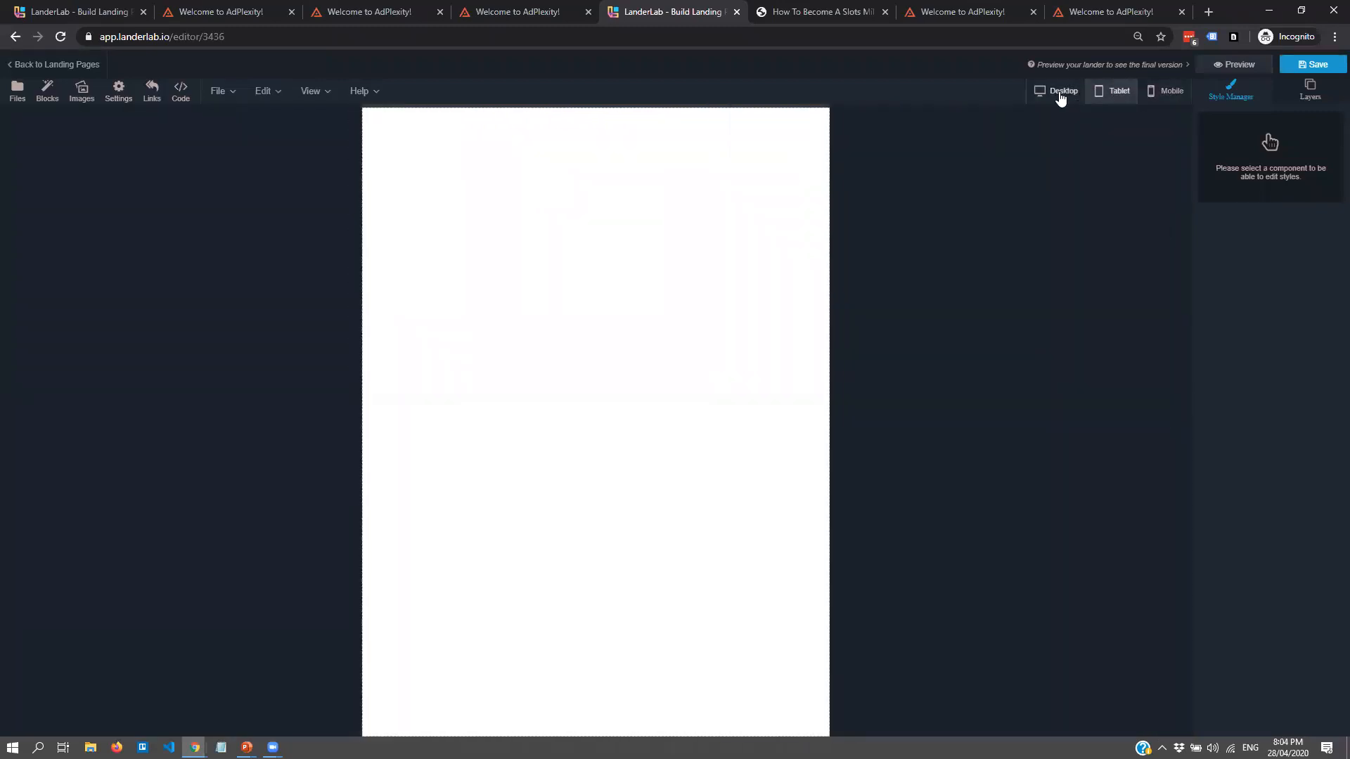
pyautogui.click(1058, 92)
pyautogui.click(60, 37)
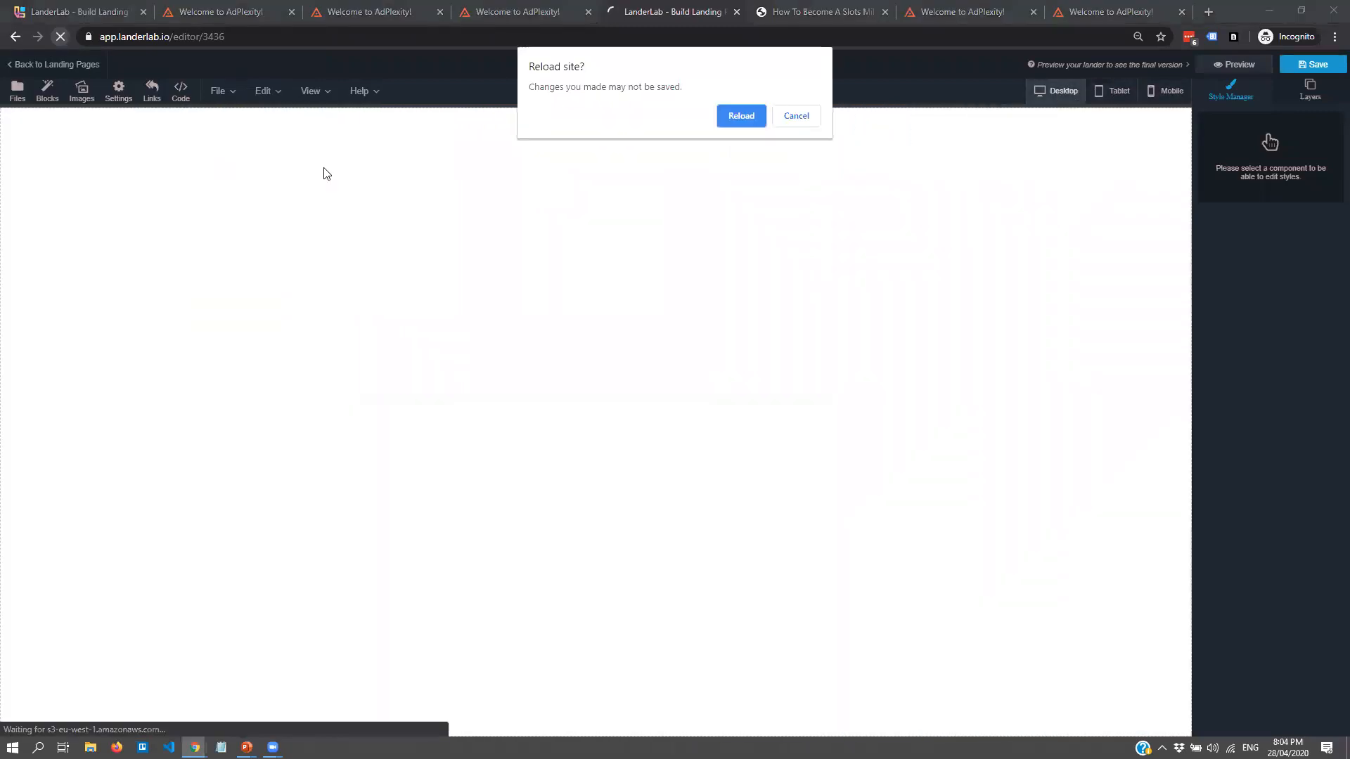
pyautogui.click(803, 124)
# - Save the lander and leave the editor for the landing pages list
pyautogui.click(218, 90)
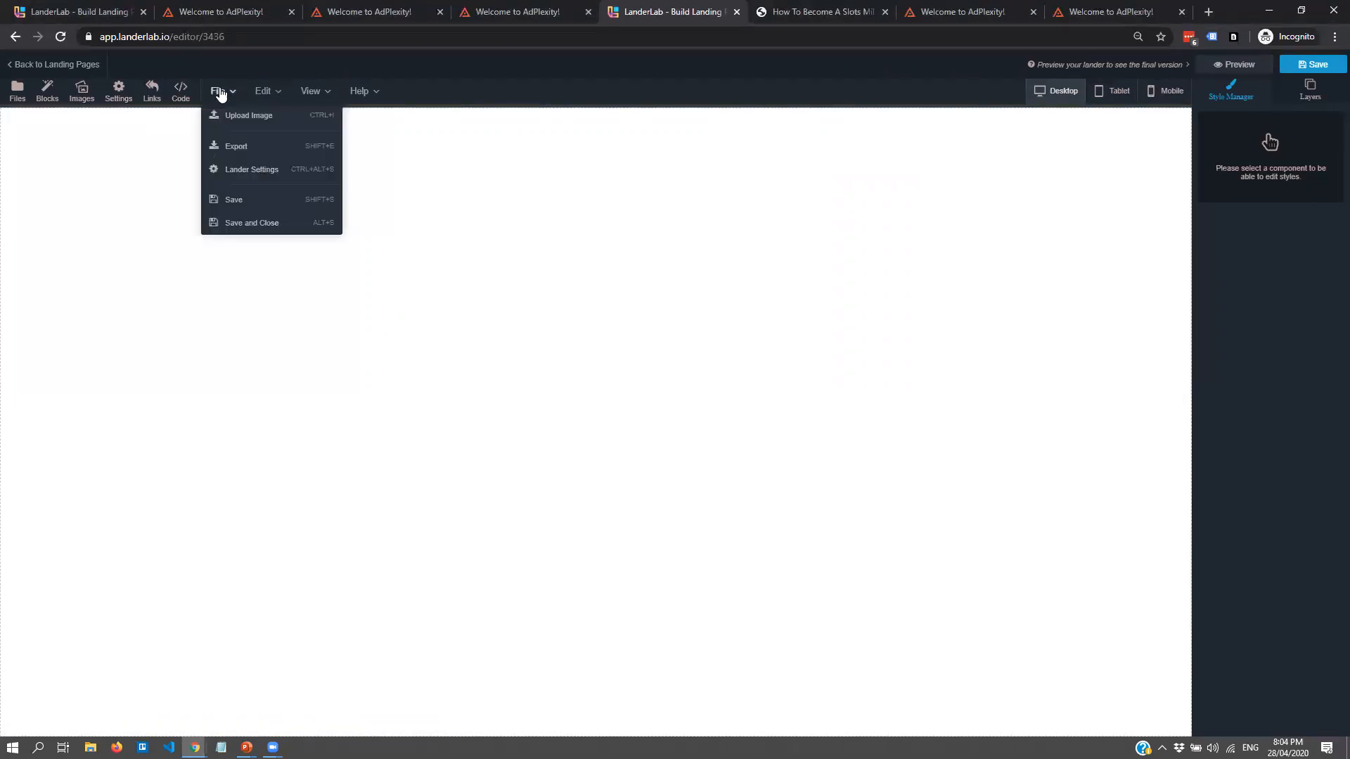
pyautogui.click(236, 198)
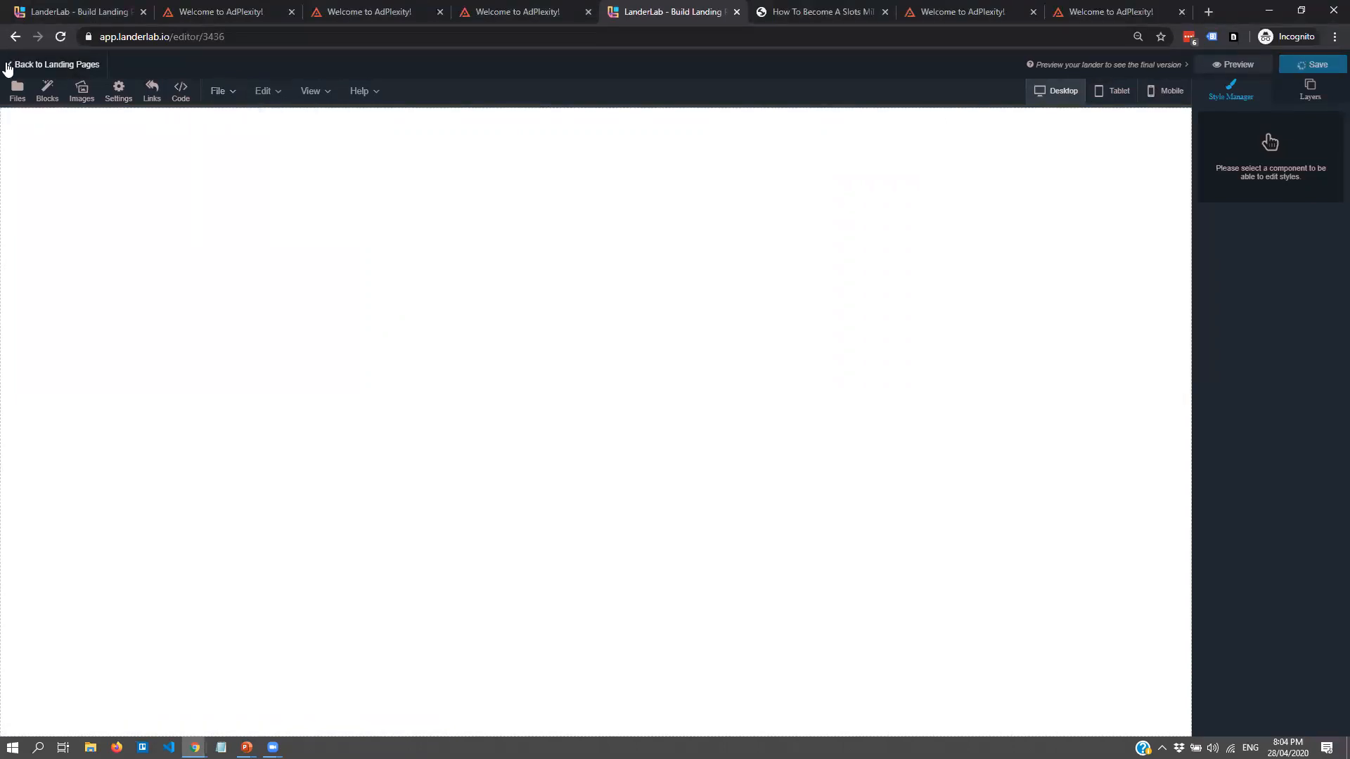
pyautogui.click(14, 64)
pyautogui.click(747, 119)
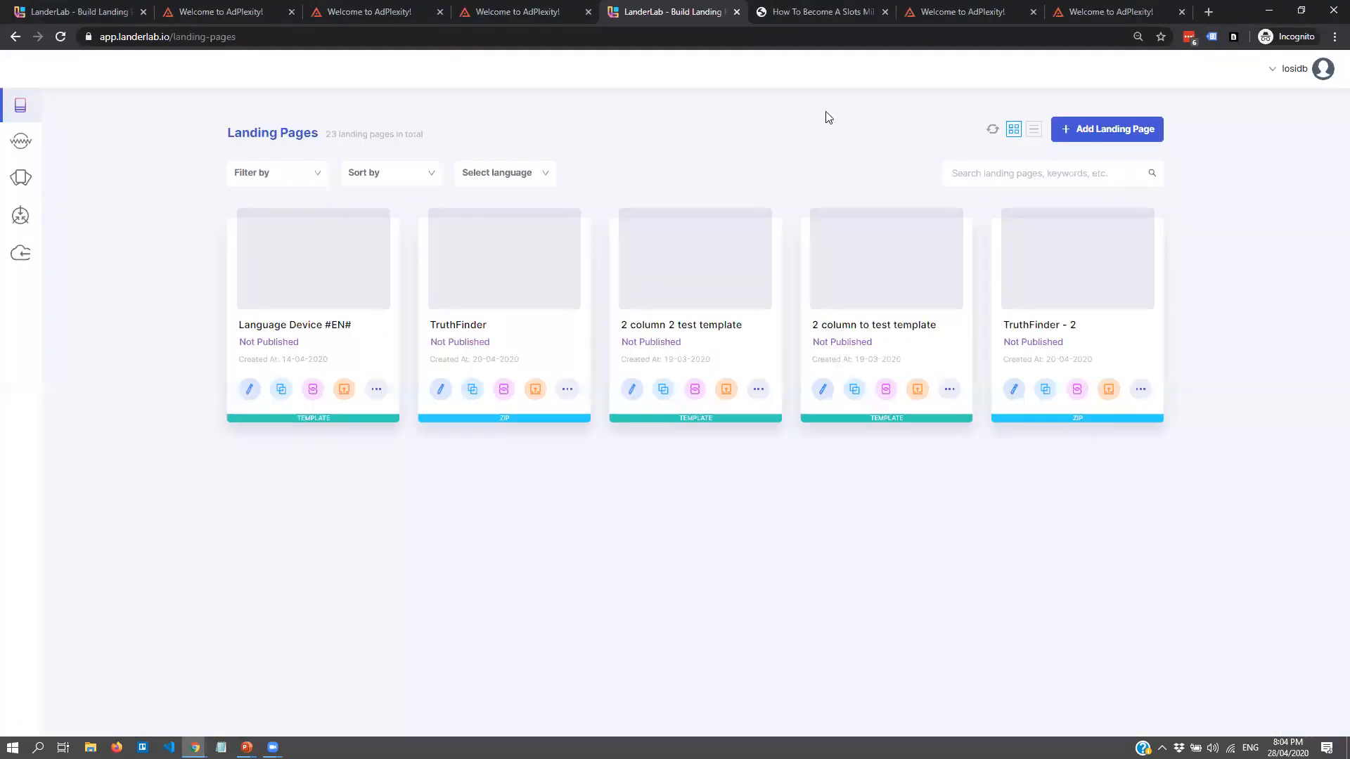
# - Search the landing pages for "casino" and preview the Casino lander in tablet and mobile views
pyautogui.write('casino')
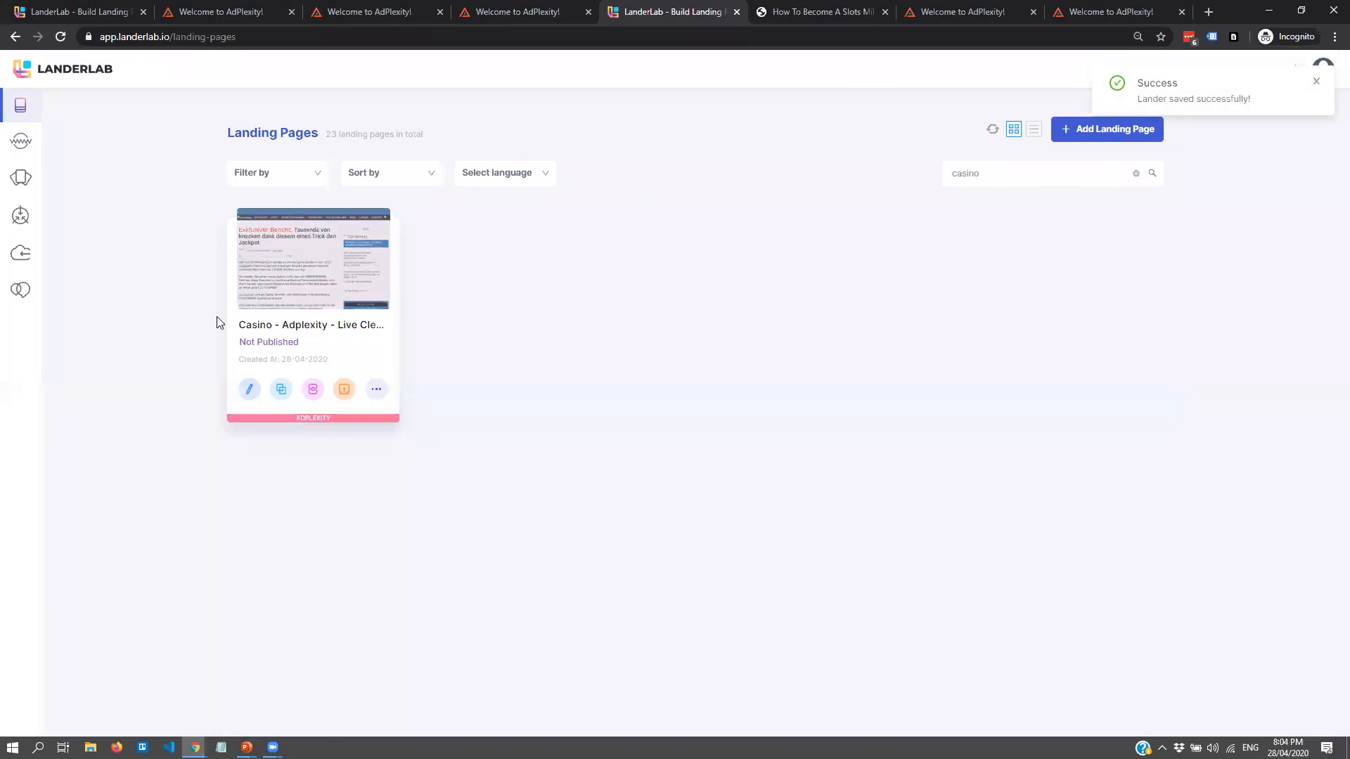
pyautogui.click(304, 262)
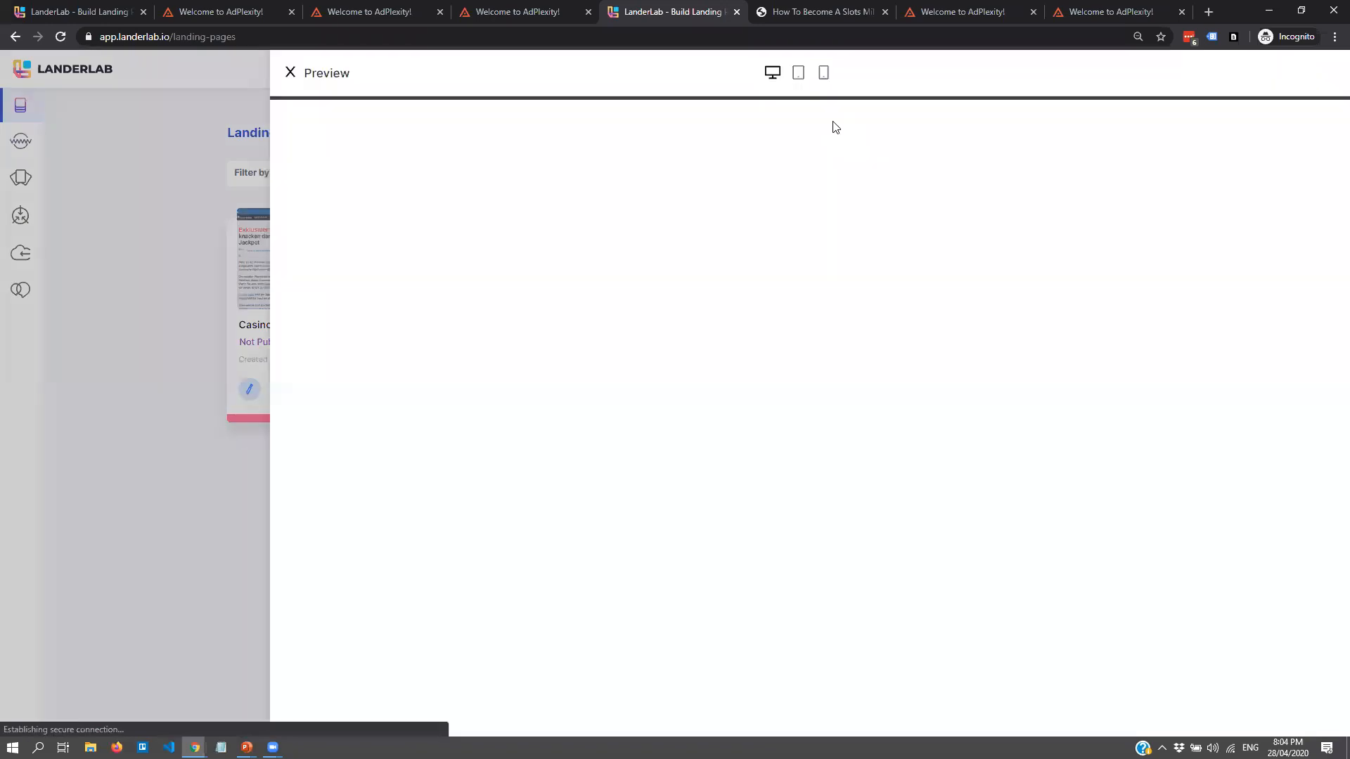
pyautogui.click(798, 73)
pyautogui.click(823, 73)
pyautogui.click(289, 72)
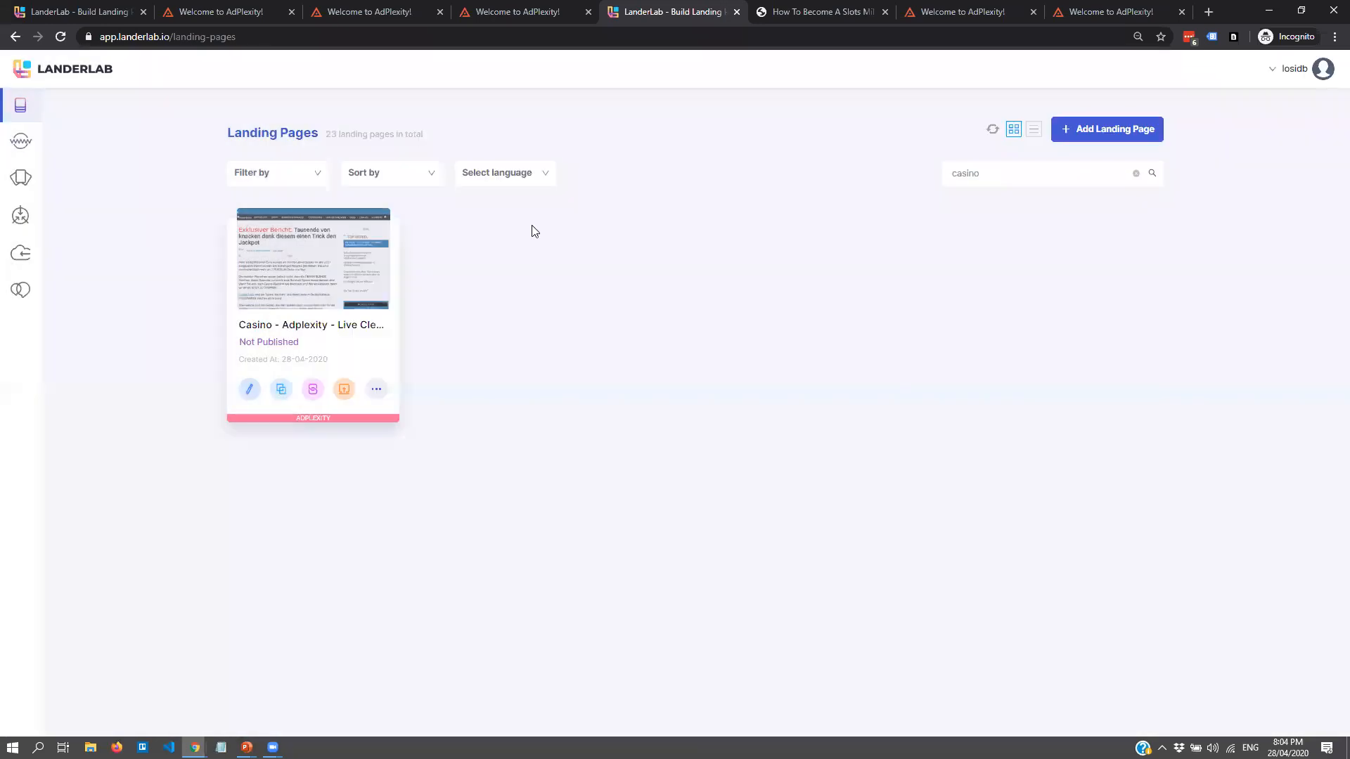
# - Reopen the Casino lander in the editor and display its HTML code in the enlarged code editor
pyautogui.click(313, 389)
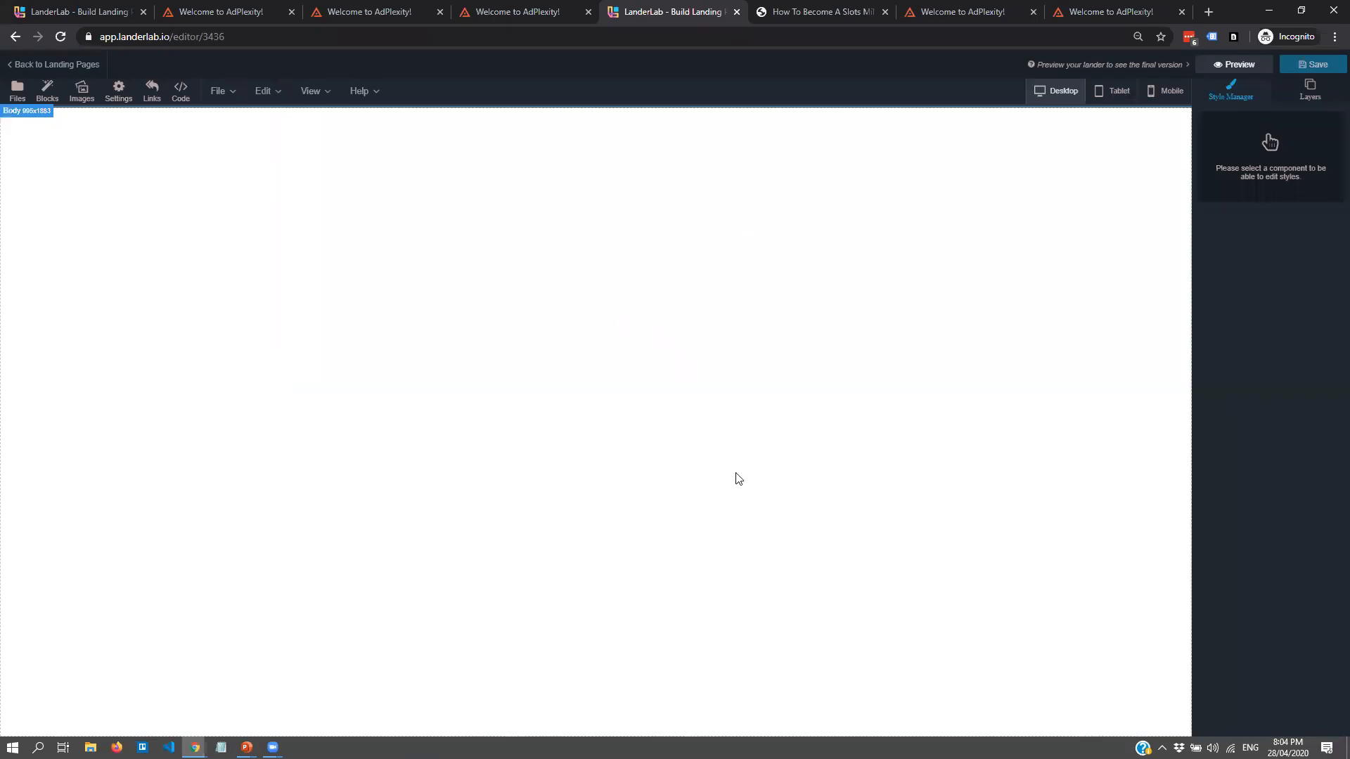
pyautogui.click(180, 92)
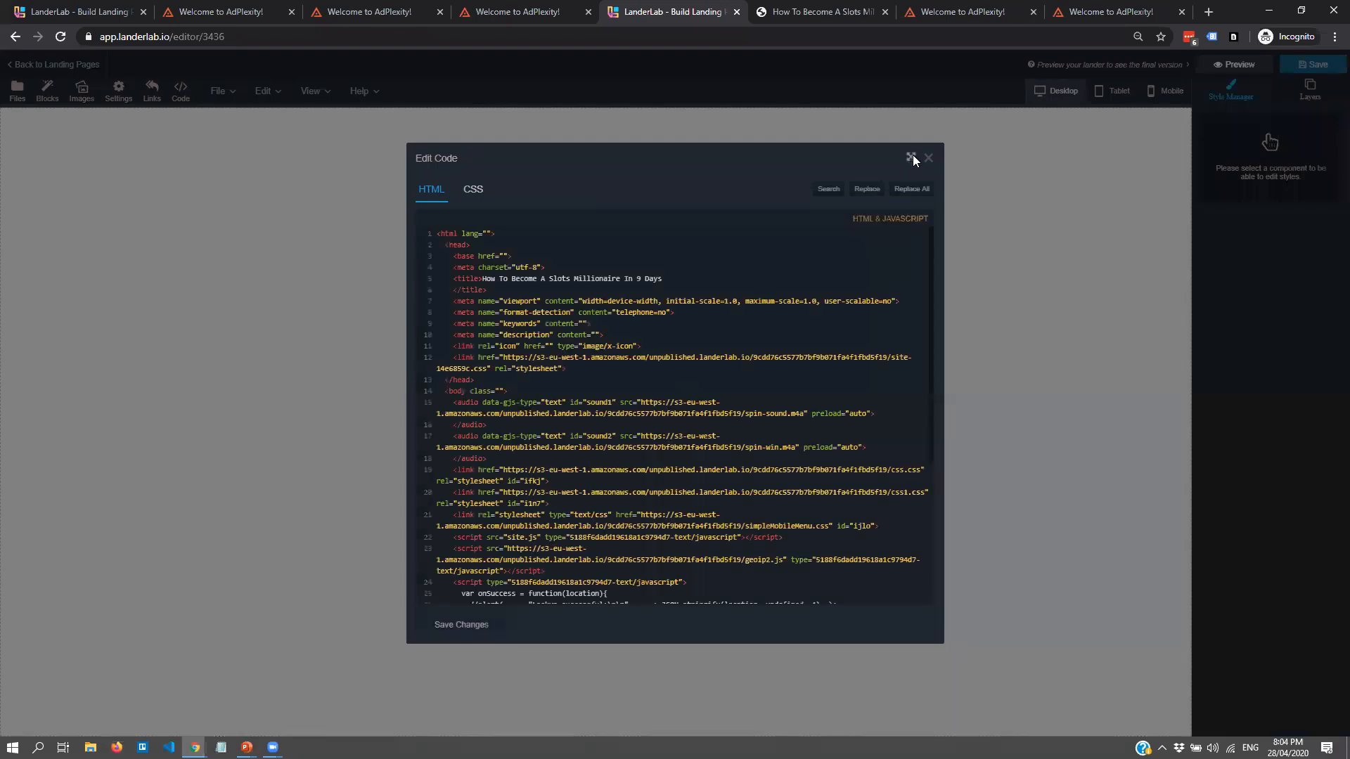
pyautogui.click(911, 157)
pyautogui.click(244, 322)
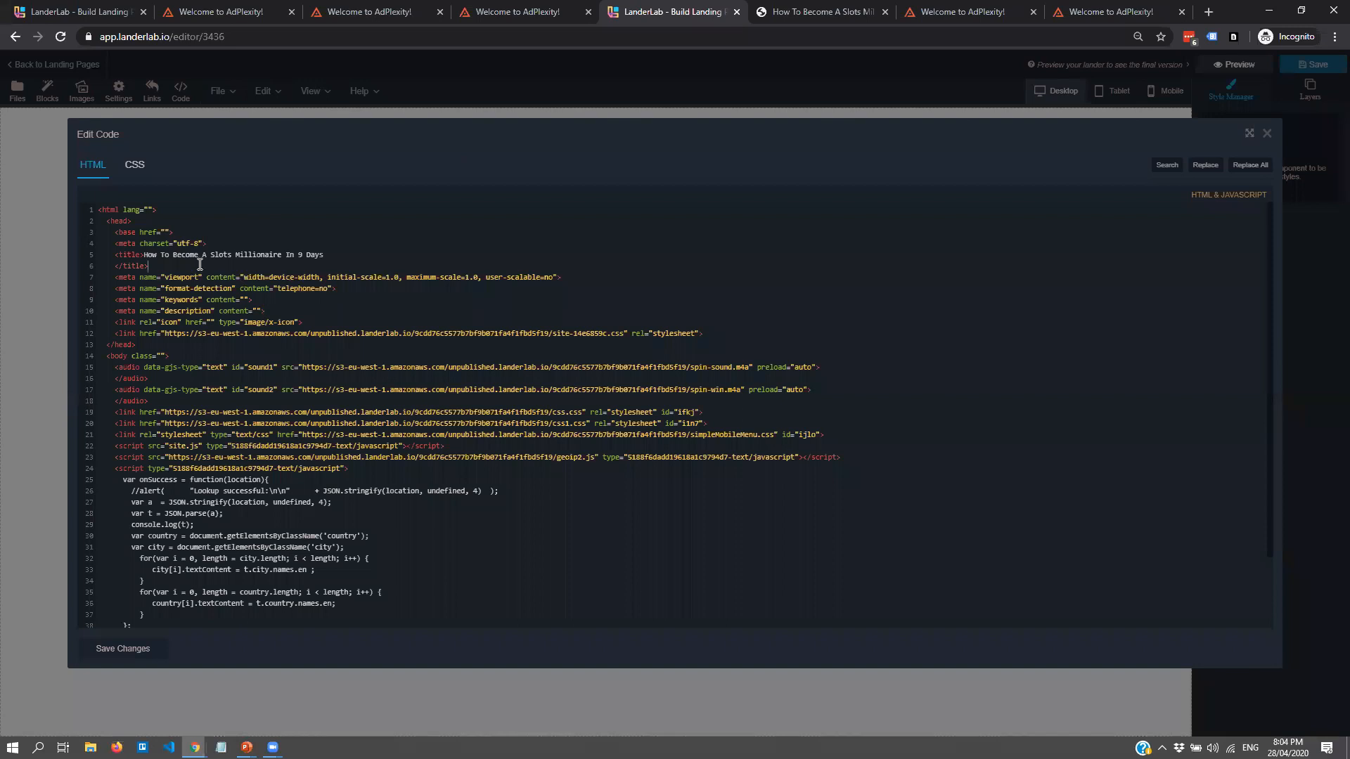
pyautogui.scroll(-2, 255, 267)
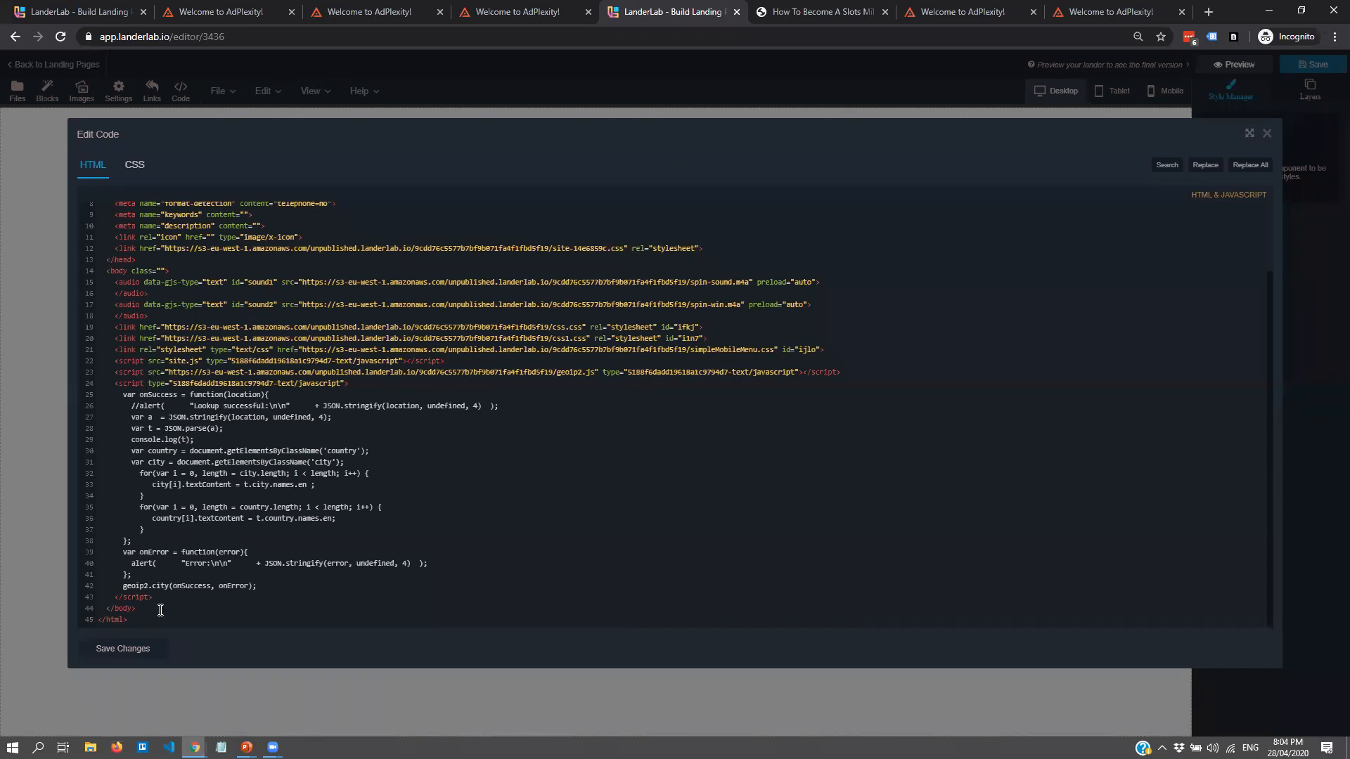
pyautogui.moveTo(150, 592); pyautogui.dragTo(90, 383)
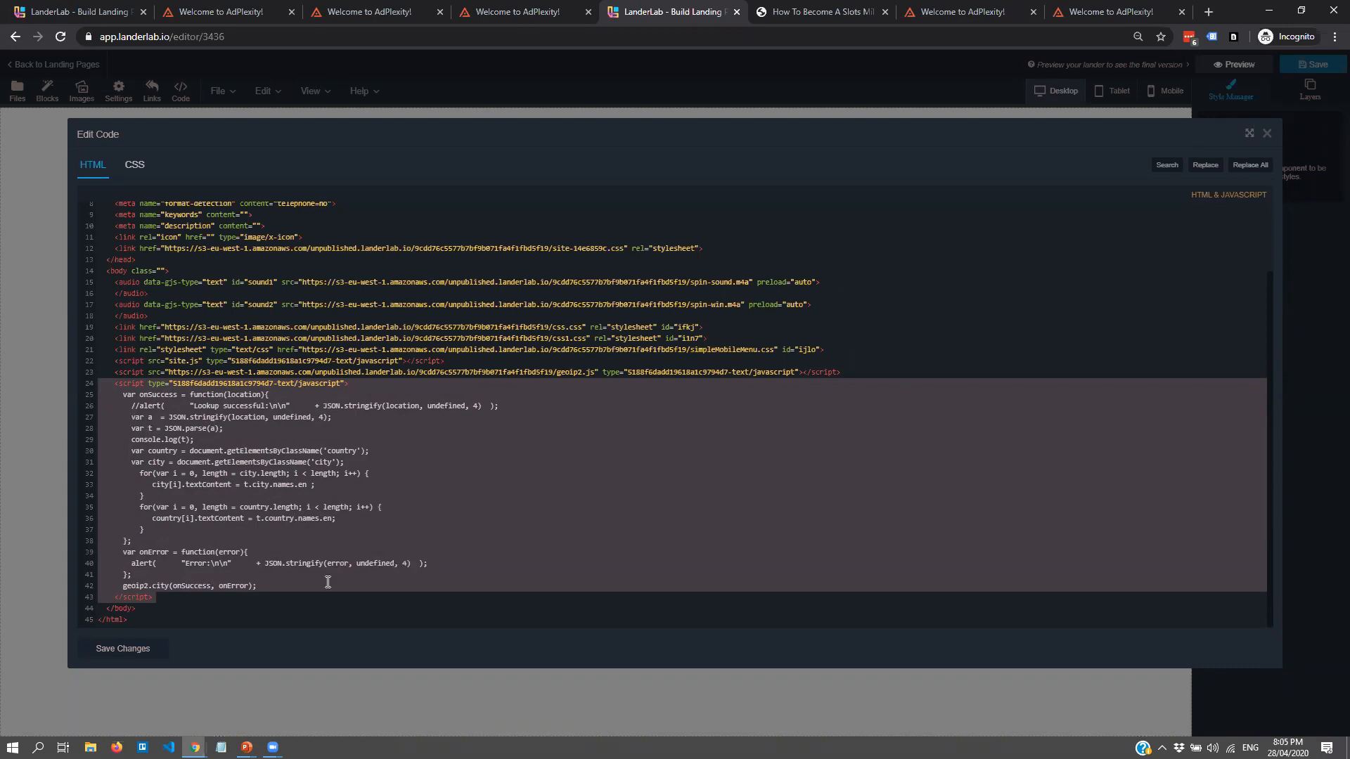
pyautogui.moveTo(174, 602); pyautogui.dragTo(31, 382)
pyautogui.press('BackSpace')
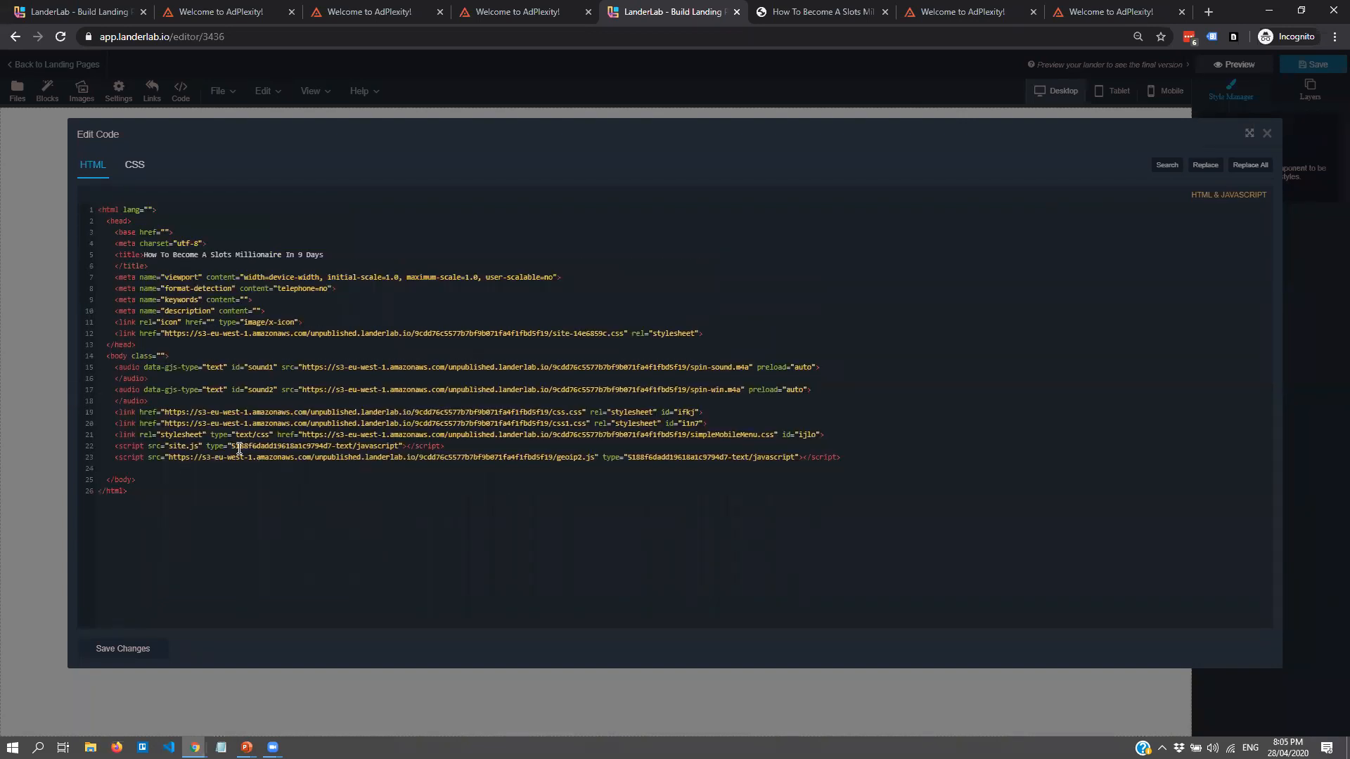
pyautogui.hotkey('ctrl', 'z')
pyautogui.scroll(1, 298, 526)
pyautogui.scroll(-2, 293, 538)
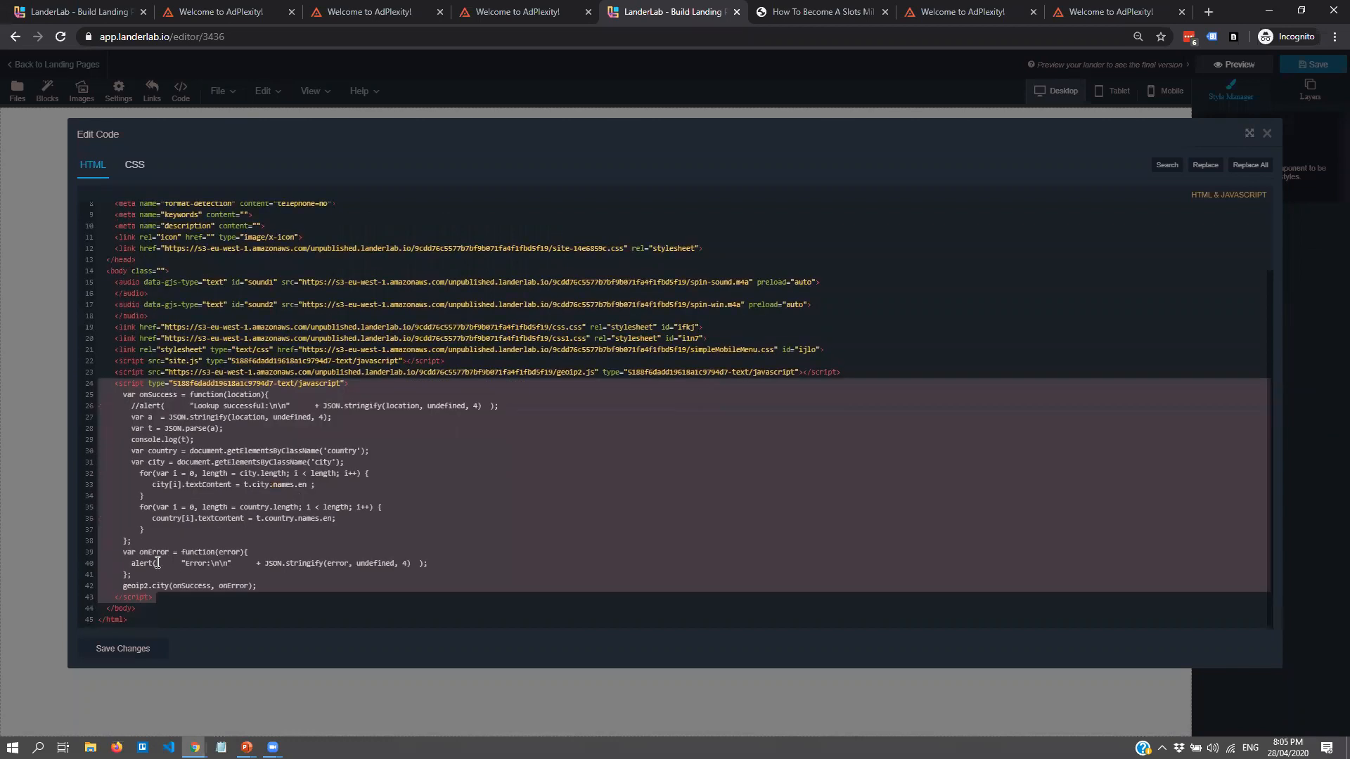
# - Delete the inline script block with the onSuccess and onError geolocation functions from the HTML and save the code changes
pyautogui.click(157, 563)
pyautogui.moveTo(151, 597); pyautogui.dragTo(49, 391)
pyautogui.press('Delete')
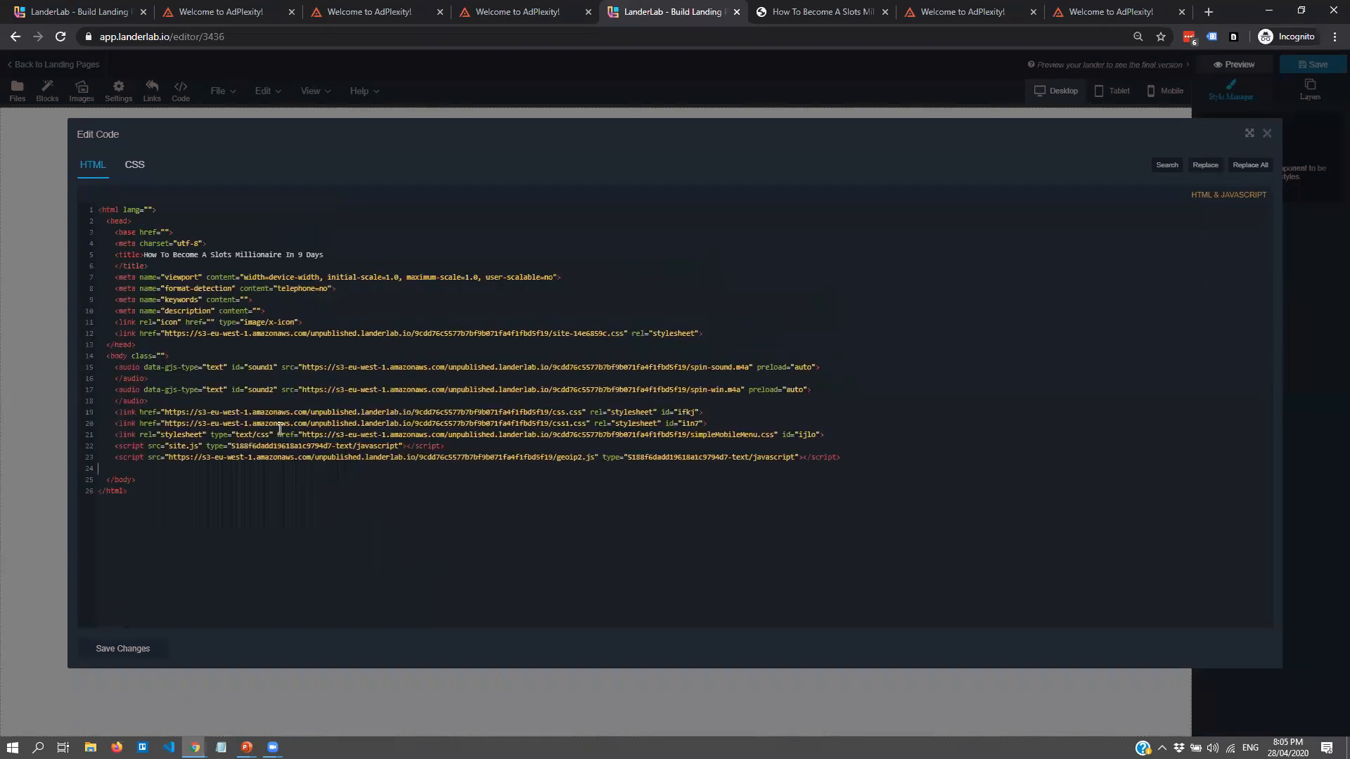
pyautogui.click(137, 166)
pyautogui.click(94, 167)
pyautogui.click(138, 647)
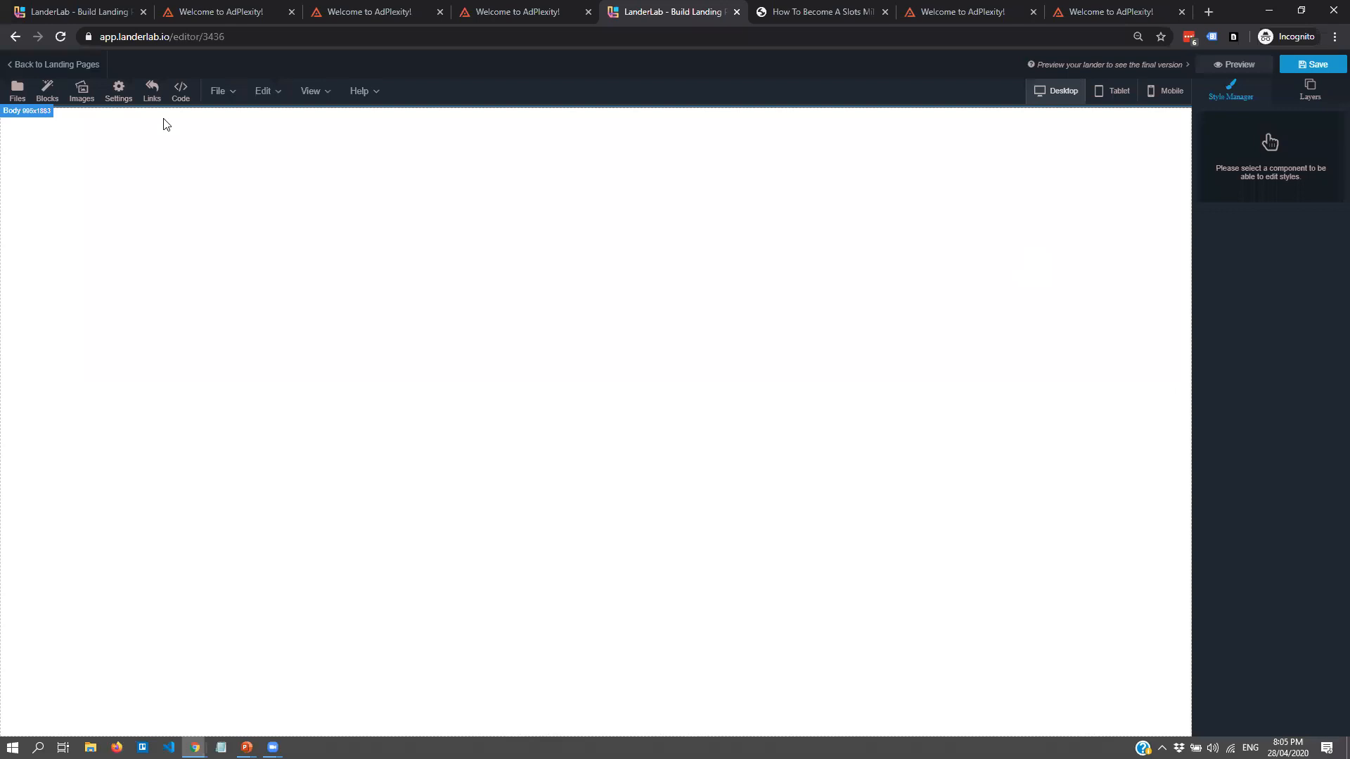
# - Show the lander's file list, copy the entire page source of the original jackpotsecrets.net lander, and return to the LanderLab editor
pyautogui.click(17, 90)
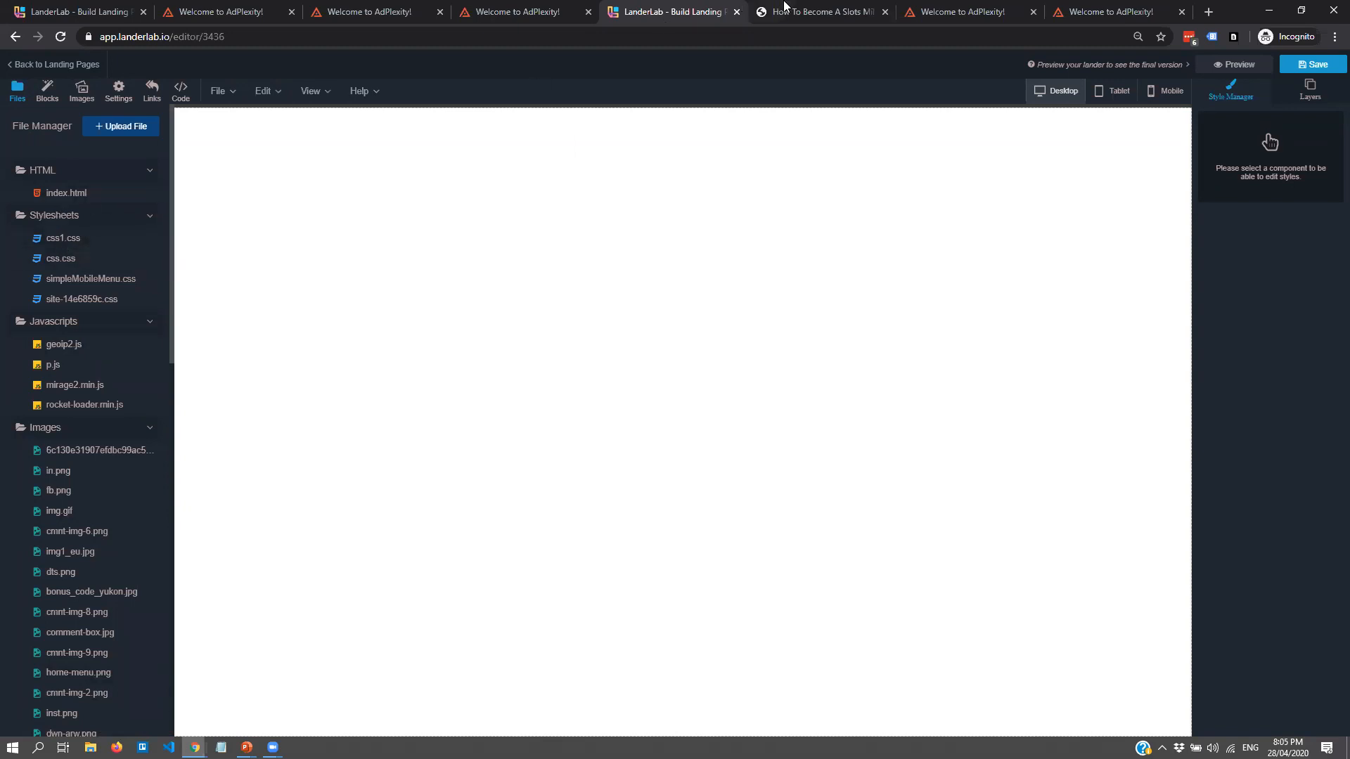
pyautogui.click(783, 10)
pyautogui.hotkey('ctrl', 'u')
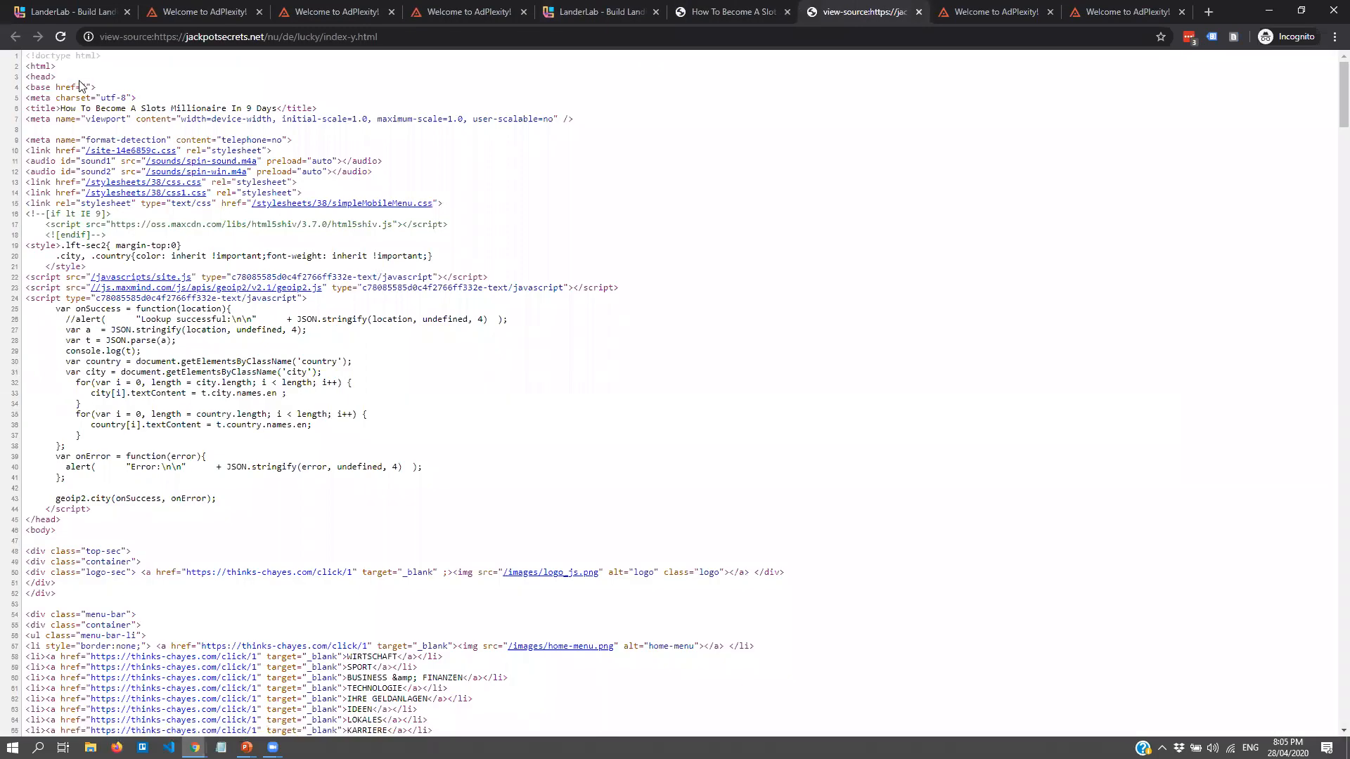
pyautogui.hotkey('ctrl', 'a')
pyautogui.click(548, 7)
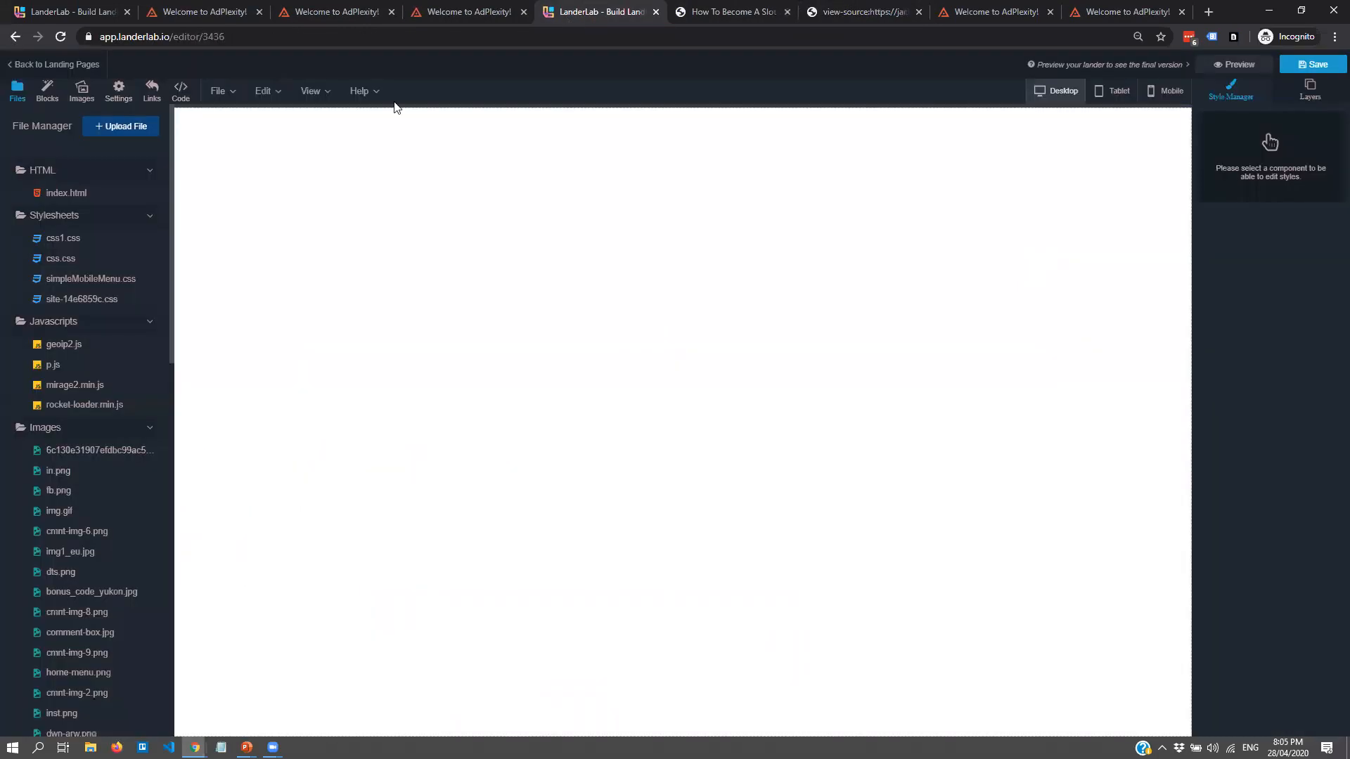
# - Replace the HTML code of index.html with the copied original page source and save the code changes
pyautogui.click(78, 192)
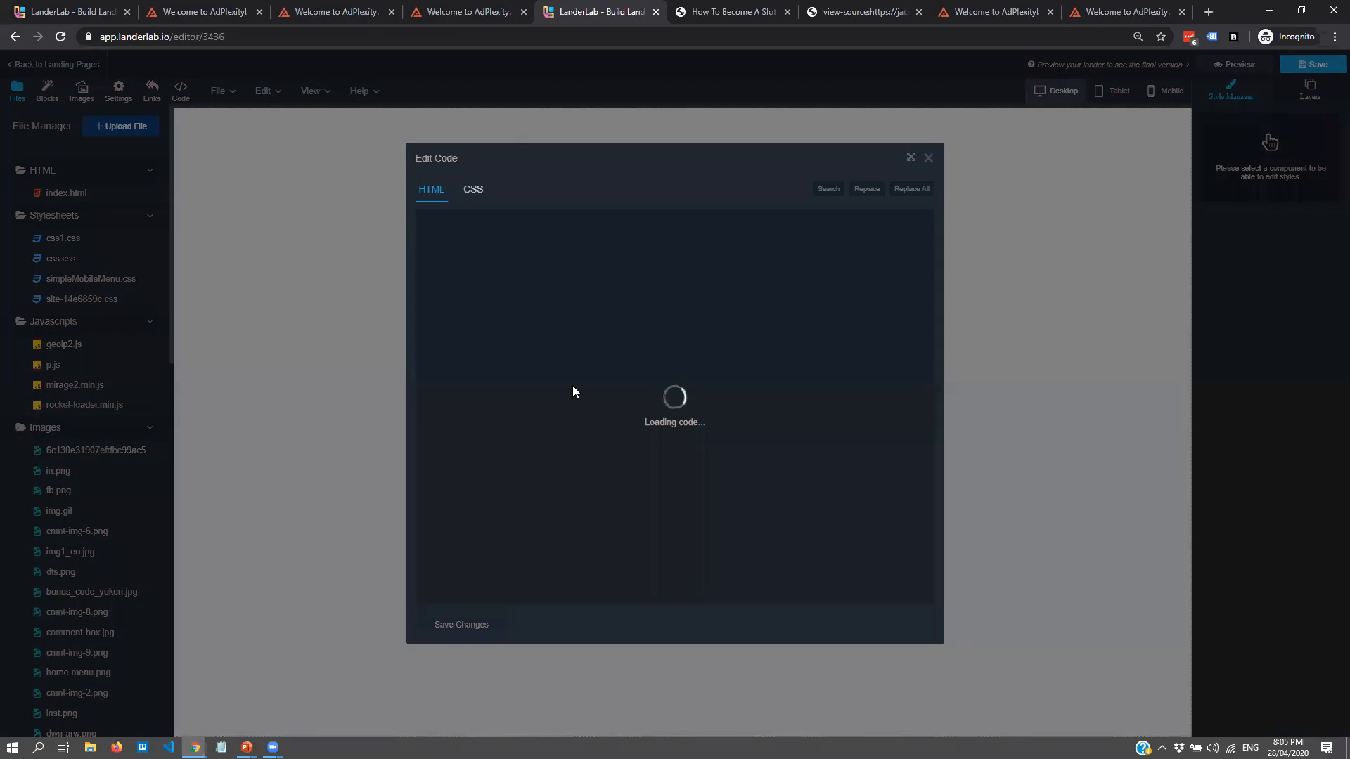
pyautogui.hotkey('ctrl', 'a')
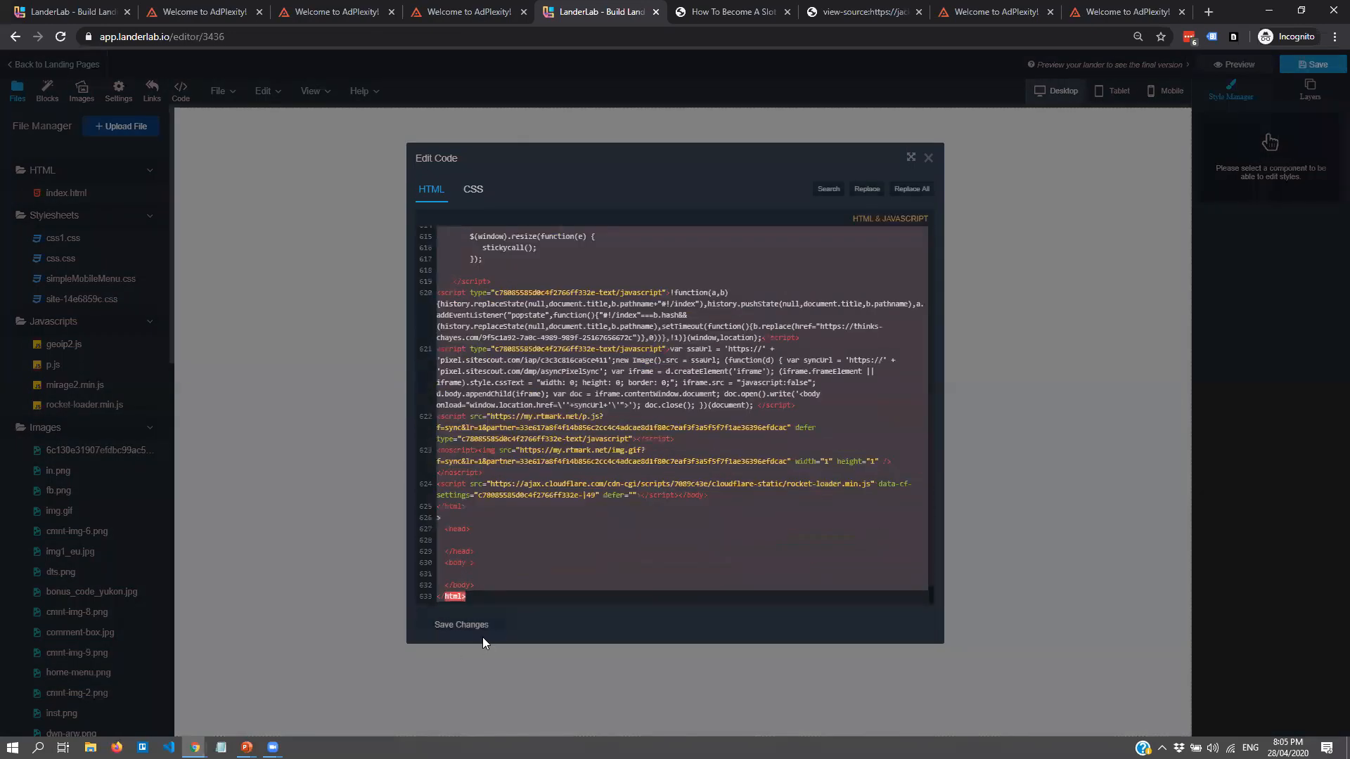
pyautogui.click(528, 574)
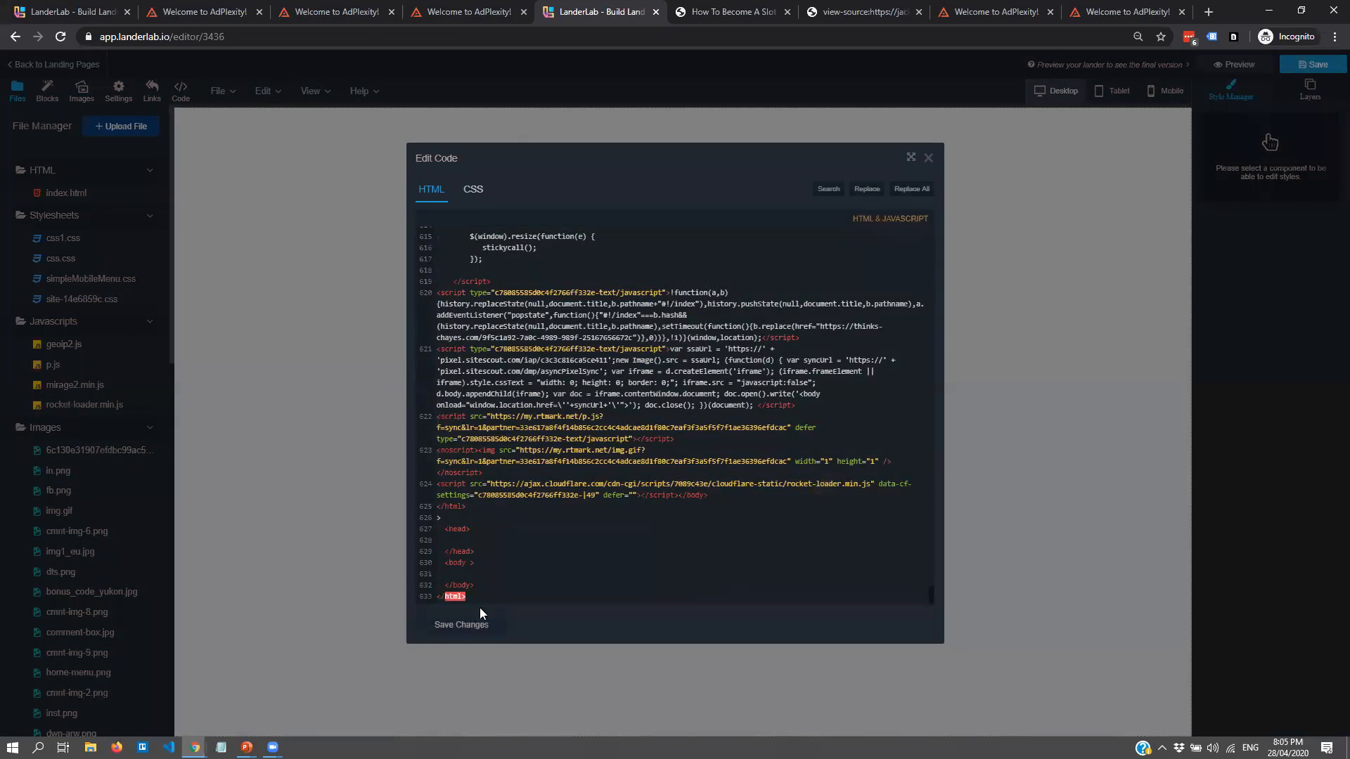
pyautogui.click(480, 626)
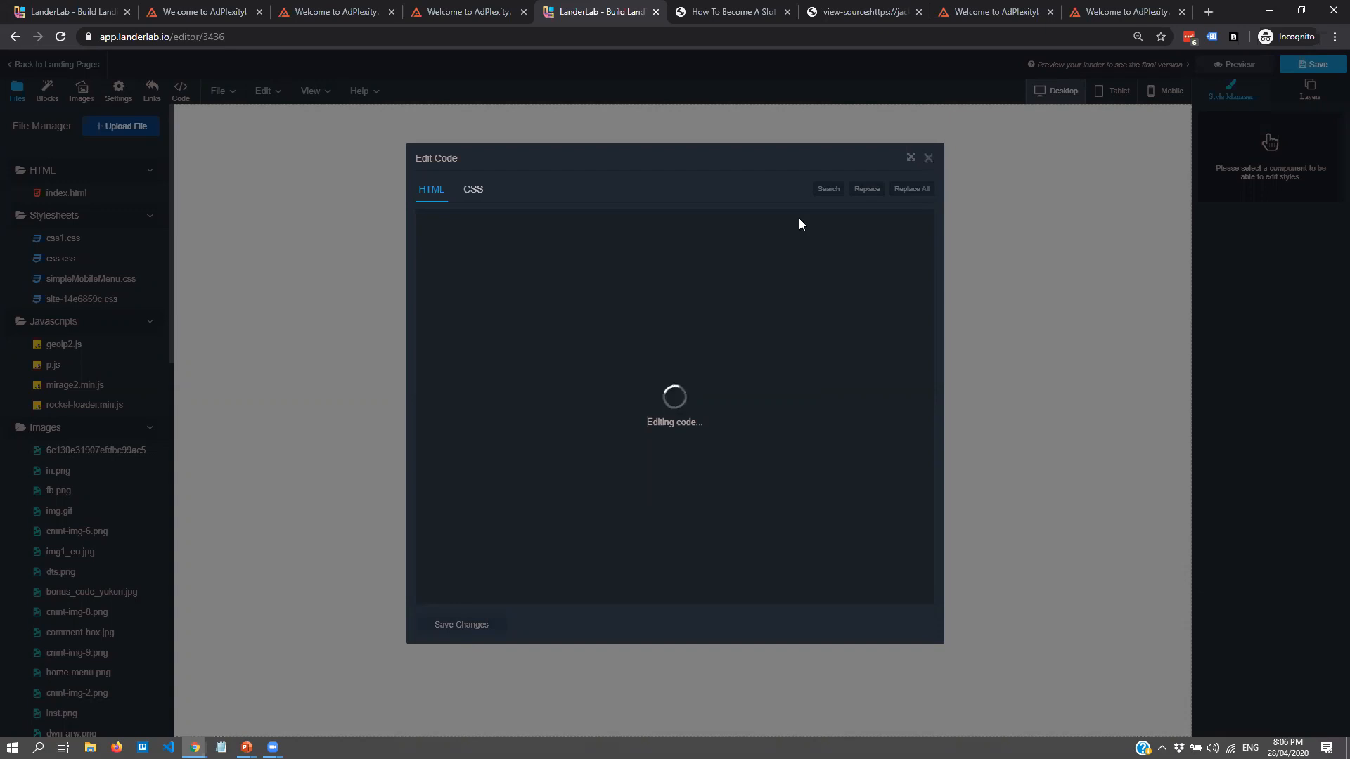
# - Switch to the AdPlexity keyword search and browse the longest-running ads
pyautogui.click(334, 11)
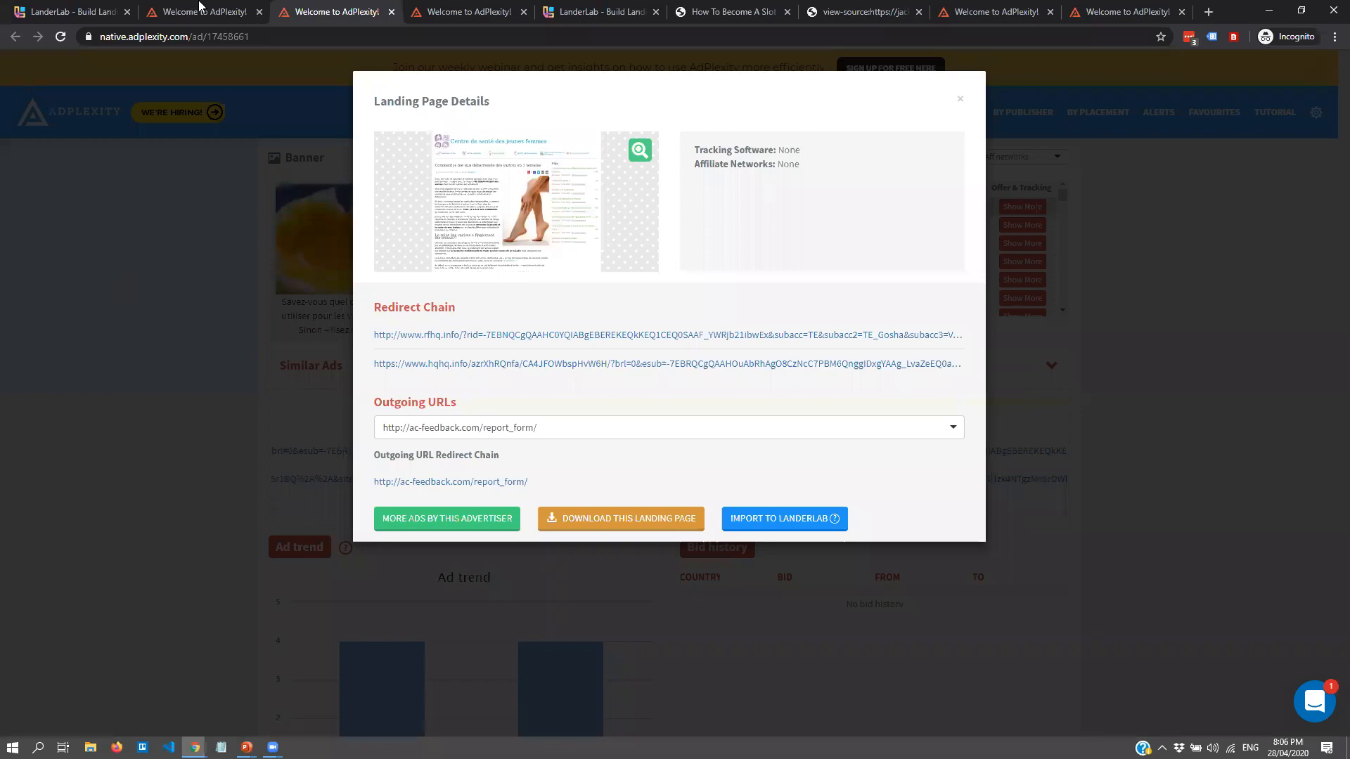
pyautogui.click(200, 11)
pyautogui.scroll(-10, 784, 413)
pyautogui.scroll(-11, 784, 414)
pyautogui.scroll(5, 157, 467)
pyautogui.scroll(15, 185, 437)
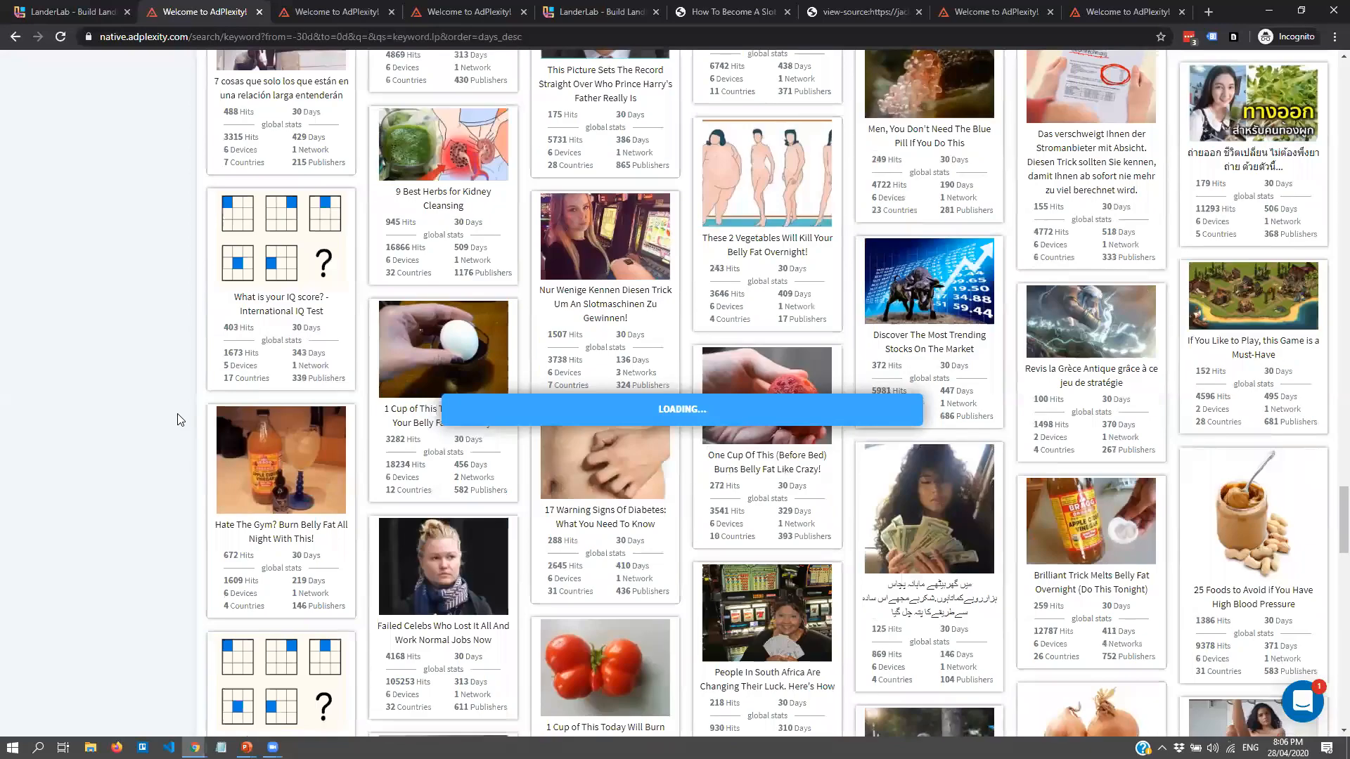
pyautogui.scroll(15, 177, 420)
# - Search AdPlexity for ads with the keyword "insurance" on the landing page
pyautogui.click(422, 124)
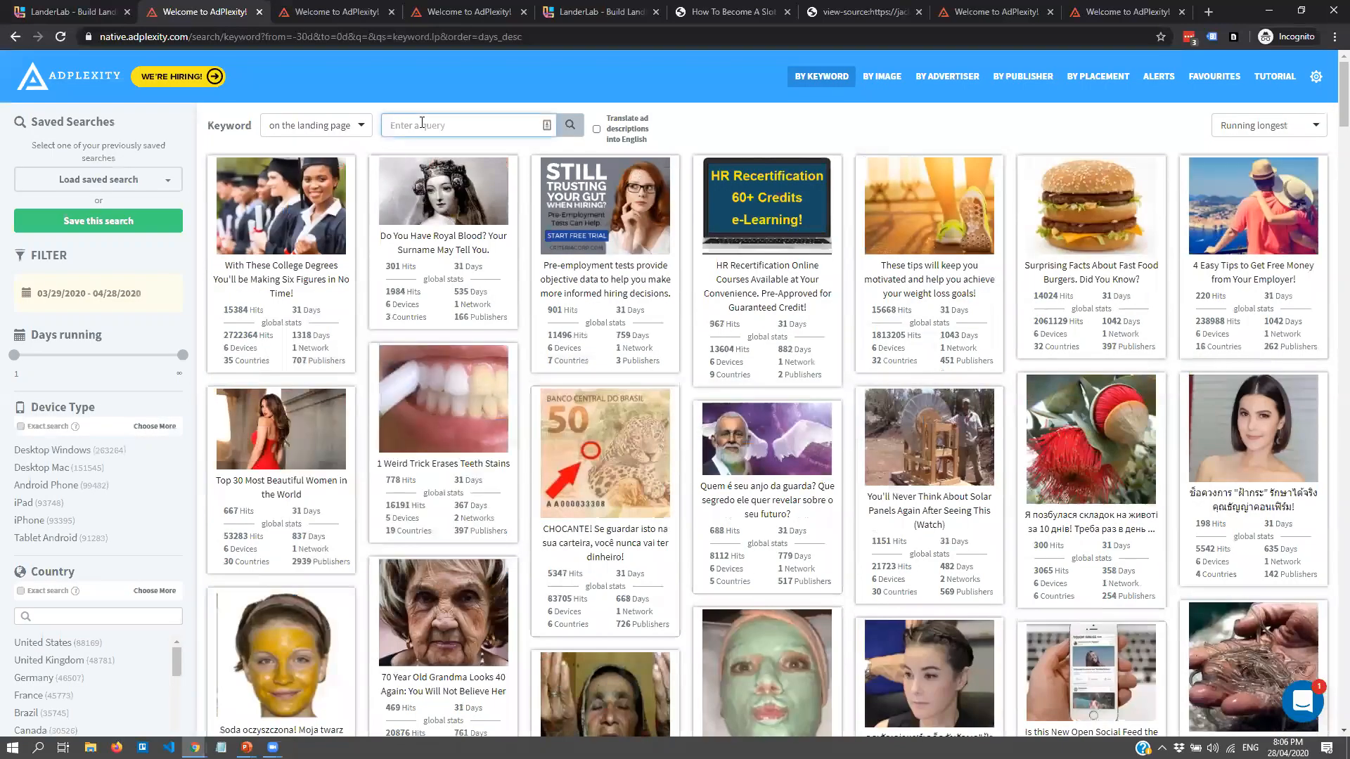
pyautogui.write('insurace')
pyautogui.press('Return')
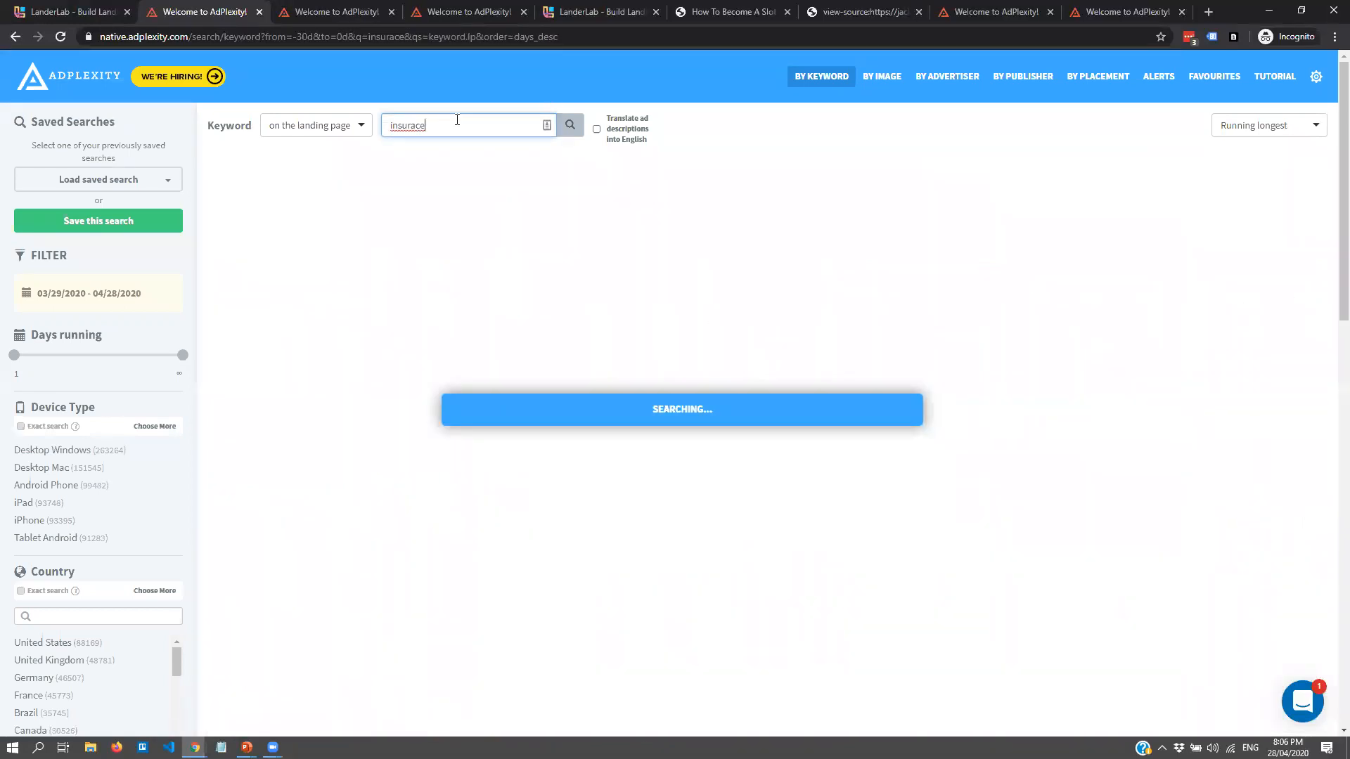
pyautogui.click(417, 126)
pyautogui.write('n')
pyautogui.press('Return')
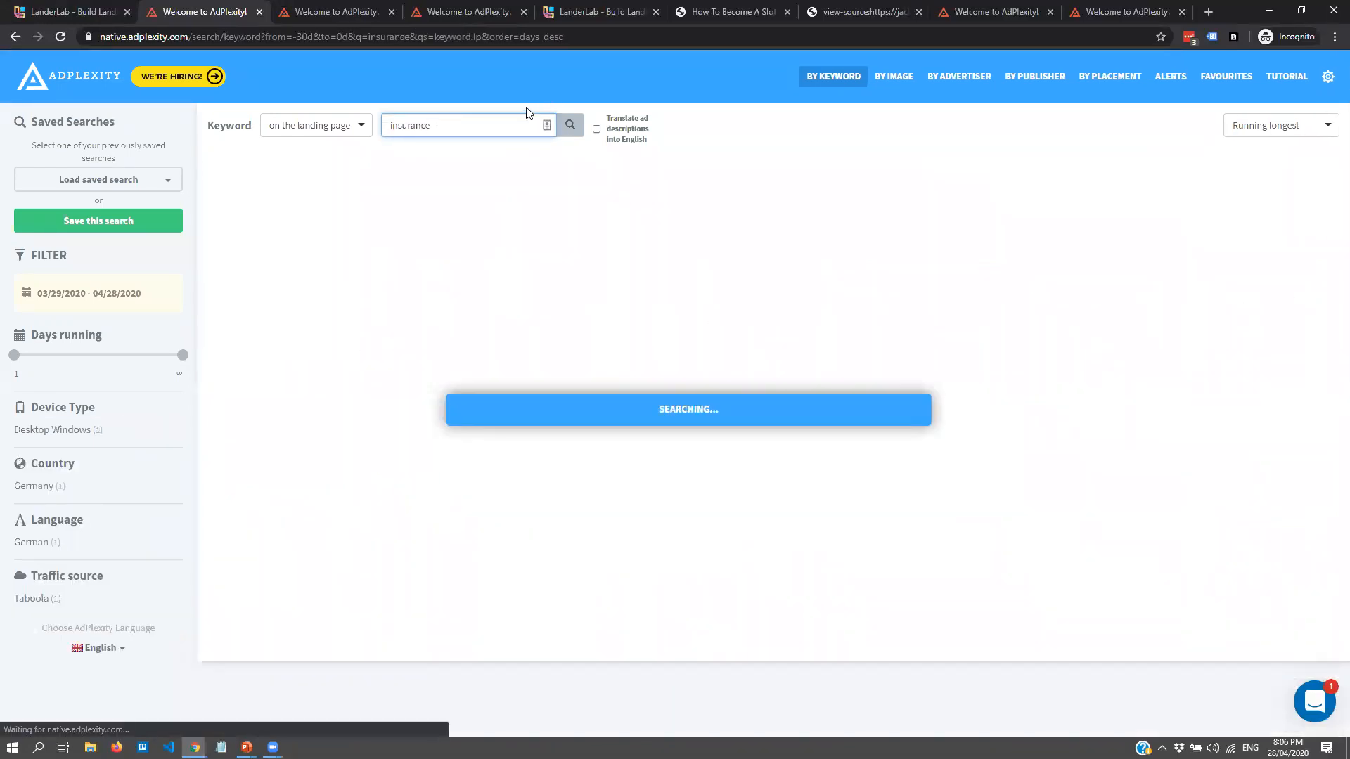
# - Check the progress of the code save in LanderLab and return to the insurance results in AdPlexity
pyautogui.click(735, 10)
pyautogui.click(568, 9)
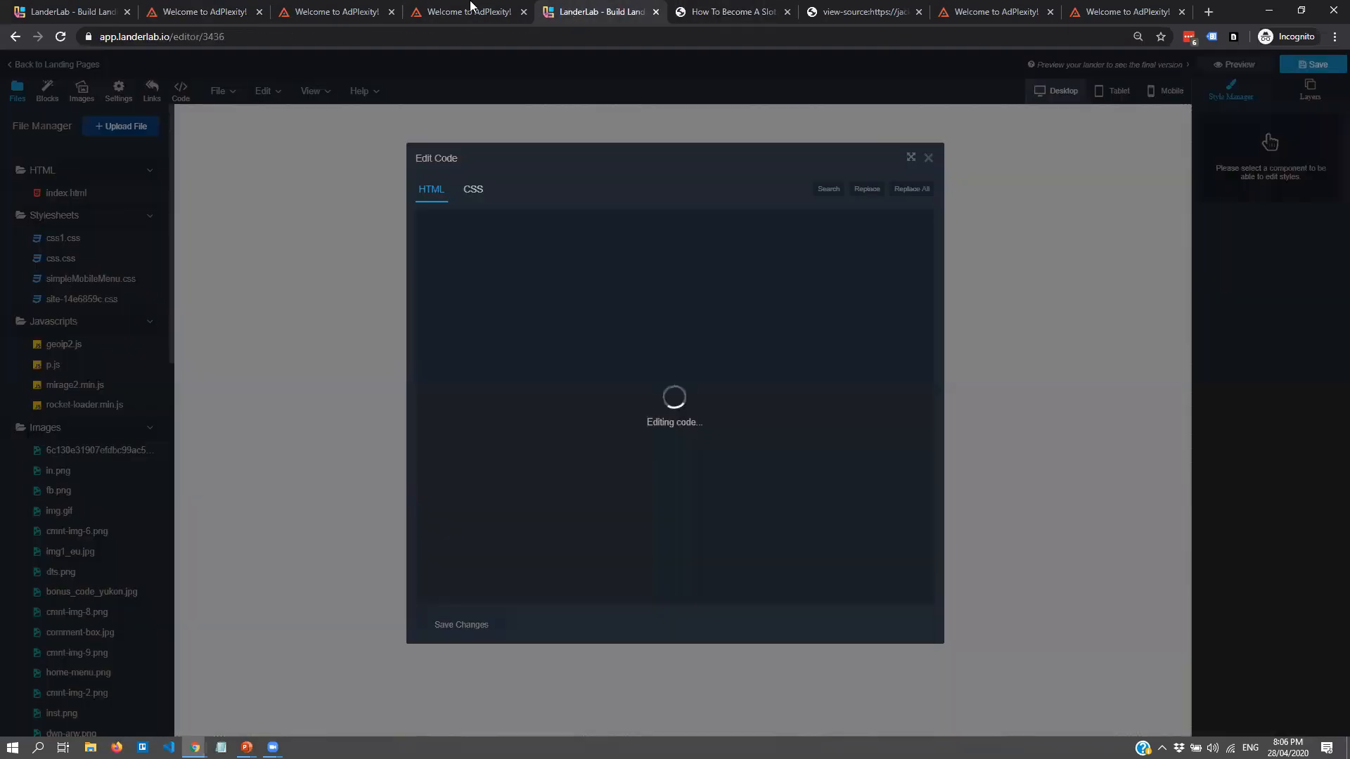
pyautogui.click(290, 11)
pyautogui.click(438, 9)
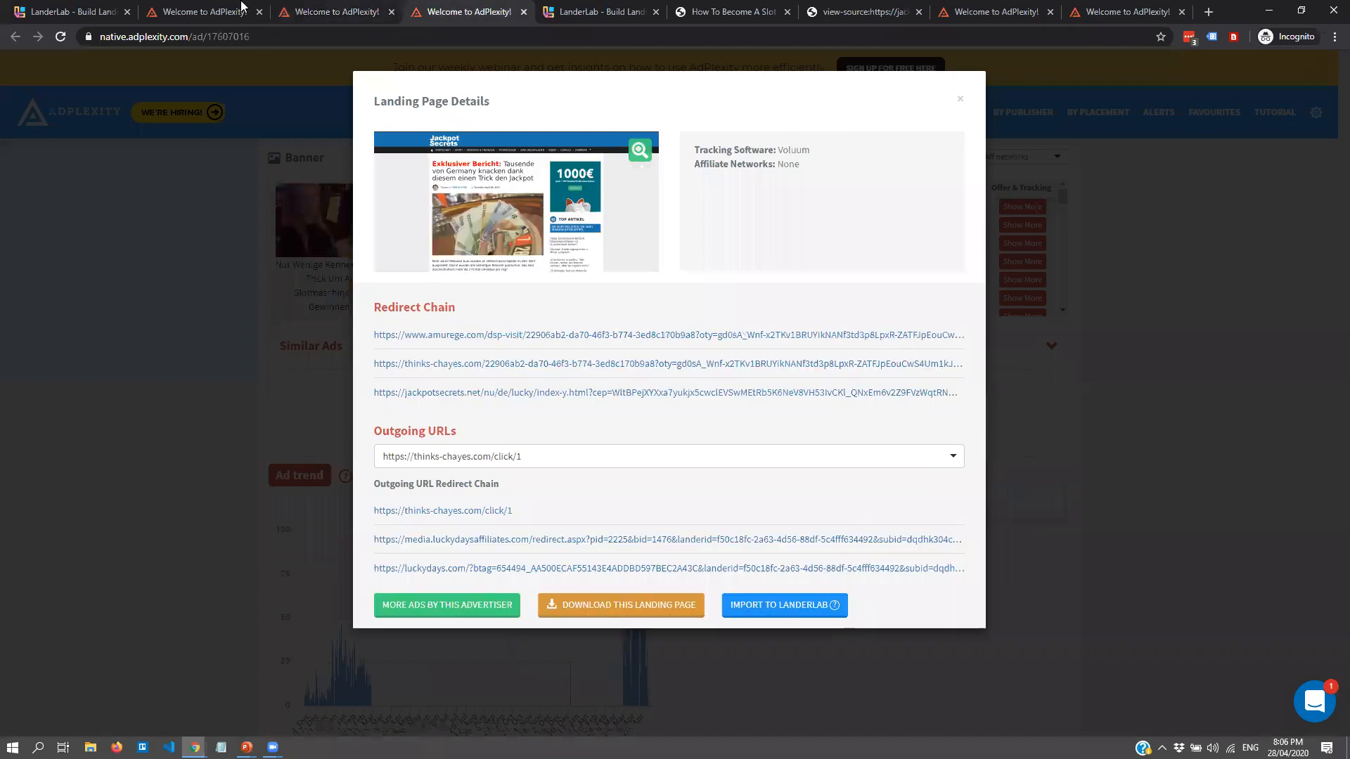
pyautogui.click(203, 11)
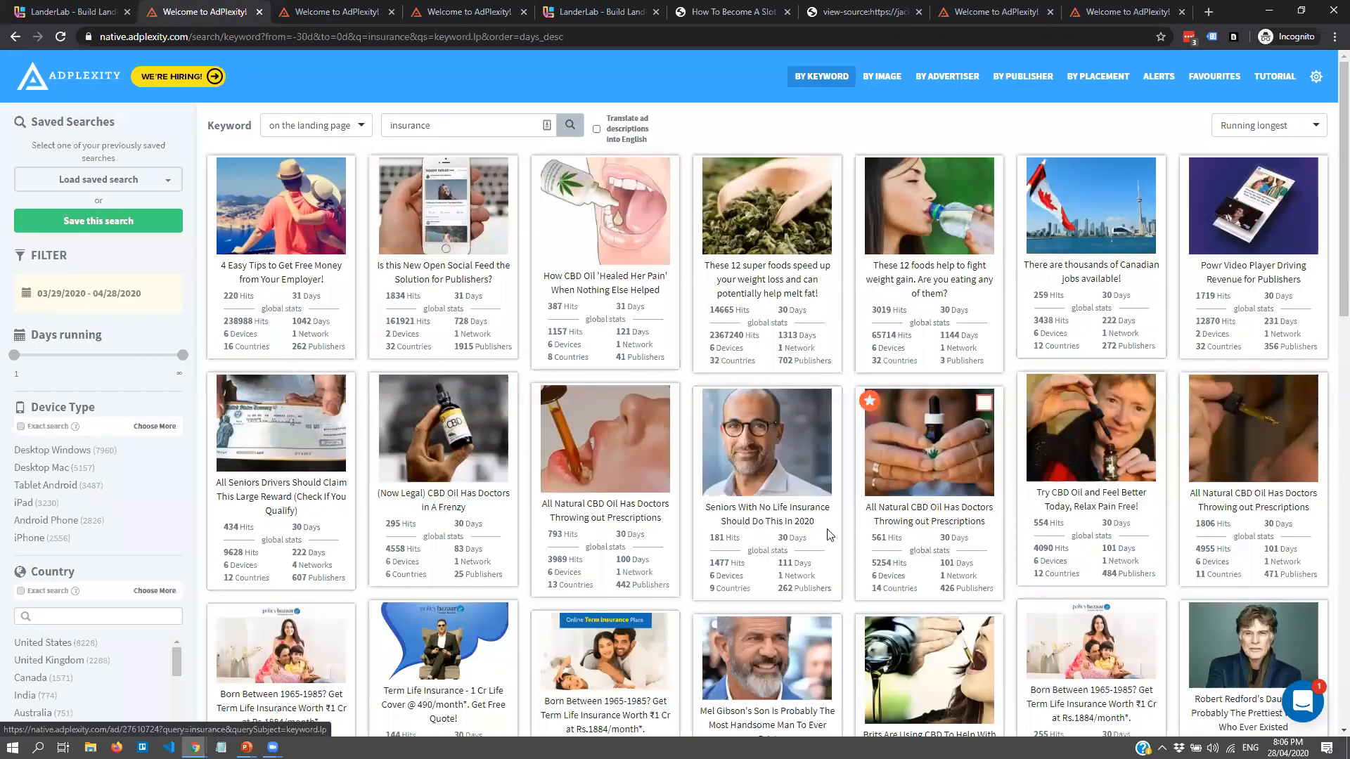
# - Open an ad from further down the insurance results in a new tab and switch back to the LanderLab editor
pyautogui.scroll(-6, 547, 397)
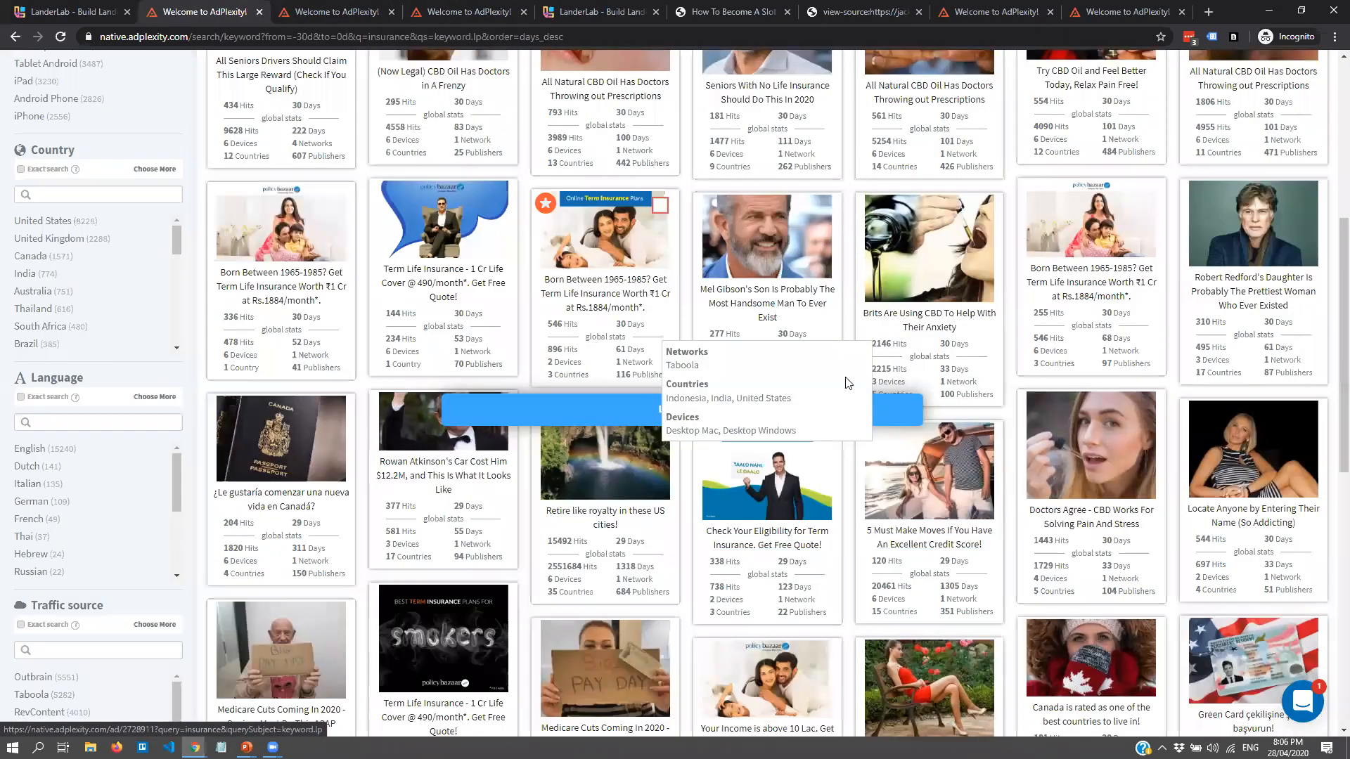
pyautogui.scroll(-7, 847, 379)
pyautogui.click(612, 241)
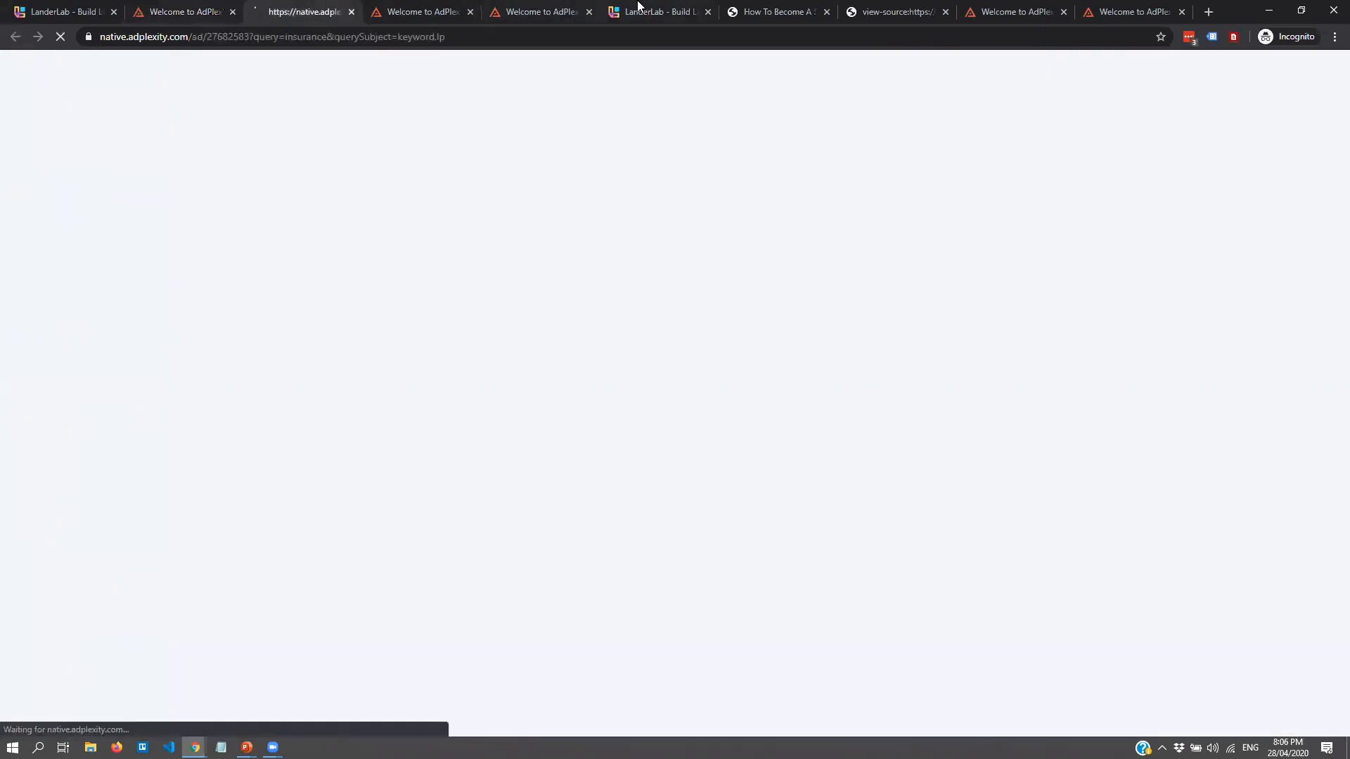
pyautogui.click(639, 5)
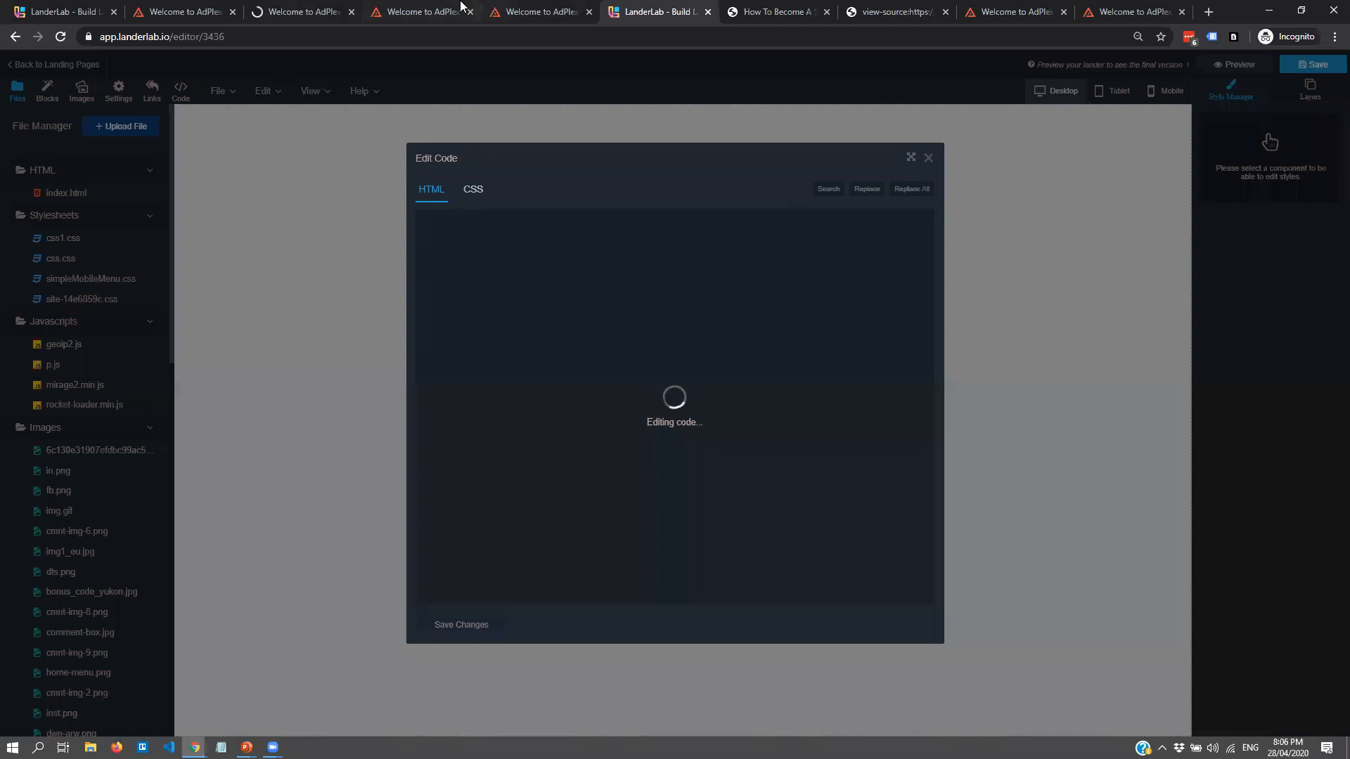
# - In AdPlexity, open the details of the Medicare ad's second landing page and view its final redirect URL in a new tab
pyautogui.click(302, 11)
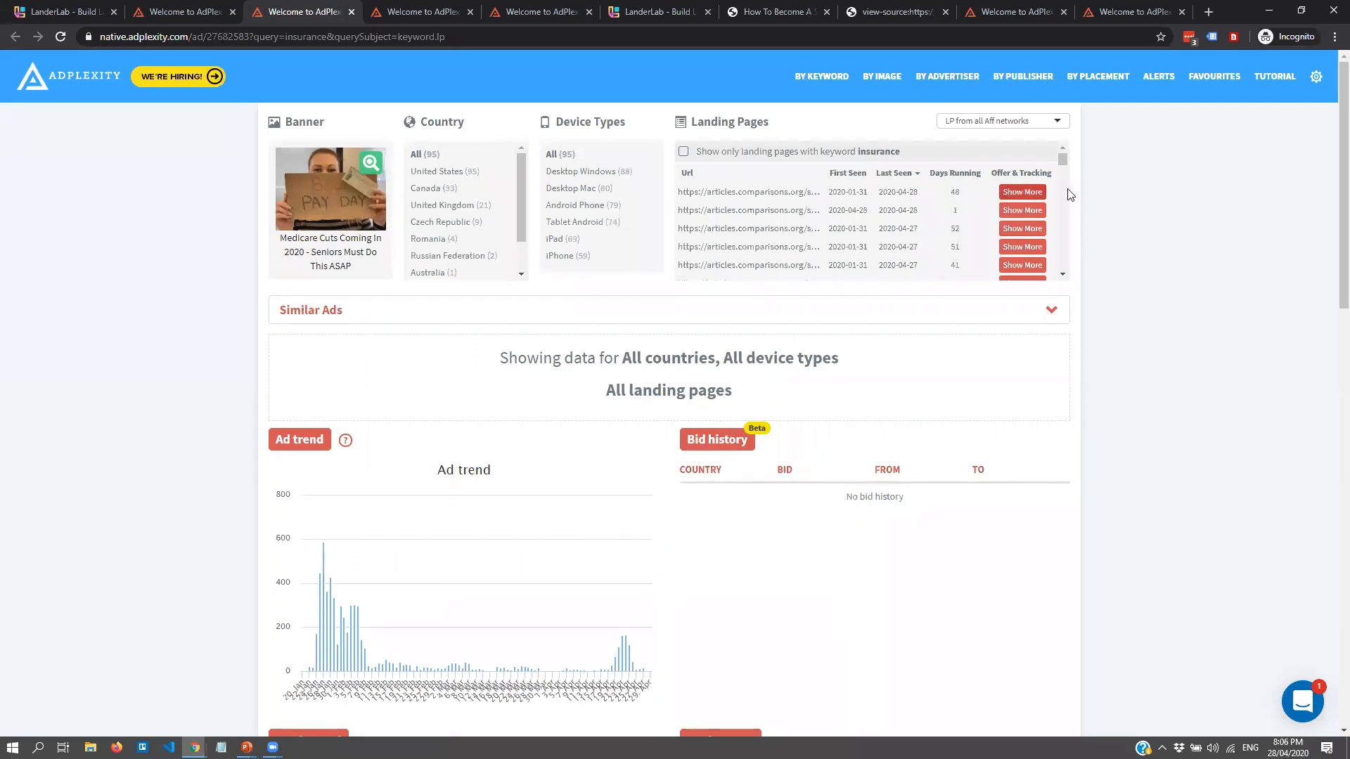
pyautogui.click(1006, 210)
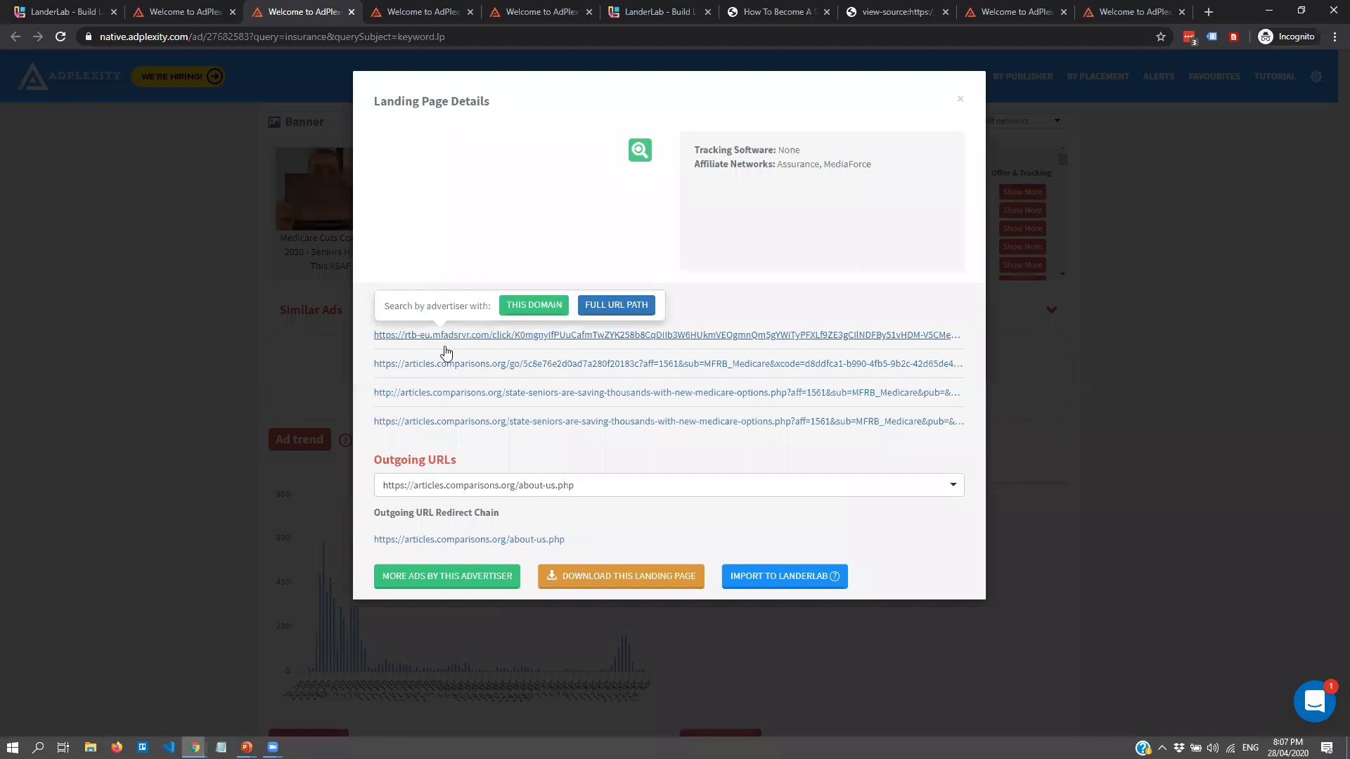
pyautogui.middleClick(490, 425)
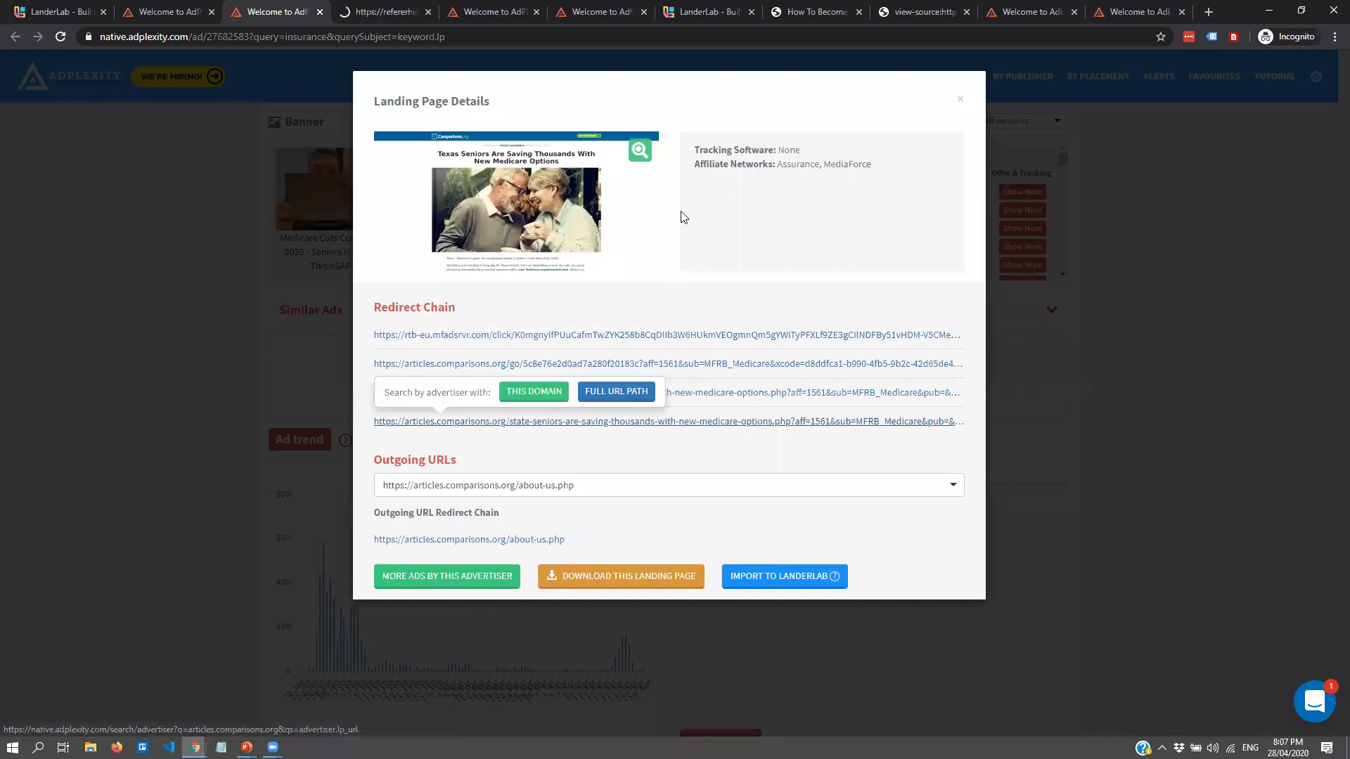
pyautogui.click(379, 6)
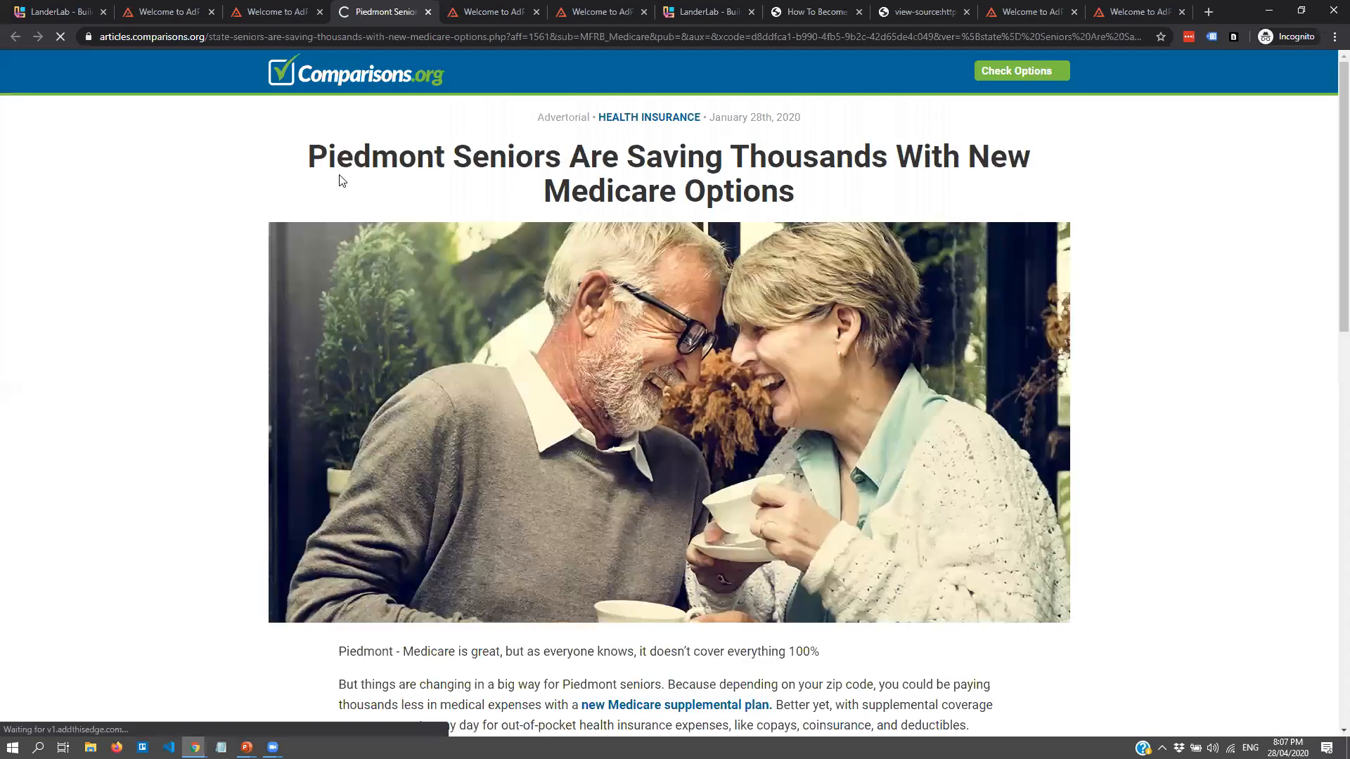
# - Examine the Comparisons.org Medicare lander from its headline down through the body text
pyautogui.moveTo(301, 177); pyautogui.dragTo(1060, 208)
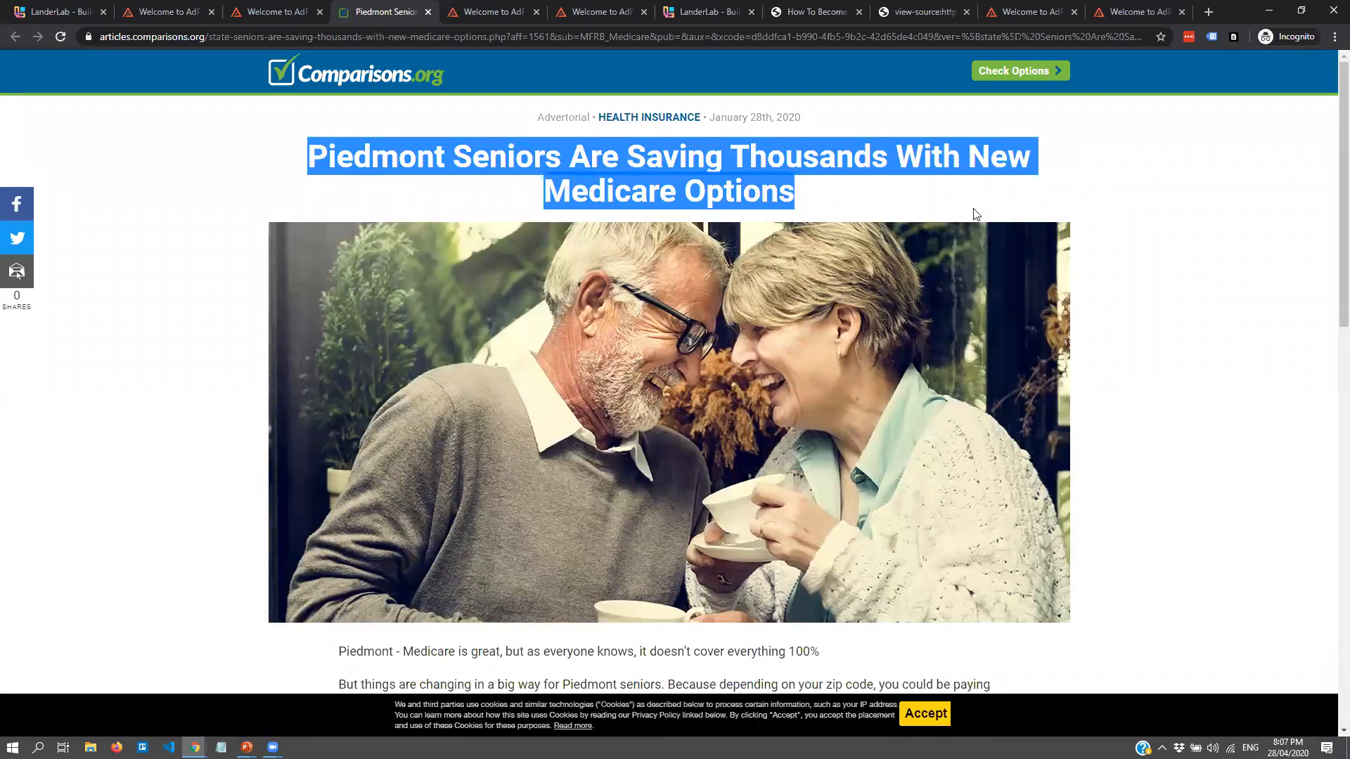
pyautogui.scroll(-2, 441, 203)
pyautogui.scroll(-10, 441, 204)
pyautogui.scroll(1, 794, 325)
pyautogui.scroll(12, 793, 325)
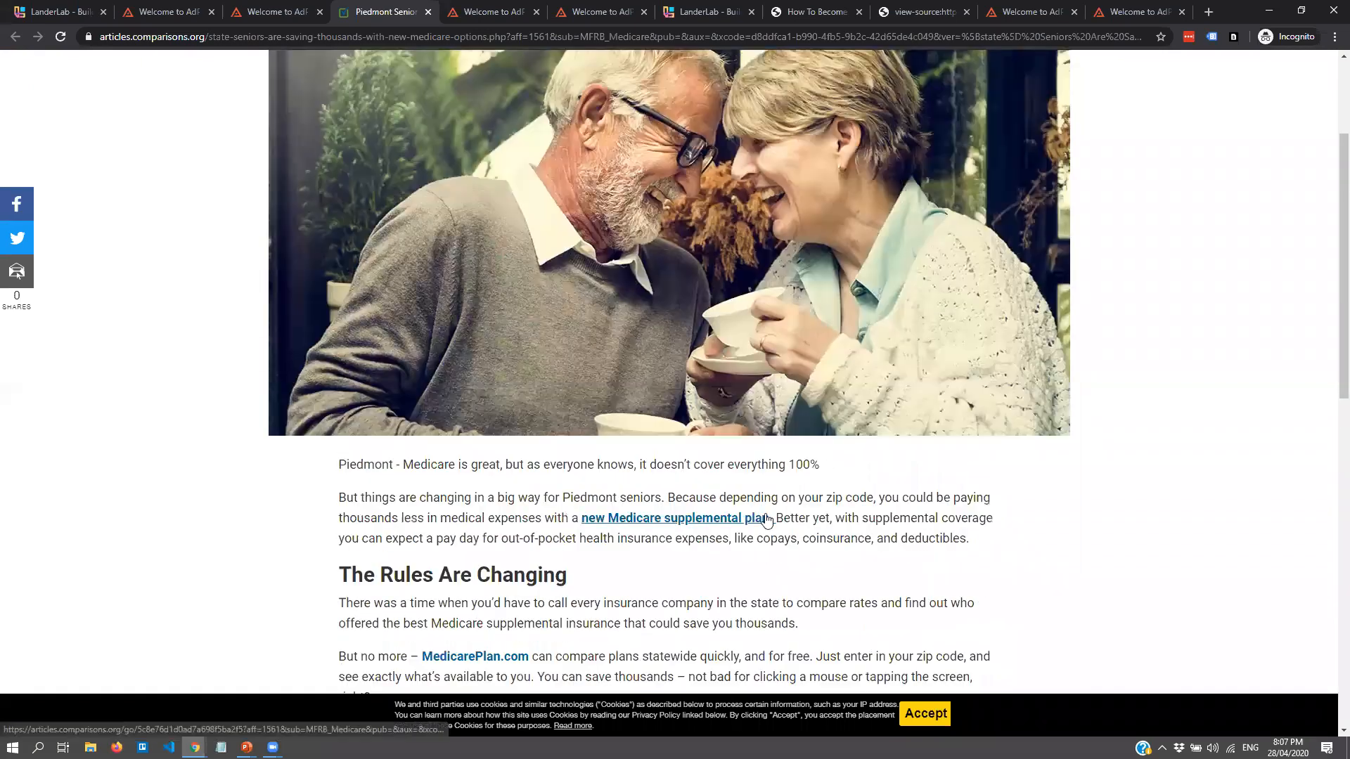
pyautogui.scroll(1, 962, 519)
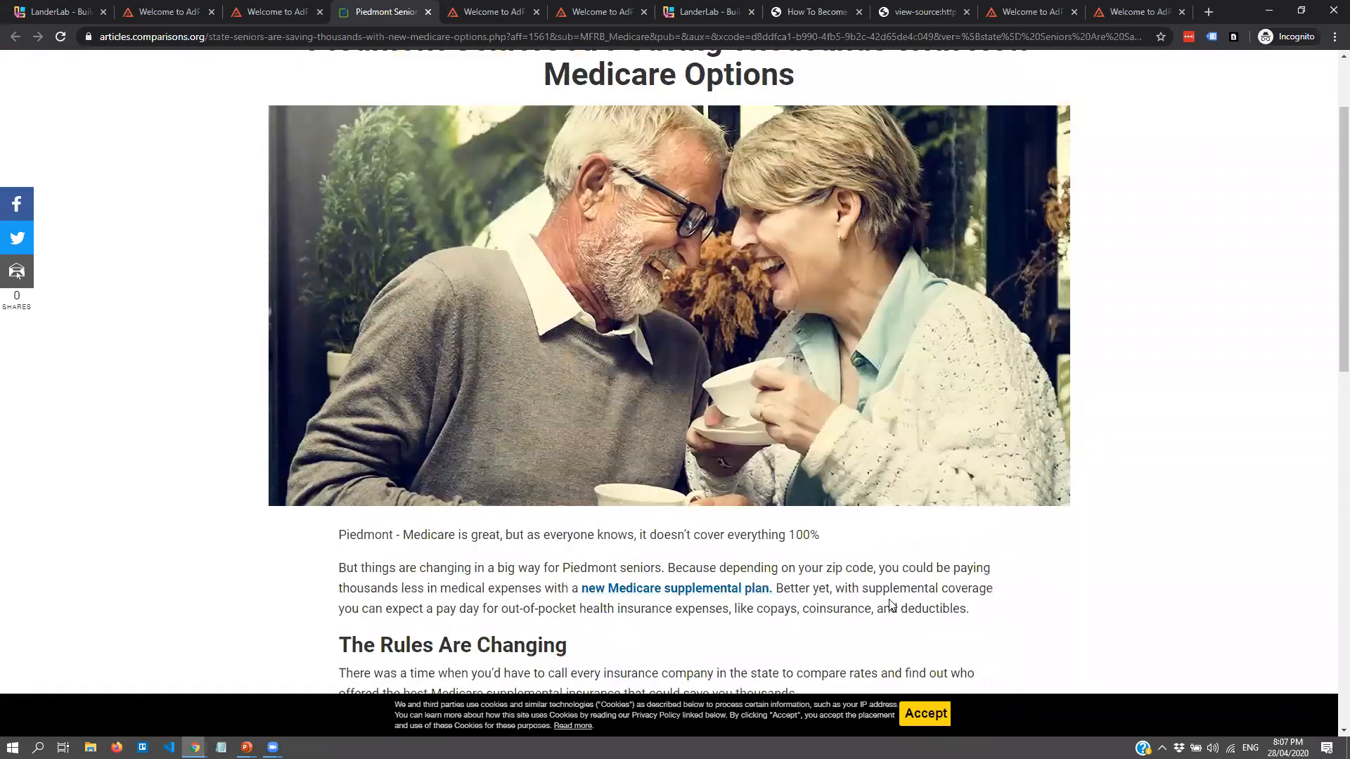
pyautogui.scroll(2, 755, 522)
# - Check the location name in the lander's headline and look for other location-dependent content in the article body and state map
pyautogui.moveTo(307, 155); pyautogui.dragTo(473, 156)
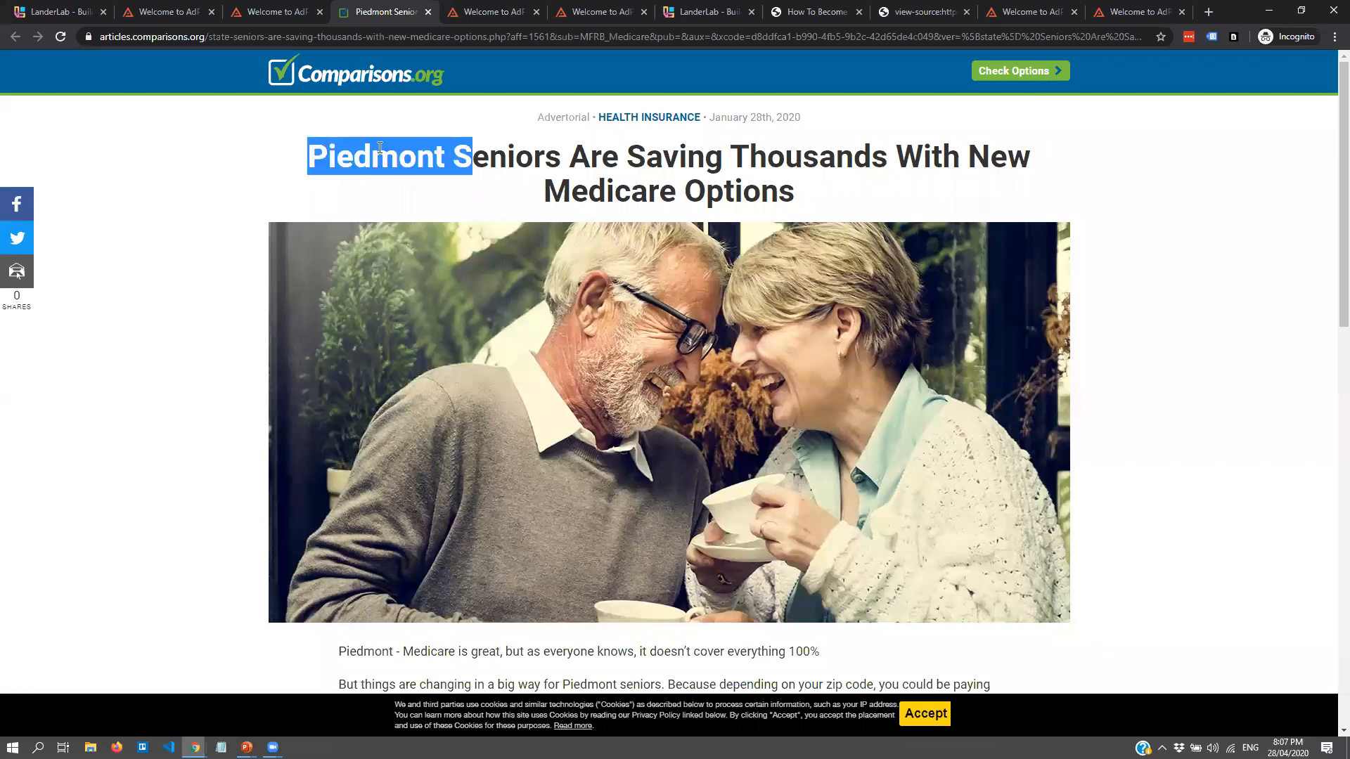
pyautogui.moveTo(308, 151); pyautogui.dragTo(743, 191)
pyautogui.click(503, 152)
pyautogui.moveTo(453, 156); pyautogui.dragTo(795, 200)
pyautogui.scroll(-3, 354, 199)
pyautogui.scroll(3, 355, 205)
pyautogui.click(441, 160)
pyautogui.moveTo(438, 154); pyautogui.dragTo(310, 152)
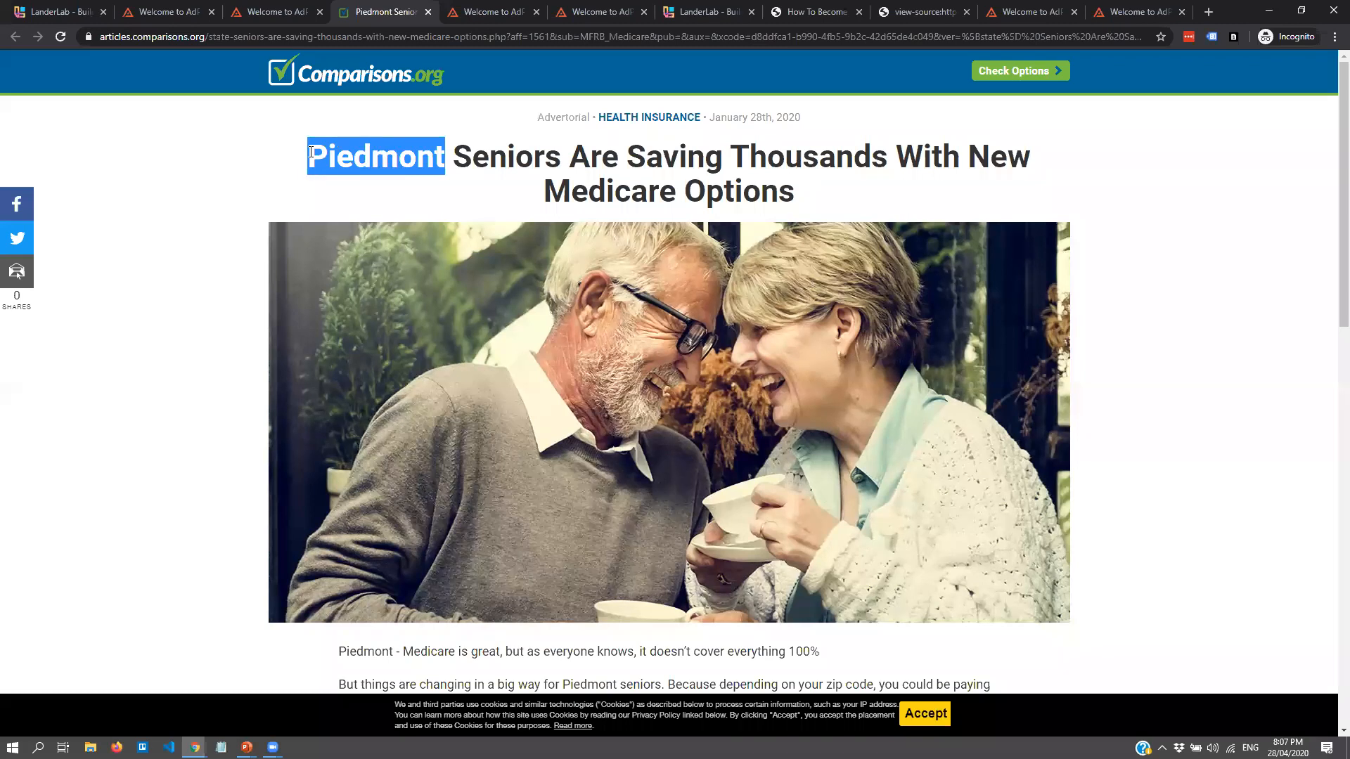
pyautogui.scroll(-9, 741, 364)
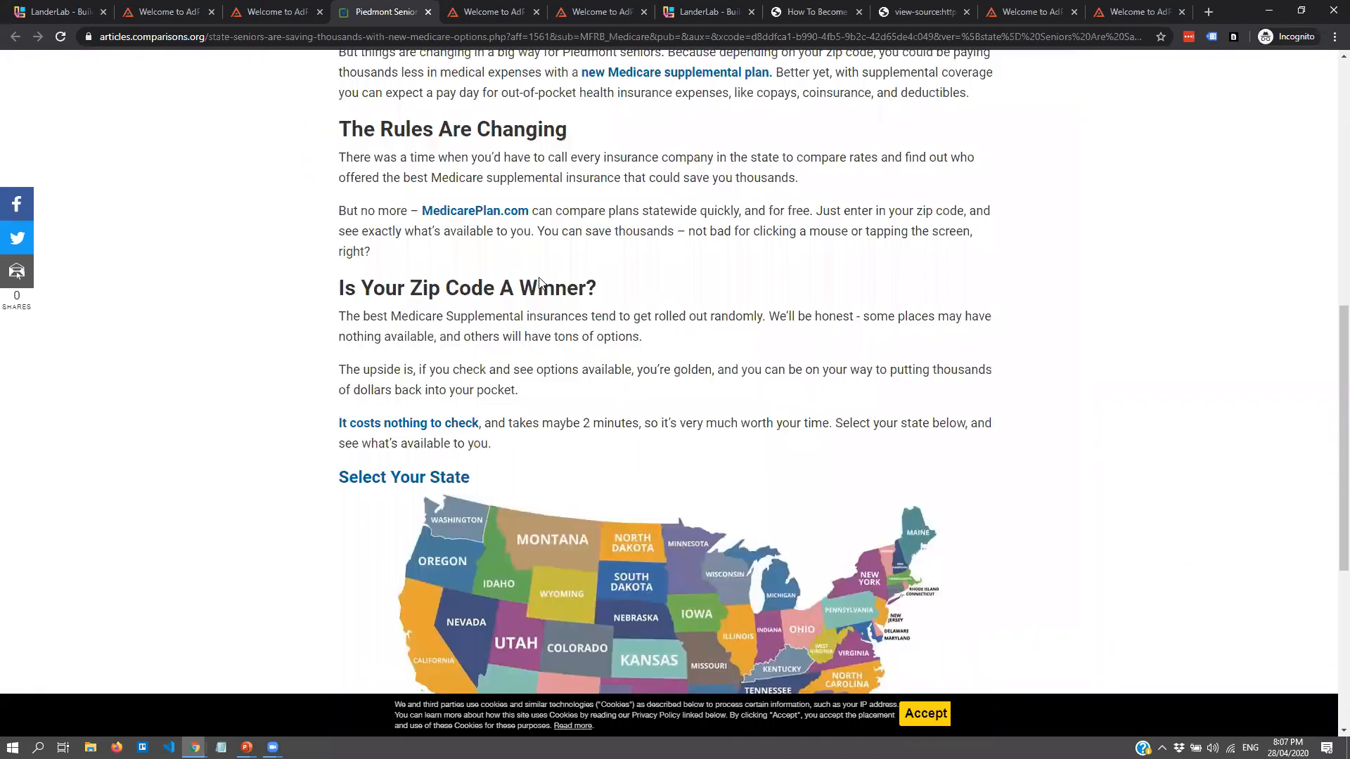
pyautogui.scroll(9, 542, 283)
pyautogui.moveTo(307, 156); pyautogui.dragTo(448, 163)
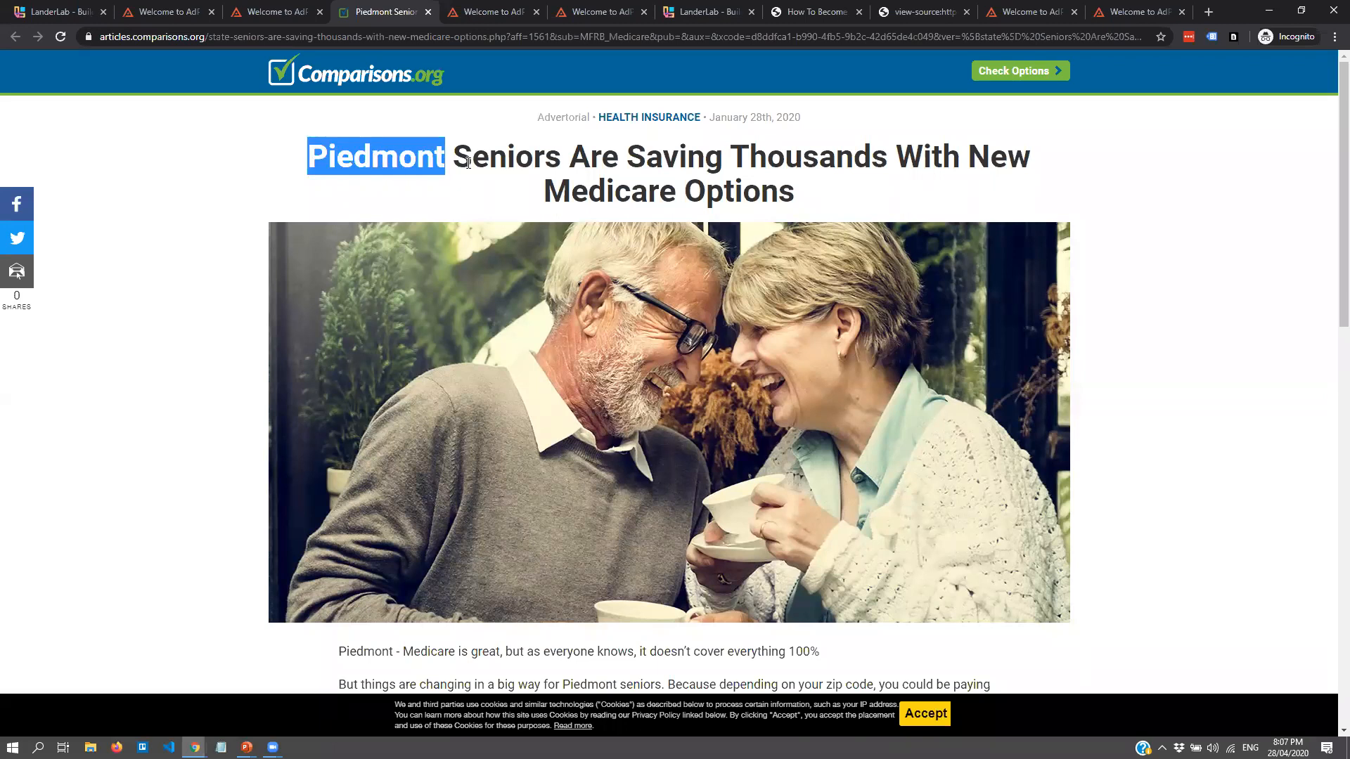
pyautogui.click(468, 163)
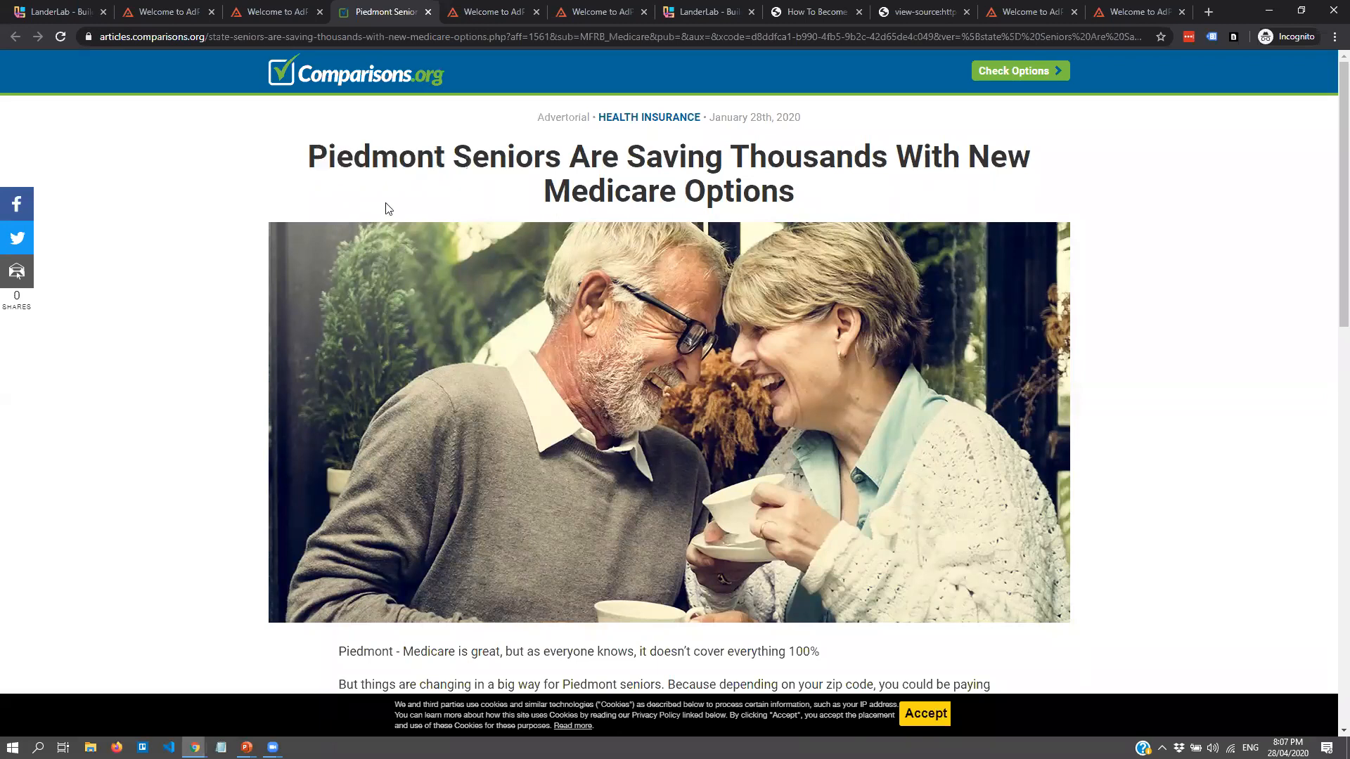
pyautogui.scroll(-8, 759, 344)
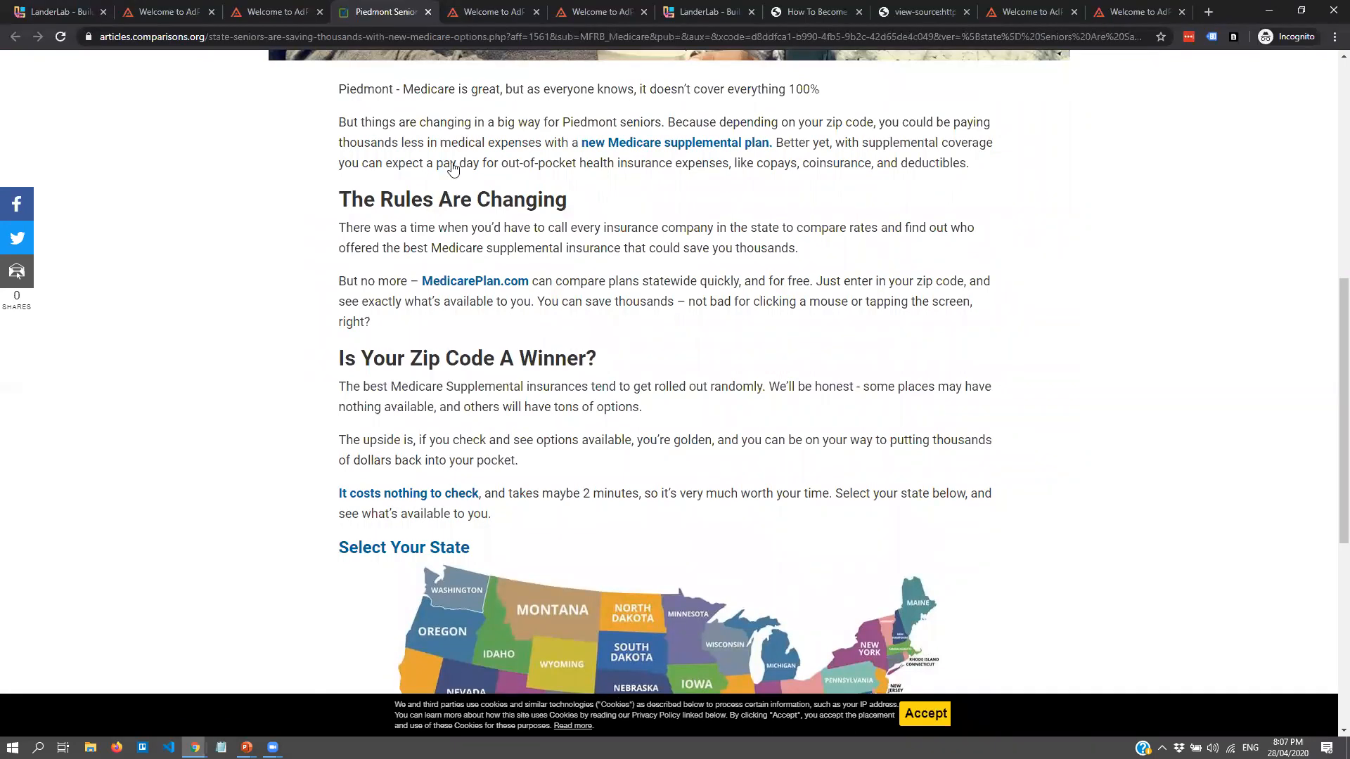
pyautogui.scroll(6, 436, 155)
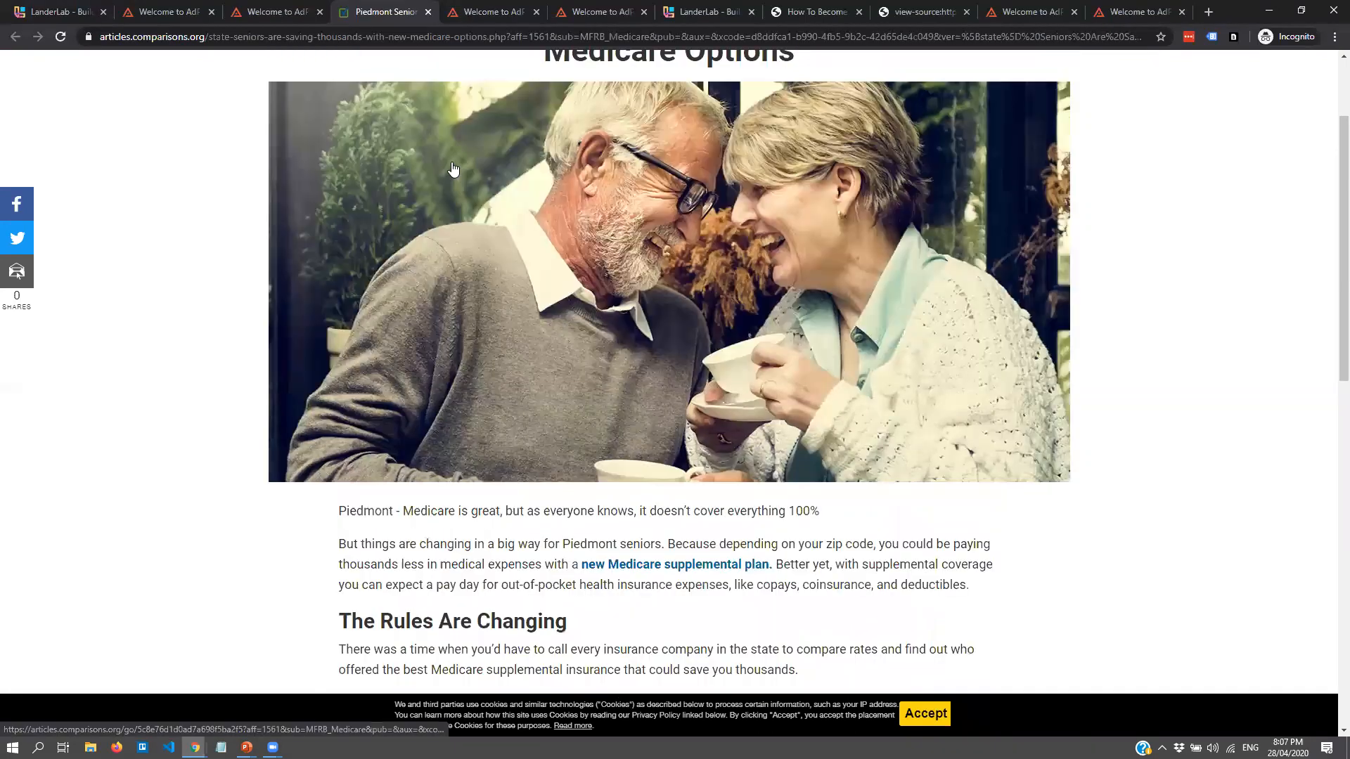
# - Compare the live Medicare page's headline with the landing page preview in AdPlexity
pyautogui.click(299, 7)
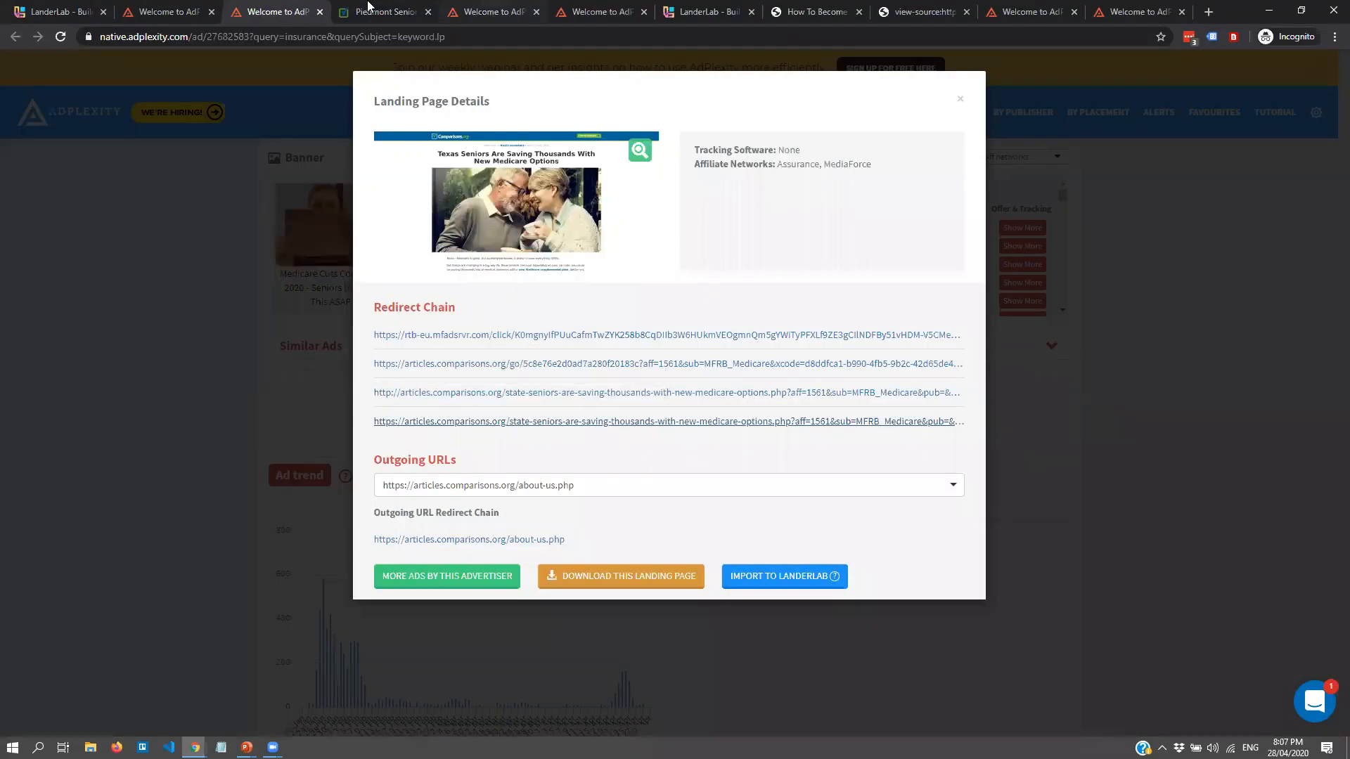
pyautogui.click(373, 7)
pyautogui.click(260, 7)
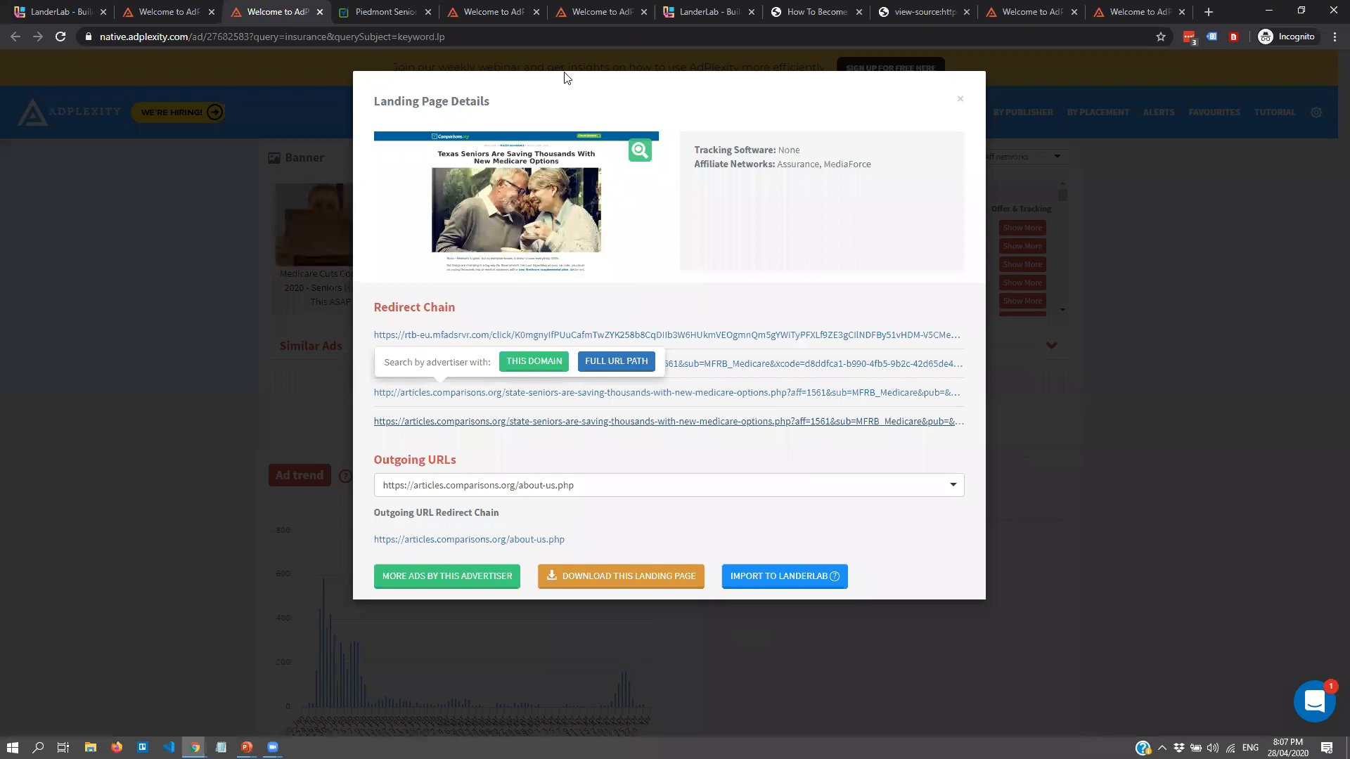
# - Leave the casino lander's editor in LanderLab and return to the landing pages list, discarding unsaved changes
pyautogui.click(703, 12)
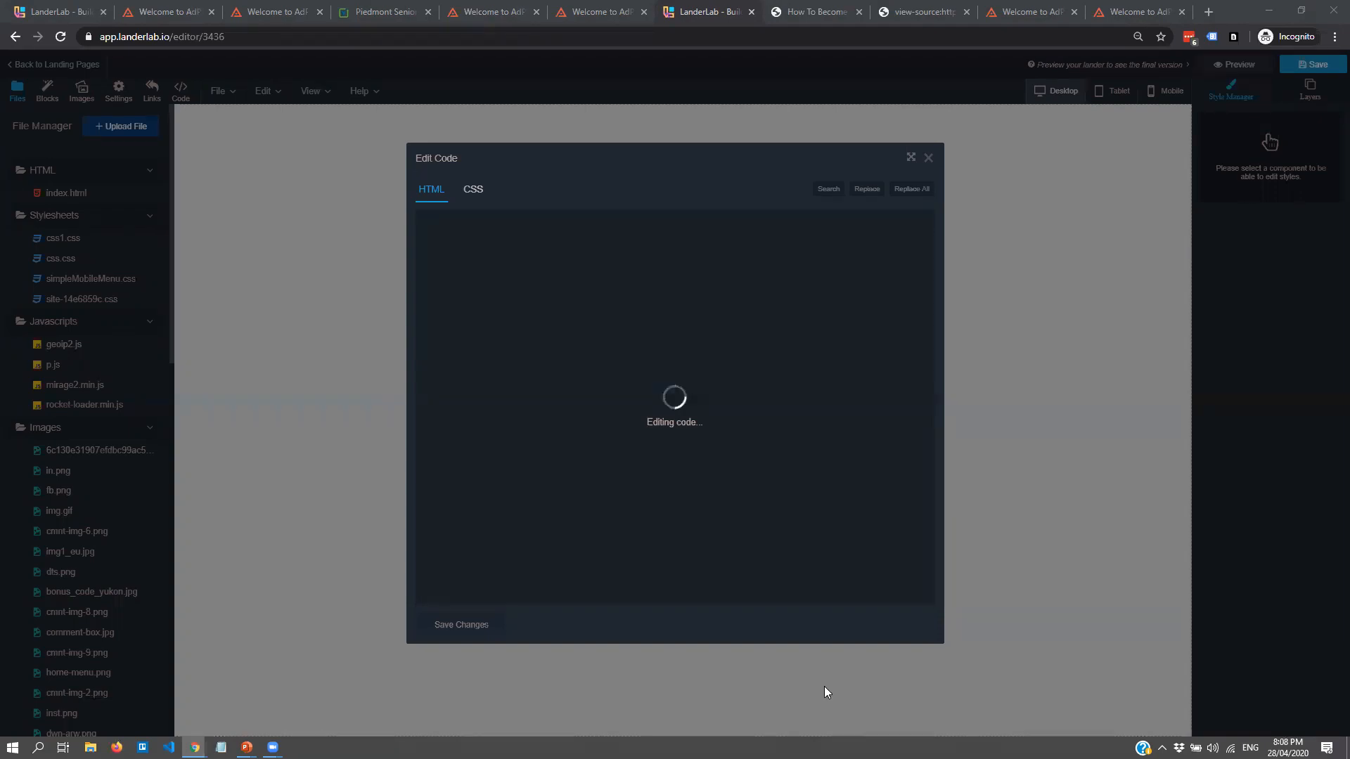
pyautogui.click(350, 91)
pyautogui.click(34, 67)
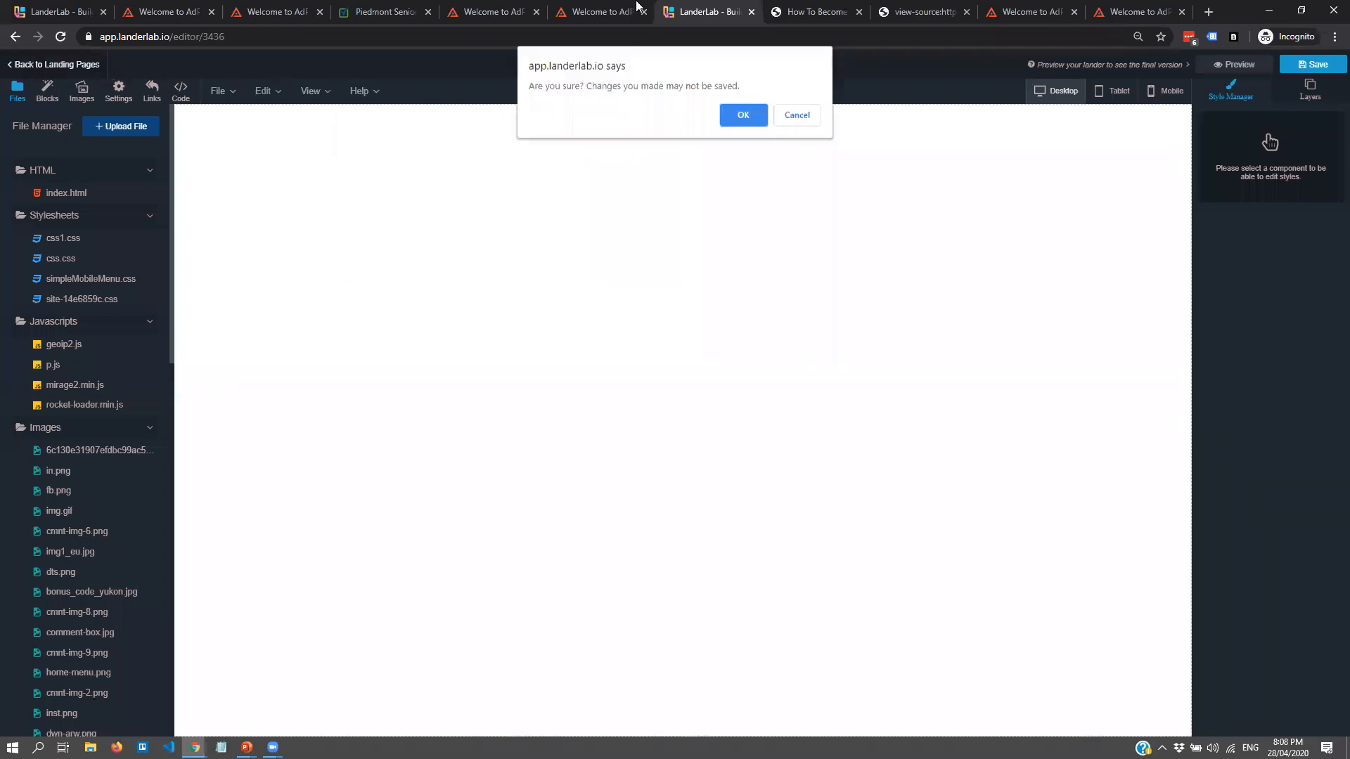
pyautogui.click(738, 115)
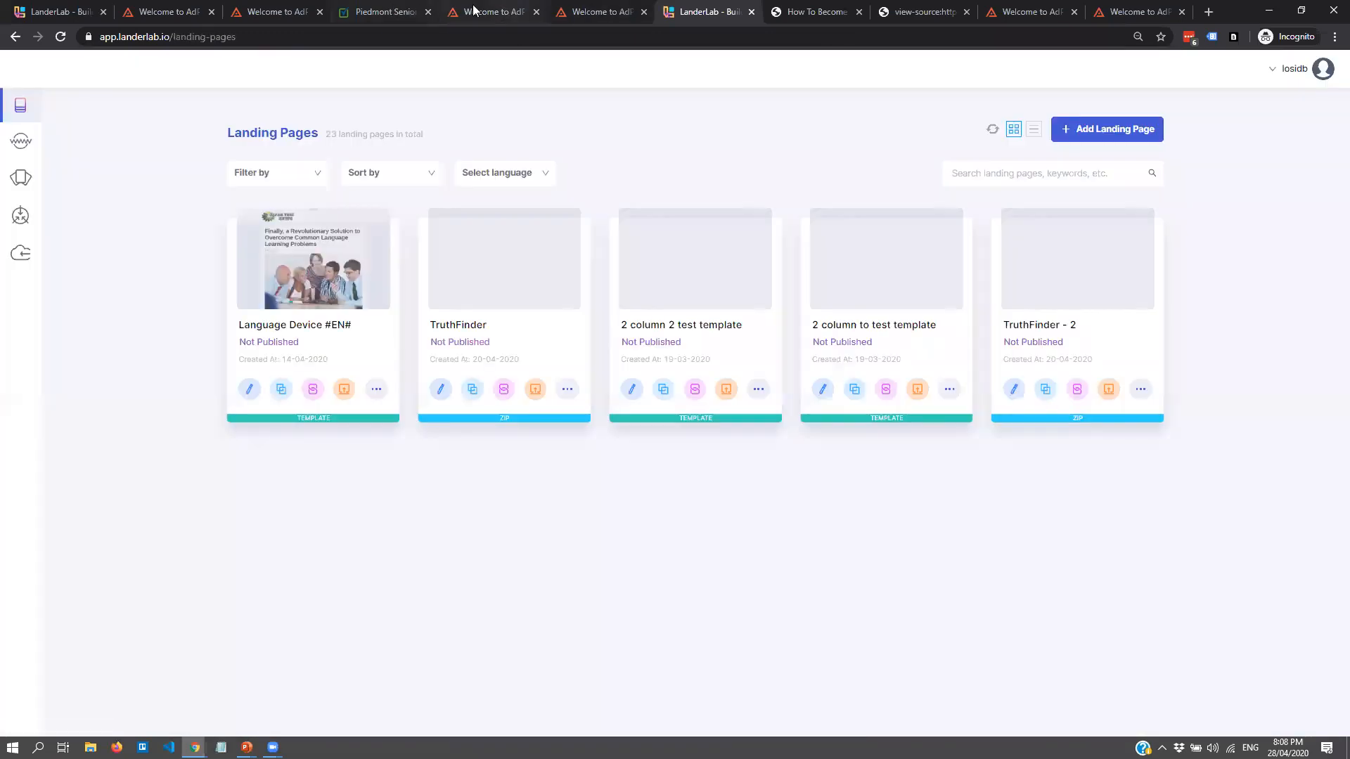
# - Return to the Medicare landing page details in AdPlexity and import the page to LanderLab
pyautogui.click(387, 11)
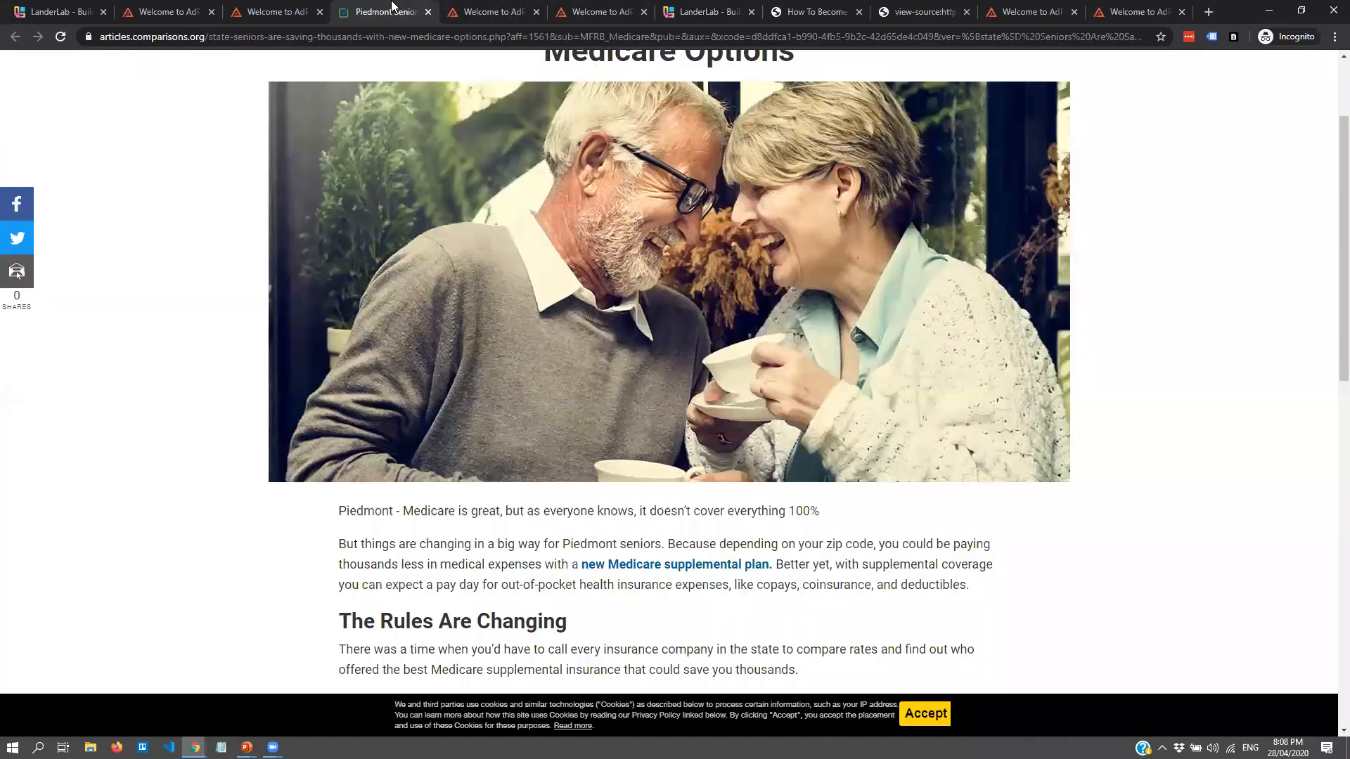
pyautogui.click(281, 12)
pyautogui.click(786, 576)
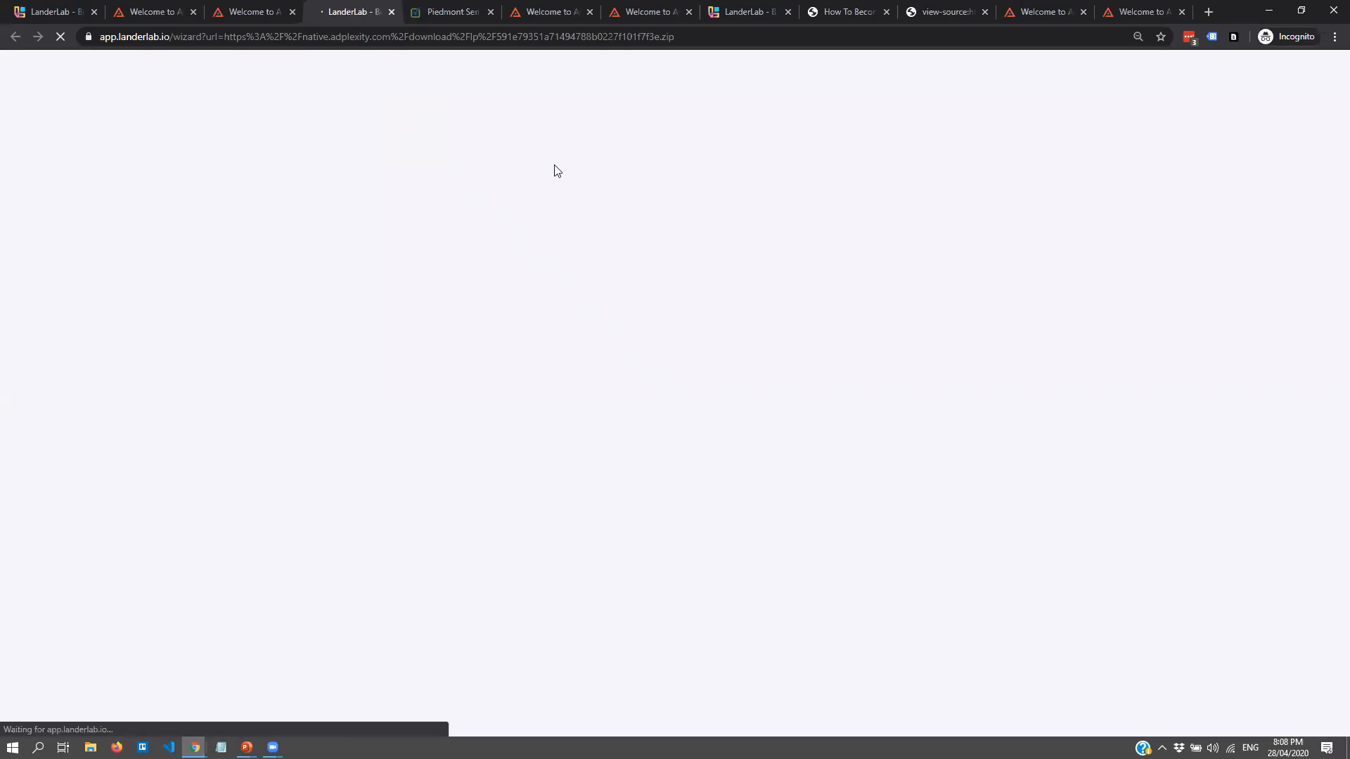
# - Name the imported lander "Life Insurance - Cleanup" and complete the creation wizard
pyautogui.click(354, 253)
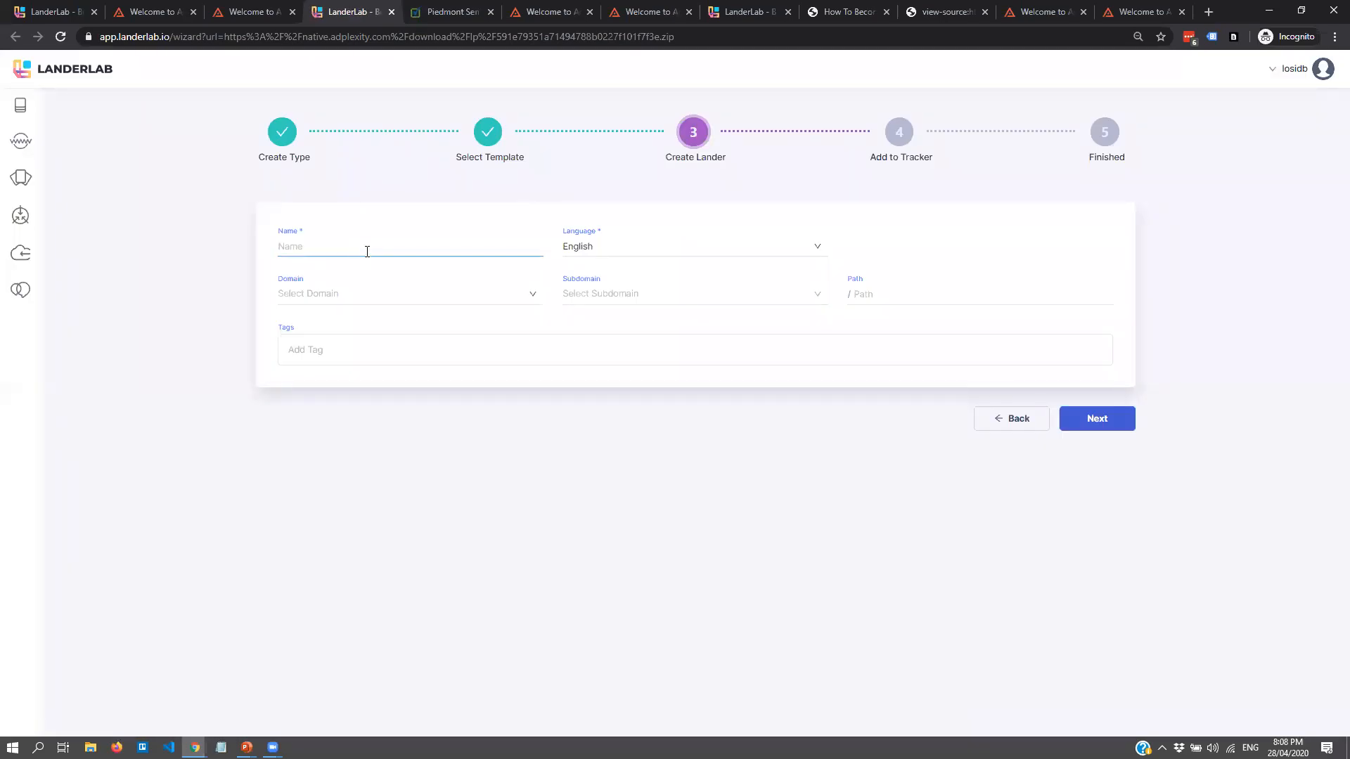
pyautogui.write('Life Insurance - Cleanup')
pyautogui.click(1101, 421)
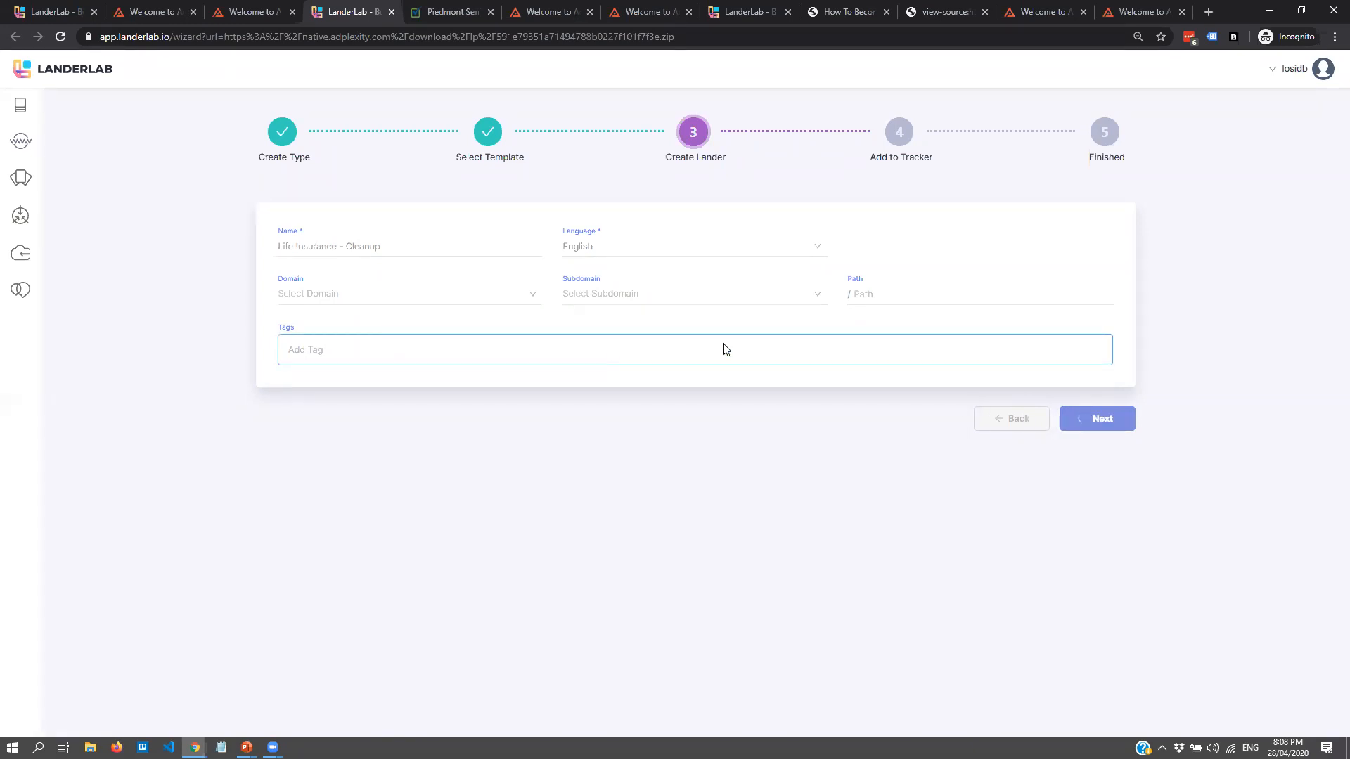
pyautogui.click(694, 365)
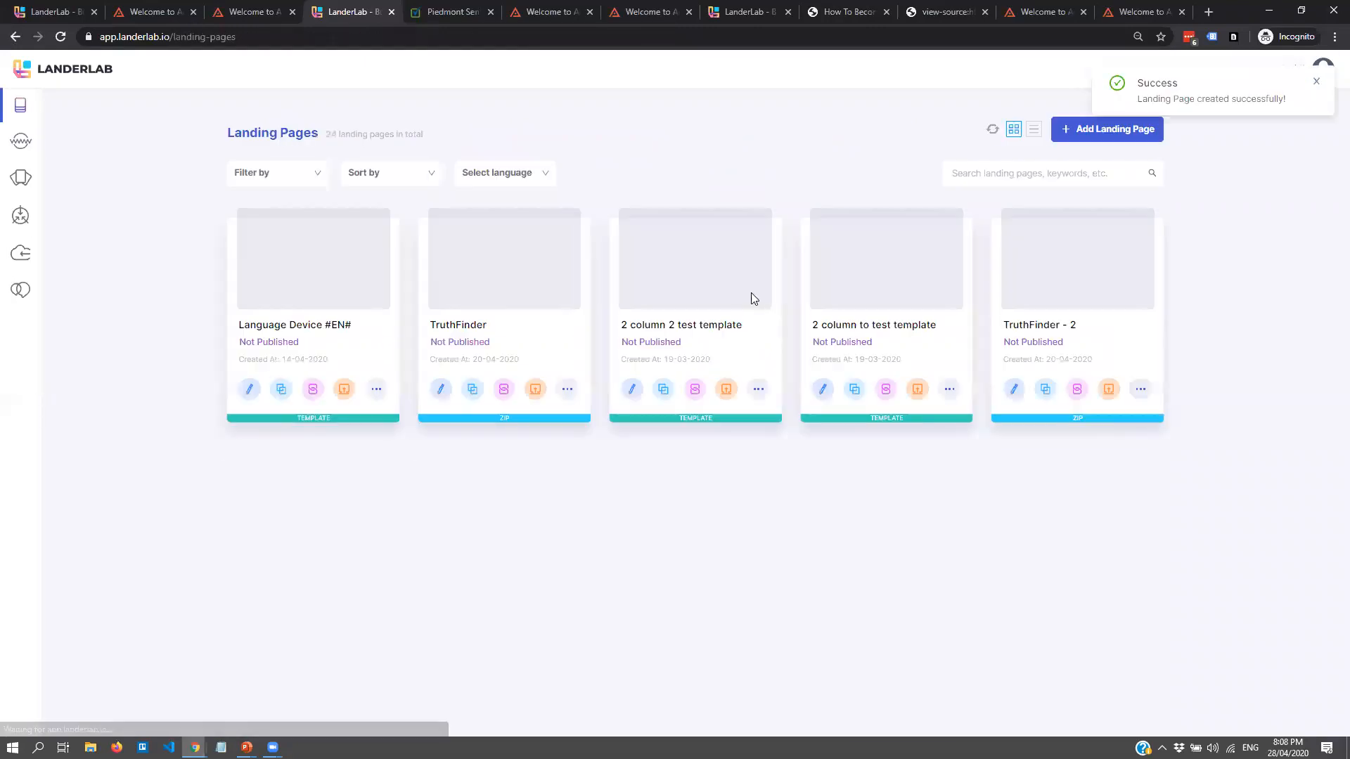
# - Find the "Life Insurance - Cleanup" lander by searching for "cleanup", preview its desktop and mobile versions, and open it in the editor
pyautogui.click(984, 170)
pyautogui.write('cleanup')
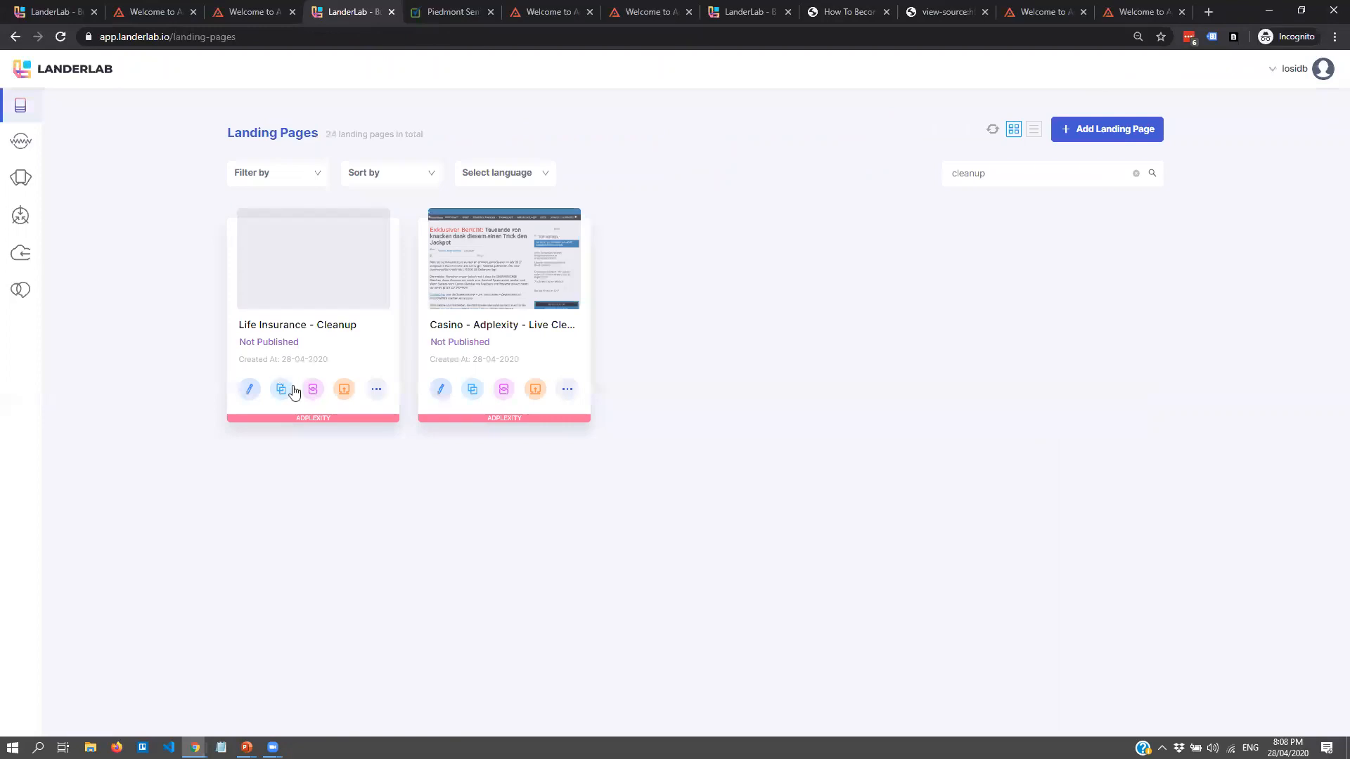
pyautogui.click(313, 389)
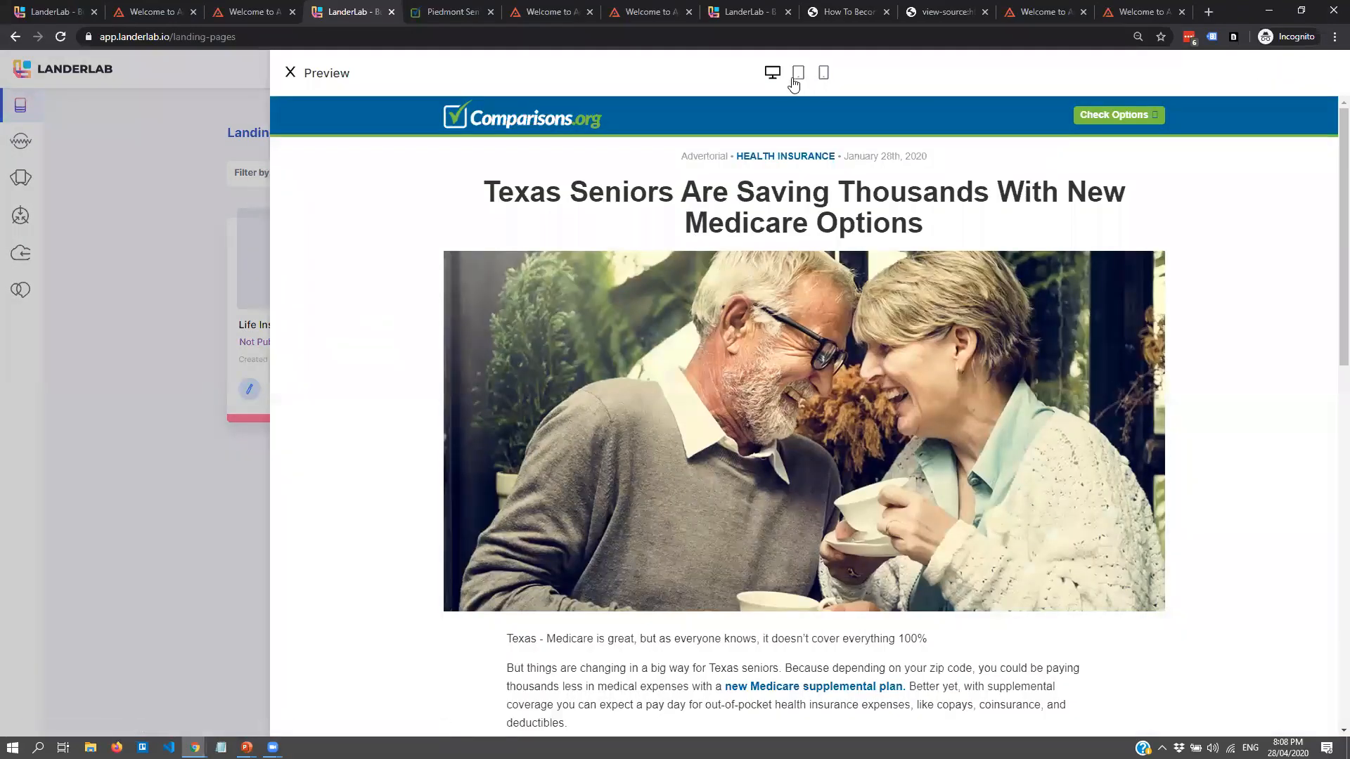
pyautogui.click(824, 77)
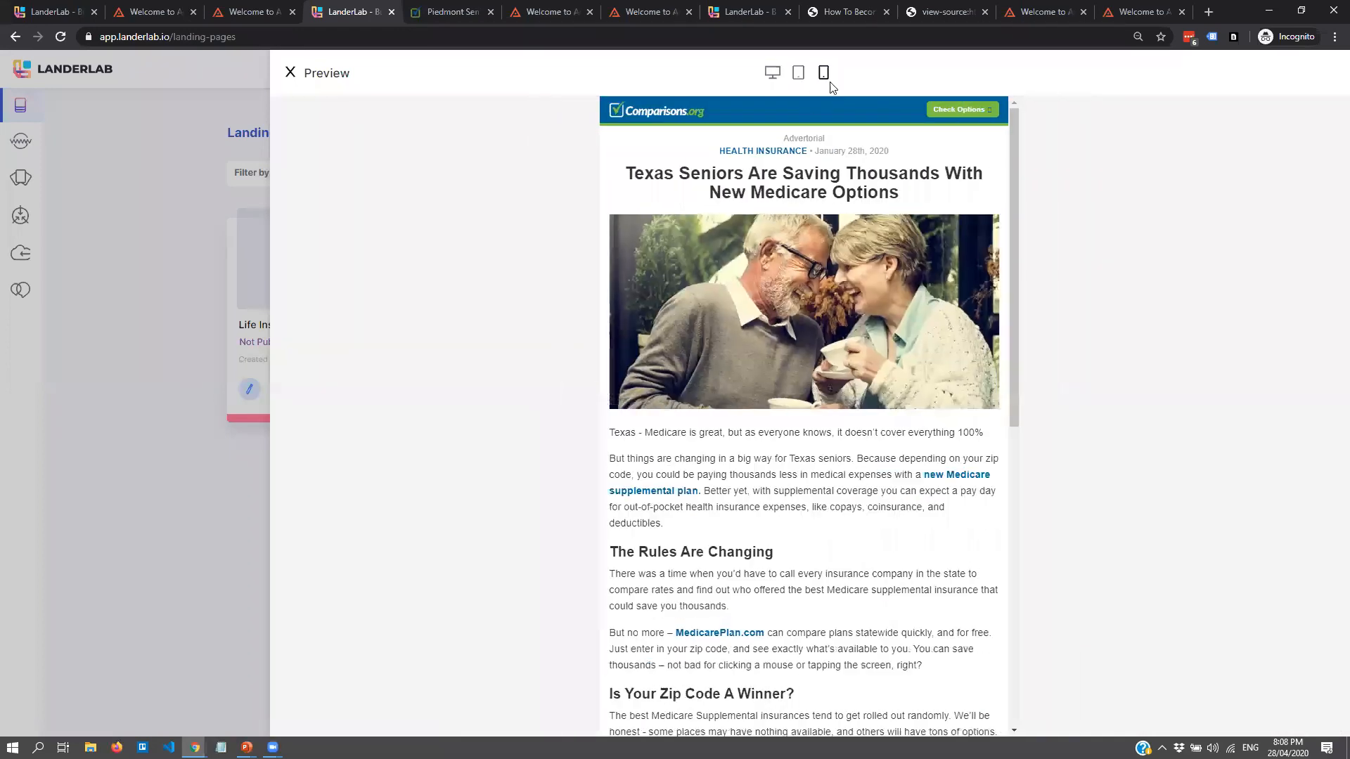
pyautogui.click(290, 73)
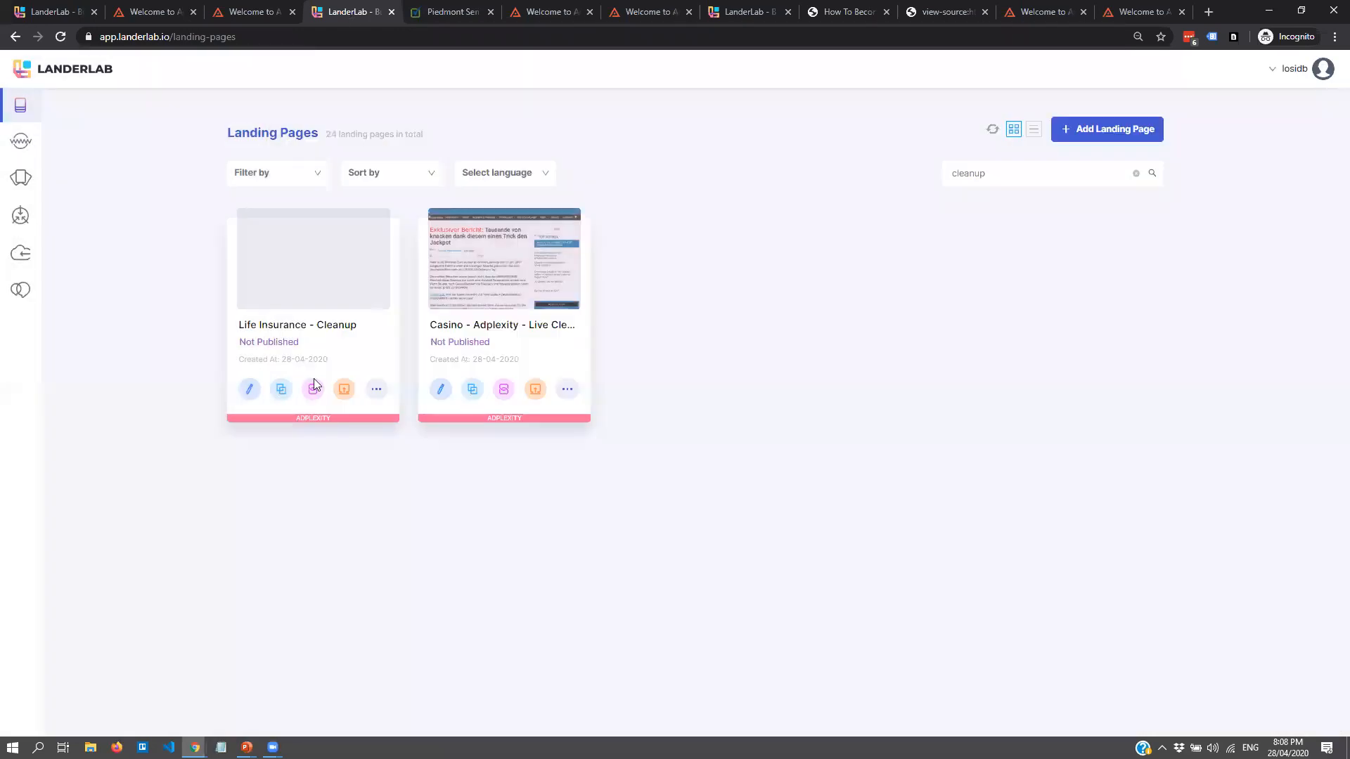
pyautogui.click(313, 391)
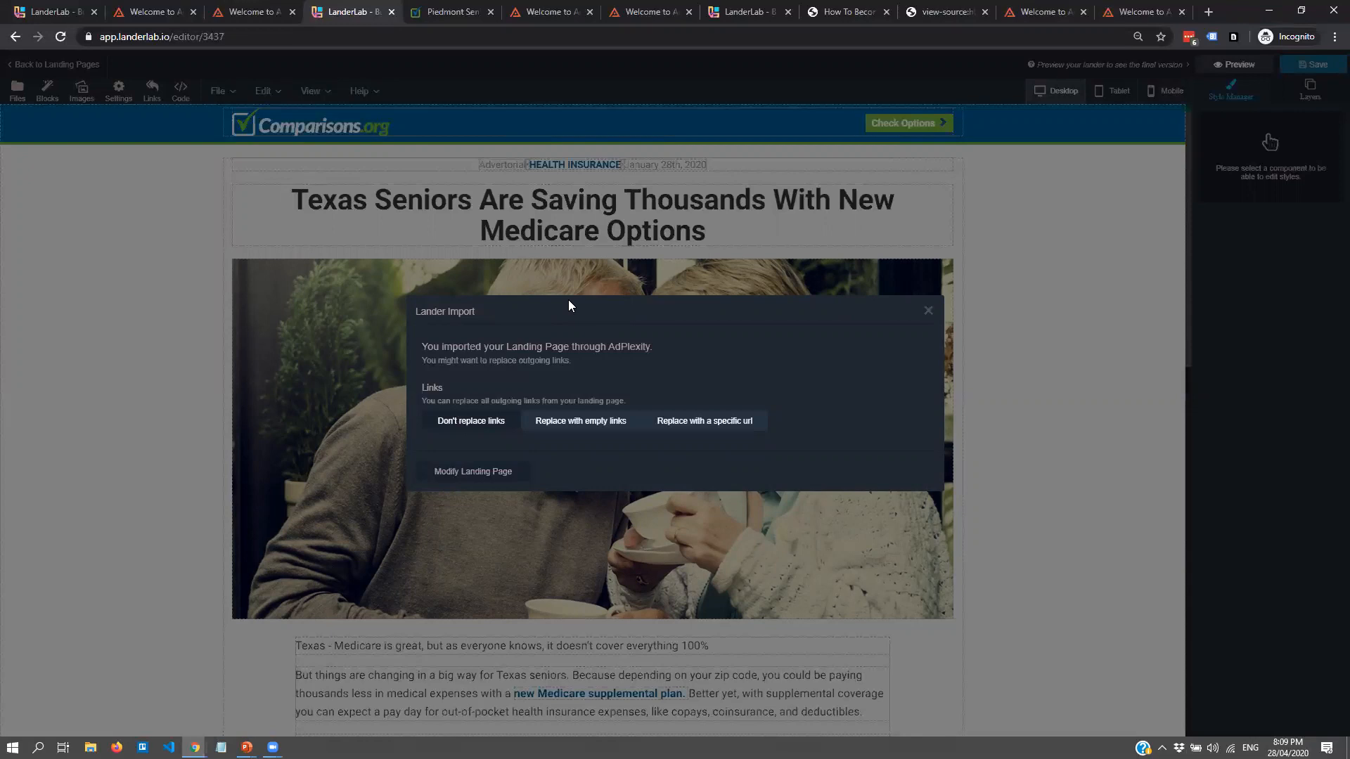
# - Open bemob.com in a new tab and go to its login page
pyautogui.click(1209, 11)
pyautogui.write('bemob.com')
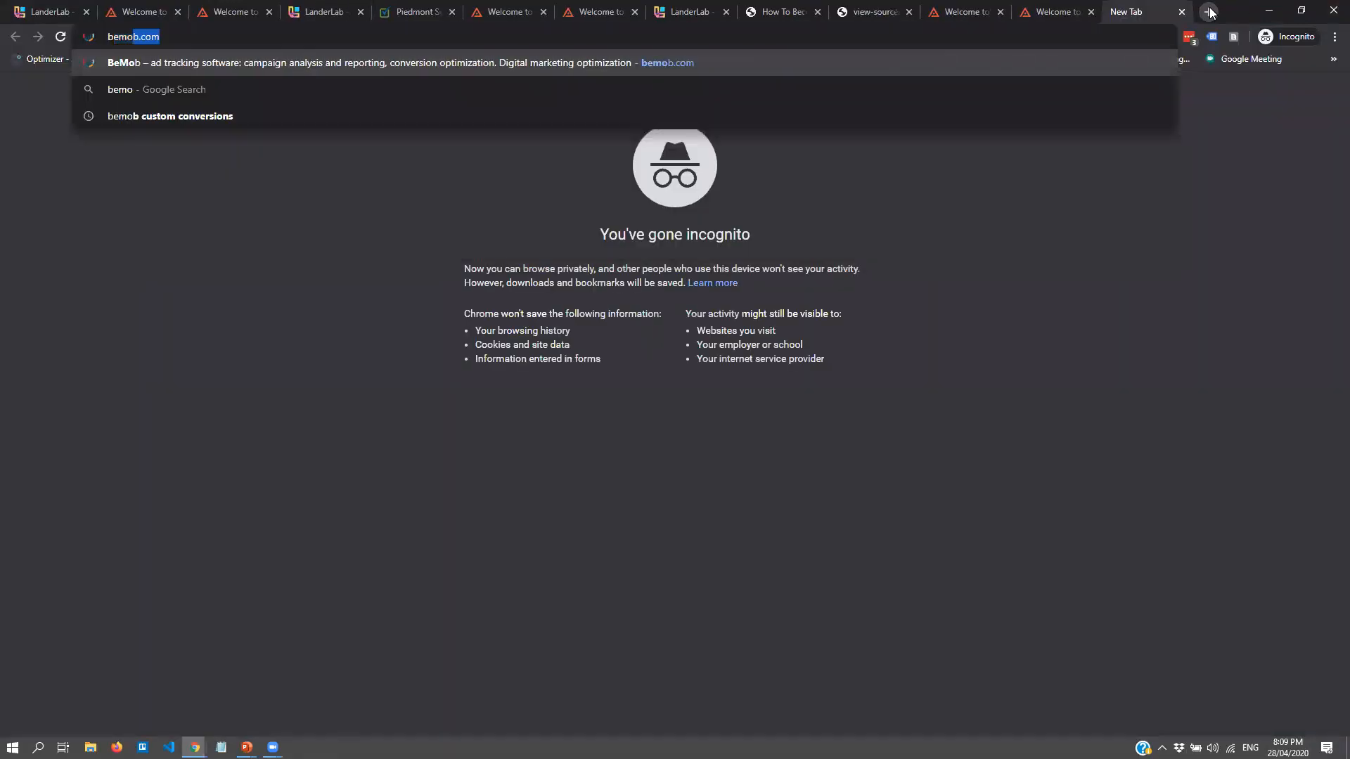
pyautogui.press('Return')
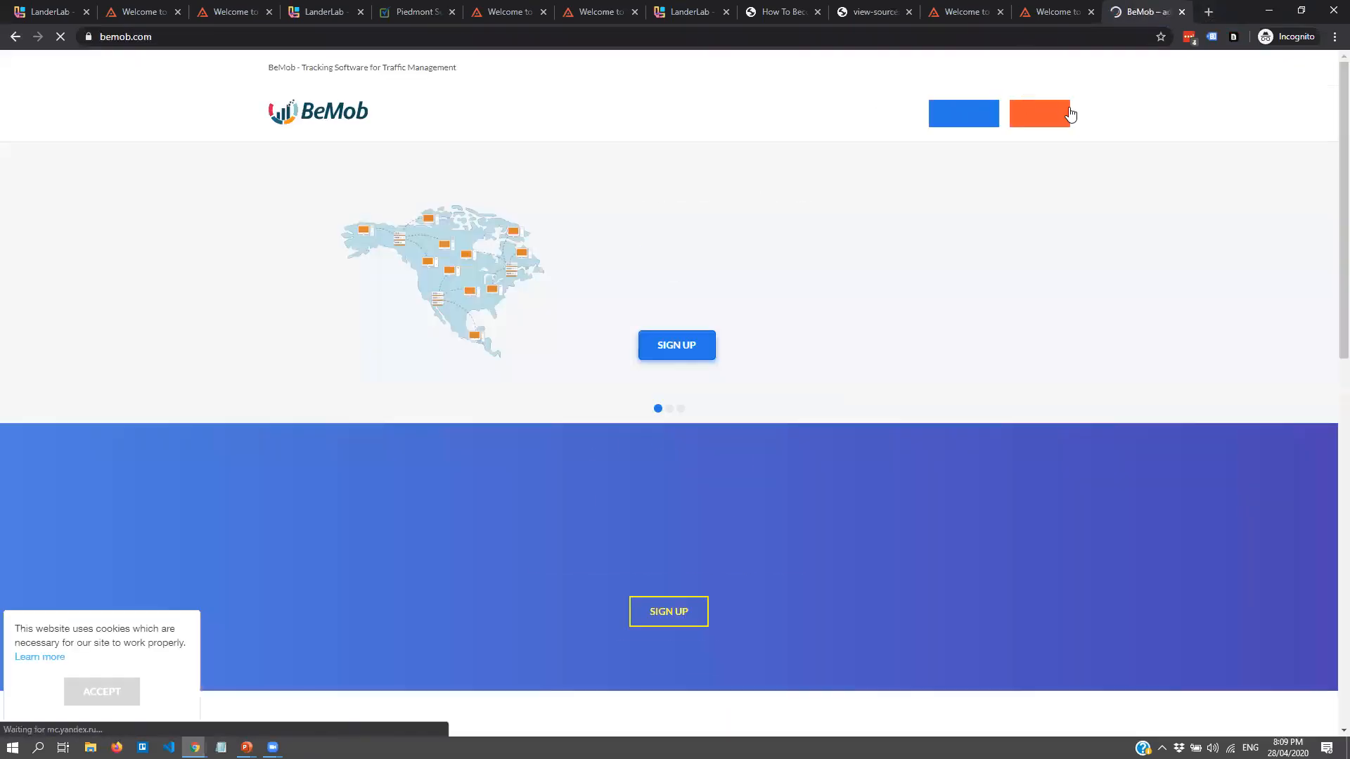
pyautogui.click(1043, 121)
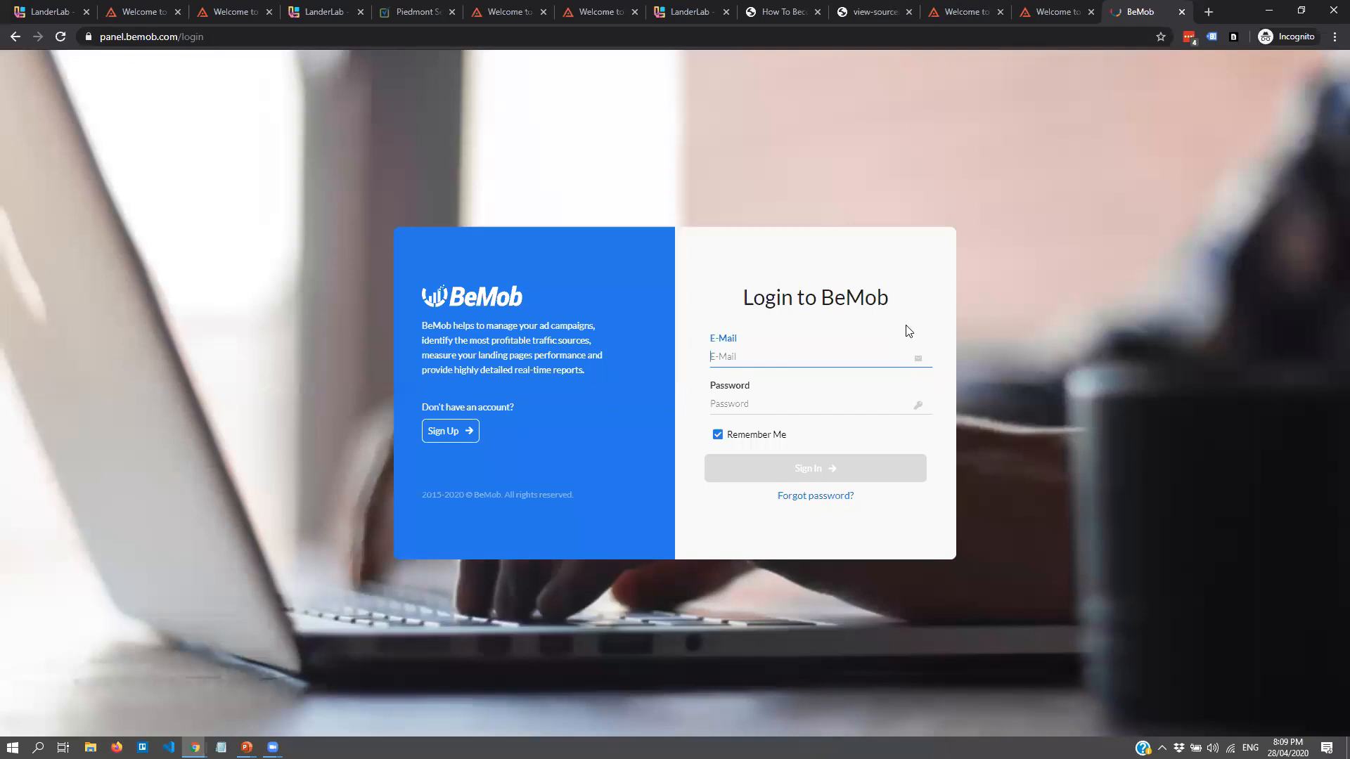
# - Try to sign in to BeMob with an account e-mail and password saved in the LastPass vault
pyautogui.click(1188, 36)
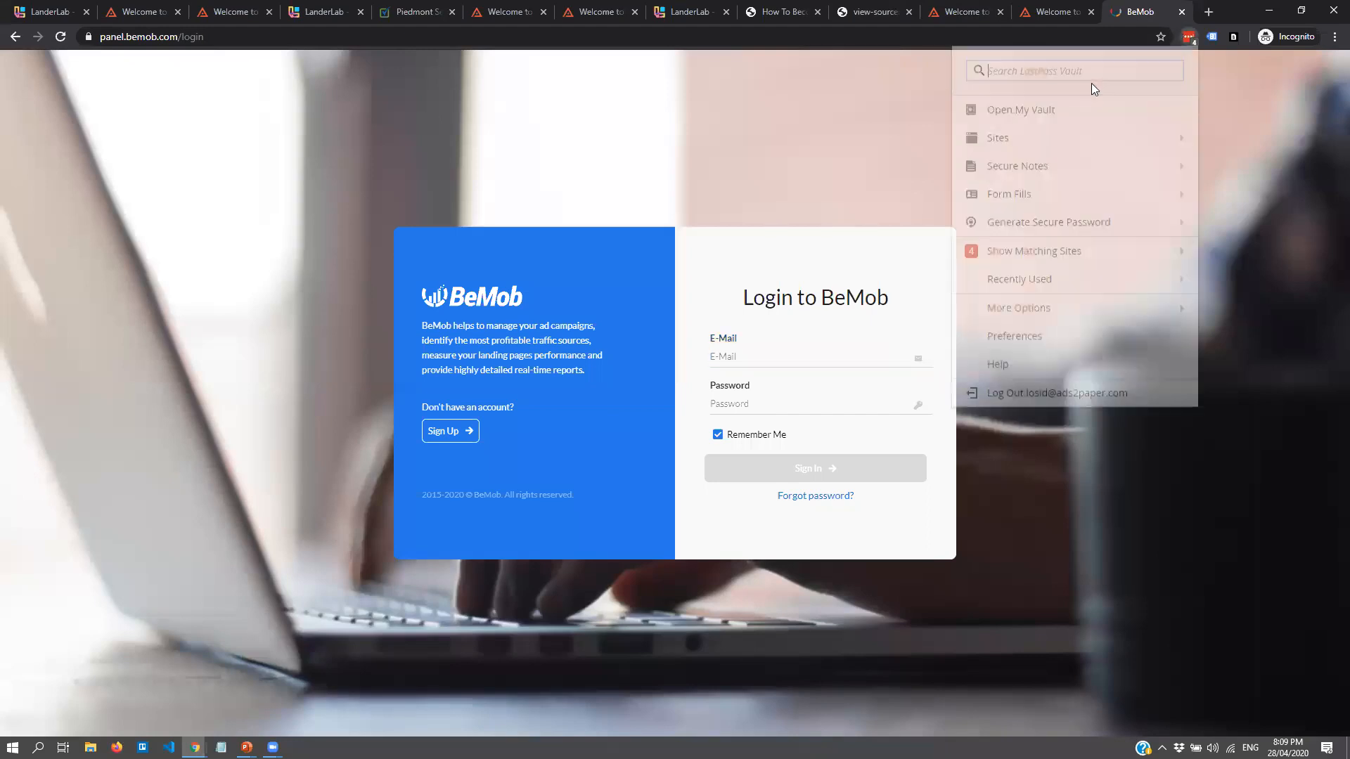
pyautogui.write('bemob')
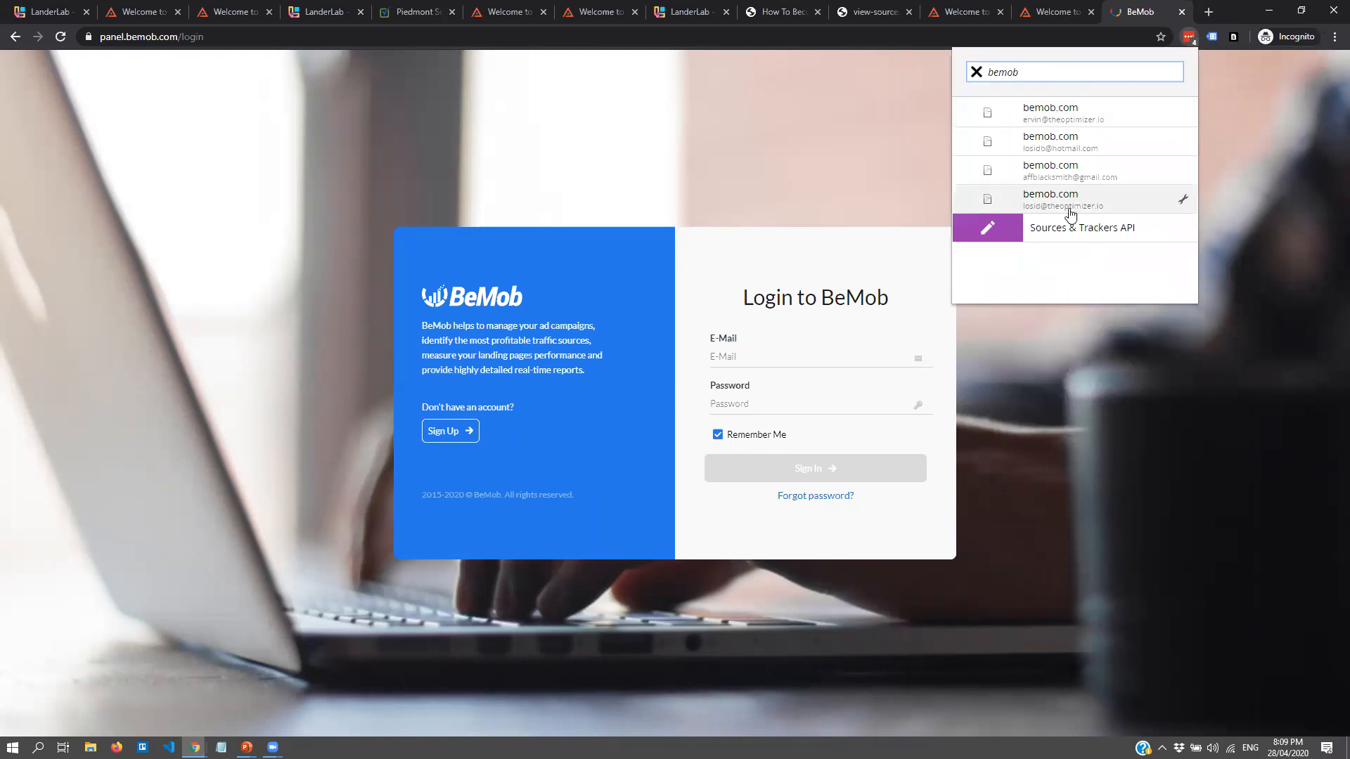
pyautogui.click(1041, 169)
pyautogui.click(820, 475)
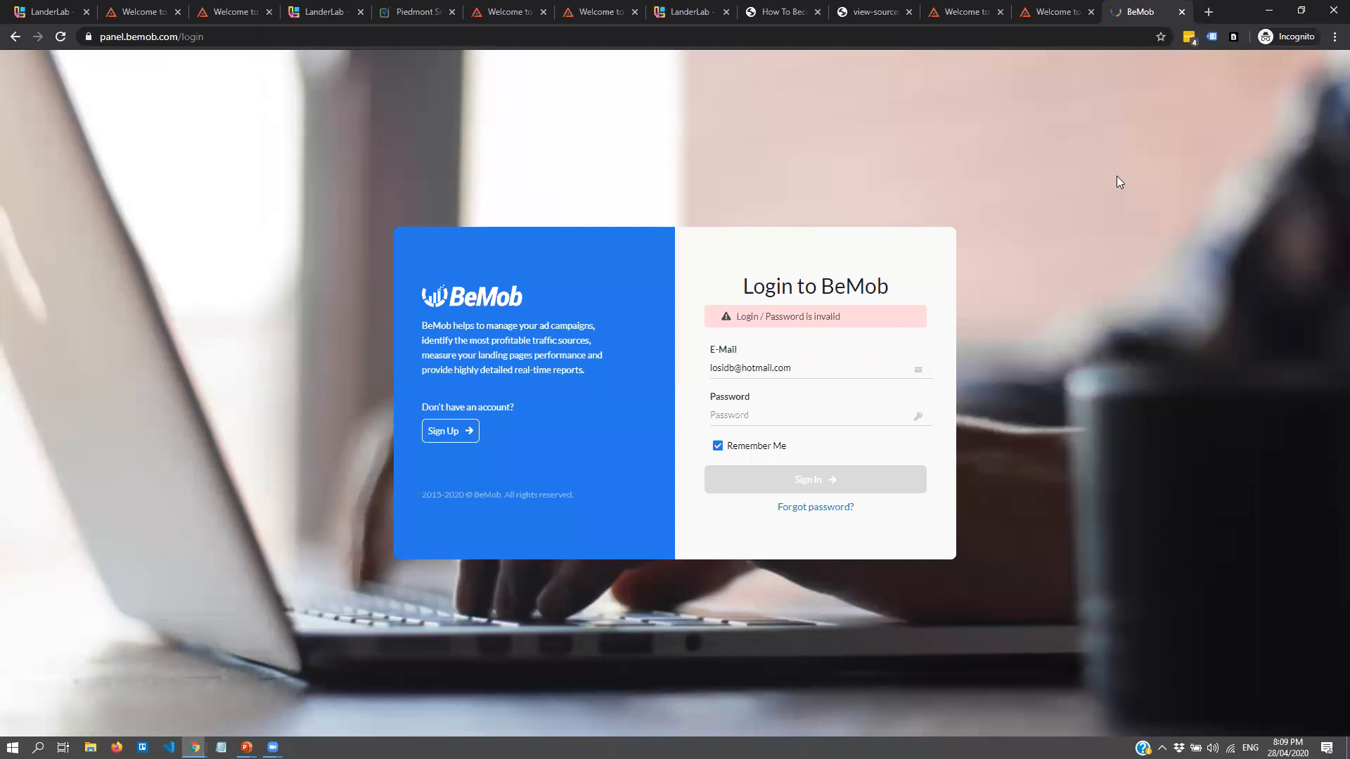
# - Search the LastPass vault for "bemob", fill in a different saved account's e-mail and password, and sign in to BeMob
pyautogui.click(1191, 36)
pyautogui.click(1179, 63)
pyautogui.click(1188, 37)
pyautogui.write('bemob')
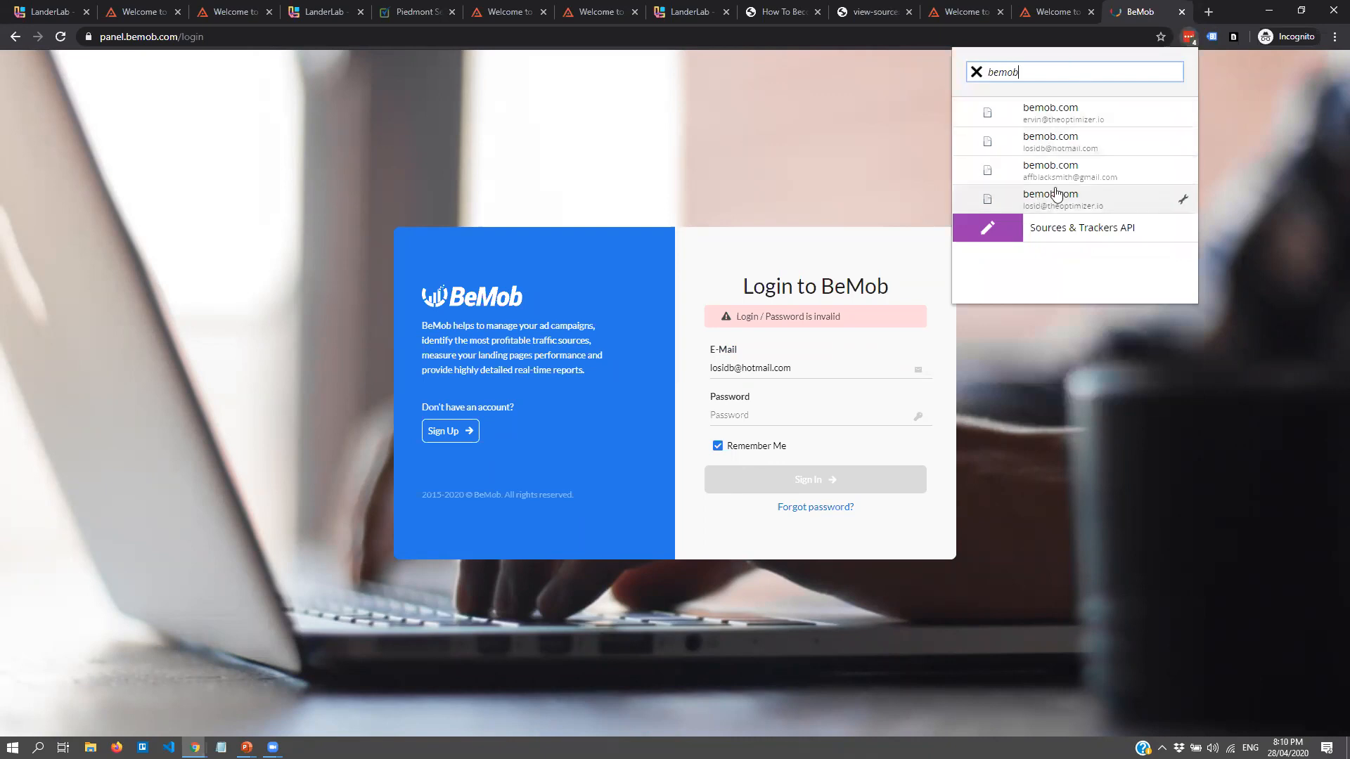
pyautogui.click(1010, 202)
pyautogui.click(779, 480)
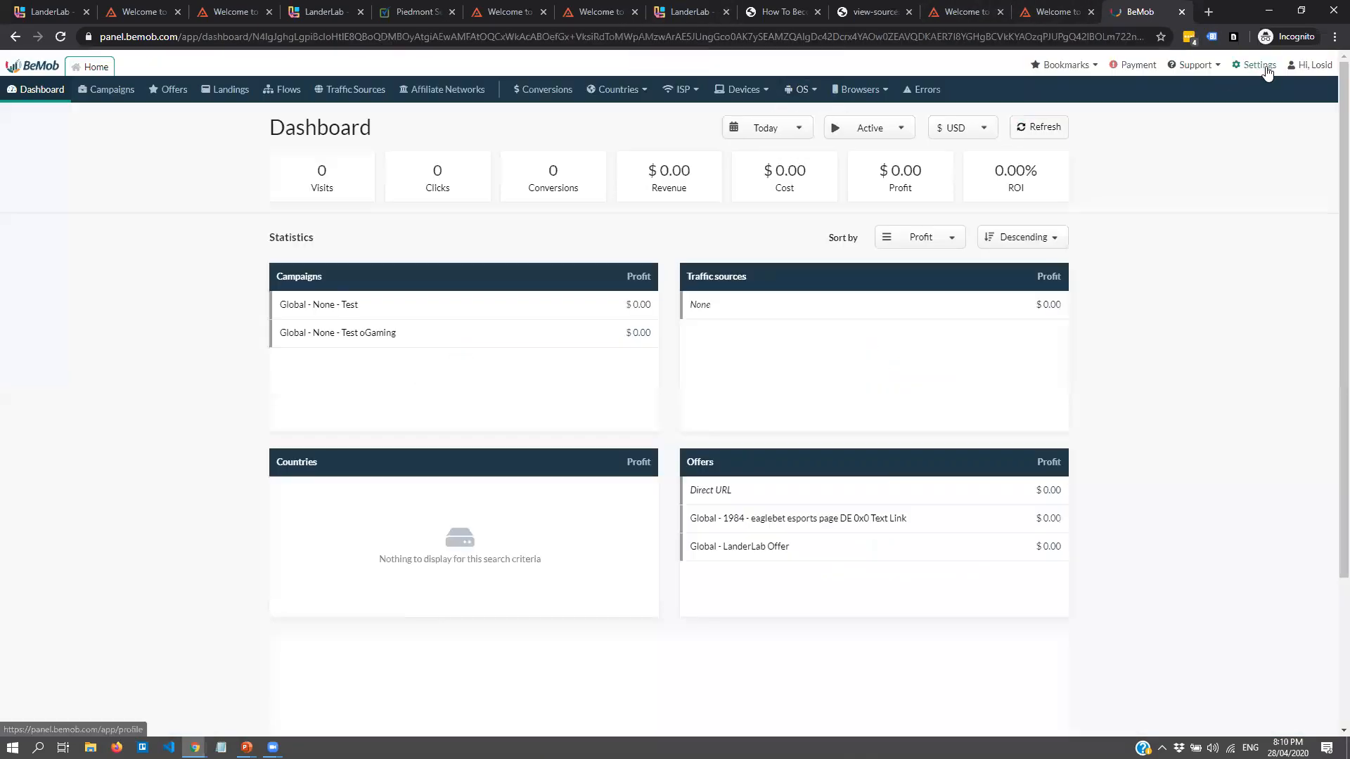
# - Copy the landing-page Click URL from the Tracking URLs section of the BeMob settings
pyautogui.click(1258, 65)
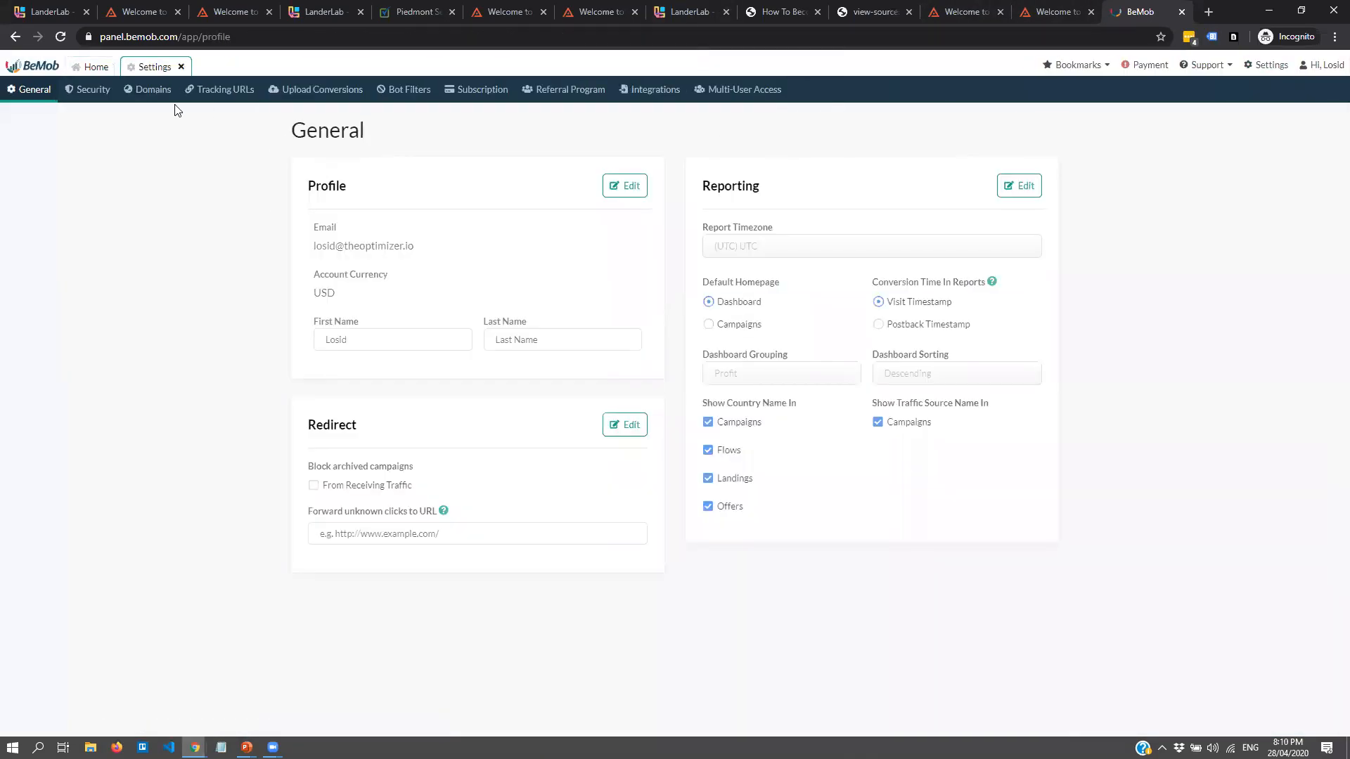
pyautogui.click(191, 89)
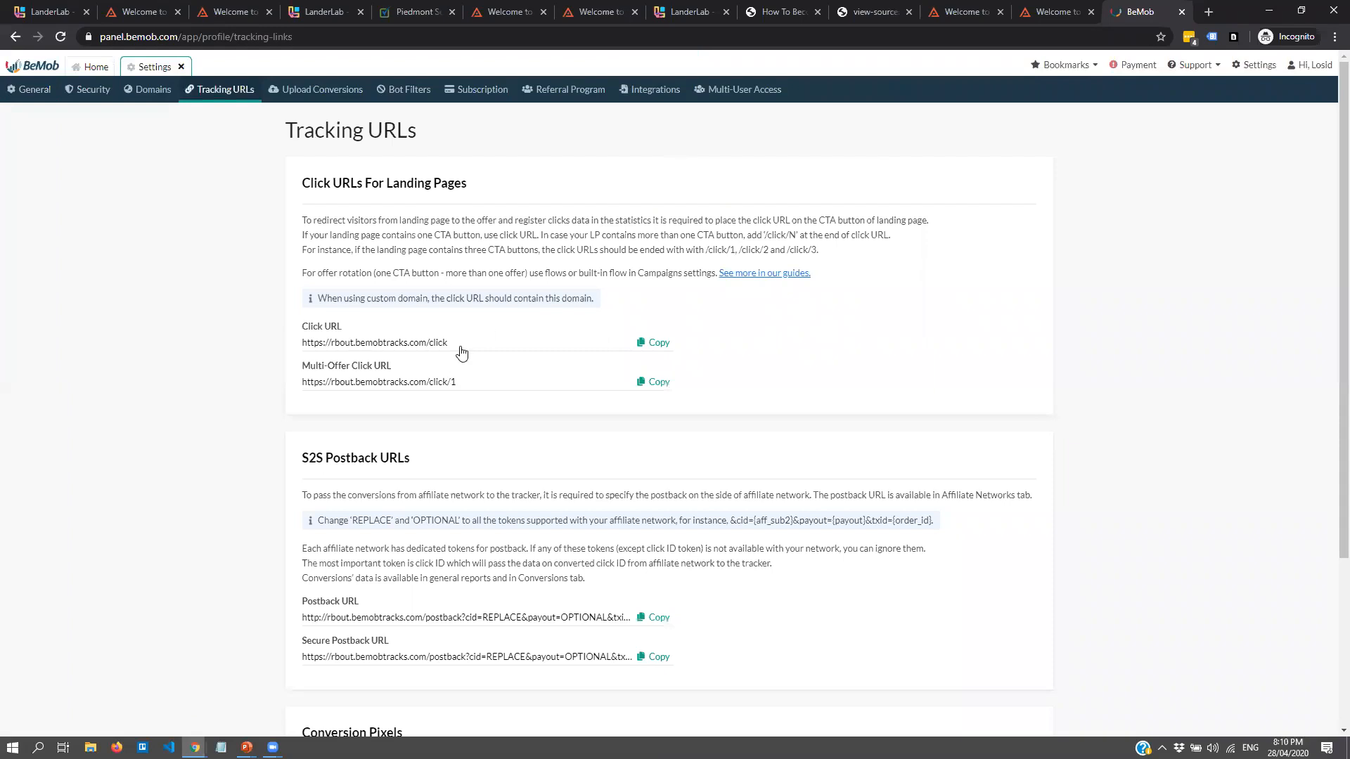
pyautogui.click(653, 342)
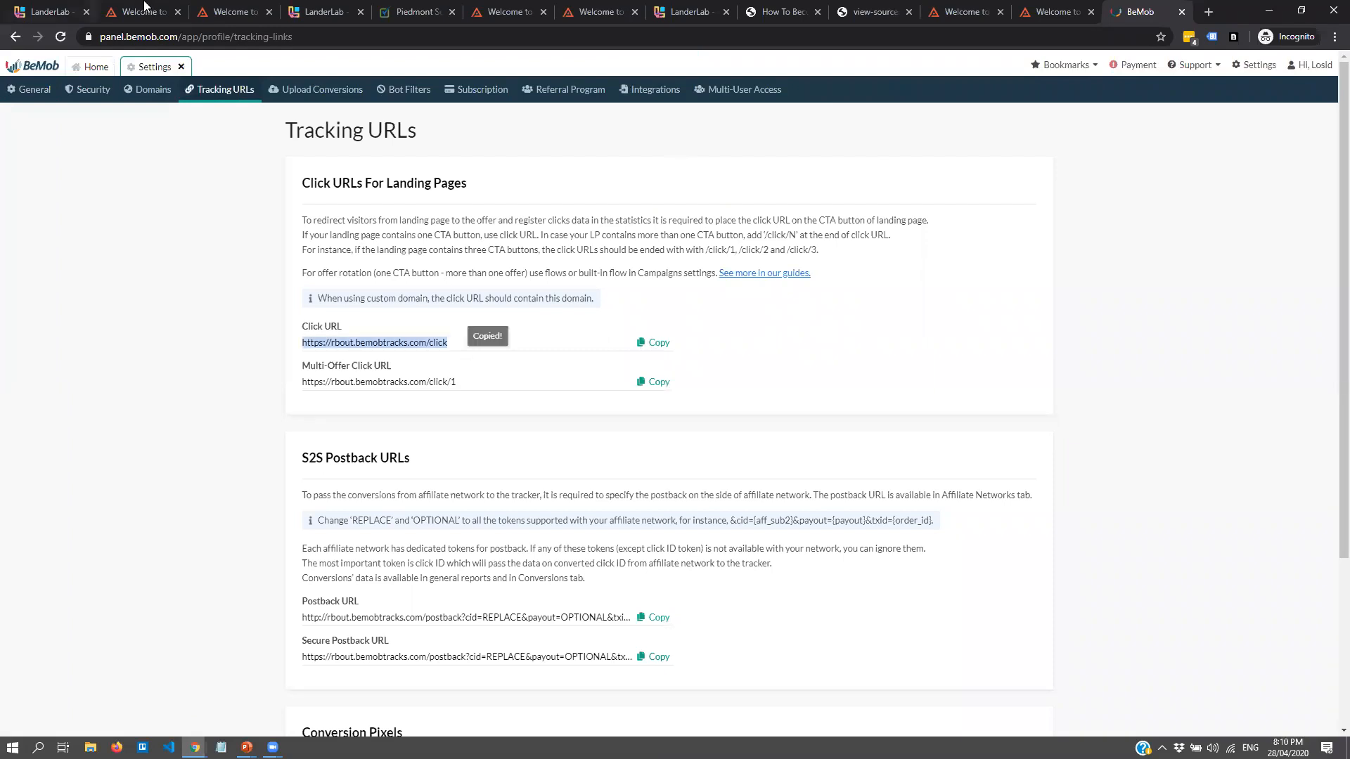
pyautogui.click(322, 12)
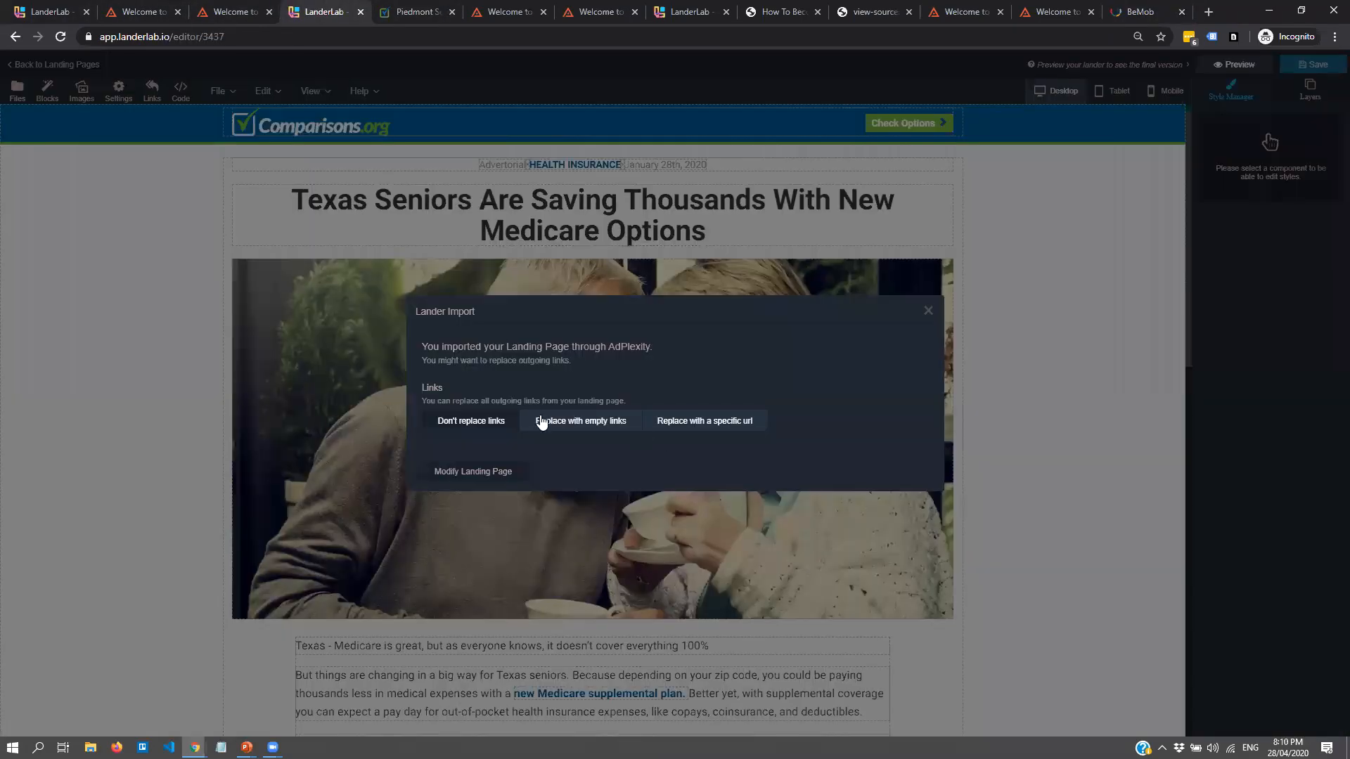
pyautogui.click(708, 431)
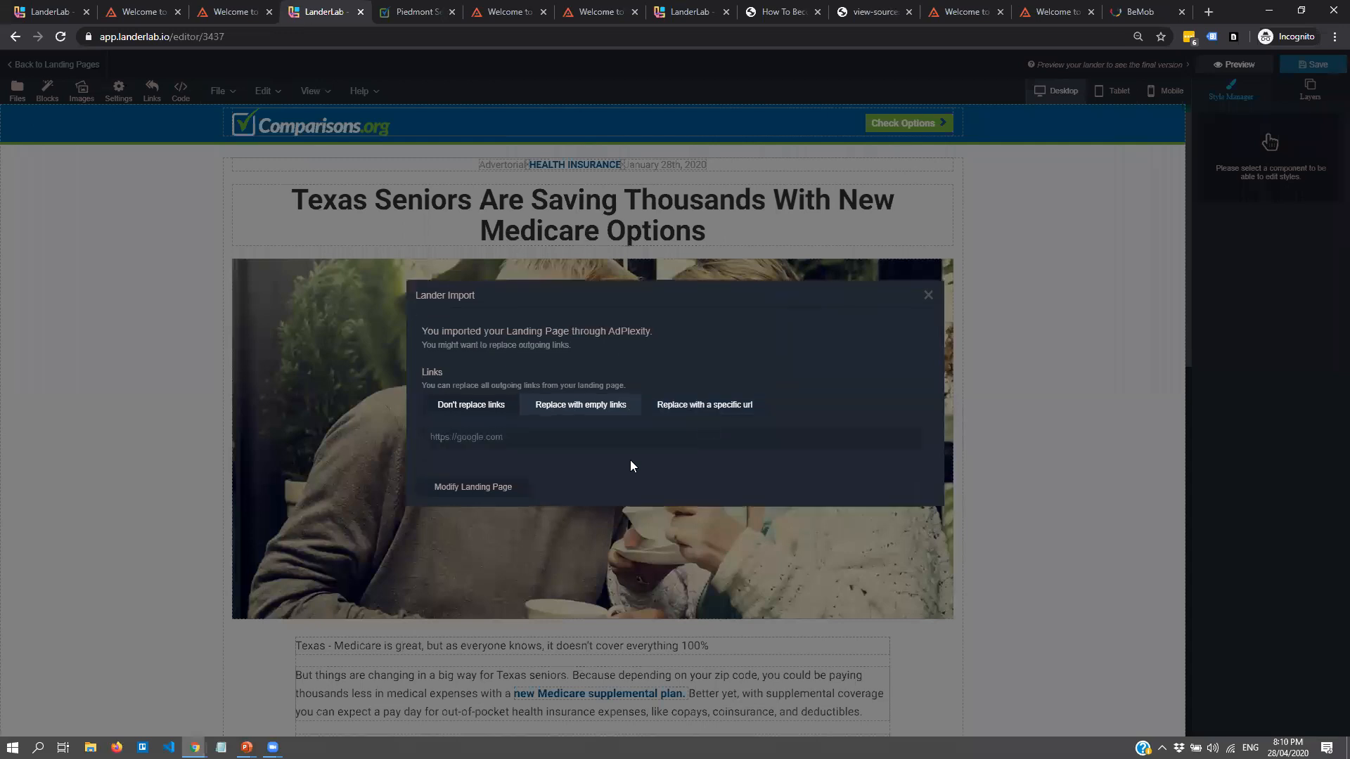
pyautogui.click(484, 436)
pyautogui.hotkey('ctrl', 'v')
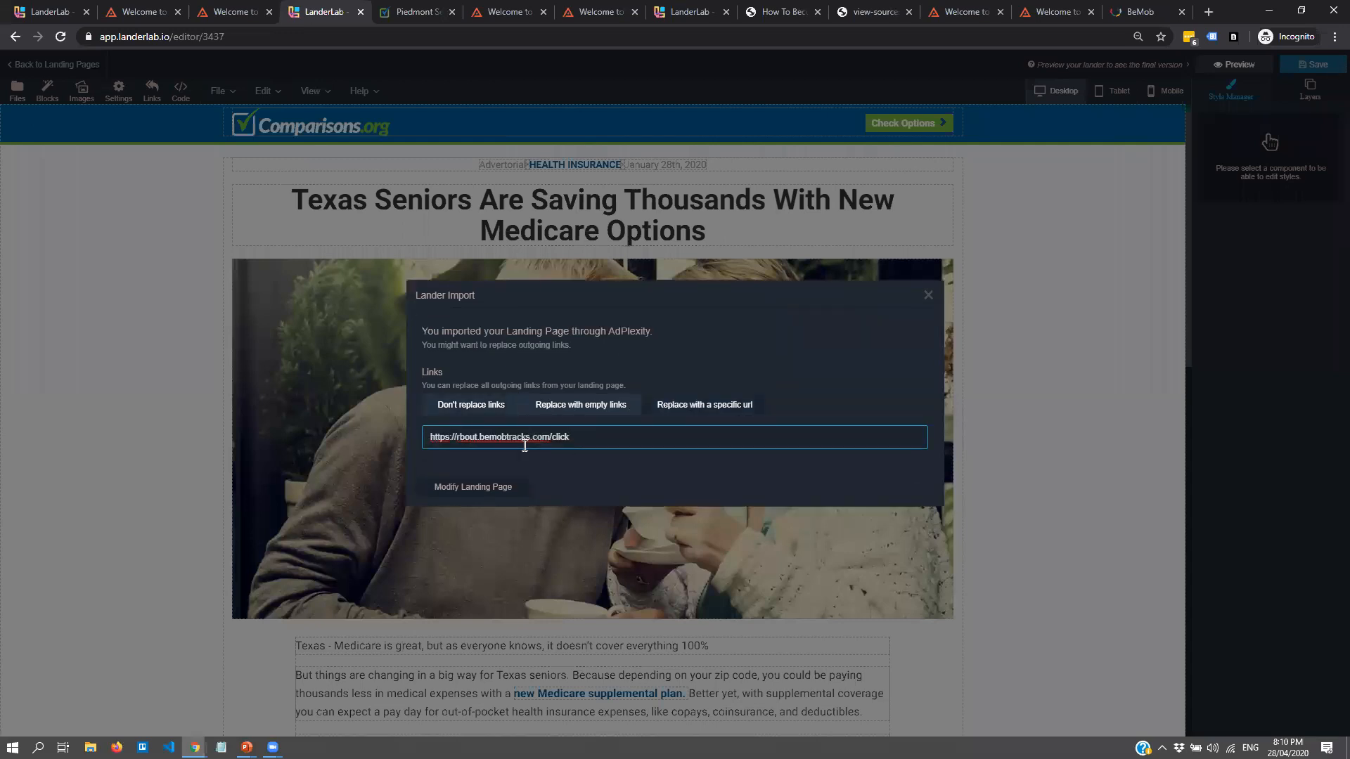
pyautogui.moveTo(567, 436); pyautogui.dragTo(381, 429)
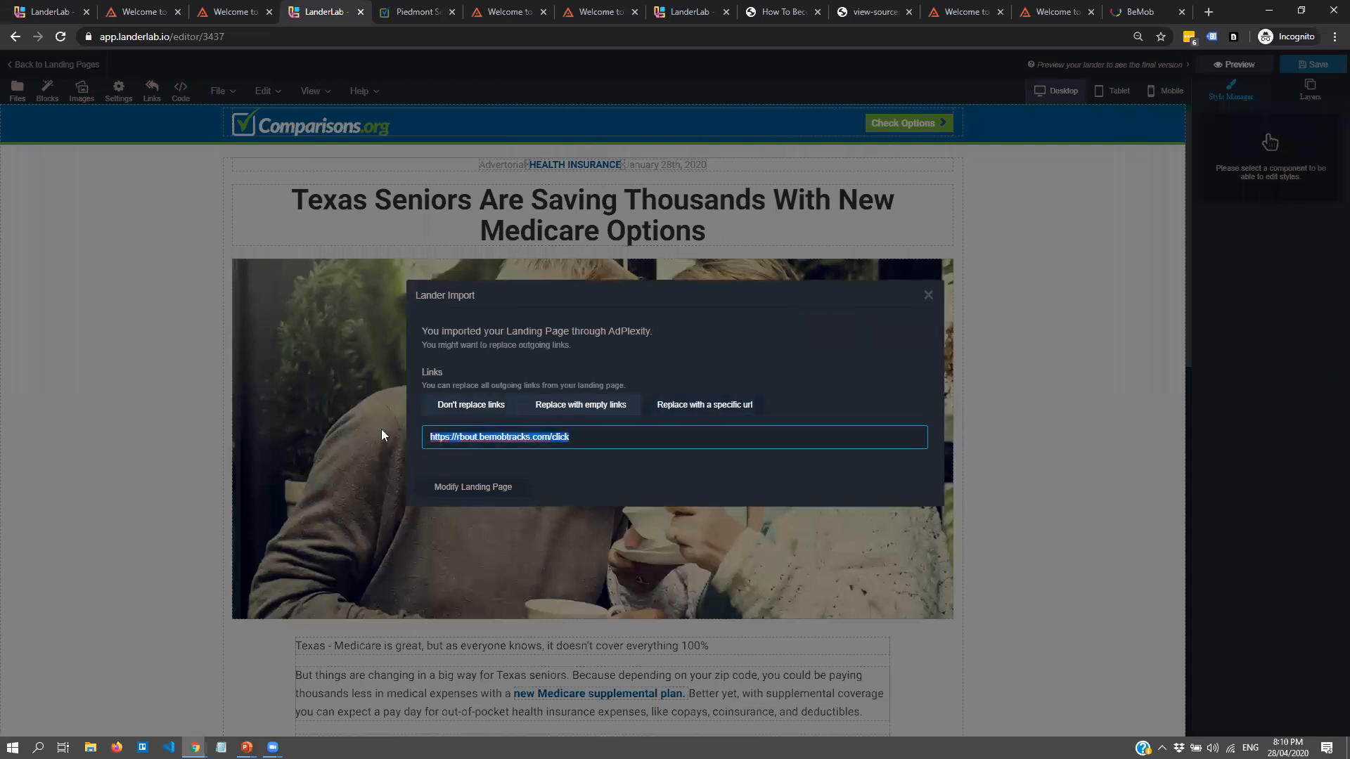
pyautogui.click(475, 489)
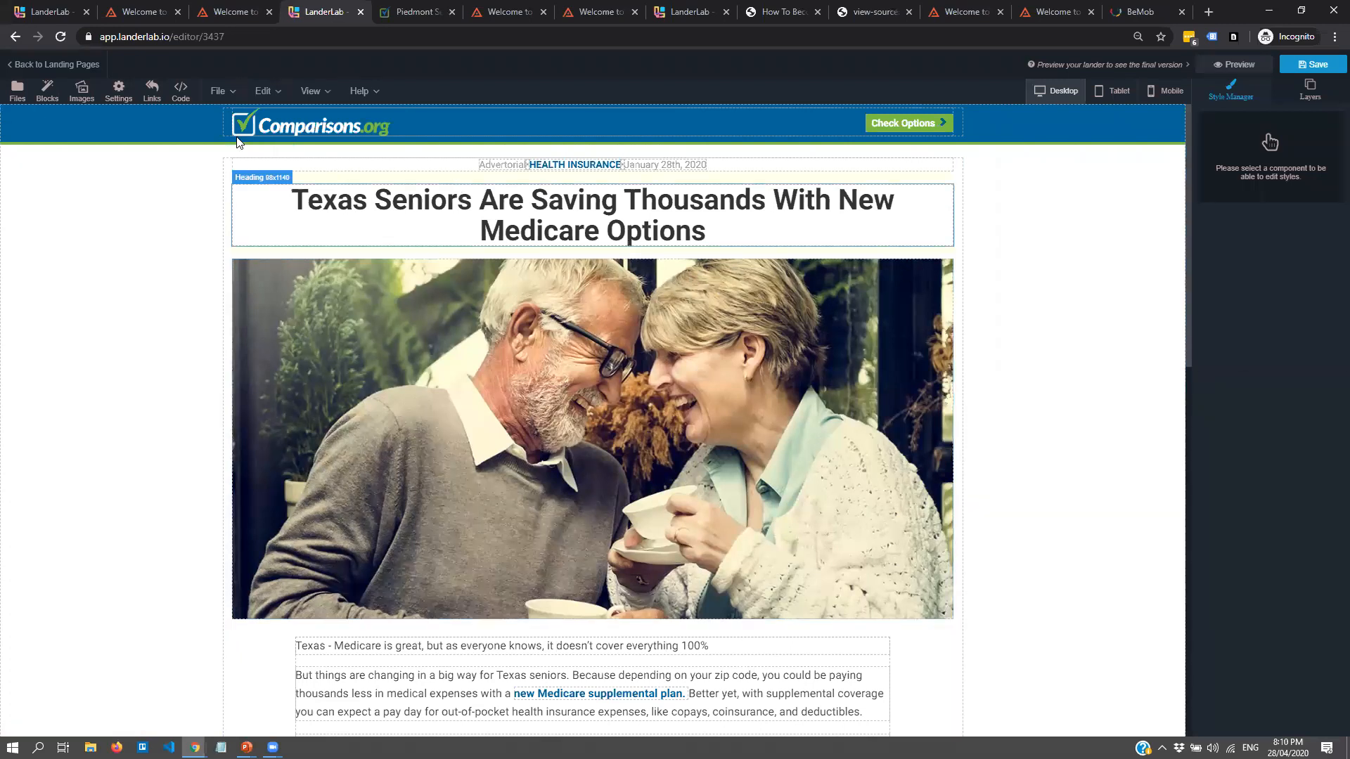
# - Examine the "Texas" wording in the lander's headline and article text
pyautogui.click(242, 186)
pyautogui.click(222, 92)
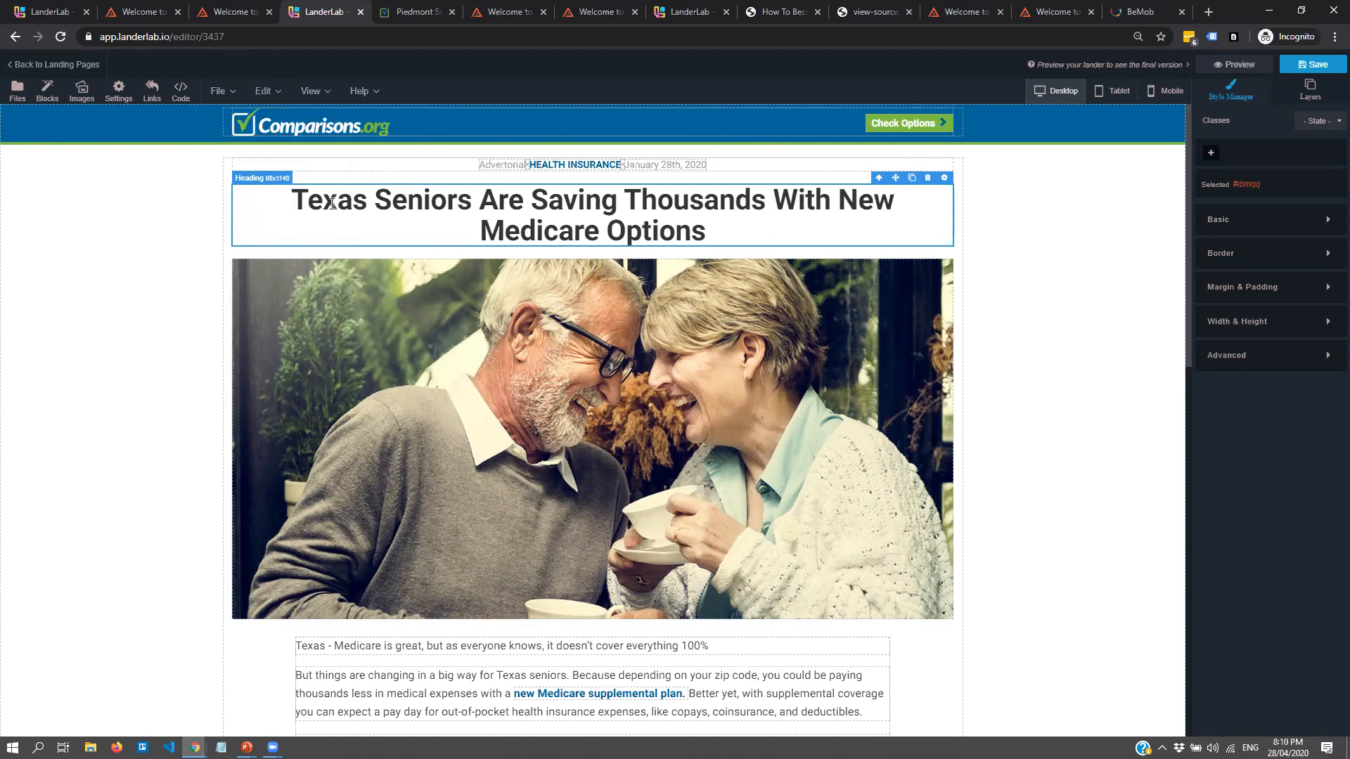
pyautogui.moveTo(291, 200); pyautogui.dragTo(367, 201)
pyautogui.scroll(-4, 319, 368)
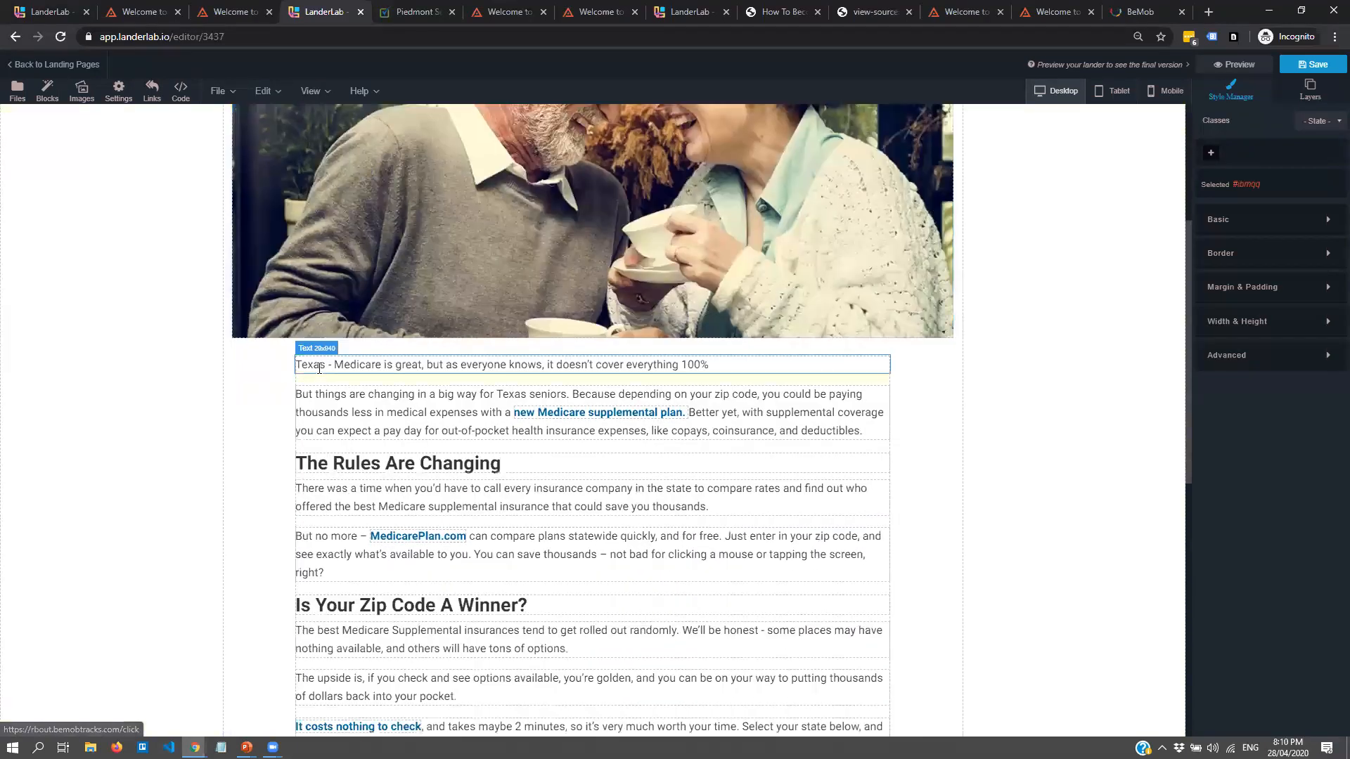
pyautogui.scroll(4, 319, 369)
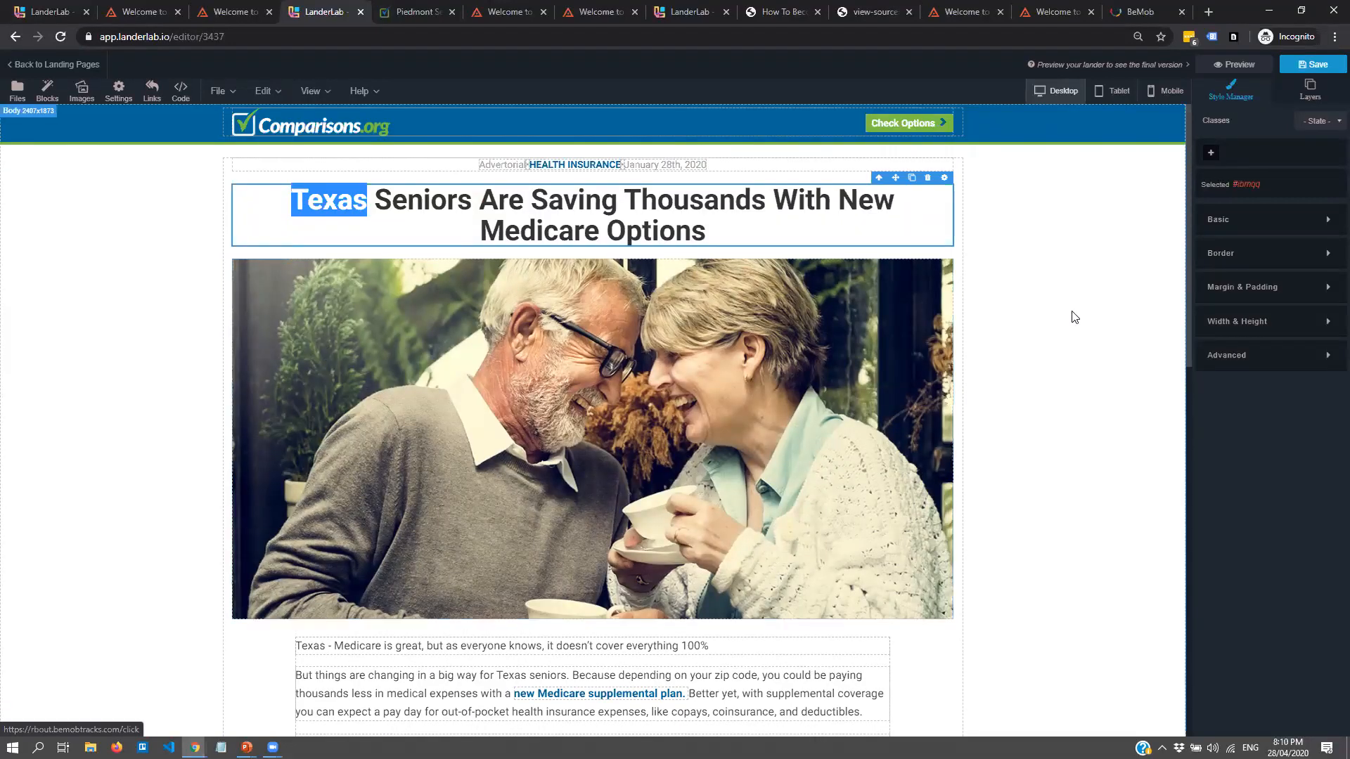
pyautogui.click(1001, 329)
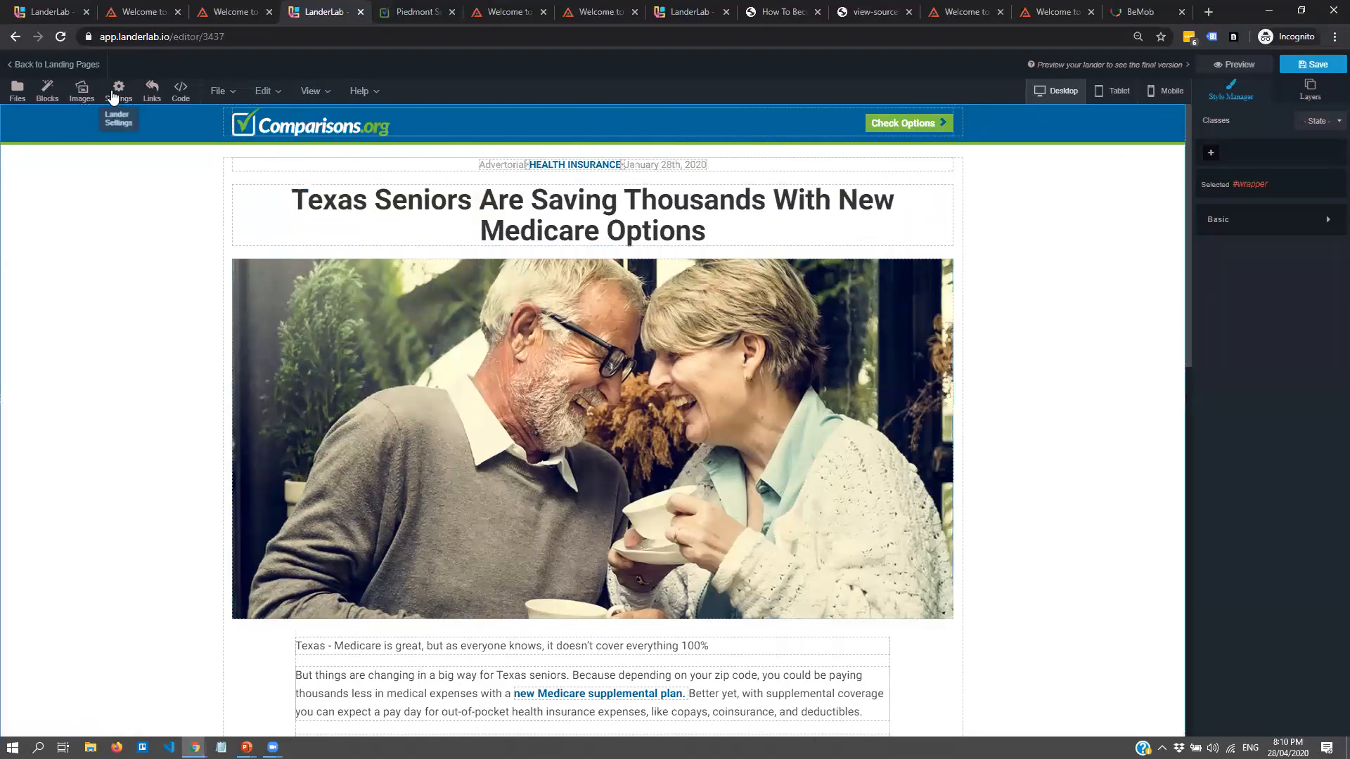
# - Open the lander's HTML in the enlarged code editor and review the scripts in the head section
pyautogui.click(181, 90)
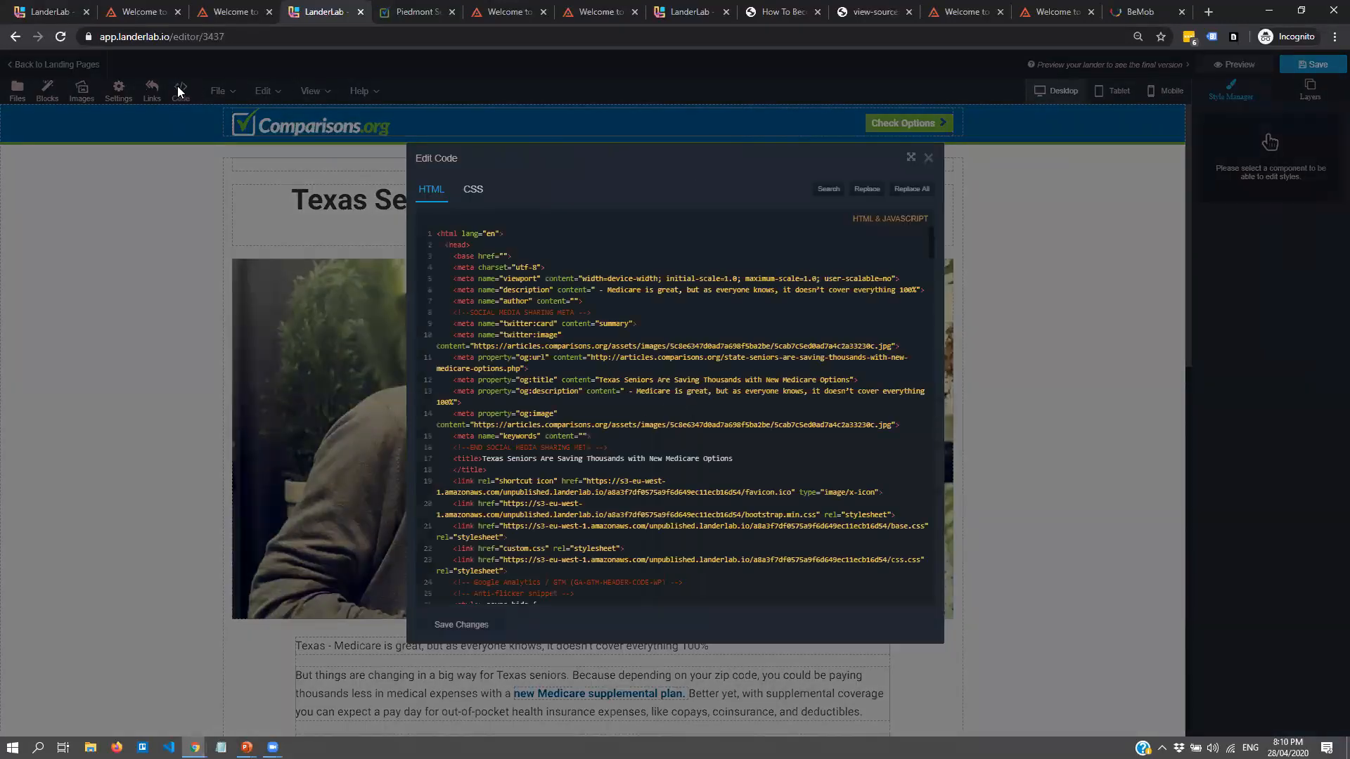
pyautogui.click(911, 158)
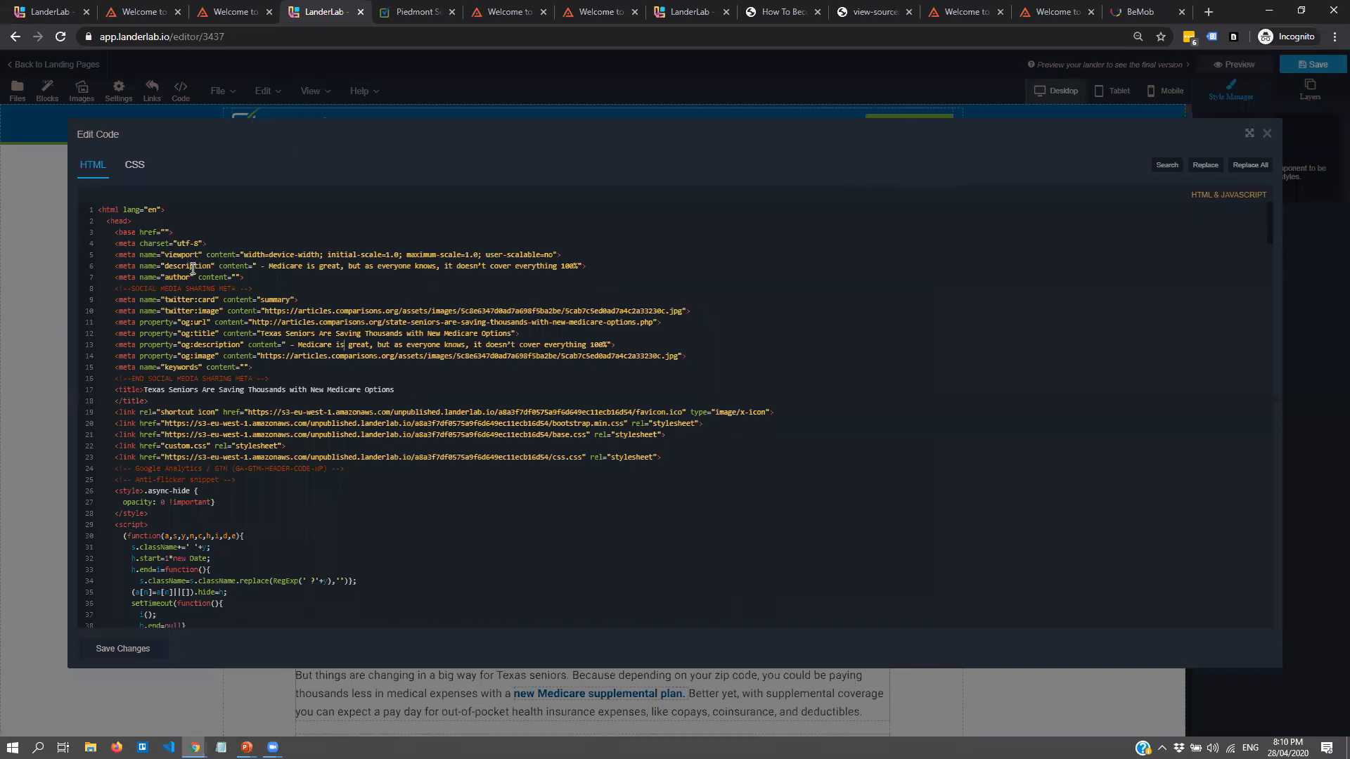
pyautogui.click(310, 378)
pyautogui.scroll(-2, 358, 431)
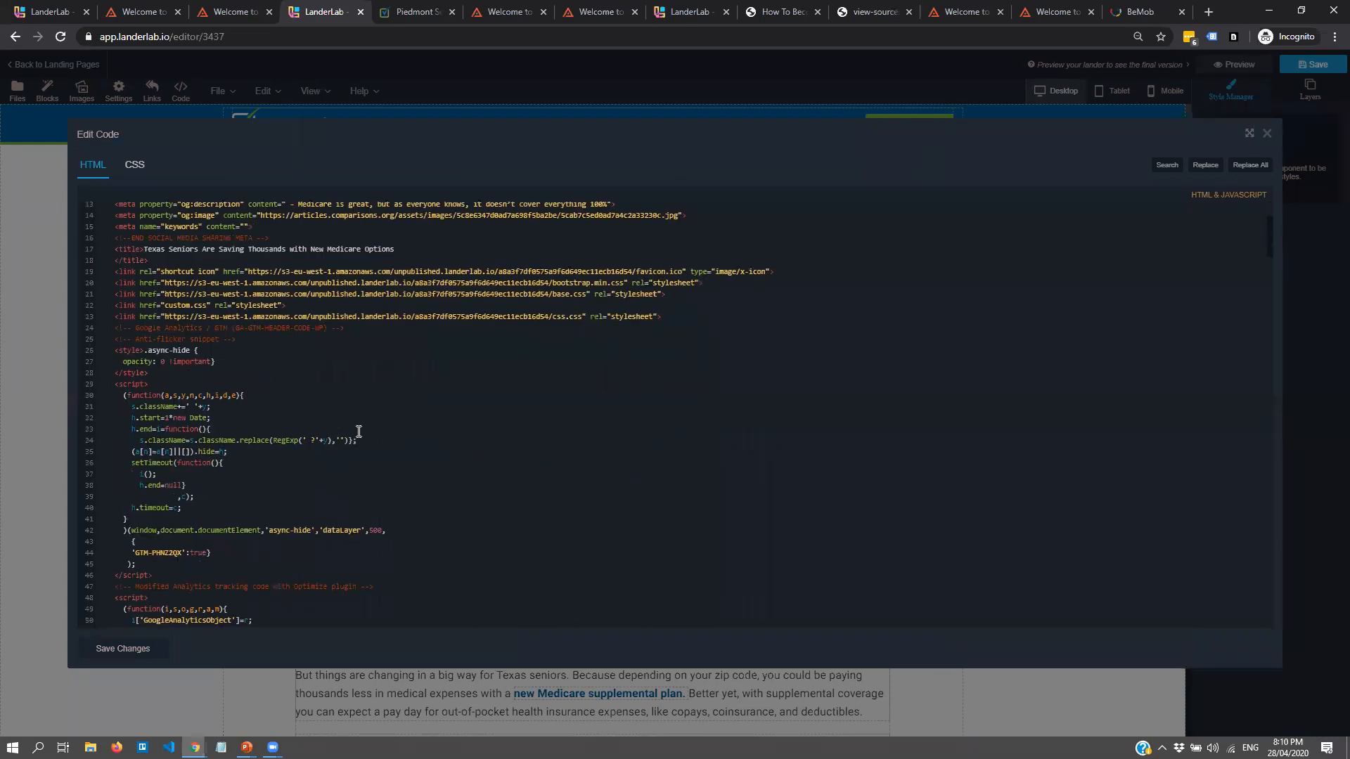
pyautogui.click(251, 463)
pyautogui.scroll(-1, 226, 425)
pyautogui.scroll(-4, 227, 425)
pyautogui.scroll(2, 198, 431)
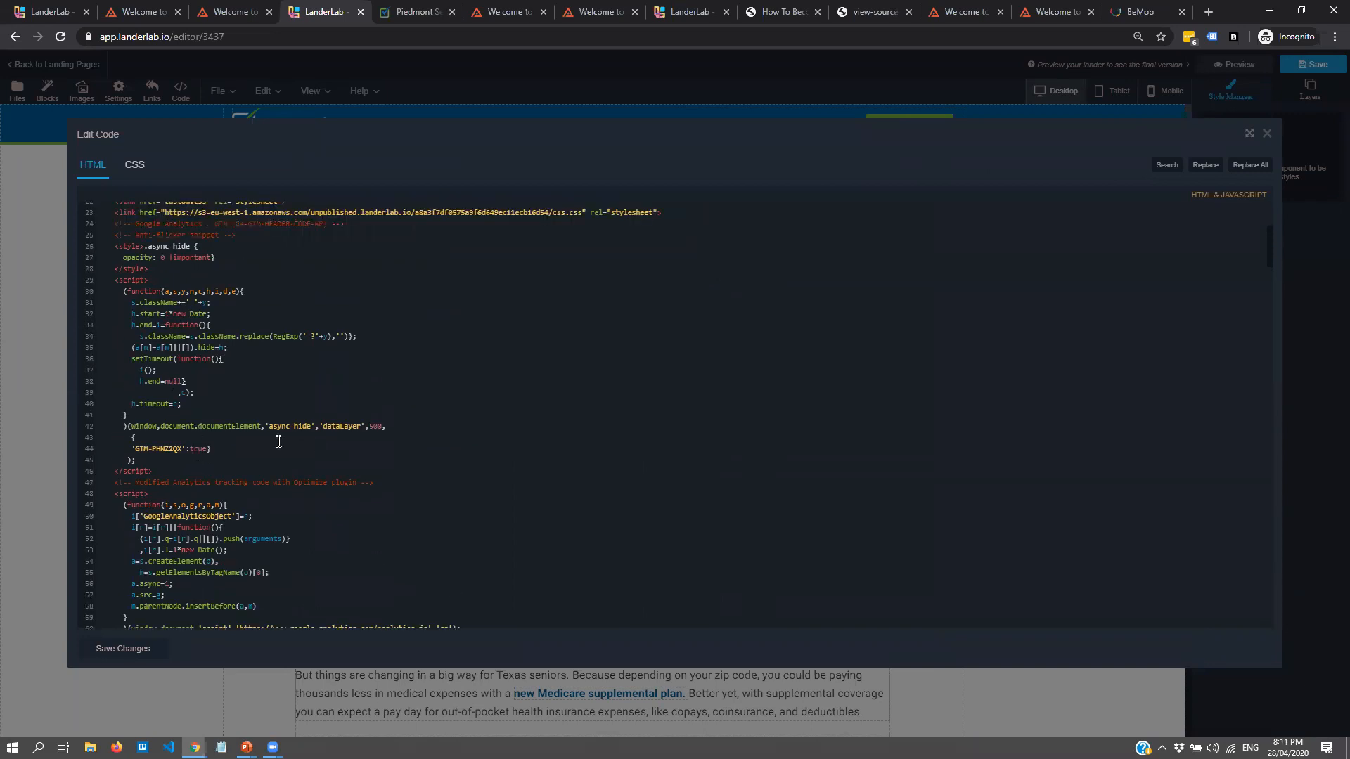
# - Delete the async-hide Google Tag Manager script block that follows the anti-flicker style
pyautogui.moveTo(115, 313); pyautogui.dragTo(184, 483)
pyautogui.click(149, 483)
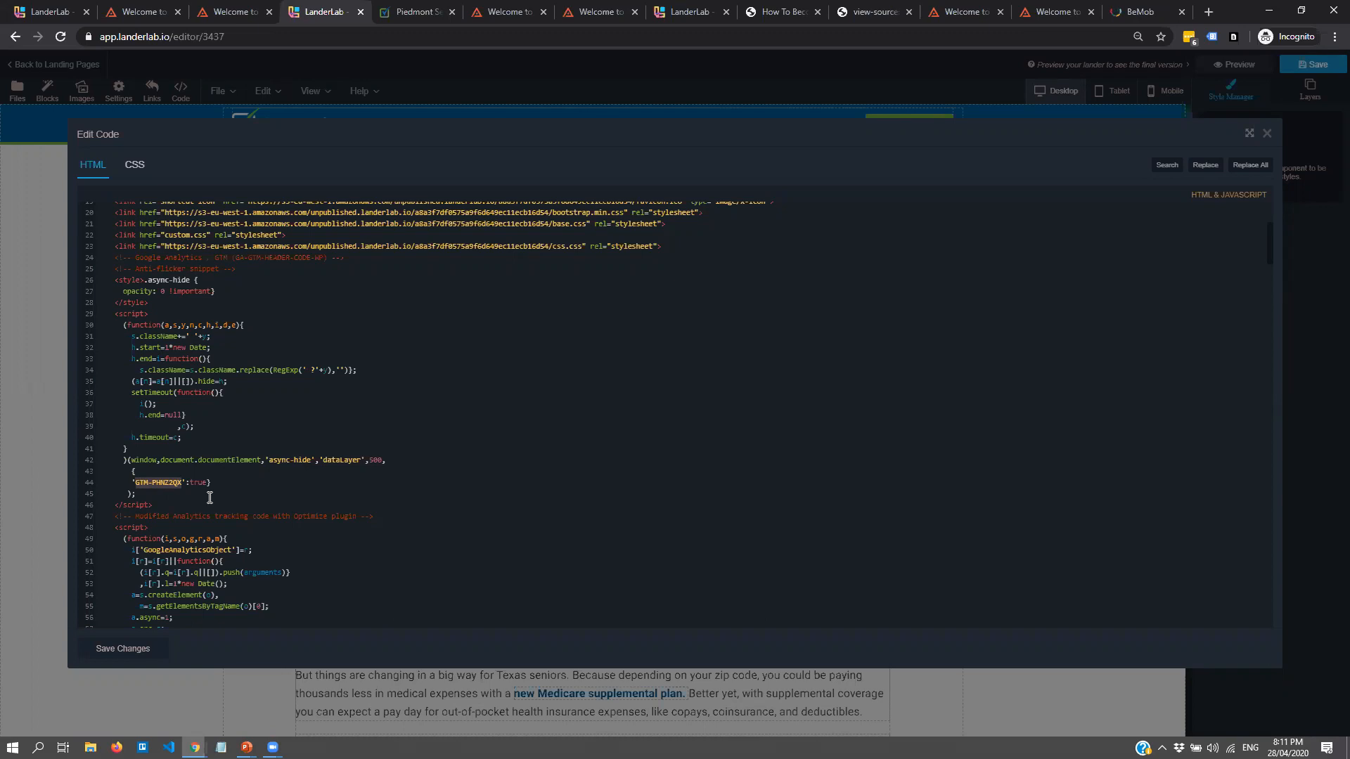
pyautogui.click(182, 503)
pyautogui.moveTo(183, 503); pyautogui.dragTo(43, 316)
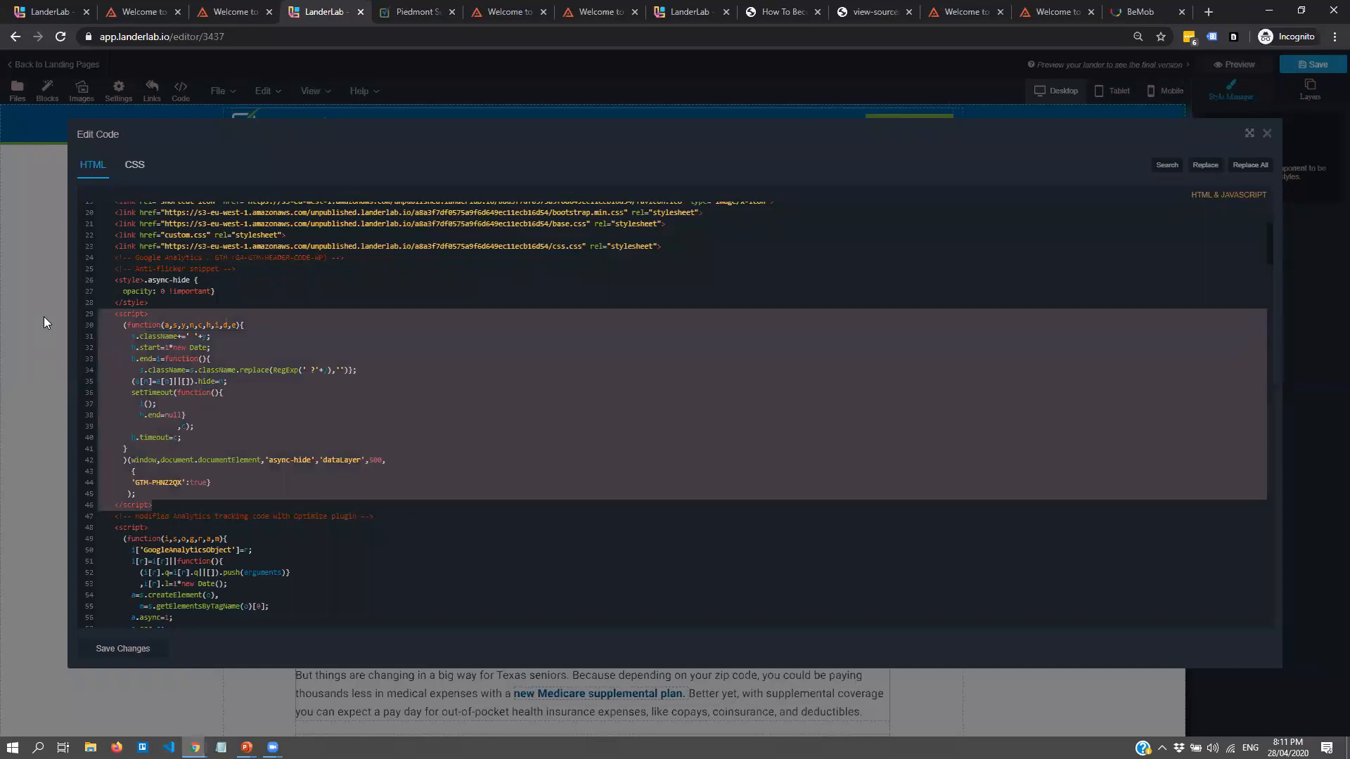
pyautogui.press('BackSpace')
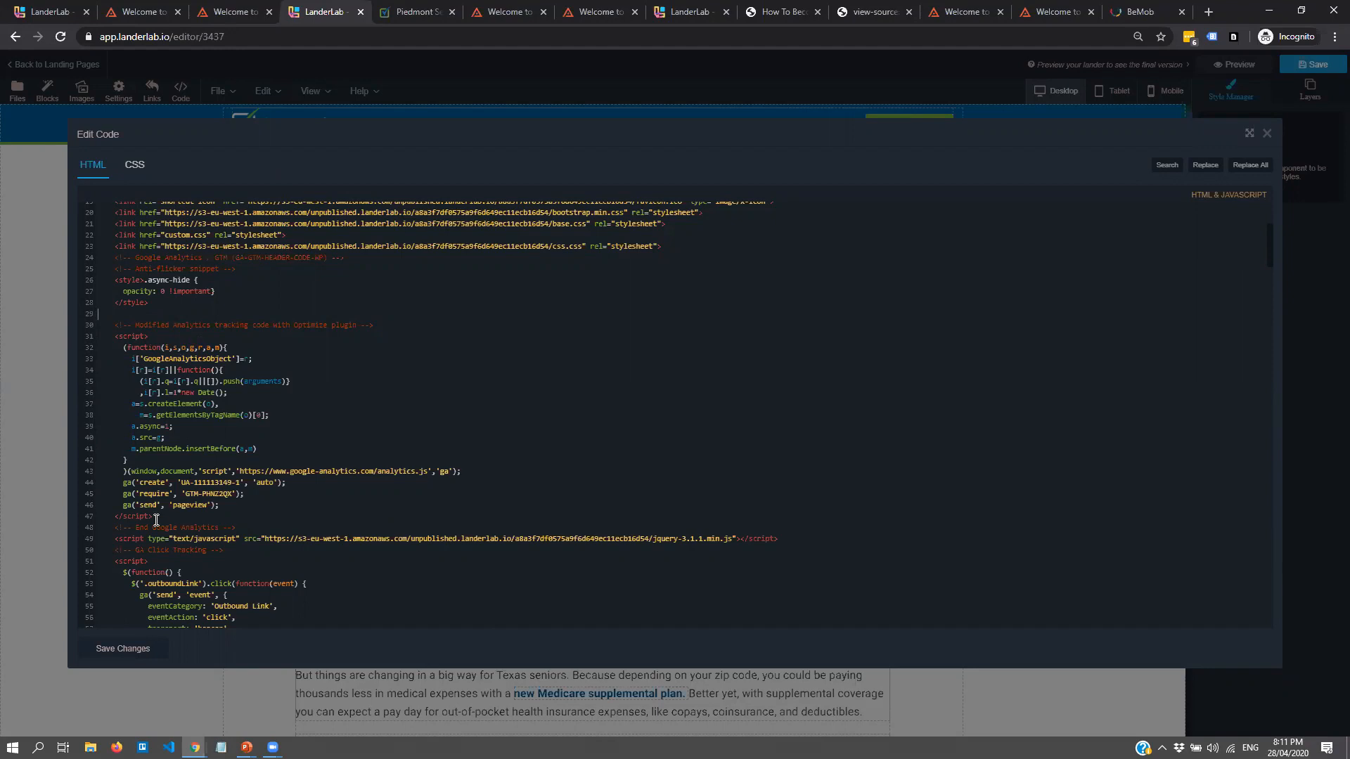
# - Delete the "Modified Analytics tracking code with Optimize plugin" comment together with its Google Analytics script
pyautogui.moveTo(150, 509); pyautogui.dragTo(118, 394)
pyautogui.click(206, 513)
pyautogui.moveTo(169, 515); pyautogui.dragTo(85, 326)
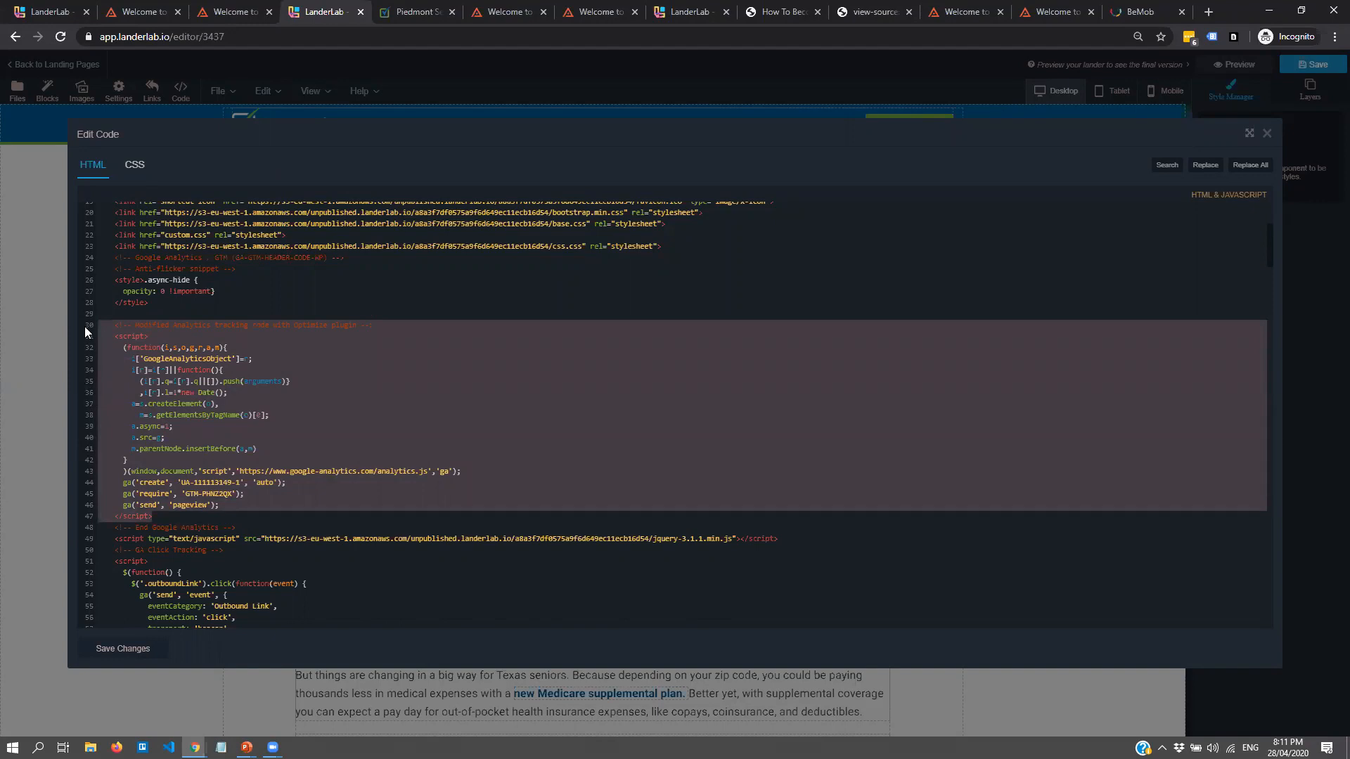
pyautogui.press('Delete')
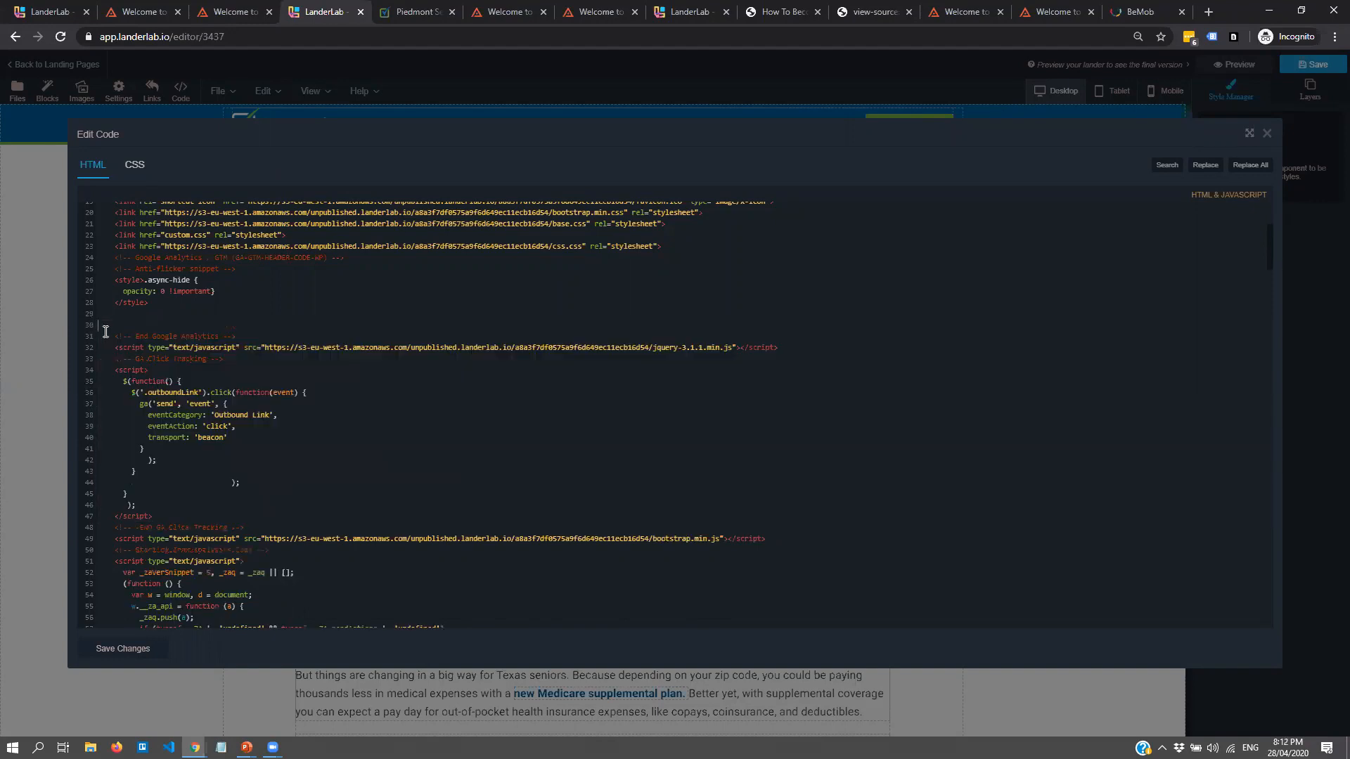
# - Delete the opening Google Analytics and anti-flicker comments along with the .async-hide style block
pyautogui.click(156, 270)
pyautogui.moveTo(235, 269); pyautogui.dragTo(125, 269)
pyautogui.moveTo(170, 313); pyautogui.dragTo(95, 264)
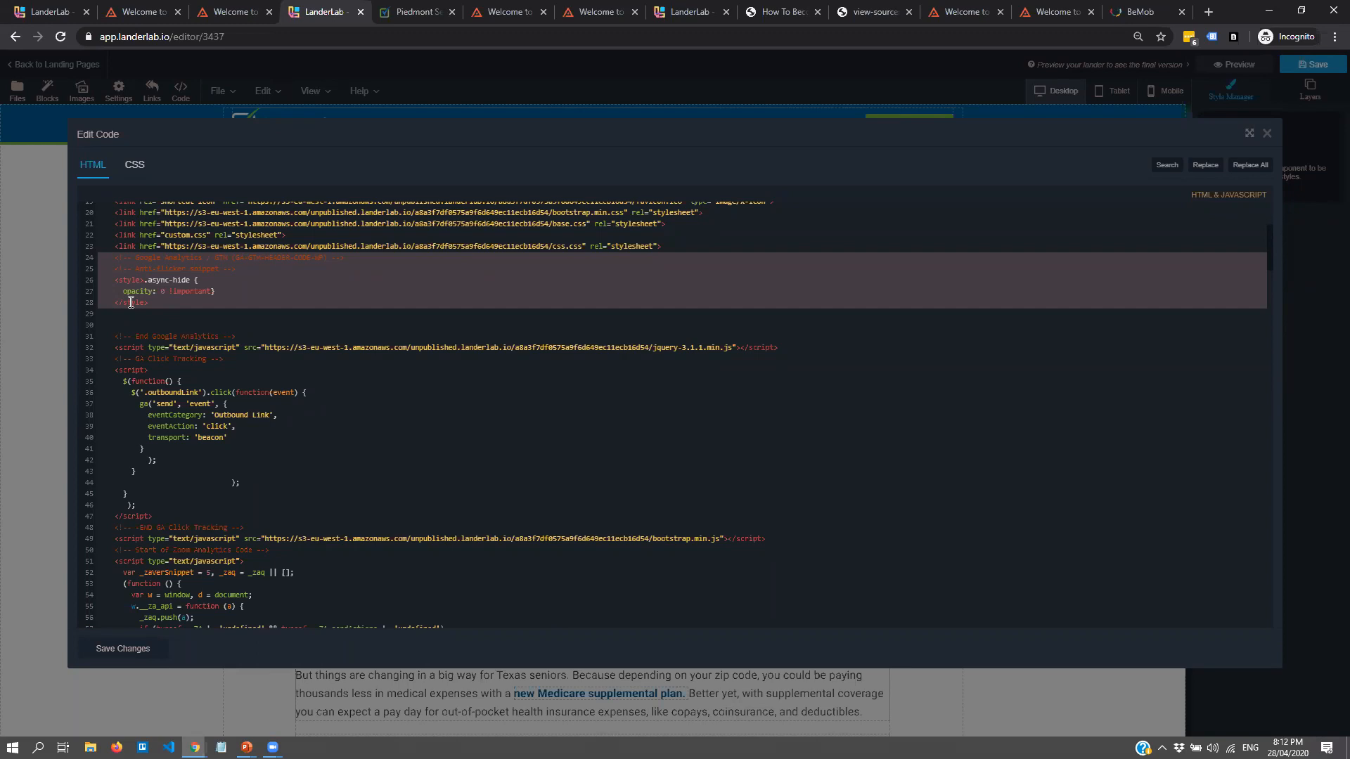
pyautogui.press('BackSpace')
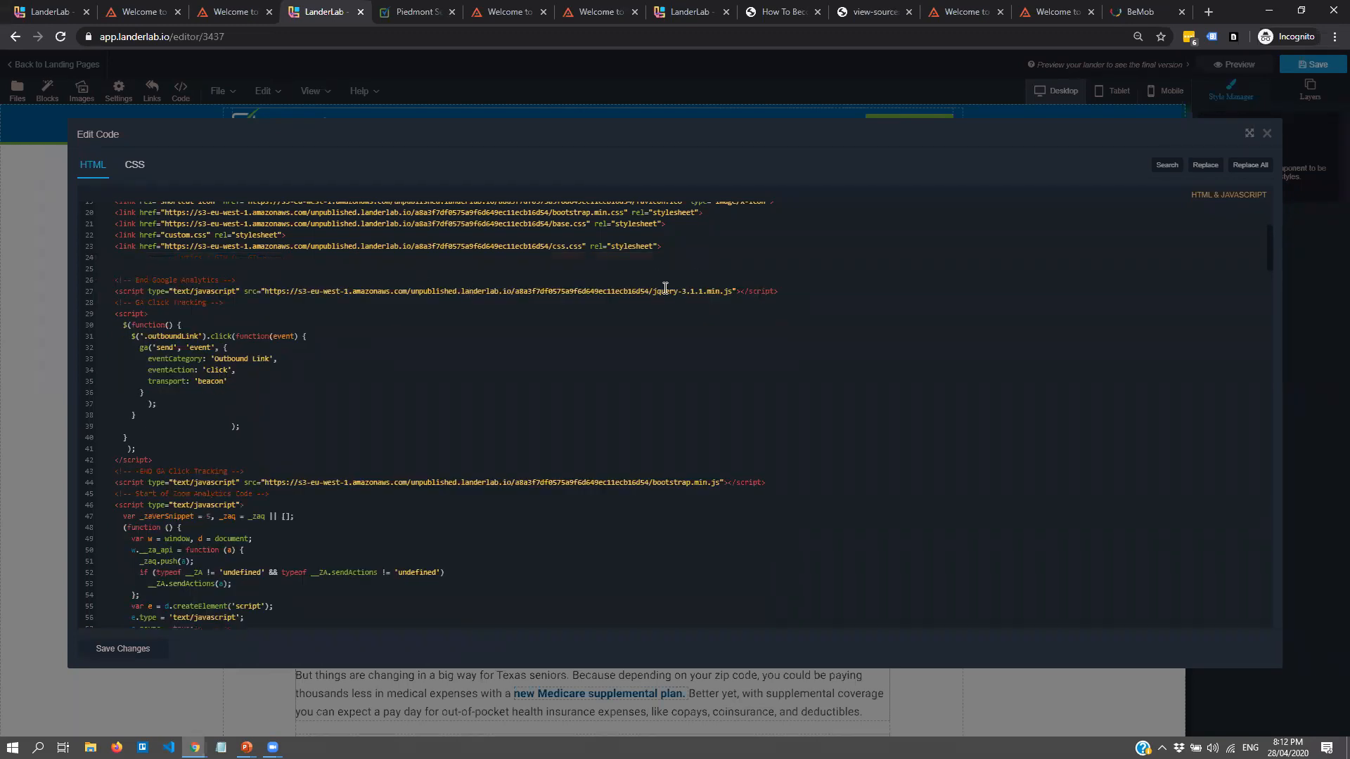
# - Copy "jquery-3.1.1" from the jQuery script source and search Google in a new tab for "jquery-3.1.1 cdn"
pyautogui.moveTo(653, 291); pyautogui.dragTo(703, 291)
pyautogui.hotkey('ctrl', 'c')
pyautogui.click(715, 291)
pyautogui.click(1209, 12)
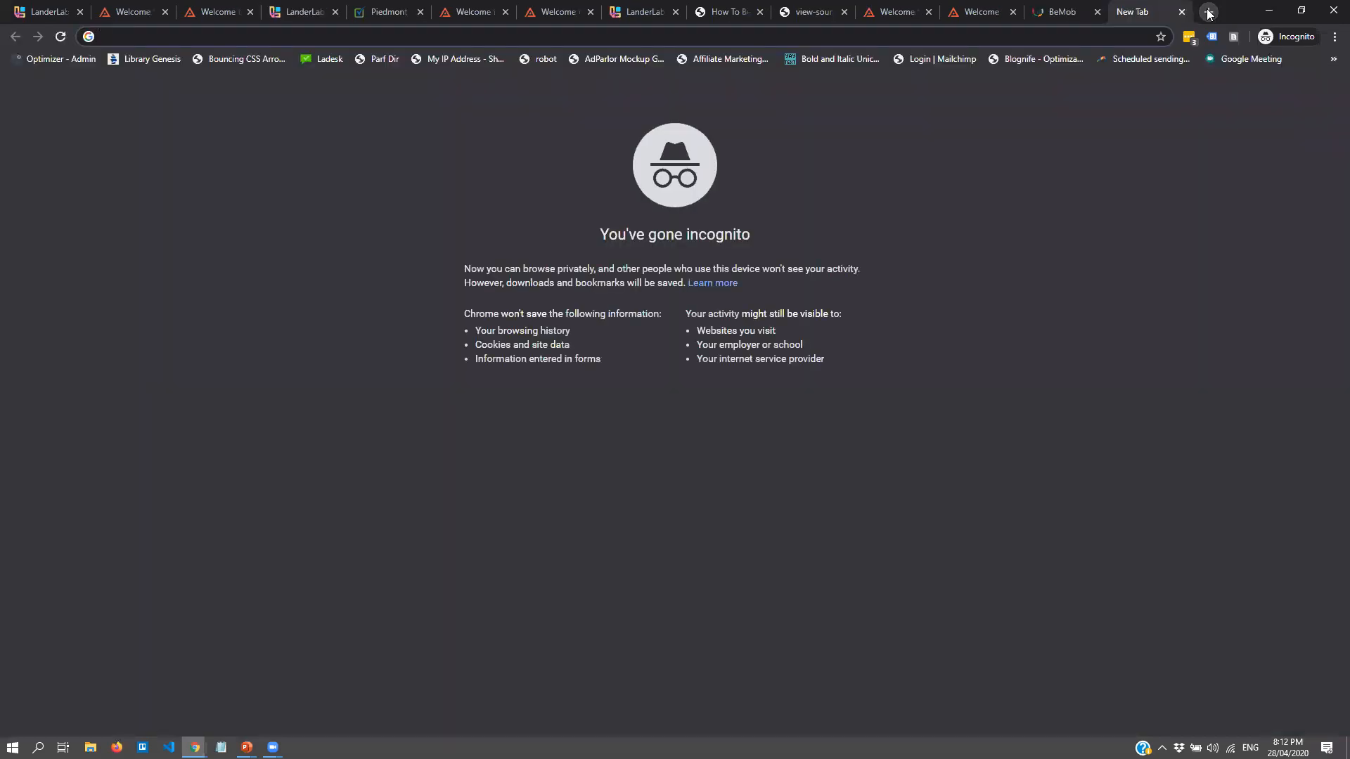
pyautogui.hotkey('ctrl', 'v')
pyautogui.write('cdn')
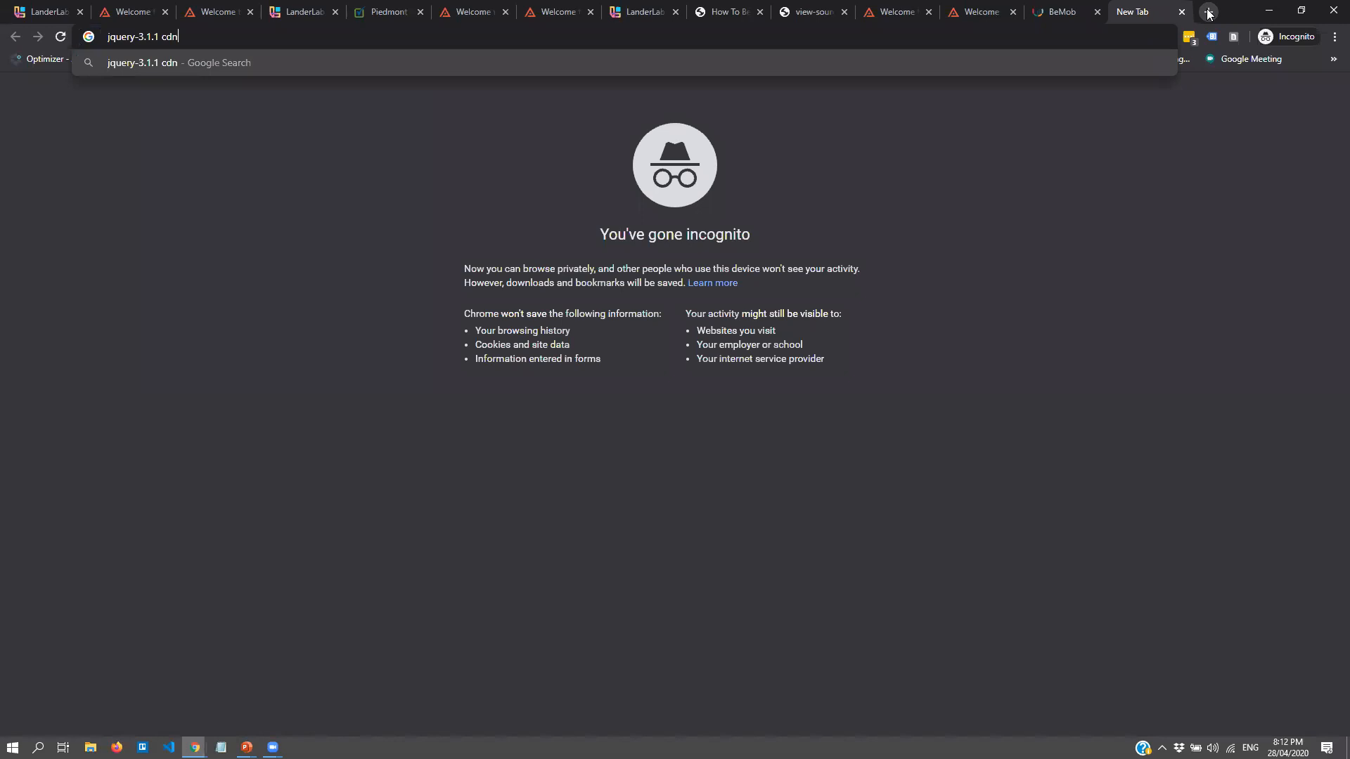
pyautogui.press('Return')
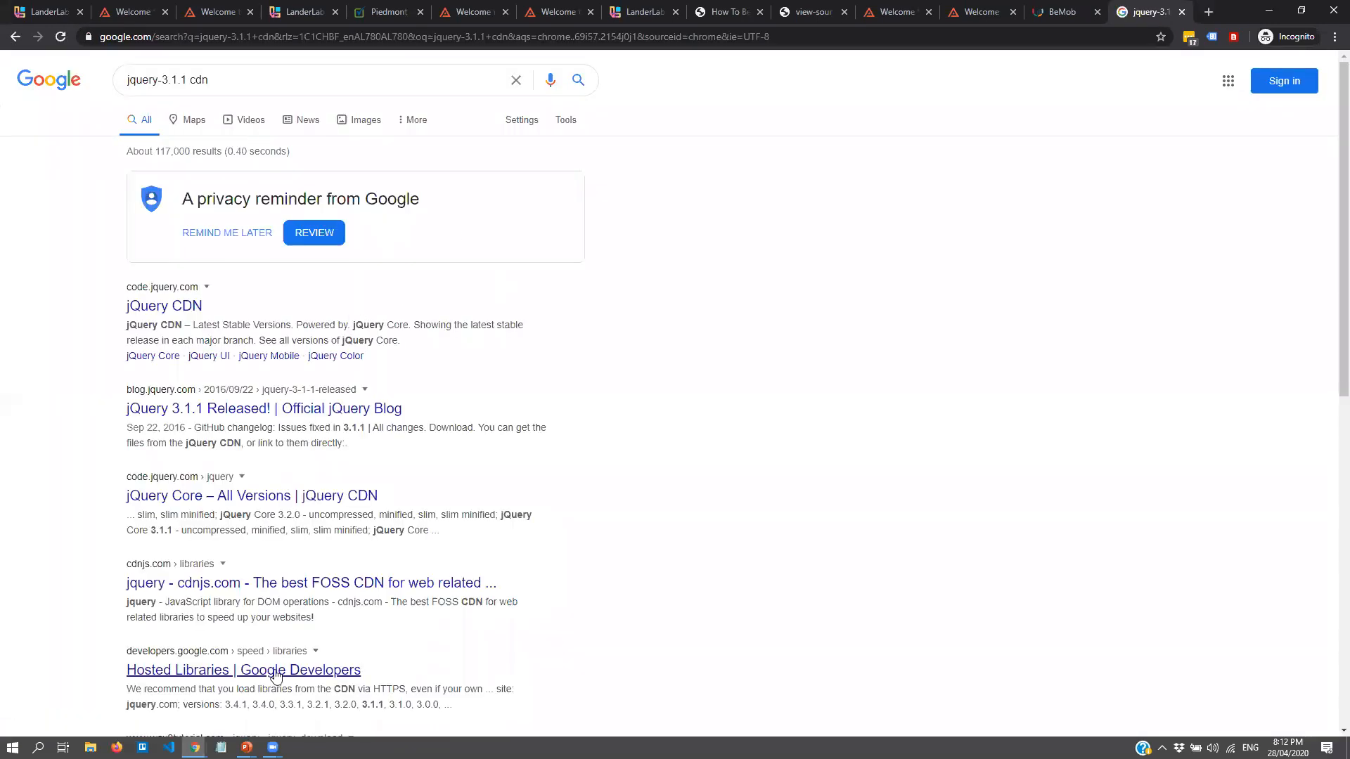
# - Open the Google Developers Hosted Libraries result in a new tab and copy its jQuery 3.4.1 script snippet
pyautogui.middleClick(233, 669)
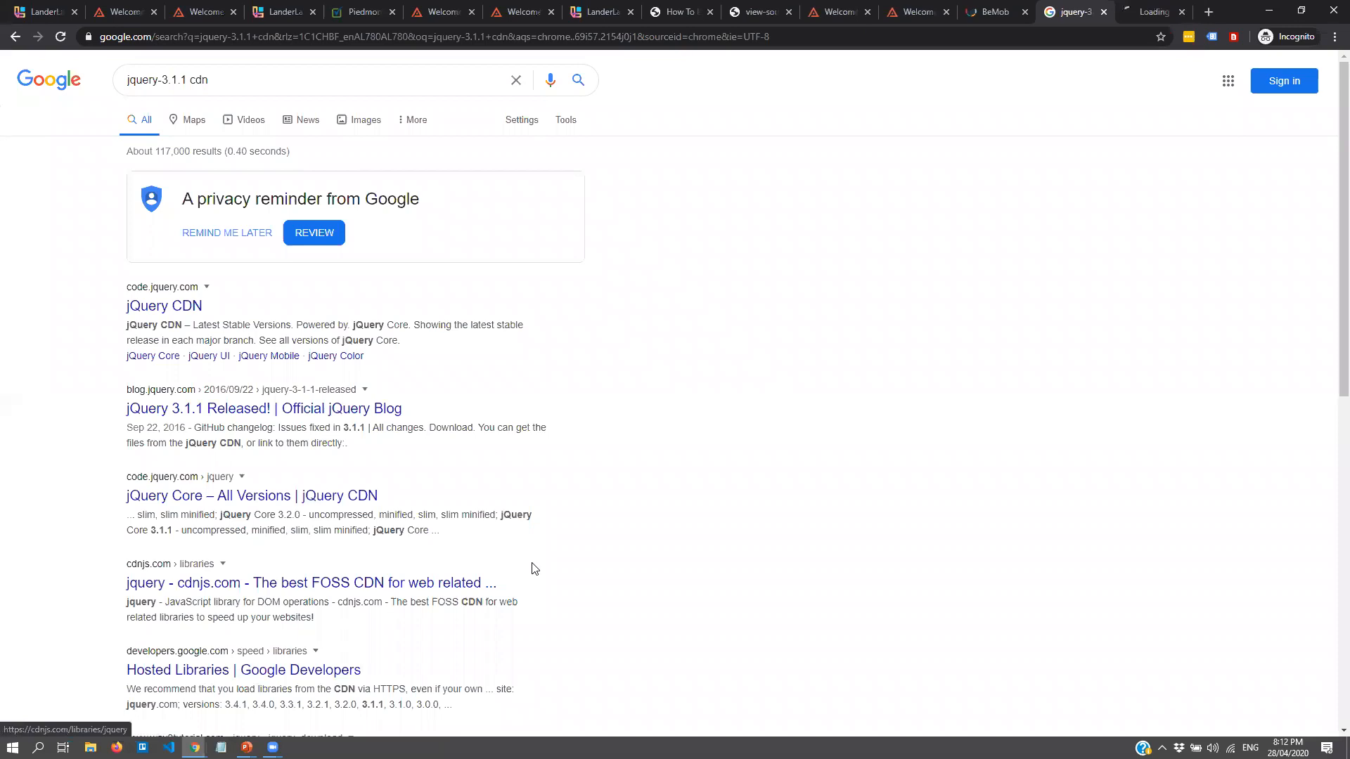
pyautogui.click(1153, 11)
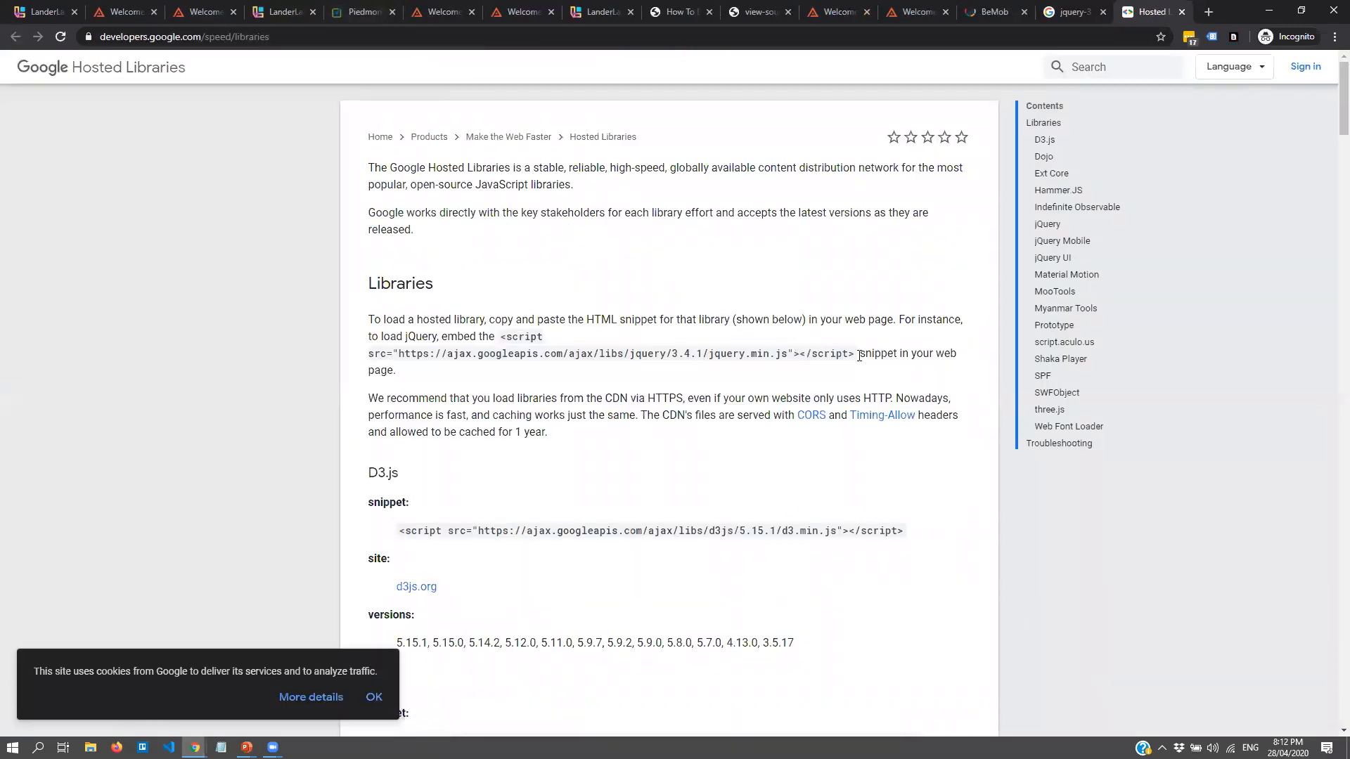
pyautogui.moveTo(855, 353); pyautogui.dragTo(498, 338)
pyautogui.hotkey('ctrl', 'c')
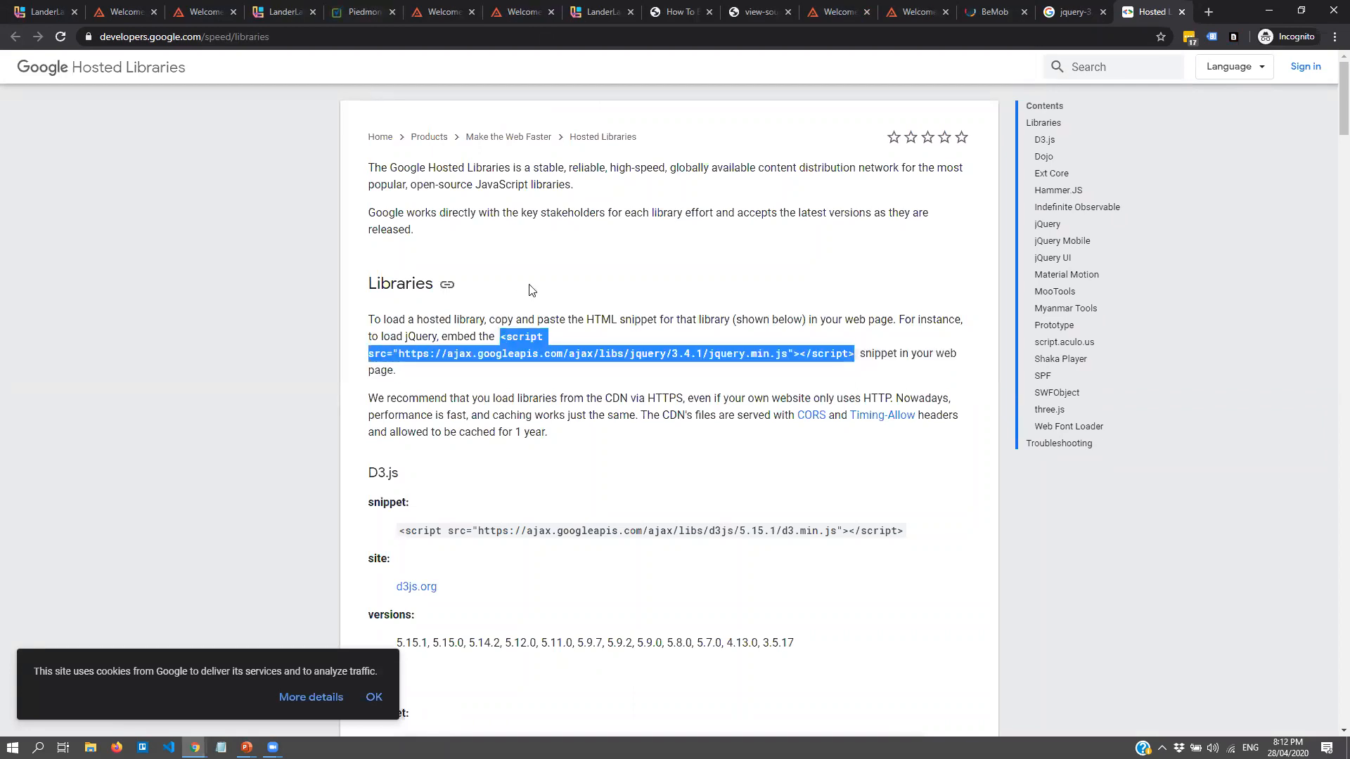
# - In the LanderLab code, replace the imported jquery-3.1.1.min.js script line with the copied Google-hosted jQuery 3.4.1 snippet
pyautogui.click(284, 12)
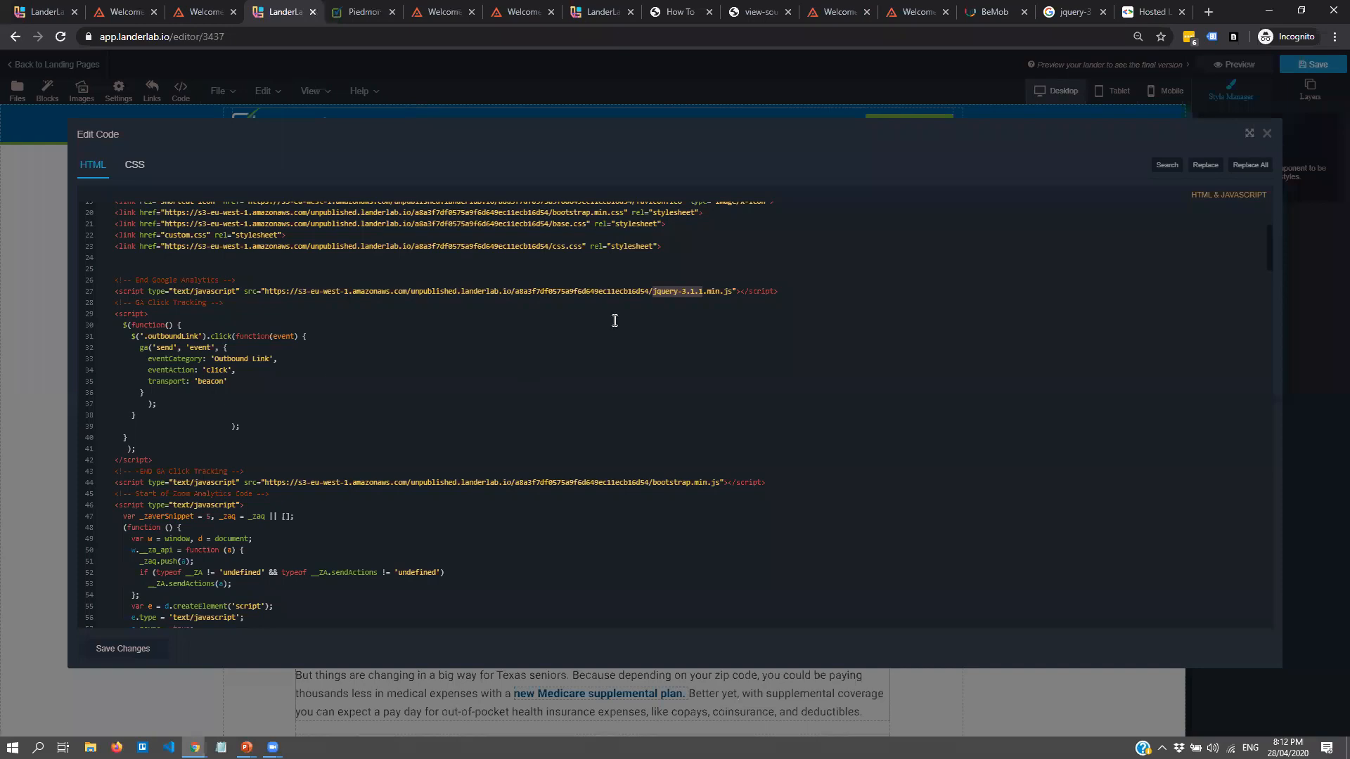
pyautogui.click(669, 289)
pyautogui.click(798, 288)
pyautogui.hotkey('shift', 'Home')
pyautogui.press('BackSpace')
pyautogui.hotkey('ctrl', 'v')
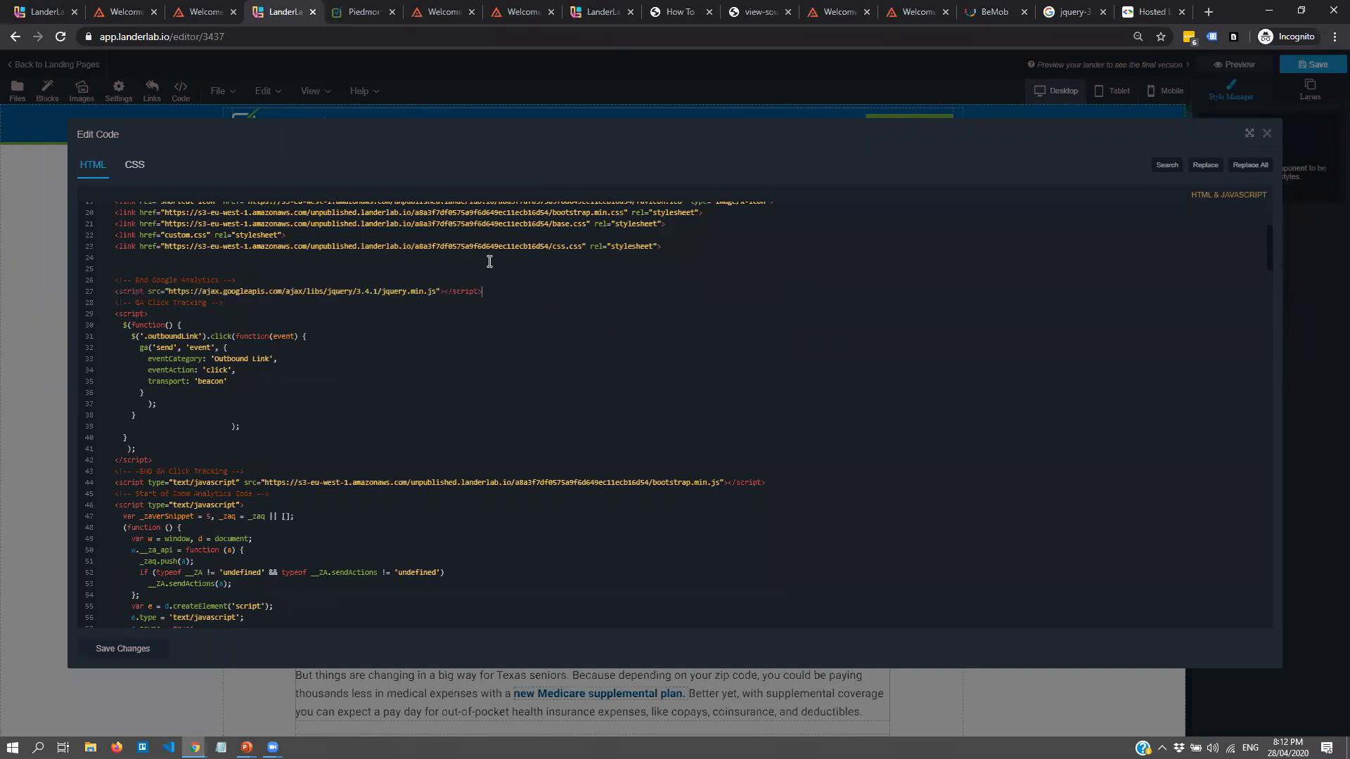
# - Delete the "End Google Analytics" comment and the "GA Click Tracking" comment with its outbound-link script
pyautogui.click(265, 289)
pyautogui.moveTo(266, 280); pyautogui.dragTo(79, 277)
pyautogui.press('BackSpace')
pyautogui.click(222, 322)
pyautogui.moveTo(152, 460); pyautogui.dragTo(80, 303)
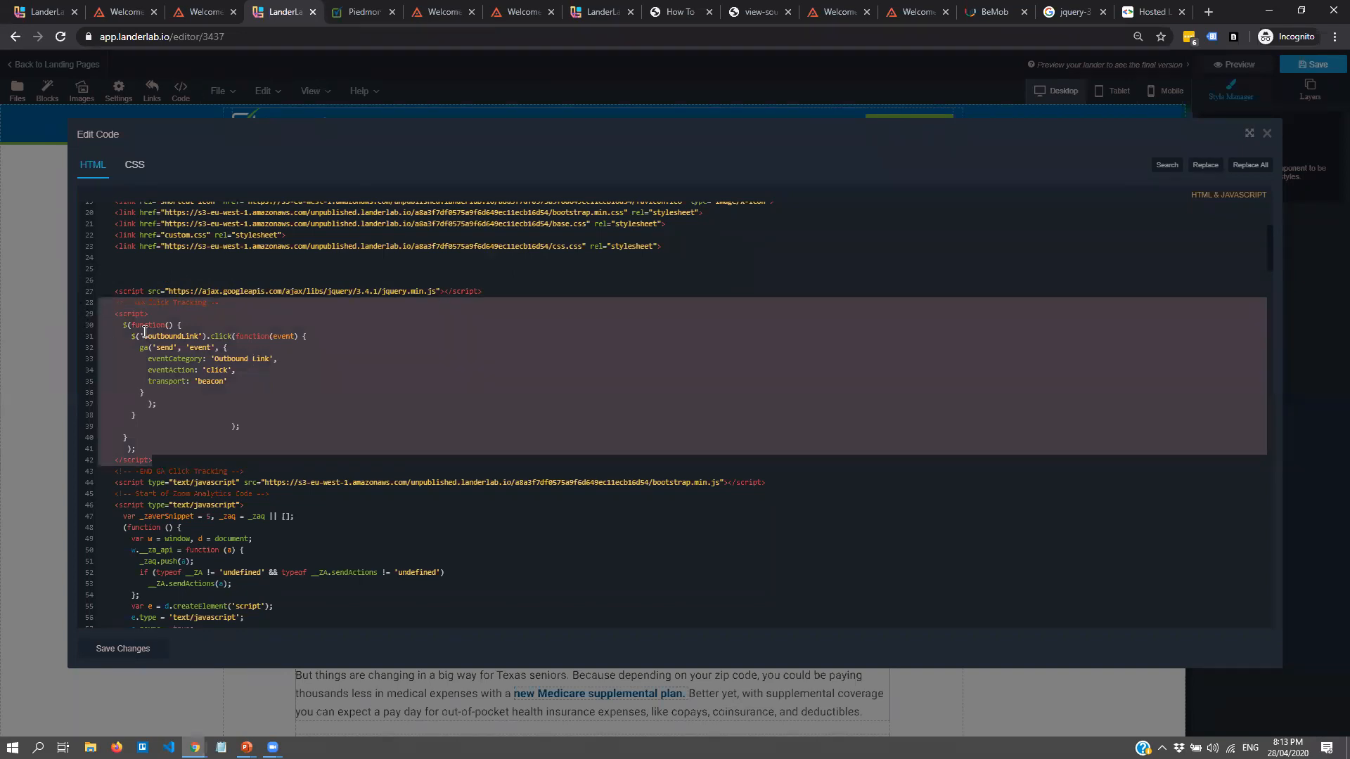
pyautogui.press('BackSpace')
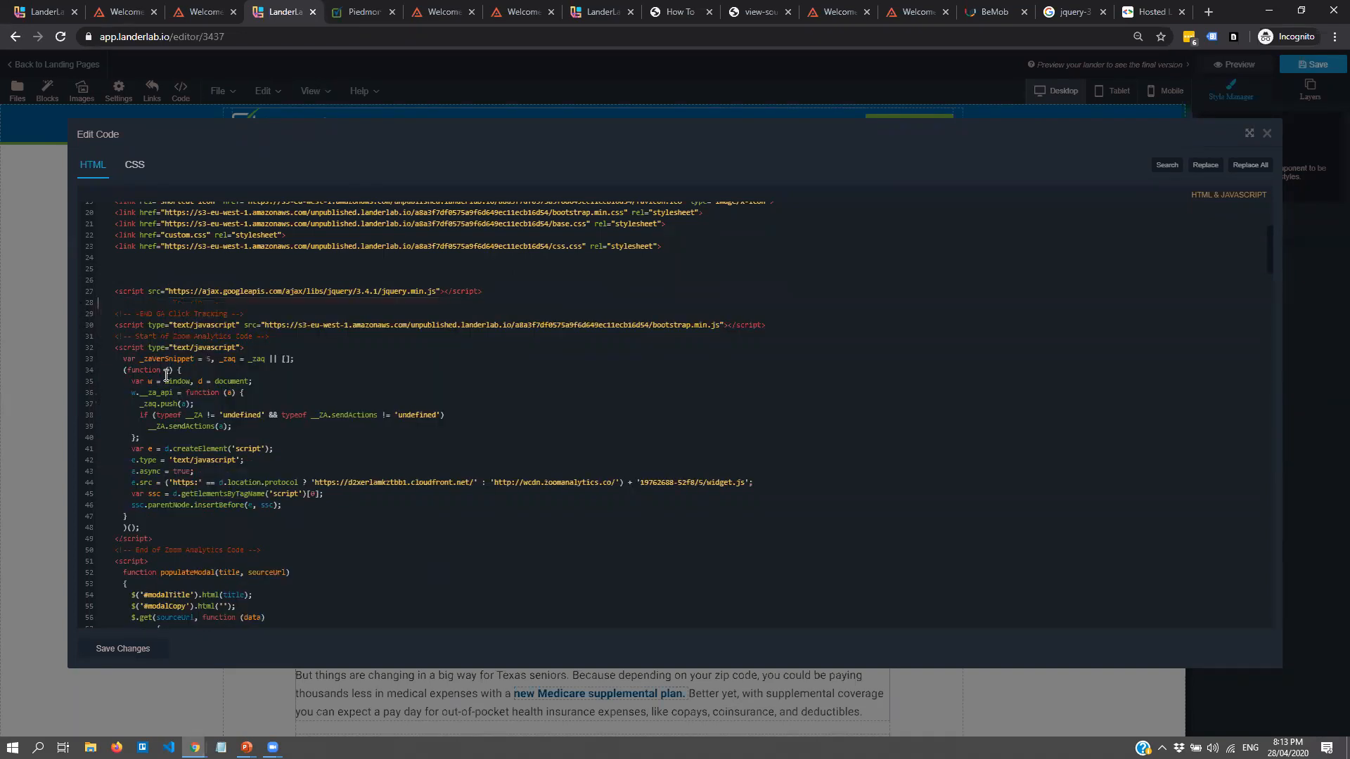
# - Save the page's HTML code changes and close the code editor
pyautogui.click(420, 329)
pyautogui.moveTo(653, 324); pyautogui.dragTo(724, 325)
pyautogui.click(686, 333)
pyautogui.moveTo(653, 324); pyautogui.dragTo(719, 326)
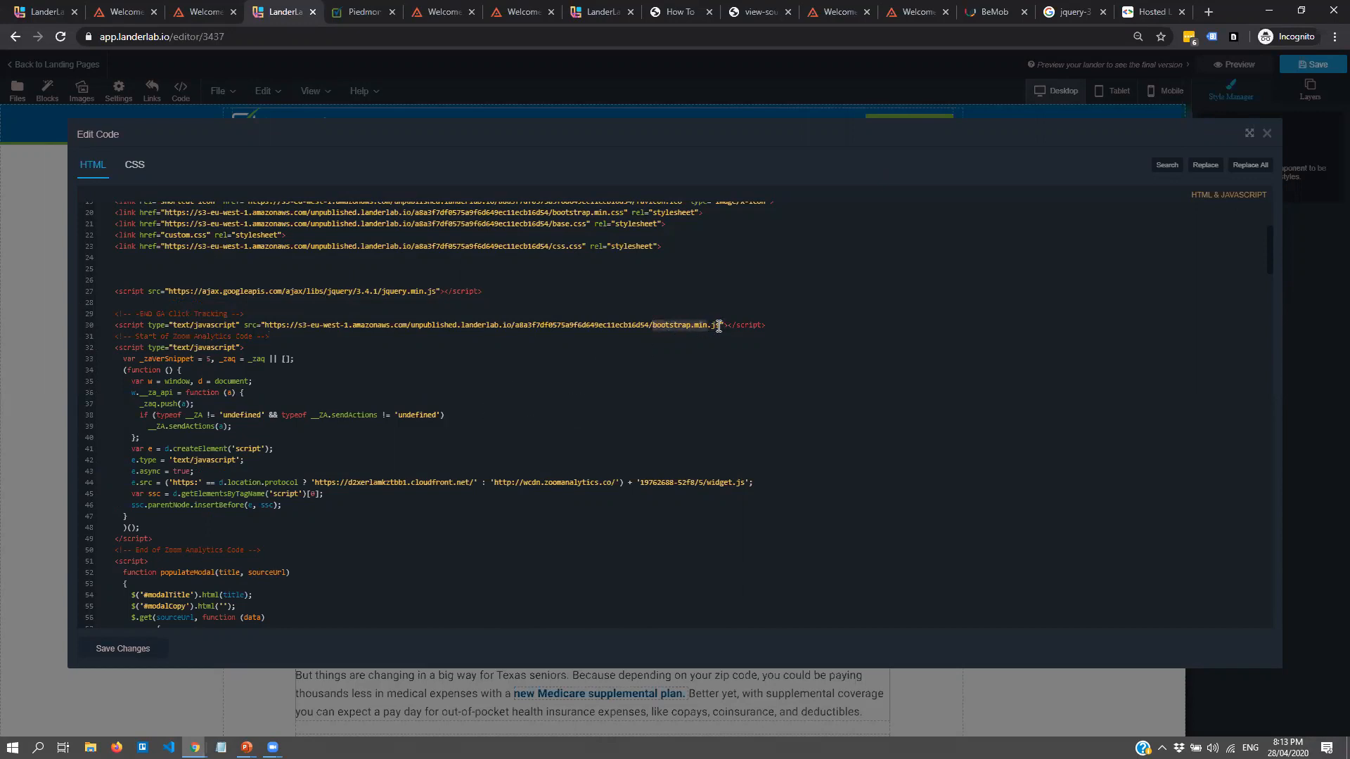
pyautogui.click(114, 653)
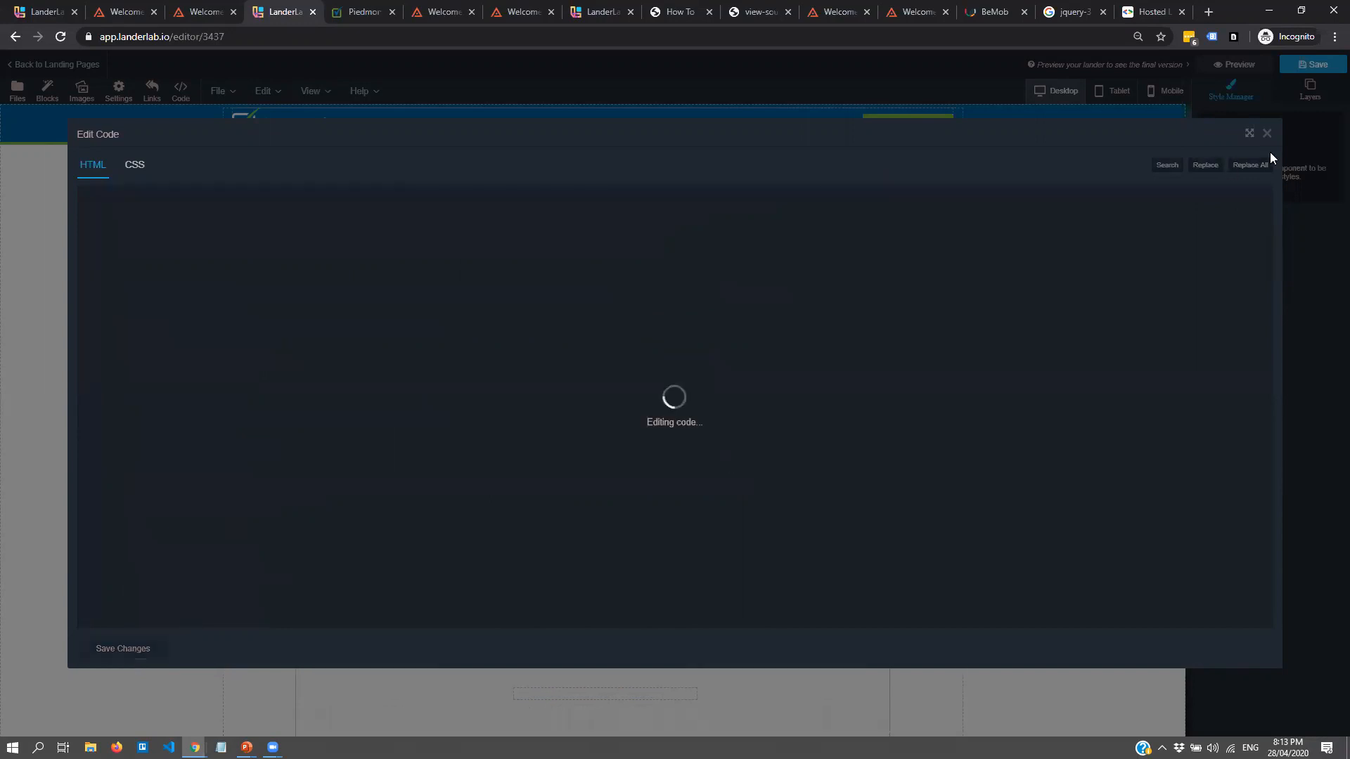
pyautogui.click(1266, 133)
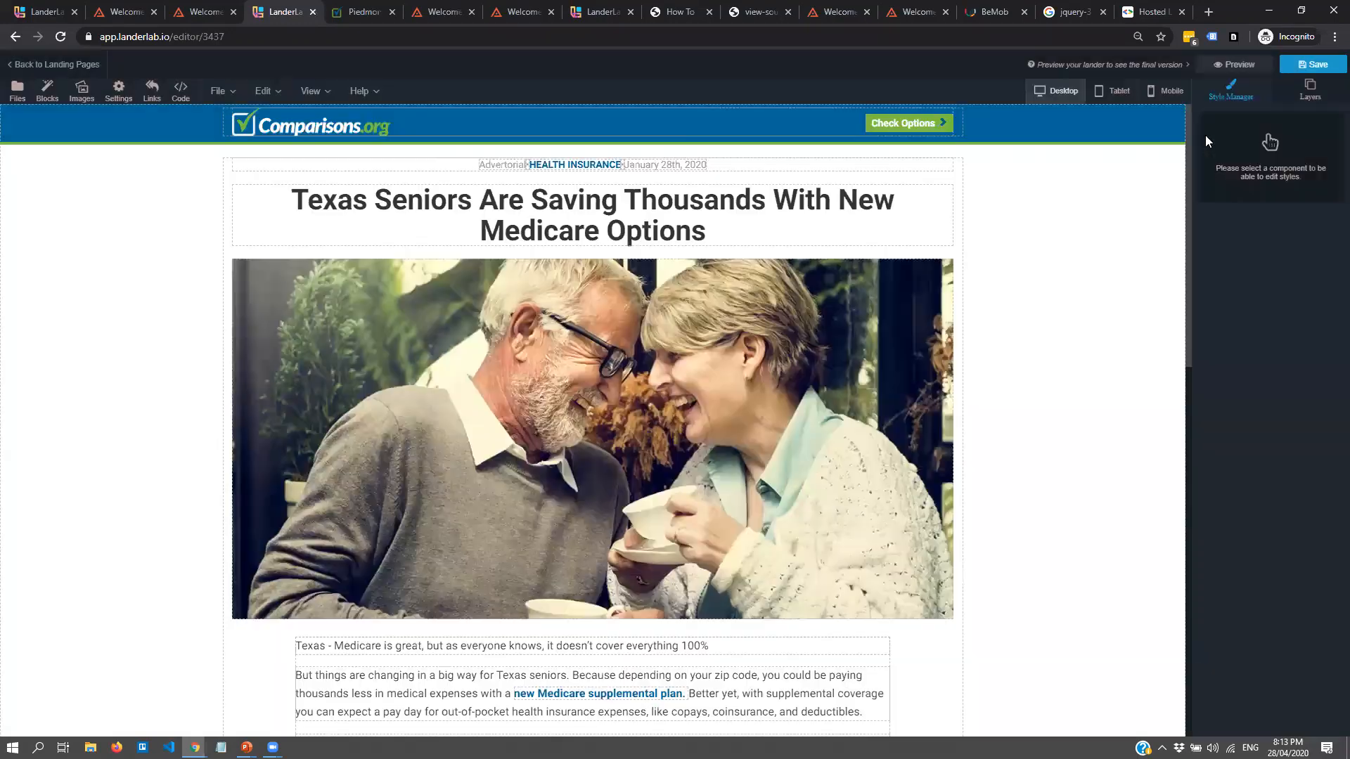
# - Copy the version name from the lander's bootstrap.min.js file and search Google for "Bootstrap v3.3.7 cdn"
pyautogui.click(16, 92)
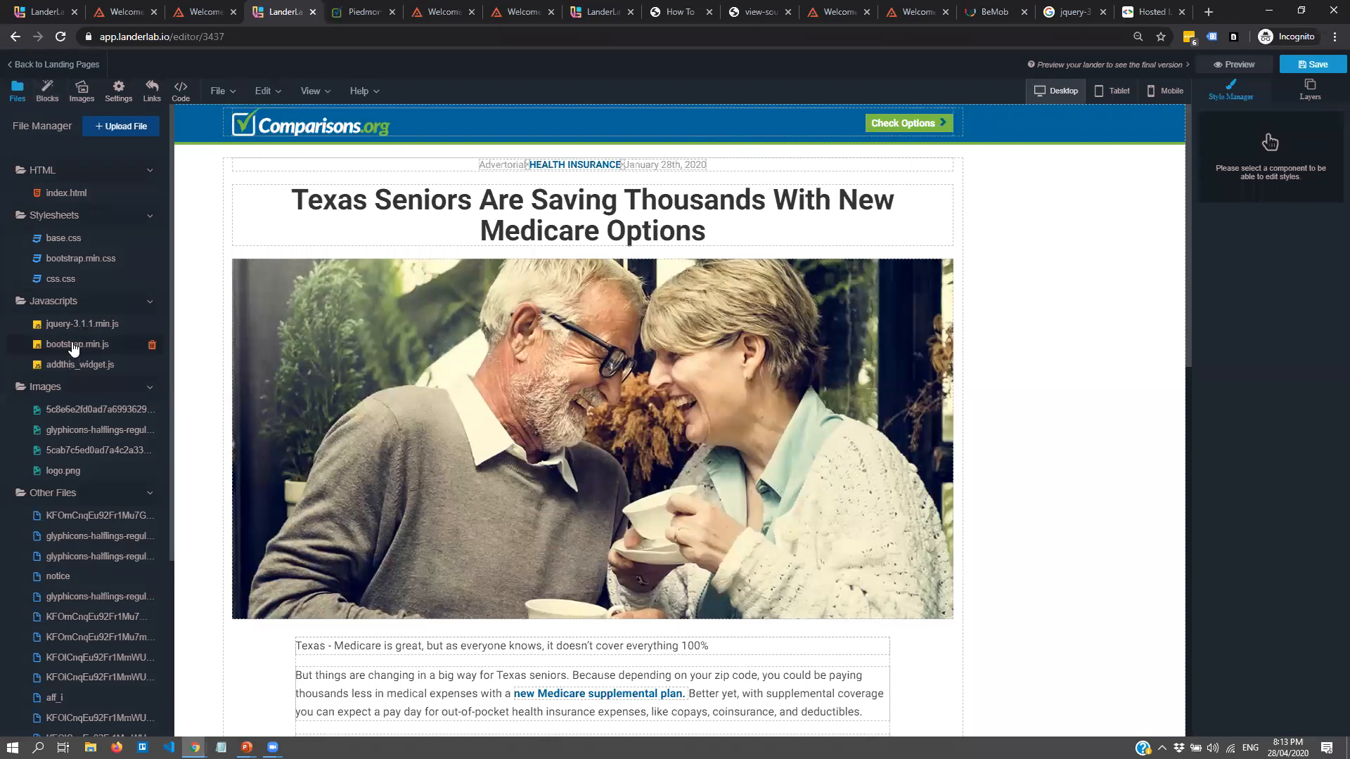
pyautogui.click(71, 344)
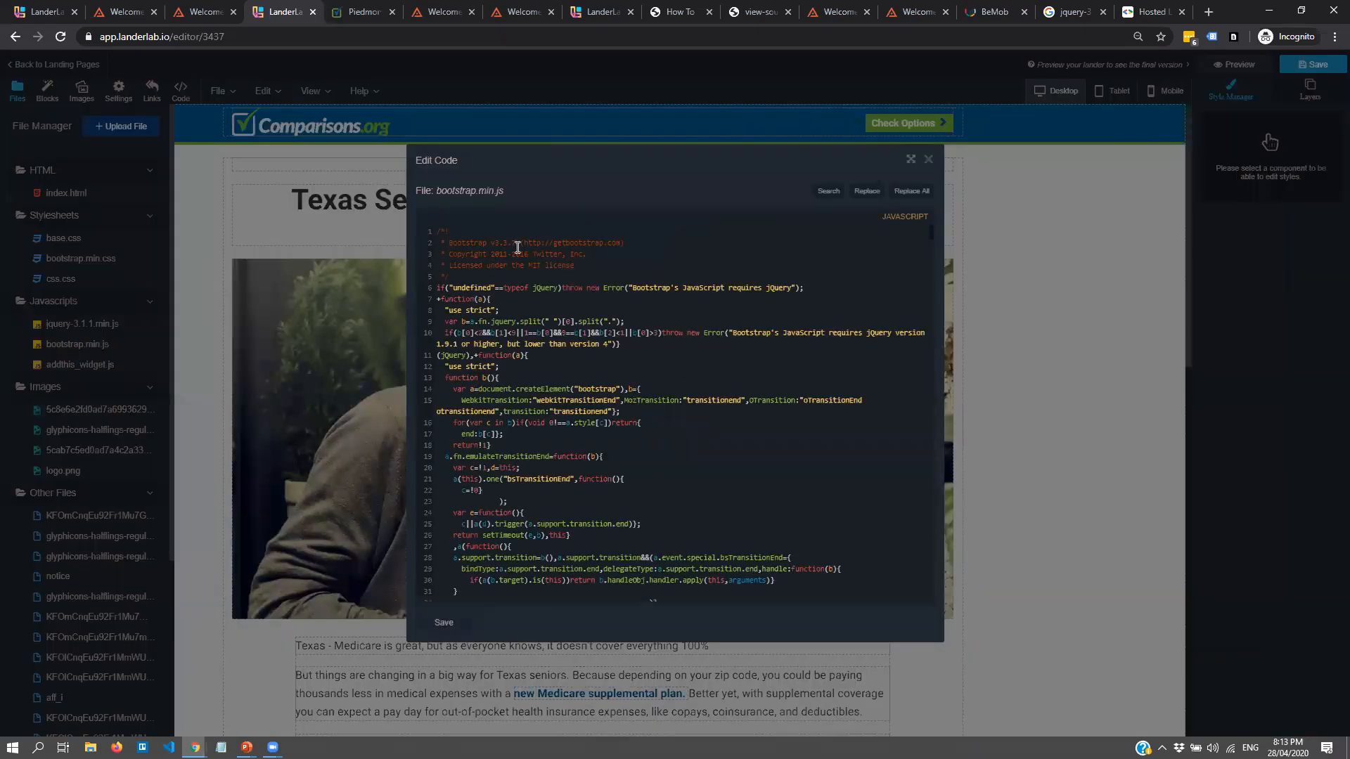
pyautogui.moveTo(521, 240); pyautogui.dragTo(449, 242)
pyautogui.hotkey('ctrl', 'c')
pyautogui.click(1065, 11)
pyautogui.moveTo(184, 79); pyautogui.dragTo(127, 79)
pyautogui.hotkey('ctrl', 'v')
pyautogui.press('Return')
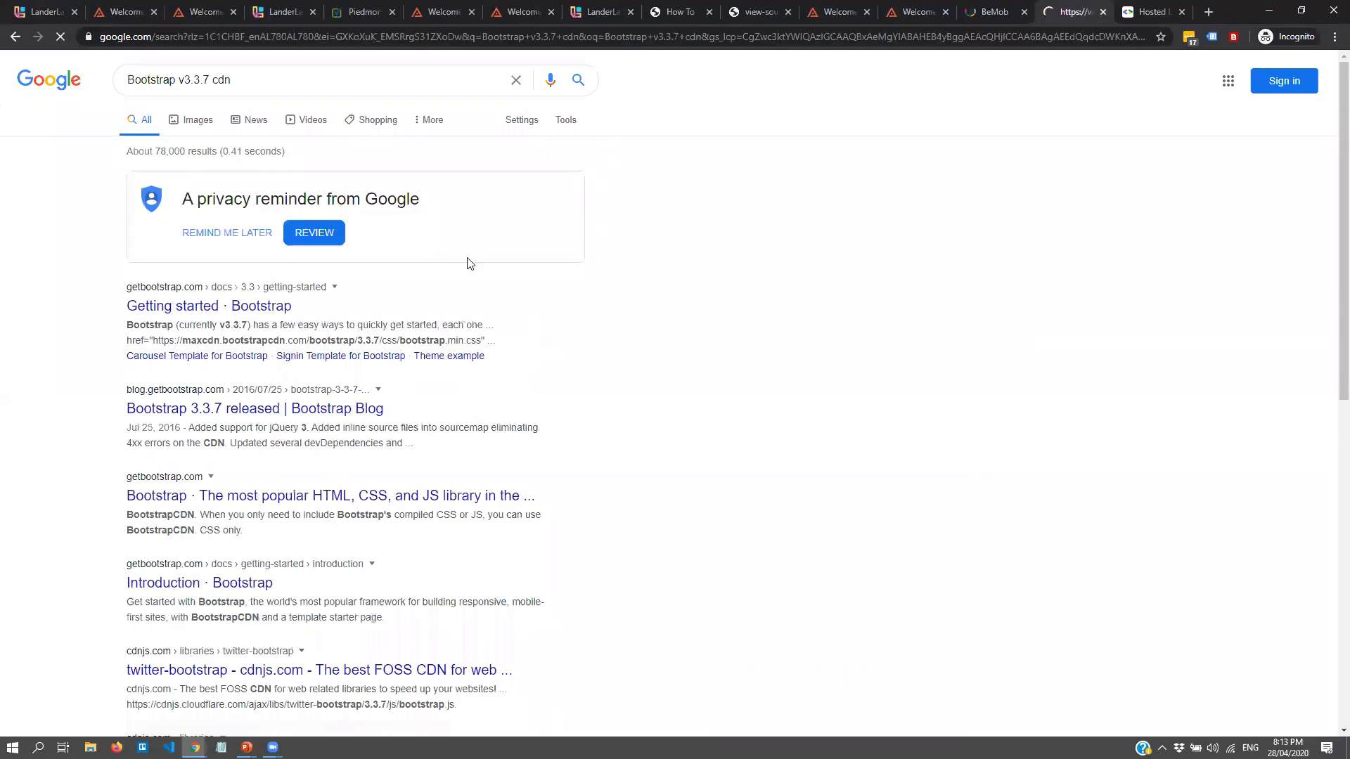
# - Open the getbootstrap.com Getting started result in a new tab and copy its Bootstrap 3.3.7 CDN JavaScript snippet
pyautogui.middleClick(253, 310)
pyautogui.click(1100, 6)
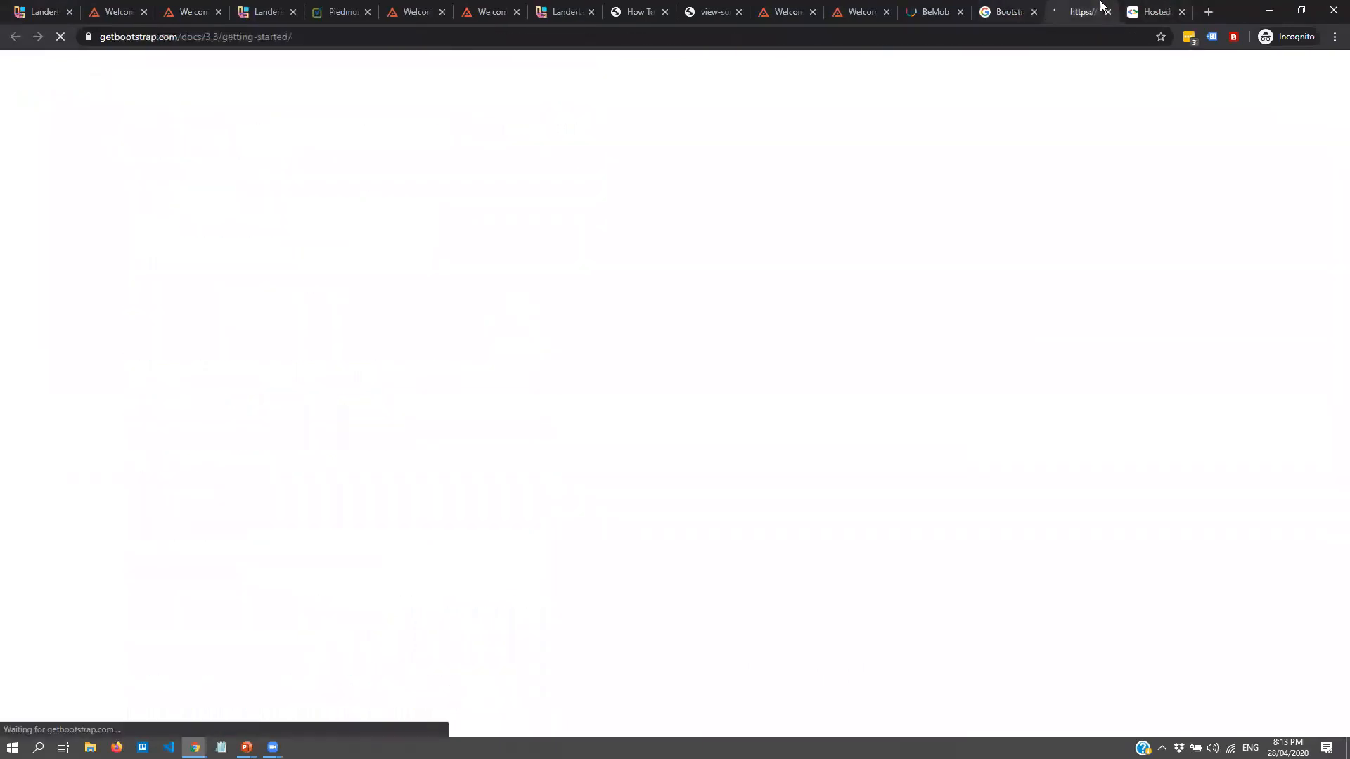
pyautogui.scroll(-8, 609, 284)
pyautogui.scroll(2, 391, 289)
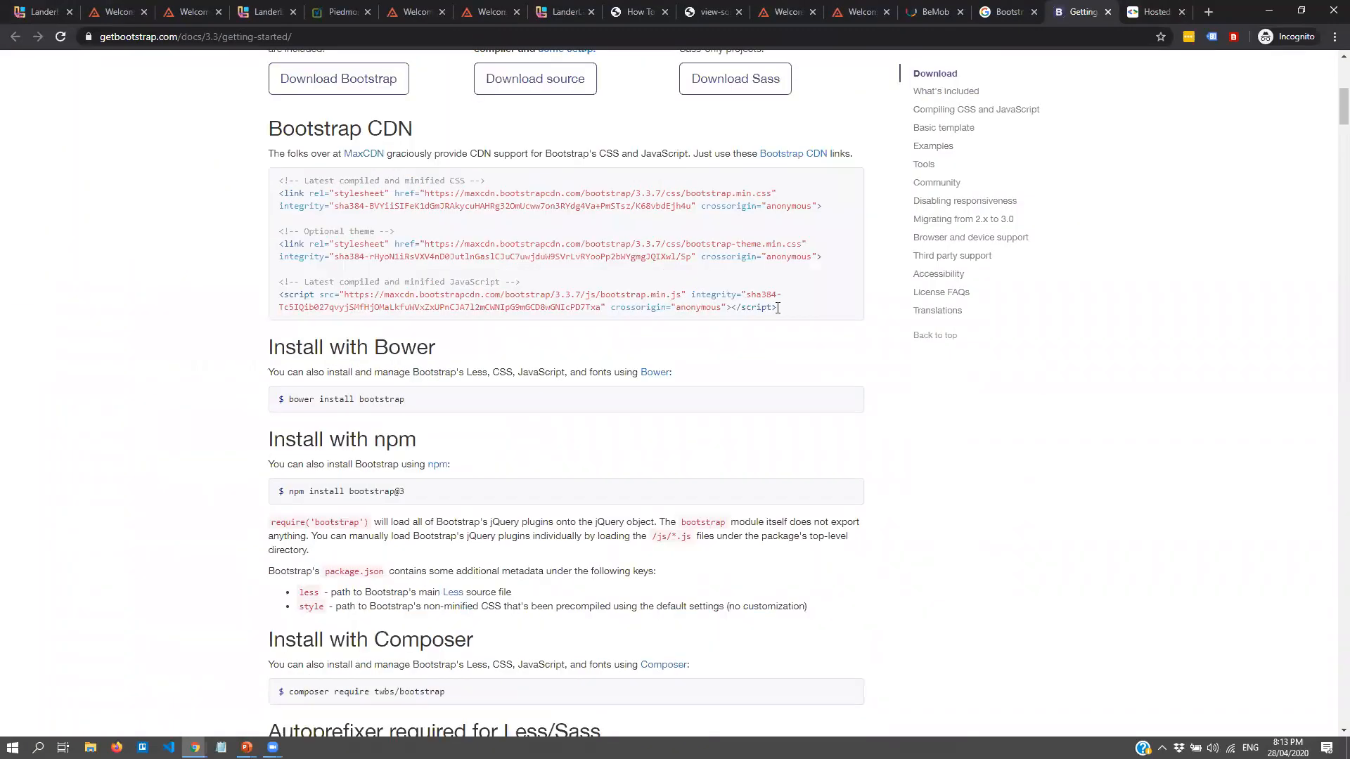
pyautogui.moveTo(778, 308); pyautogui.dragTo(293, 294)
pyautogui.hotkey('ctrl', 'c')
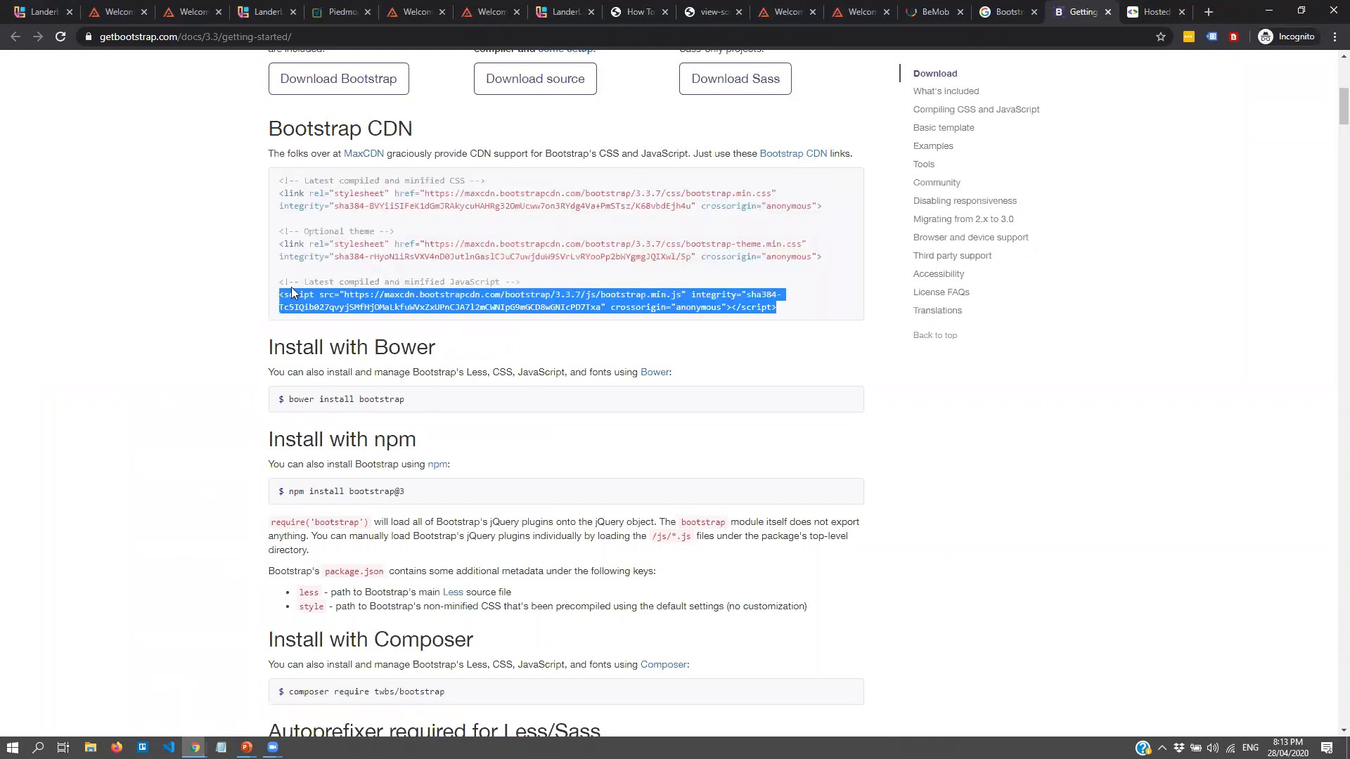
# - In LanderLab, close the bootstrap.min.js code and delete the files jquery-3.1.1.min.js, bootstrap.min.js and addthis_widget.js
pyautogui.click(281, 12)
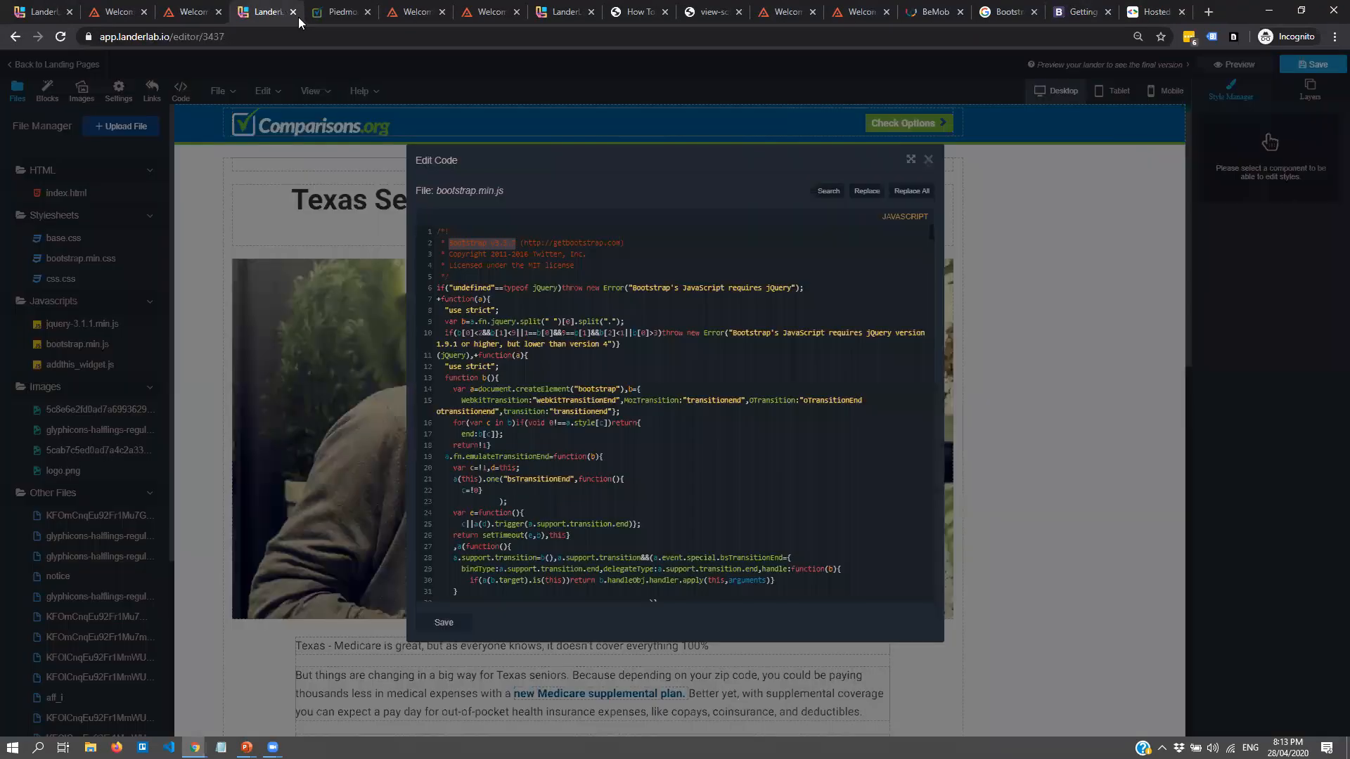
pyautogui.click(928, 159)
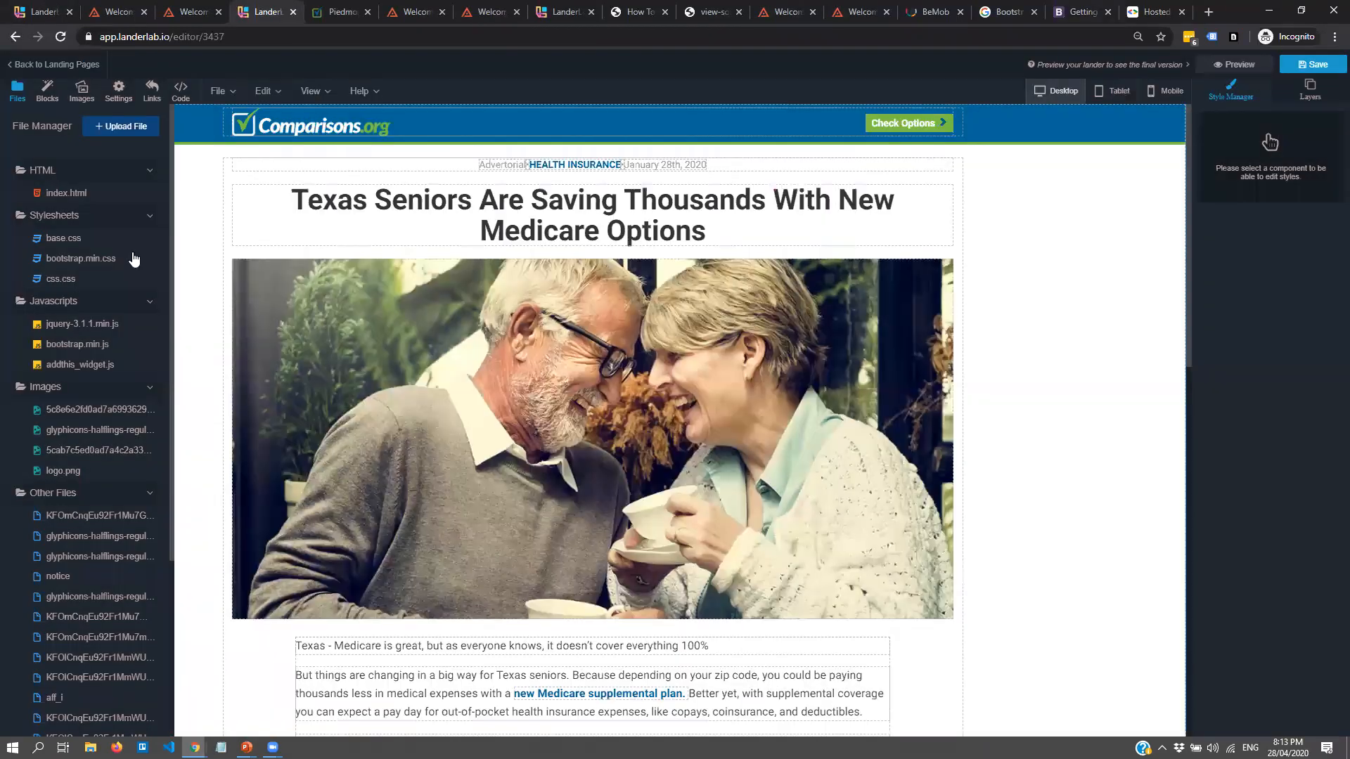
pyautogui.click(152, 328)
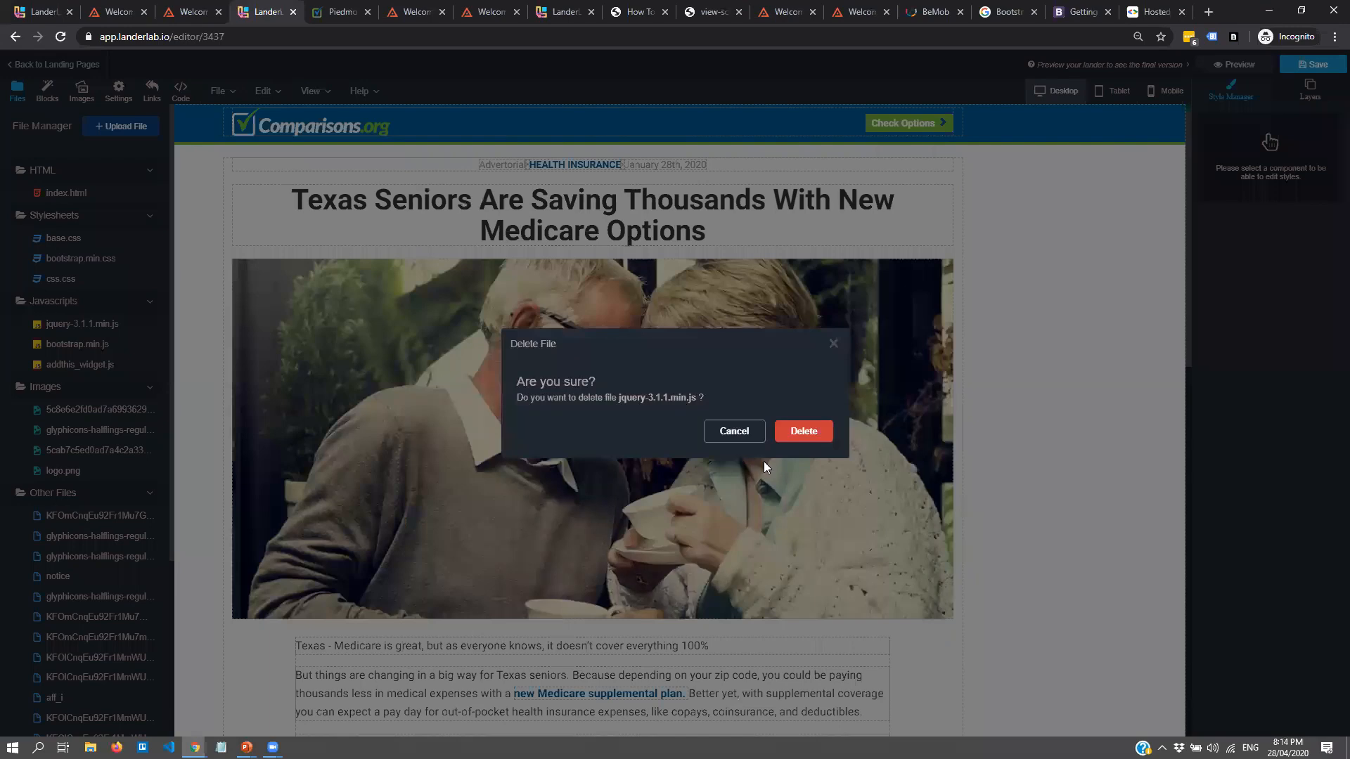
pyautogui.click(804, 432)
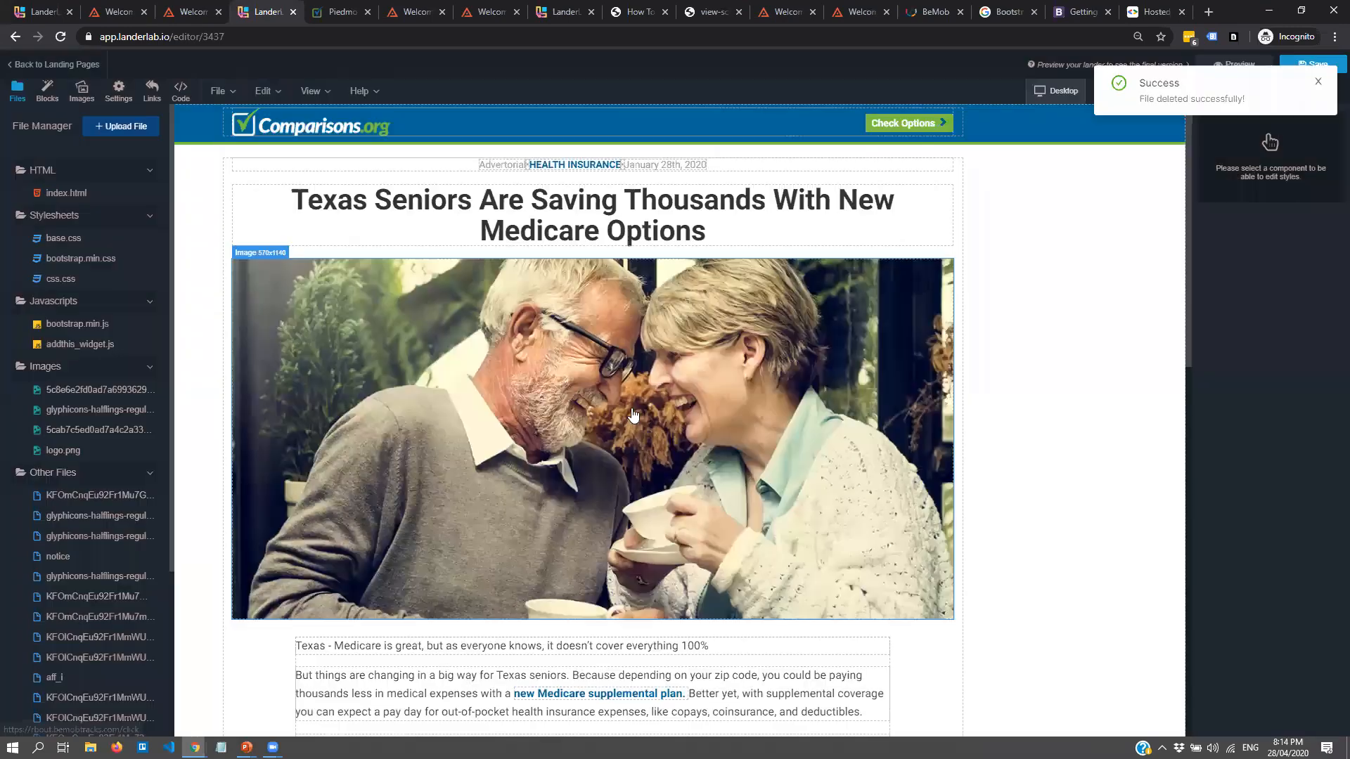
pyautogui.click(151, 324)
pyautogui.click(799, 436)
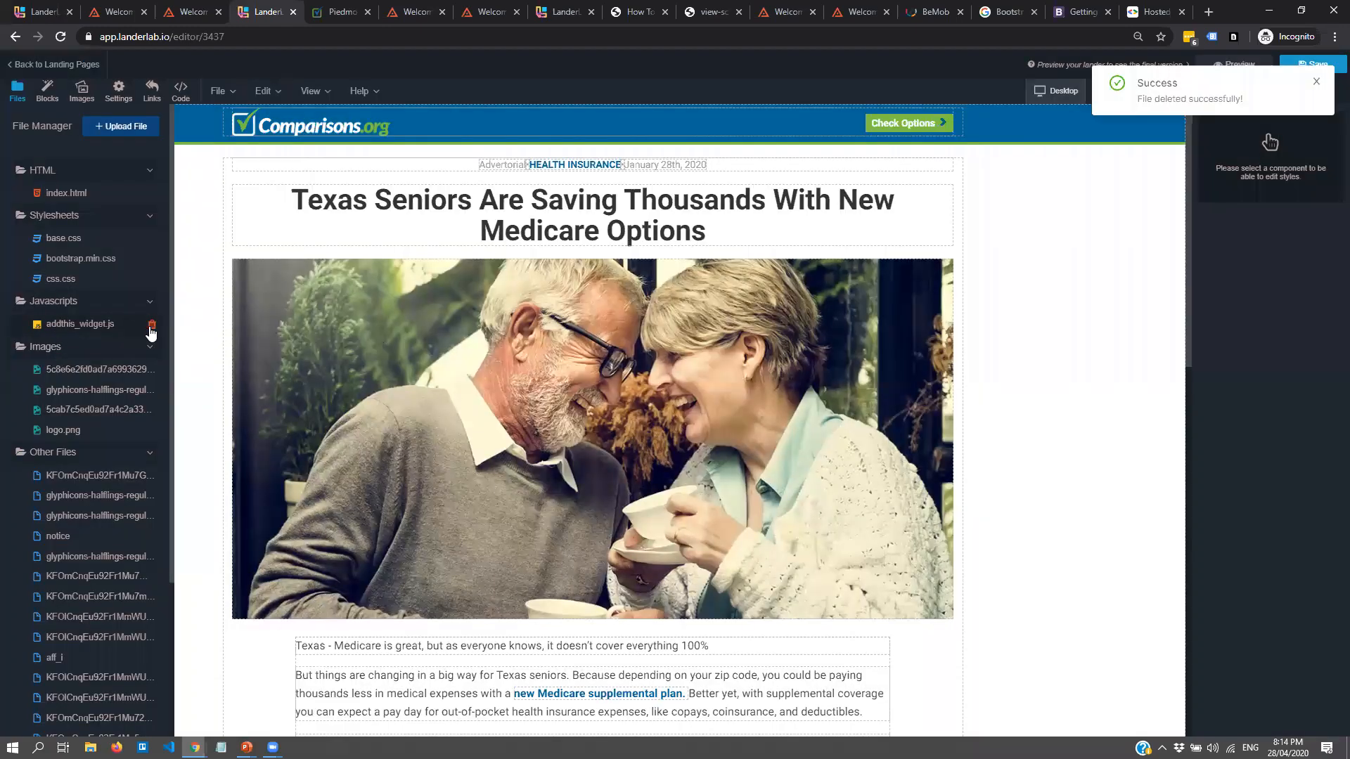
pyautogui.click(152, 325)
pyautogui.click(804, 434)
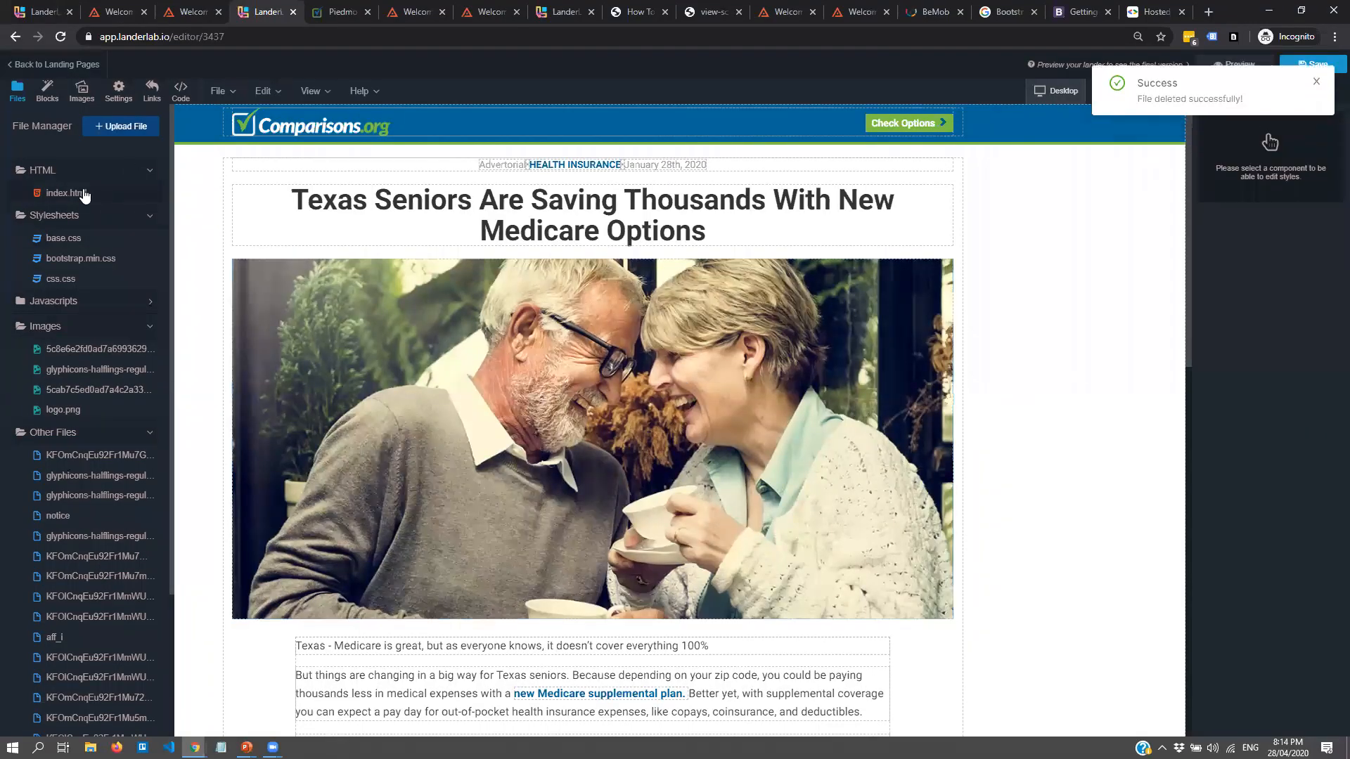
# - In index.html, replace the imported bootstrap.min.js script line with the copied maxcdn Bootstrap 3.3.7 snippet
pyautogui.click(83, 195)
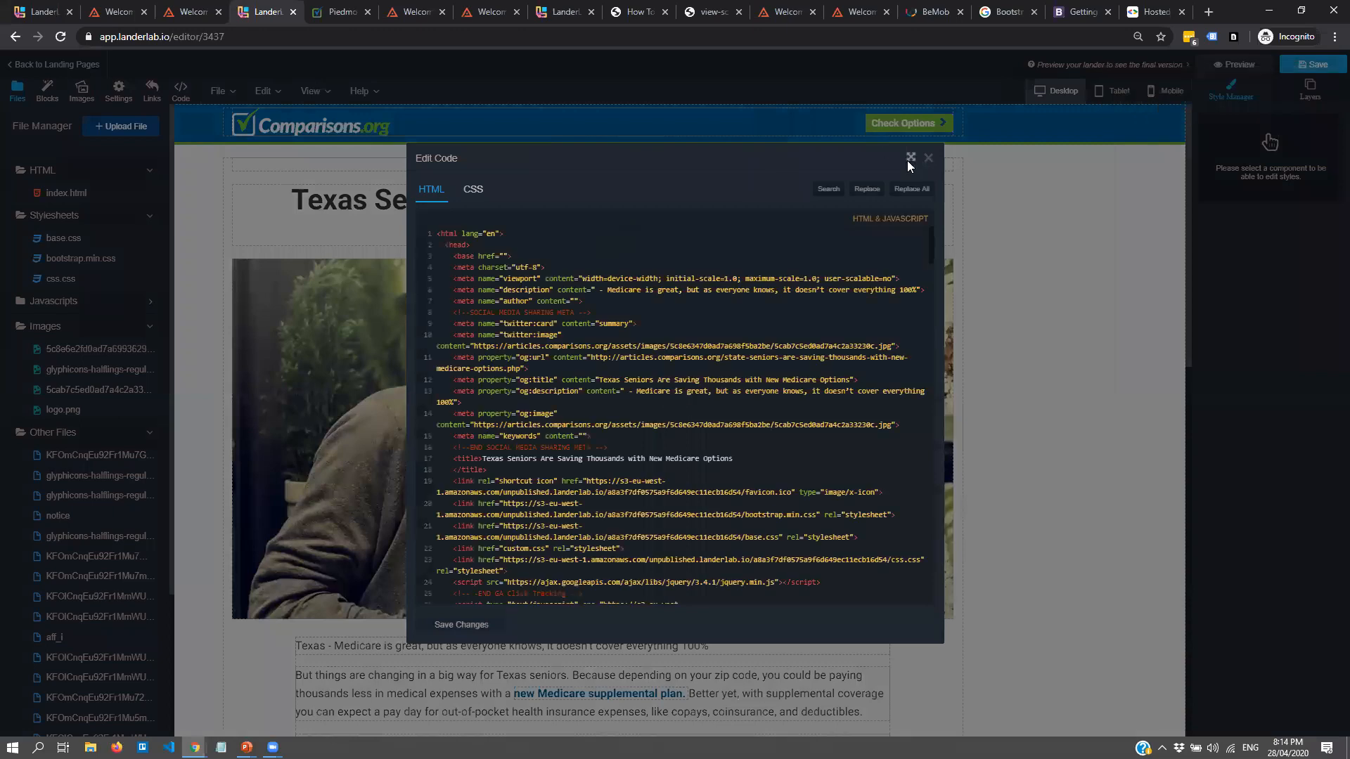
pyautogui.click(908, 159)
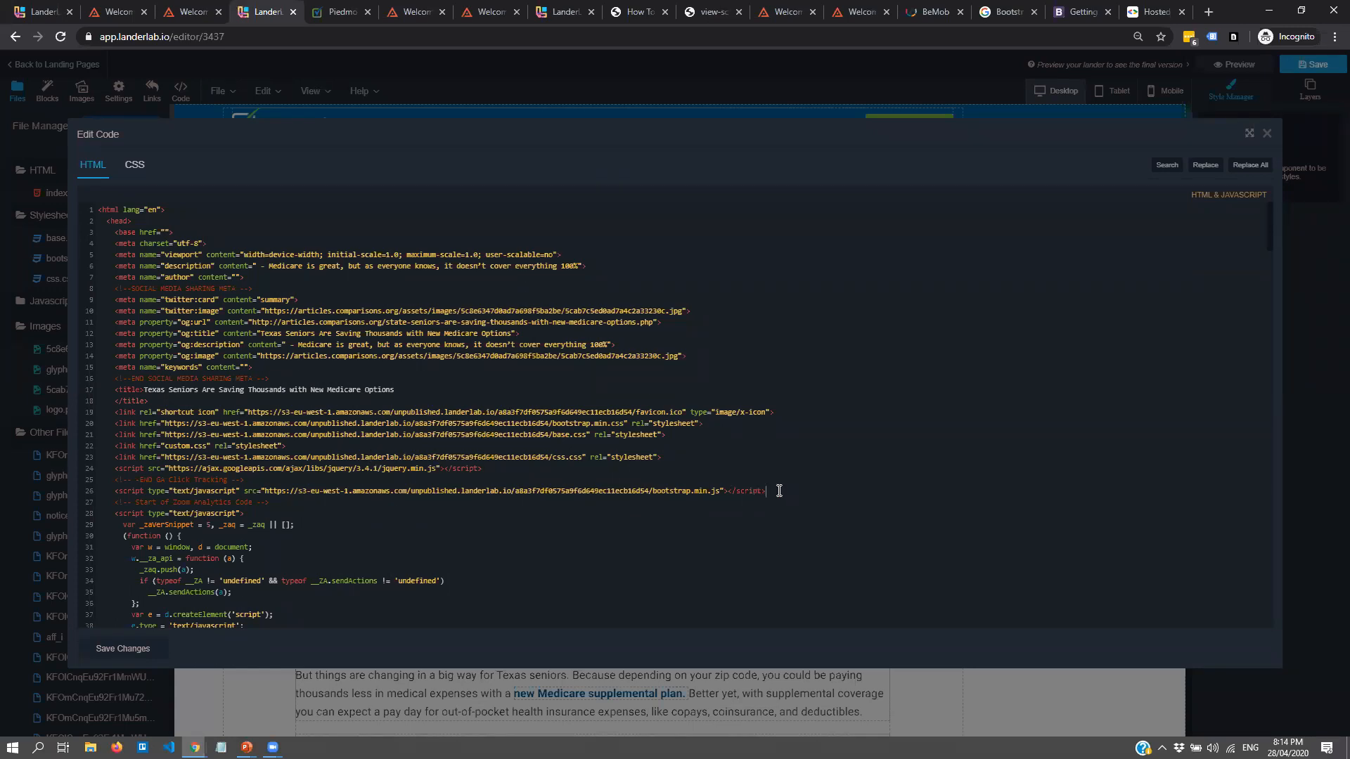
pyautogui.moveTo(800, 491); pyautogui.dragTo(116, 491)
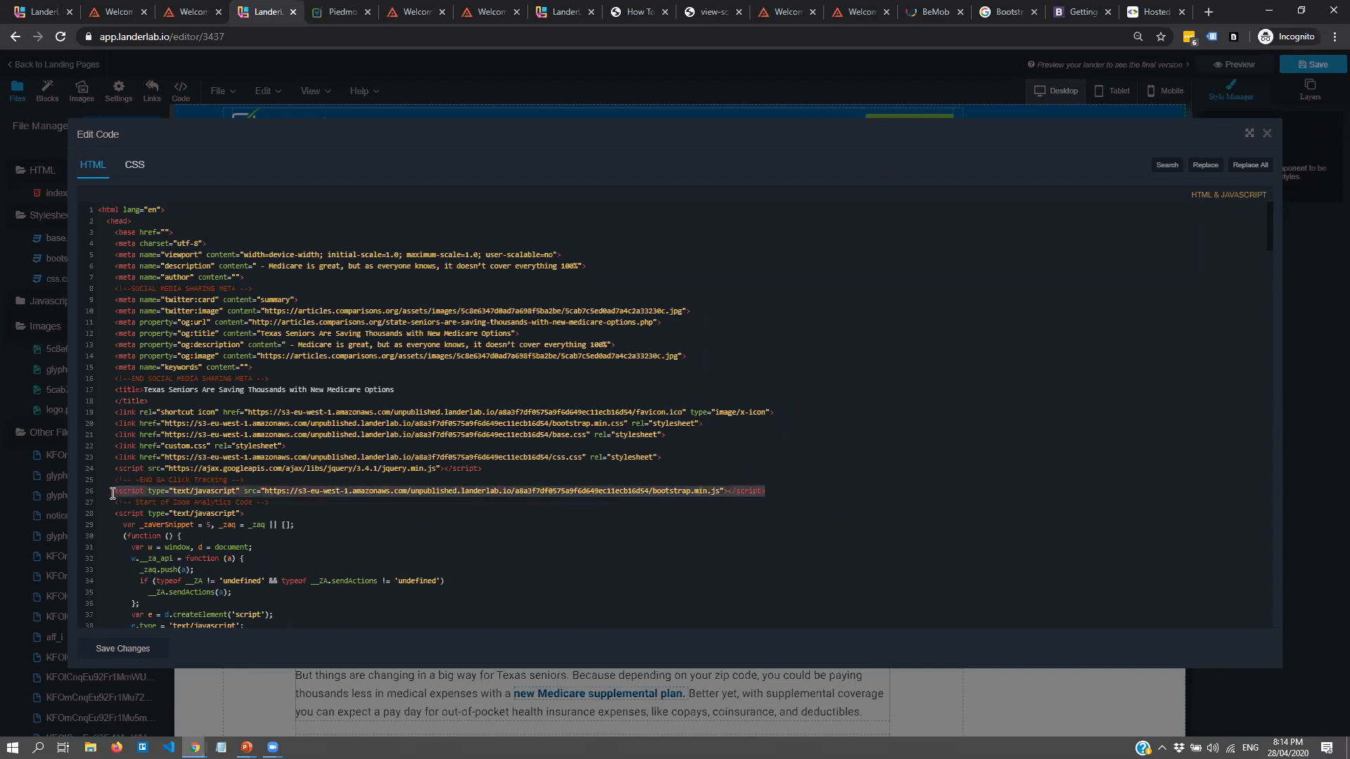
pyautogui.click(699, 490)
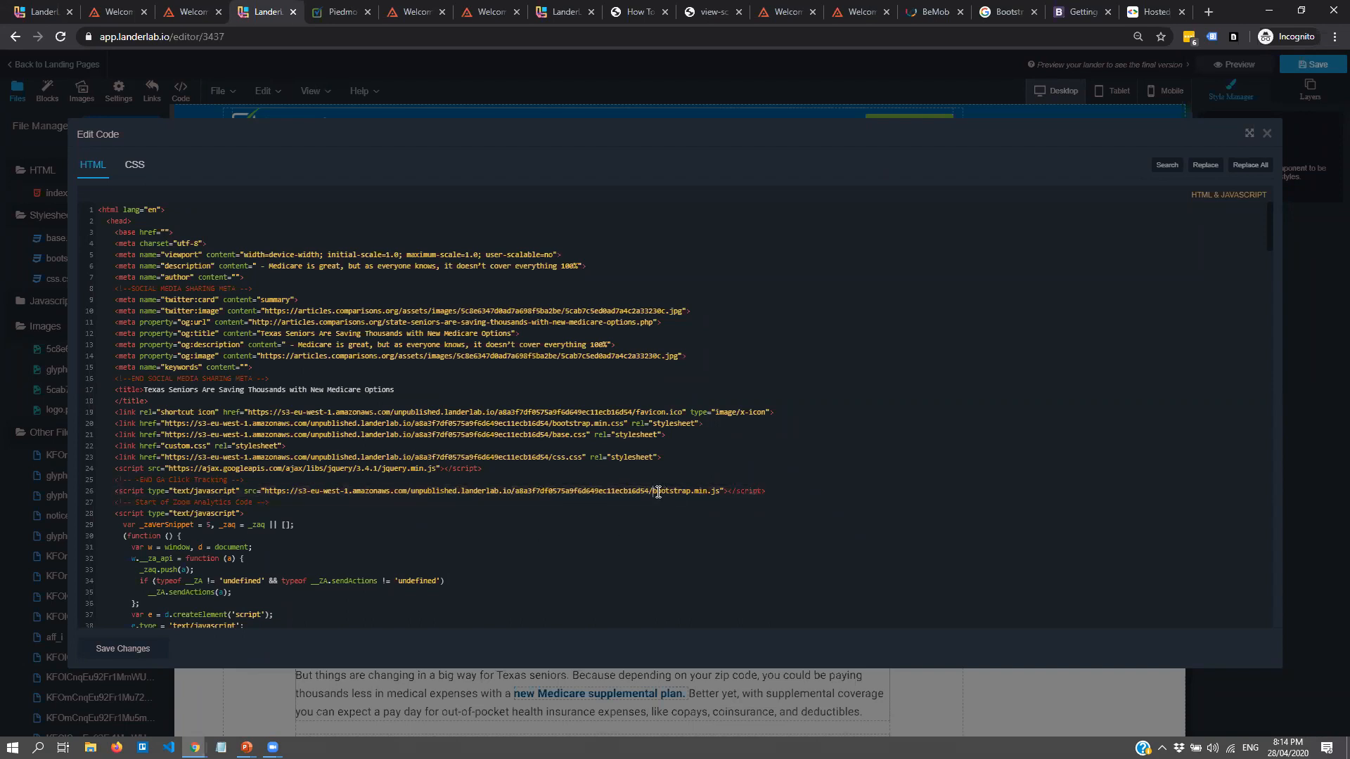
pyautogui.hotkey('shift', 'Home')
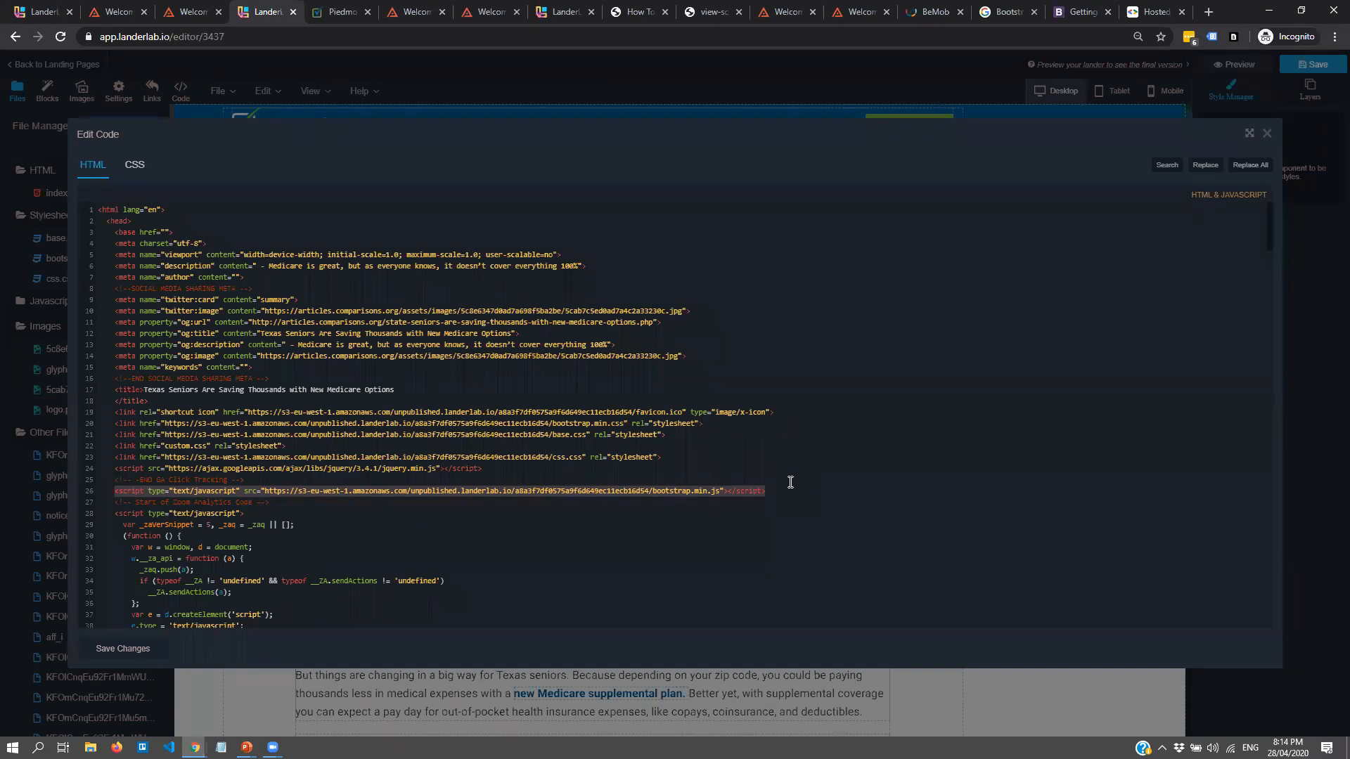
pyautogui.hotkey('ctrl', 'v')
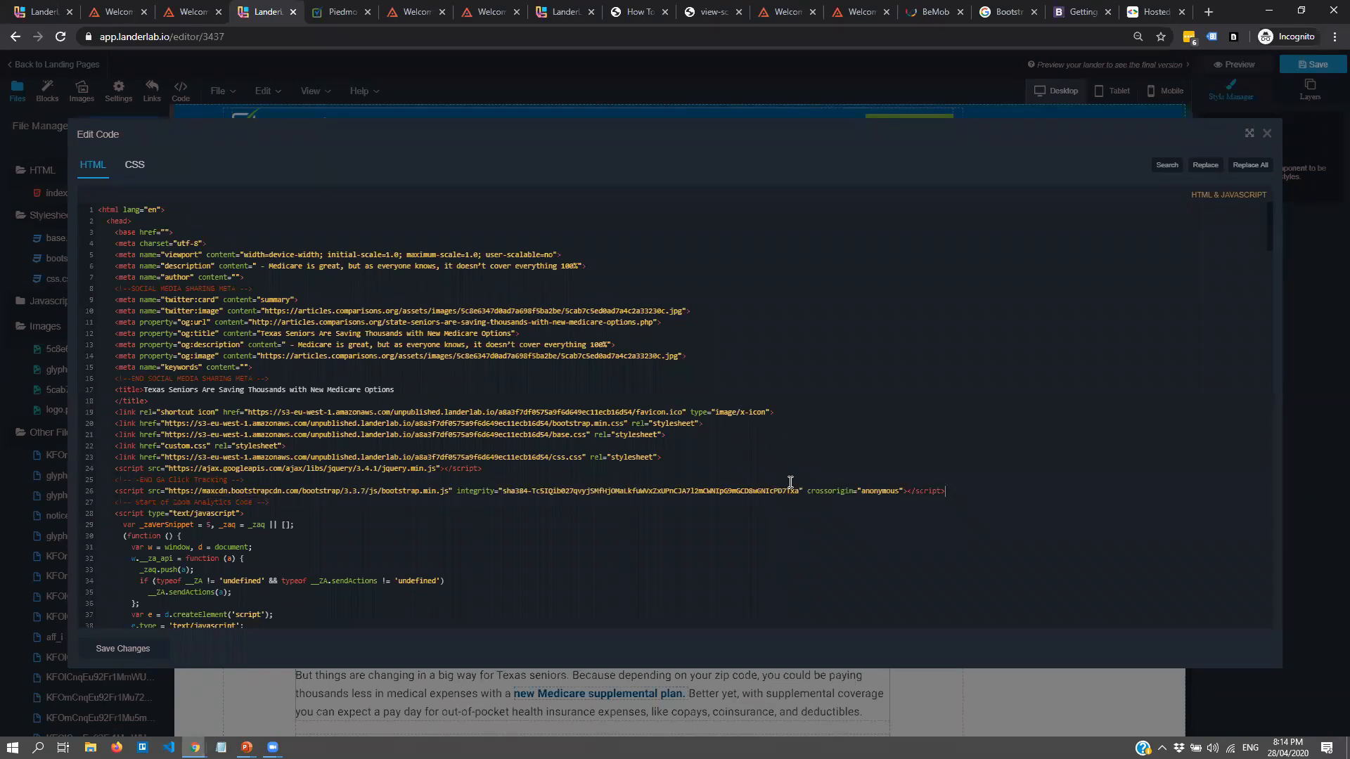
pyautogui.moveTo(176, 486); pyautogui.dragTo(465, 499)
pyautogui.click(687, 495)
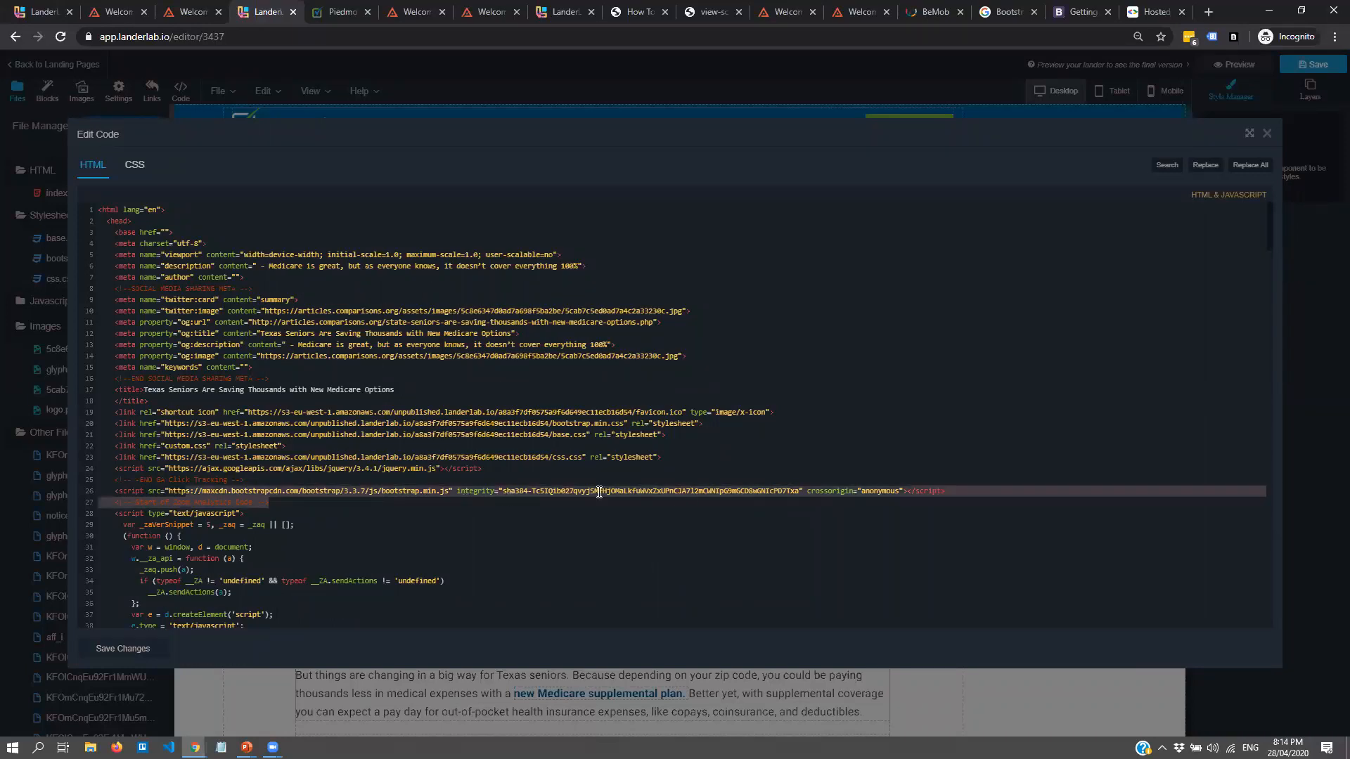
# - Delete the "END GA Click Tracking" comment and the Zoom Analytics script with its start comment
pyautogui.scroll(-1, 301, 484)
pyautogui.scroll(-3, 301, 484)
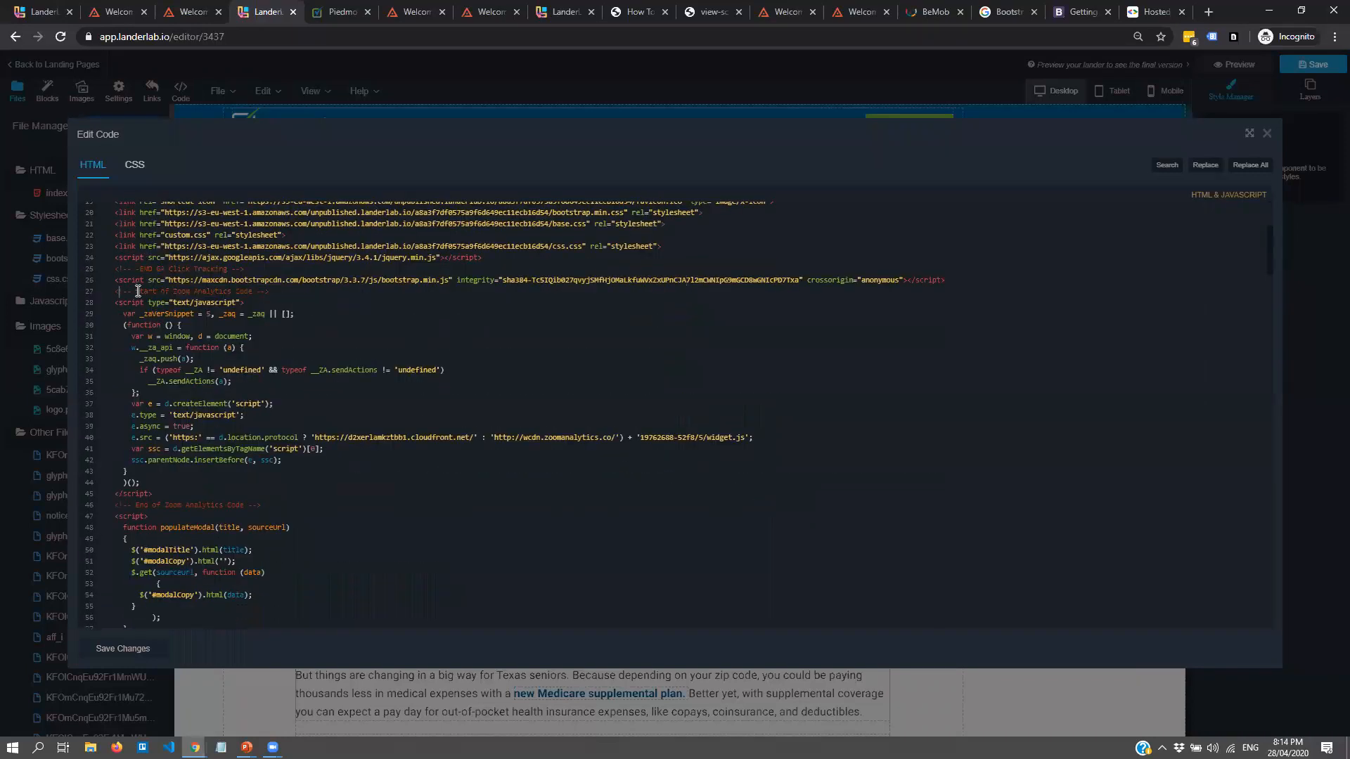
pyautogui.click(259, 267)
pyautogui.hotkey('shift', 'Home')
pyautogui.press('BackSpace')
pyautogui.hotkey('shift', 'Home')
pyautogui.moveTo(118, 291); pyautogui.dragTo(269, 518)
pyautogui.click(216, 473)
pyautogui.click(481, 428)
pyautogui.moveTo(546, 438); pyautogui.dragTo(612, 437)
pyautogui.moveTo(167, 492); pyautogui.dragTo(2, 300)
pyautogui.press('Delete')
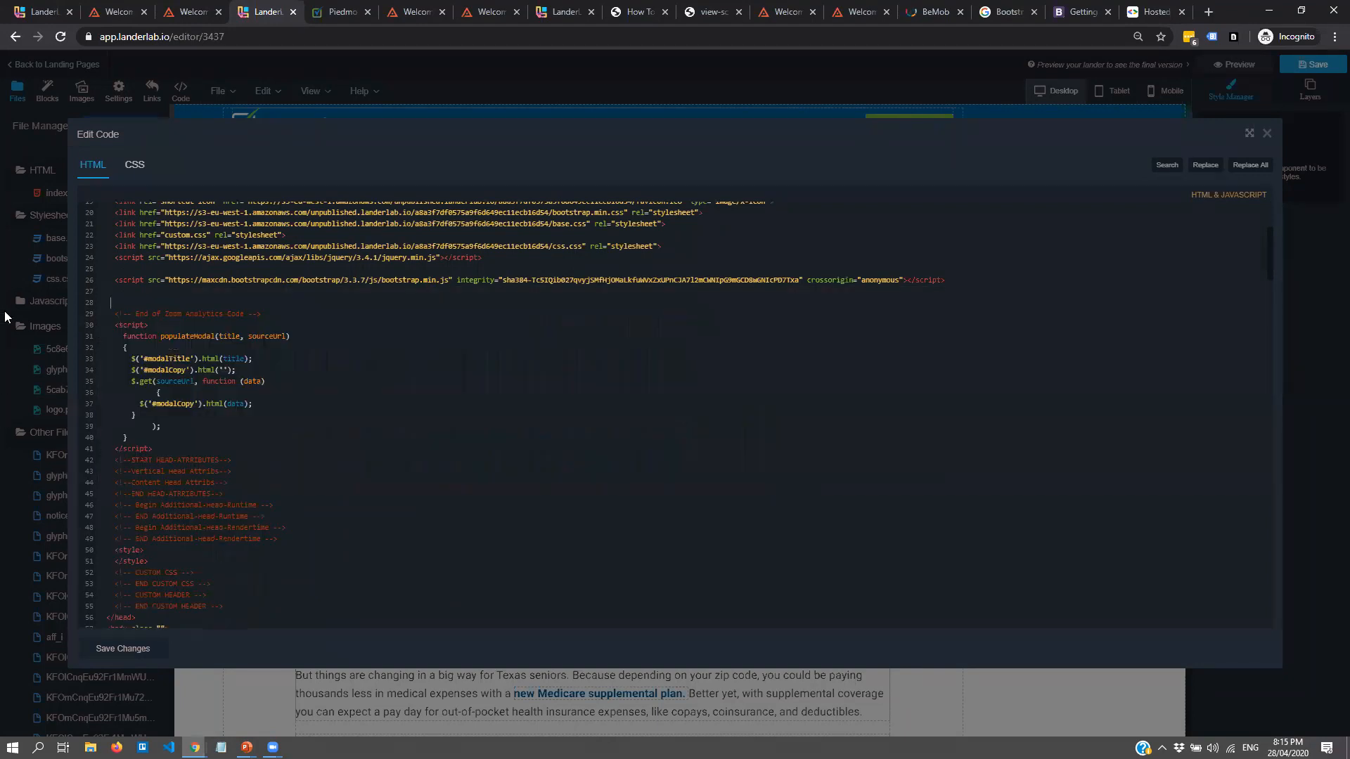
# - Delete the "End of Zoom Analytics Code" comment and the populateModal script from the page head
pyautogui.scroll(-2, 176, 357)
pyautogui.scroll(2, 204, 355)
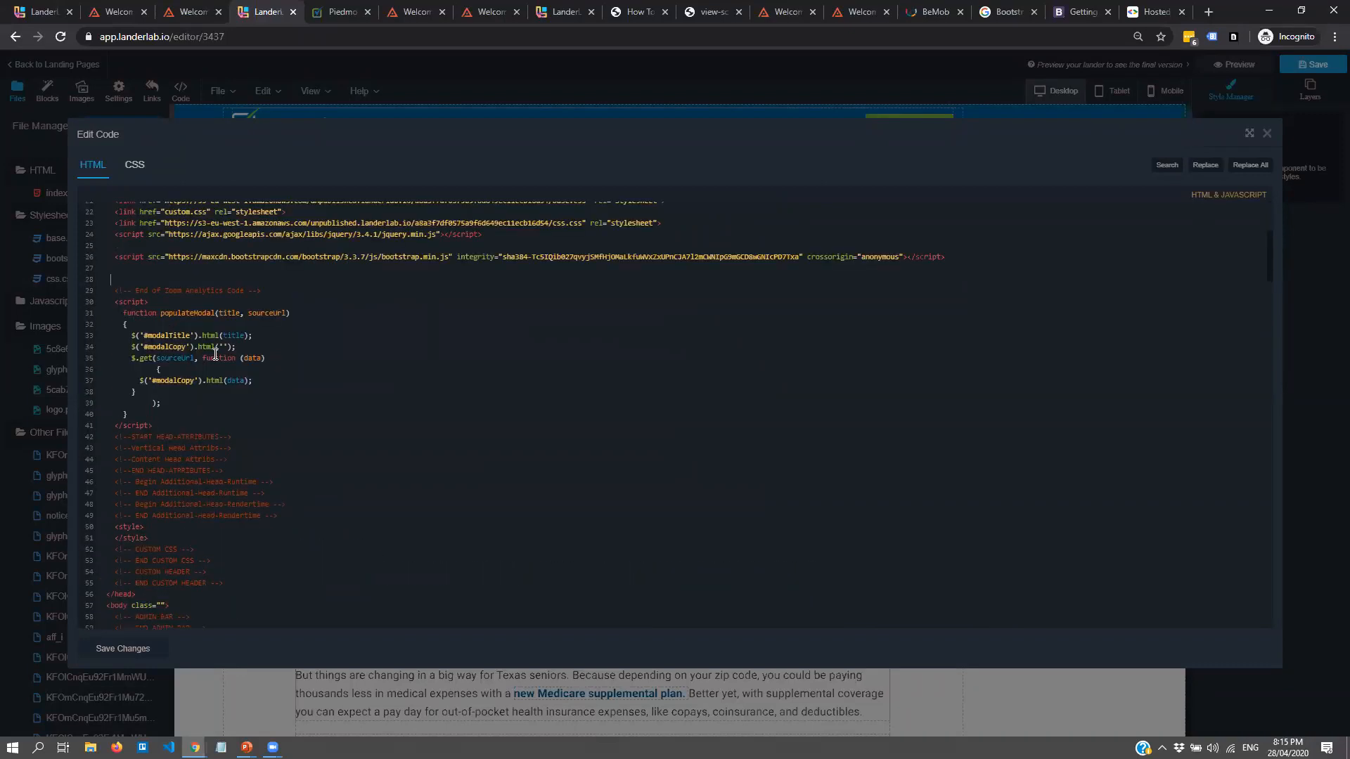
pyautogui.moveTo(154, 359); pyautogui.dragTo(208, 379)
pyautogui.click(167, 414)
pyautogui.moveTo(173, 450); pyautogui.dragTo(44, 310)
pyautogui.press('BackSpace')
# - Delete the leftover attribute, runtime and custom CSS comments, the empty style block and the extra blank lines before the closing head tag
pyautogui.moveTo(290, 391); pyautogui.dragTo(68, 308)
pyautogui.press('BackSpace')
pyautogui.moveTo(255, 374); pyautogui.dragTo(63, 311)
pyautogui.press('BackSpace')
pyautogui.press('BackSpace')
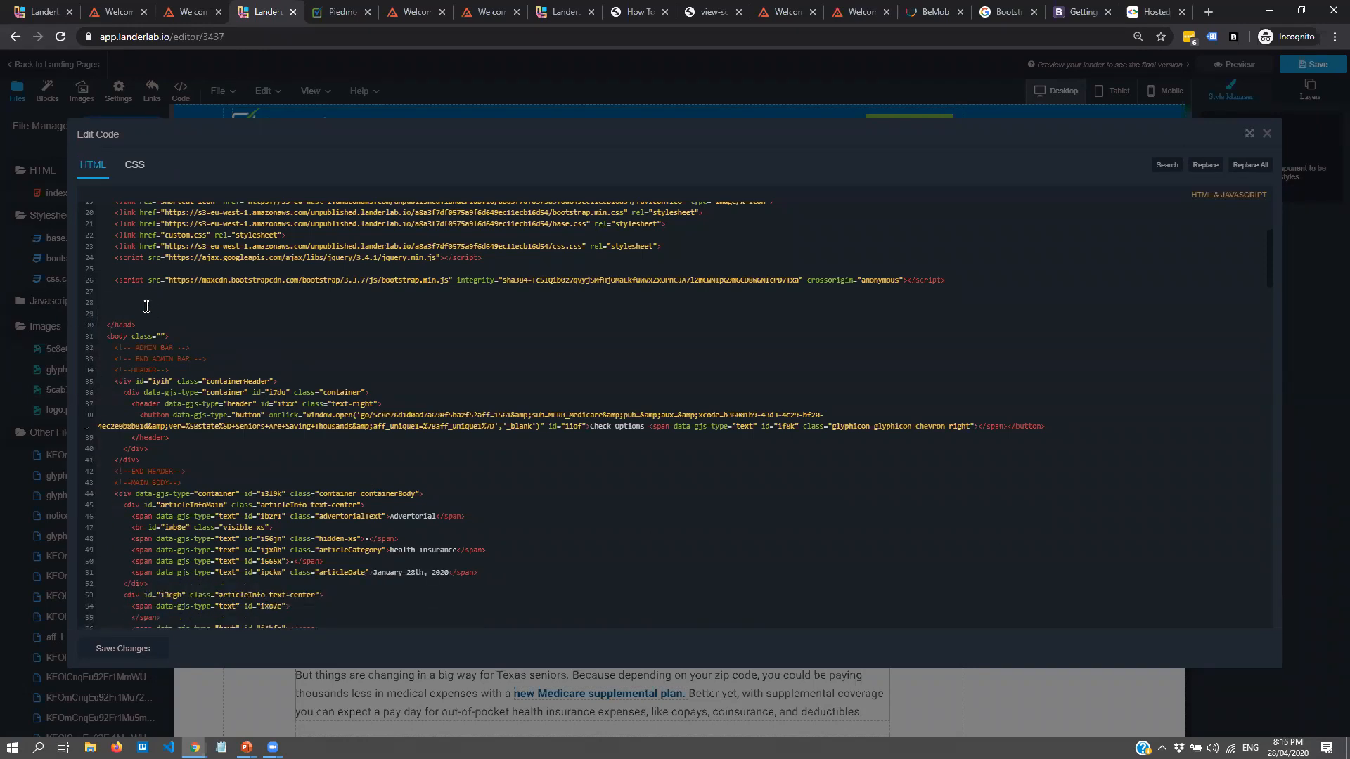
pyautogui.press('BackSpace')
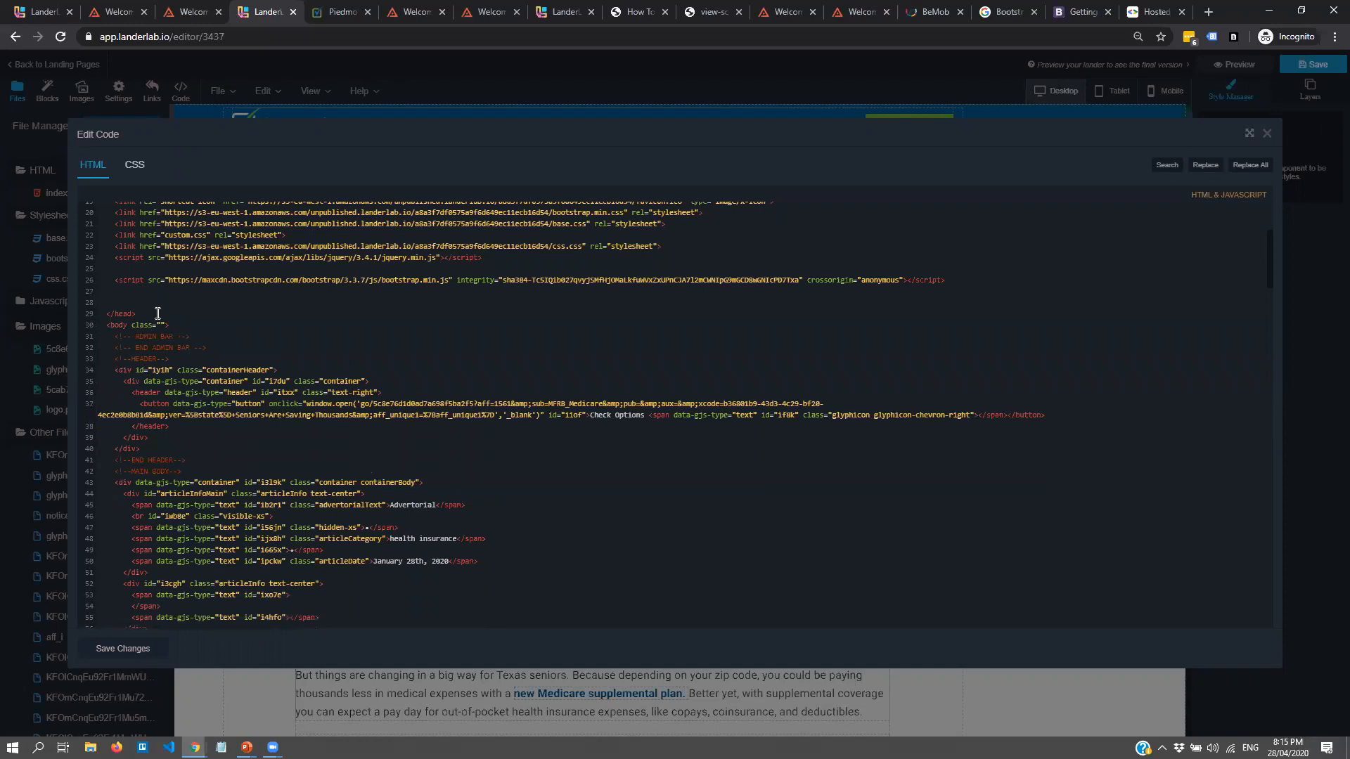
pyautogui.click(161, 312)
pyautogui.click(153, 304)
pyautogui.press('BackSpace')
pyautogui.moveTo(146, 302); pyautogui.dragTo(77, 250)
pyautogui.scroll(3, 162, 334)
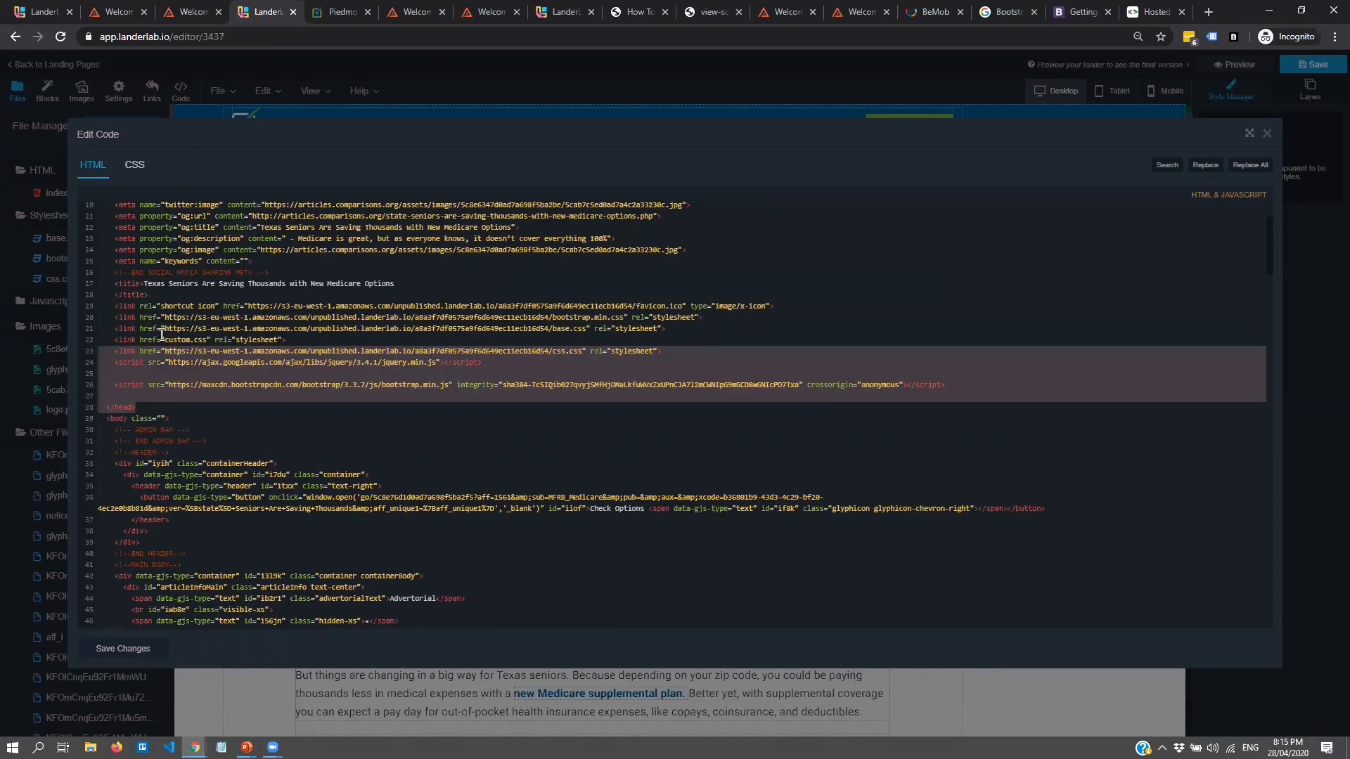
pyautogui.click(155, 425)
pyautogui.moveTo(144, 444); pyautogui.dragTo(100, 409)
pyautogui.moveTo(43, 312); pyautogui.dragTo(44, 264)
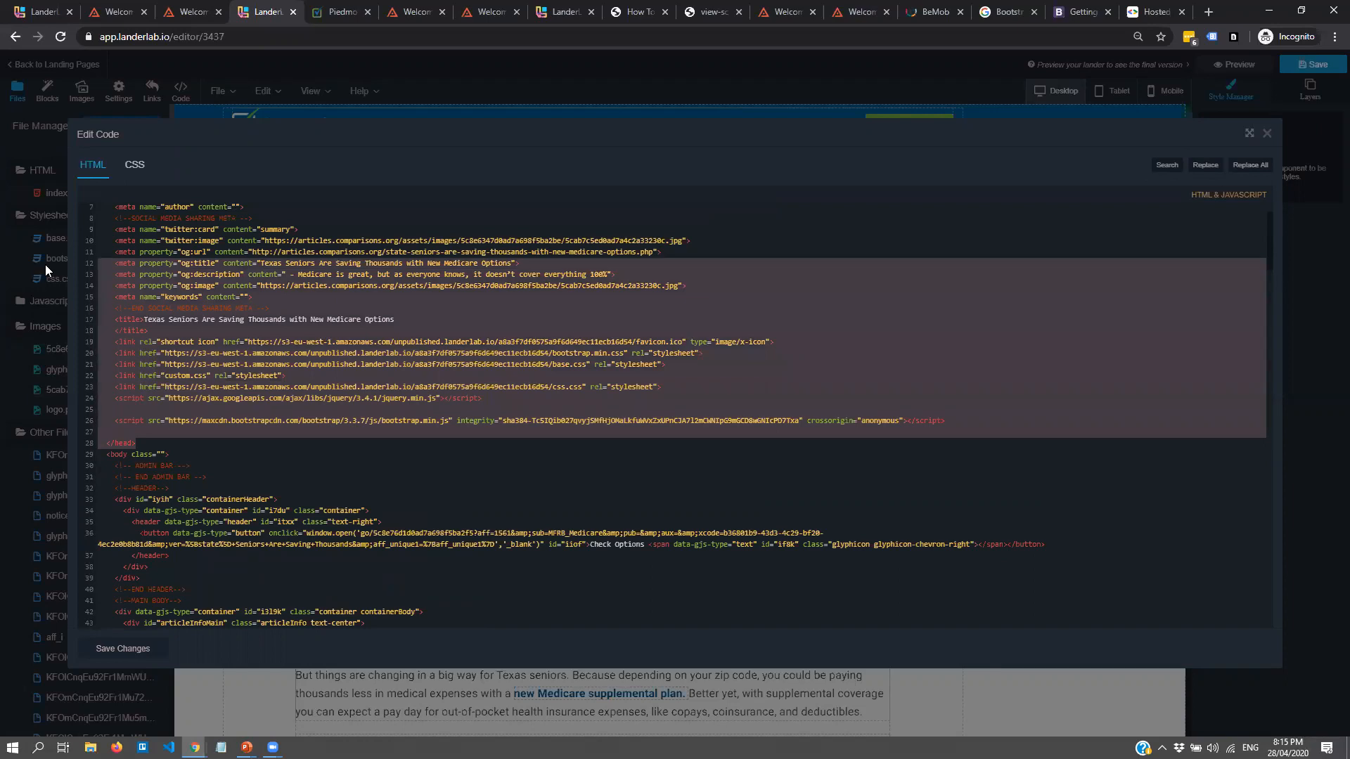
pyautogui.click(248, 296)
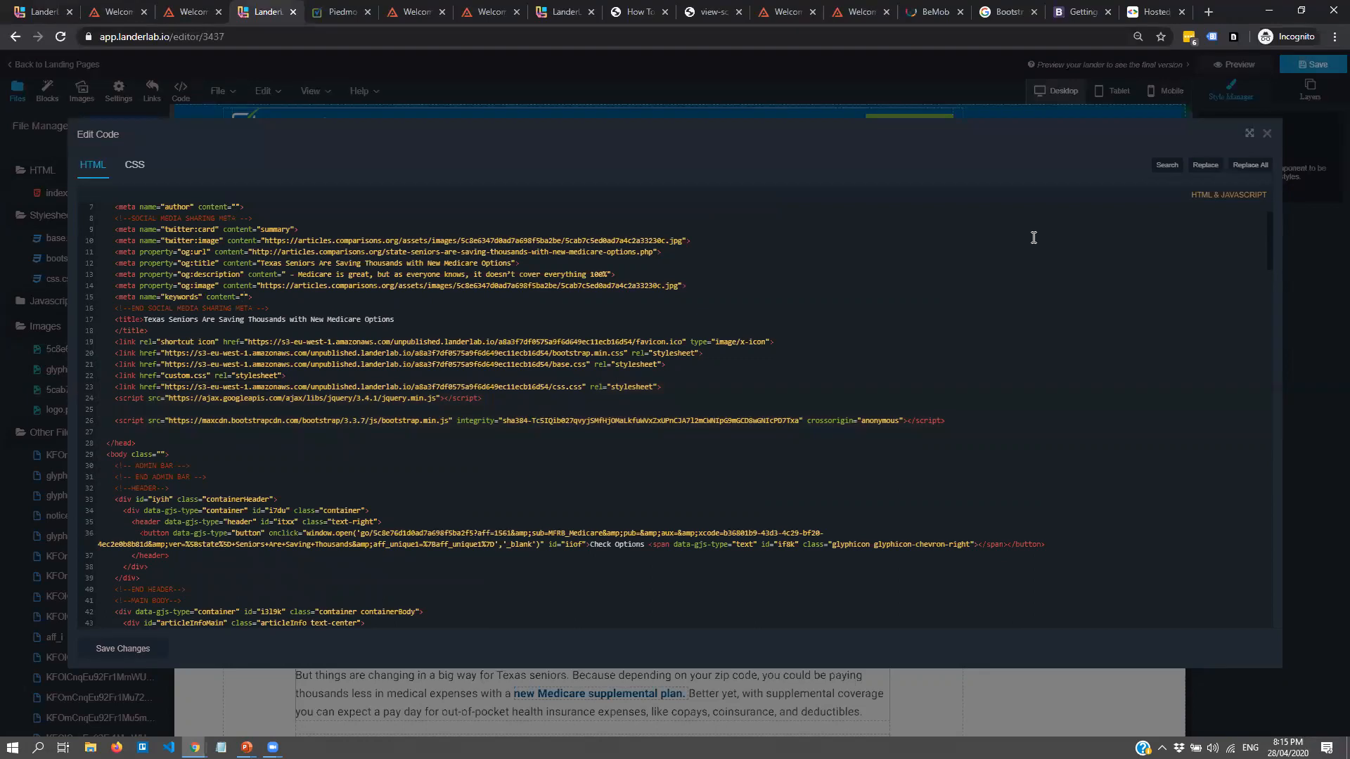
# - Search the index.html code for ".css" and save the code changes
pyautogui.click(1165, 166)
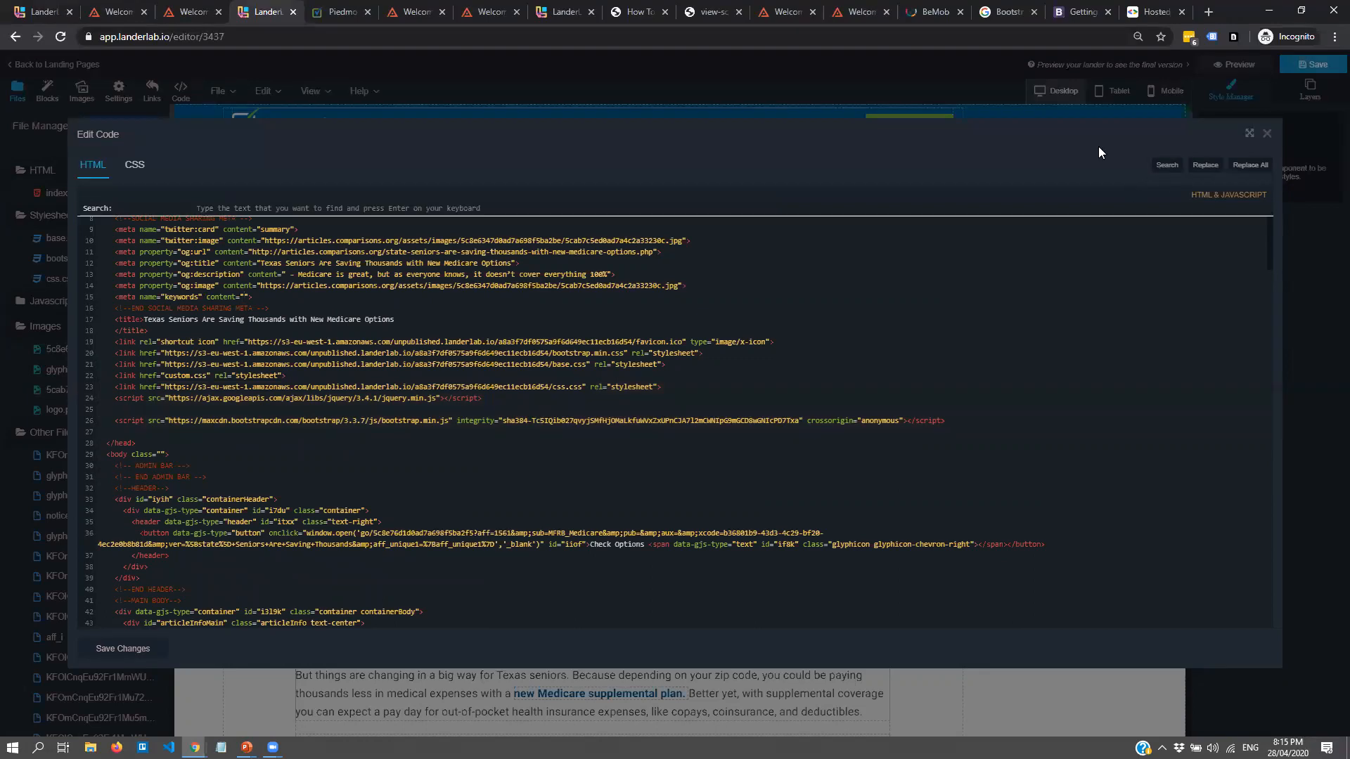
pyautogui.write('.css')
pyautogui.press('Return')
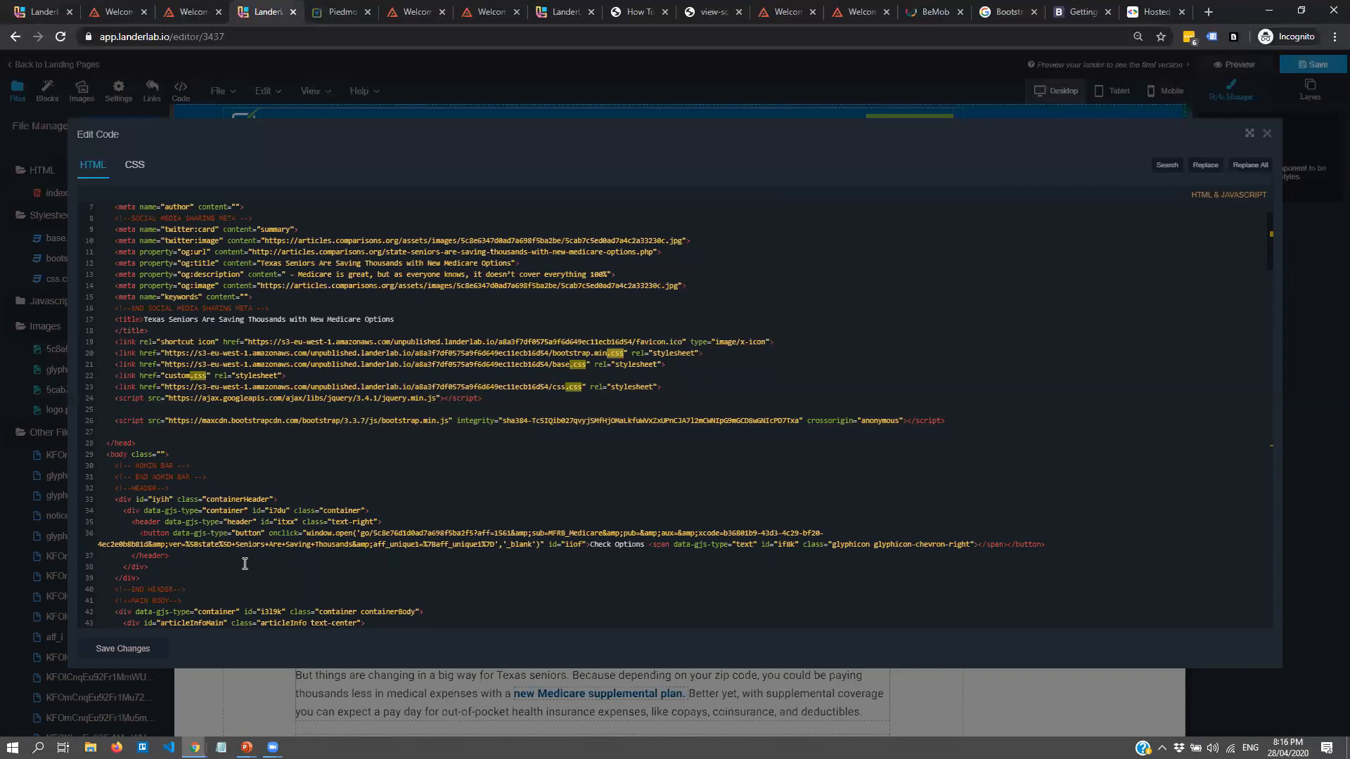
pyautogui.click(120, 648)
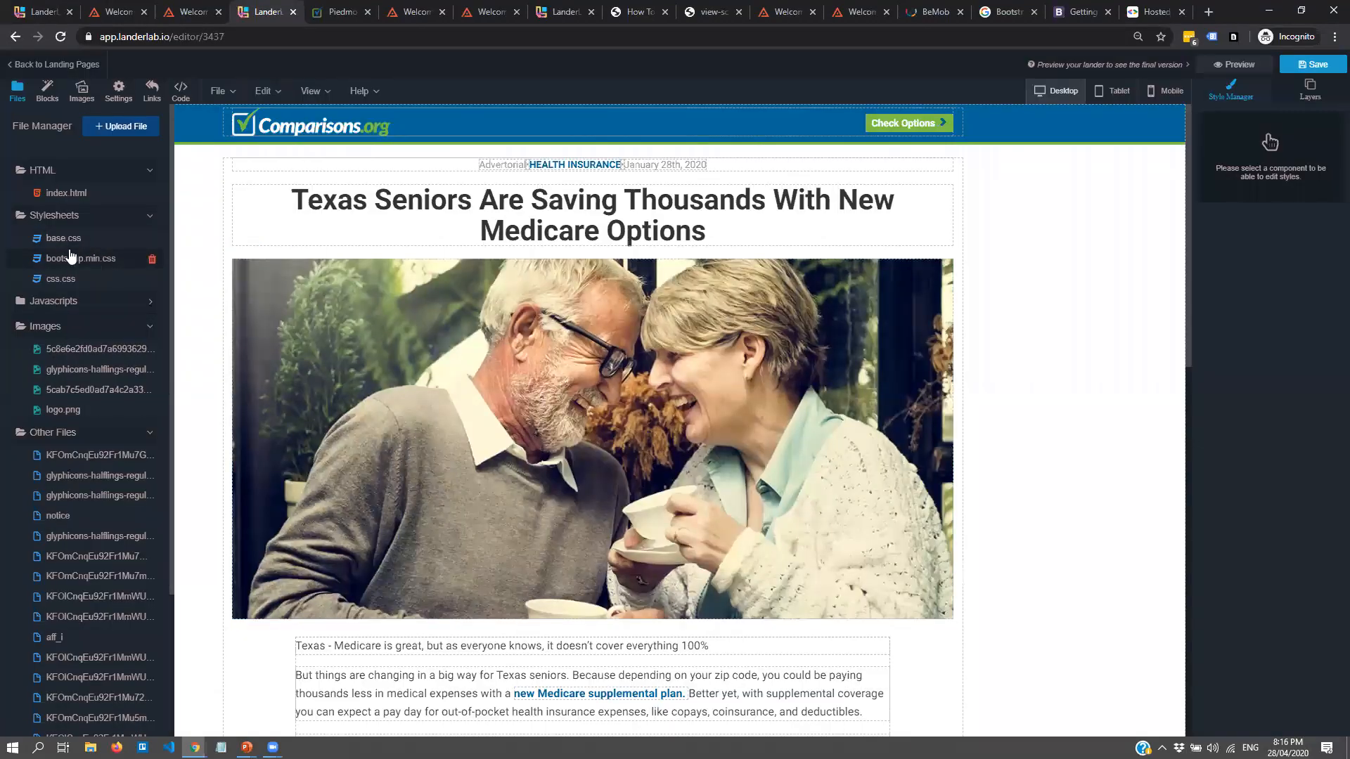
# - Open the base.css stylesheet in the enlarged code editor and read through its rules to the end of the file
pyautogui.click(42, 240)
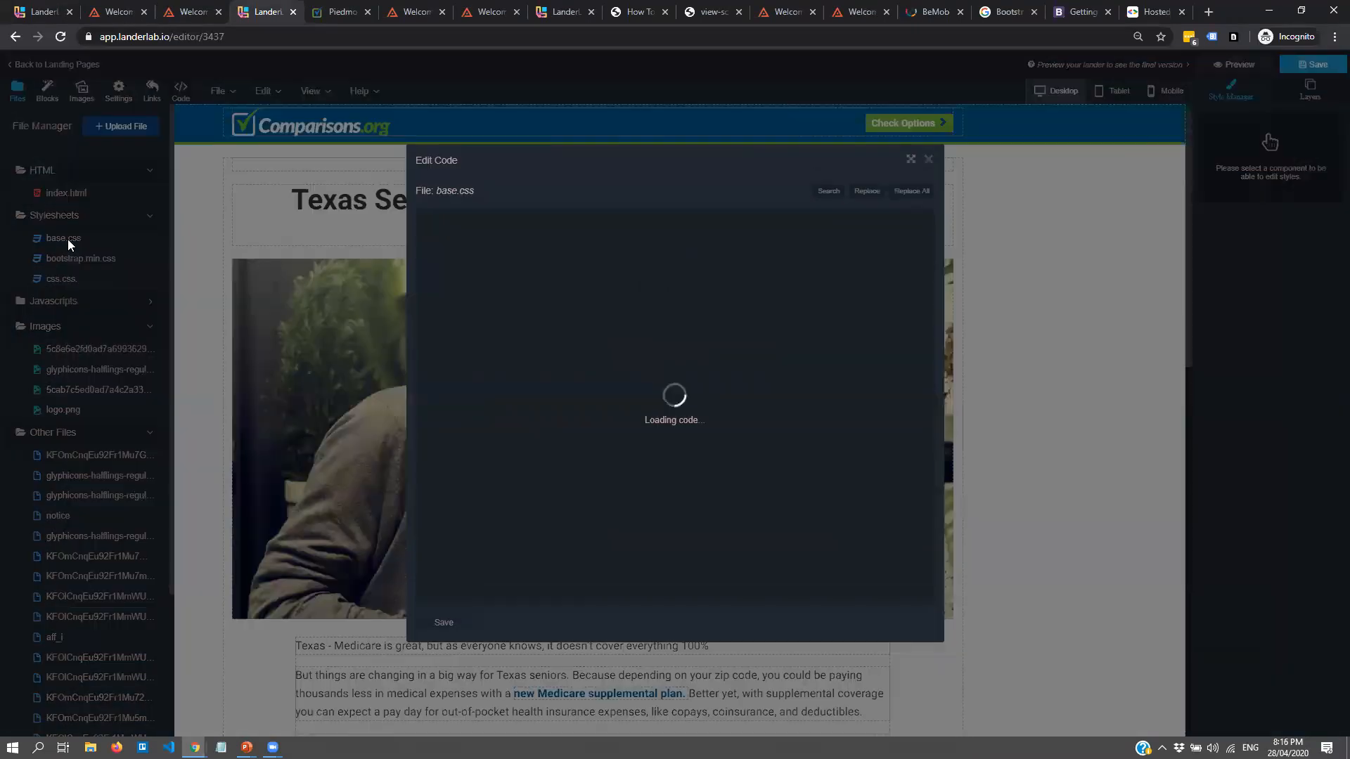
pyautogui.click(910, 159)
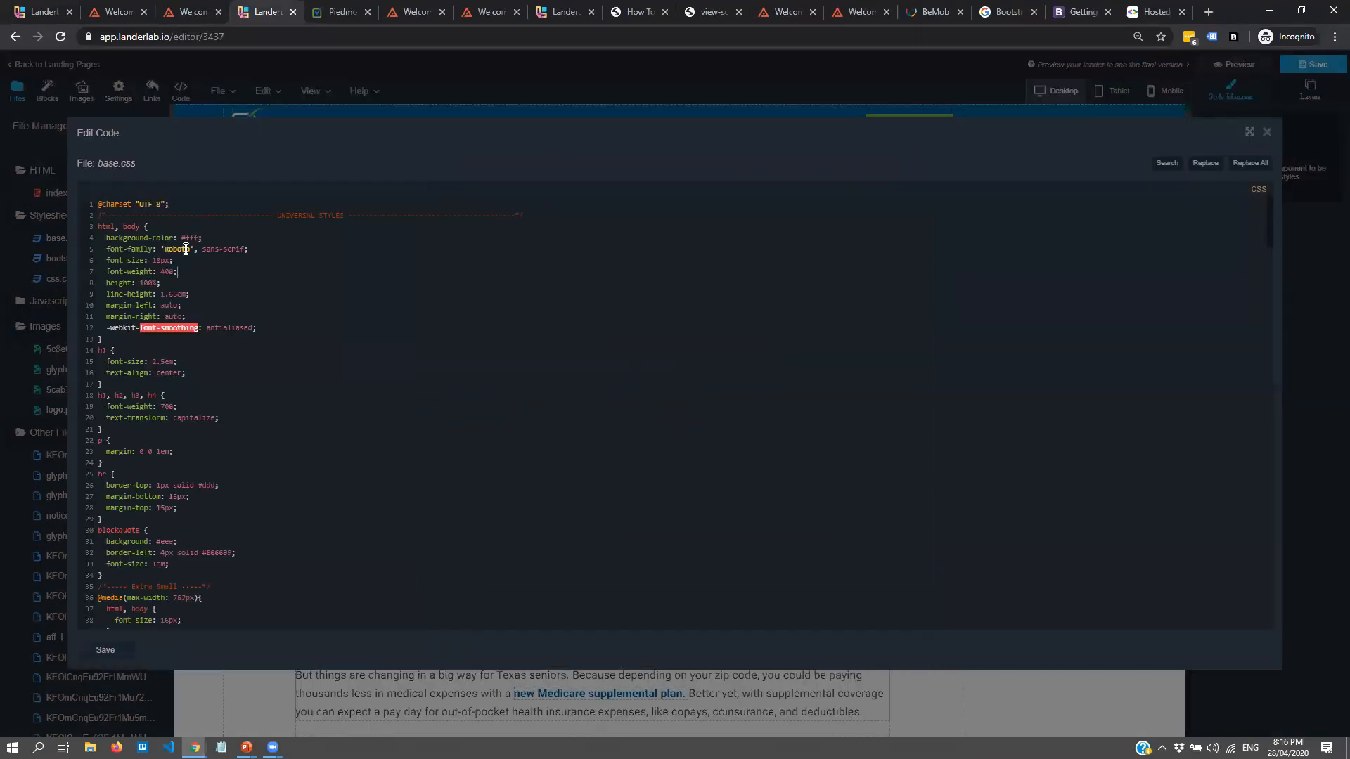
pyautogui.scroll(-3, 212, 271)
pyautogui.scroll(-20, 212, 271)
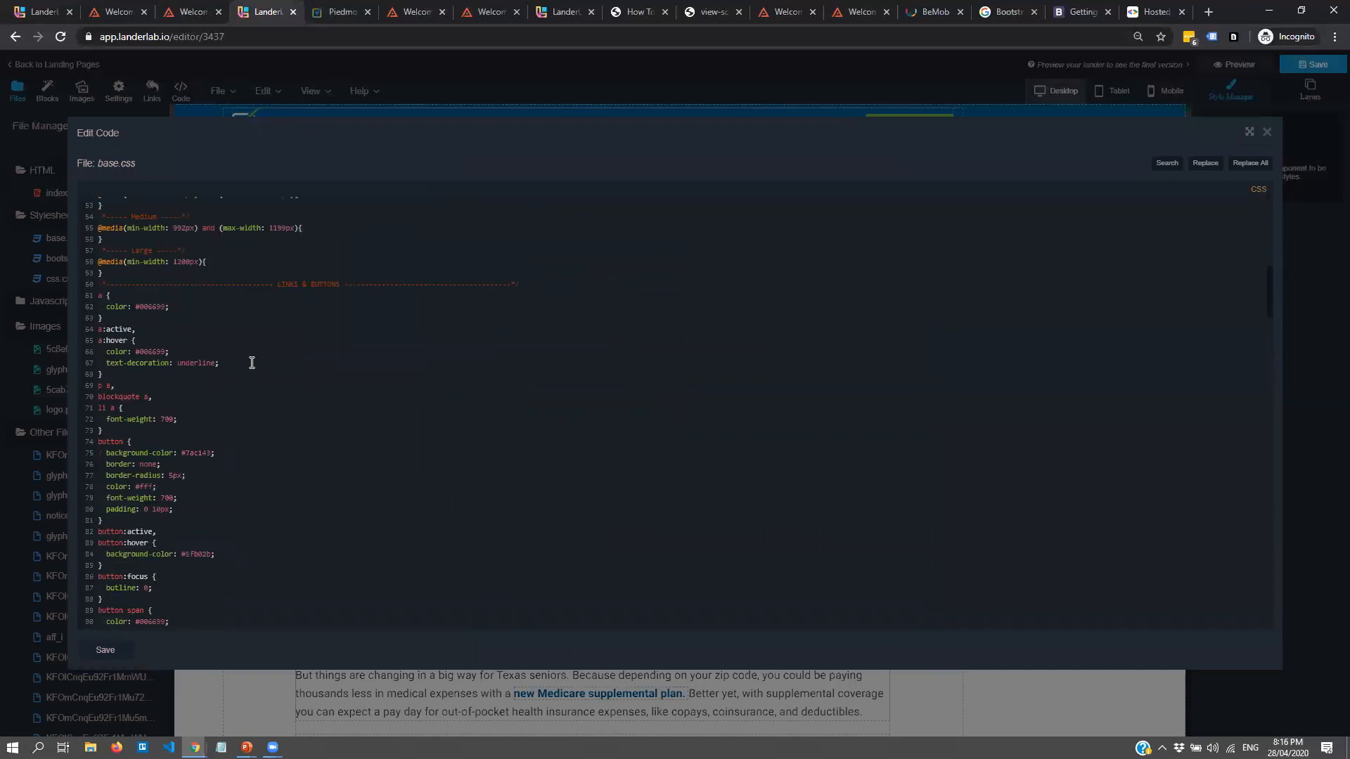
pyautogui.scroll(-20, 280, 398)
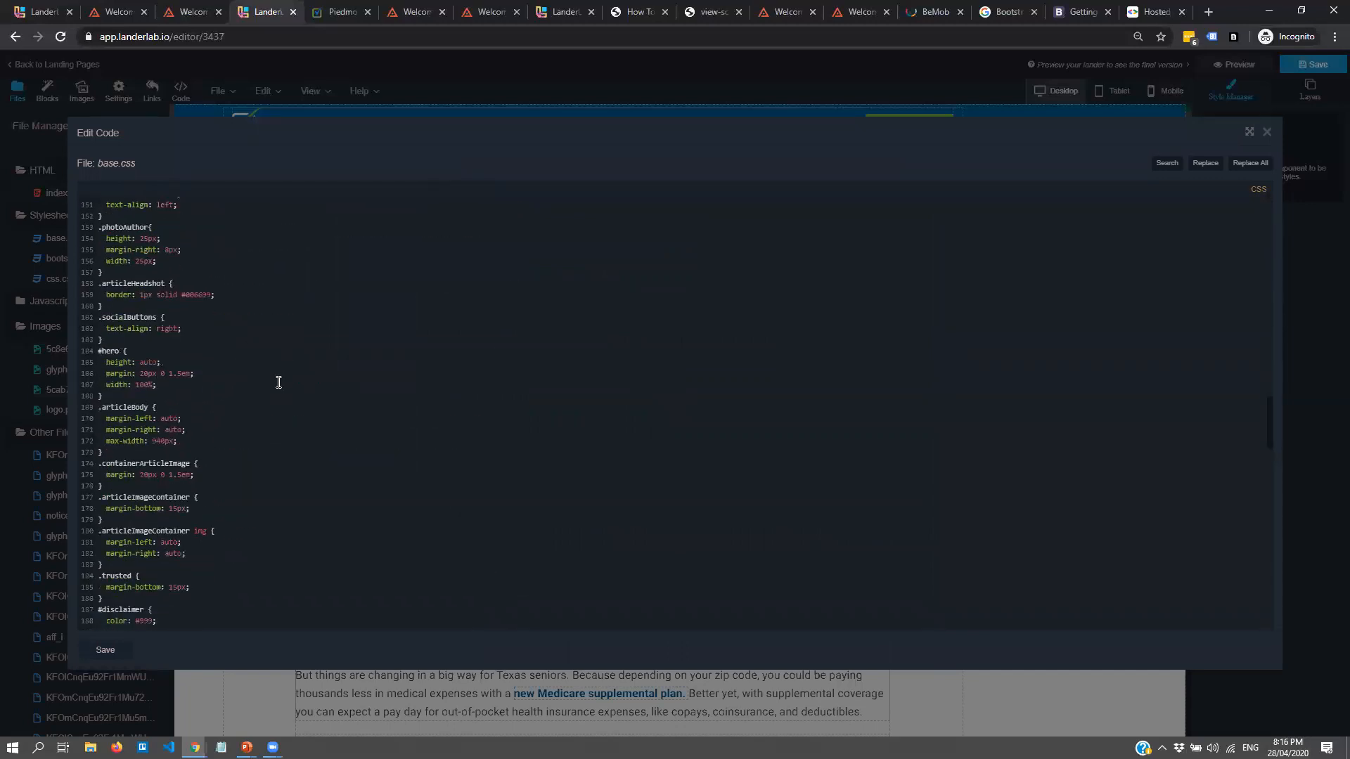
pyautogui.scroll(-15, 262, 372)
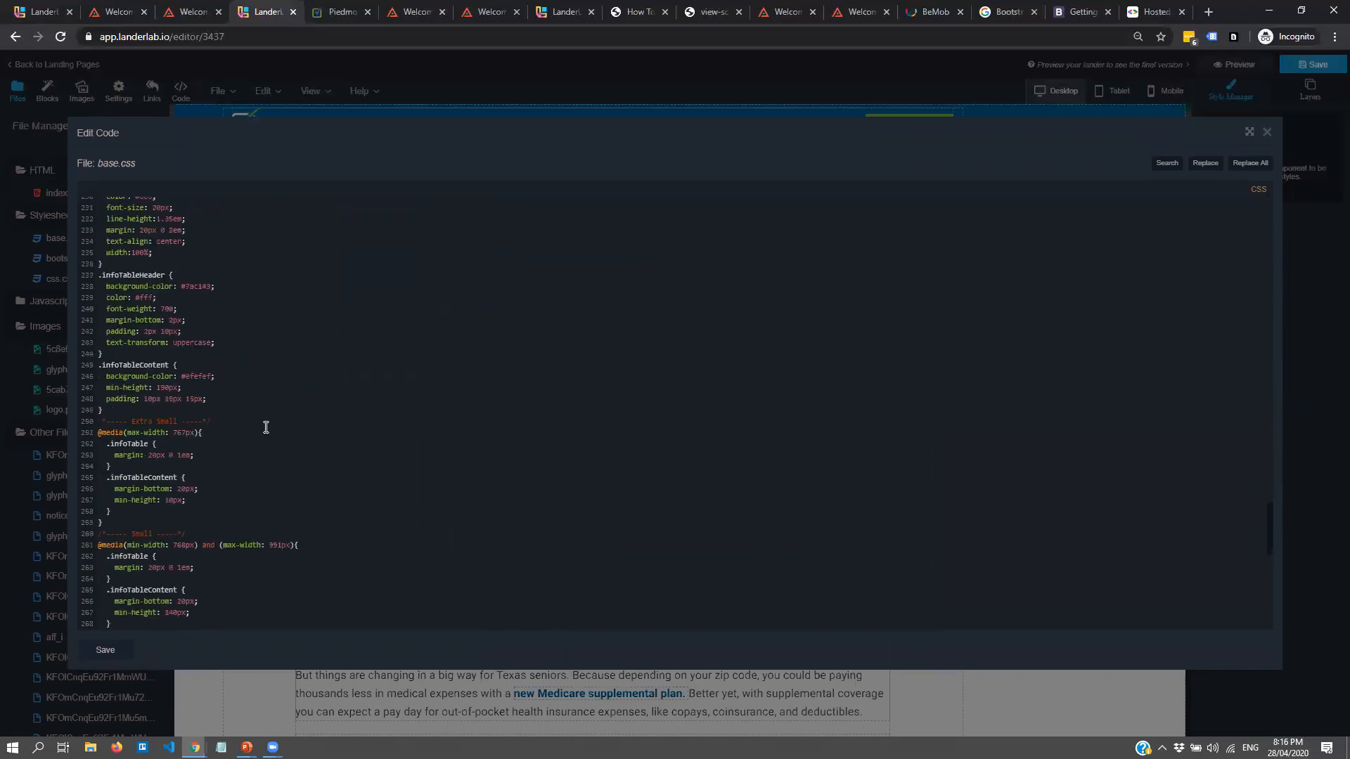
pyautogui.scroll(-8, 232, 523)
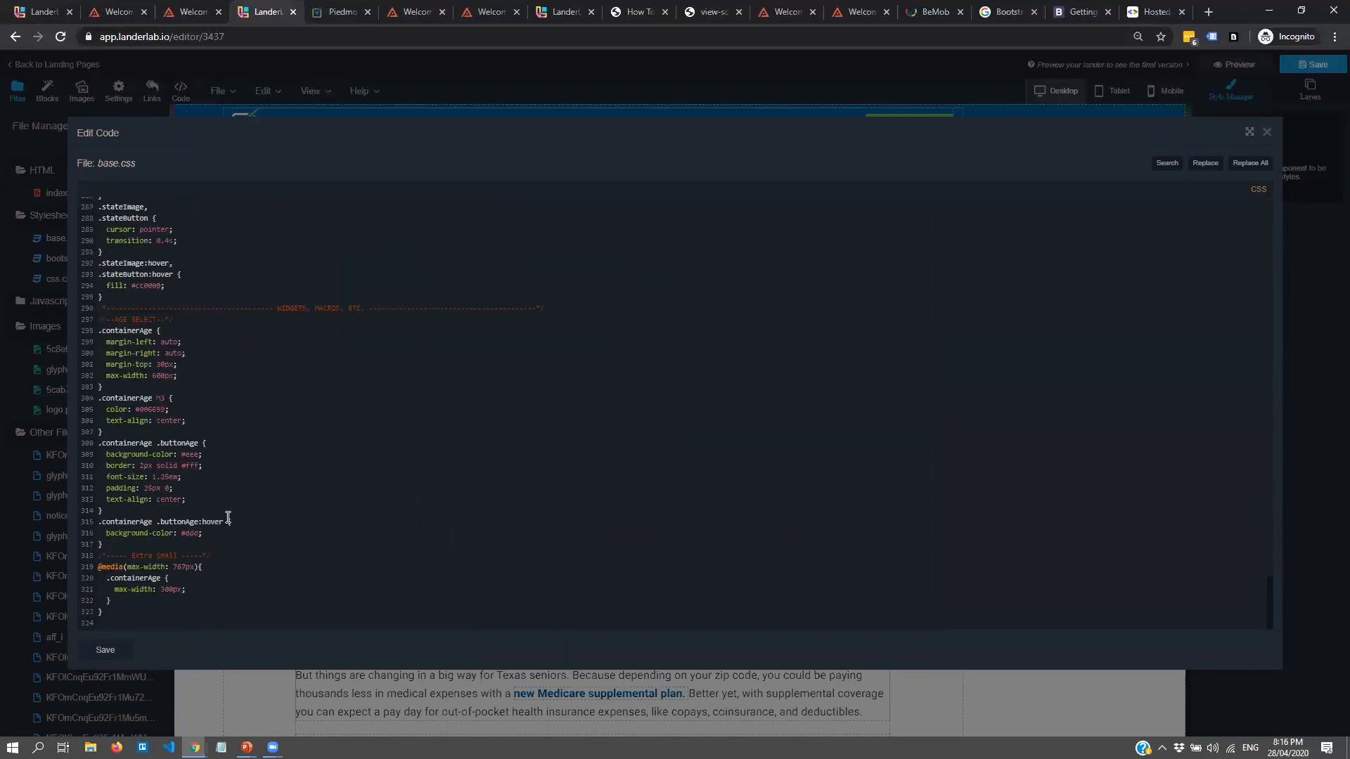
# - Review the base.css rules from the age-select widgets back up to the links and buttons section, and close the file
pyautogui.click(135, 613)
pyautogui.moveTo(135, 613); pyautogui.dragTo(88, 202)
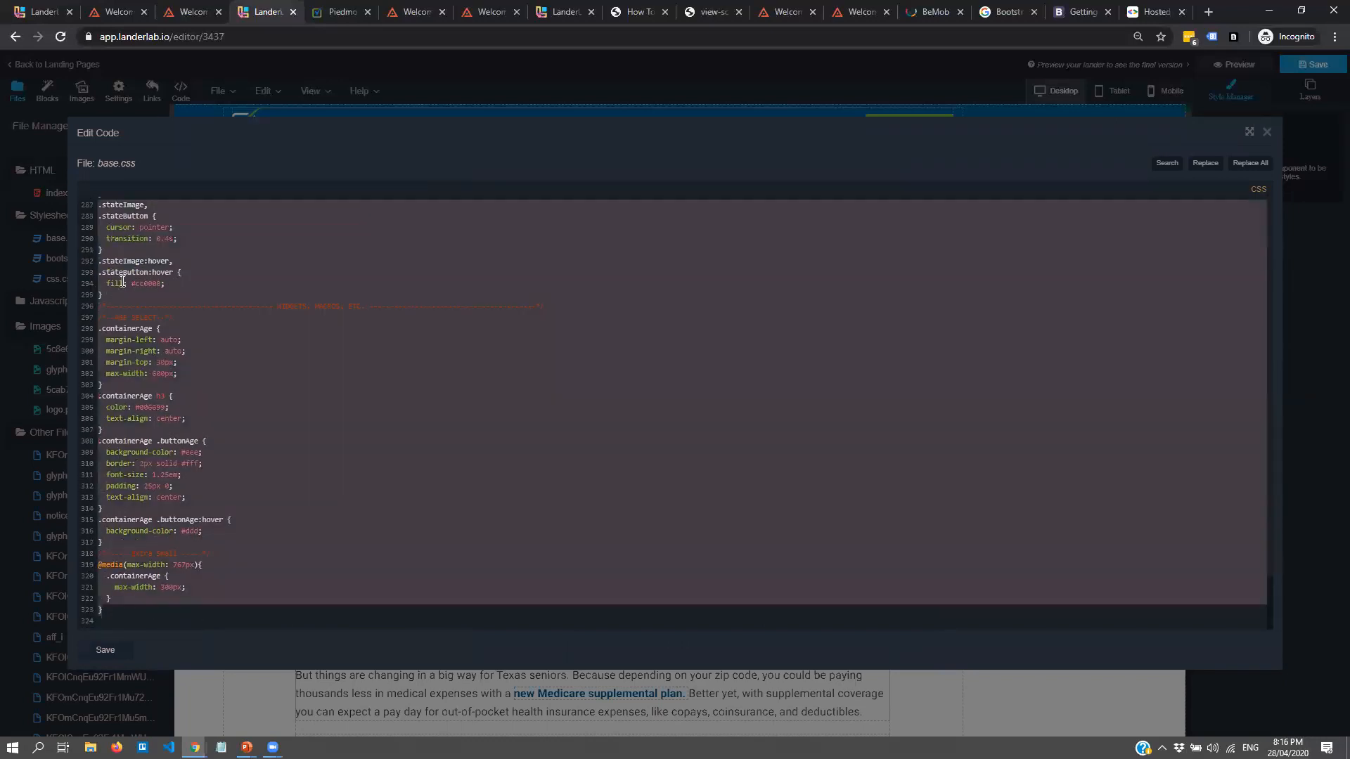
pyautogui.click(124, 294)
pyautogui.scroll(9, 134, 320)
pyautogui.click(197, 384)
pyautogui.moveTo(201, 376); pyautogui.dragTo(92, 231)
pyautogui.scroll(6, 260, 385)
pyautogui.moveTo(290, 464); pyautogui.dragTo(131, 213)
pyautogui.scroll(5, 277, 374)
pyautogui.moveTo(278, 386); pyautogui.dragTo(39, 205)
pyautogui.scroll(4, 208, 372)
pyautogui.moveTo(223, 402); pyautogui.dragTo(87, 203)
pyautogui.scroll(10, 296, 339)
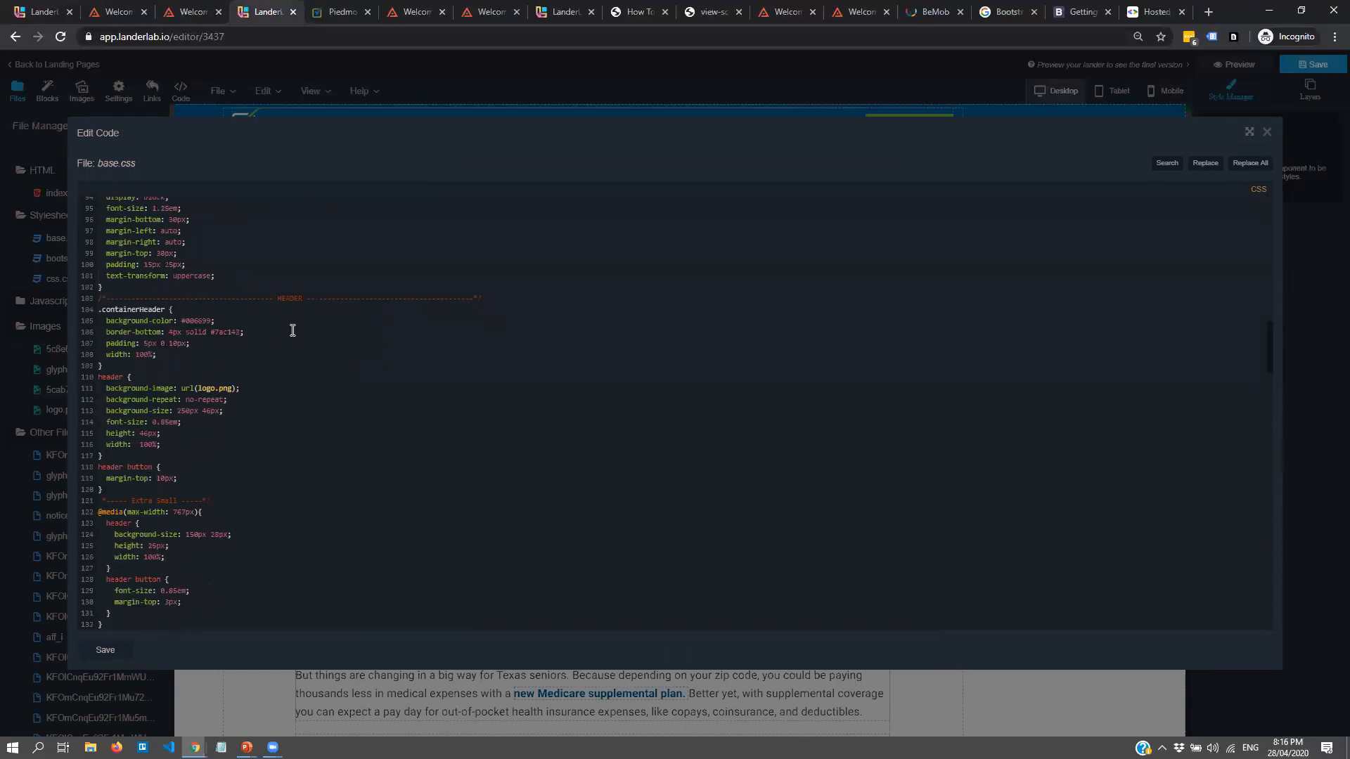
pyautogui.moveTo(289, 412); pyautogui.dragTo(141, 216)
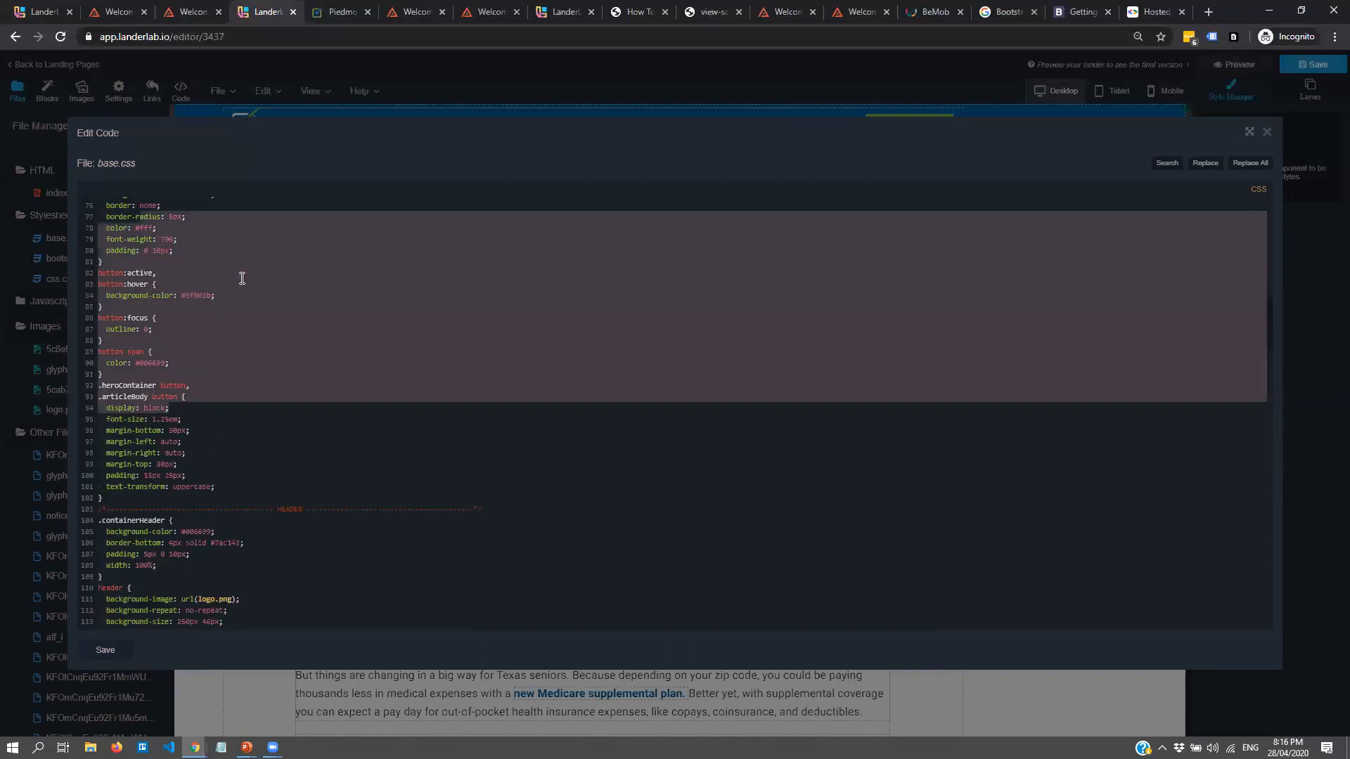
pyautogui.scroll(3, 243, 278)
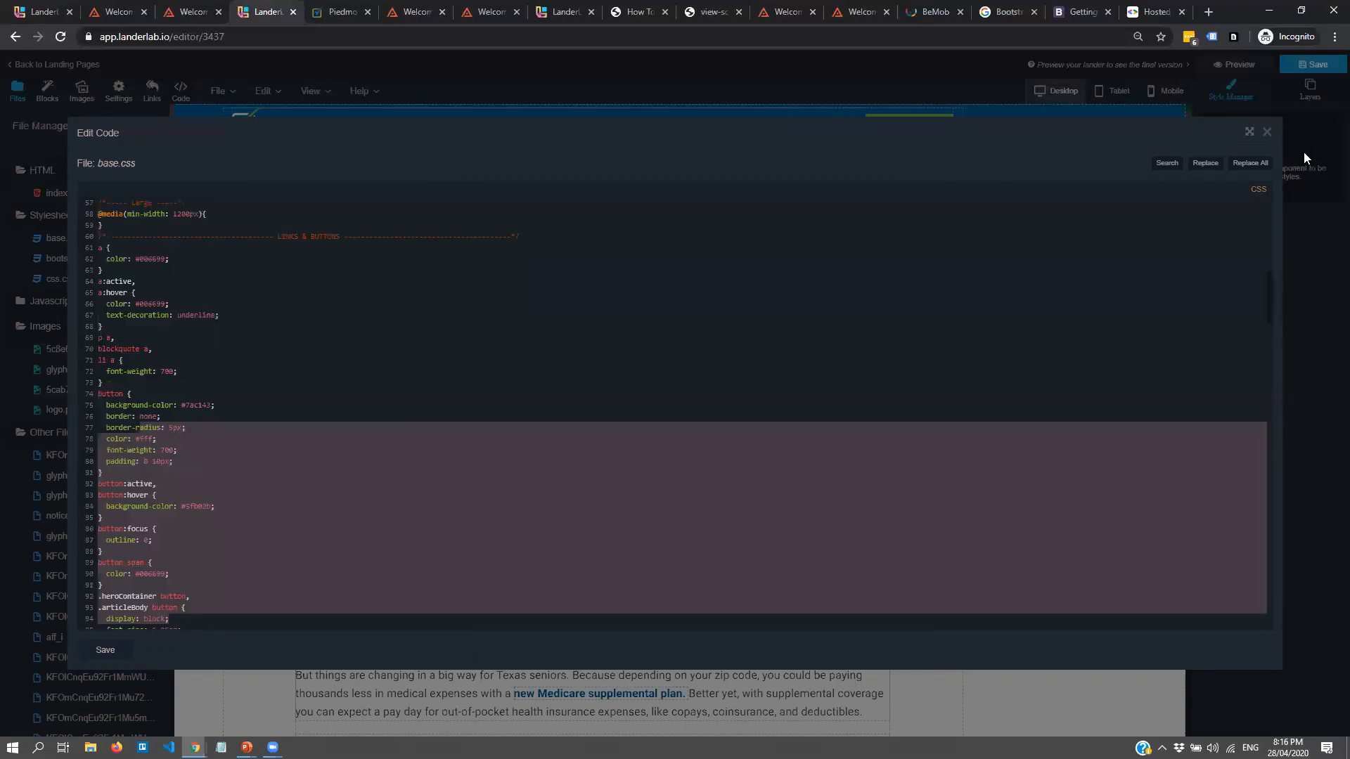
pyautogui.click(1266, 133)
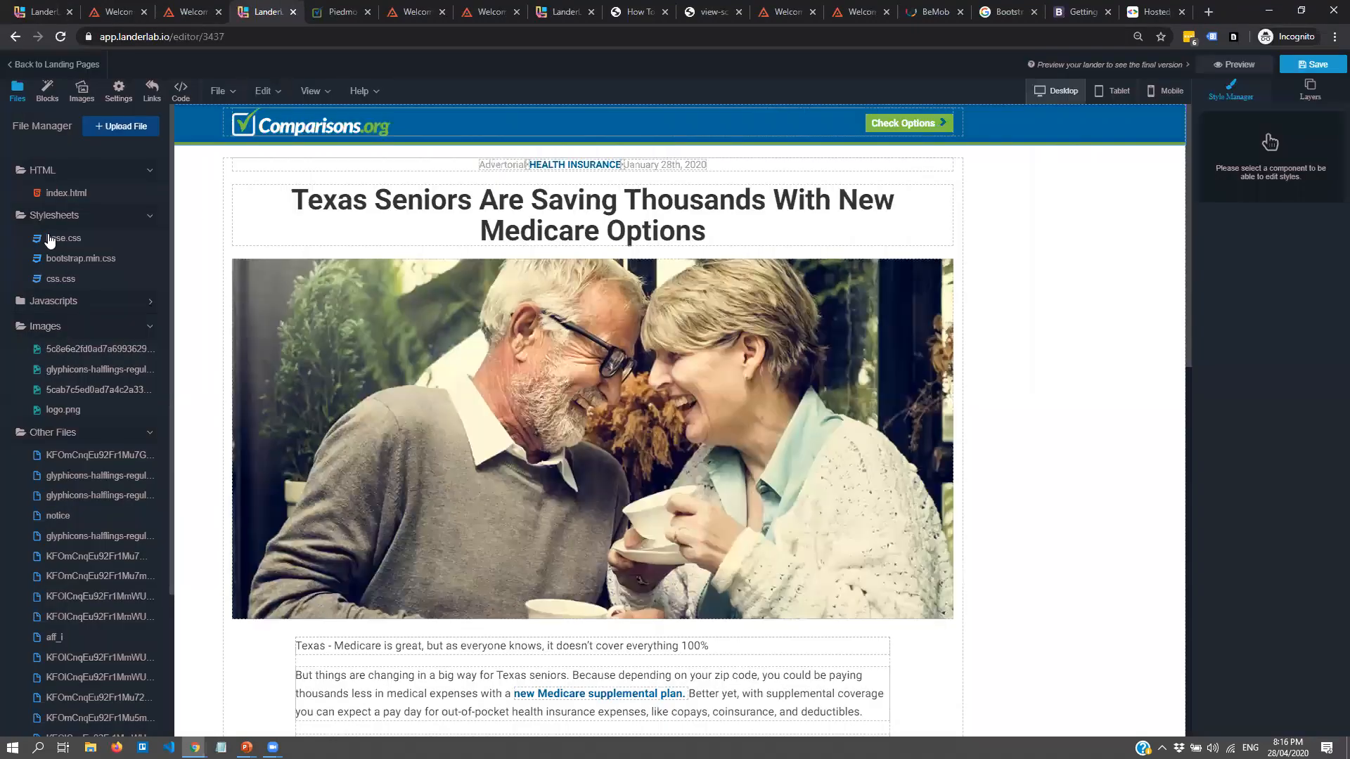
# - Check the Bootstrap version in the header of bootstrap.min.css and delete that stylesheet file from the lander
pyautogui.click(84, 259)
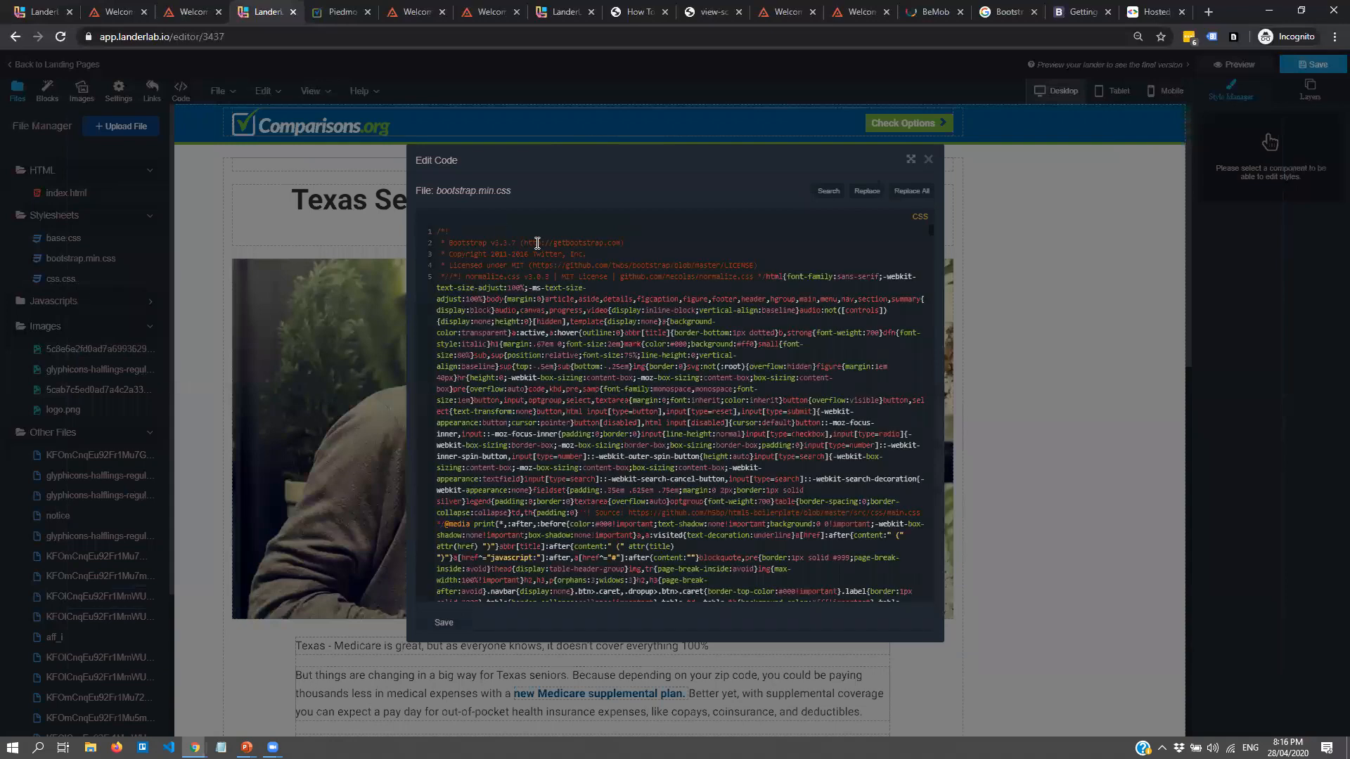
pyautogui.moveTo(518, 239); pyautogui.dragTo(491, 241)
pyautogui.click(928, 164)
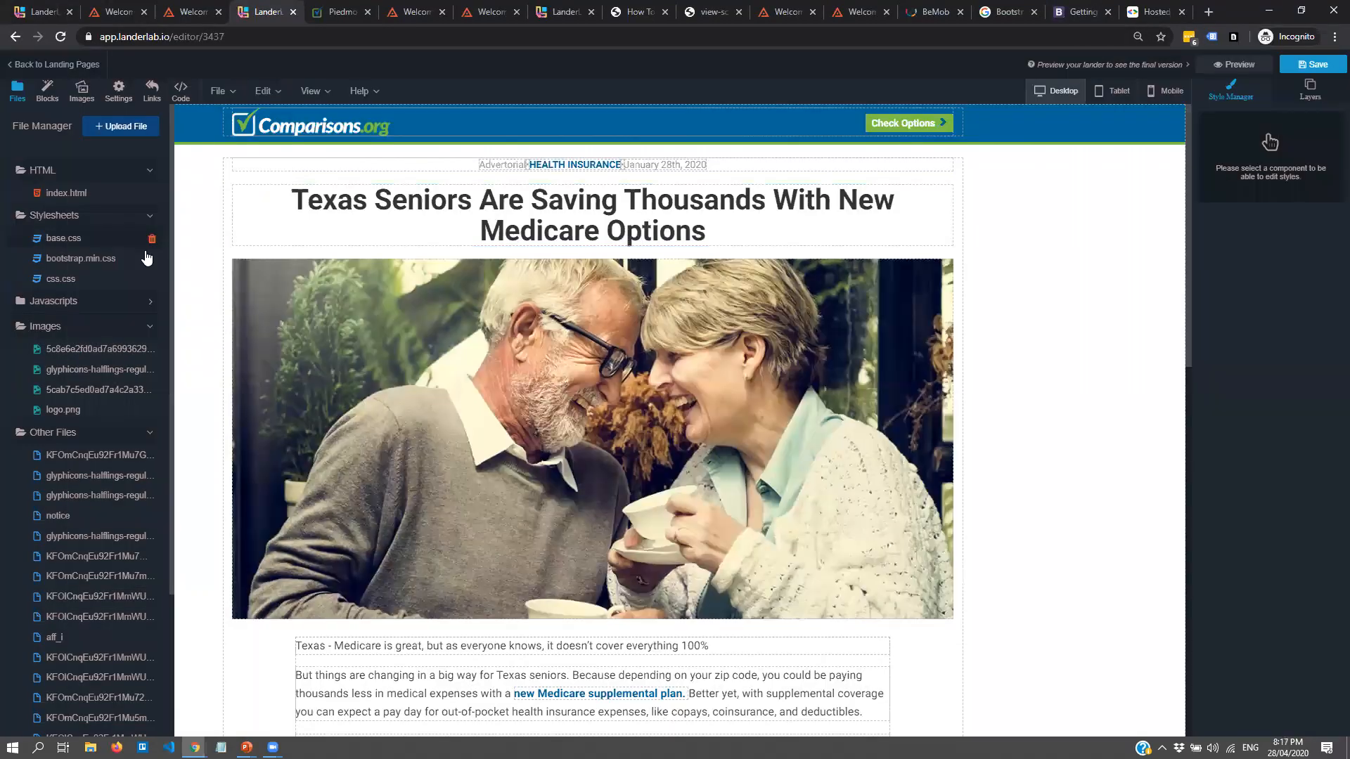
pyautogui.click(151, 260)
pyautogui.click(793, 431)
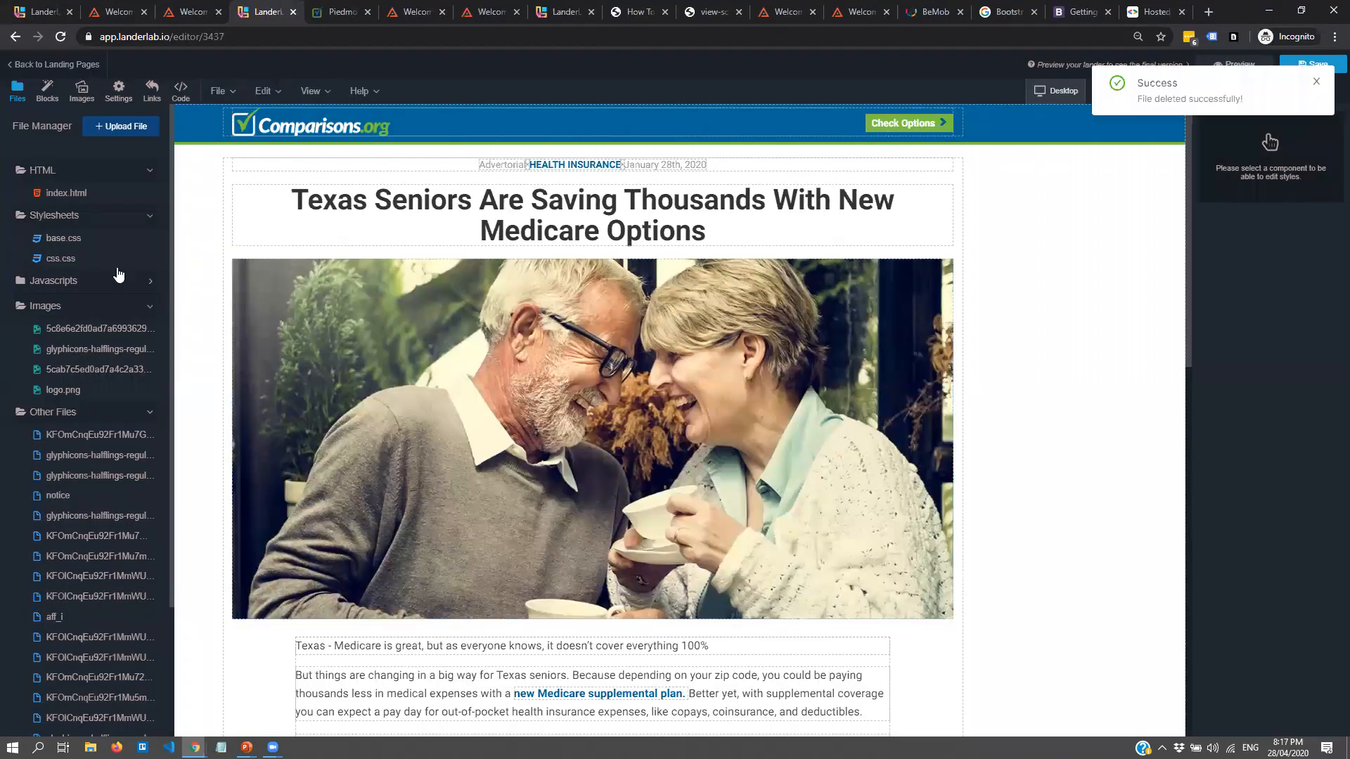
# - Open css.css in the enlarged code editor, examine its Roboto font-face rules and font file references, and close the file
pyautogui.click(76, 260)
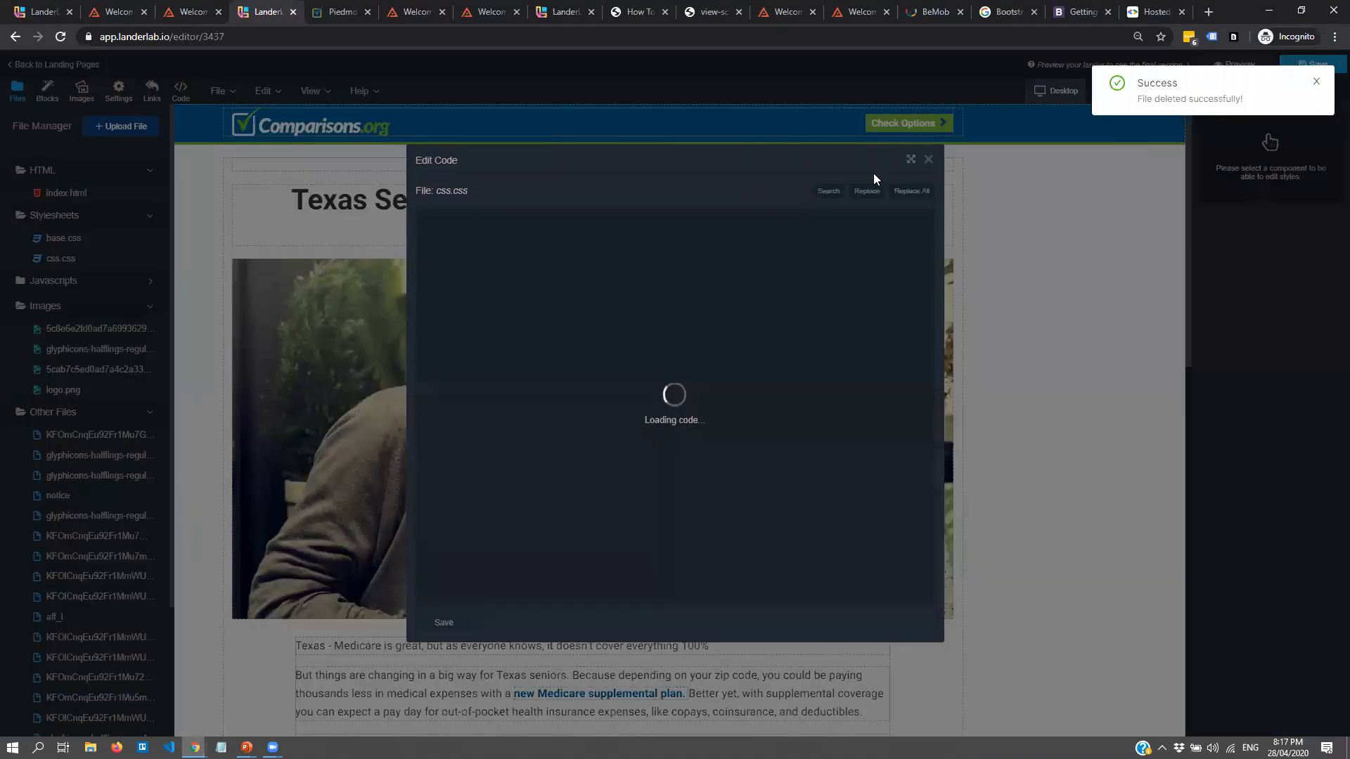
pyautogui.click(910, 160)
pyautogui.moveTo(99, 204); pyautogui.dragTo(513, 270)
pyautogui.click(513, 269)
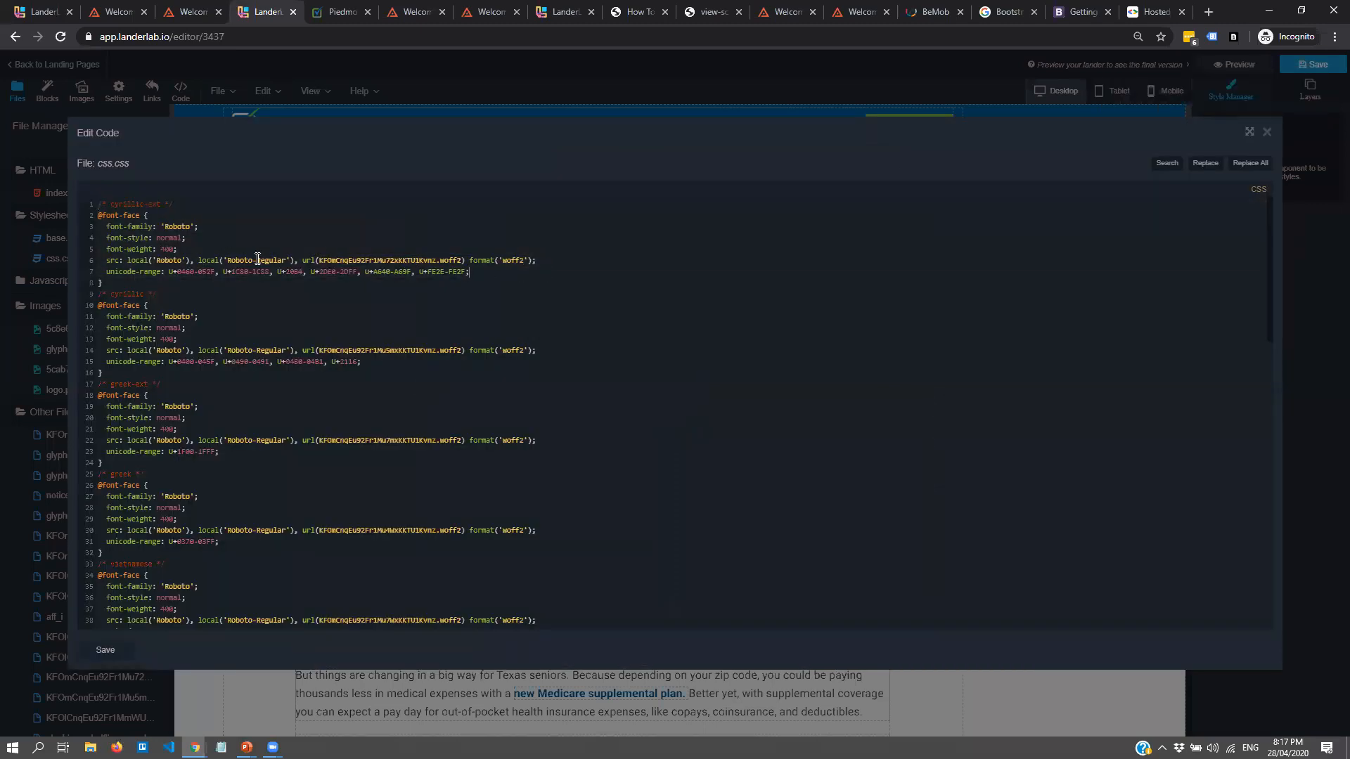
pyautogui.scroll(-2, 464, 323)
pyautogui.scroll(-3, 464, 324)
pyautogui.click(341, 359)
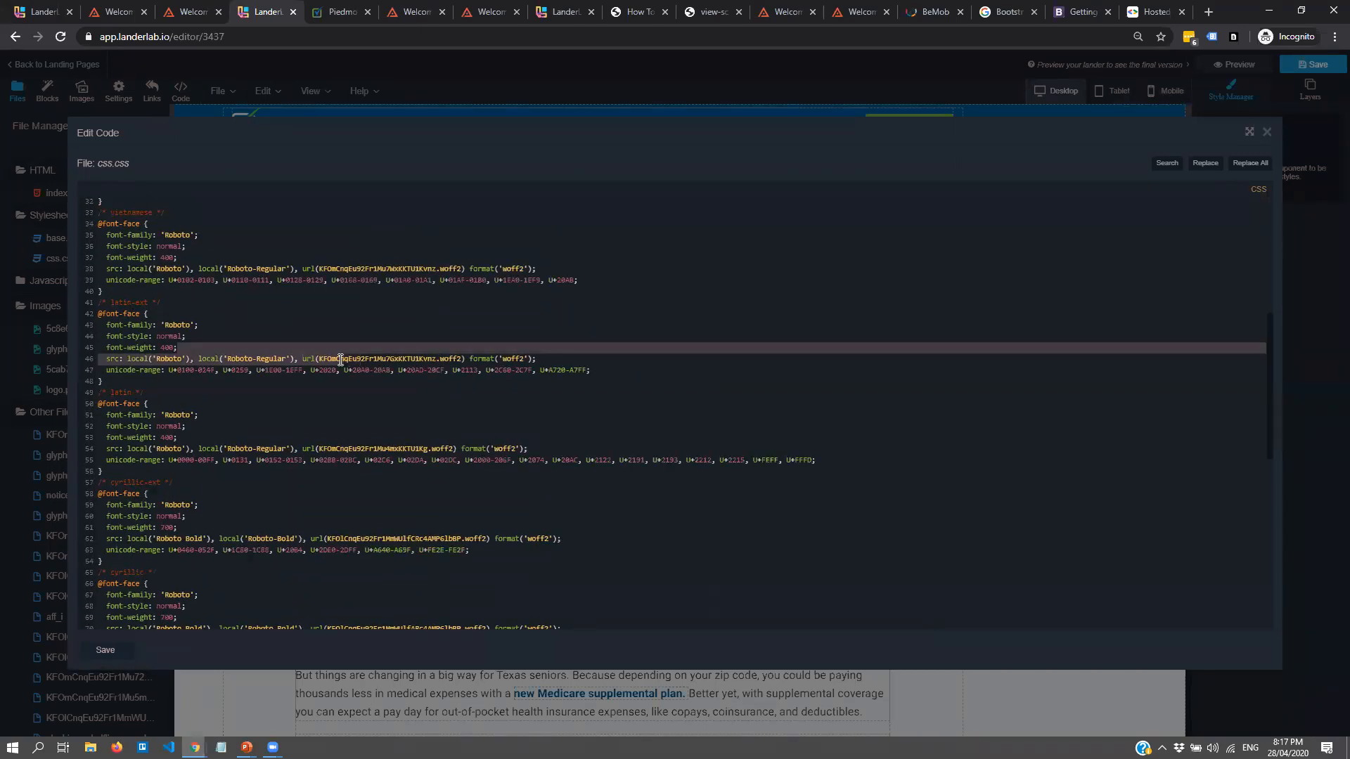
pyautogui.scroll(-5, 457, 348)
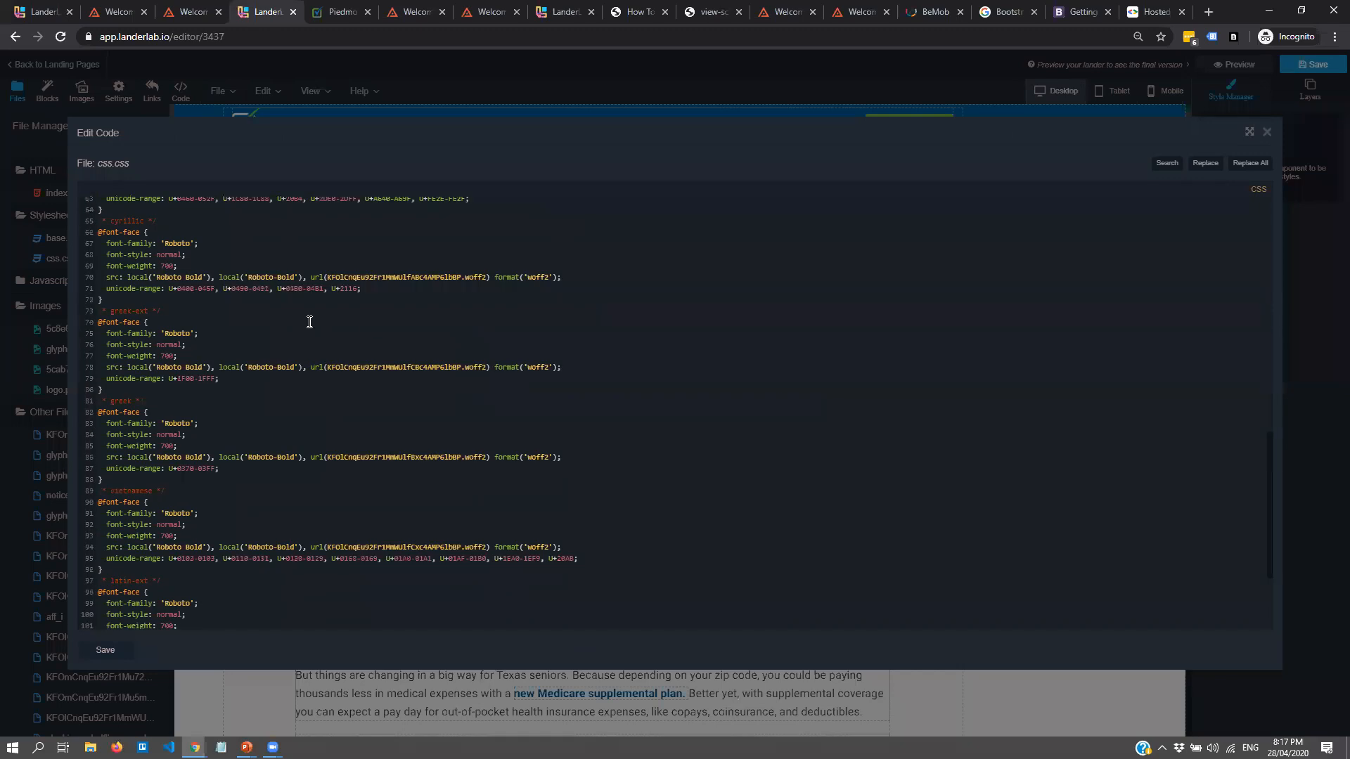
pyautogui.scroll(3, 386, 301)
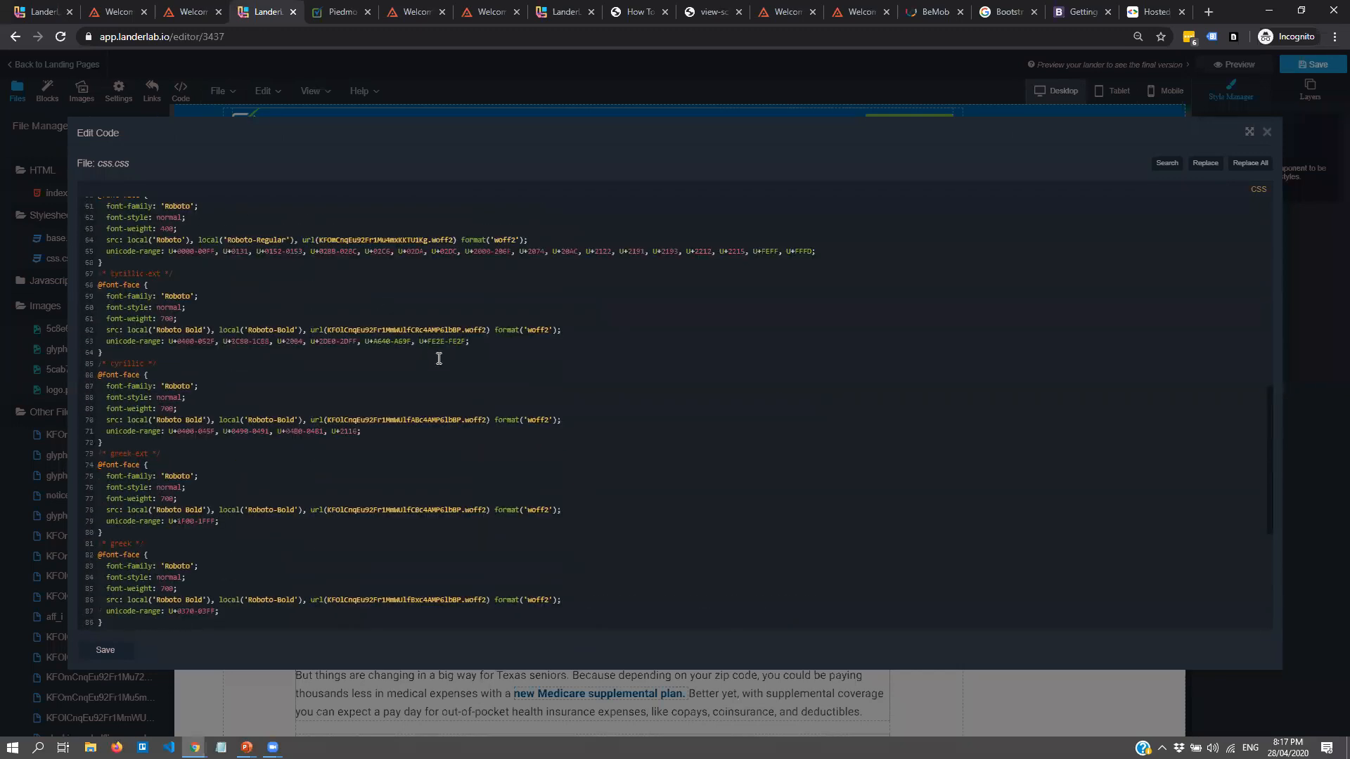
pyautogui.scroll(-4, 348, 330)
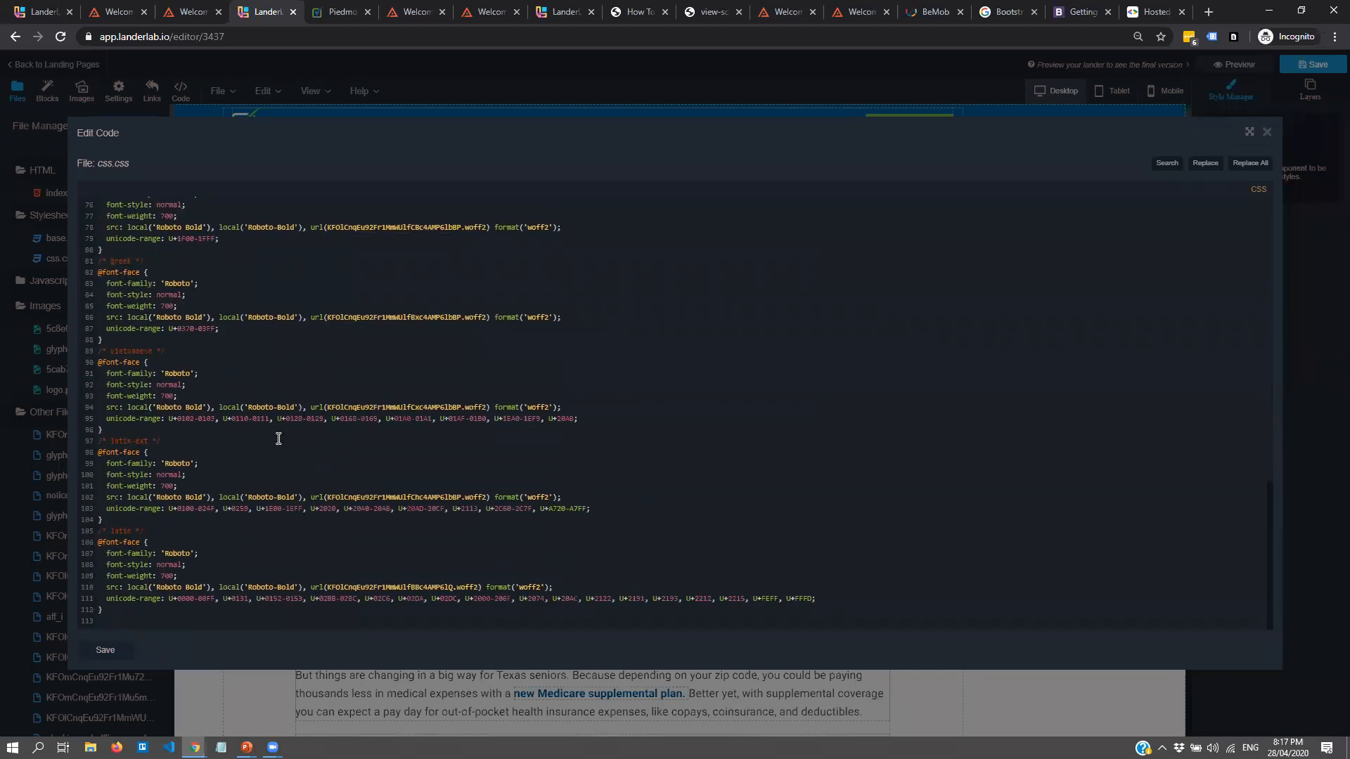
pyautogui.moveTo(277, 495); pyautogui.dragTo(358, 501)
pyautogui.click(361, 566)
pyautogui.click(1265, 132)
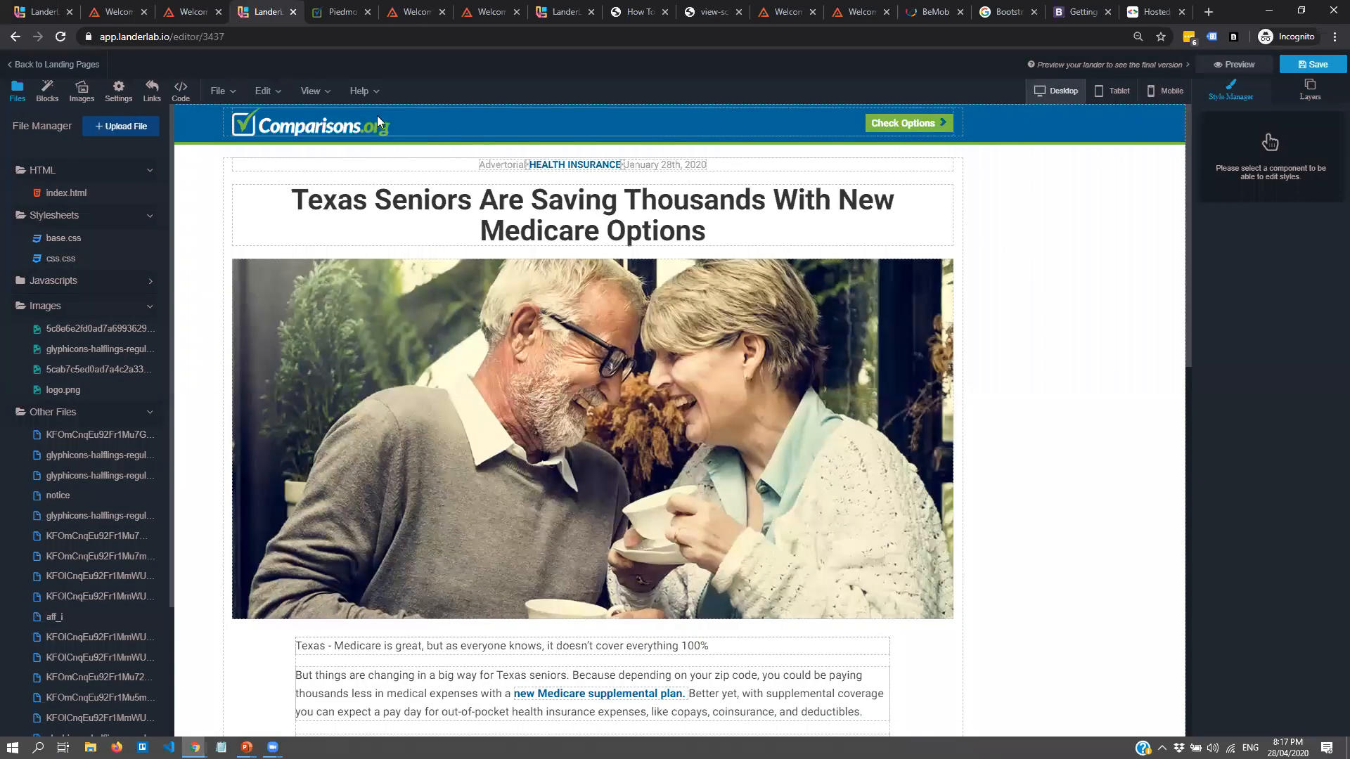
# - Open the index.html code and copy the Bootstrap 3.3.7 minified CSS link tag from the Bootstrap CDN section of the getting-started page
pyautogui.click(112, 193)
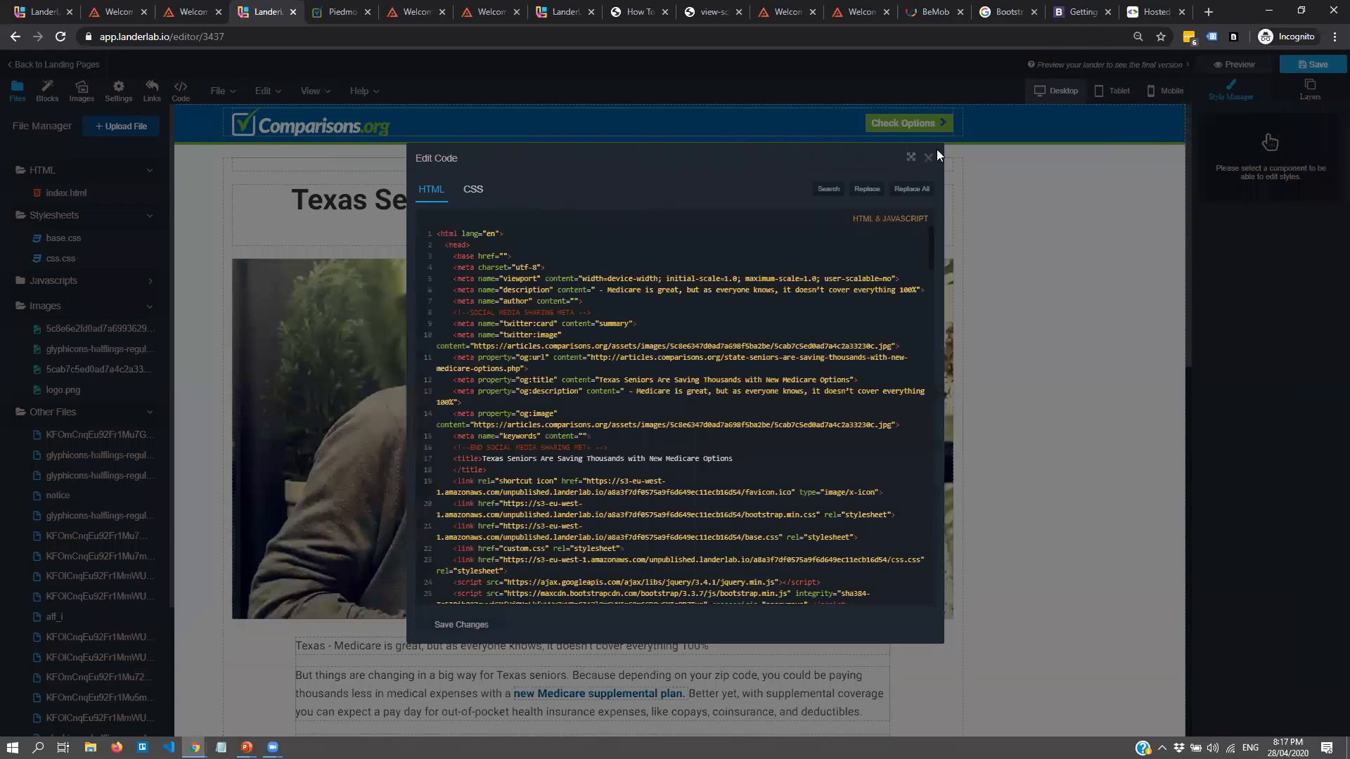
pyautogui.click(911, 158)
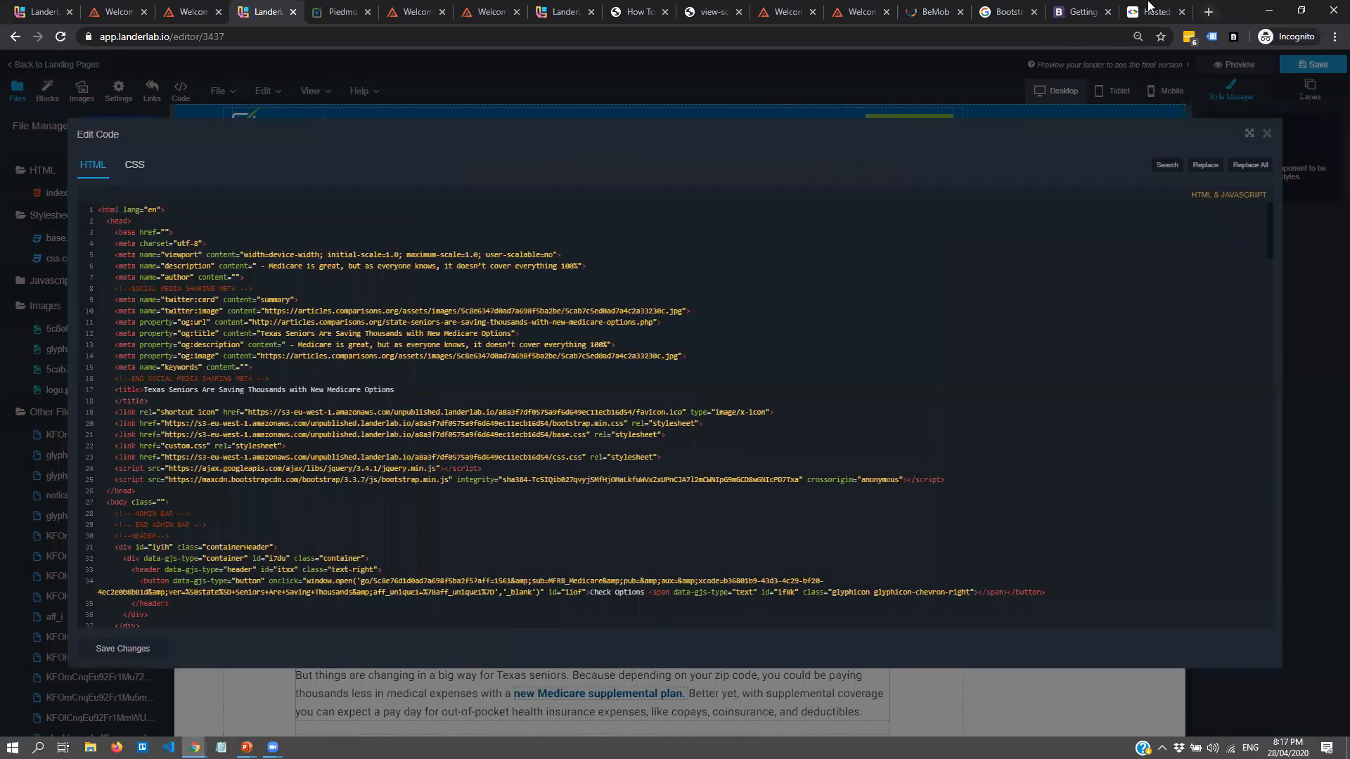
pyautogui.click(1082, 12)
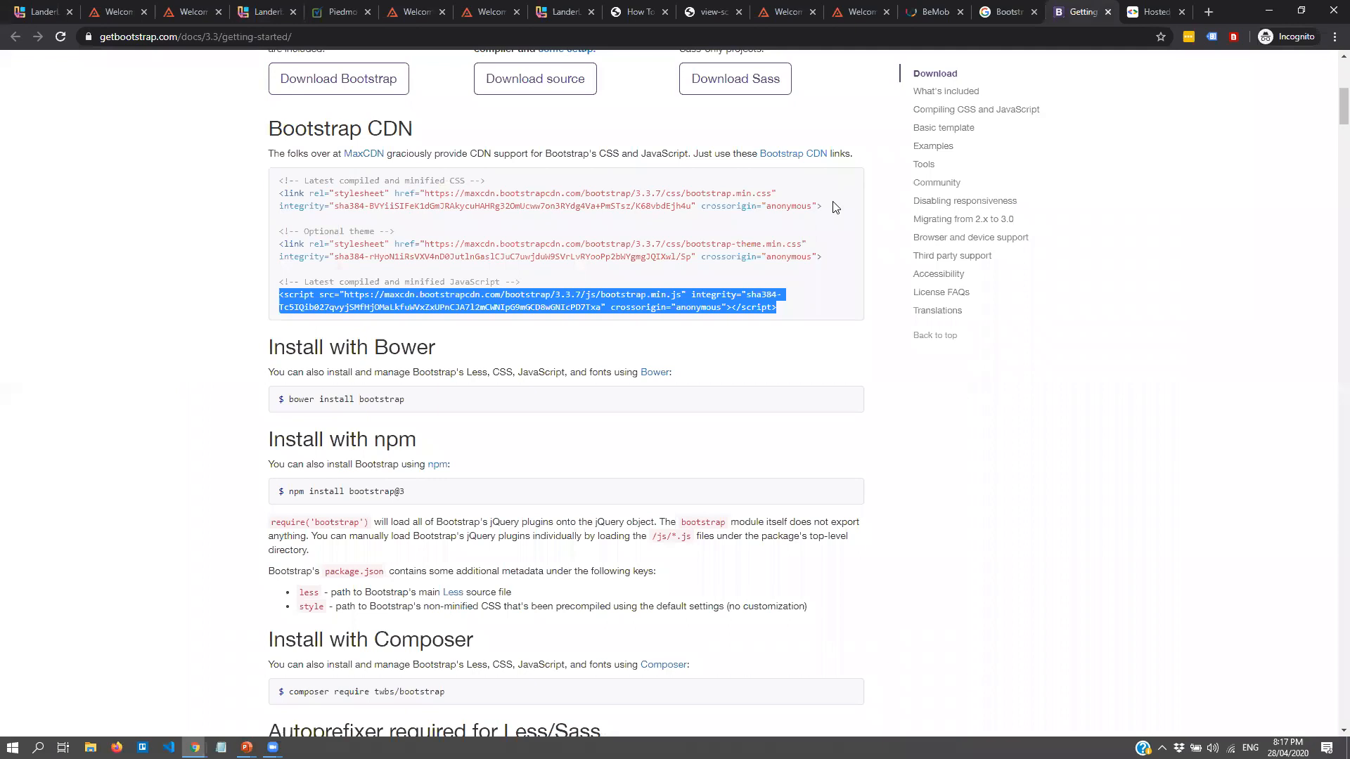
pyautogui.click(664, 195)
pyautogui.moveTo(821, 206); pyautogui.dragTo(281, 195)
pyautogui.hotkey('ctrl', 'c')
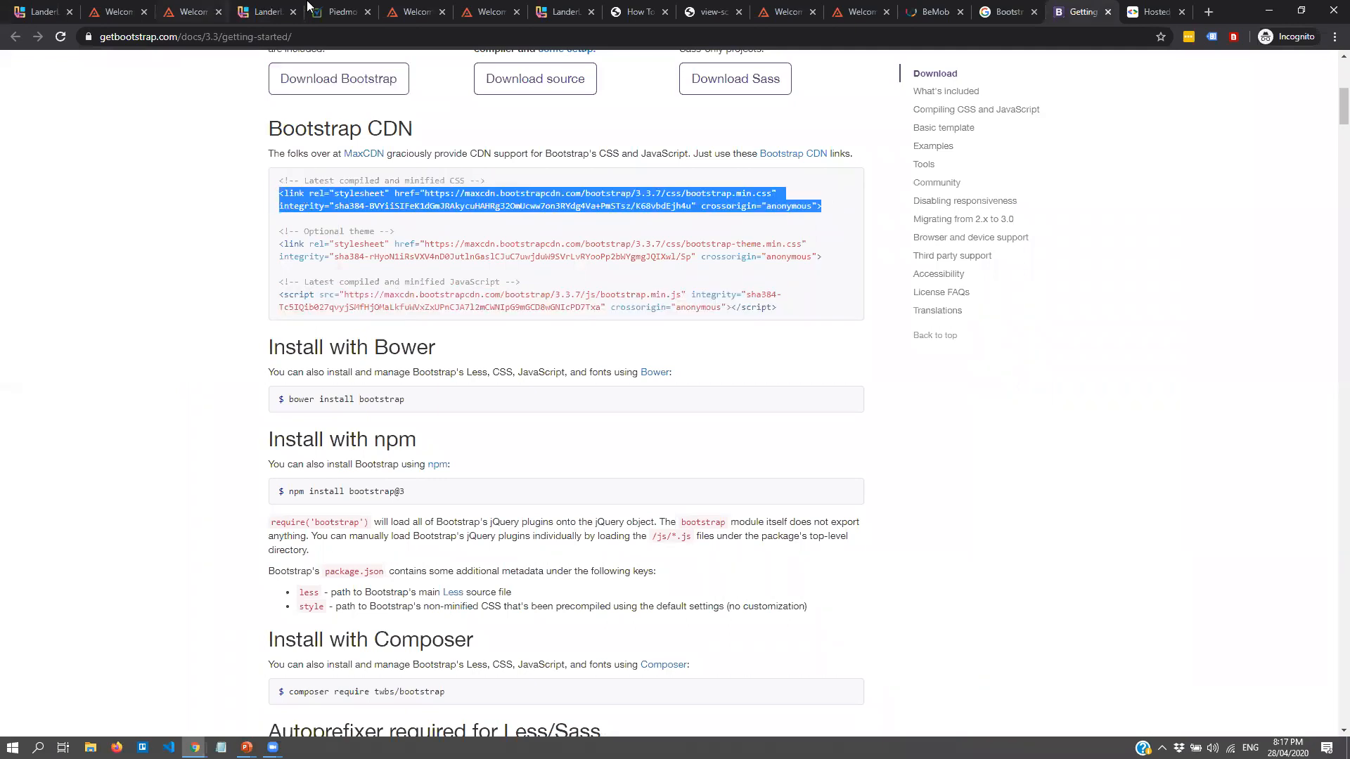
# - Back in LanderLab, search the code for "bootstrap", replace the local bootstrap.min.css link with the copied CDN link and save the changes
pyautogui.click(274, 7)
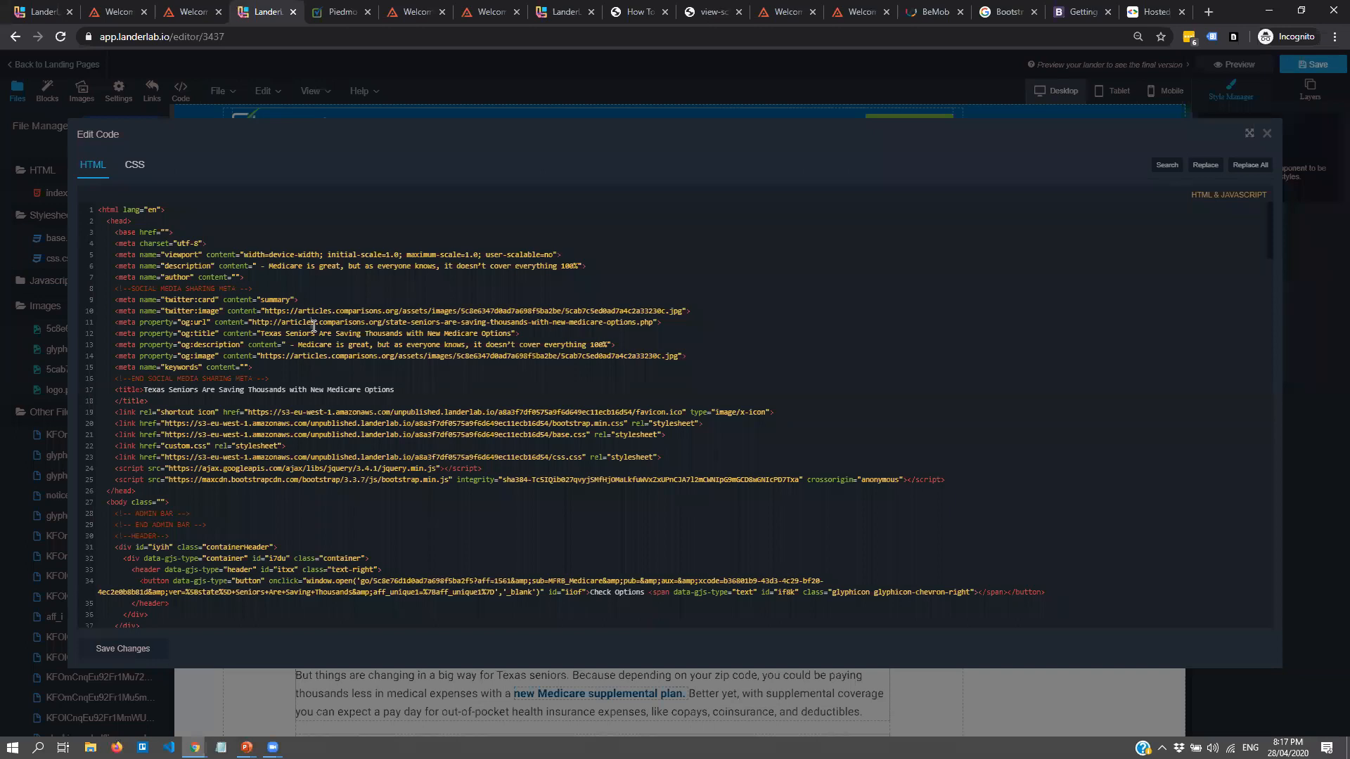
pyautogui.hotkey('ctrl', 'f')
pyautogui.write('boo')
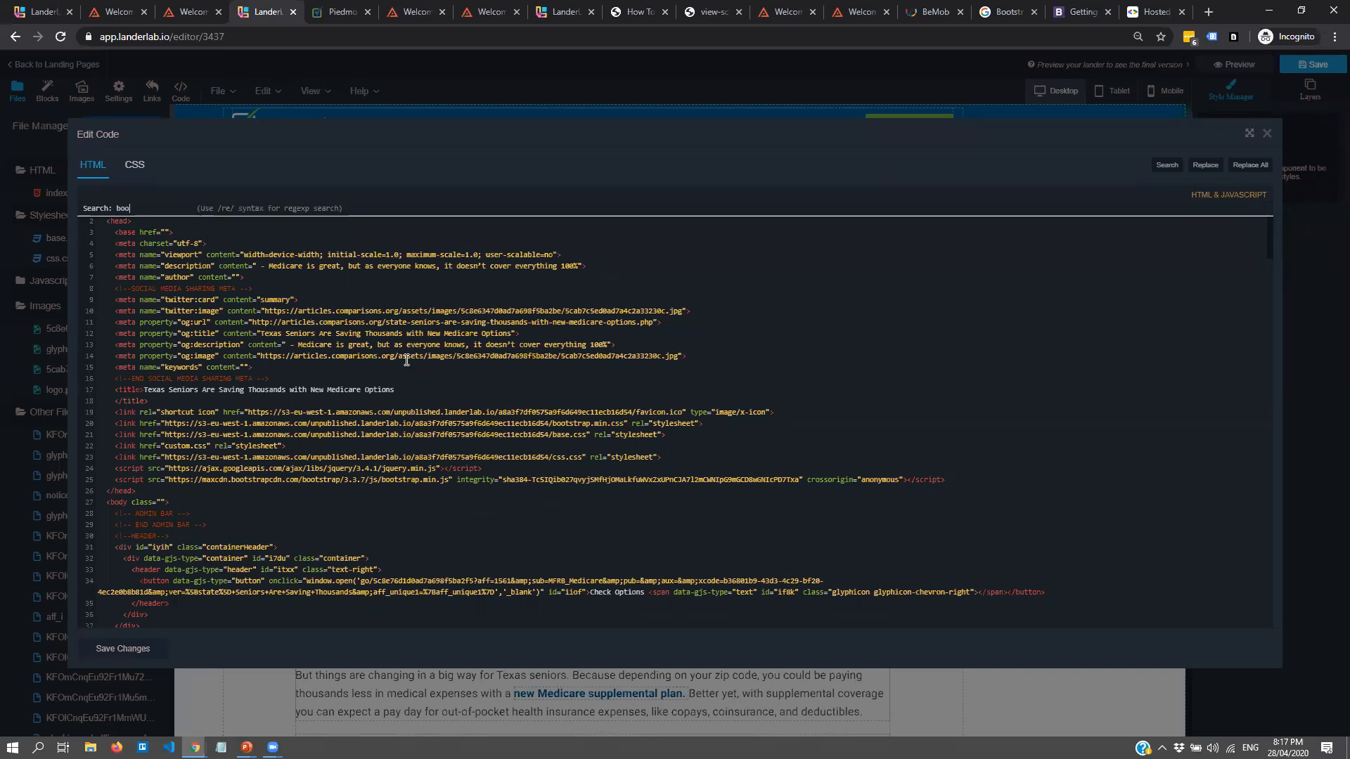
pyautogui.write('tstr')
pyautogui.press('Return')
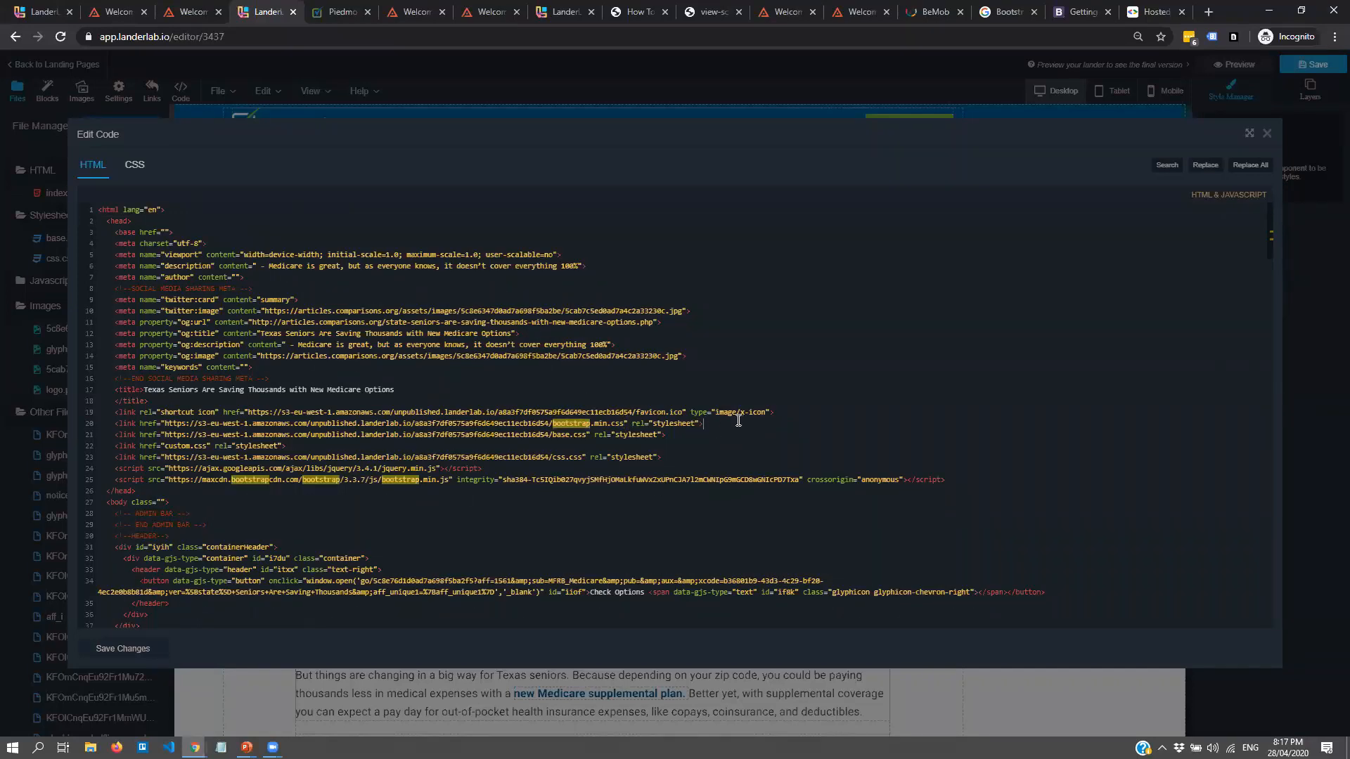
pyautogui.hotkey('shift', 'Home')
pyautogui.press('BackSpace')
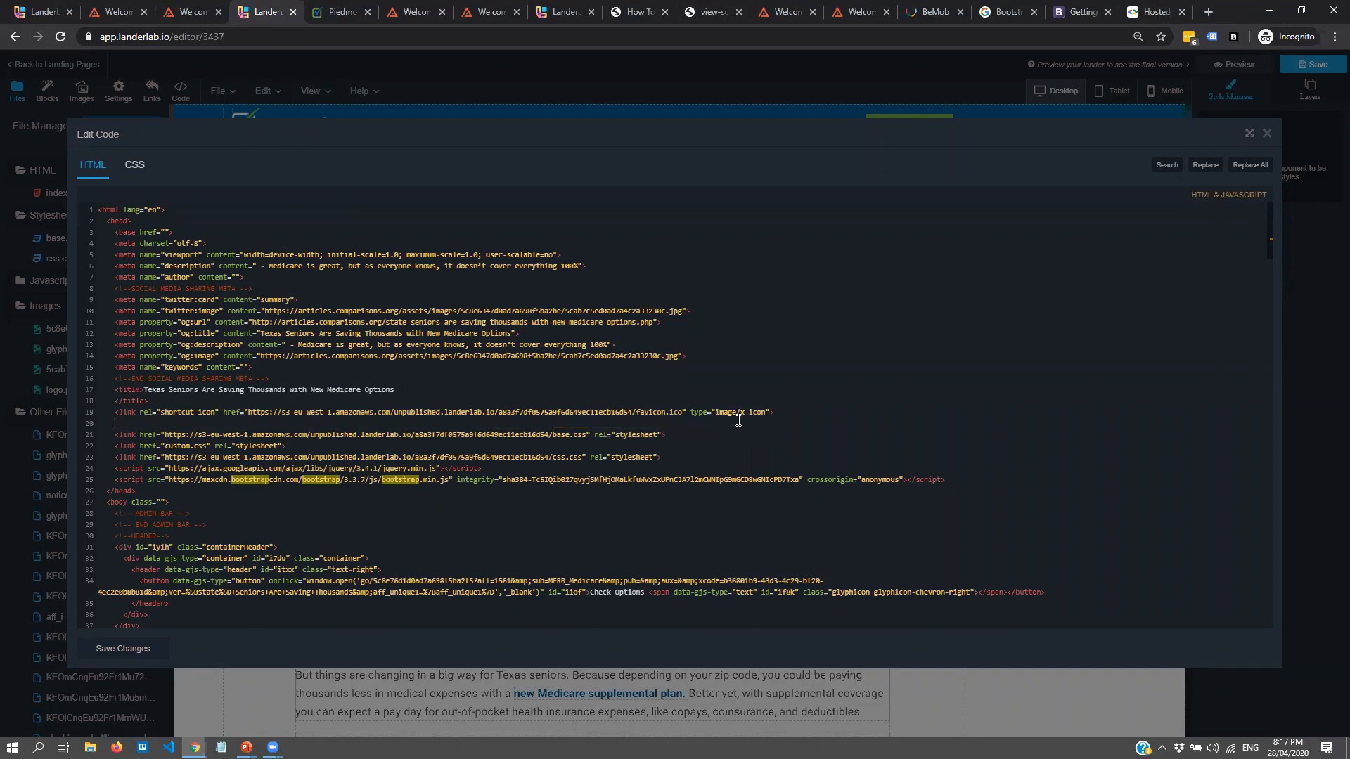
pyautogui.hotkey('ctrl', 'v')
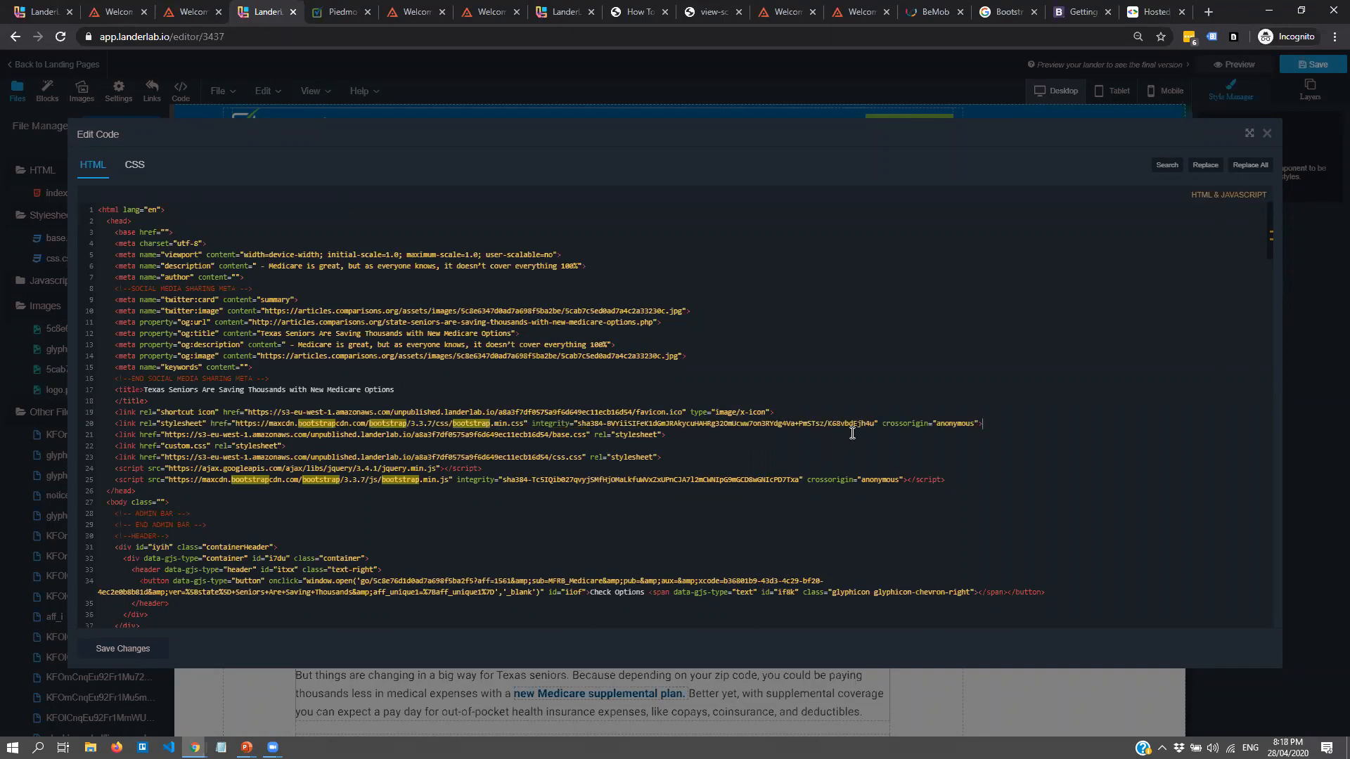
pyautogui.click(124, 648)
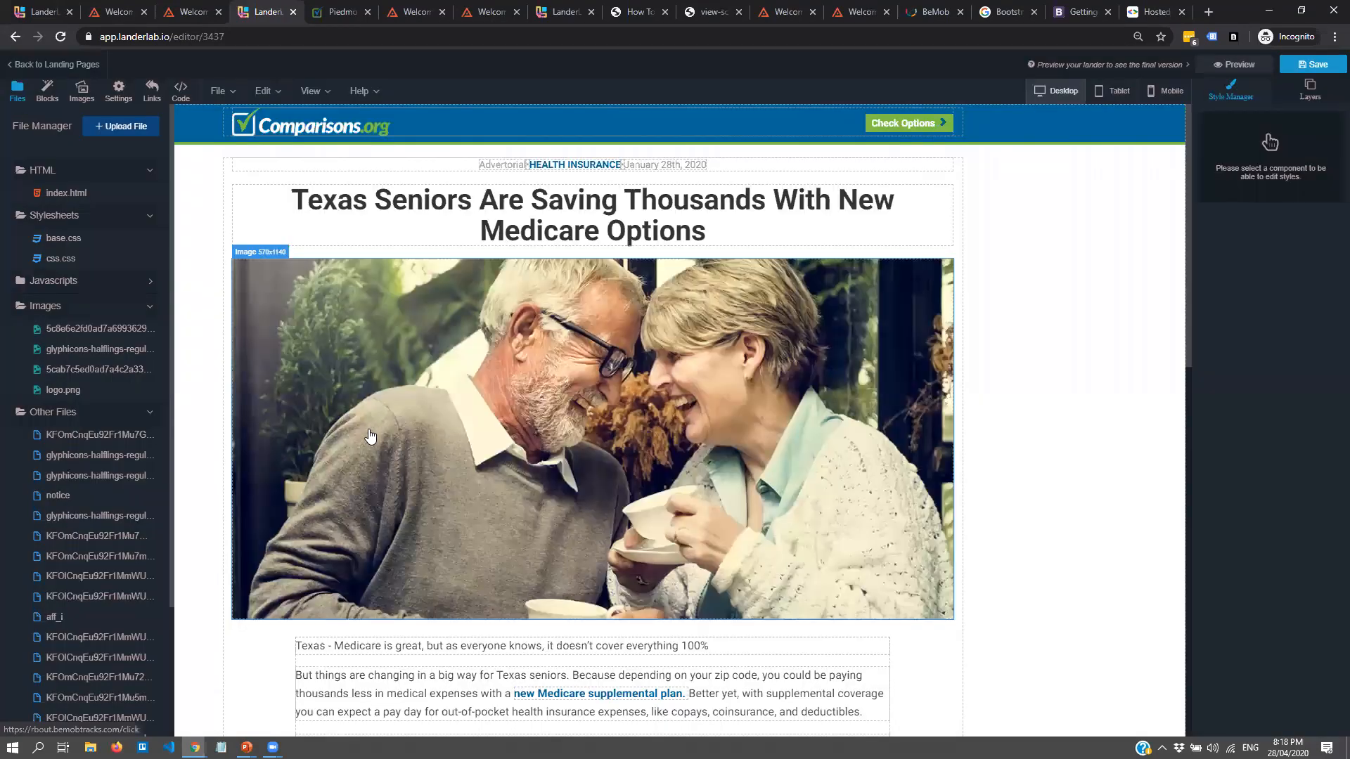
# - Open the page's HTML in the enlarged code editor and select the original outgoing URL and "_blank" argument in the header Check Options button's window.open call
pyautogui.click(174, 104)
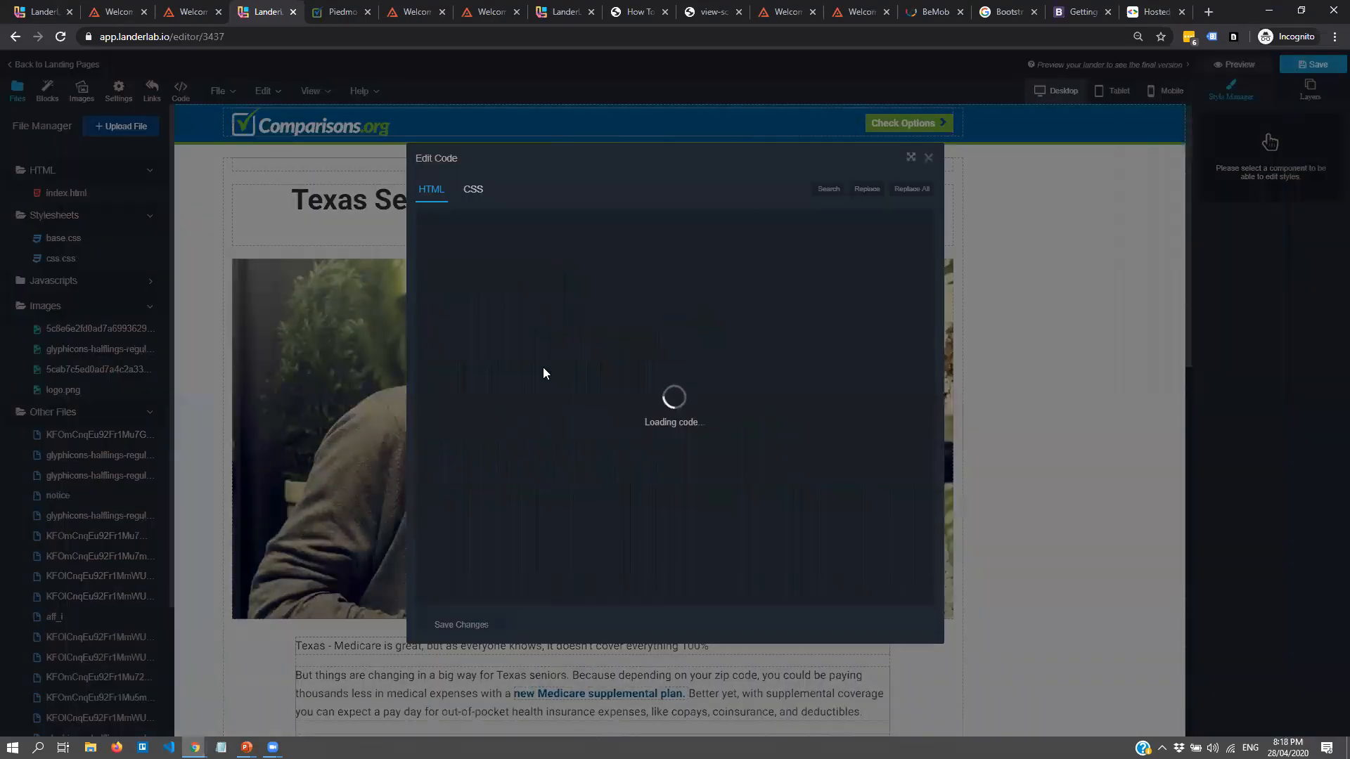
pyautogui.click(912, 158)
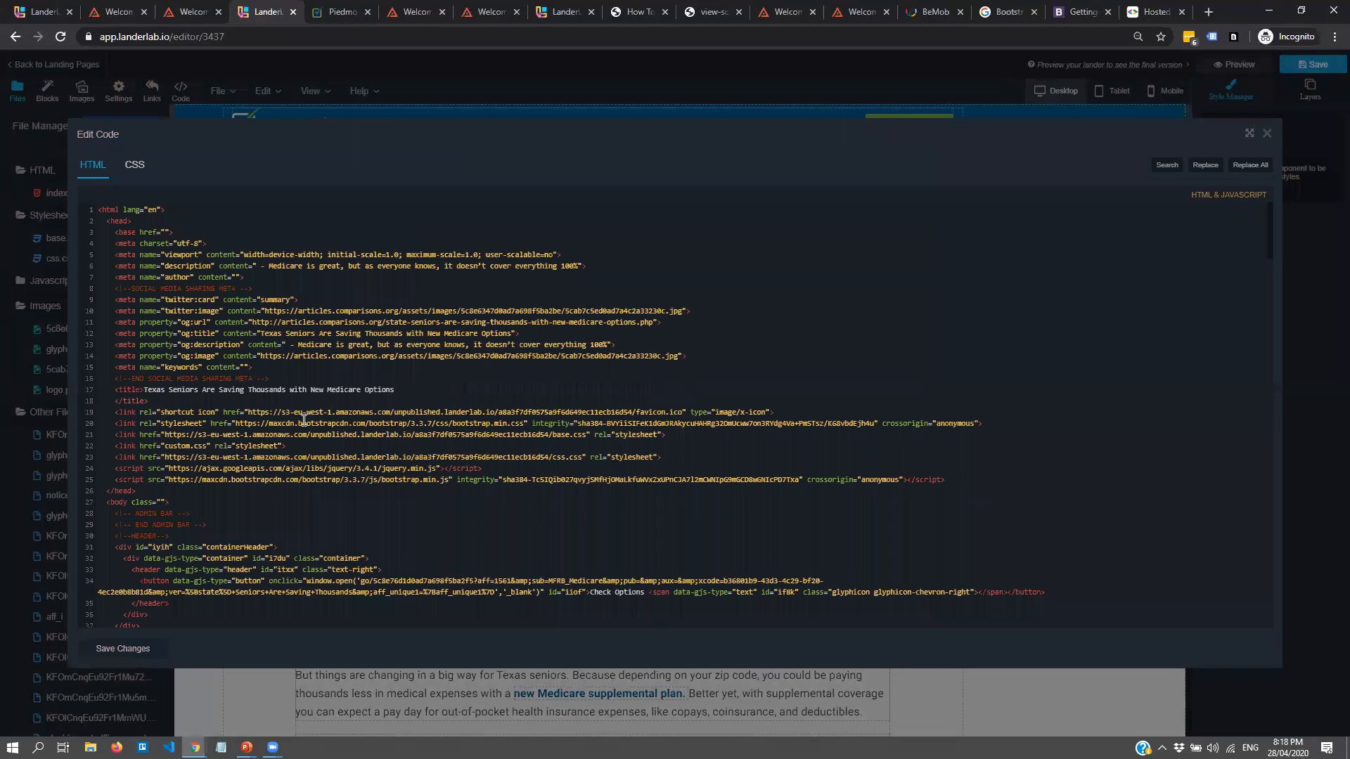
pyautogui.scroll(-3, 304, 419)
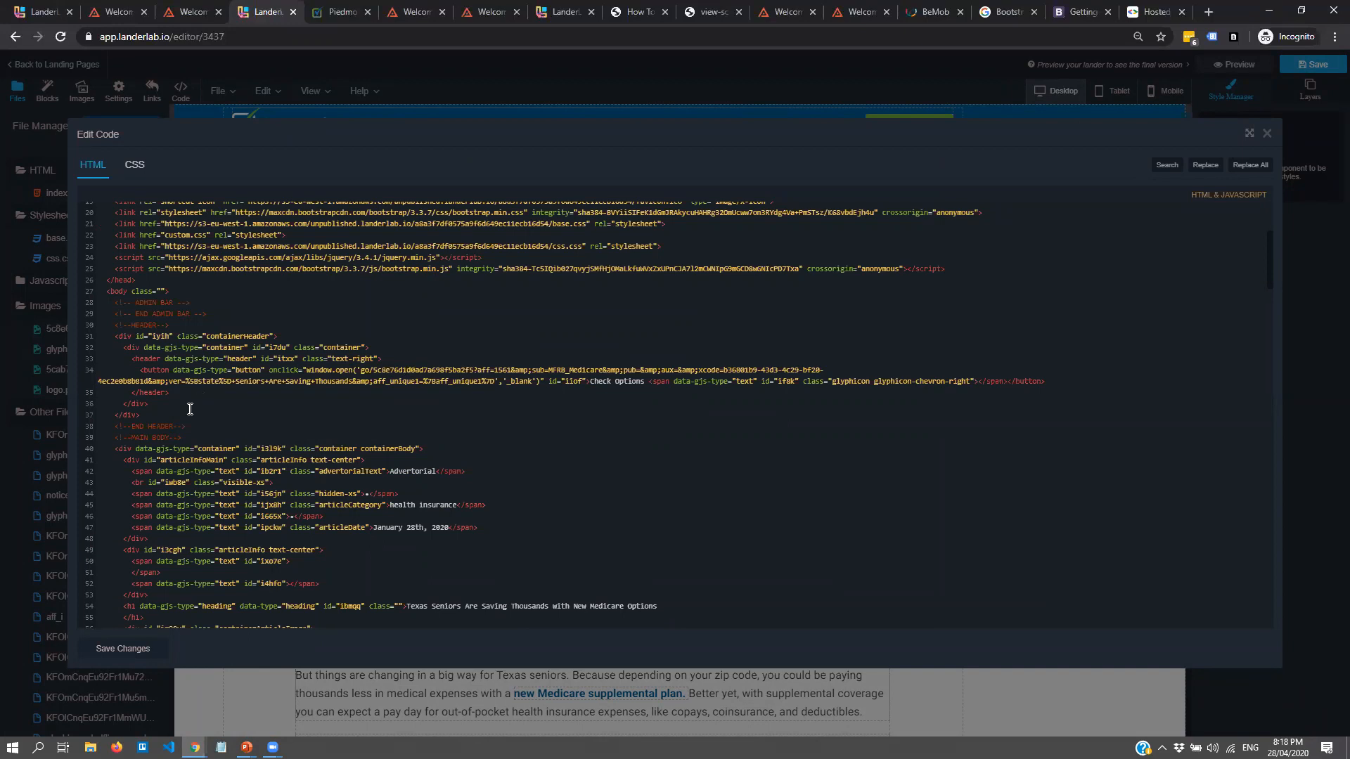
pyautogui.moveTo(137, 370); pyautogui.dragTo(321, 387)
pyautogui.click(289, 380)
pyautogui.moveTo(150, 372); pyautogui.dragTo(476, 375)
pyautogui.click(525, 382)
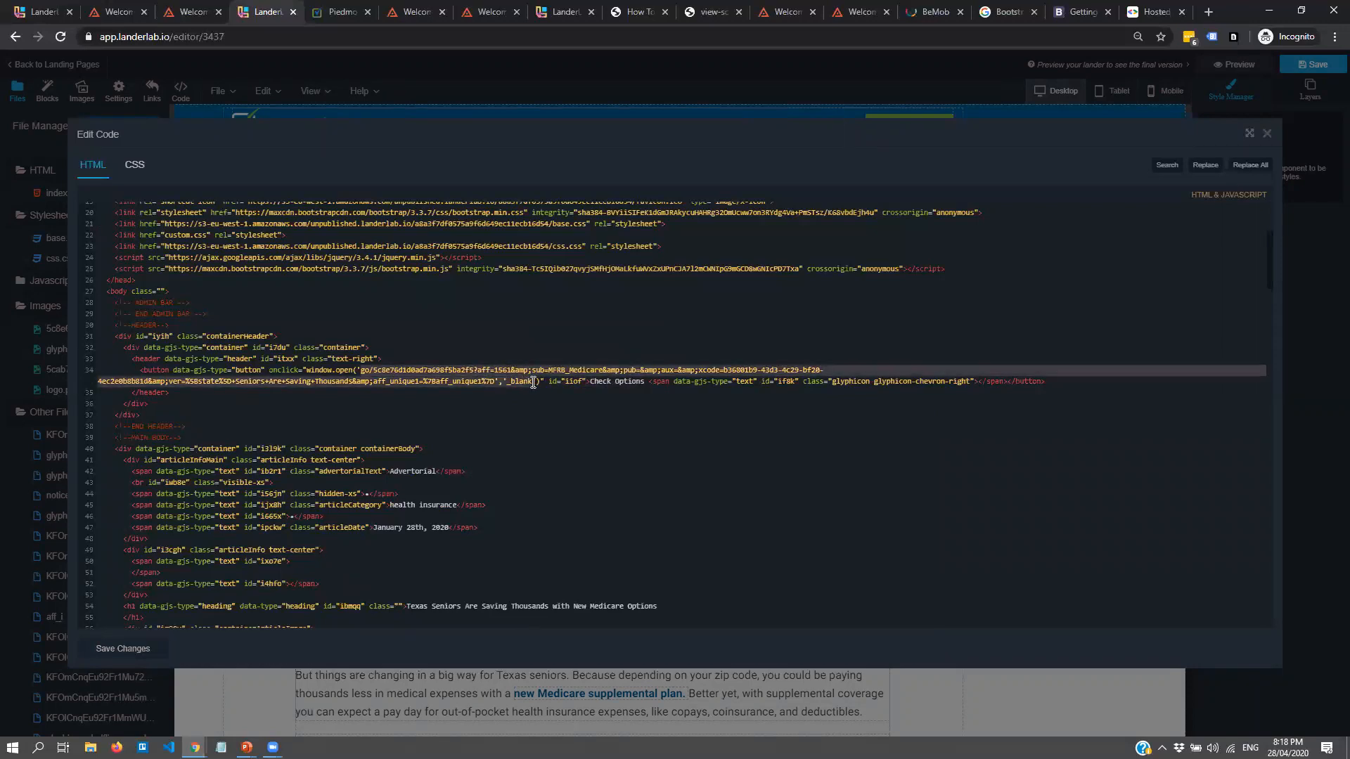
pyautogui.click(935, 11)
pyautogui.click(653, 344)
pyautogui.click(656, 348)
pyautogui.click(267, 11)
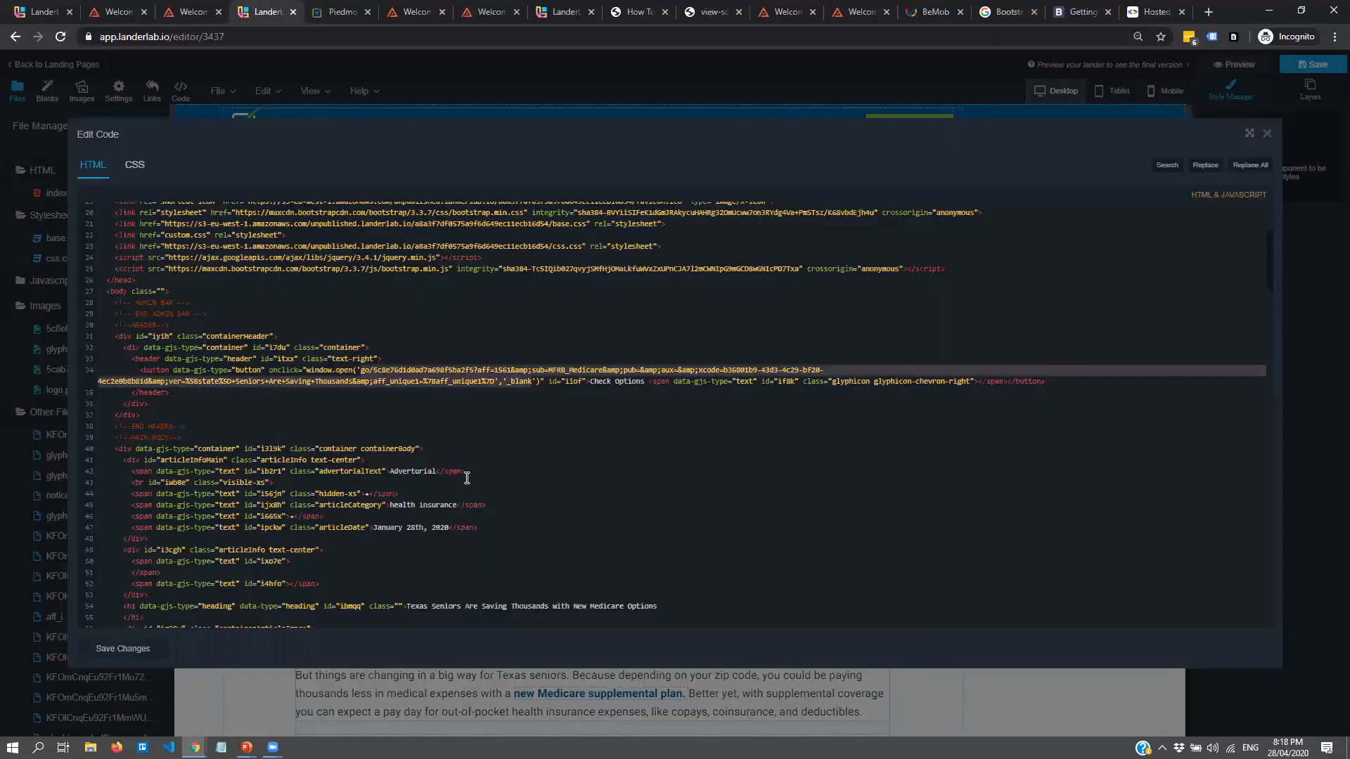
pyautogui.rightClick(395, 371)
pyautogui.click(456, 456)
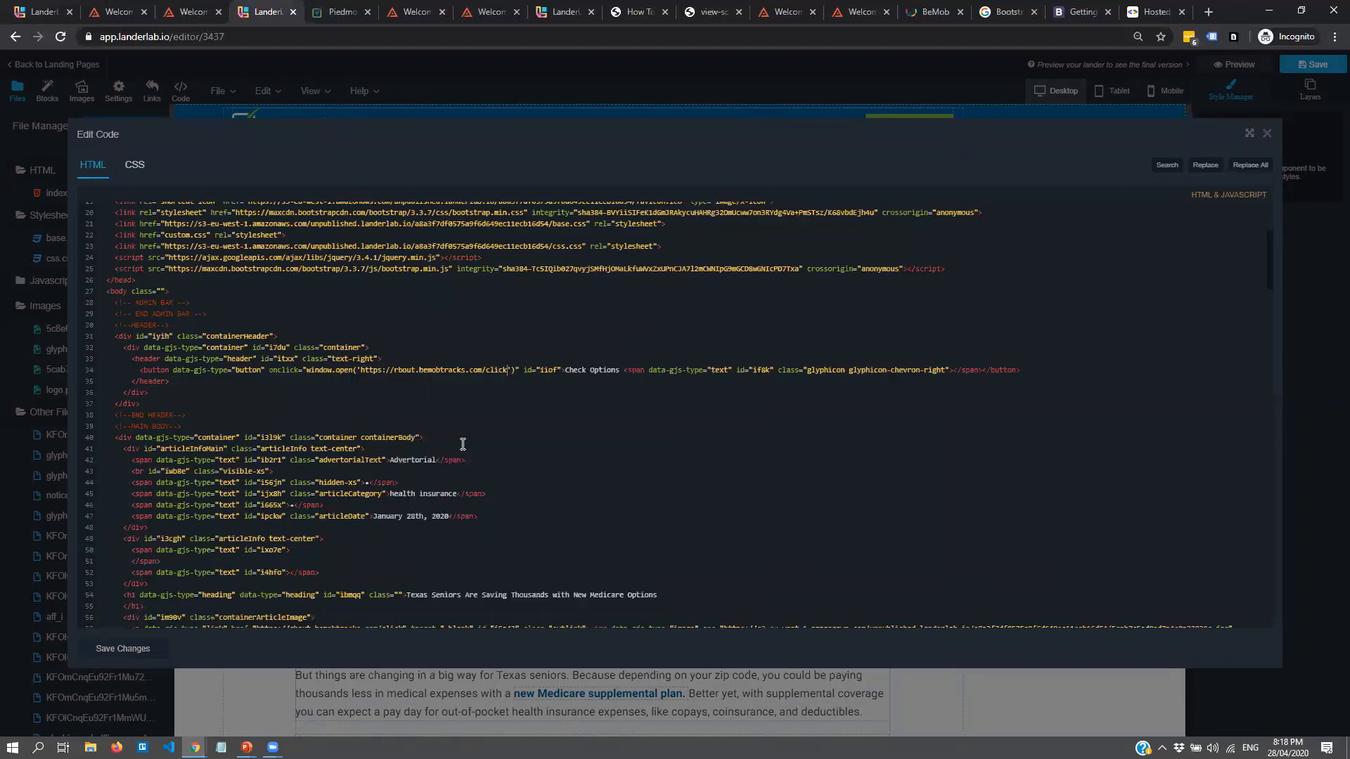
pyautogui.moveTo(508, 371); pyautogui.dragTo(361, 373)
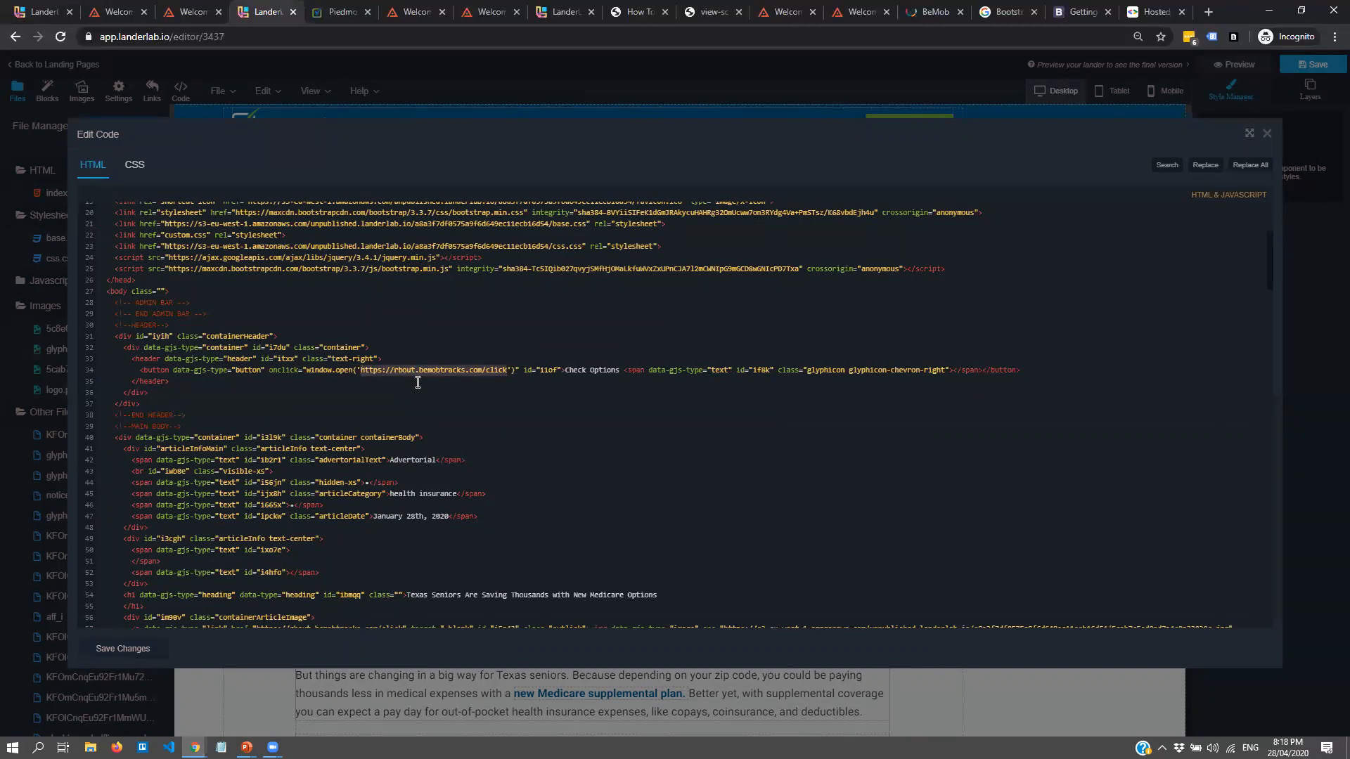
# - Change the month of the article date in the HTML to April
pyautogui.scroll(-3, 436, 365)
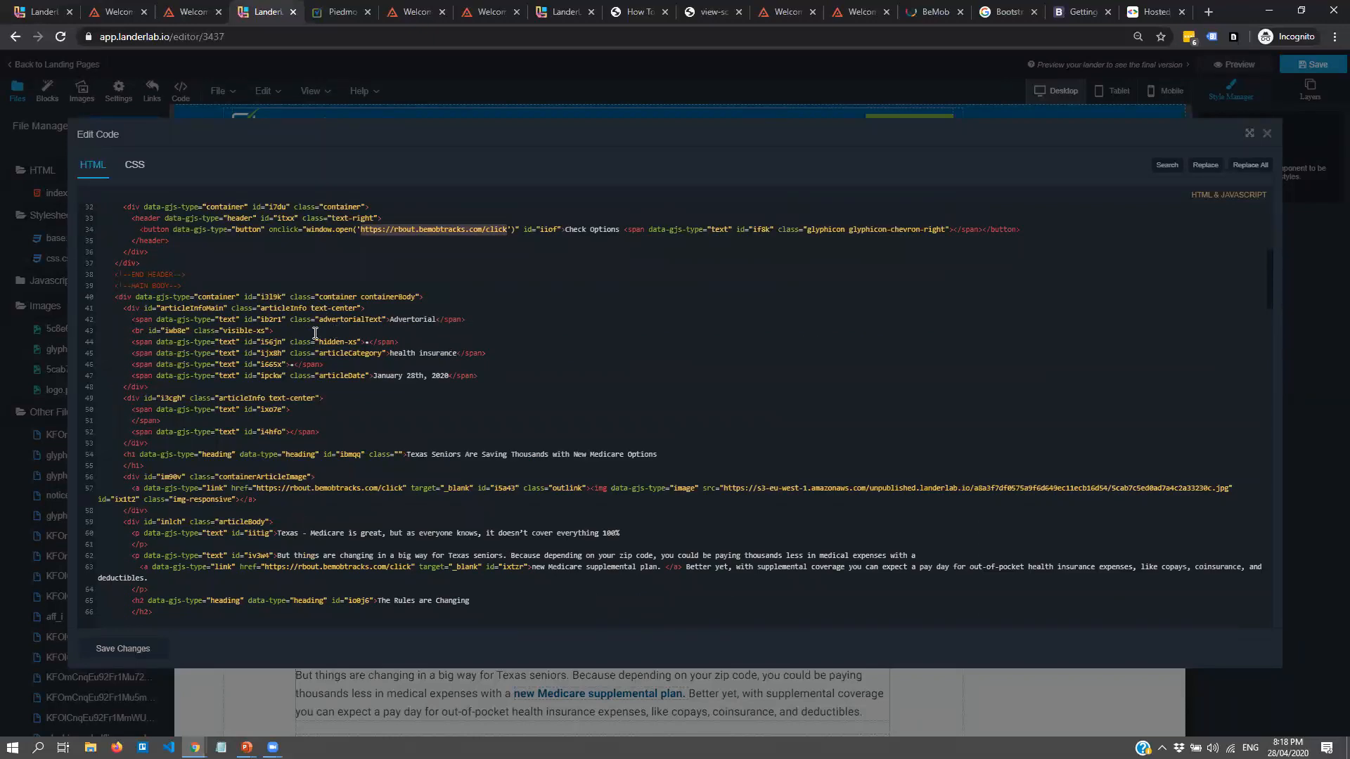
pyautogui.moveTo(386, 321); pyautogui.dragTo(274, 332)
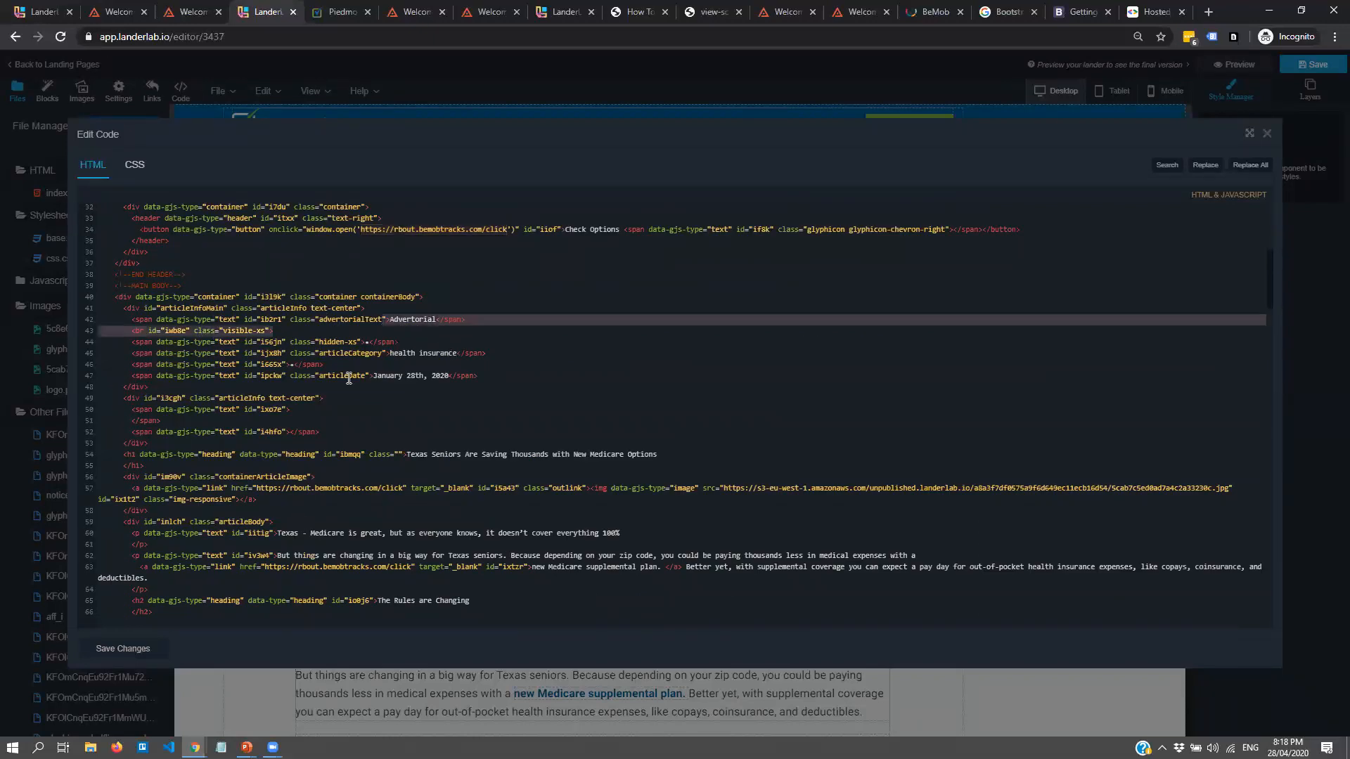
pyautogui.moveTo(387, 355); pyautogui.dragTo(417, 379)
pyautogui.click(417, 378)
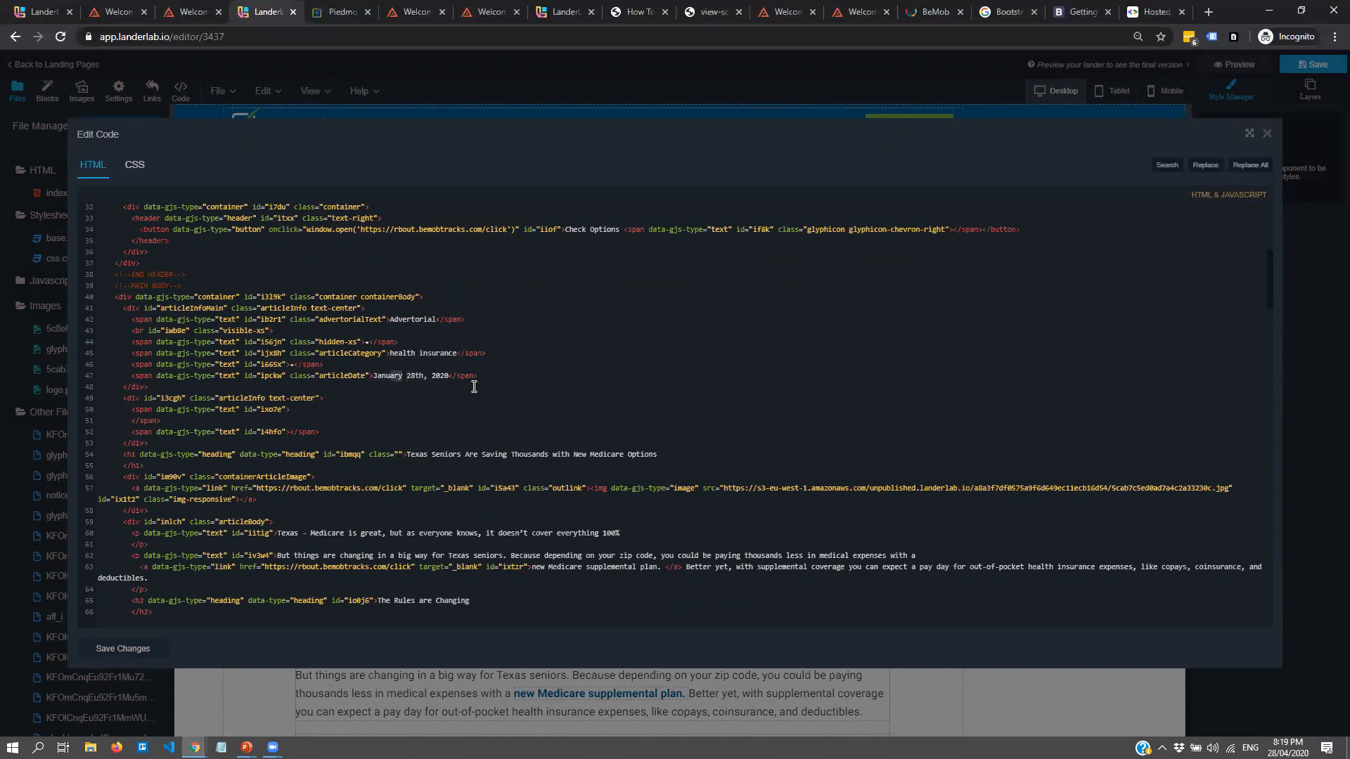
pyautogui.write('April')
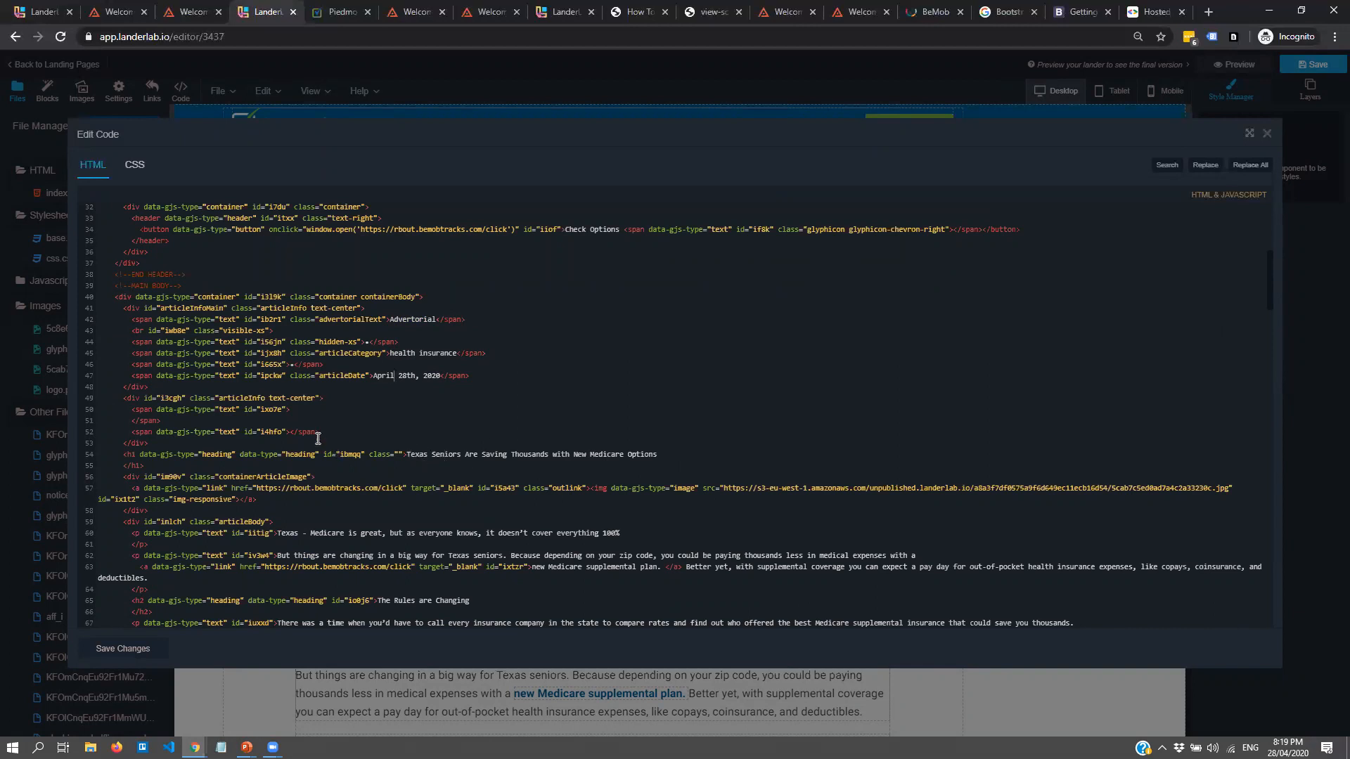
# - Replace "Texas" in the main h1 heading with the [[region]] token
pyautogui.moveTo(268, 392); pyautogui.dragTo(308, 414)
pyautogui.click(265, 420)
pyautogui.moveTo(169, 422); pyautogui.dragTo(134, 411)
pyautogui.click(438, 454)
pyautogui.moveTo(407, 455); pyautogui.dragTo(438, 454)
pyautogui.press('BackSpace')
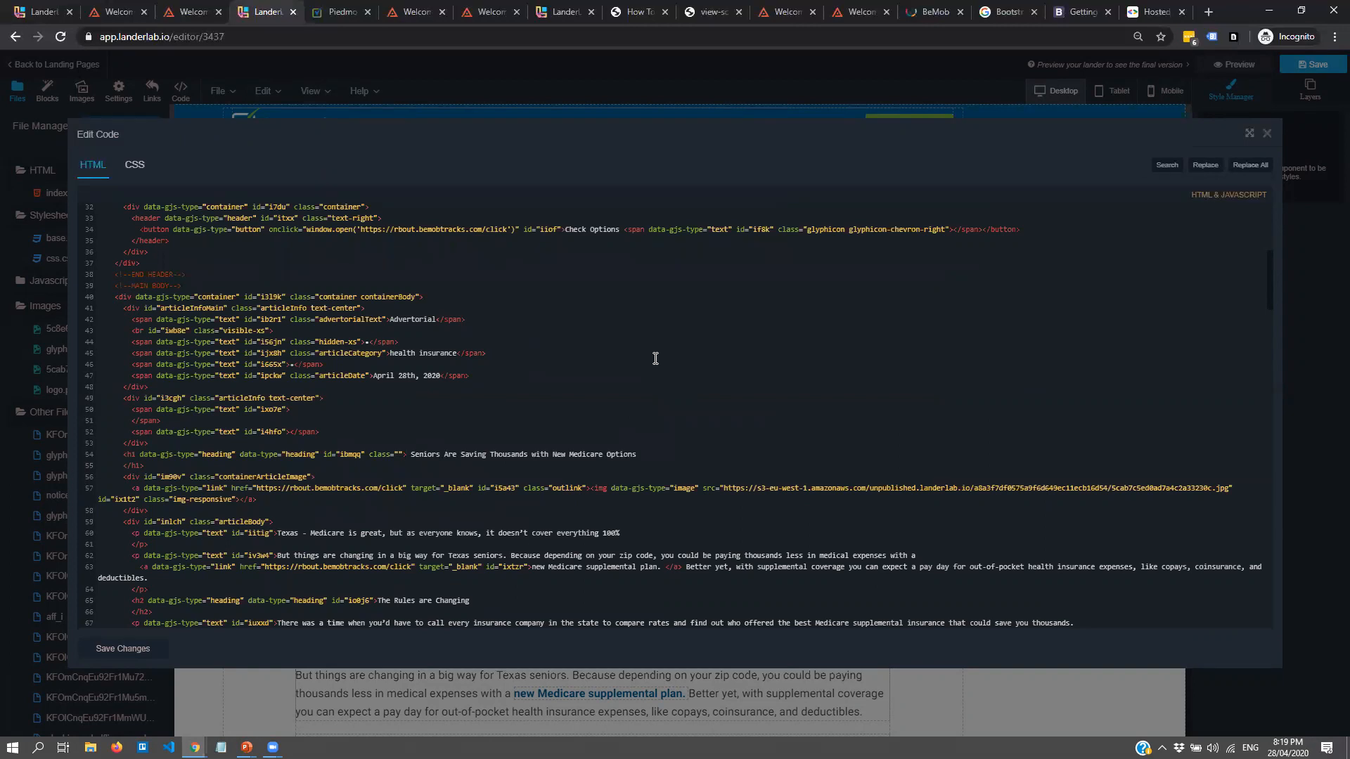
pyautogui.write('[')
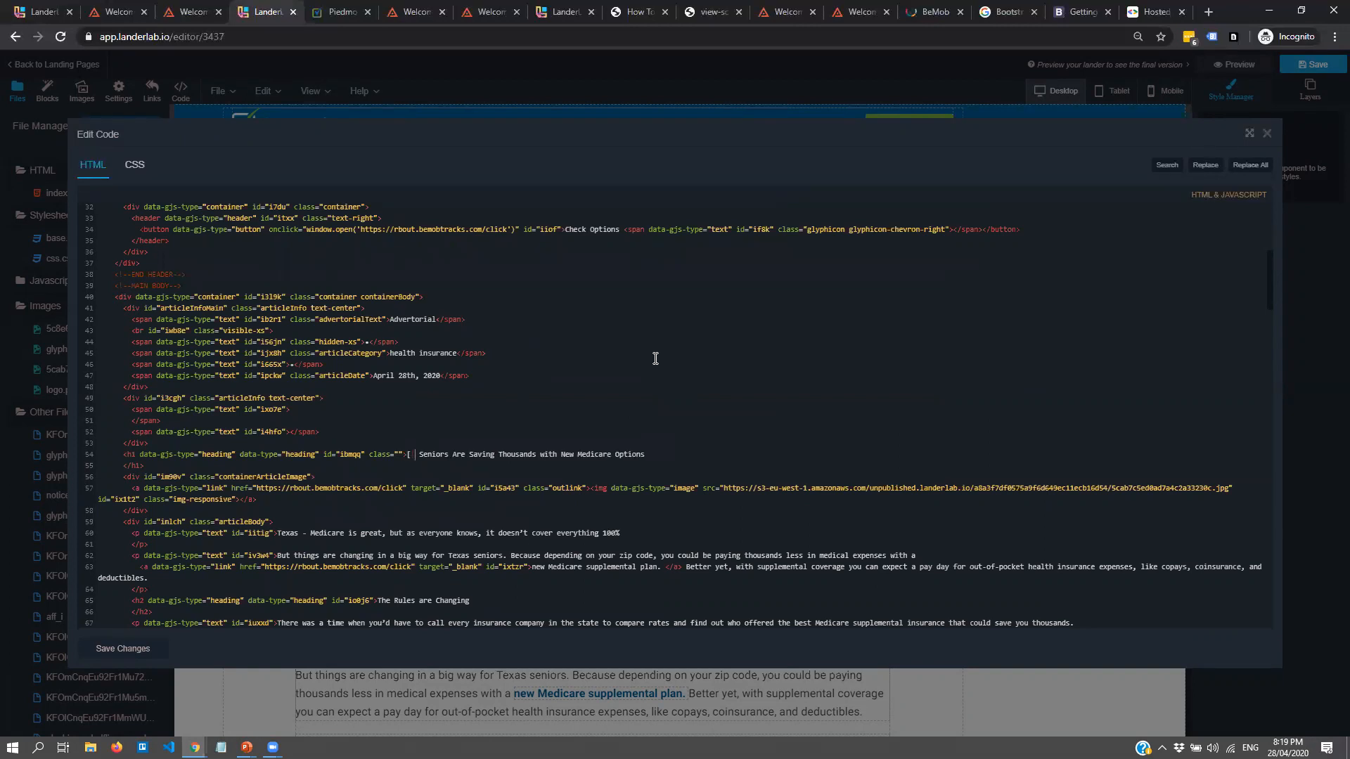
pyautogui.write('[region]]')
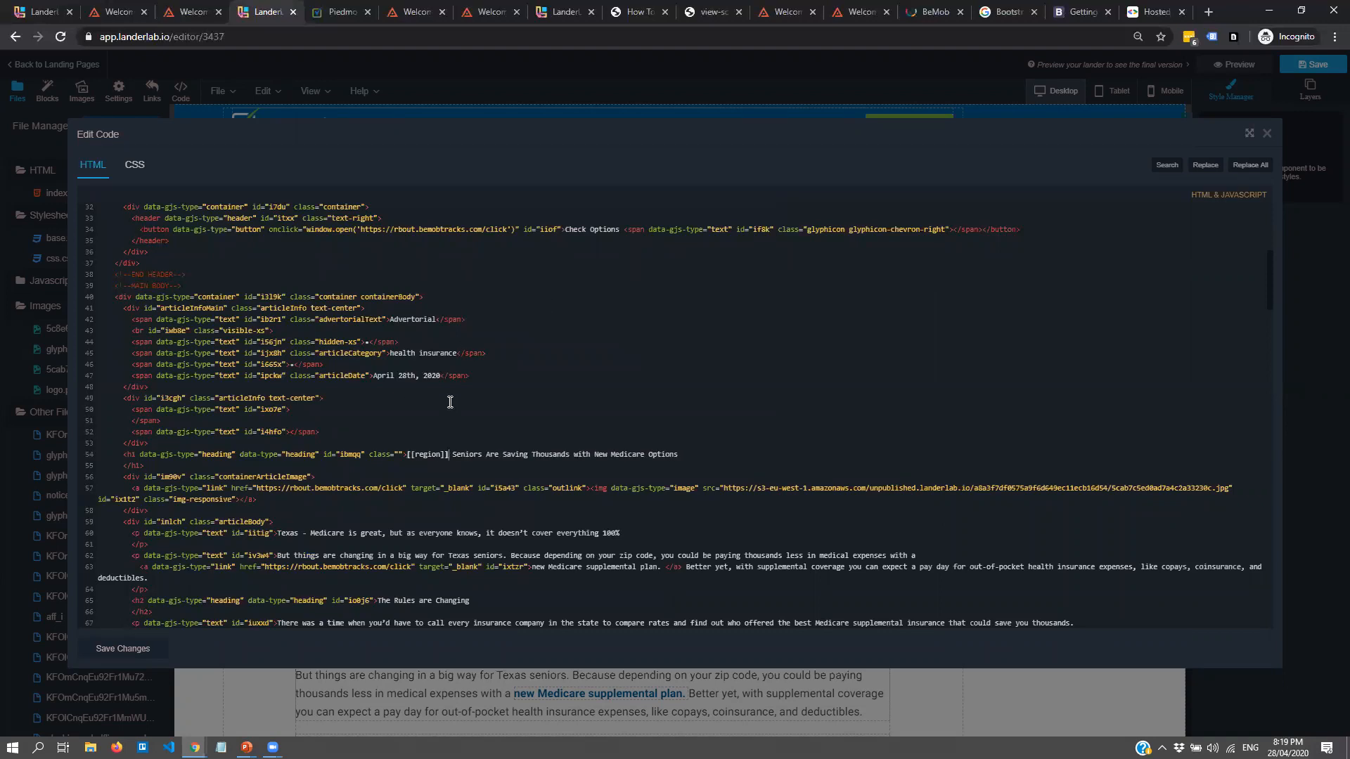
# - Copy the [[region]] token from the heading and paste it over "Texas" at the start of the first article paragraph
pyautogui.click(414, 453)
pyautogui.moveTo(413, 453); pyautogui.dragTo(447, 453)
pyautogui.click(449, 452)
pyautogui.moveTo(407, 456); pyautogui.dragTo(446, 455)
pyautogui.moveTo(277, 533); pyautogui.dragTo(298, 533)
pyautogui.hotkey('ctrl', 'v')
# - Search the code for "texas" and replace the match before "seniors" in the second paragraph with [[region]]
pyautogui.click(1163, 169)
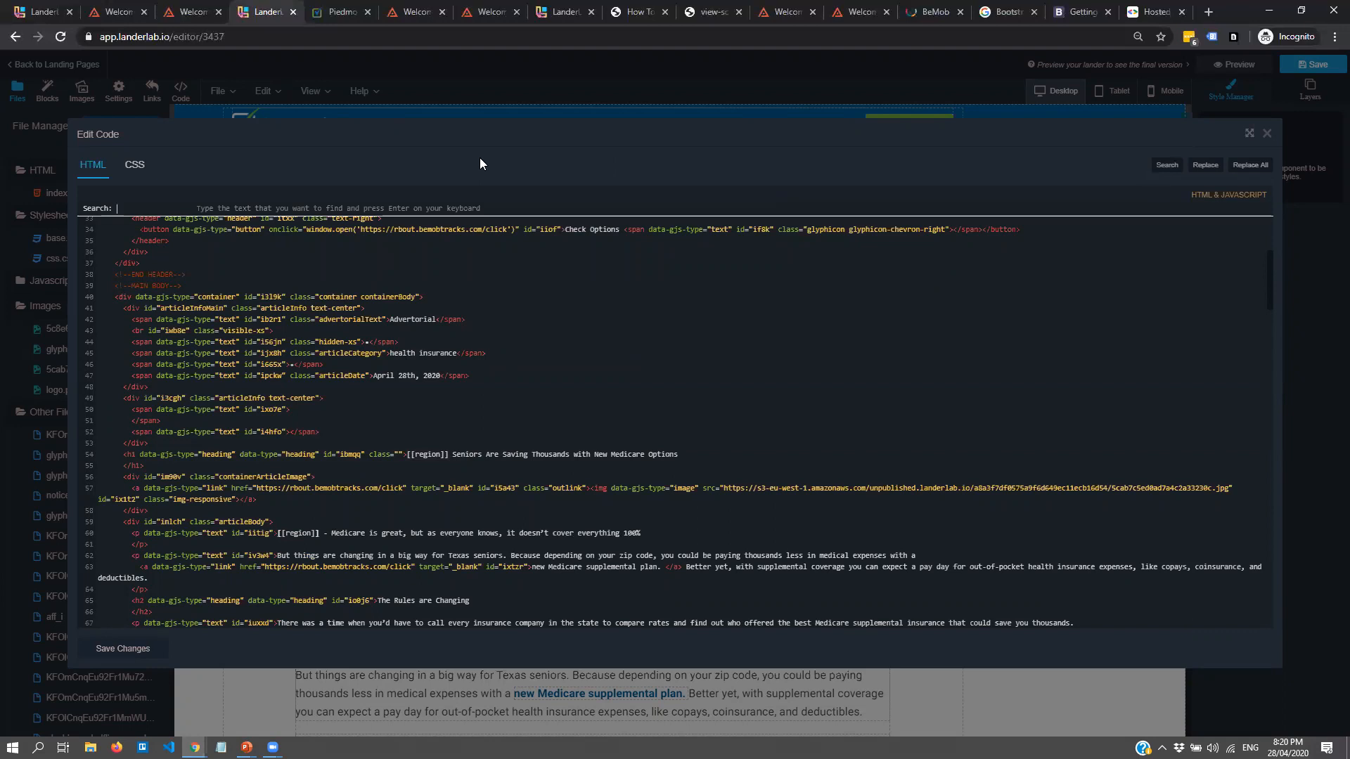
pyautogui.write('texas')
pyautogui.press('Return')
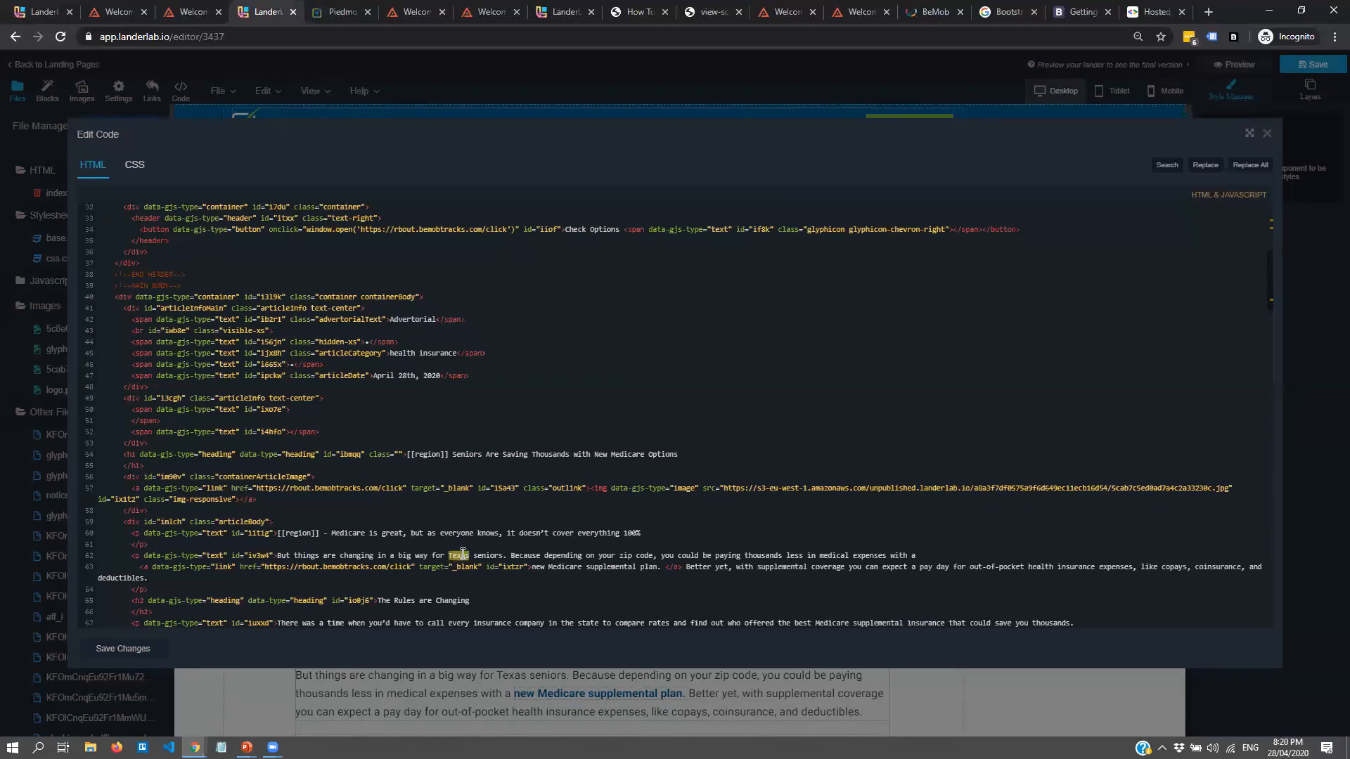
pyautogui.hotkey('ctrl', 'v')
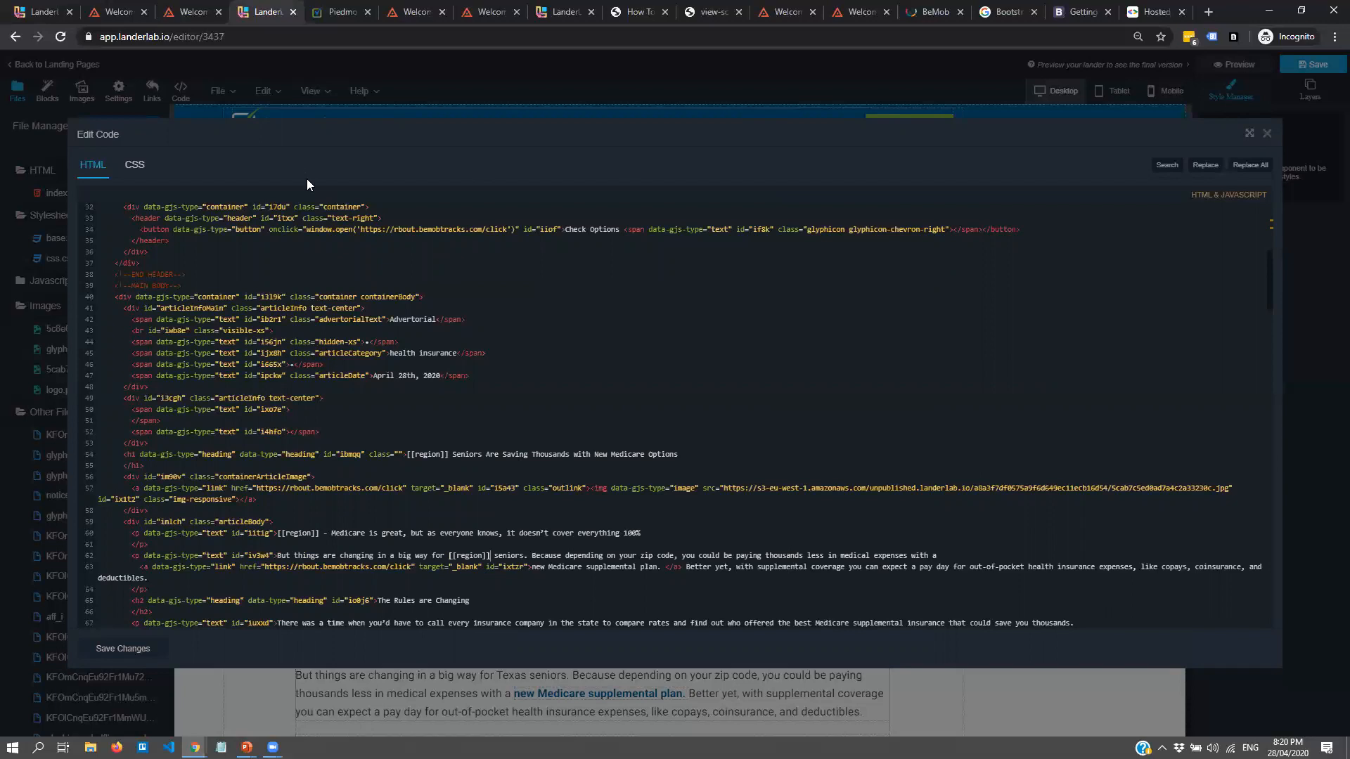
# - Search the code again for "tex" and replace "Texas" in the page's title tag with [[region]]
pyautogui.click(1167, 165)
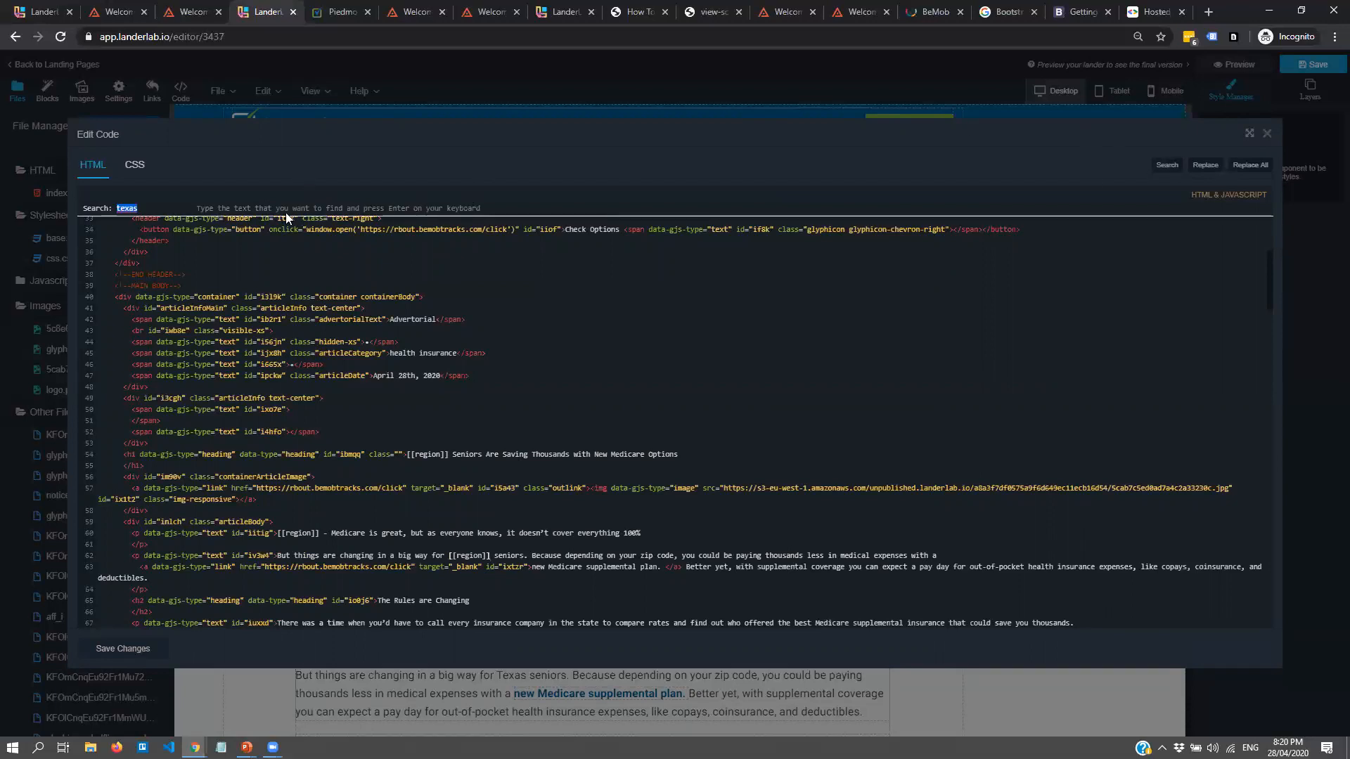
pyautogui.press('Escape')
pyautogui.click(1183, 166)
pyautogui.write('tex')
pyautogui.press('Return')
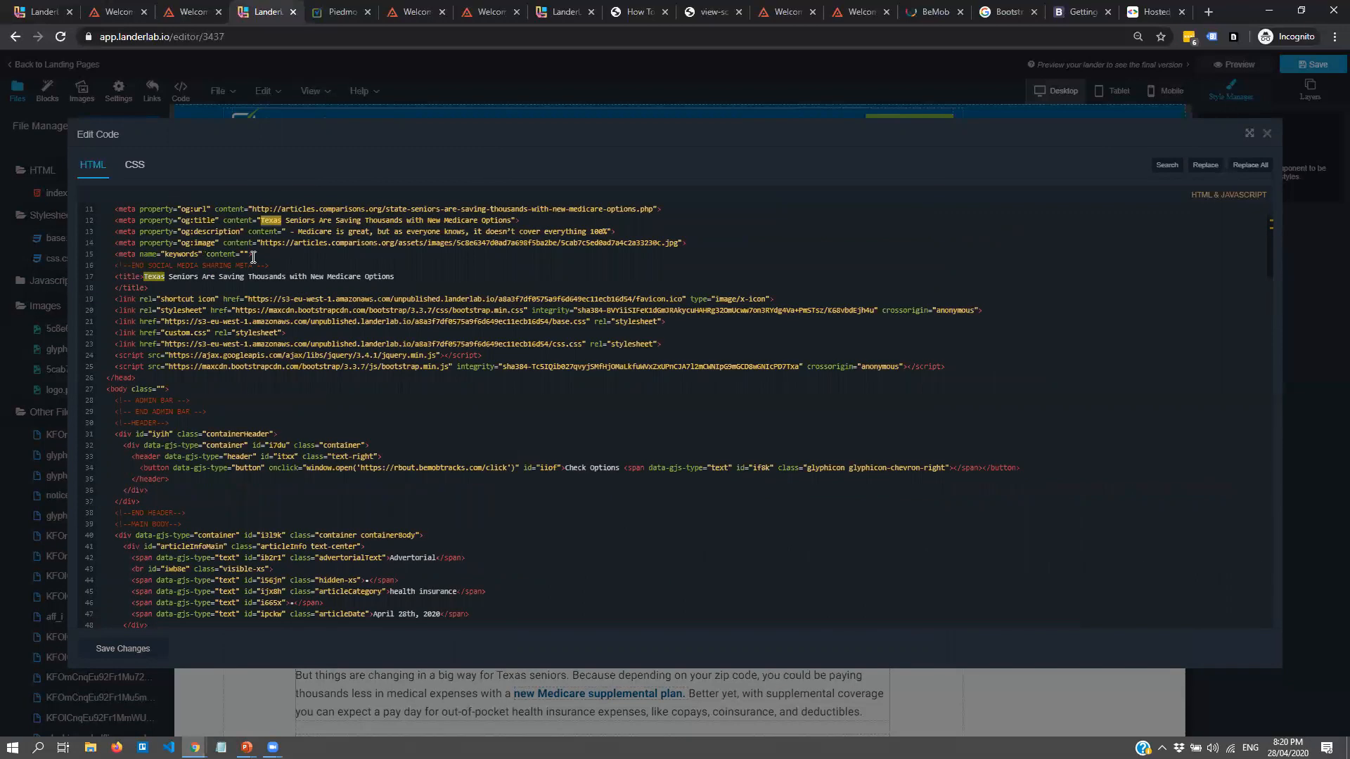
pyautogui.click(157, 277)
pyautogui.doubleClick(145, 277)
pyautogui.hotkey('ctrl', 'v')
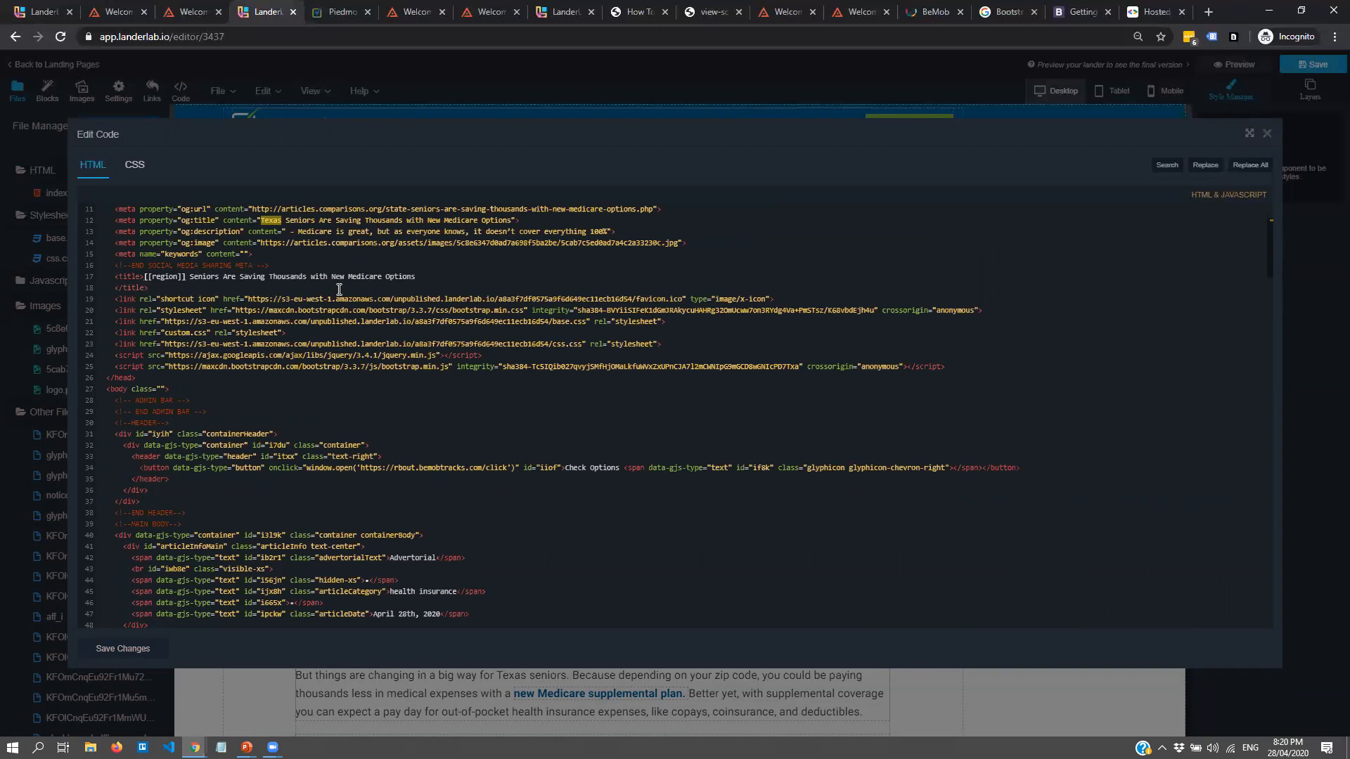
# - Examine the footer and article body links in the HTML, including the href of the "new Medicare supplemental plan" link
pyautogui.scroll(-12, 450, 393)
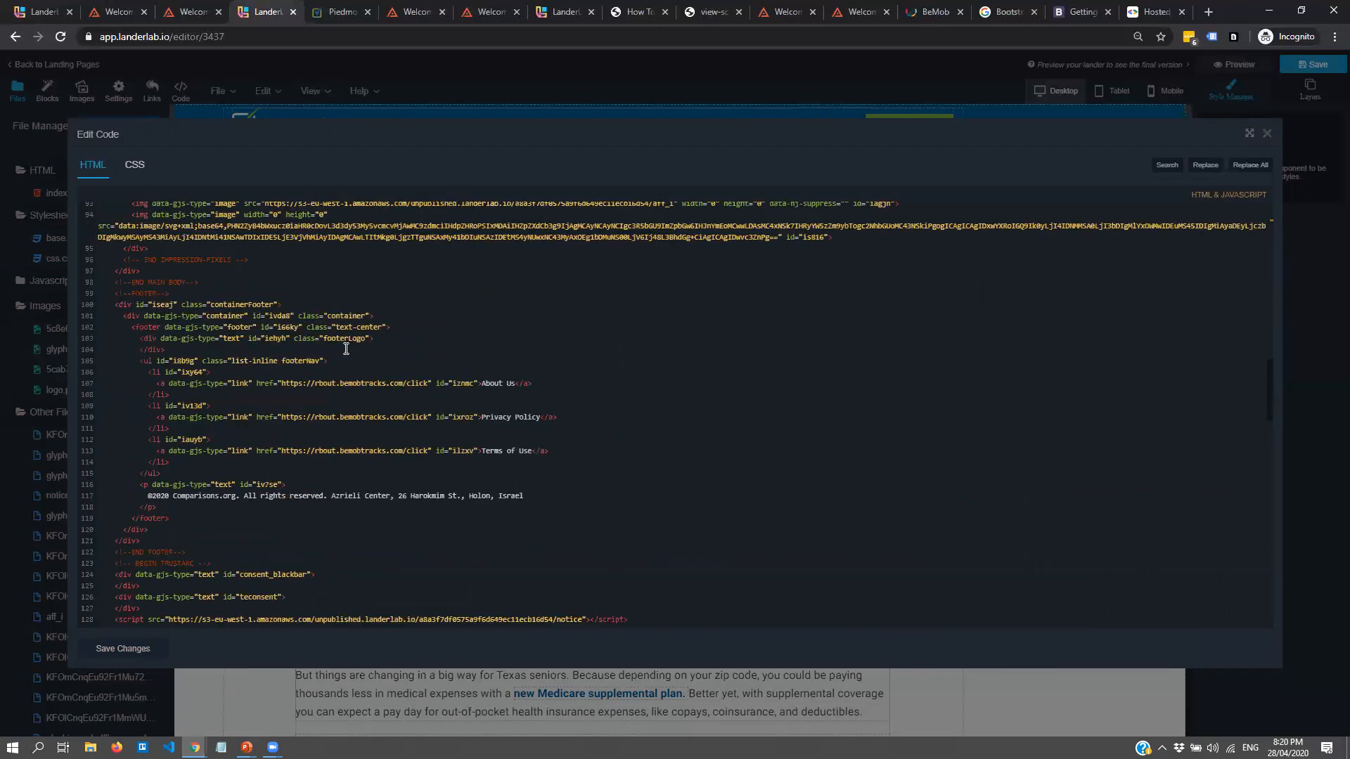
pyautogui.scroll(5, 346, 349)
pyautogui.click(348, 479)
pyautogui.scroll(3, 369, 355)
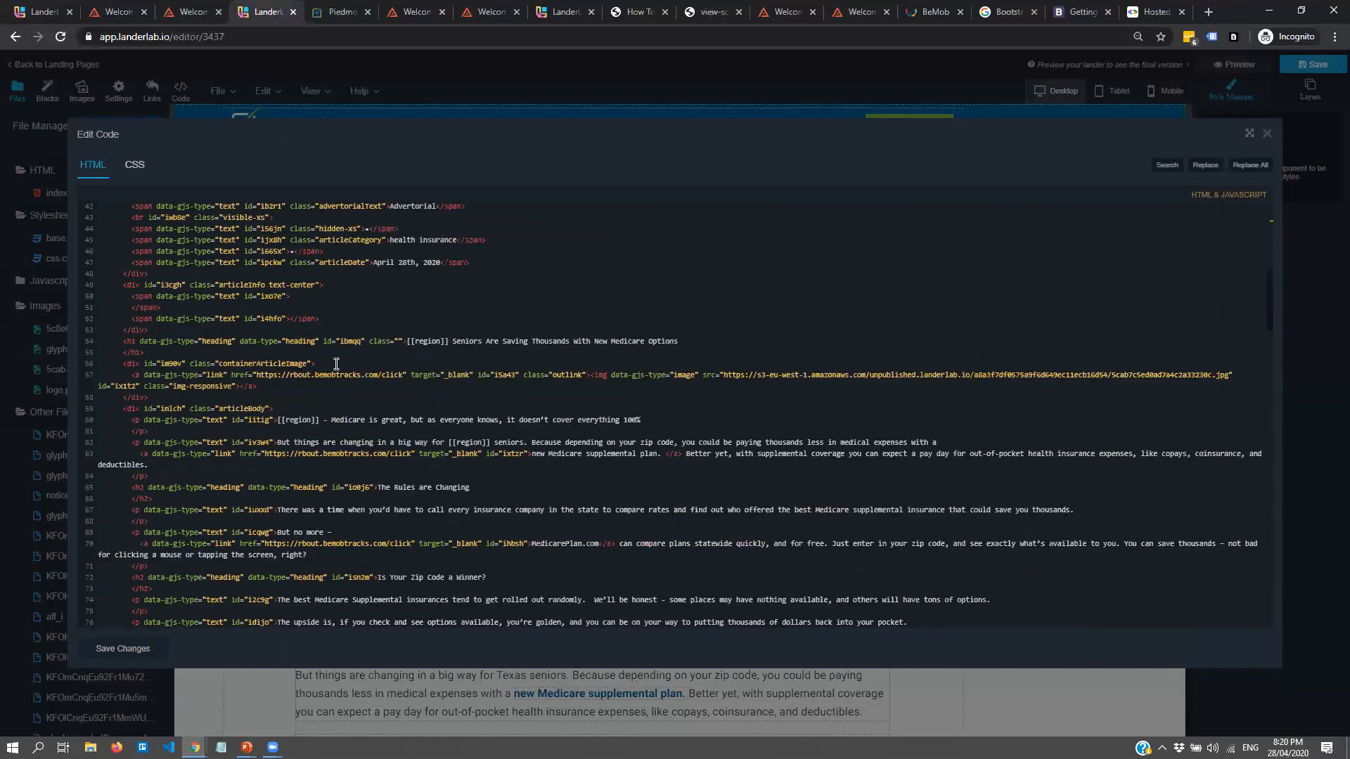
pyautogui.moveTo(263, 451); pyautogui.dragTo(419, 459)
pyautogui.click(394, 455)
pyautogui.moveTo(268, 455)
pyautogui.mouseDown()
pyautogui.moveTo(413, 457)
pyautogui.moveTo(265, 453)
pyautogui.mouseUp()
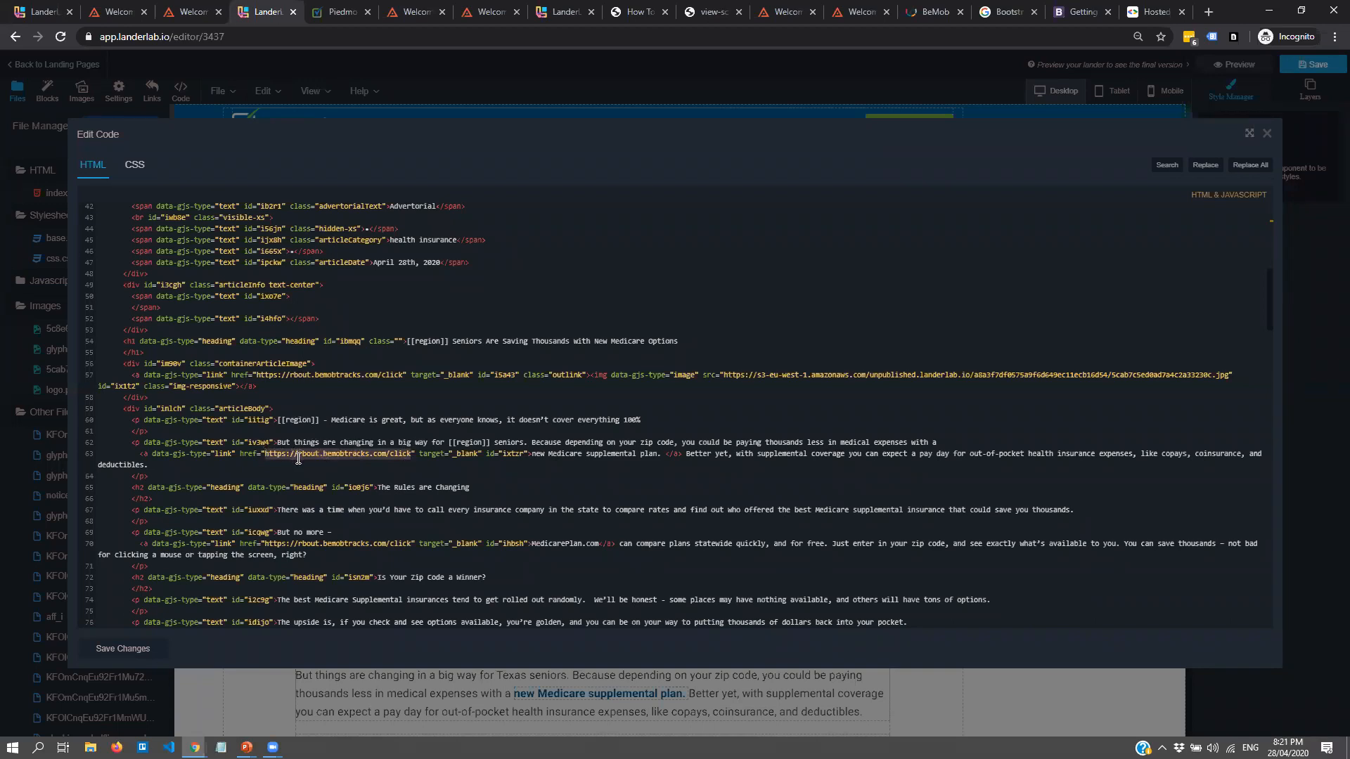
pyautogui.scroll(-2, 299, 436)
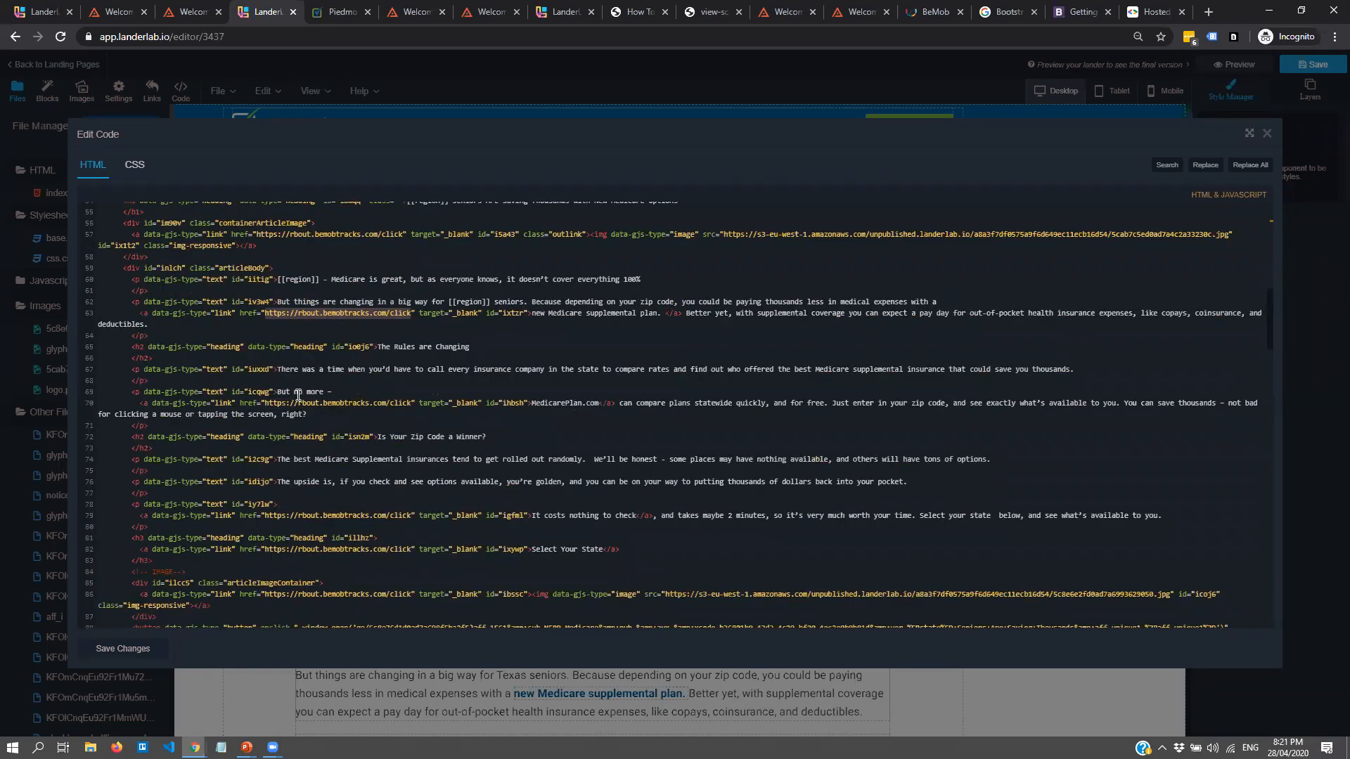
# - Copy the click URL from the MedicarePlan.com link and paste it over the original URL in the lower Check Options button's window.open call
pyautogui.moveTo(265, 404); pyautogui.dragTo(412, 403)
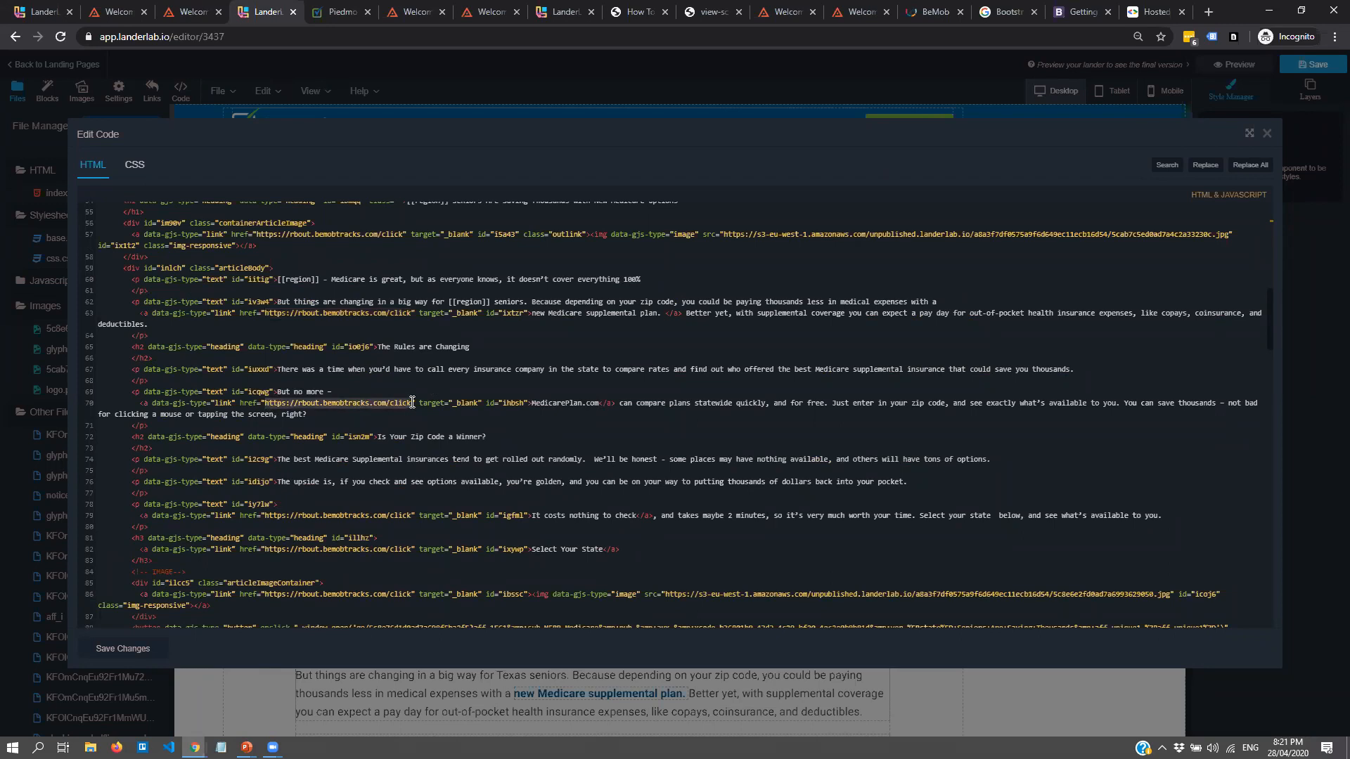
pyautogui.rightClick(413, 402)
pyautogui.click(399, 453)
pyautogui.scroll(-2, 393, 431)
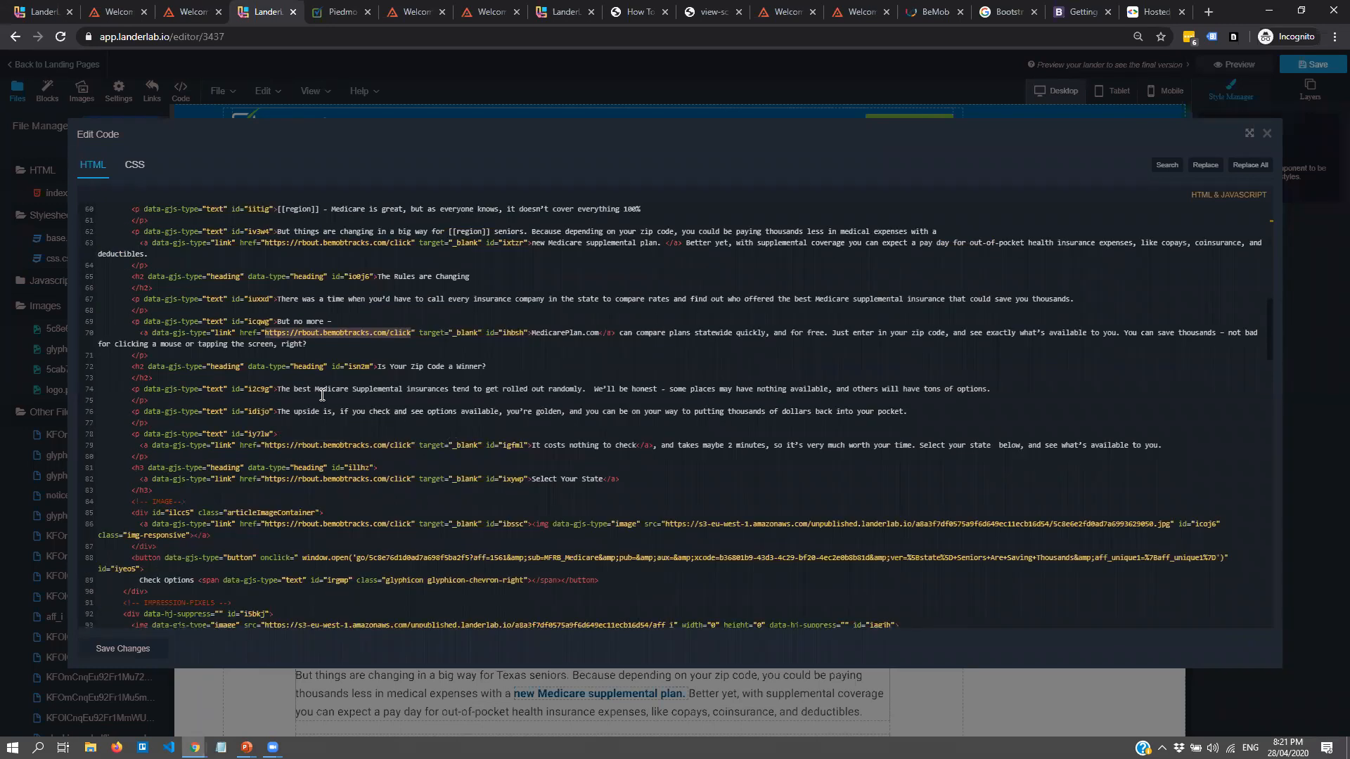
pyautogui.scroll(-1, 336, 460)
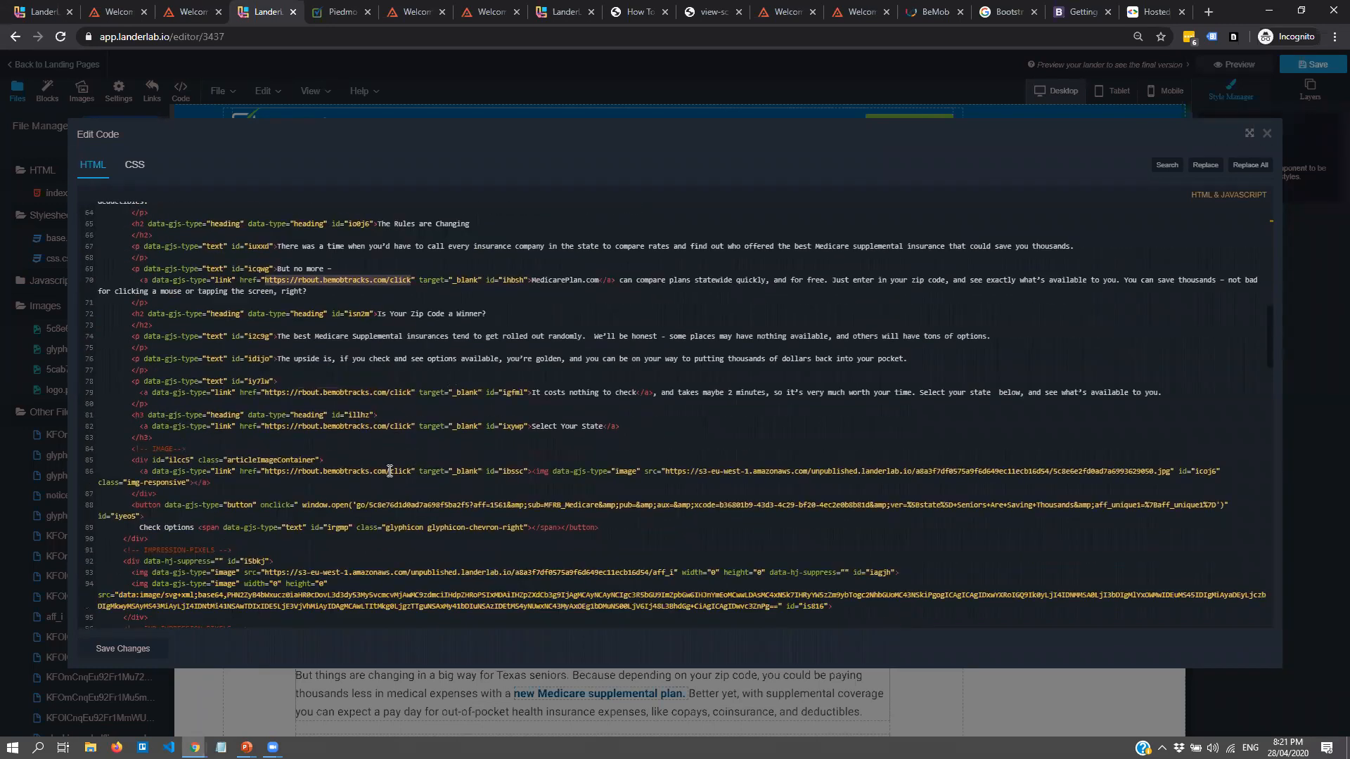
pyautogui.scroll(-1, 391, 471)
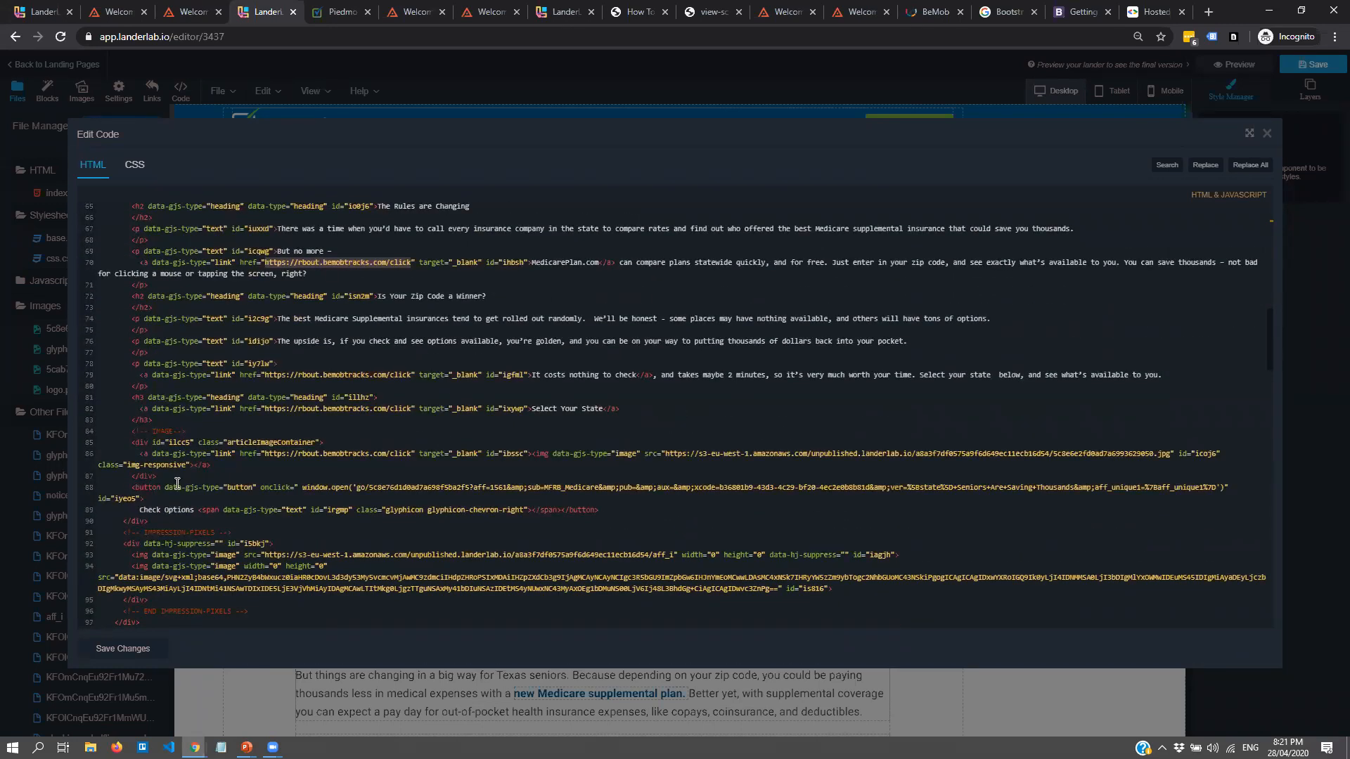
pyautogui.moveTo(132, 487); pyautogui.dragTo(1230, 485)
pyautogui.click(572, 502)
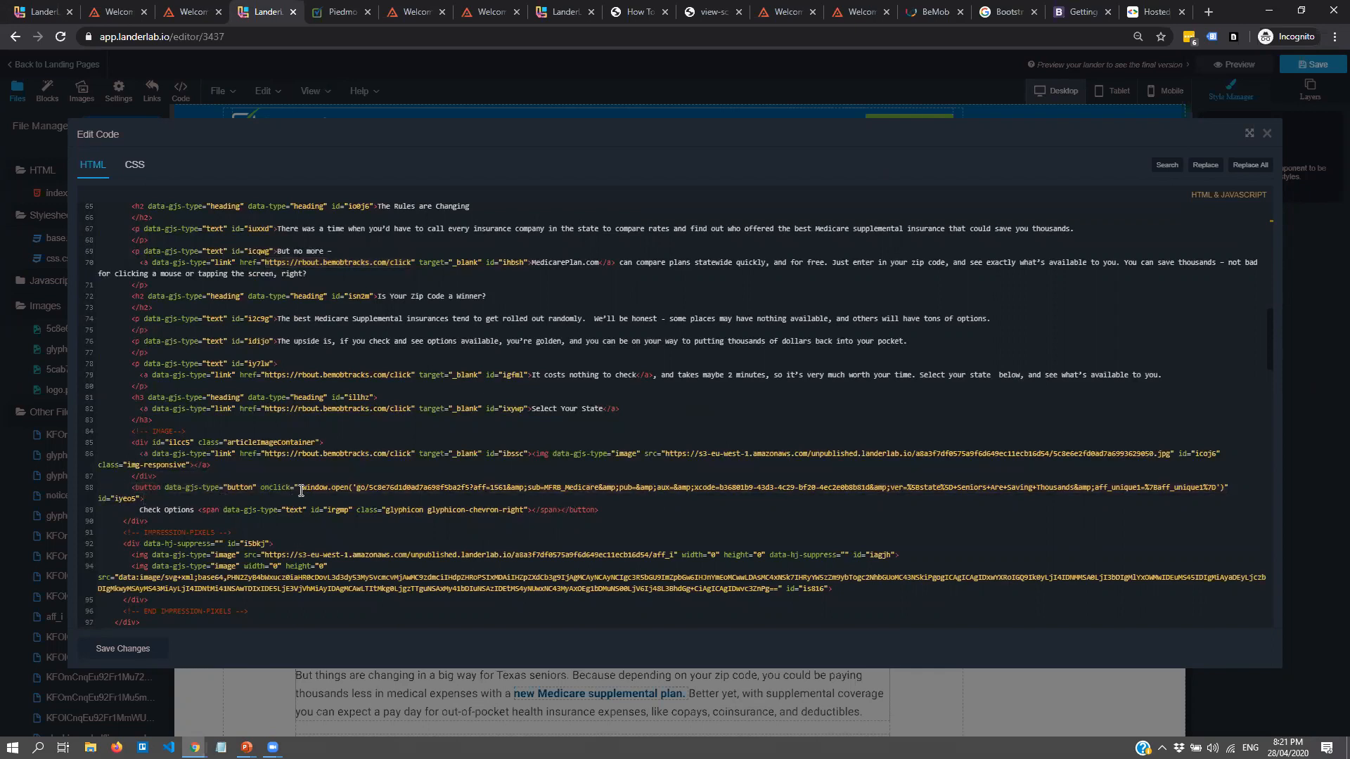
pyautogui.moveTo(353, 487); pyautogui.dragTo(1216, 490)
pyautogui.hotkey('ctrl', 'v')
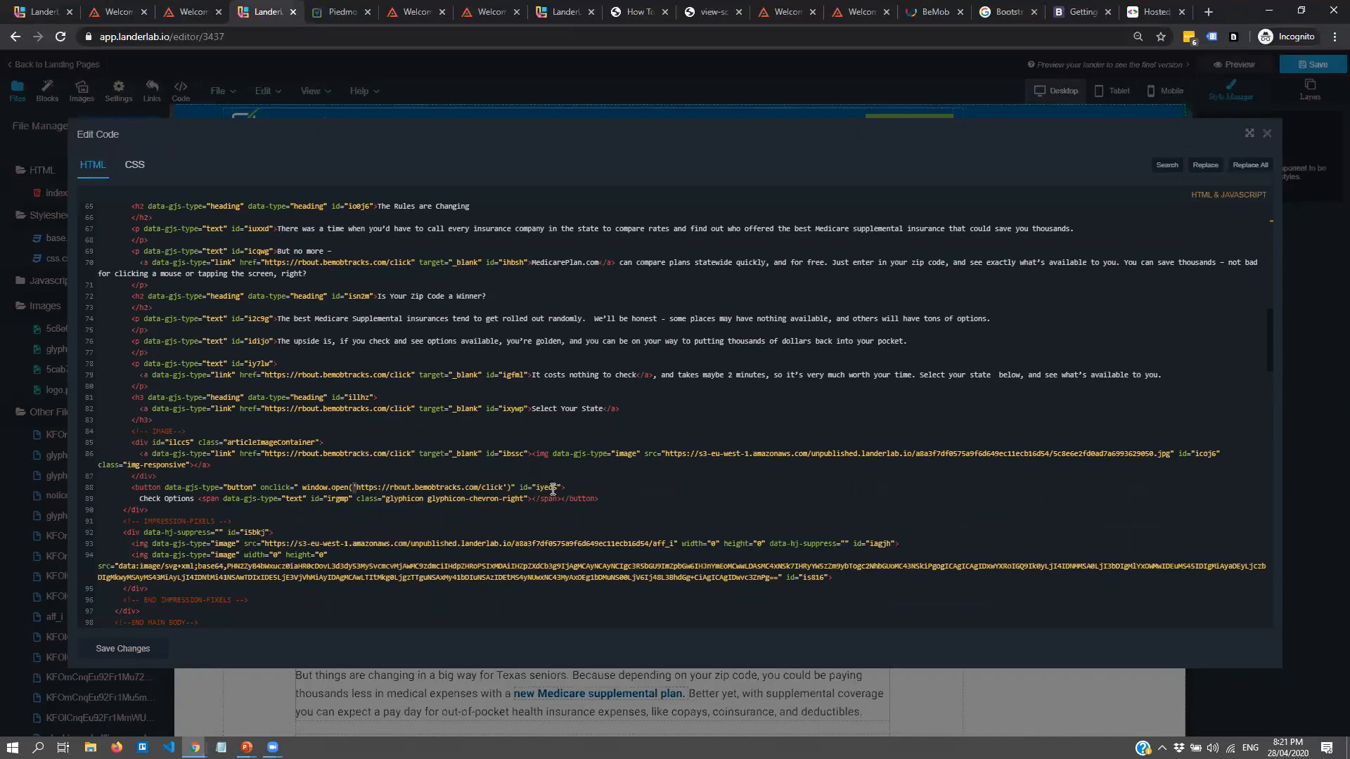
# - Review the lower Check Options button's window.open call and the impression pixel code below it
pyautogui.click(506, 486)
pyautogui.click(380, 491)
pyautogui.click(336, 487)
pyautogui.keyDown('shift'); pyautogui.click(435, 490); pyautogui.keyUp('shift')
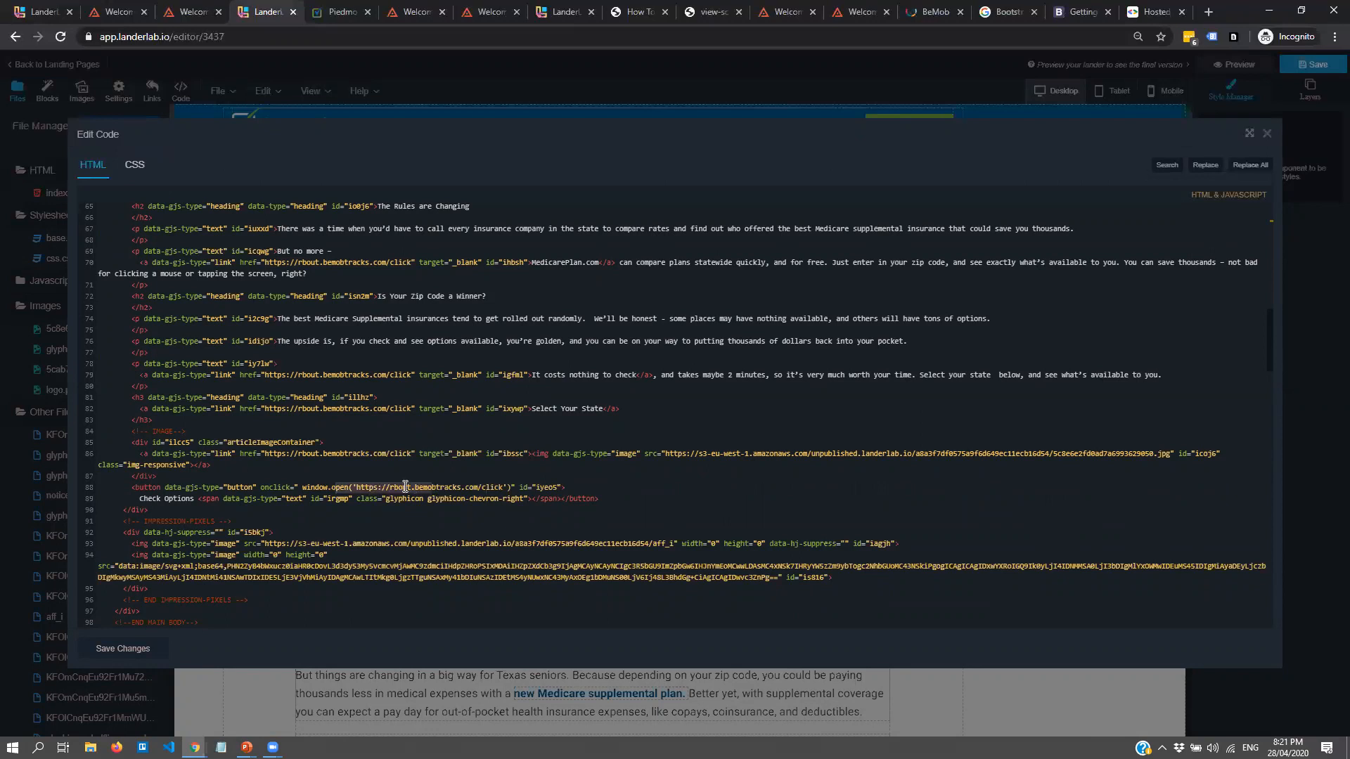
pyautogui.scroll(-2, 404, 487)
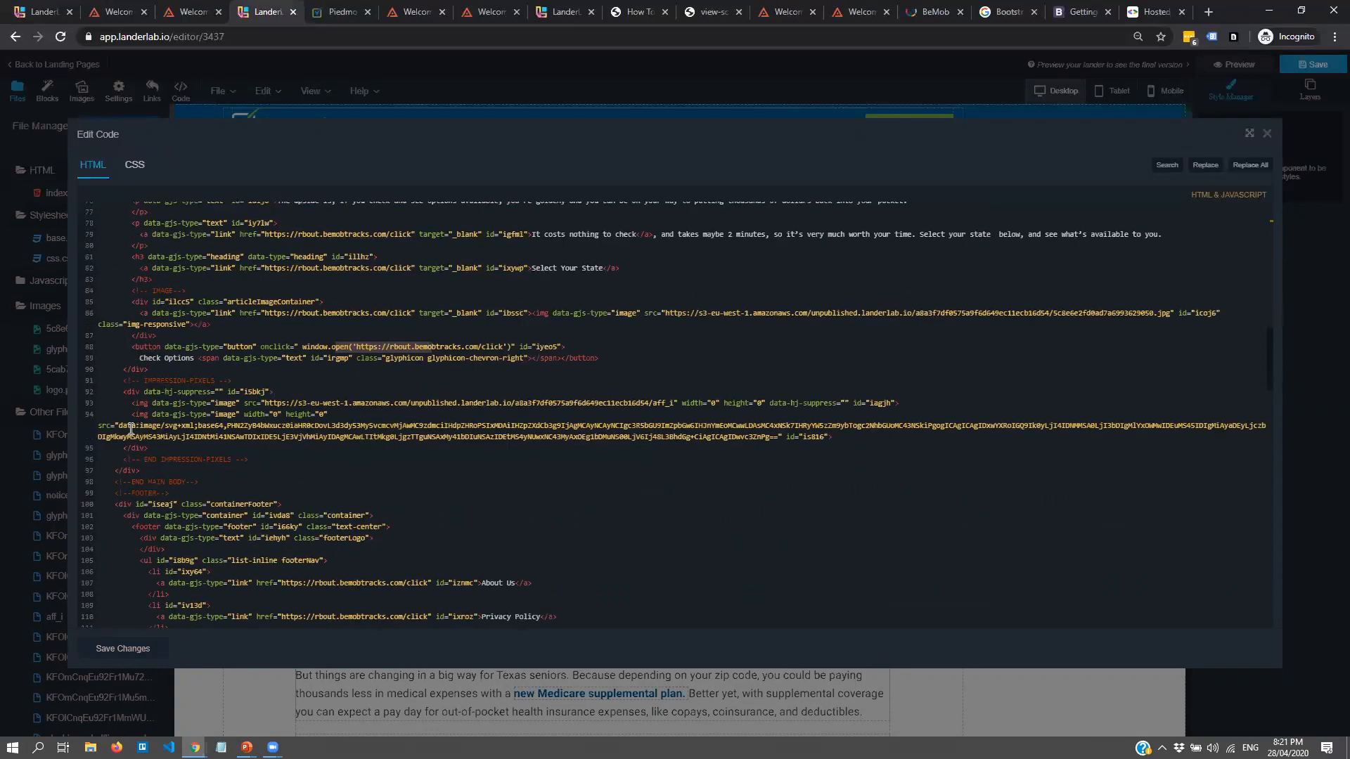
# - Examine the two zero-size image tags in the impression pixels block, including their source paths and width and height attributes
pyautogui.moveTo(130, 426); pyautogui.dragTo(471, 427)
pyautogui.click(170, 418)
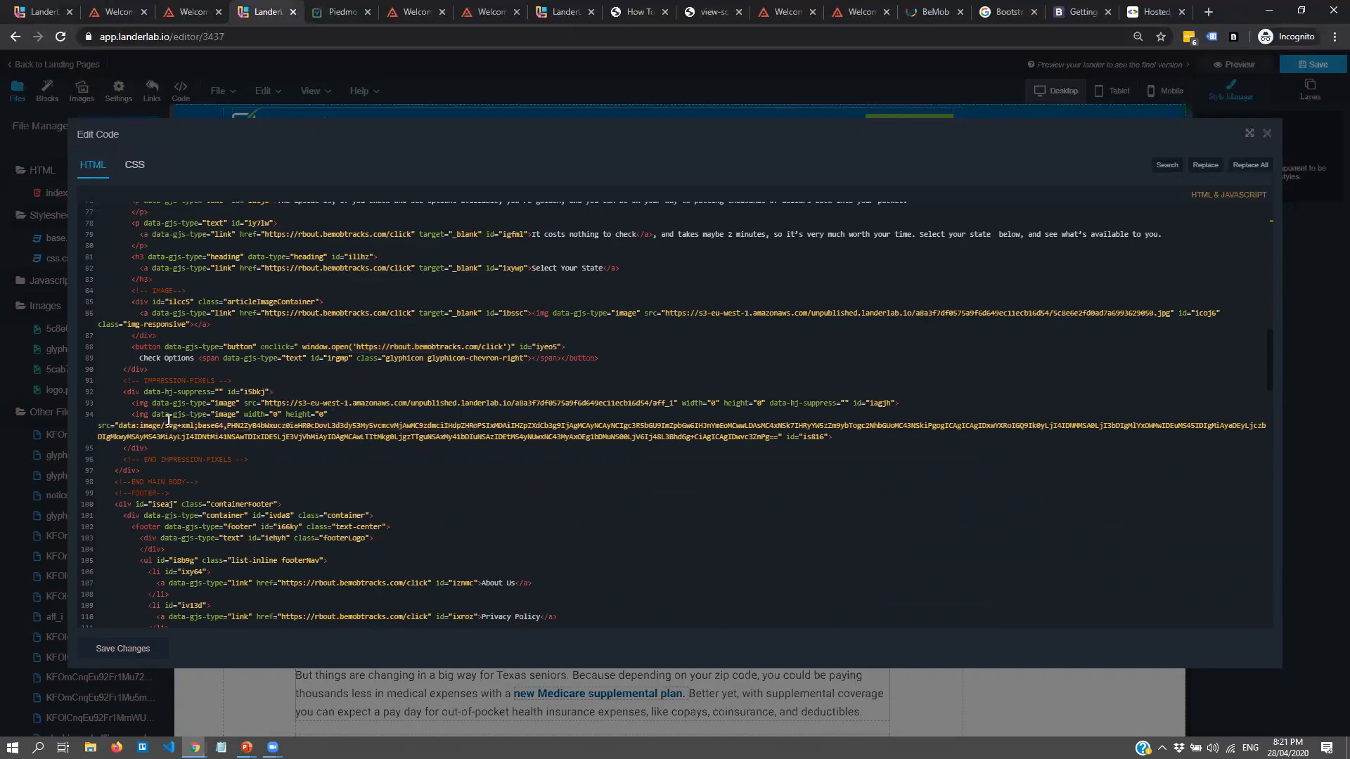
pyautogui.moveTo(153, 415); pyautogui.dragTo(322, 416)
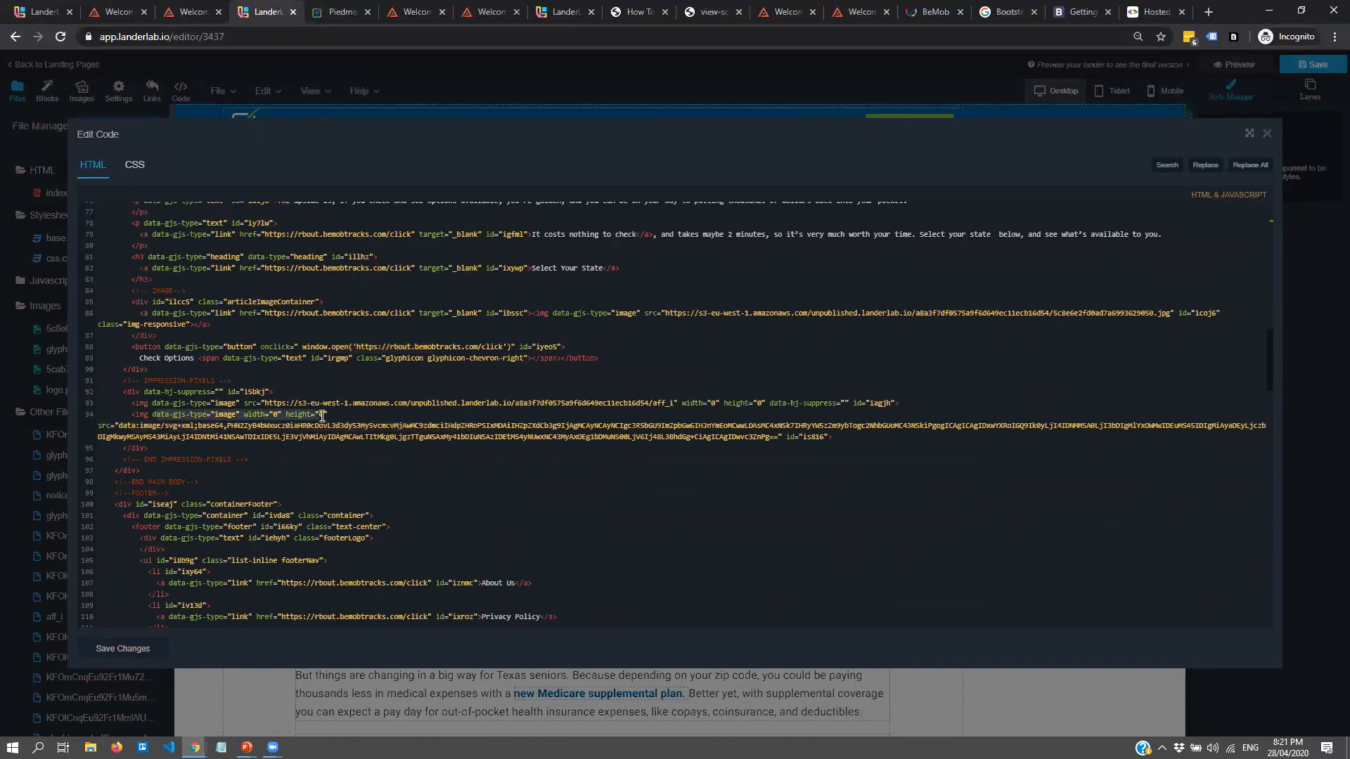
pyautogui.click(513, 404)
pyautogui.click(207, 406)
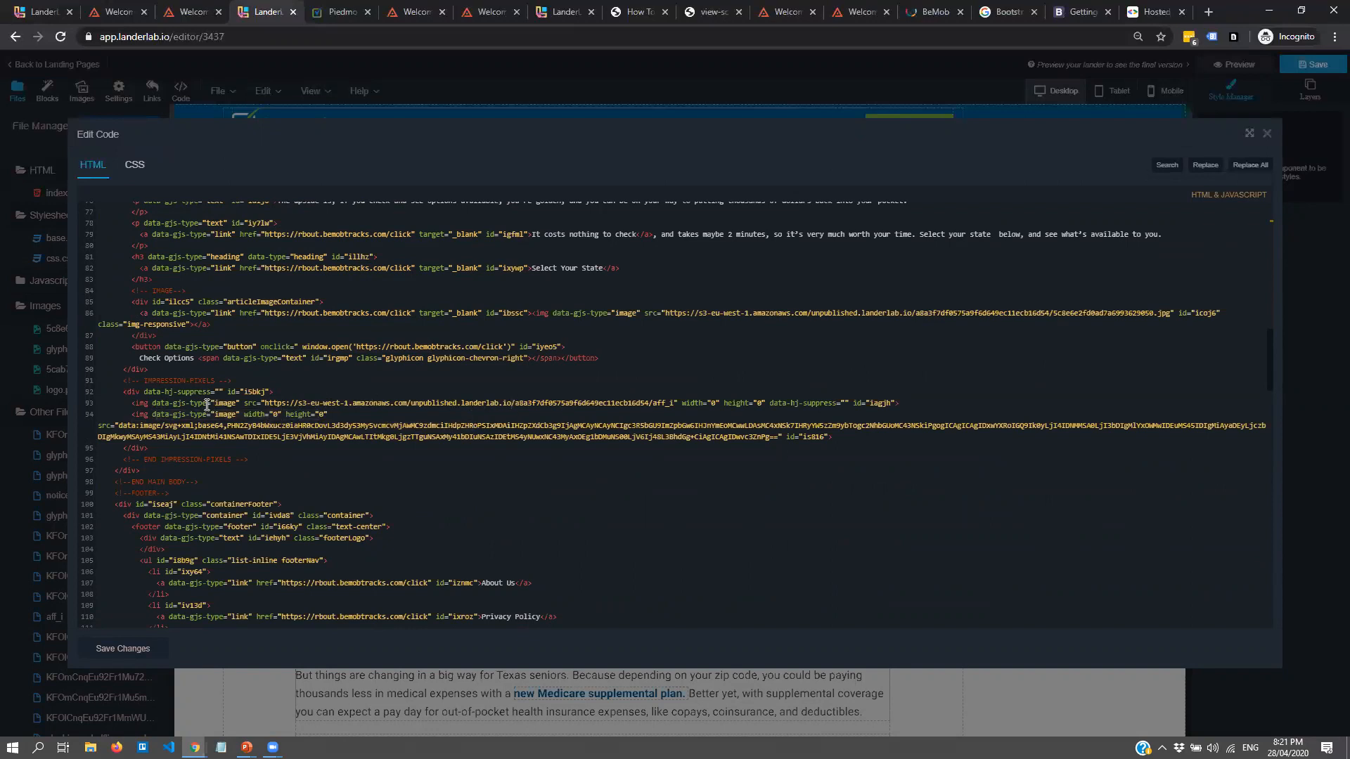
pyautogui.click(355, 414)
pyautogui.moveTo(514, 403); pyautogui.dragTo(656, 404)
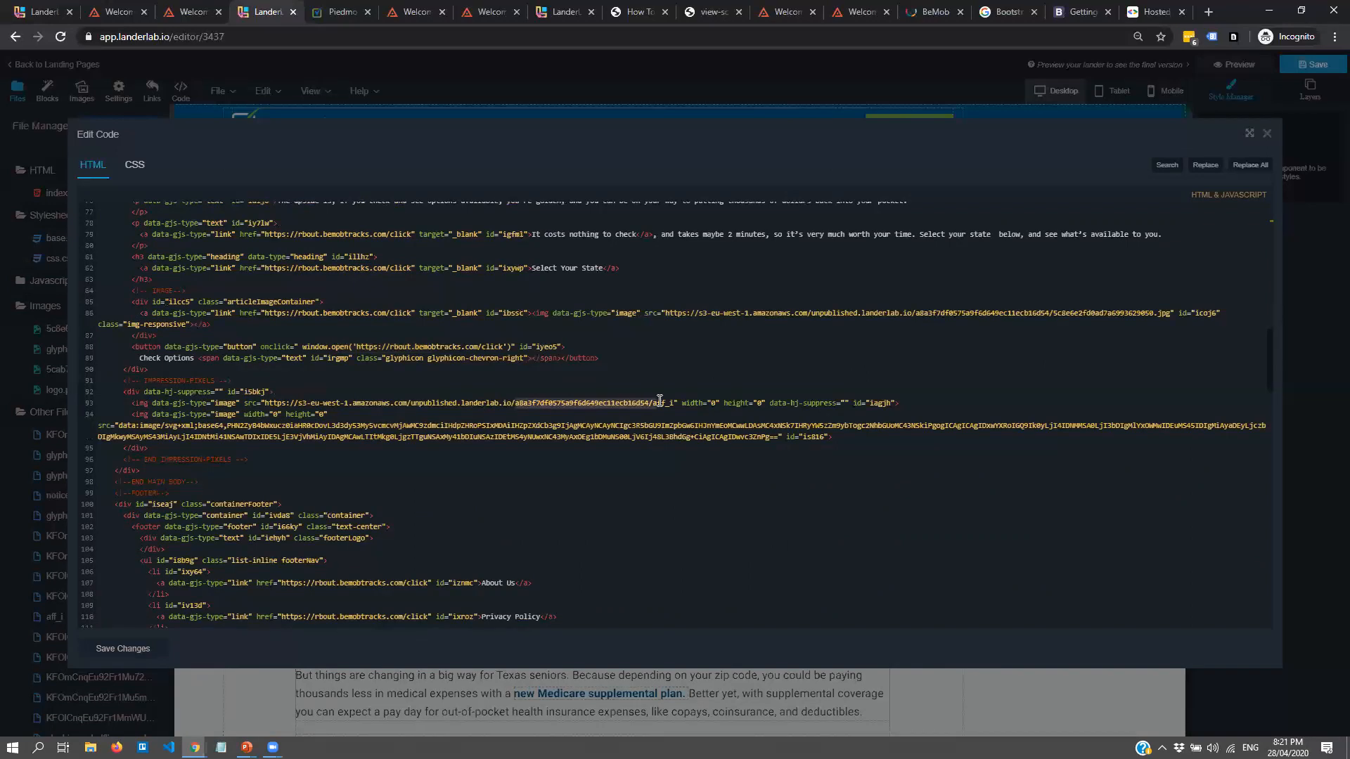
pyautogui.click(576, 403)
pyautogui.moveTo(514, 404); pyautogui.dragTo(664, 403)
pyautogui.click(672, 403)
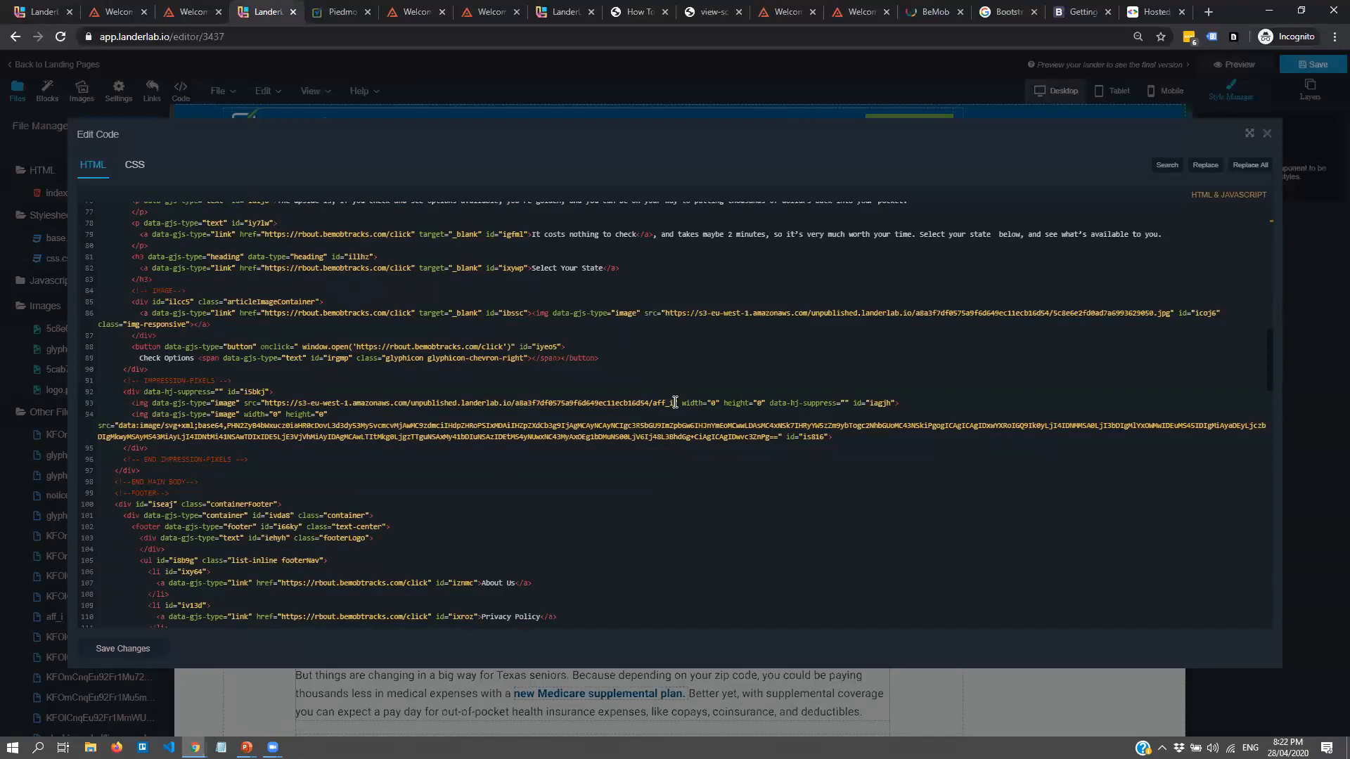
pyautogui.moveTo(681, 403); pyautogui.dragTo(772, 404)
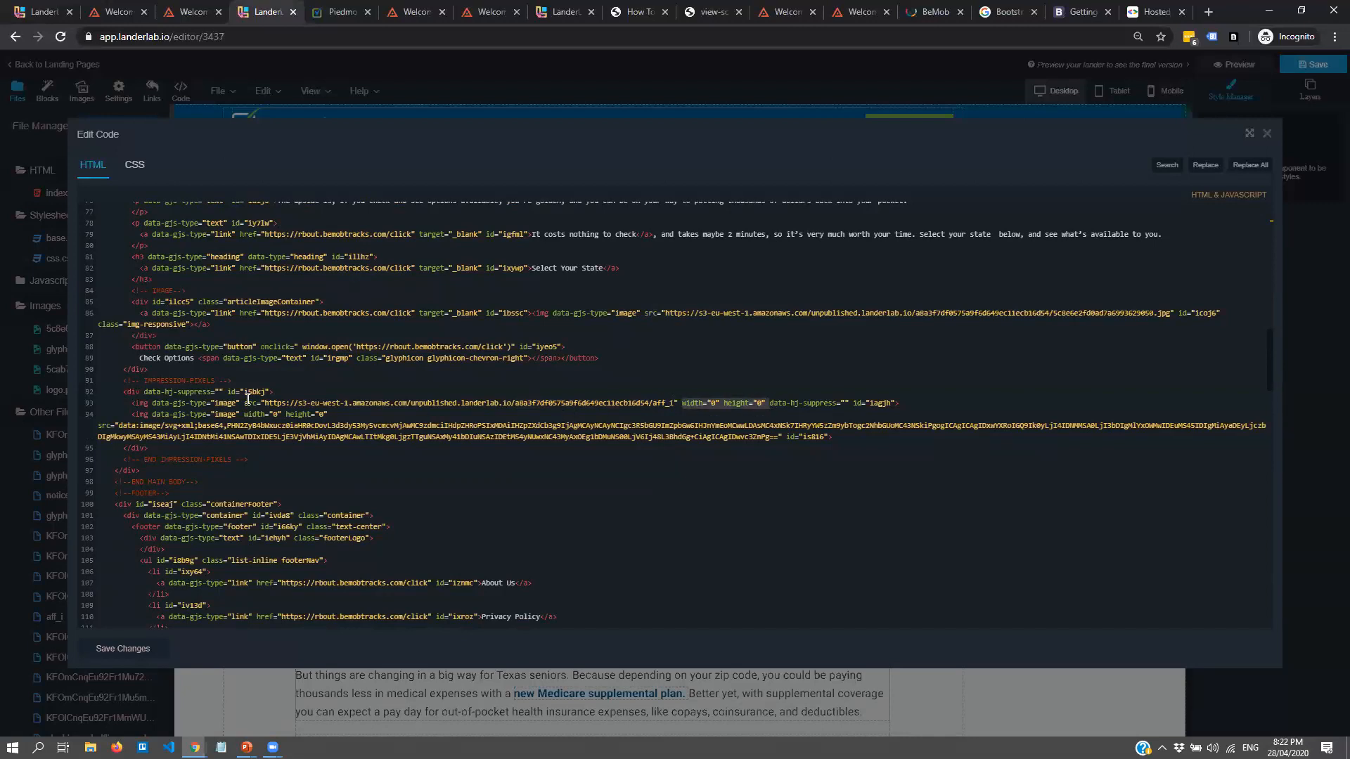
pyautogui.click(729, 412)
pyautogui.moveTo(685, 405); pyautogui.dragTo(765, 405)
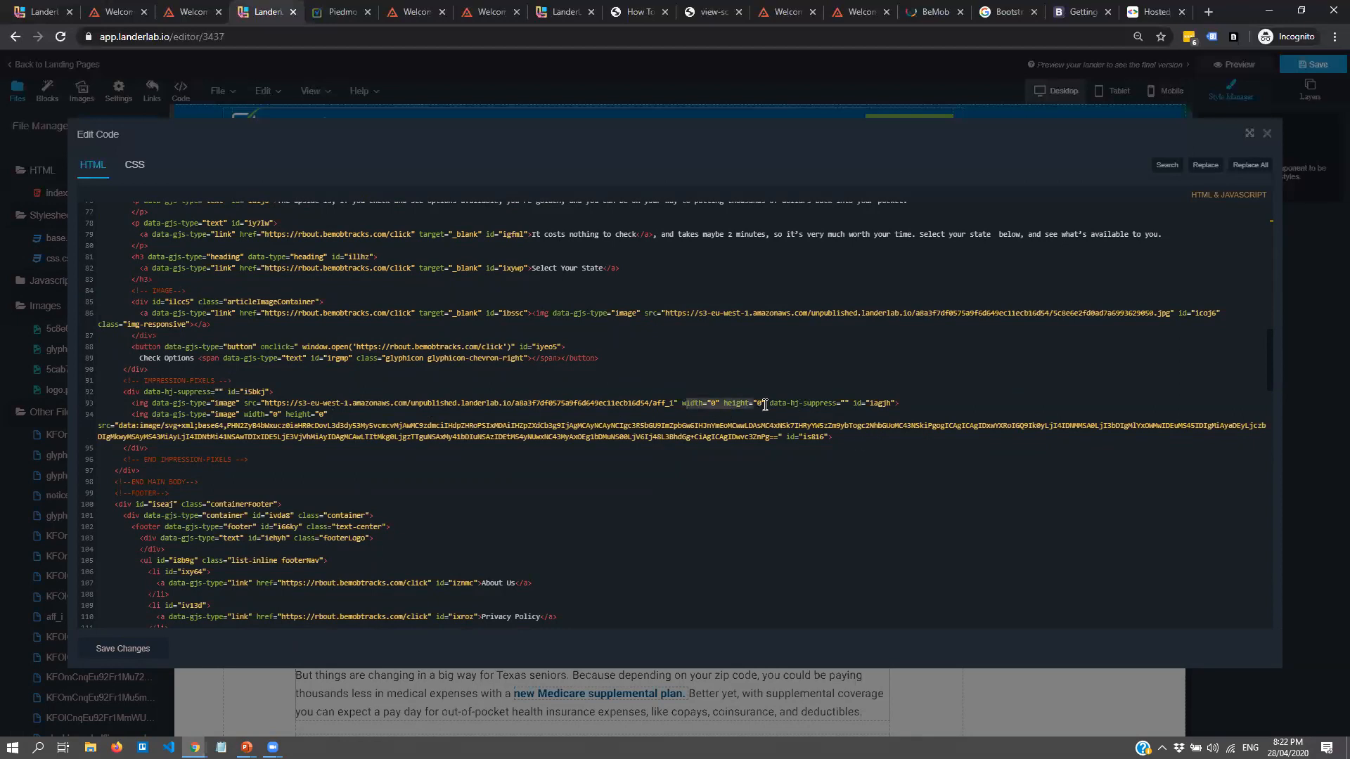
pyautogui.click(721, 405)
# - Delete the whole impression pixels block from the HTML, including its opening and closing comments
pyautogui.moveTo(232, 380); pyautogui.dragTo(125, 377)
pyautogui.moveTo(272, 380); pyautogui.dragTo(121, 384)
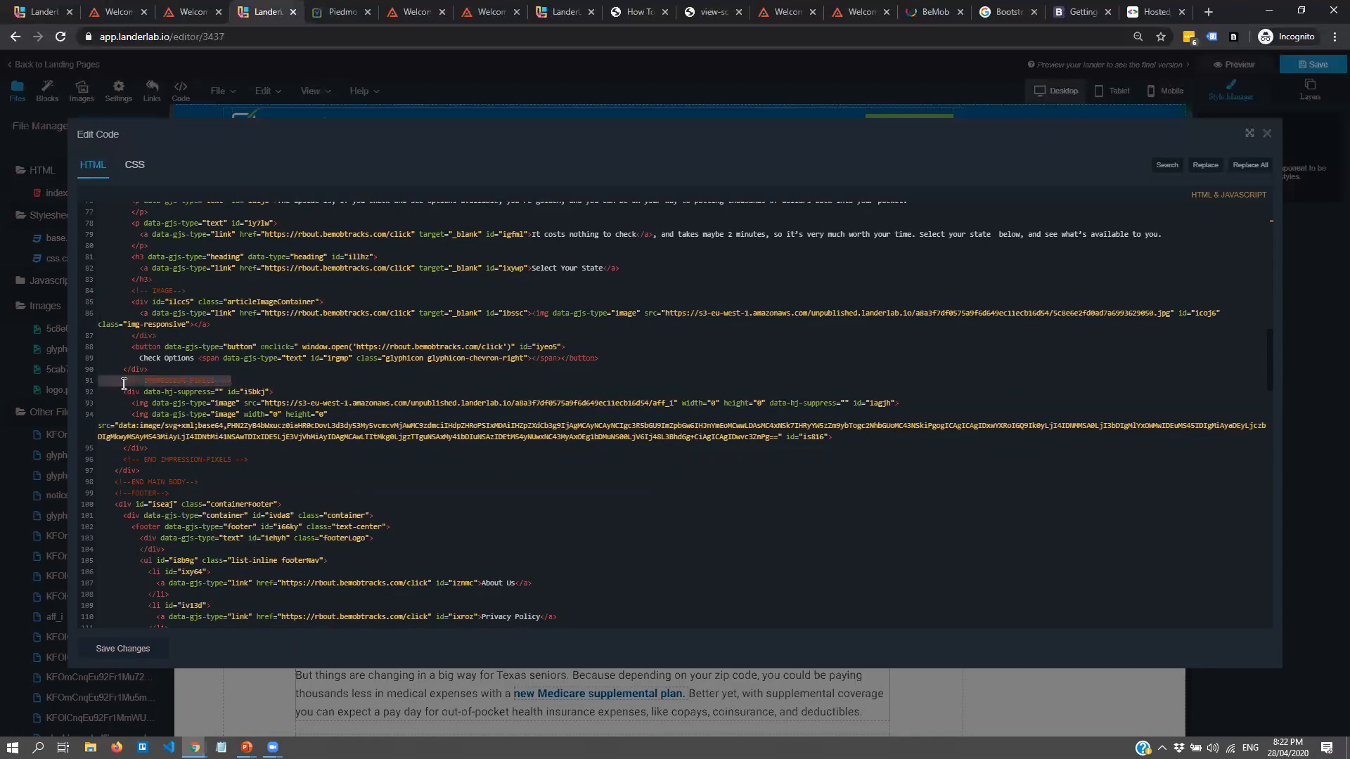
pyautogui.click(291, 452)
pyautogui.moveTo(274, 460); pyautogui.dragTo(69, 381)
pyautogui.press('BackSpace')
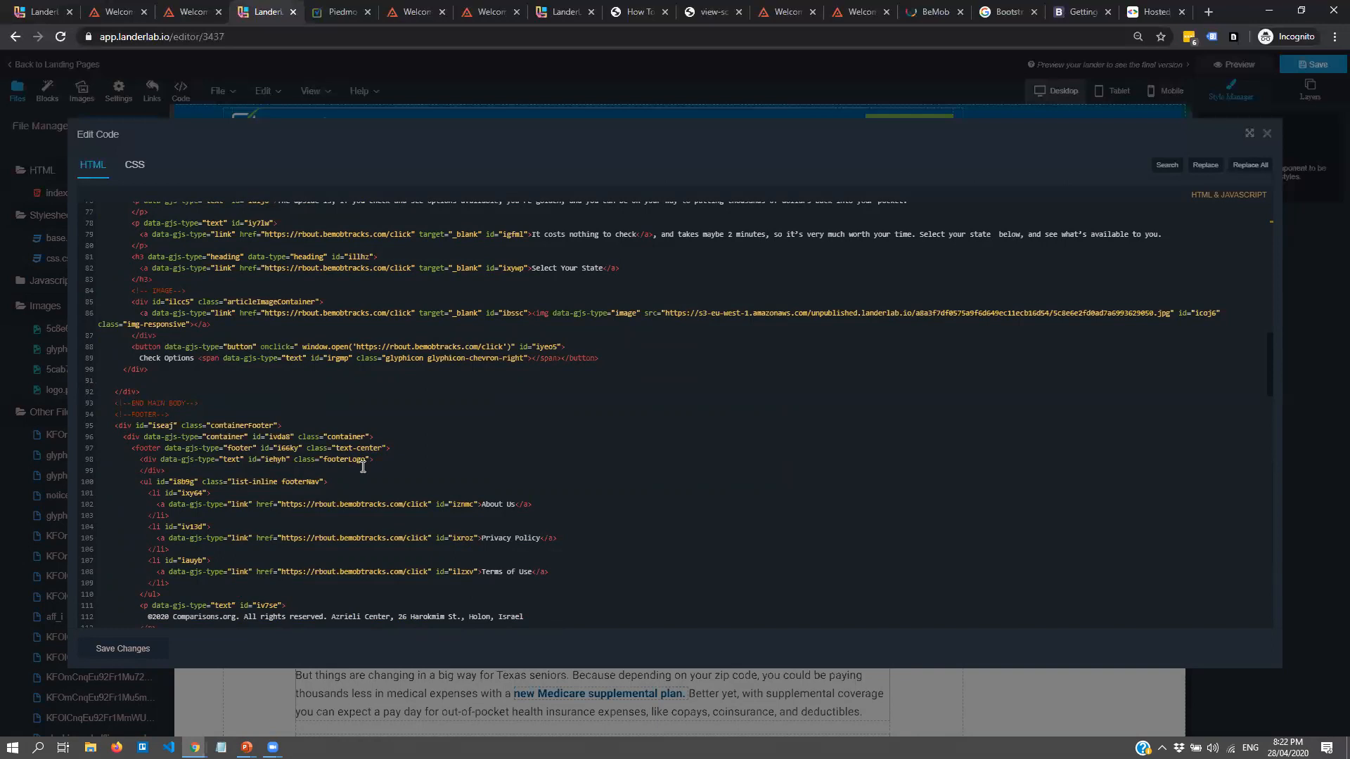
# - Review the footer's About Us, Privacy Policy and Terms of Use entries, and search Google in a new tab for a privacy policy generator
pyautogui.scroll(-2, 710, 365)
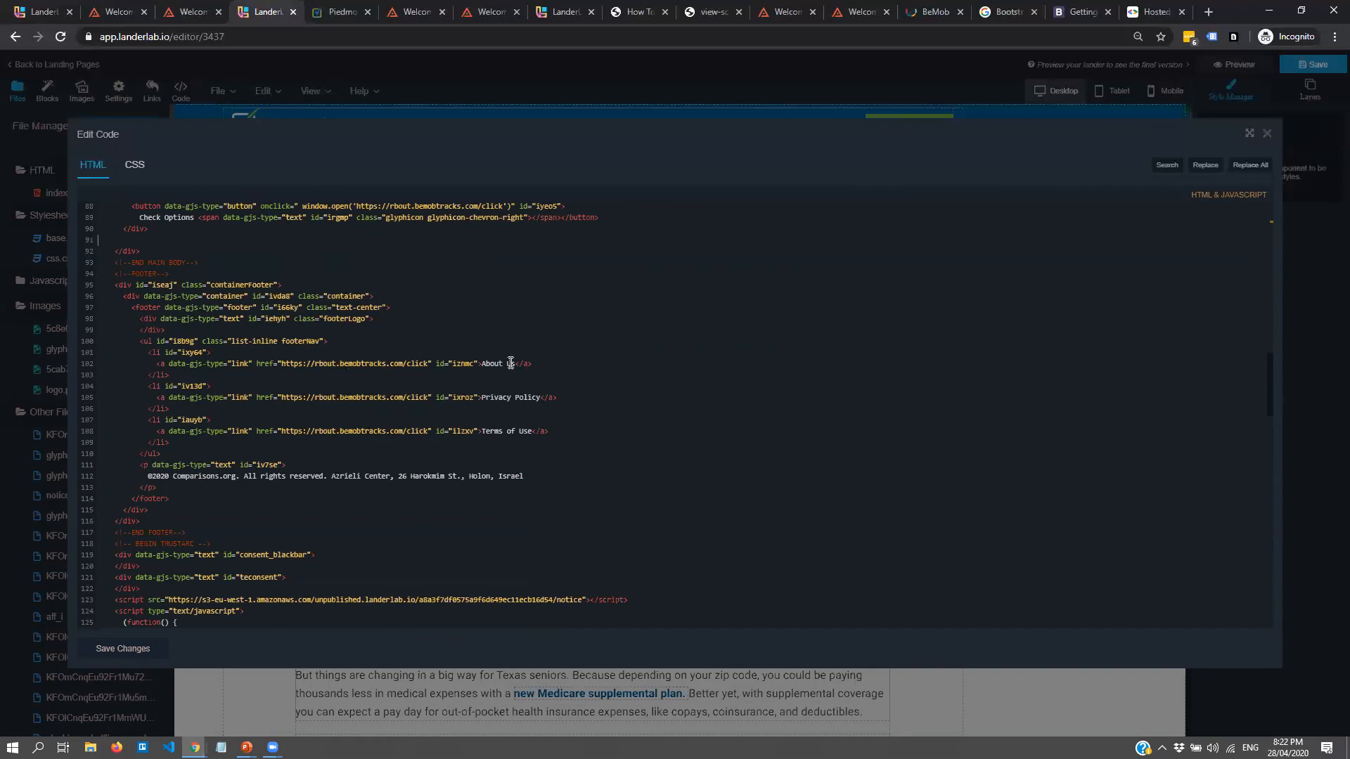
pyautogui.moveTo(483, 363); pyautogui.dragTo(540, 398)
pyautogui.click(483, 432)
pyautogui.moveTo(488, 436); pyautogui.dragTo(533, 435)
pyautogui.click(1209, 12)
pyautogui.write('p')
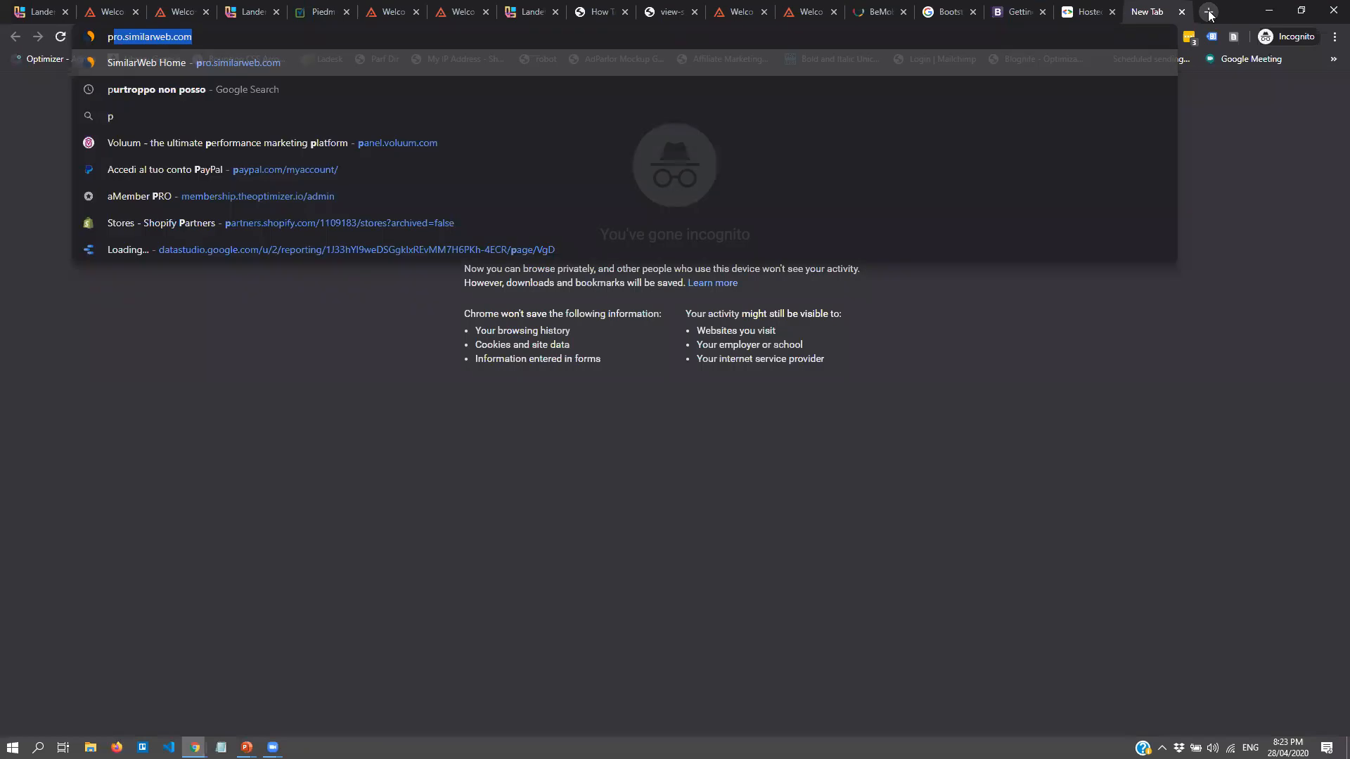
pyautogui.write('rivacy poliy')
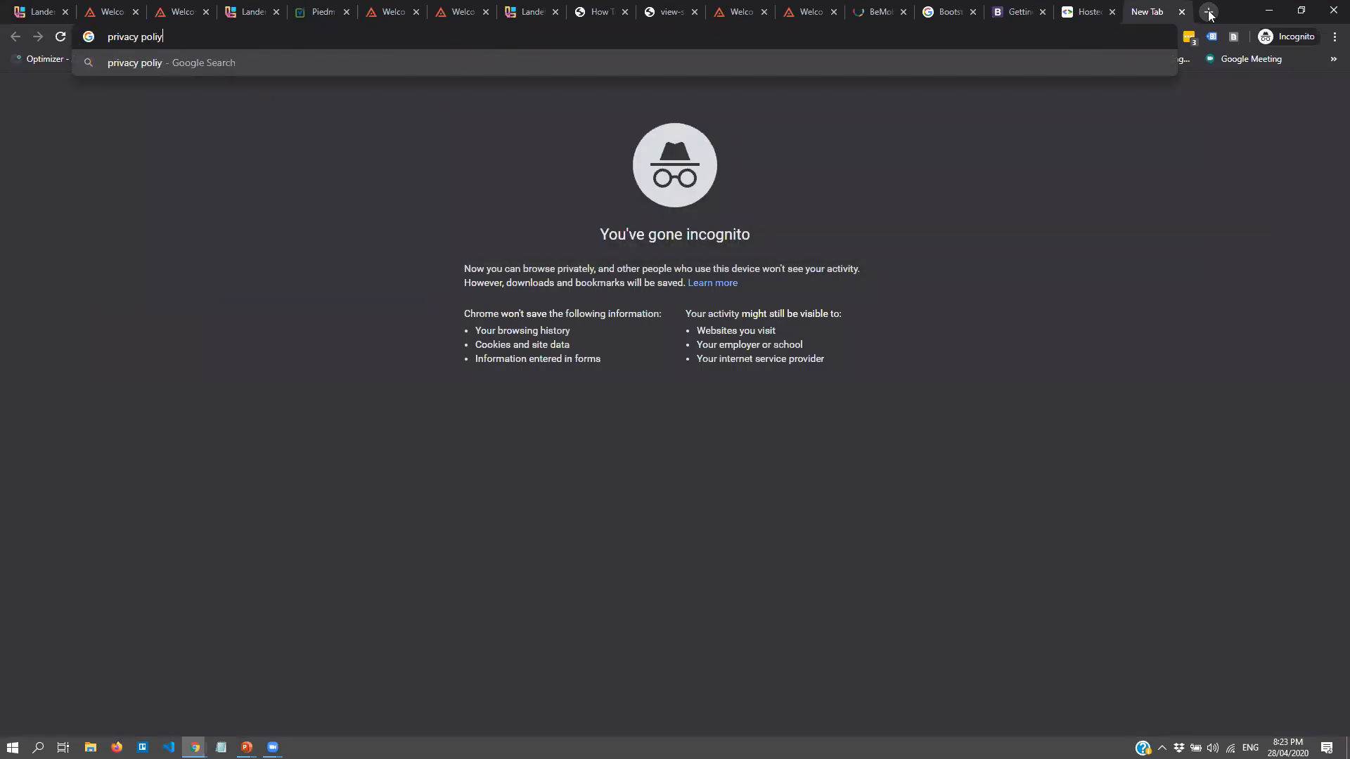
pyautogui.write(' gerenerator')
pyautogui.press('Return')
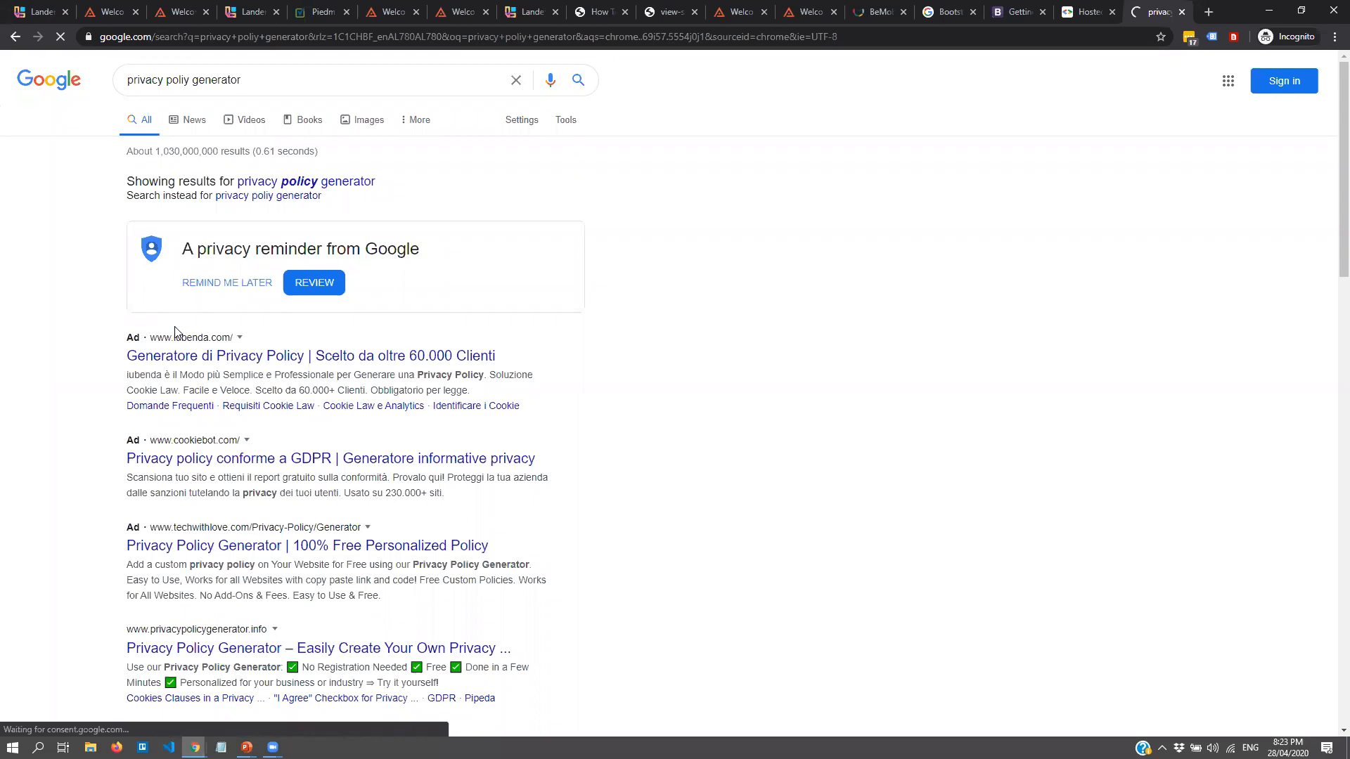
pyautogui.scroll(-5, 175, 332)
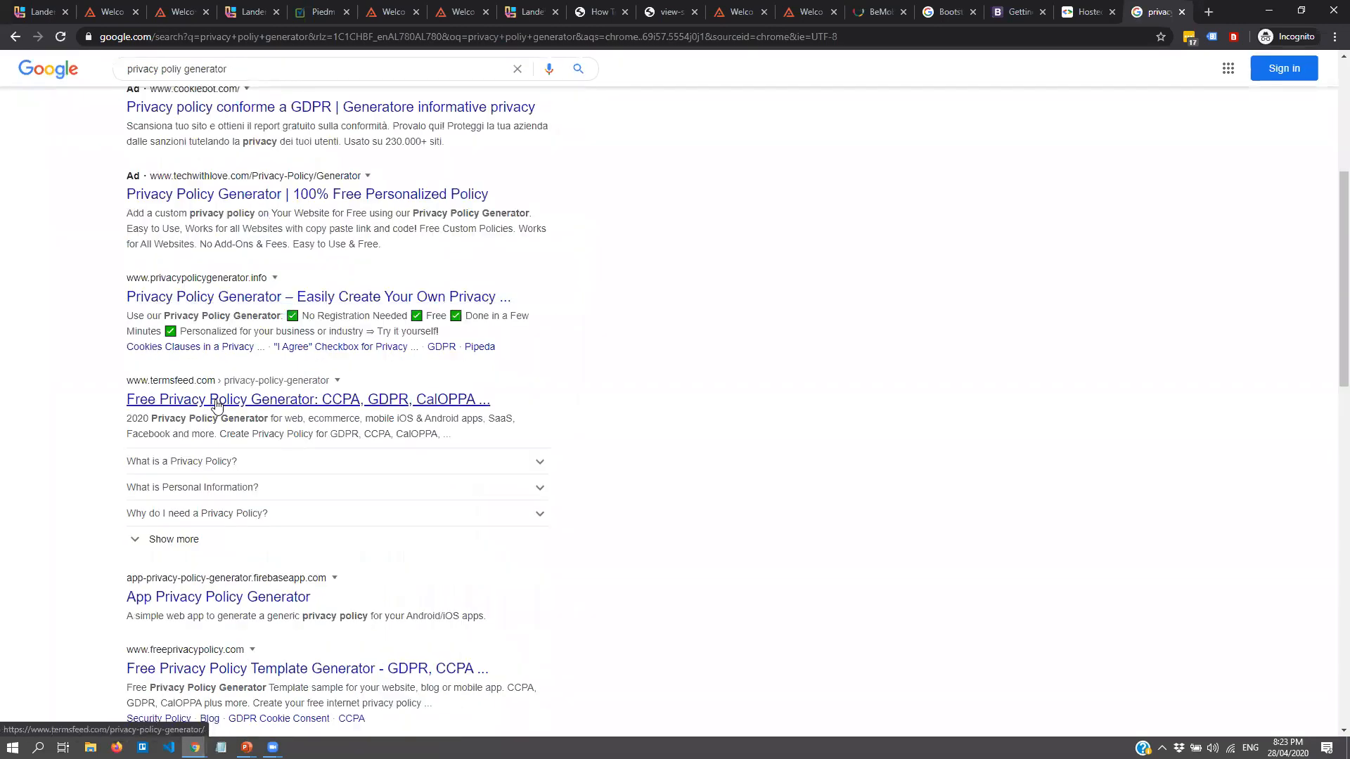
# - Return to the landing page code and delete the external "notice" script line in the TrustArc section below the footer
pyautogui.hotkey('ctrl', '4')
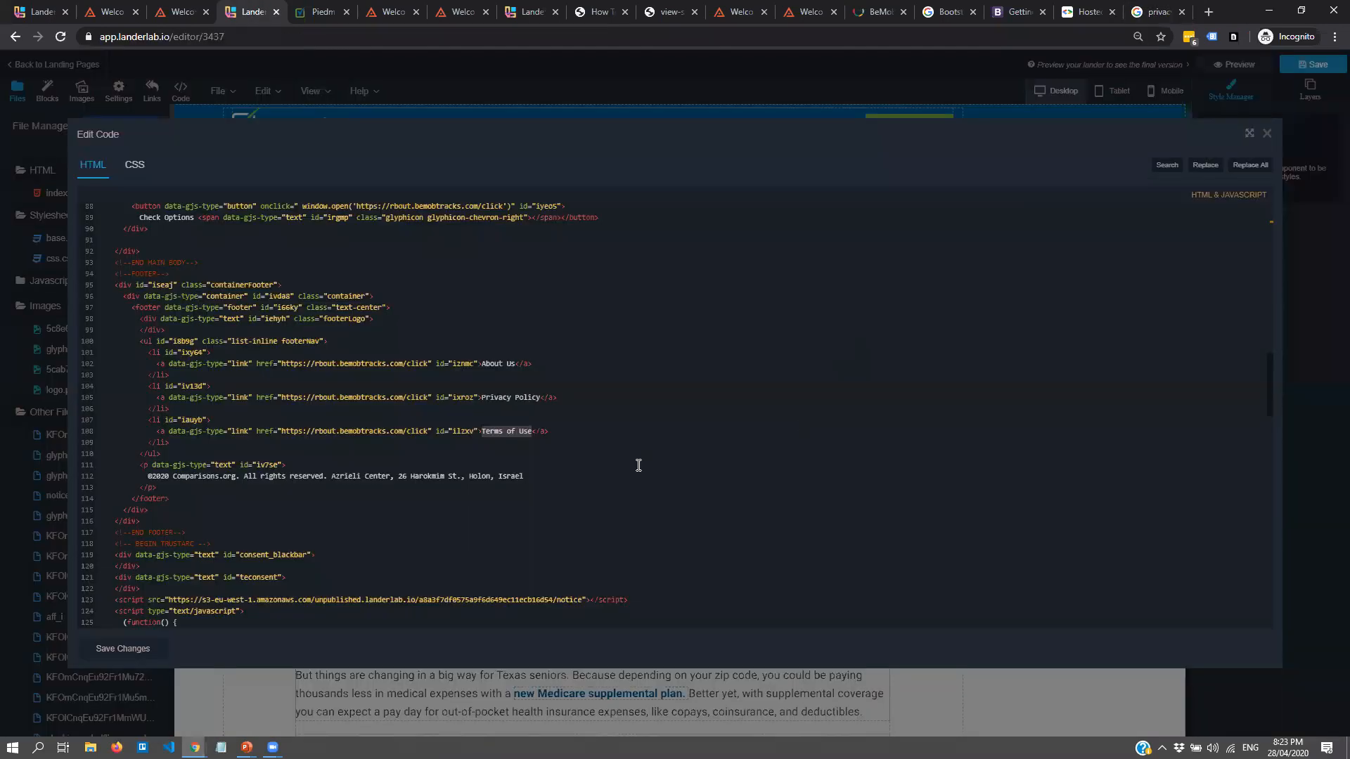
pyautogui.moveTo(428, 391); pyautogui.dragTo(326, 397)
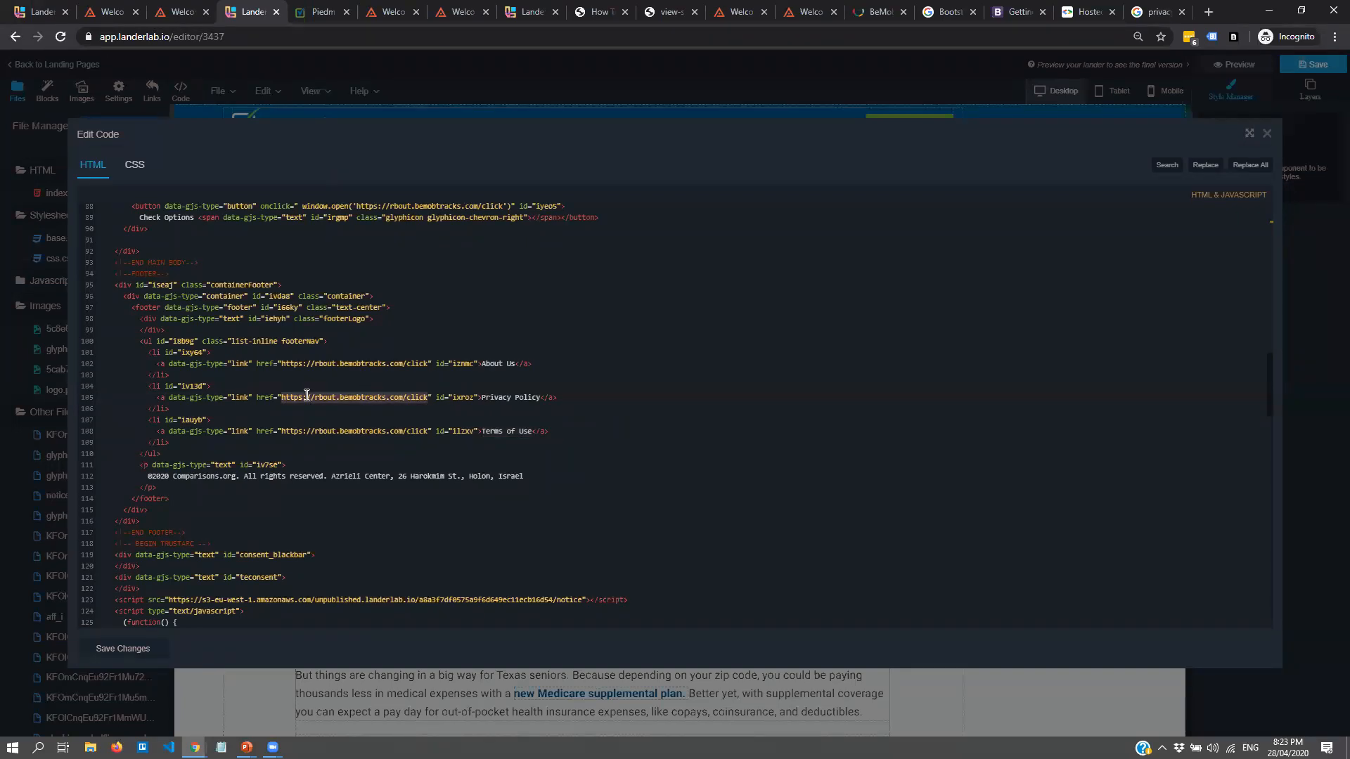
pyautogui.scroll(-3, 319, 407)
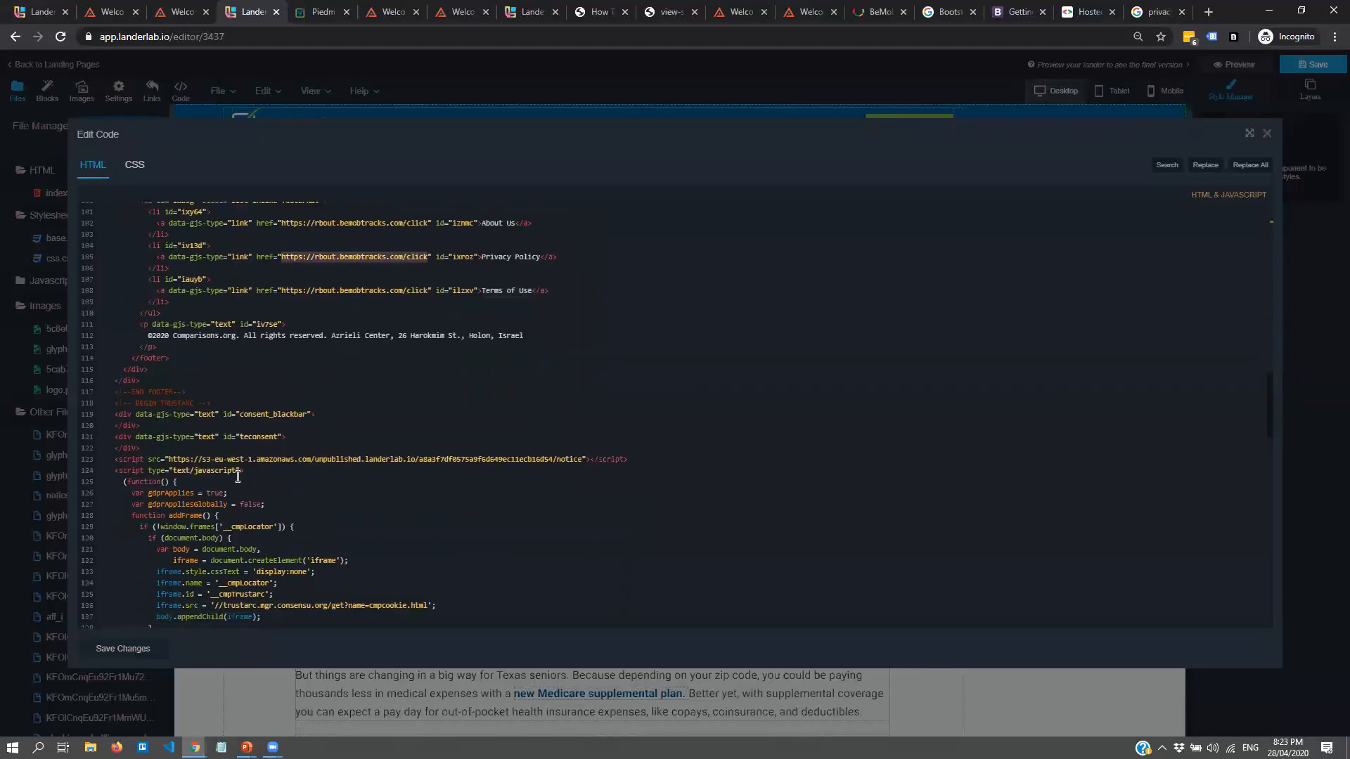
pyautogui.scroll(-5, 238, 477)
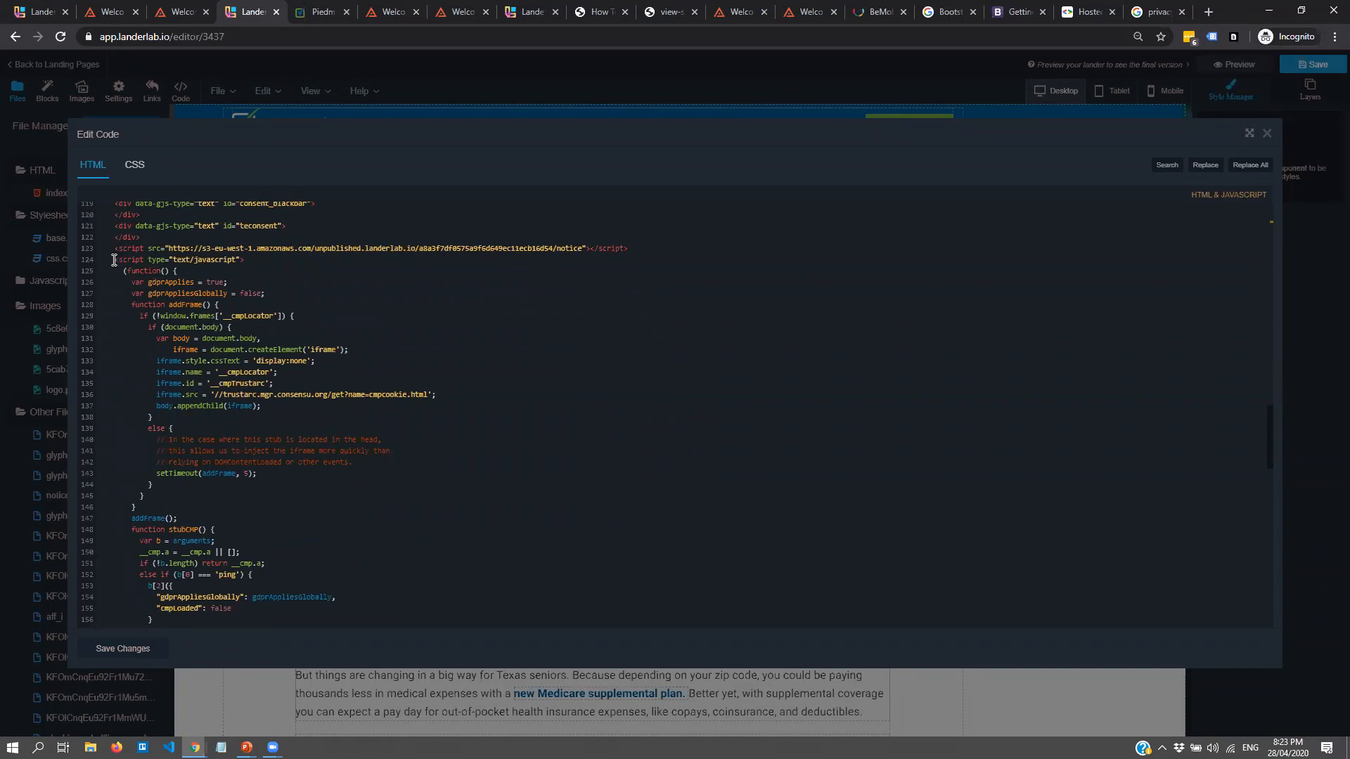
pyautogui.click(257, 264)
pyautogui.click(649, 251)
pyautogui.hotkey('shift', 'Home')
pyautogui.press('BackSpace')
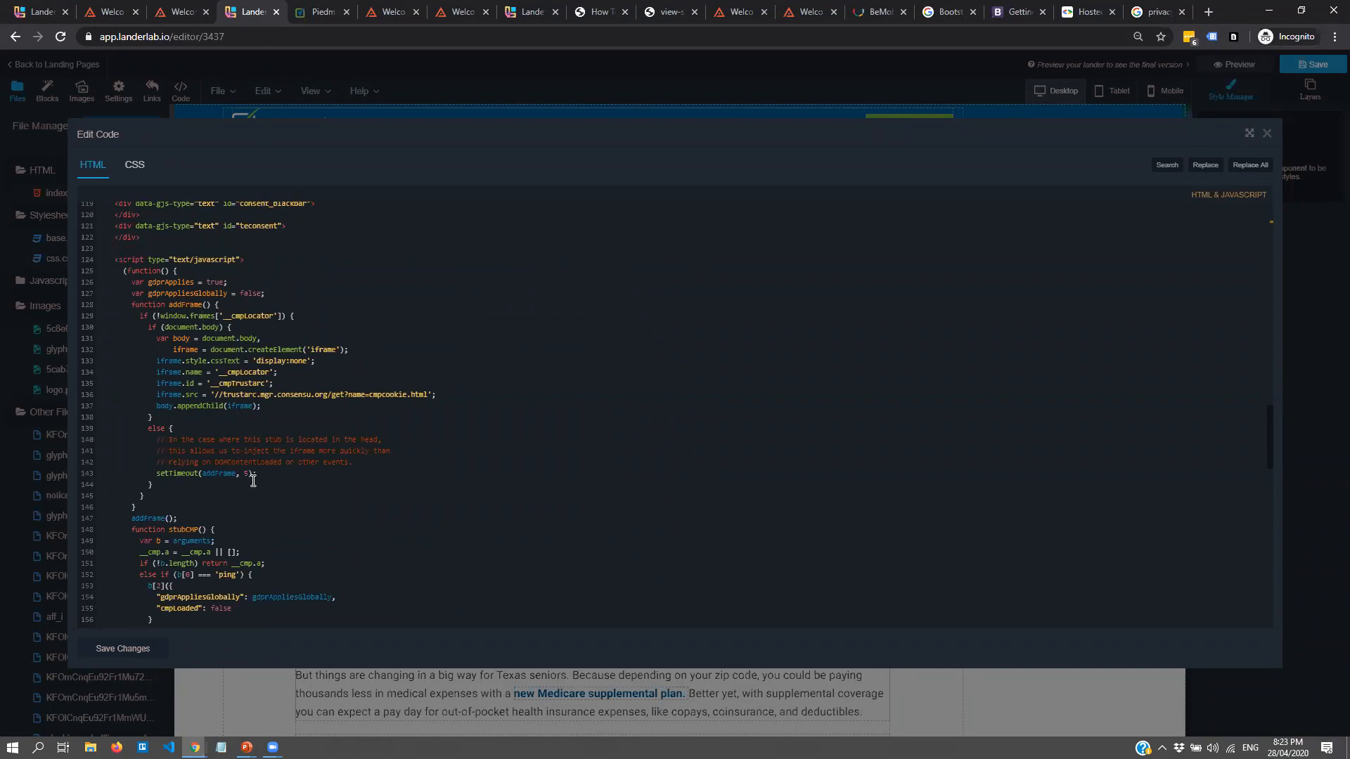
# - Delete the entire inline JavaScript block in the TrustArc section, from its opening script tag to its closing tag
pyautogui.scroll(-2, 317, 410)
pyautogui.scroll(-8, 316, 406)
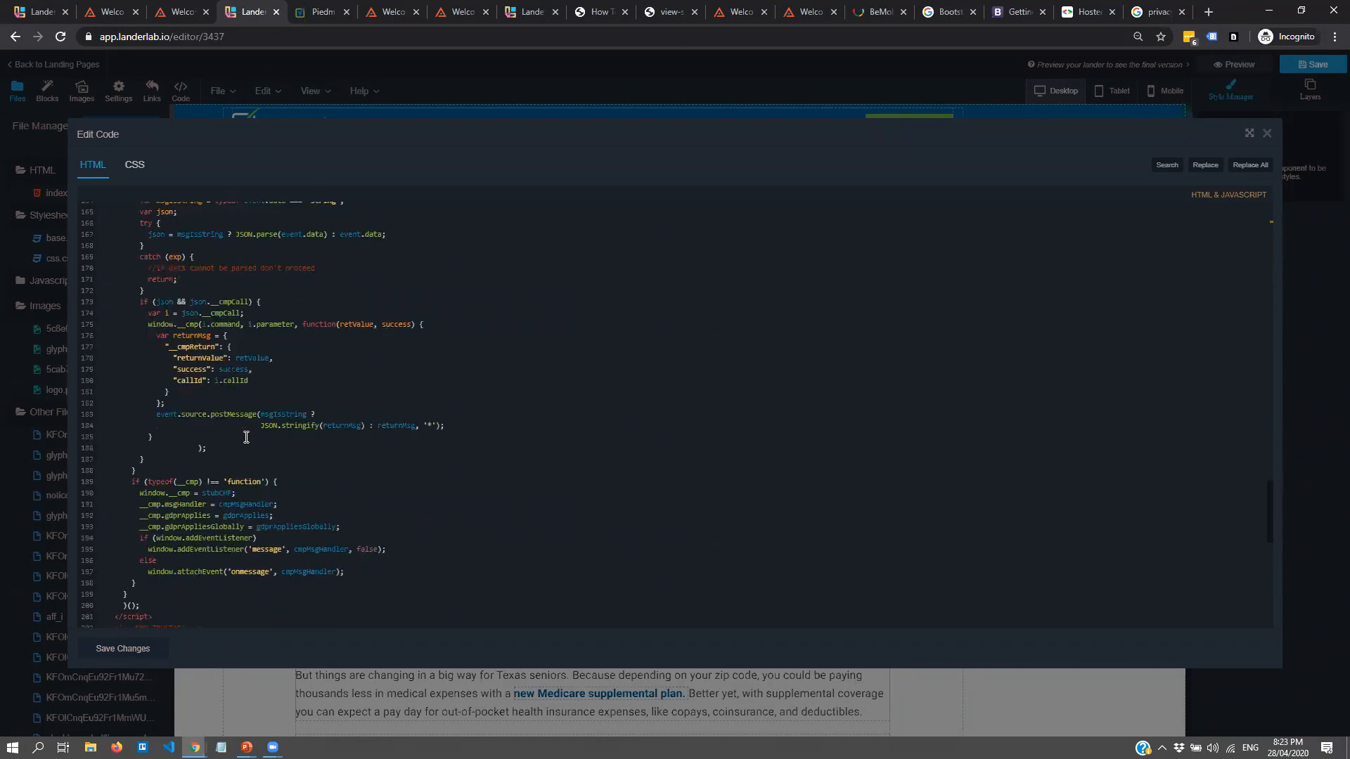
pyautogui.scroll(9, 455, 451)
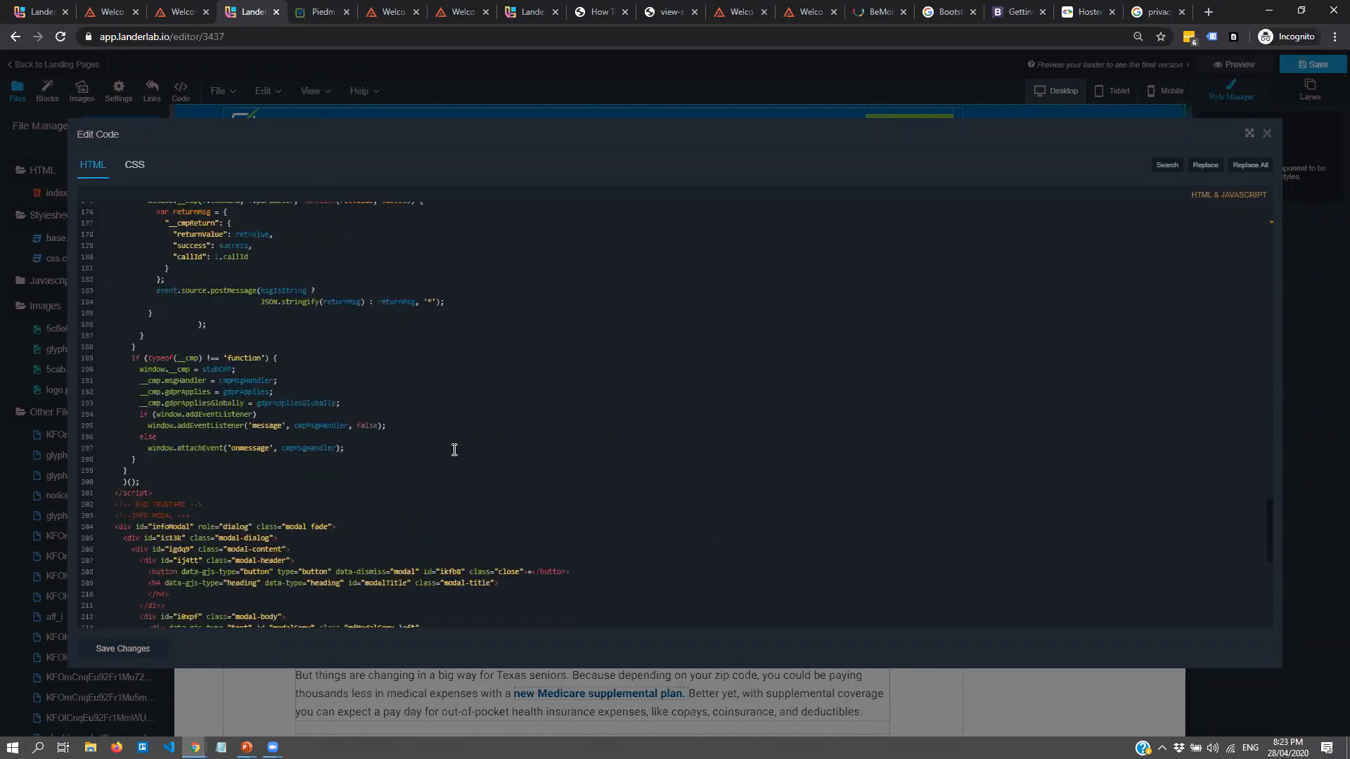
pyautogui.scroll(2, 274, 398)
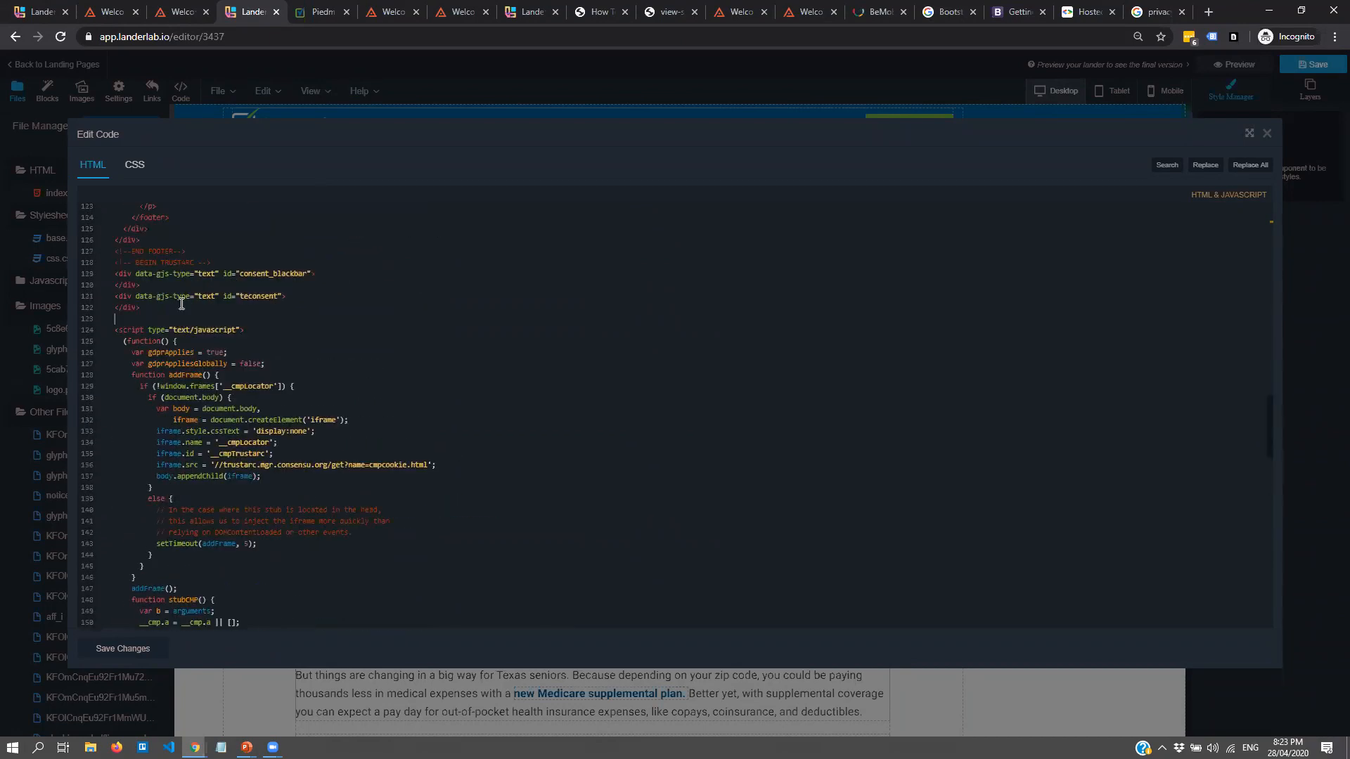
pyautogui.moveTo(113, 328); pyautogui.dragTo(278, 377)
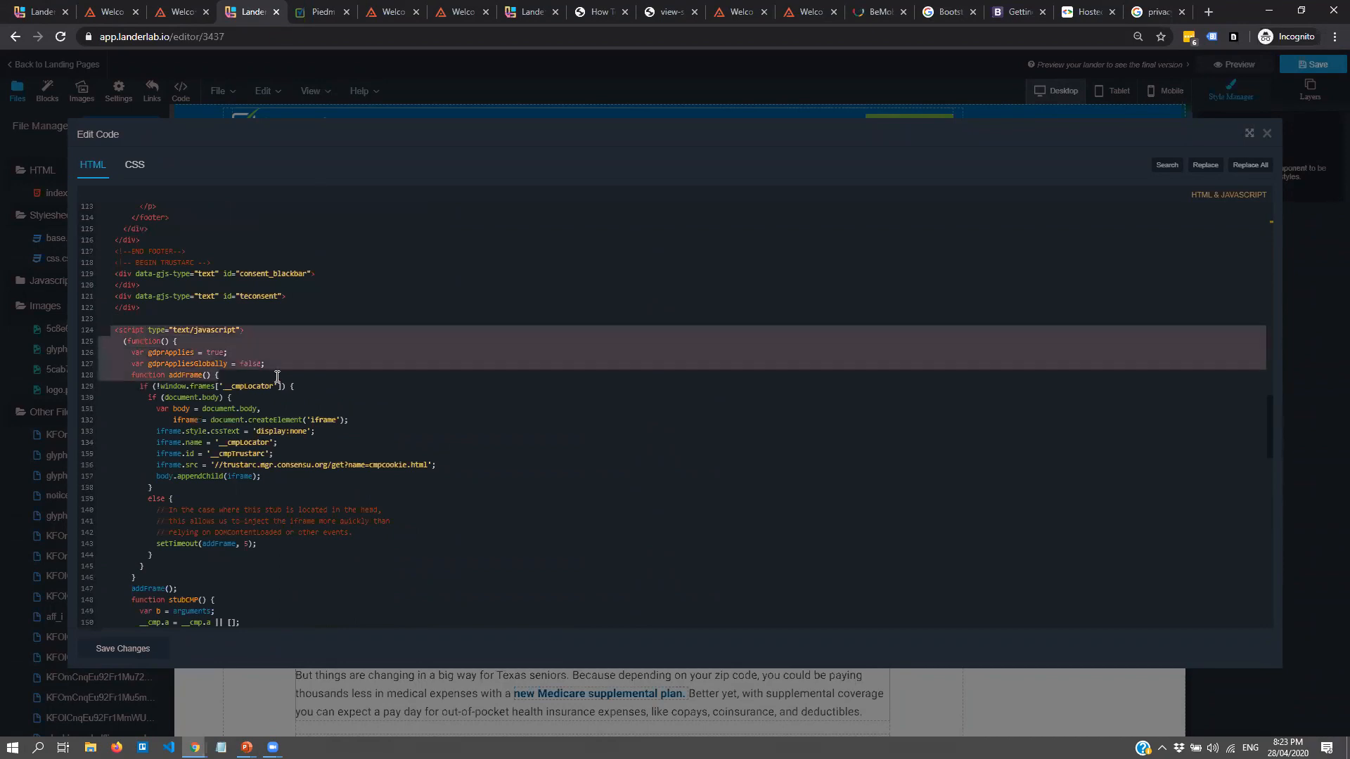
pyautogui.click(384, 425)
pyautogui.scroll(-6, 316, 422)
pyautogui.scroll(-3, 298, 499)
pyautogui.moveTo(152, 494); pyautogui.dragTo(104, 260)
pyautogui.scroll(6, 279, 469)
pyautogui.scroll(-4, 284, 459)
pyautogui.scroll(7, 277, 459)
pyautogui.moveTo(169, 279); pyautogui.dragTo(97, 257)
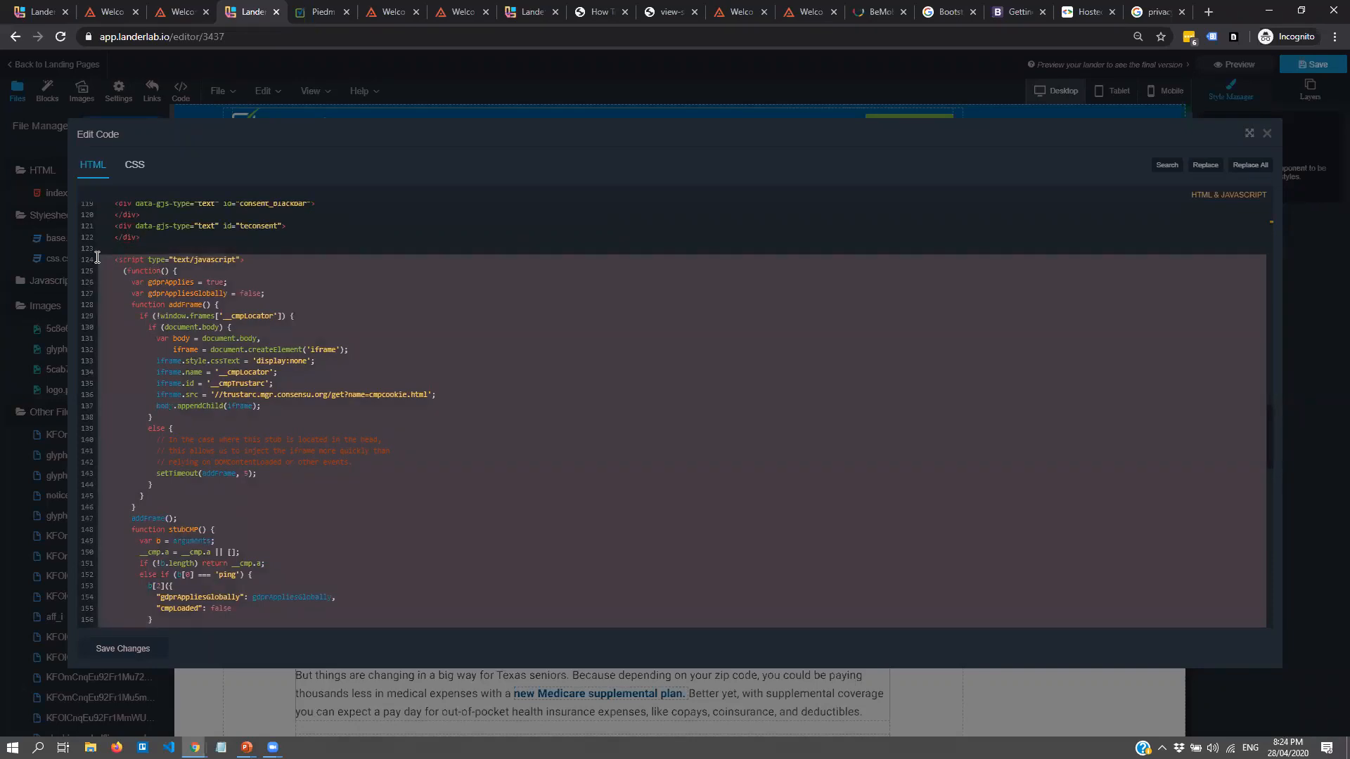
pyautogui.press('Delete')
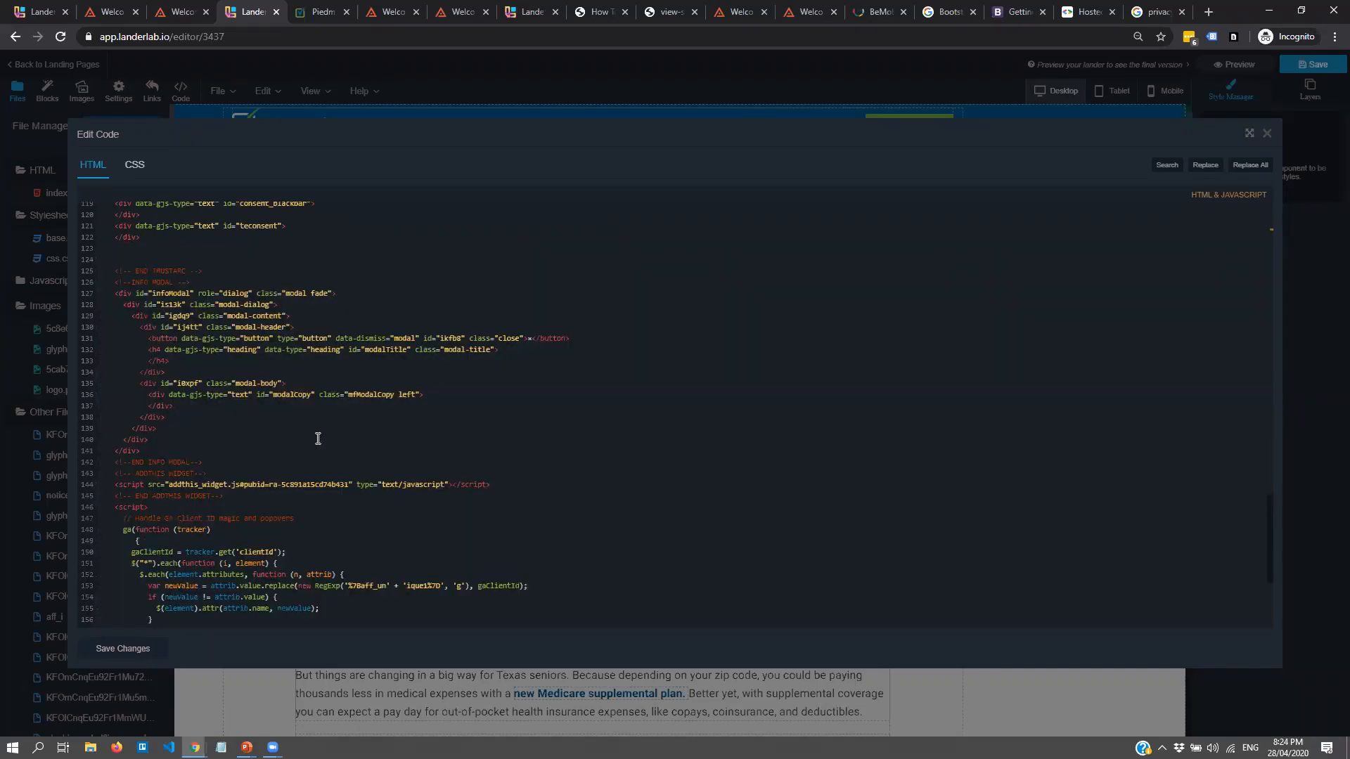
# - Delete the AddThis widget script line and the info modal block, together with the END TRUSTARC and opening ADDTHIS WIDGET comments
pyautogui.moveTo(533, 483); pyautogui.dragTo(101, 489)
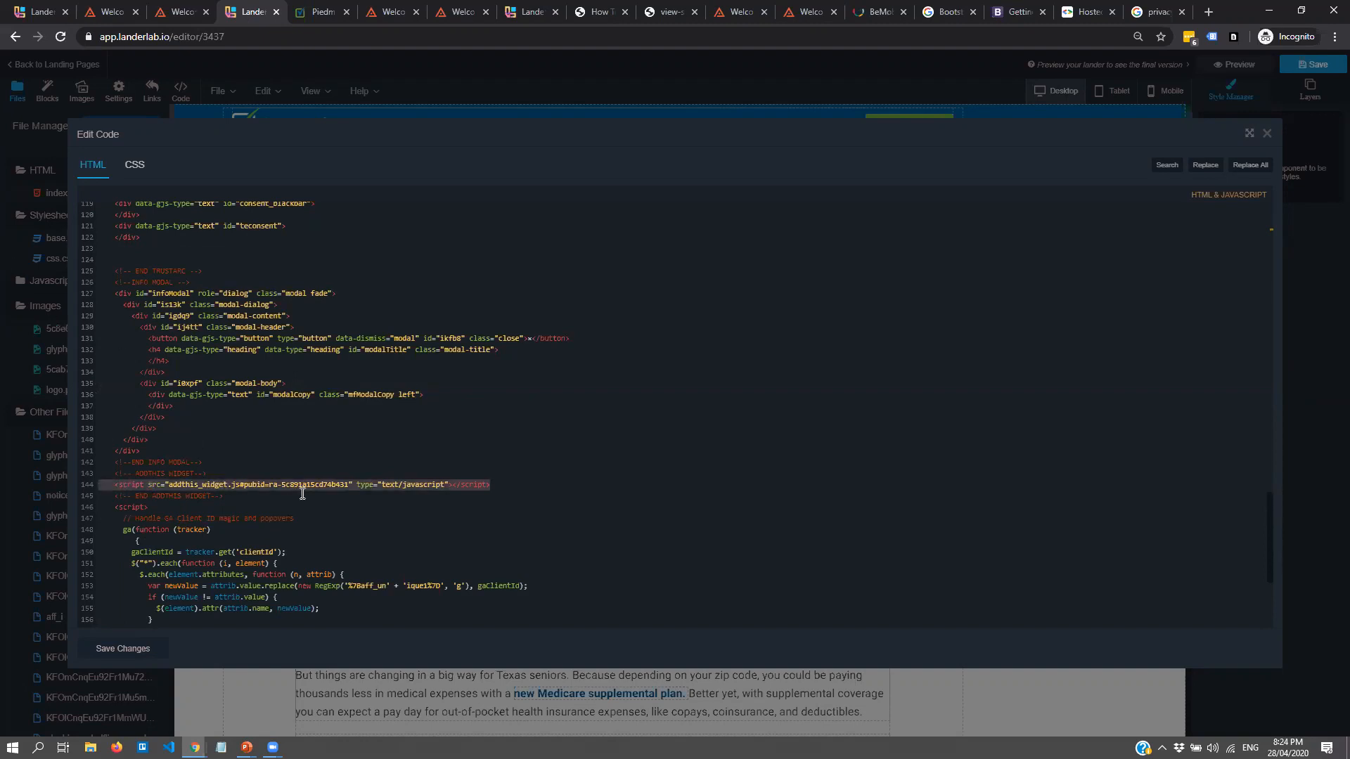
pyautogui.press('BackSpace')
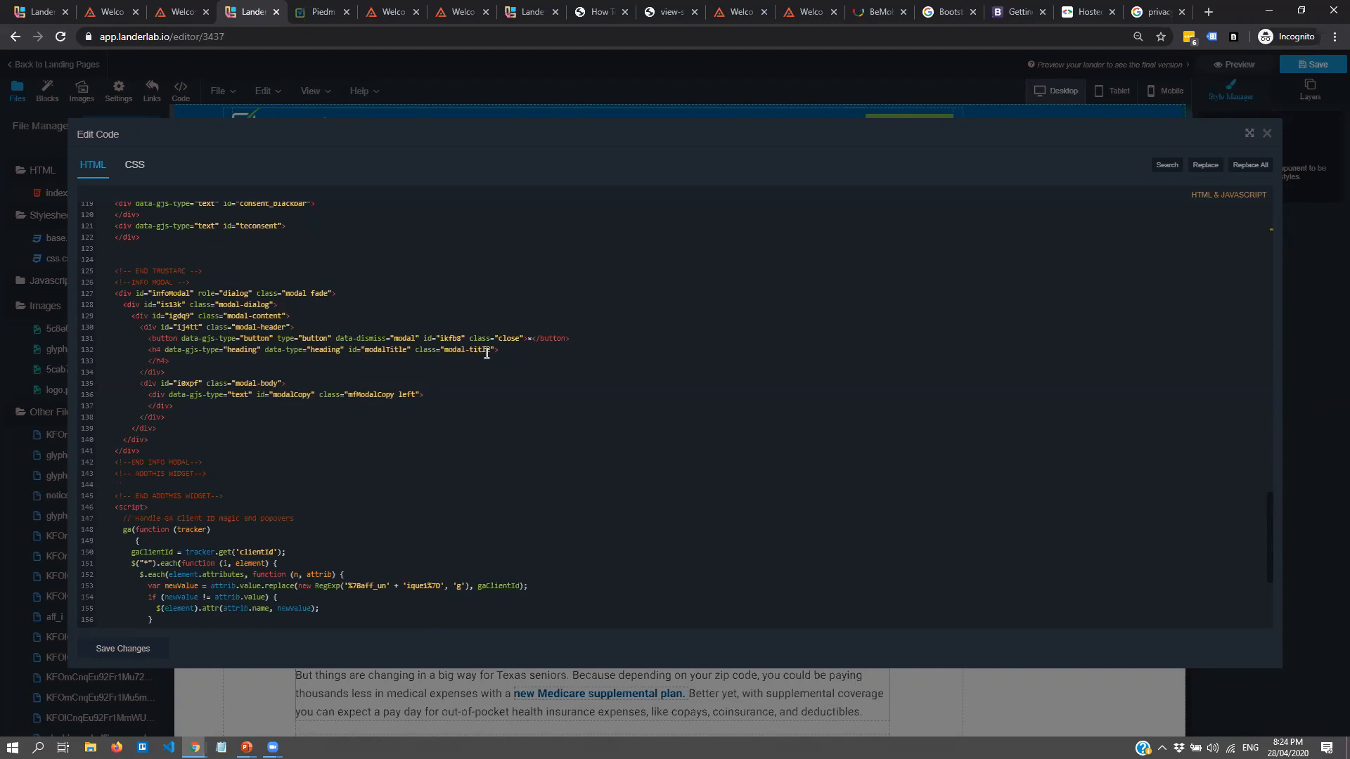
pyautogui.moveTo(168, 285); pyautogui.dragTo(361, 313)
pyautogui.click(263, 337)
pyautogui.scroll(-3, 211, 380)
pyautogui.scroll(4, 290, 286)
pyautogui.moveTo(220, 549); pyautogui.dragTo(66, 331)
pyautogui.press('BackSpace')
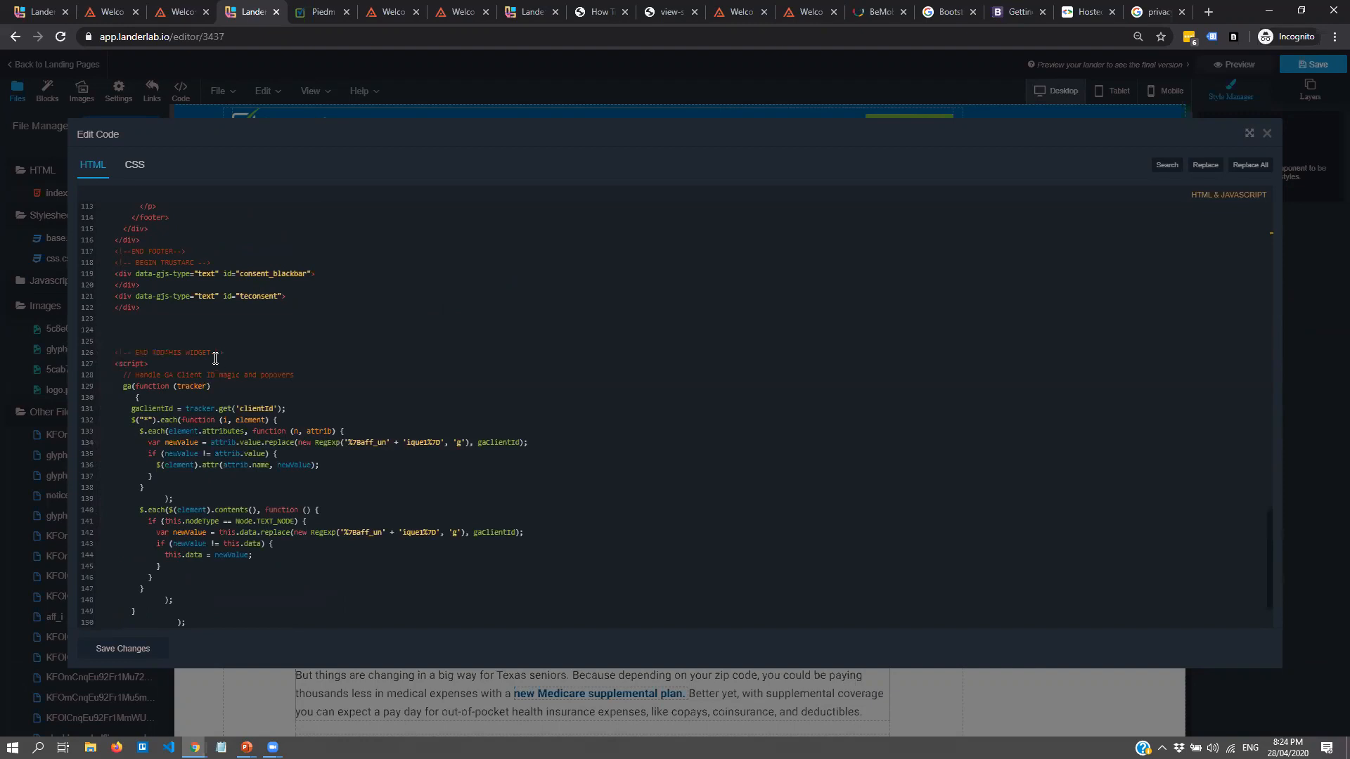
# - Delete the remaining GA Client ID script before the closing body tag, along with the END ADDTHIS WIDGET comment
pyautogui.scroll(-1, 211, 337)
pyautogui.moveTo(159, 597); pyautogui.dragTo(77, 278)
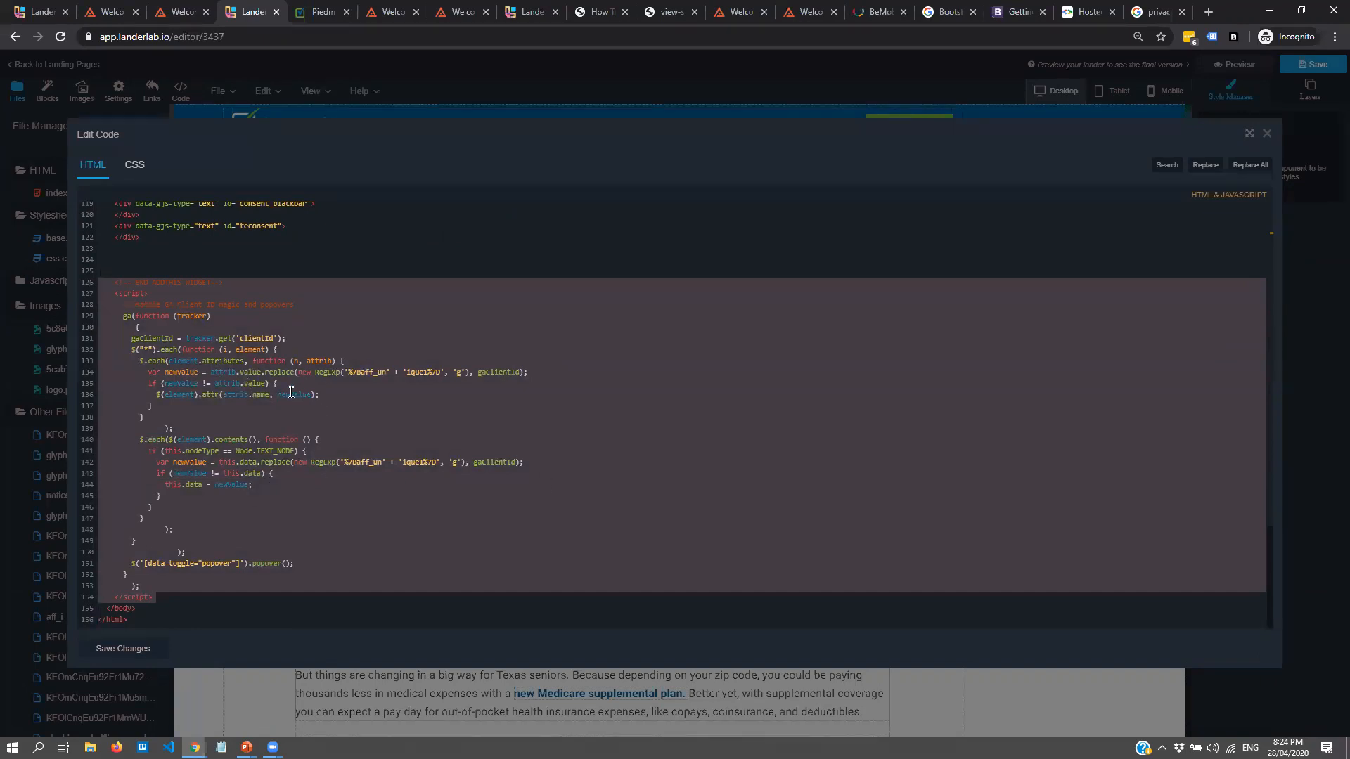
pyautogui.press('Delete')
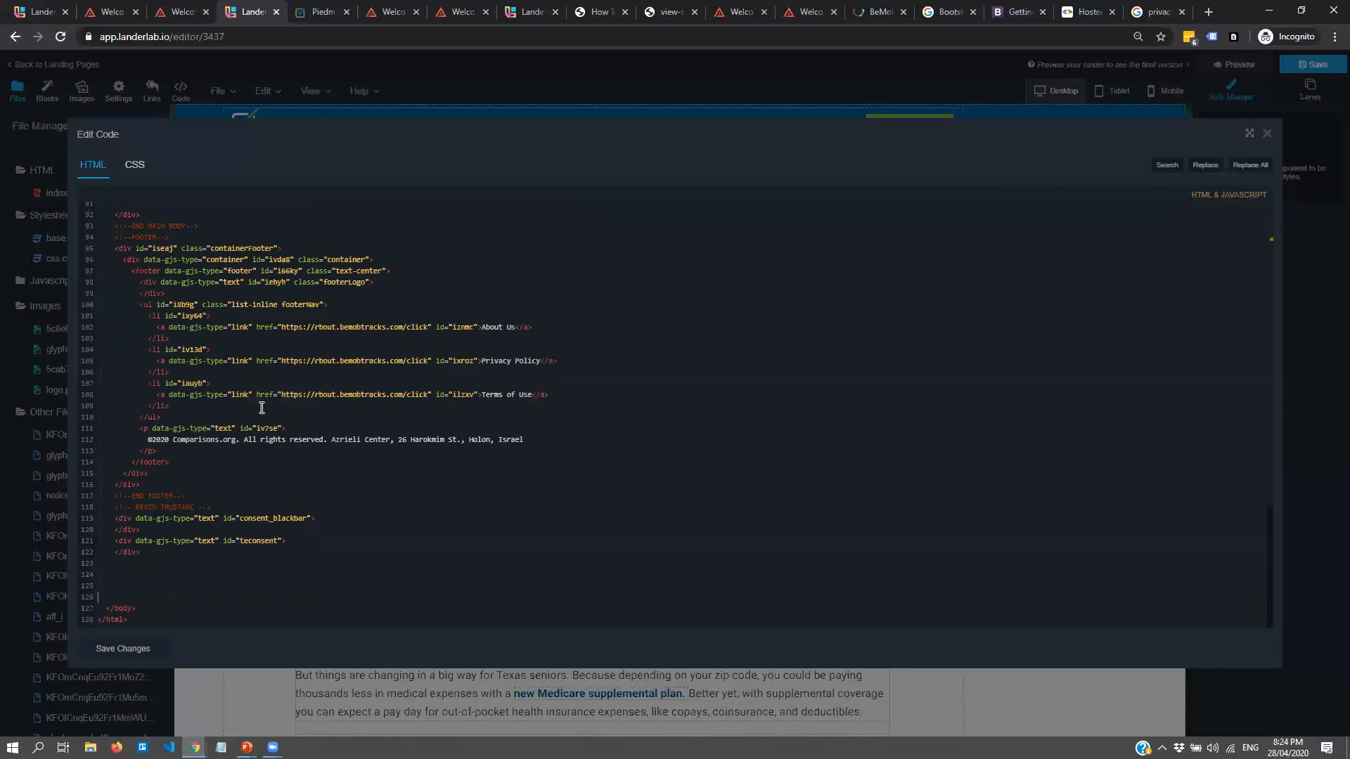
# - Replace Comparisons.org with LanderLab.io in the footer's copyright line of the HTML code
pyautogui.scroll(5, 264, 489)
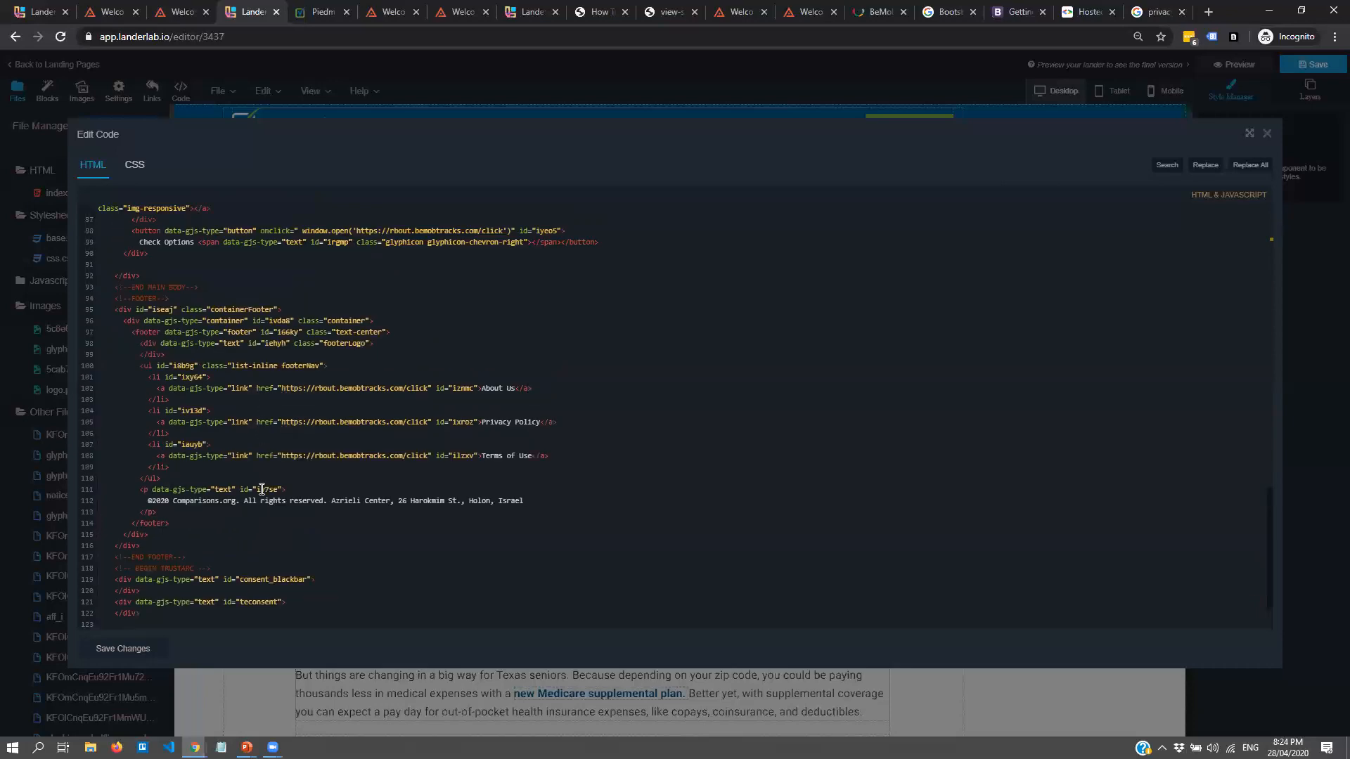
pyautogui.scroll(-5, 255, 487)
pyautogui.scroll(6, 236, 483)
pyautogui.scroll(-5, 236, 484)
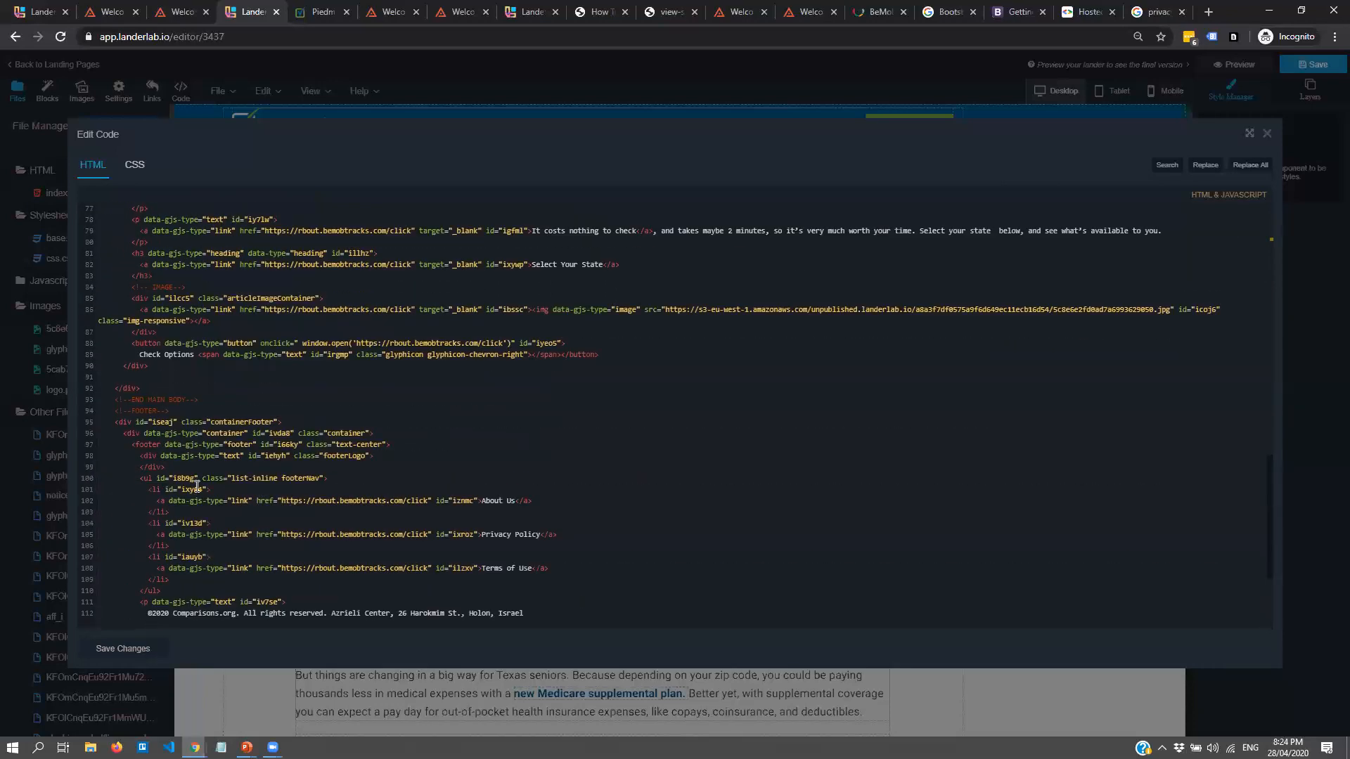
pyautogui.moveTo(173, 509); pyautogui.dragTo(234, 511)
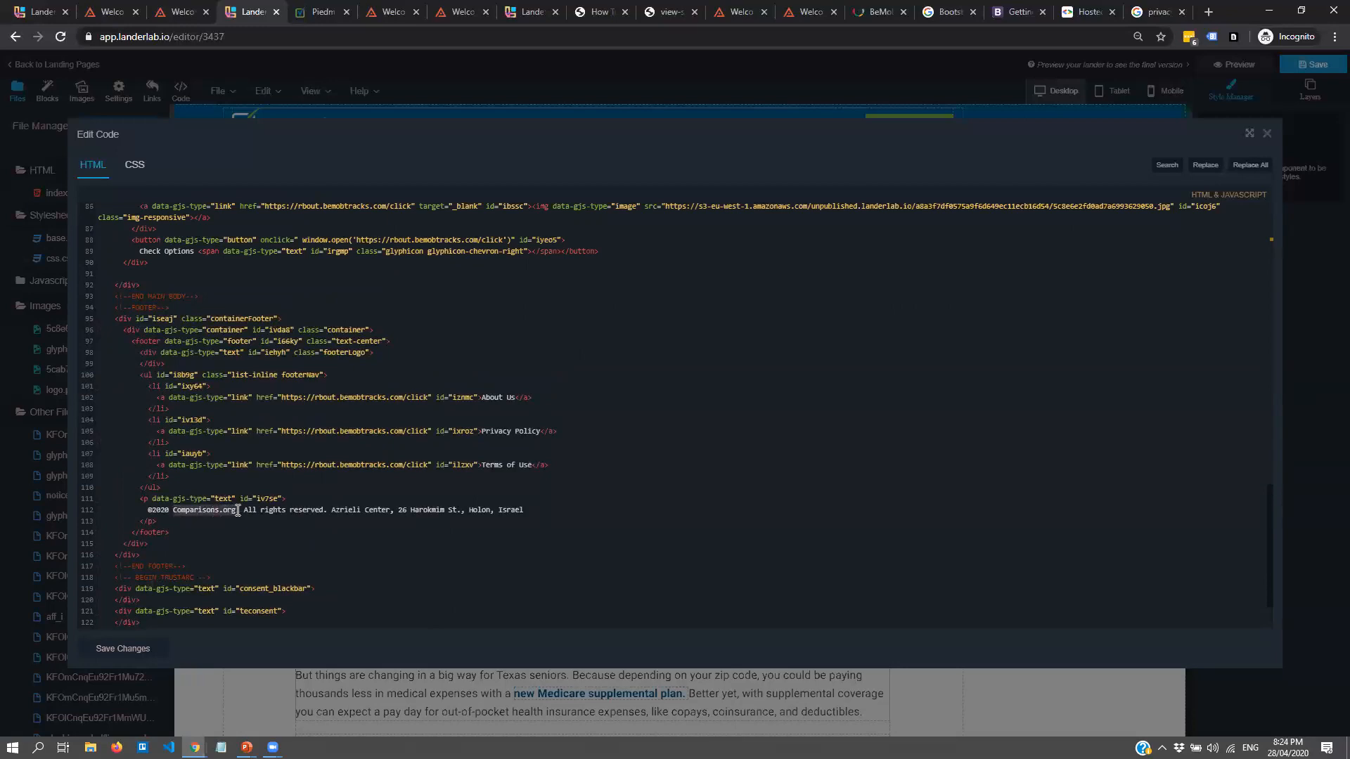
pyautogui.write('Landerl')
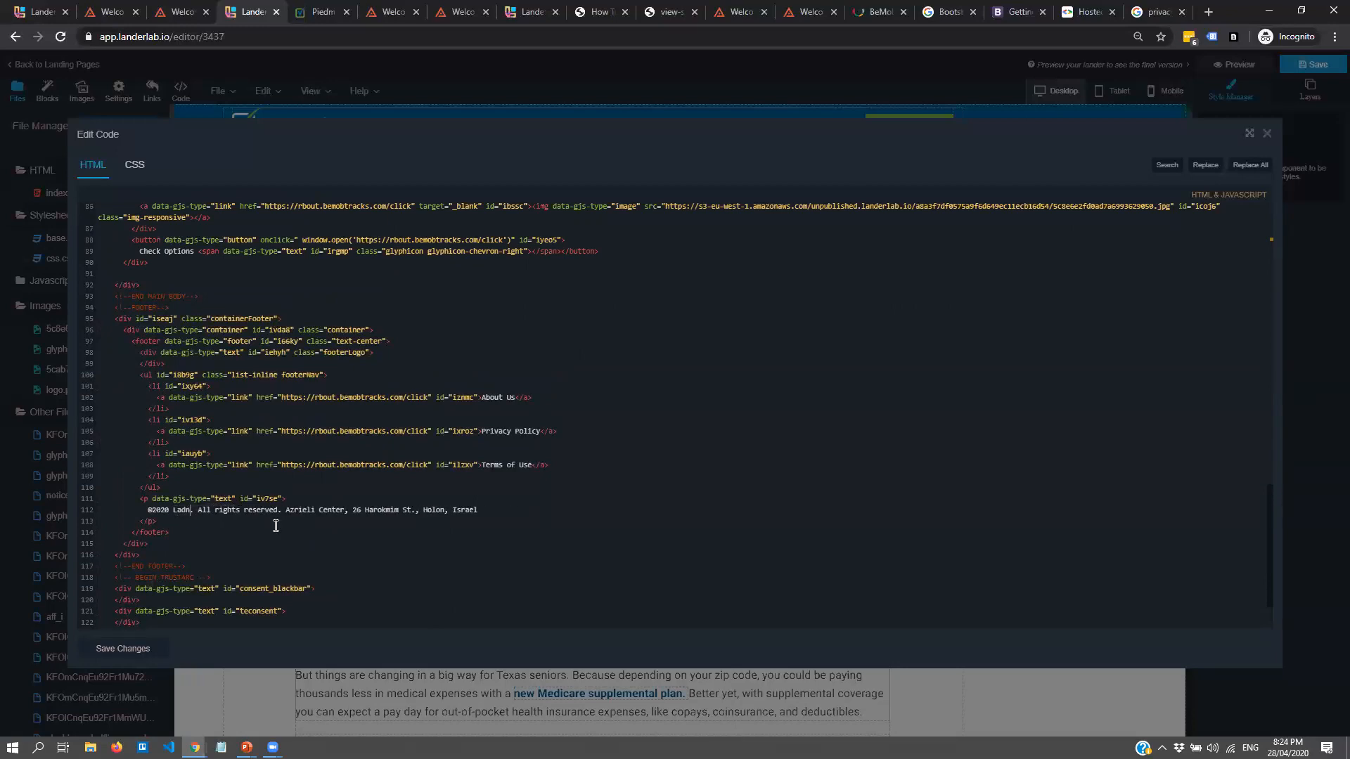
pyautogui.write('a')
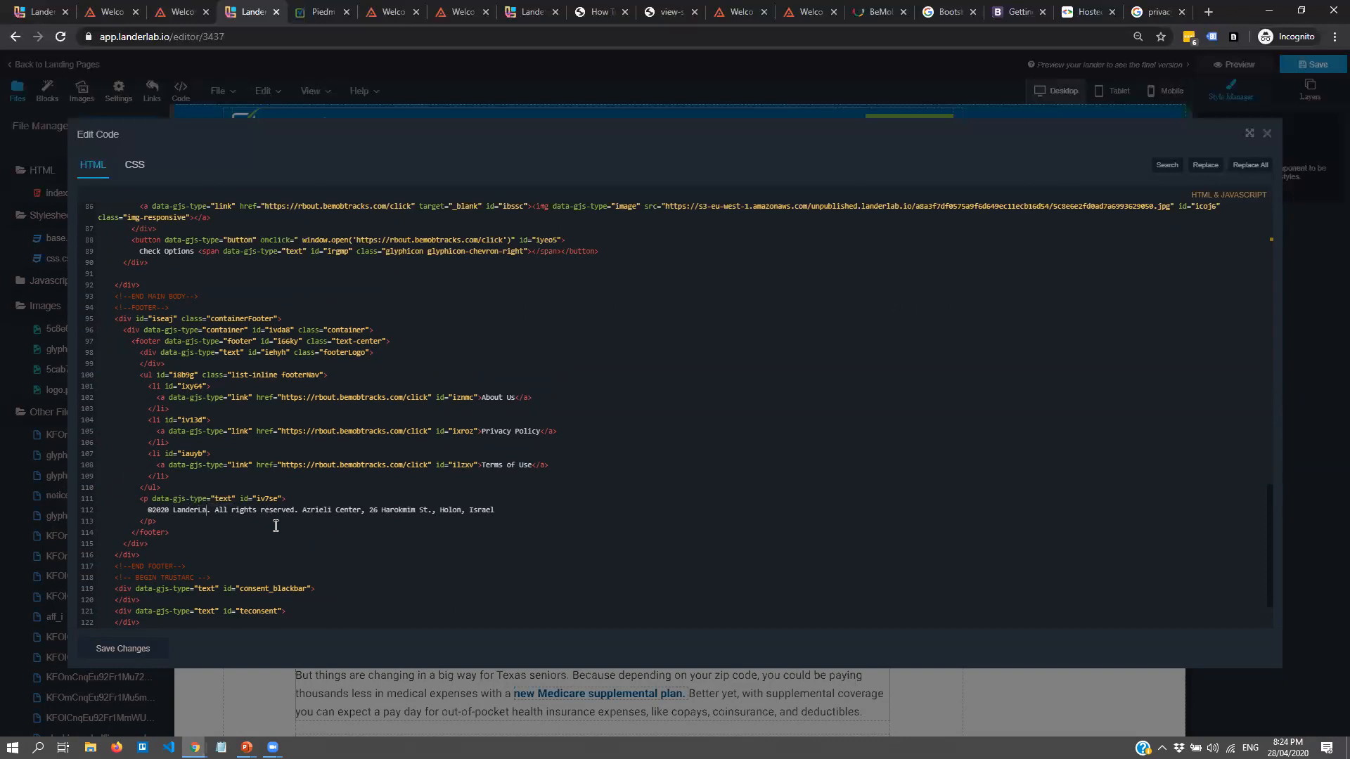
pyautogui.write('b.io')
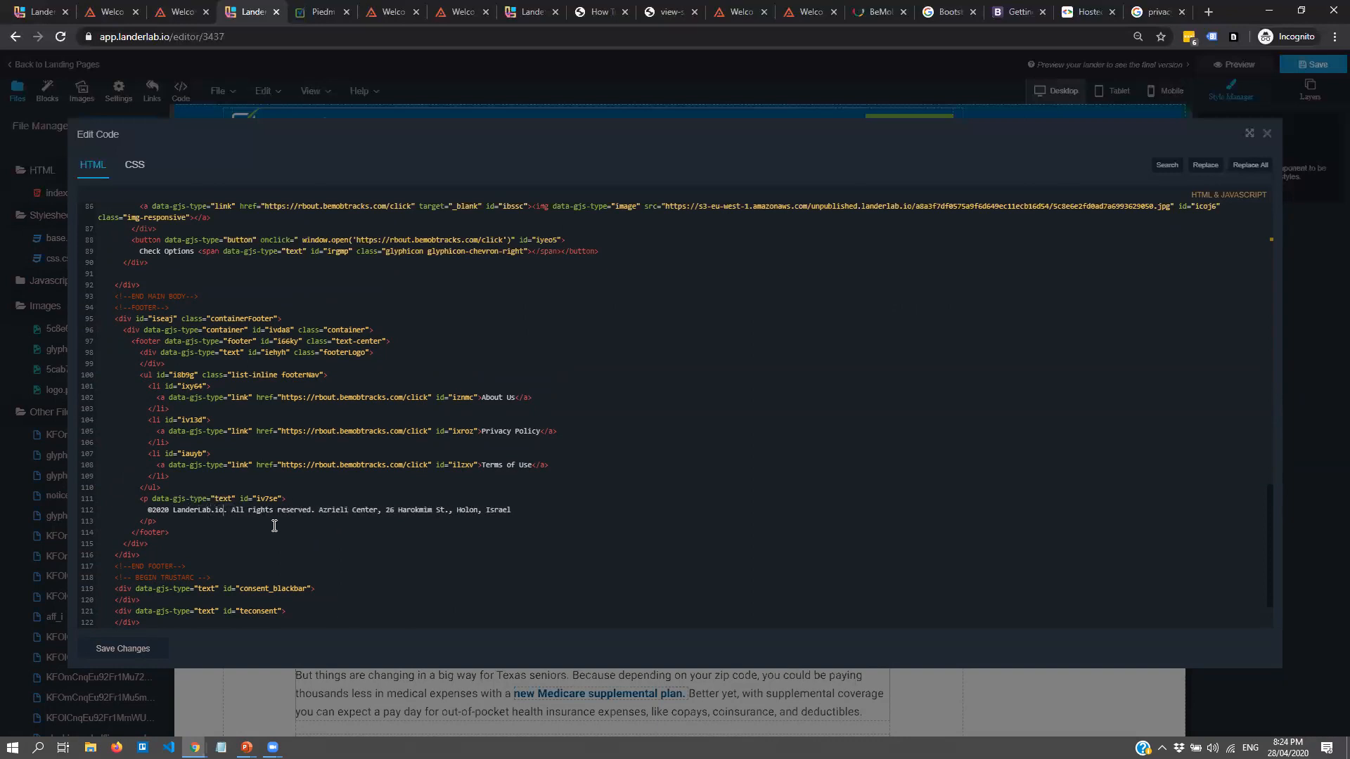
# - Delete the postal address from the footer's copyright line and save the code changes
pyautogui.moveTo(315, 509); pyautogui.dragTo(527, 509)
pyautogui.press('BackSpace')
pyautogui.scroll(-2, 312, 469)
pyautogui.scroll(10, 294, 539)
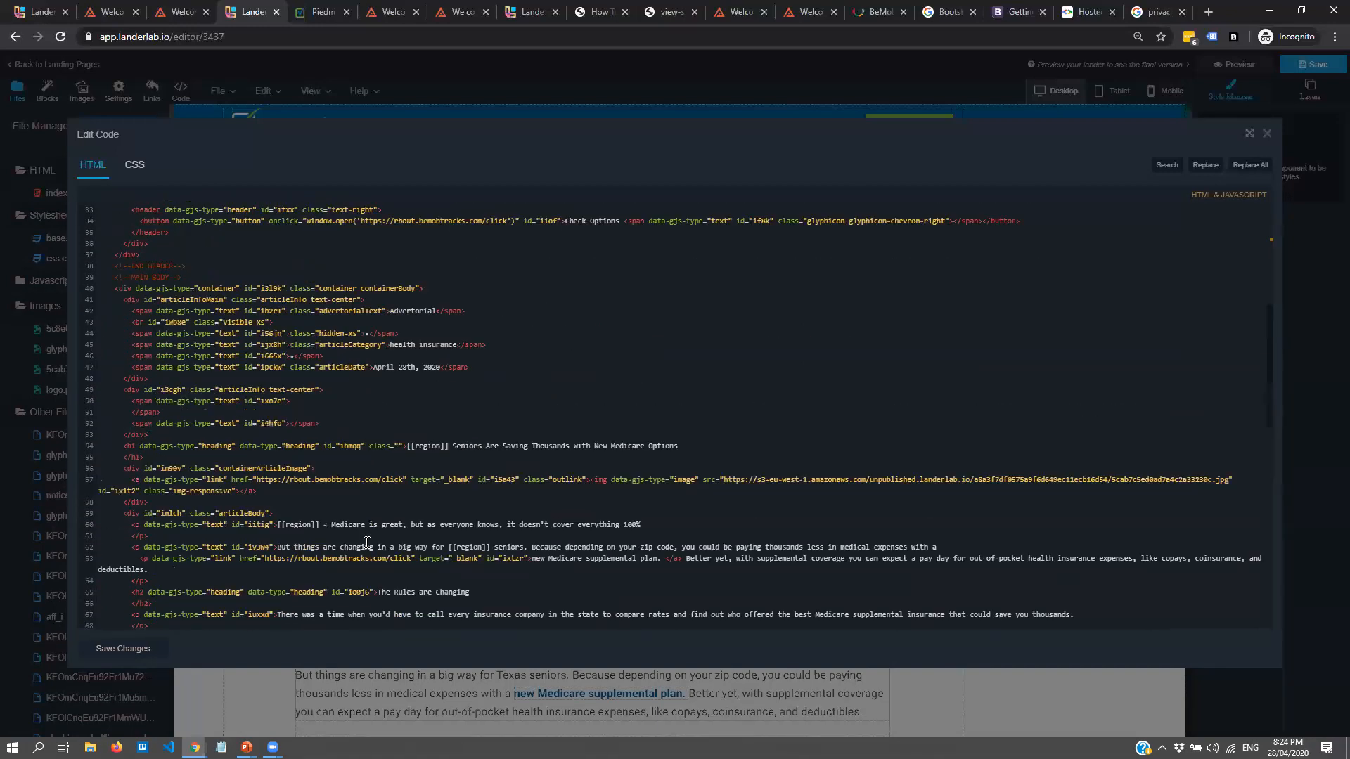
pyautogui.scroll(6, 372, 536)
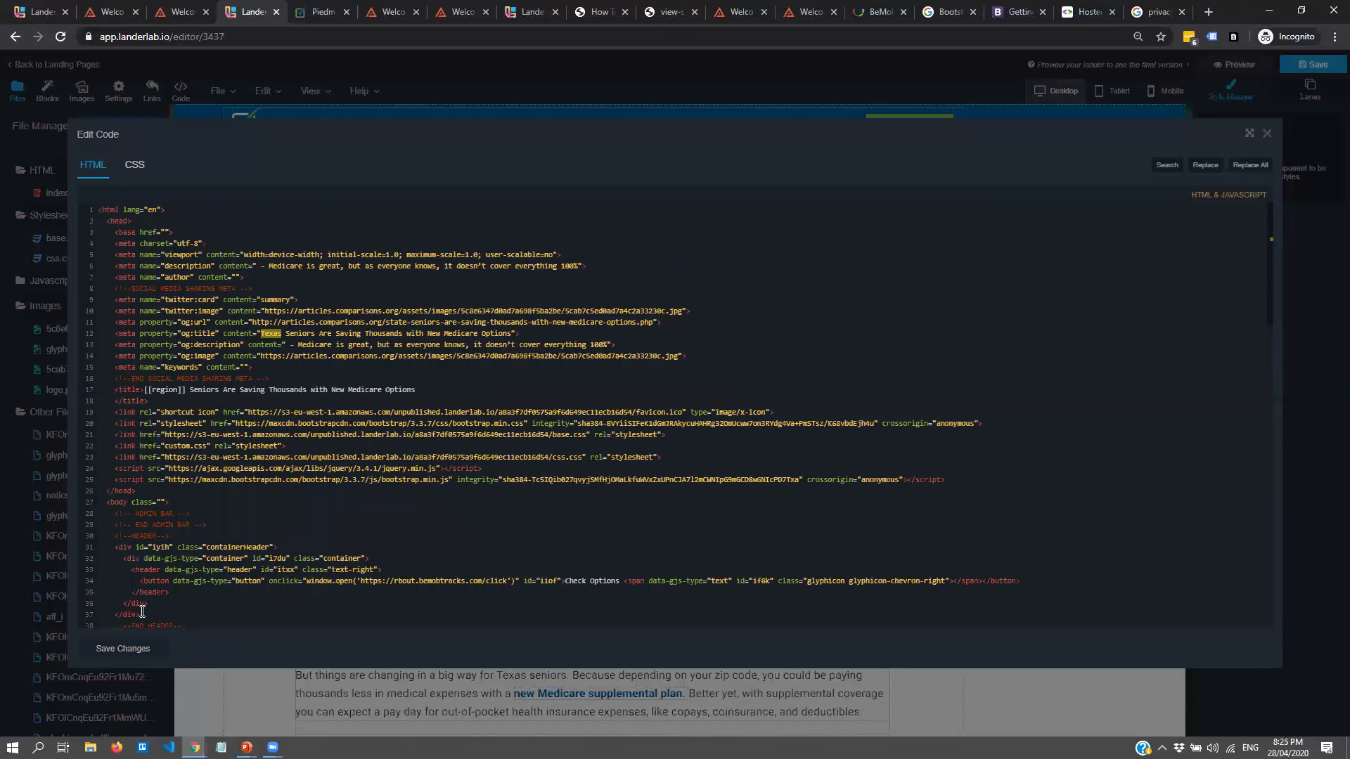
pyautogui.click(120, 650)
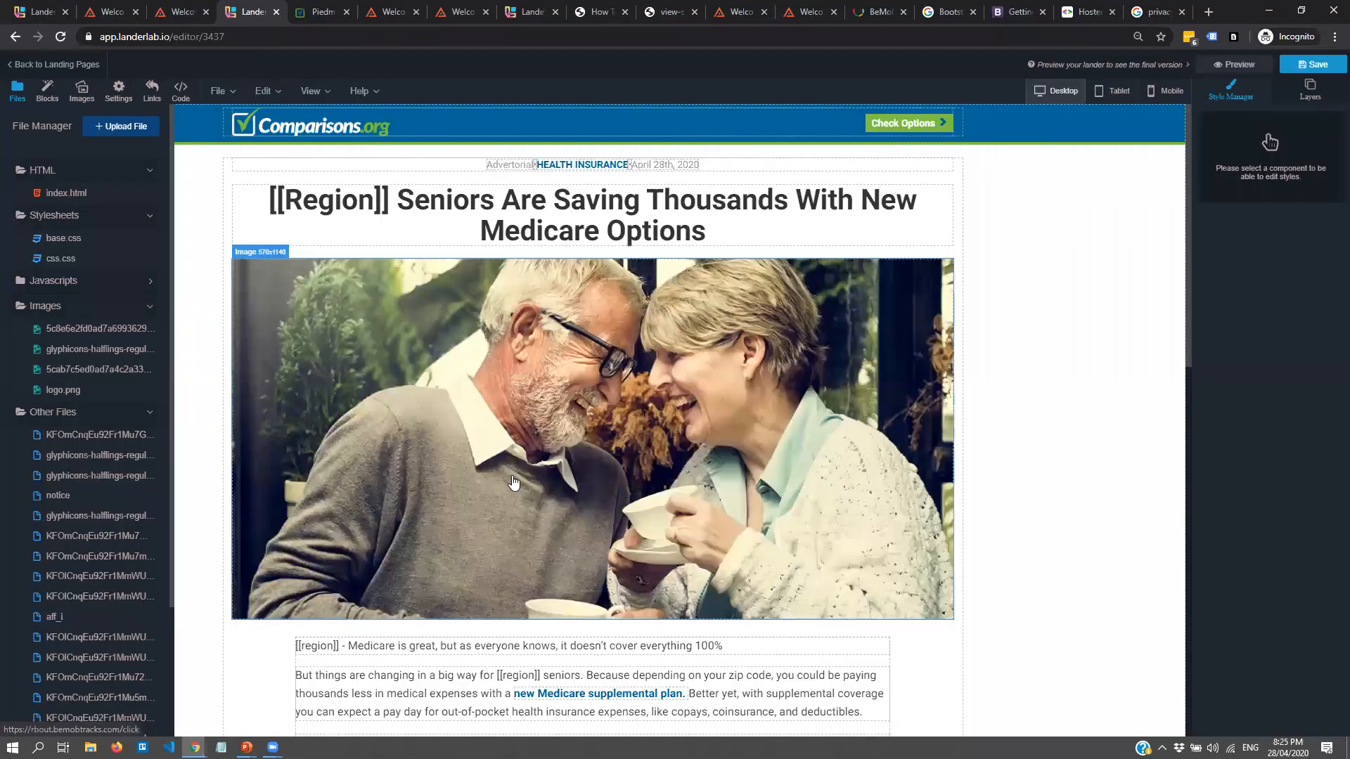
# - Retype the token at the start of the main headline above the couple's photo as [[Region]]
pyautogui.scroll(-7, 457, 390)
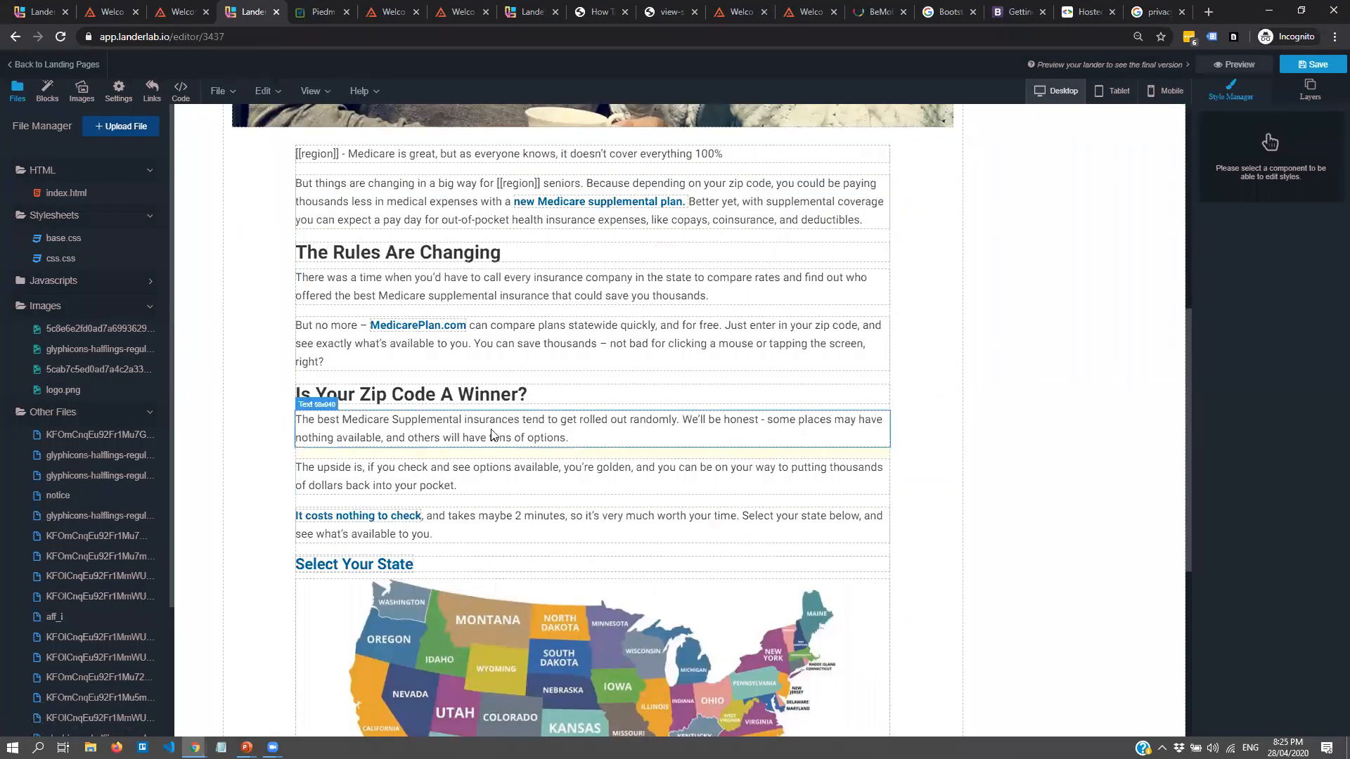
pyautogui.scroll(7, 671, 450)
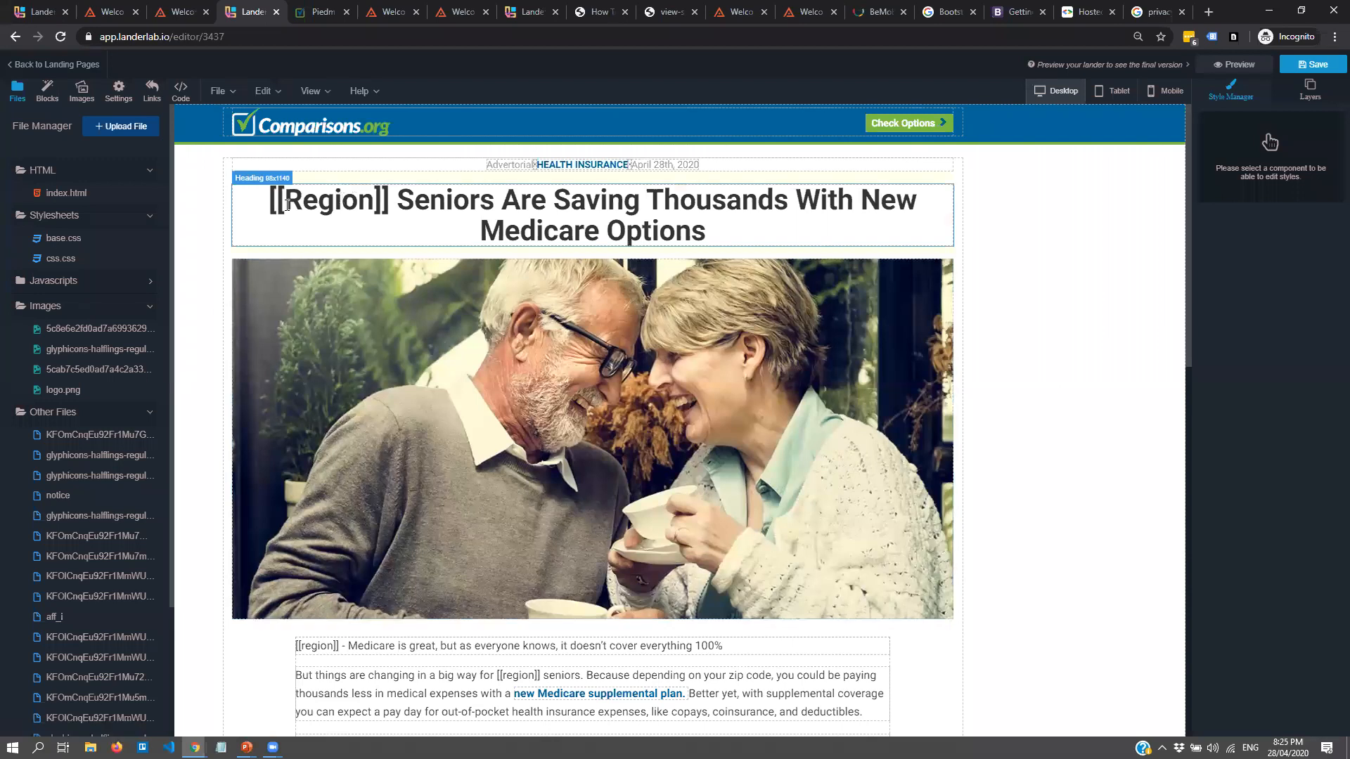
pyautogui.moveTo(382, 204); pyautogui.dragTo(272, 204)
pyautogui.click(374, 206)
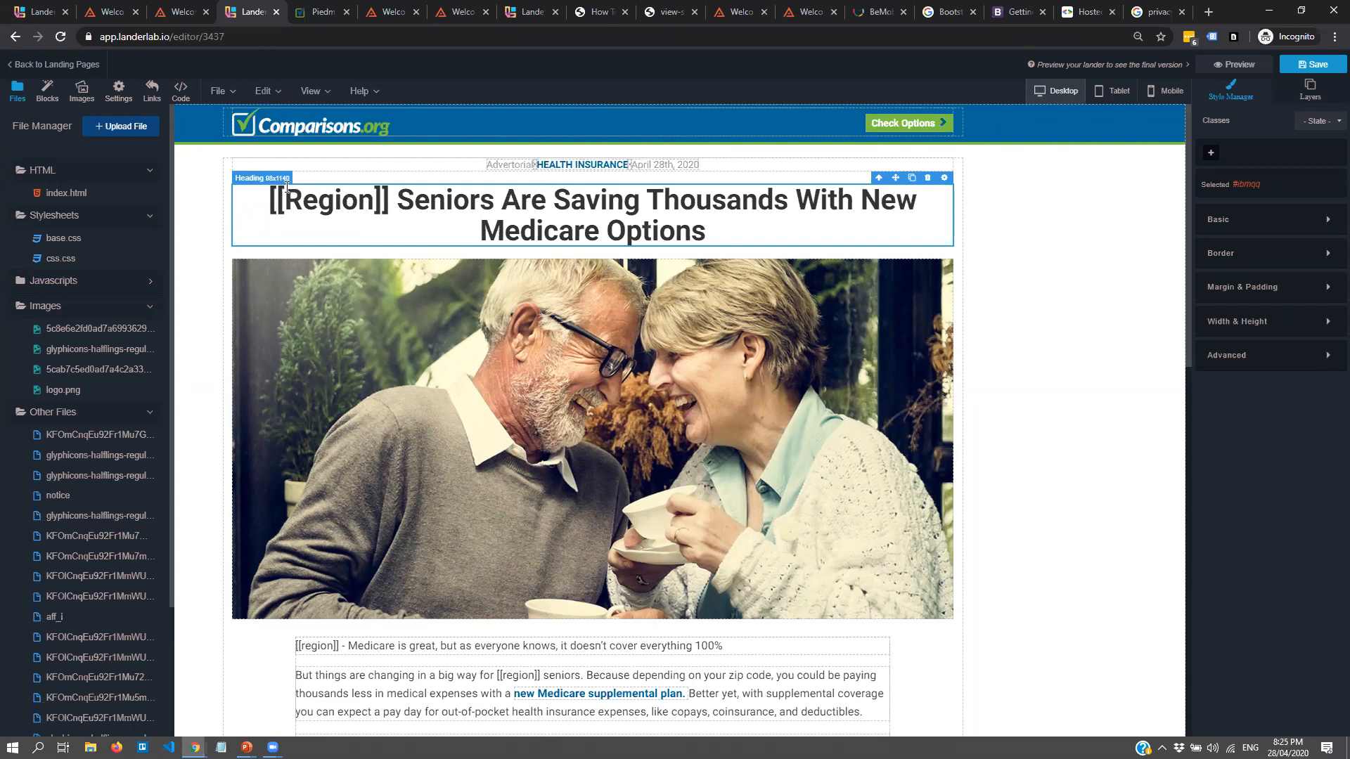
pyautogui.tripleClick(308, 202)
pyautogui.click(394, 206)
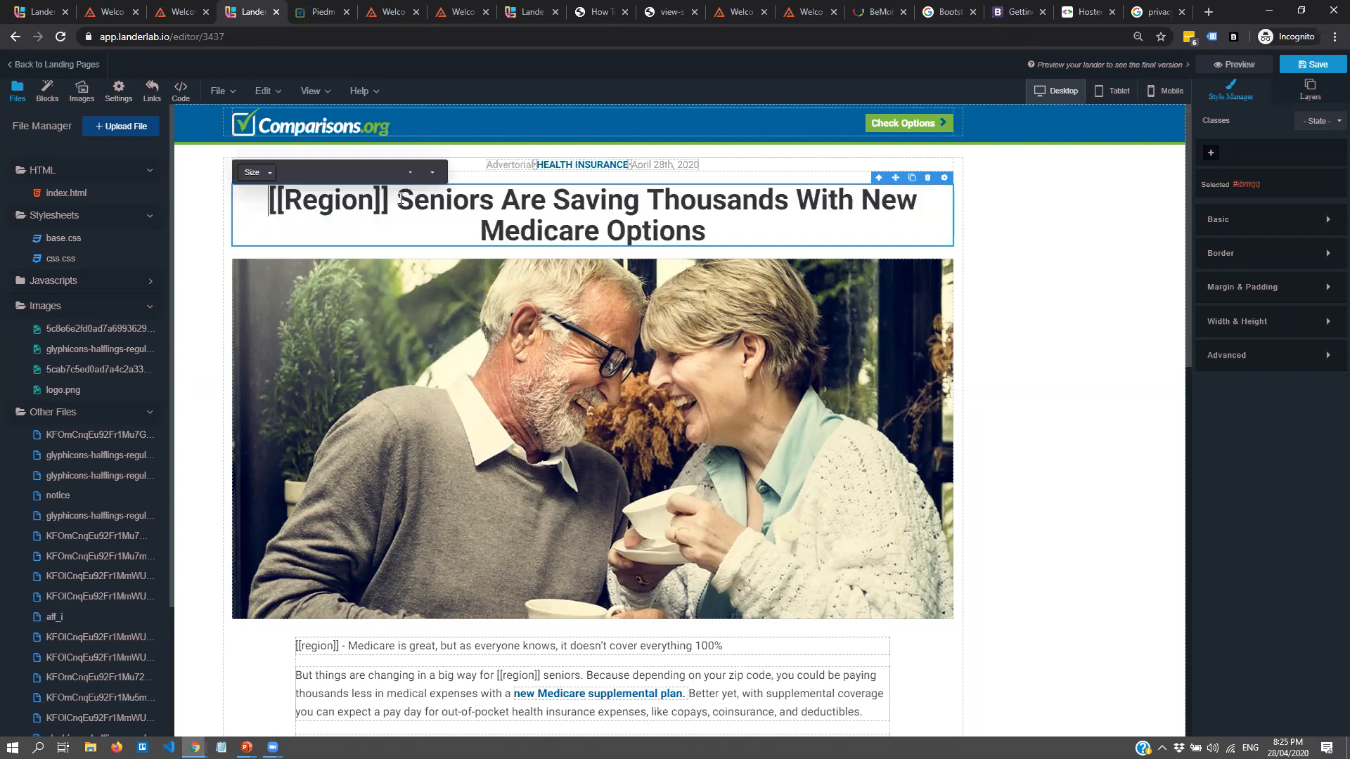
pyautogui.hotkey('shift', 'Right')
pyautogui.hotkey('shift', 'Right')
pyautogui.hotkey('shift', 'Right')
pyautogui.hotkey('shift', 'Right')
pyautogui.hotkey('shift', 'Right')
pyautogui.hotkey('shift', 'Right')
pyautogui.hotkey('shift', 'Right')
pyautogui.hotkey('shift', 'Right')
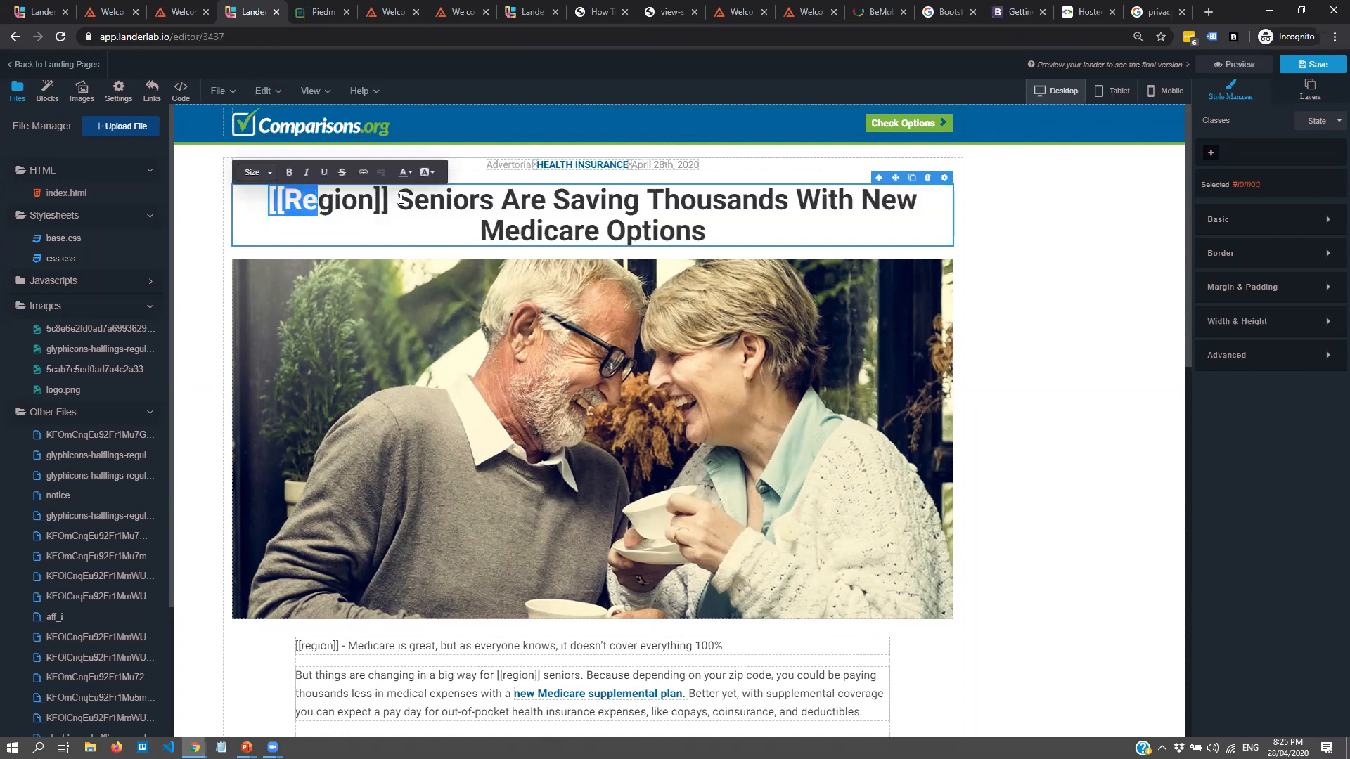
pyautogui.hotkey('shift', 'Right')
pyautogui.hotkey('shift', 'Right')
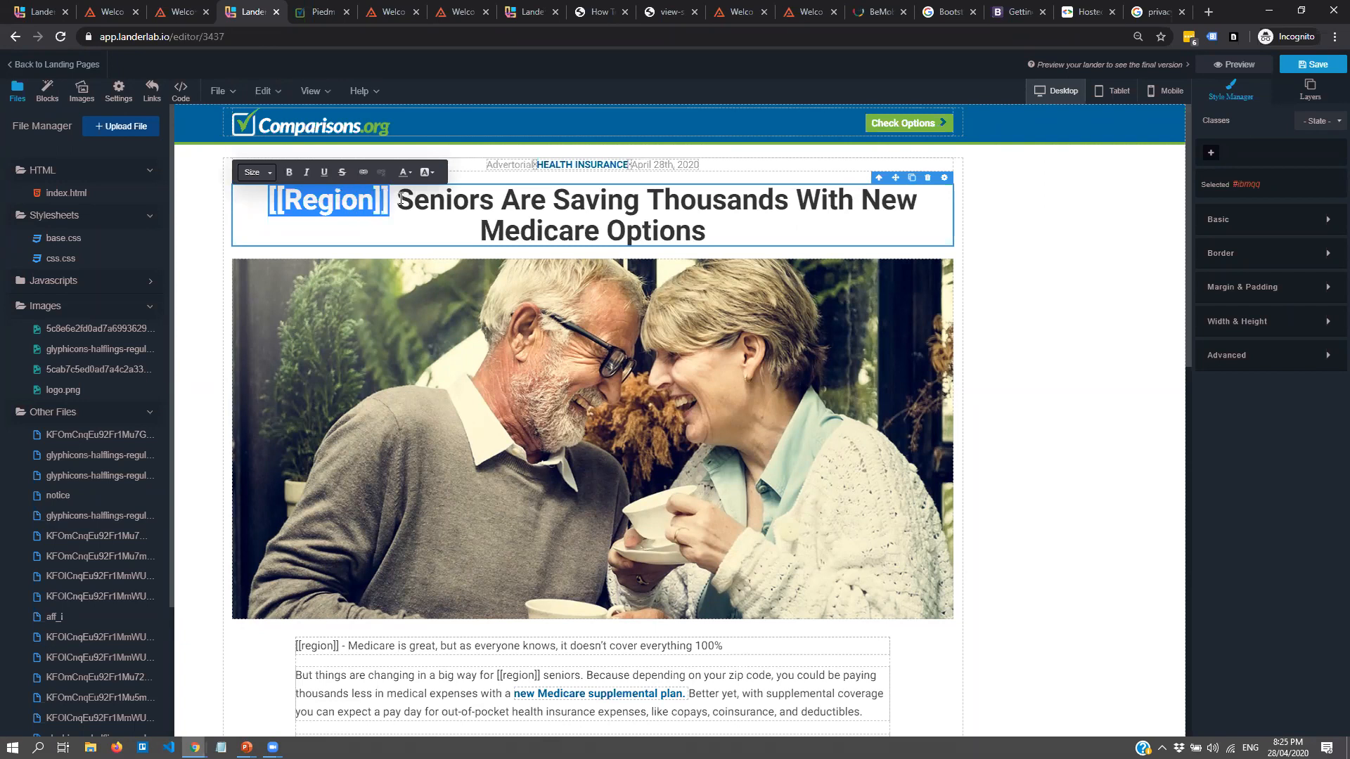
pyautogui.write('[[Regiond')
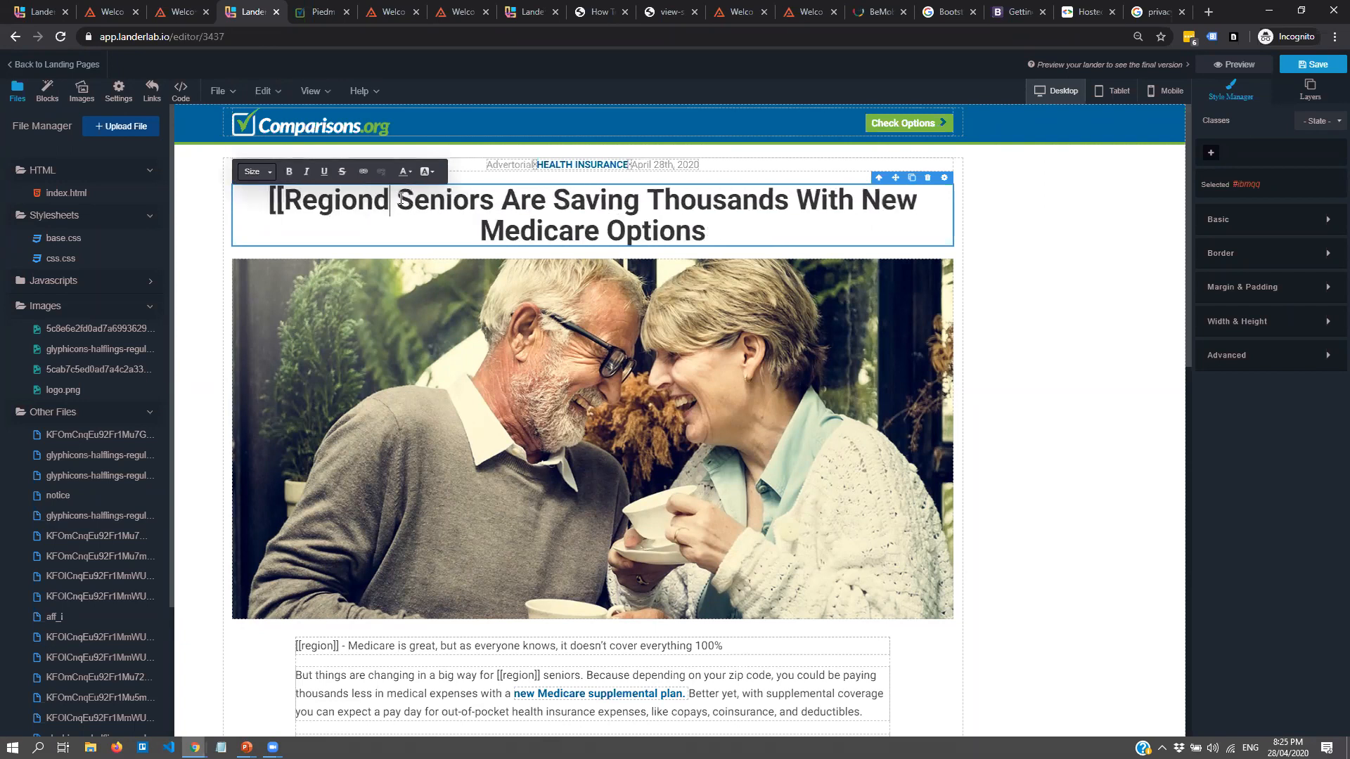
pyautogui.press('BackSpace')
pyautogui.write(']]')
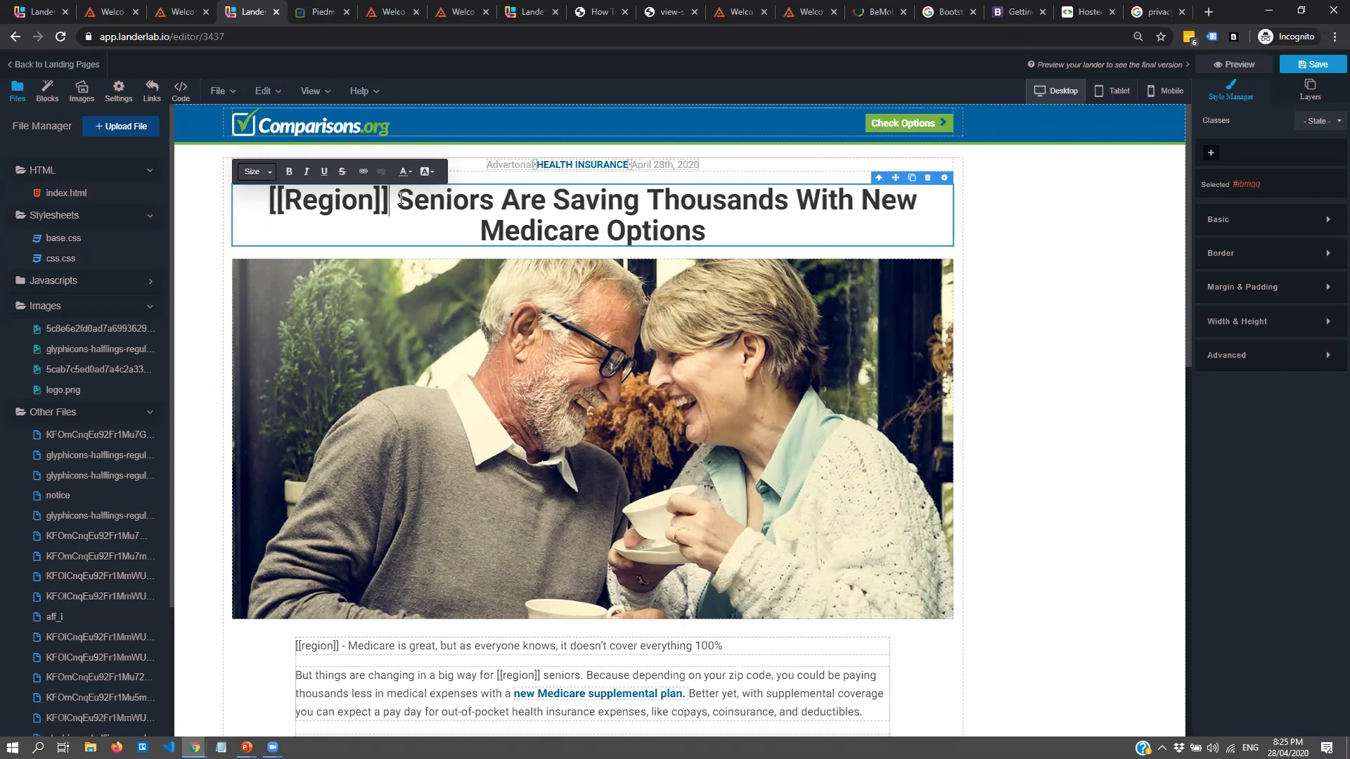
pyautogui.click(998, 299)
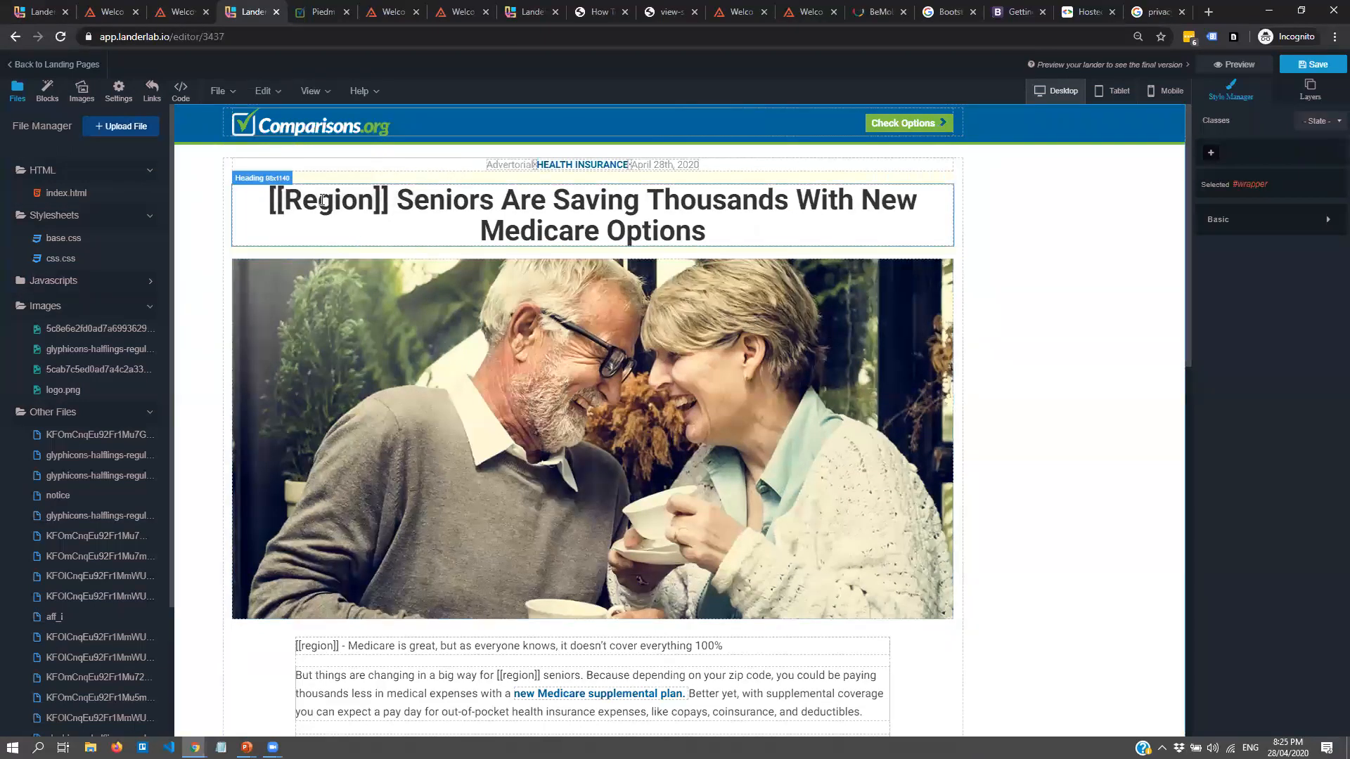
# - Enable dynamic tokens in the general lander settings and remove the [[region]] token from the page title
pyautogui.click(218, 91)
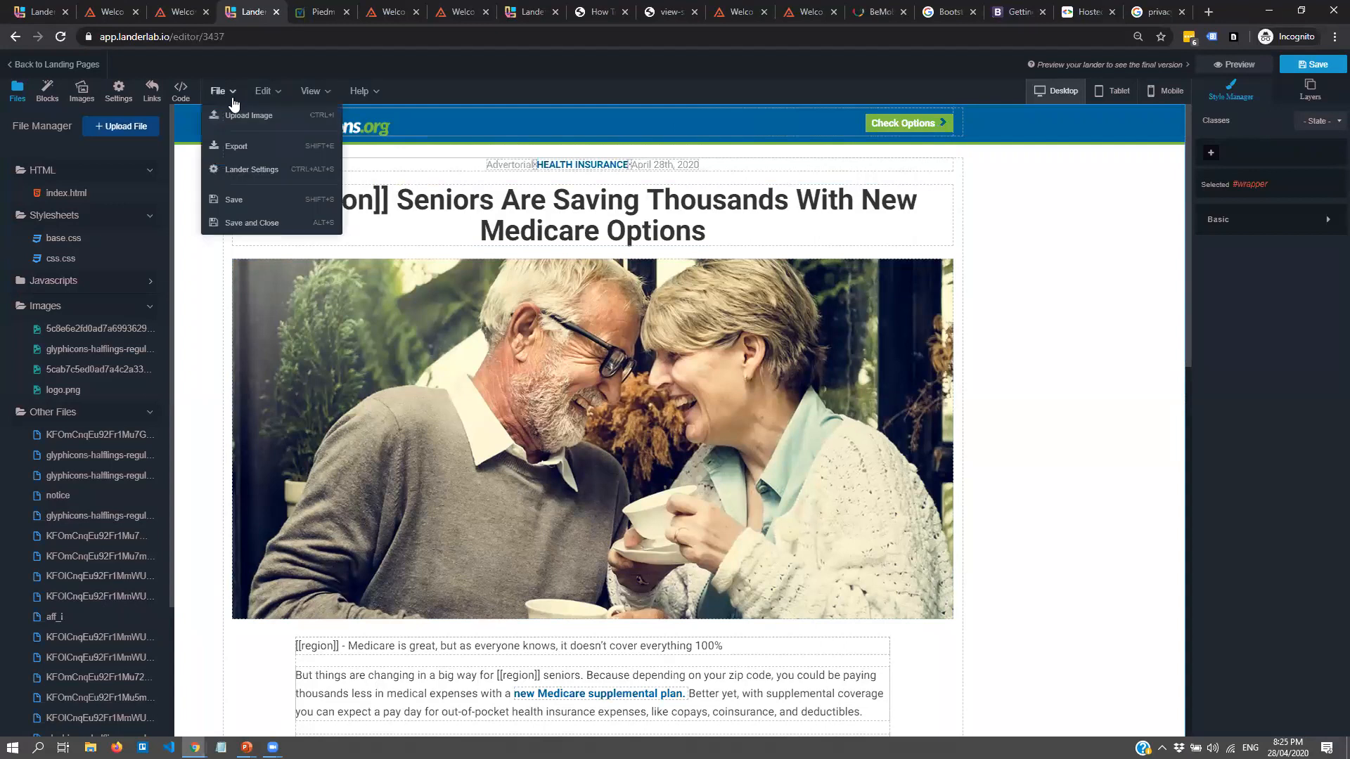
pyautogui.click(258, 170)
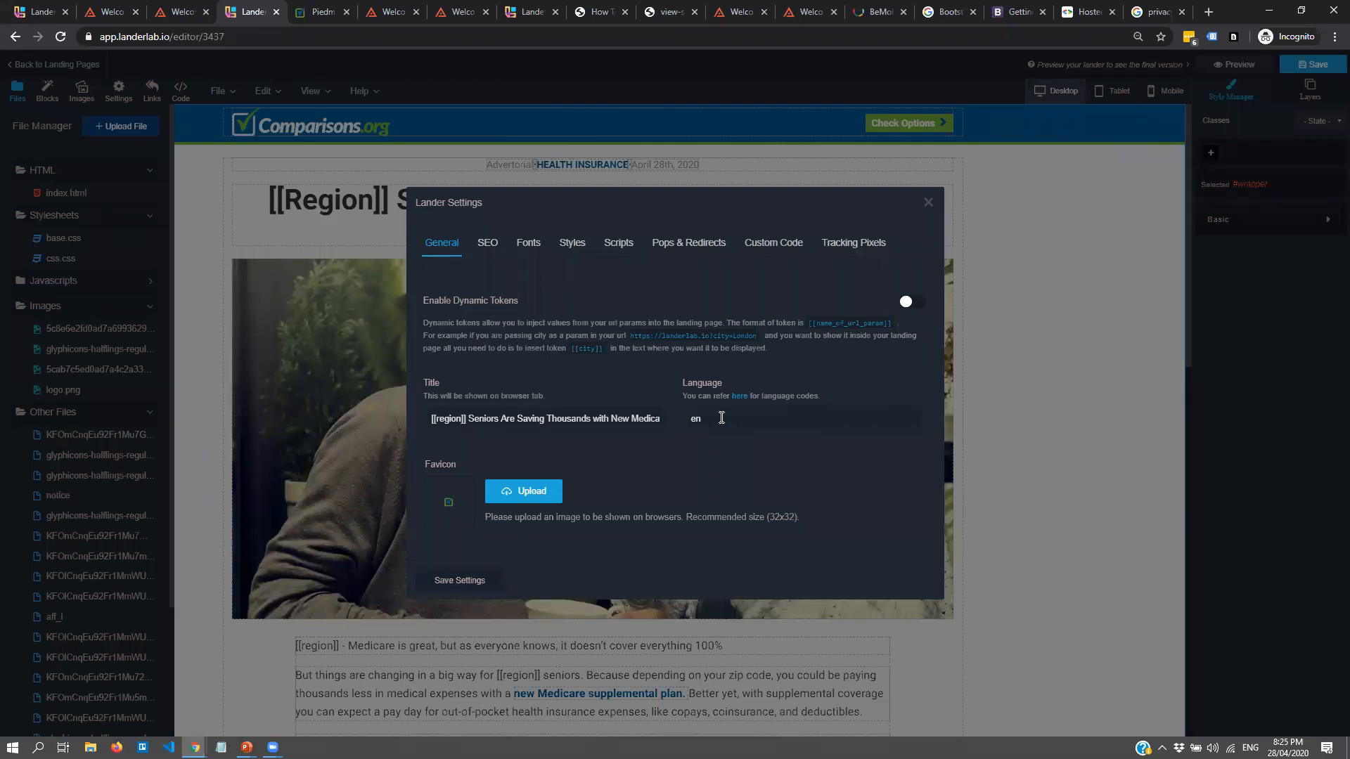
pyautogui.hotkey('ctrl', '2')
pyautogui.moveTo(412, 281)
pyautogui.mouseDown()
pyautogui.moveTo(456, 314)
pyautogui.moveTo(939, 366)
pyautogui.mouseUp()
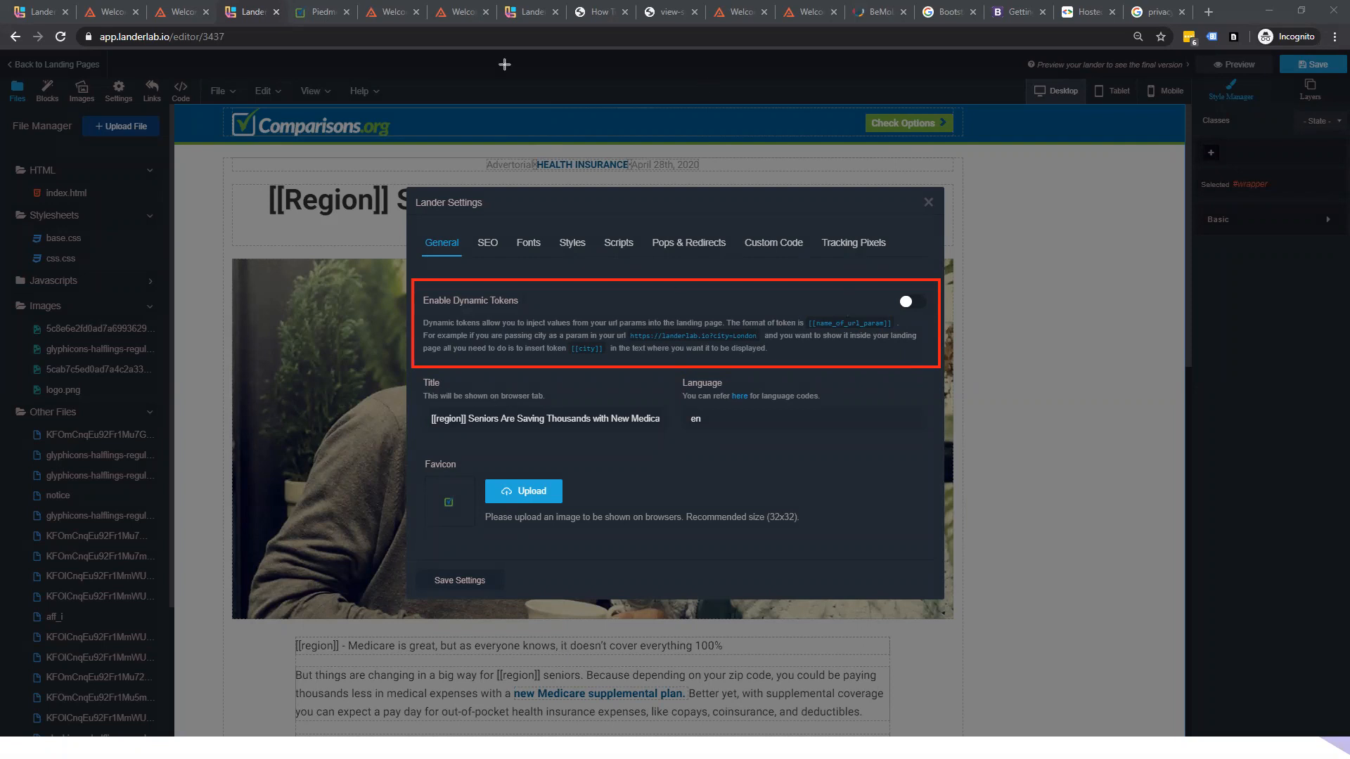
pyautogui.press('Escape')
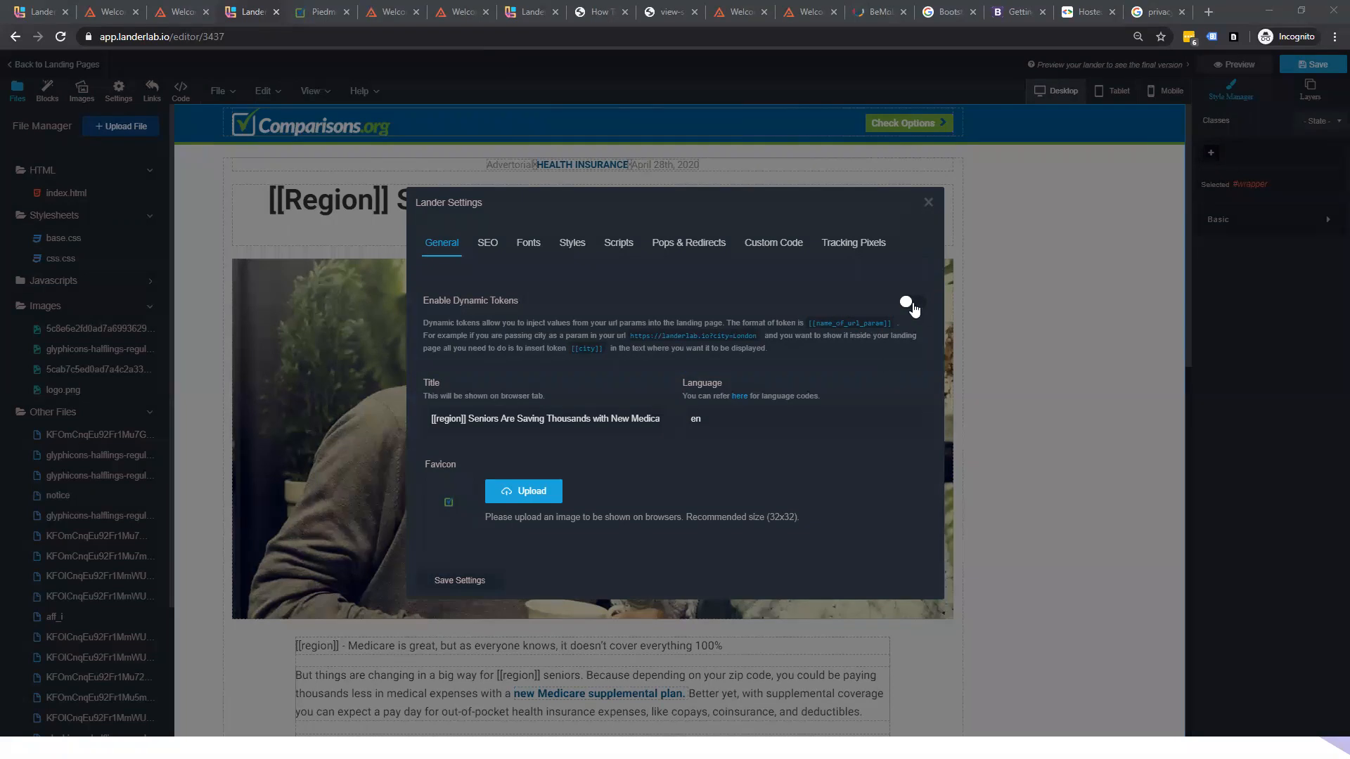
pyautogui.click(912, 306)
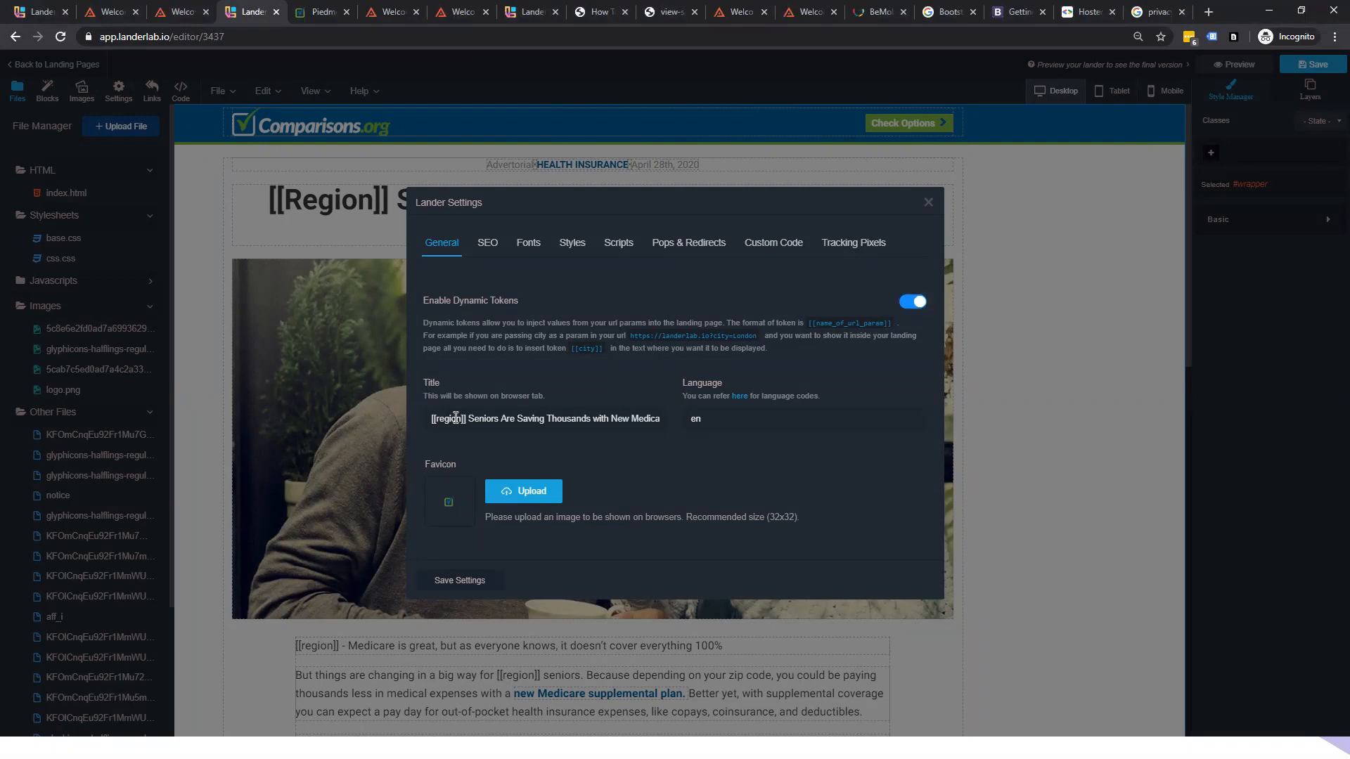
pyautogui.moveTo(465, 420); pyautogui.dragTo(295, 427)
pyautogui.press('BackSpace')
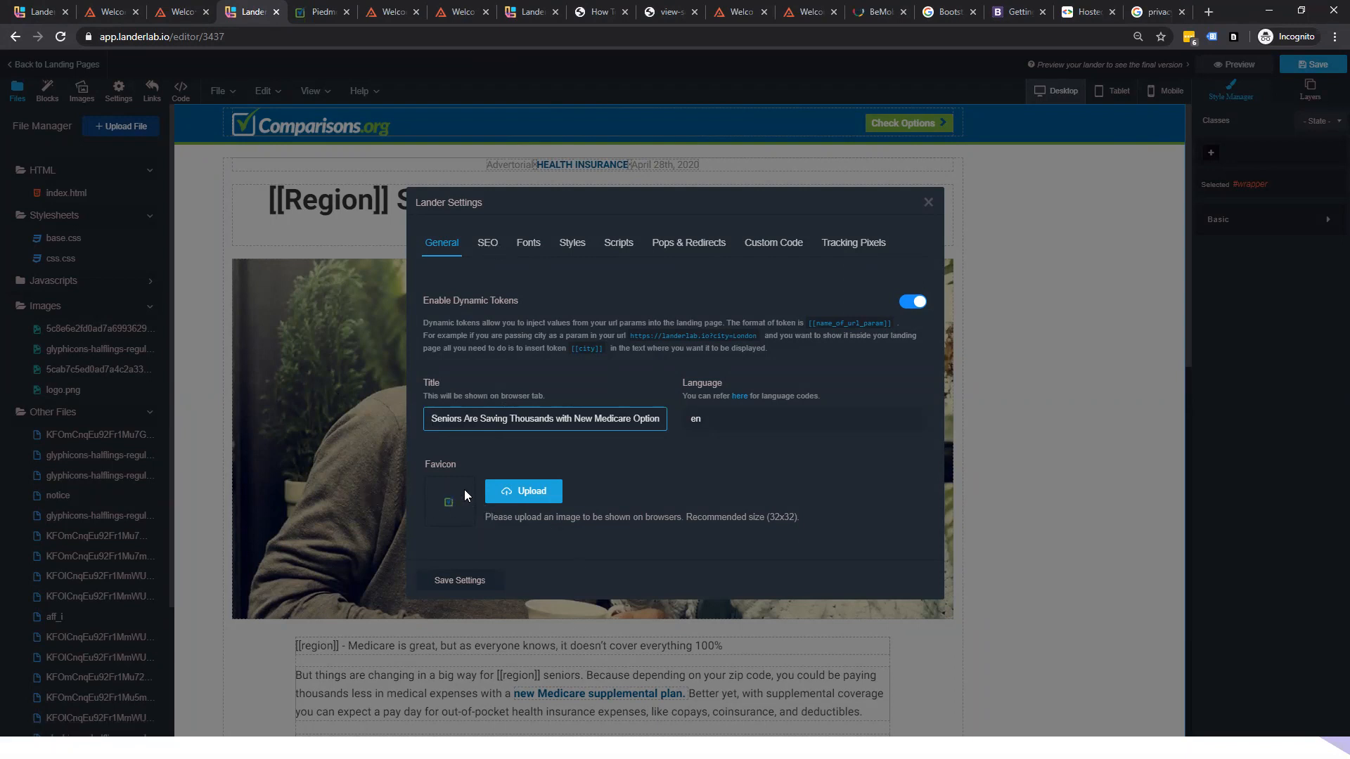
# - Examine the SEO, Google Fonts, style library and script options in the lander settings
pyautogui.click(492, 239)
pyautogui.click(461, 369)
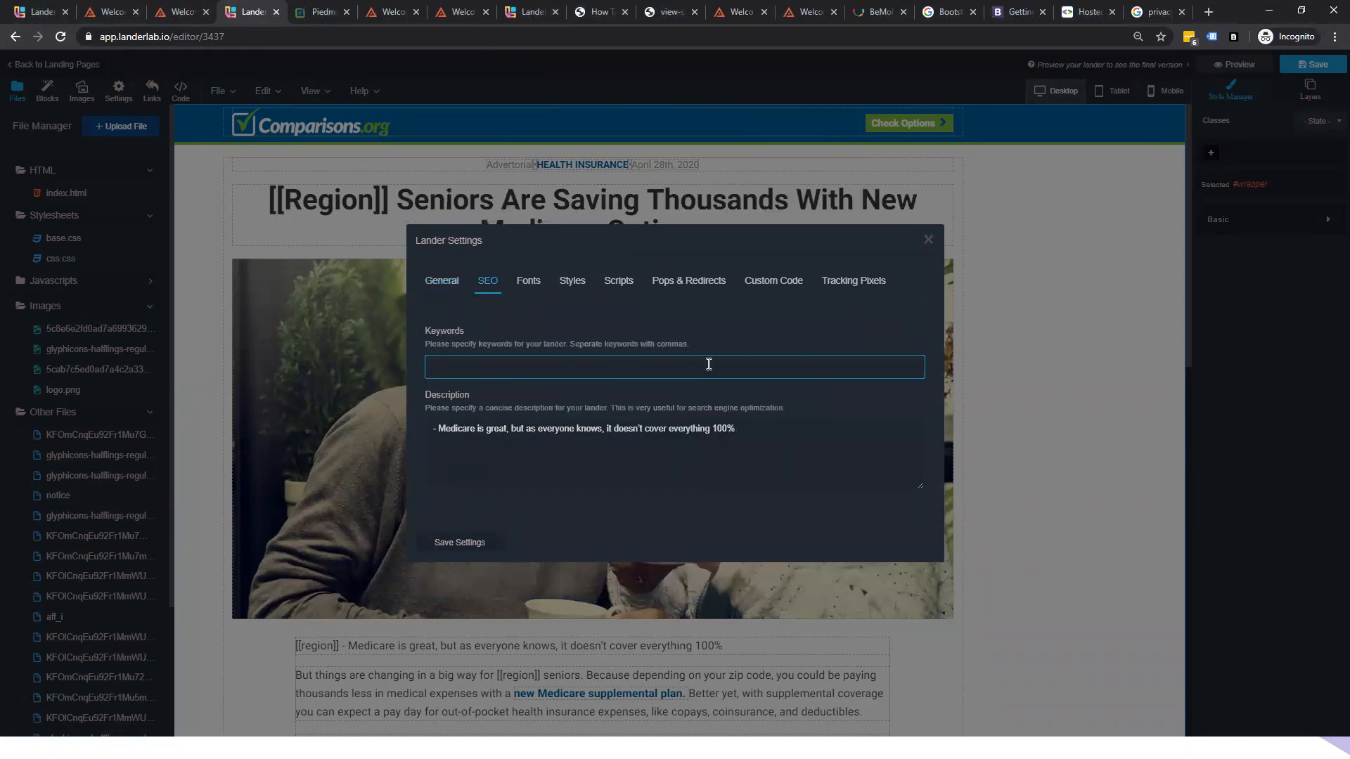
pyautogui.click(477, 455)
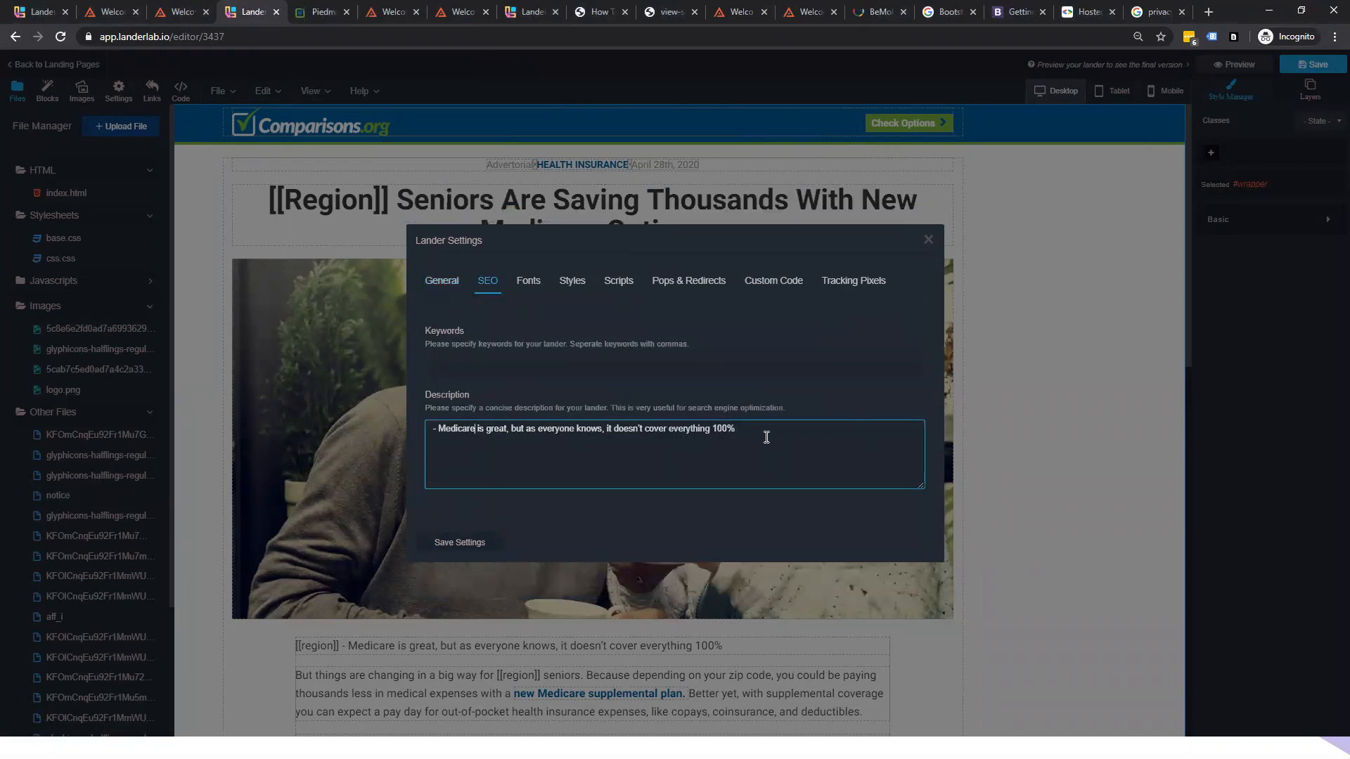
pyautogui.hotkey('ctrl', 'a')
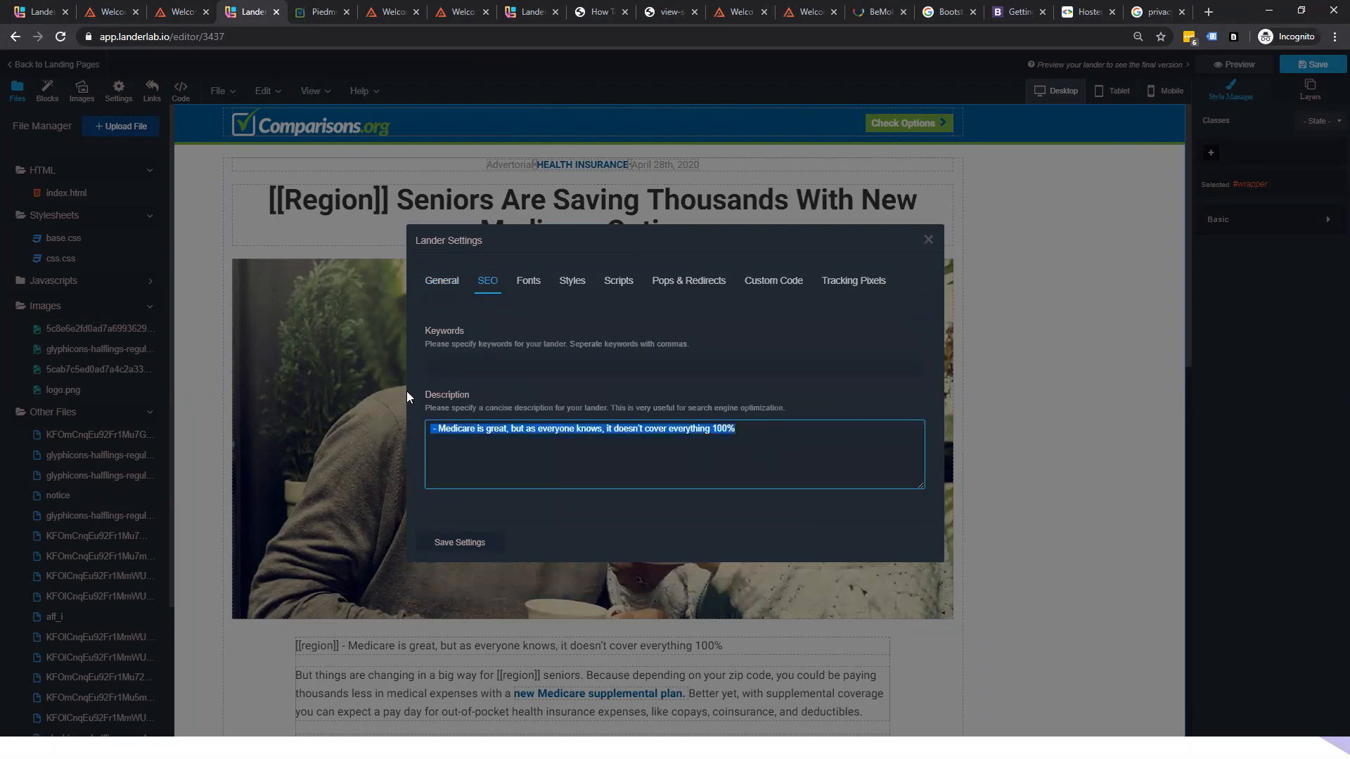
pyautogui.click(530, 281)
pyautogui.click(456, 431)
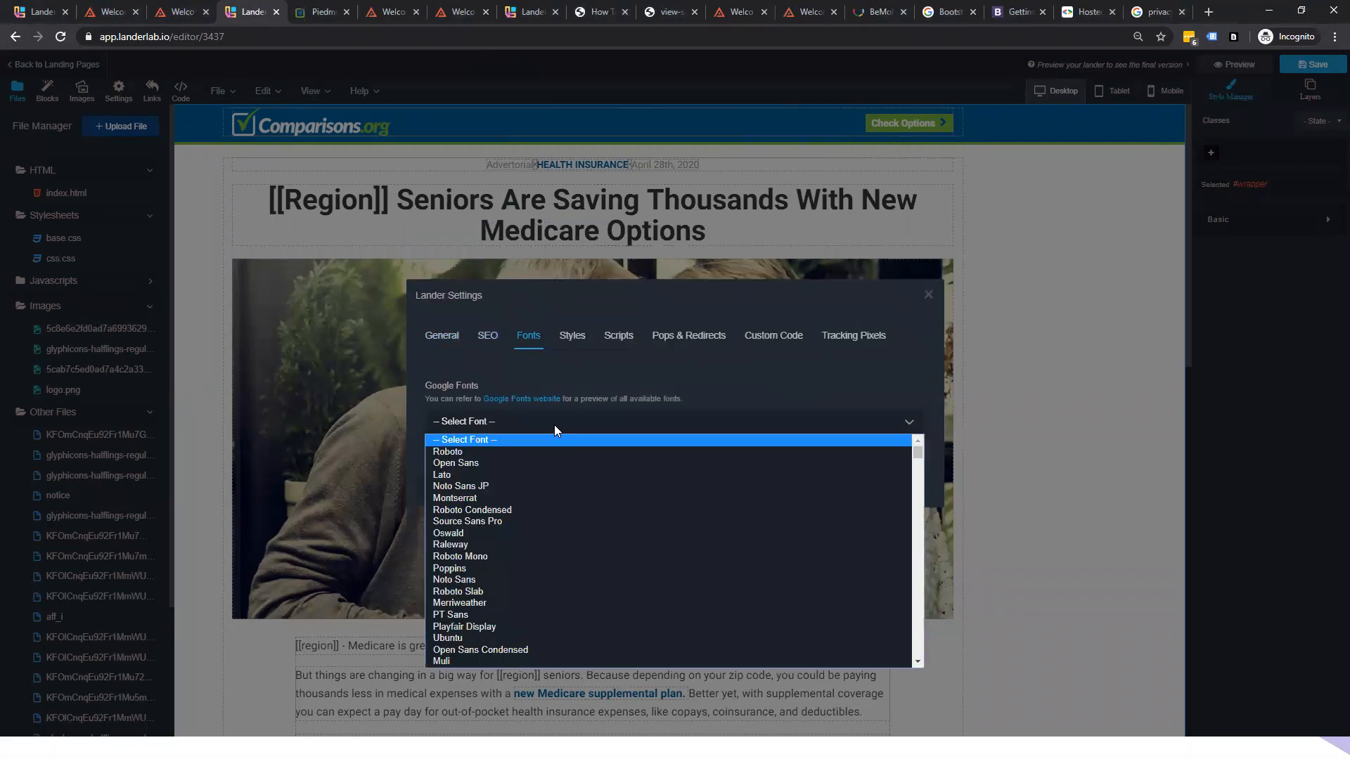
pyautogui.click(581, 342)
pyautogui.click(506, 461)
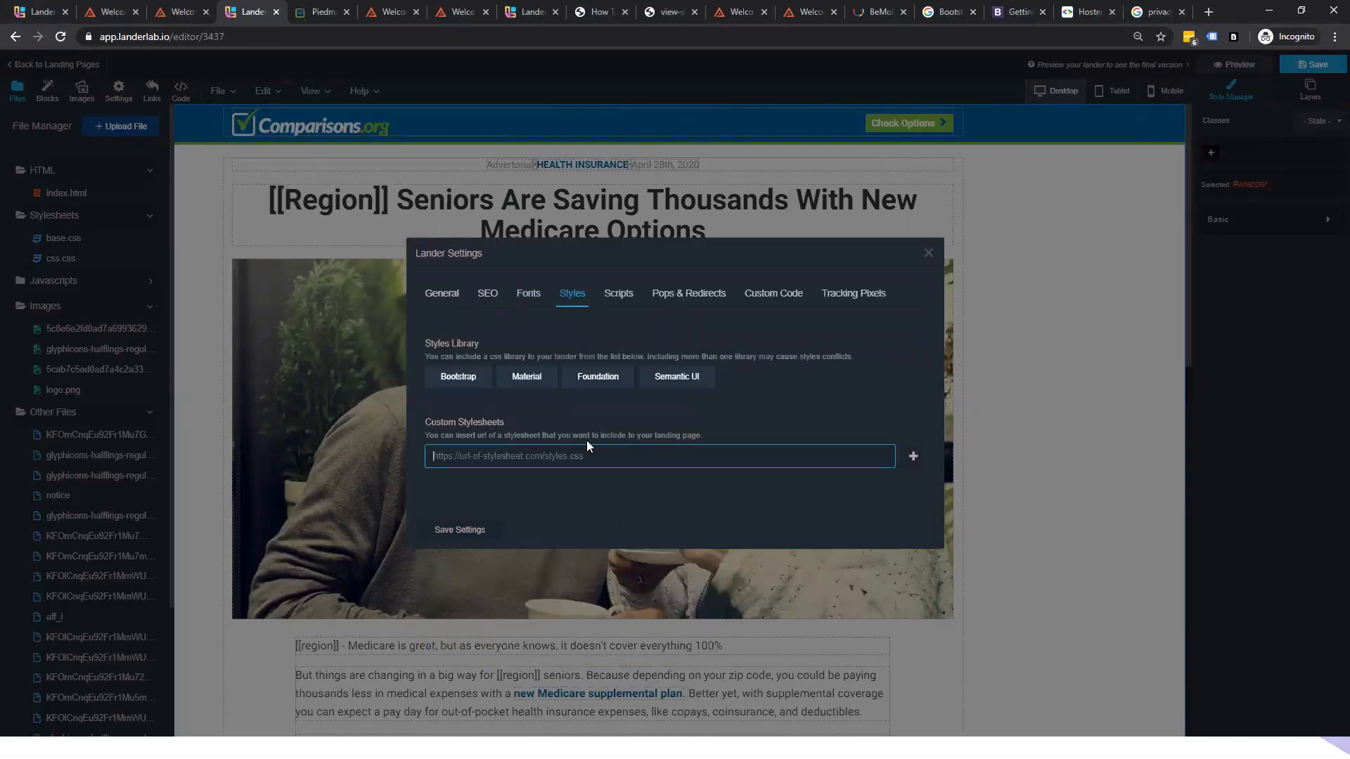
pyautogui.click(627, 301)
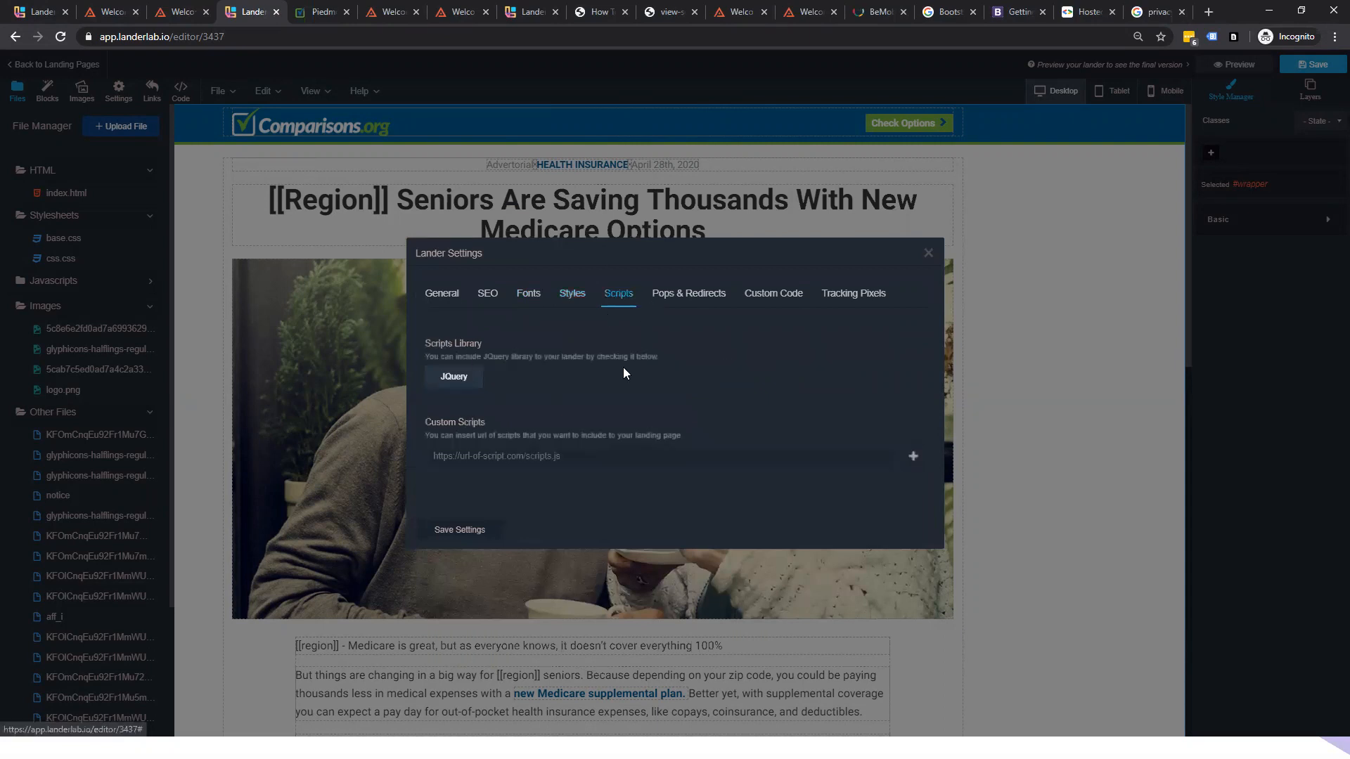
# - Set the entry pop message to "Welcome to Our Fast Landing Page!" in the lander's pops and redirects settings
pyautogui.click(693, 300)
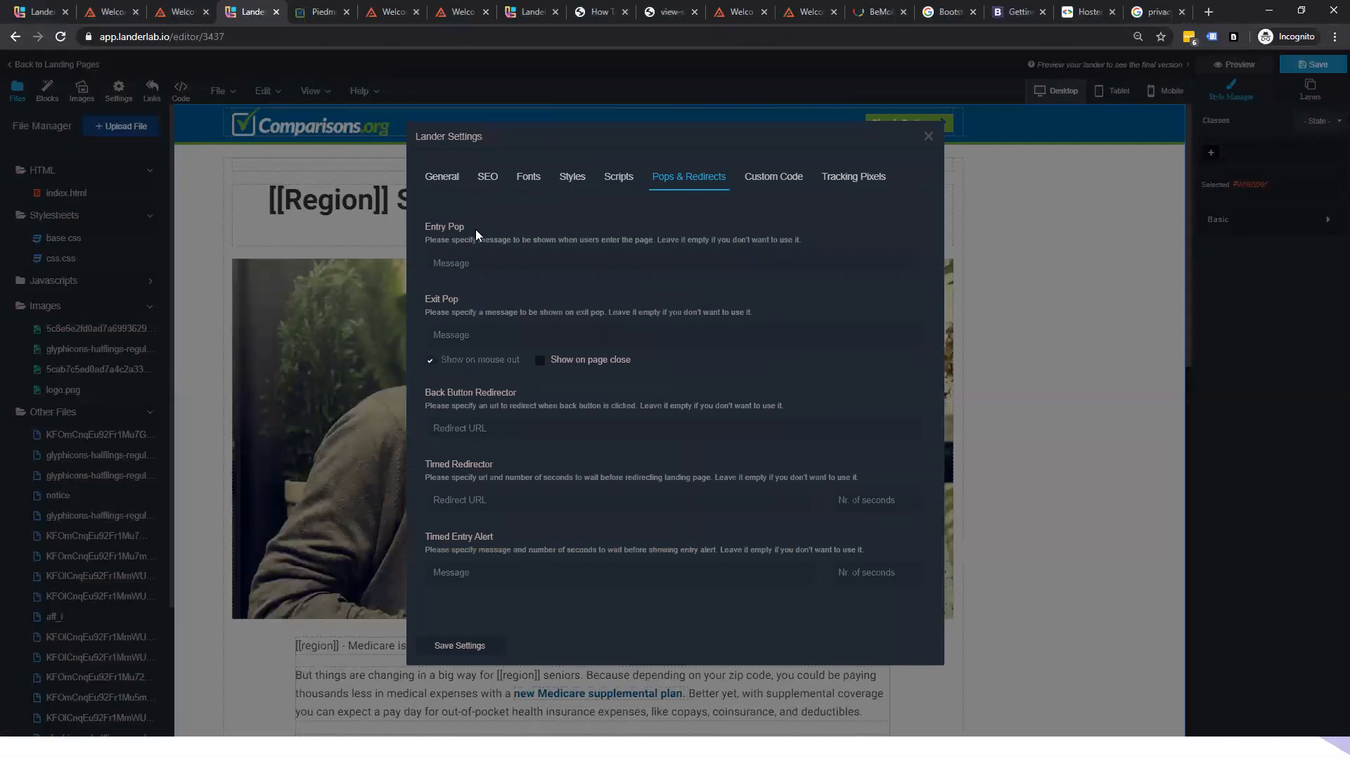
pyautogui.click(455, 263)
pyautogui.write('Welcome')
pyautogui.write('to')
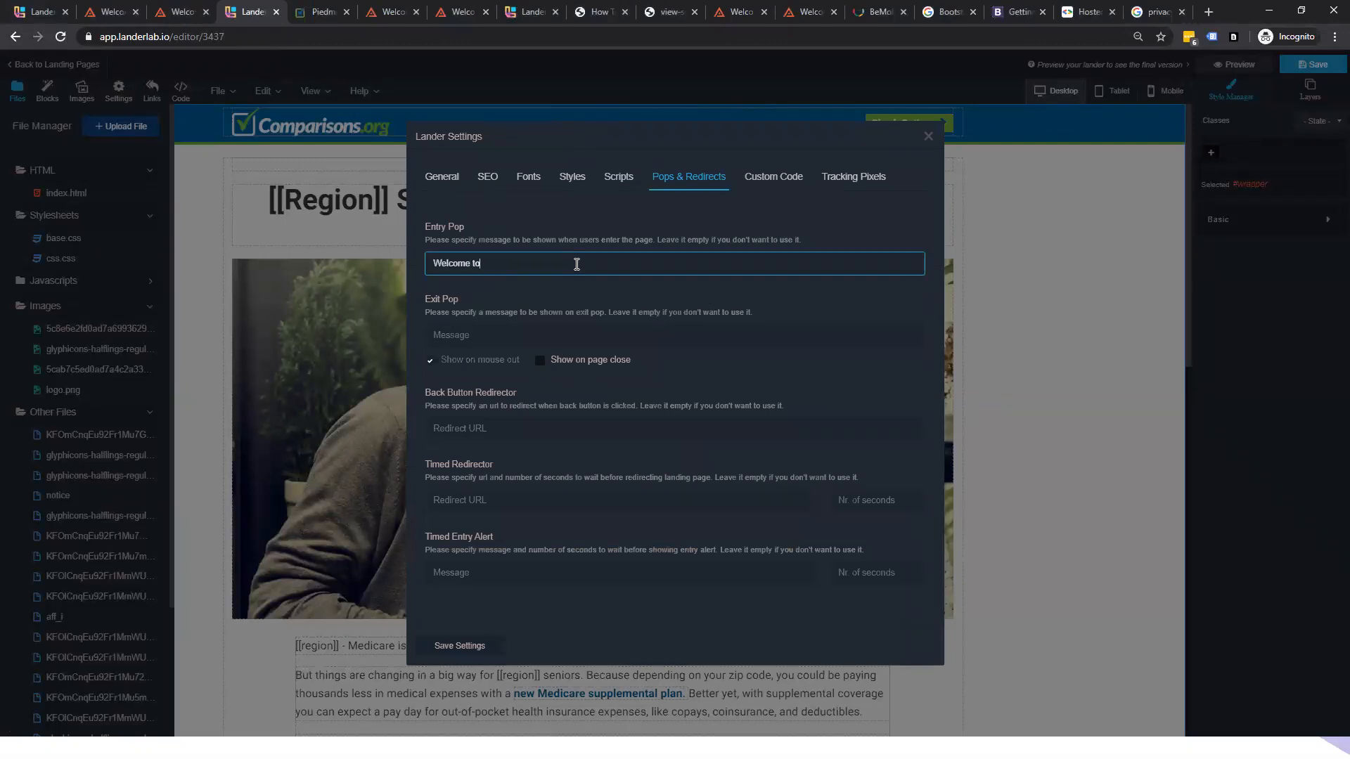
pyautogui.write(' Our Fast Landing Page!')
# - Set the exit pop message to "Wait Don't Leave!"
pyautogui.click(478, 340)
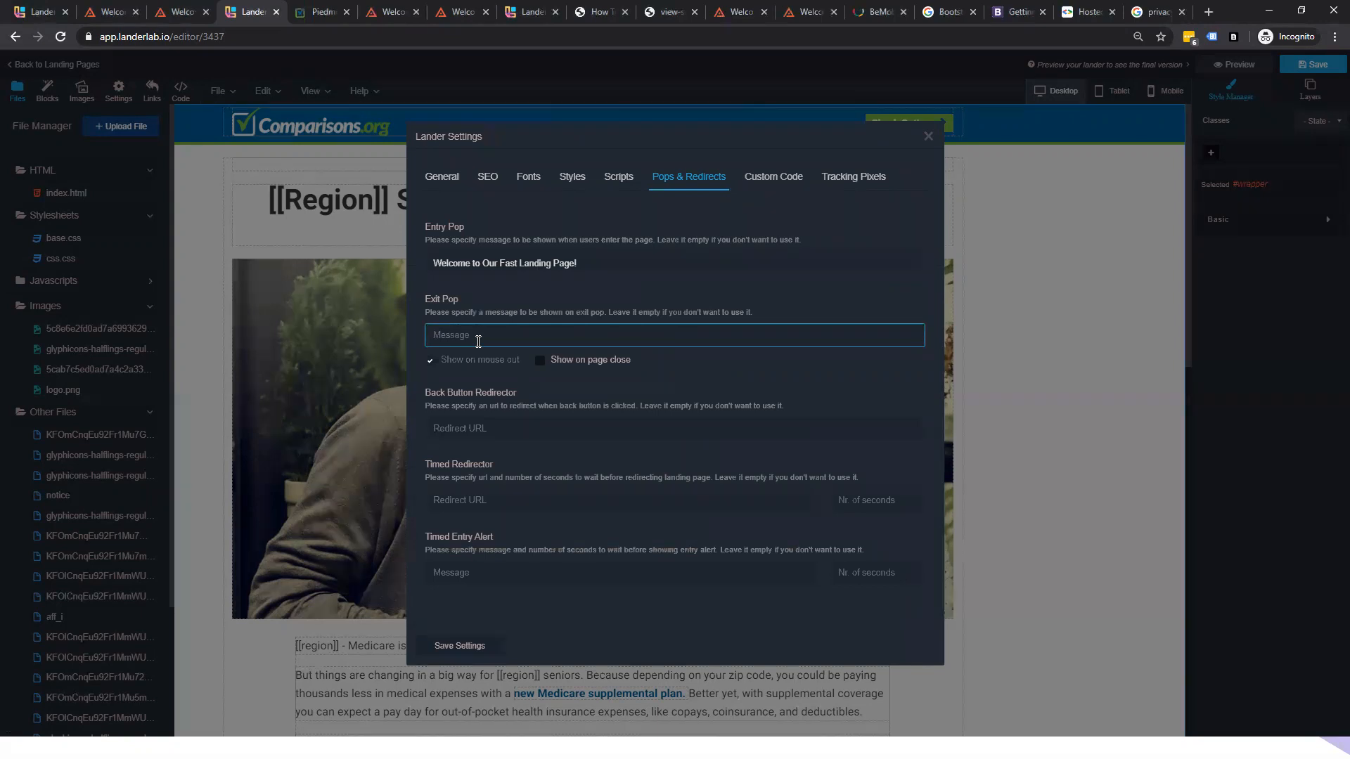
pyautogui.write("Wait Don't Leabve")
pyautogui.press('BackSpace')
pyautogui.write('ave!')
pyautogui.click(491, 426)
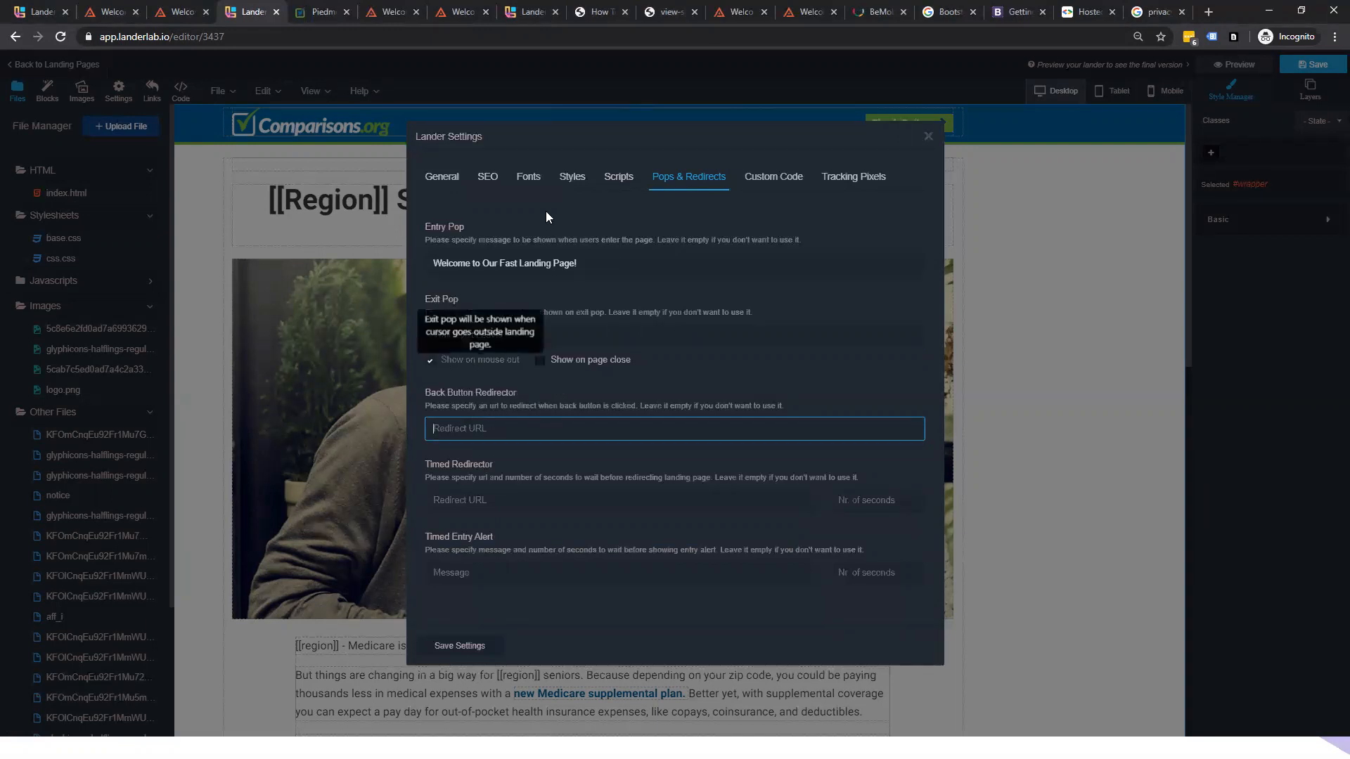
pyautogui.click(538, 360)
pyautogui.click(538, 360)
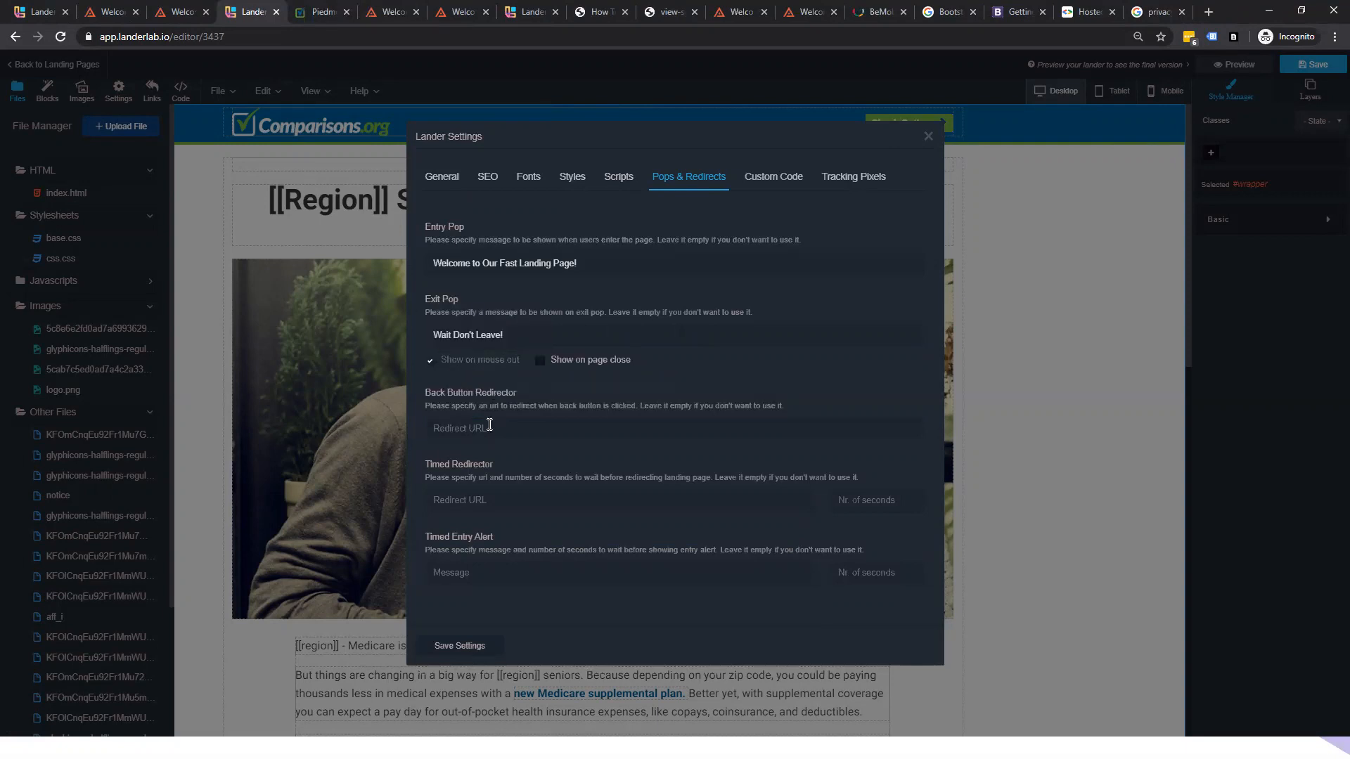
# - Examine the back button redirector, timed redirector and timed entry alert options in the pops and redirects settings
pyautogui.click(490, 425)
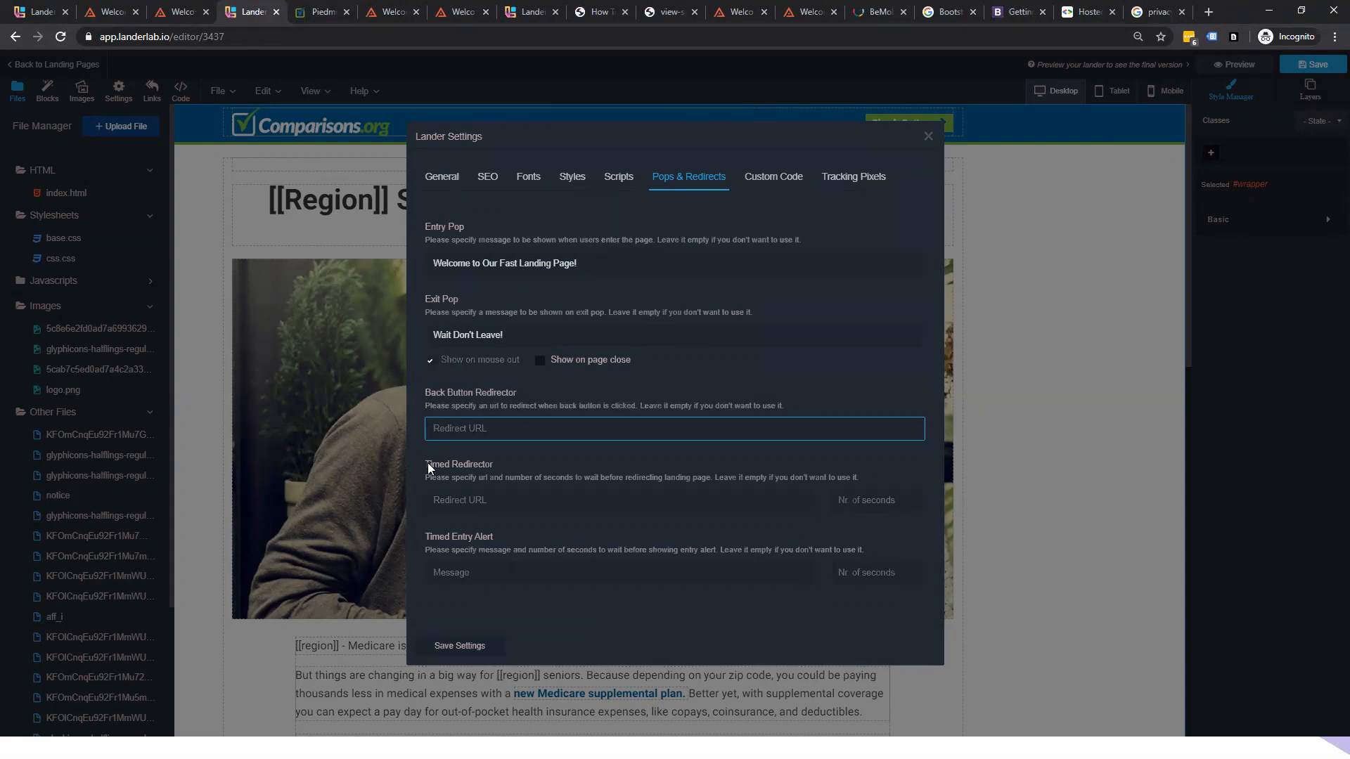
pyautogui.click(587, 501)
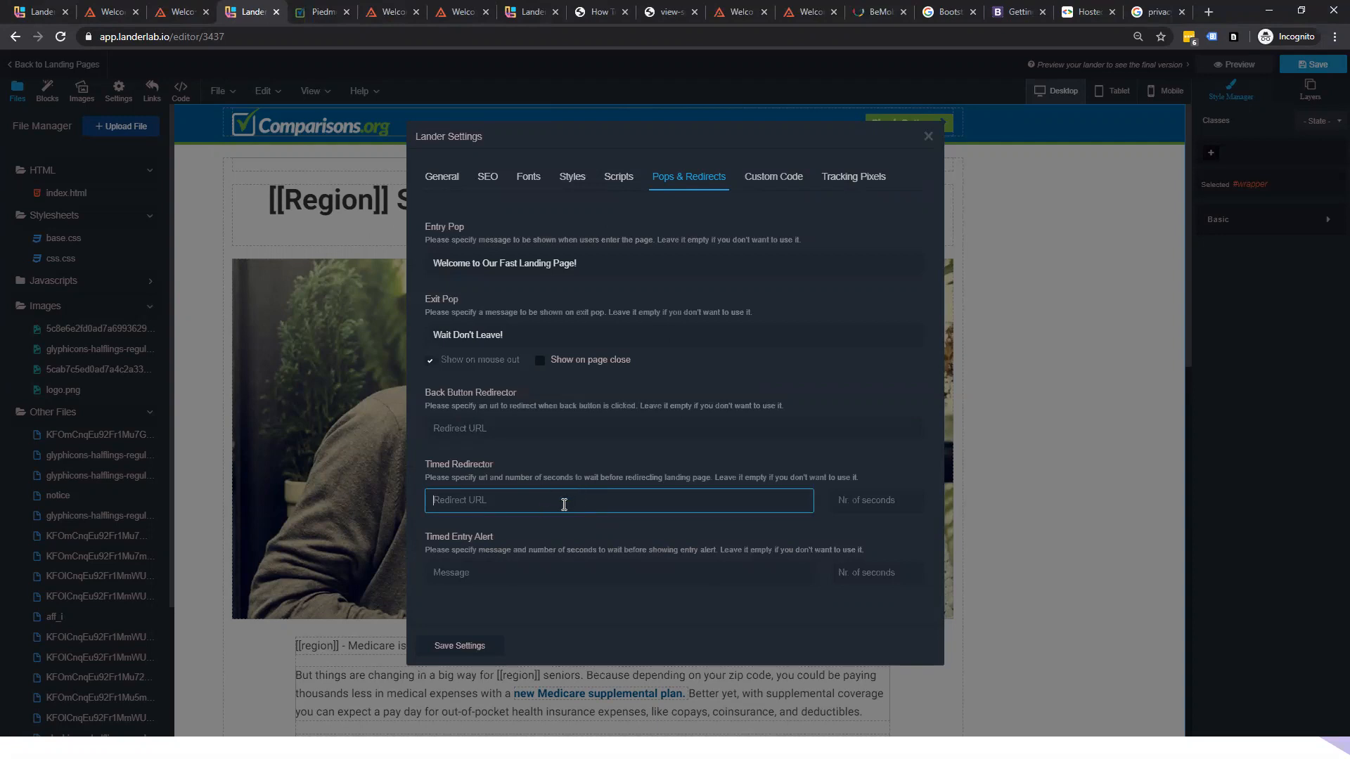
pyautogui.click(517, 571)
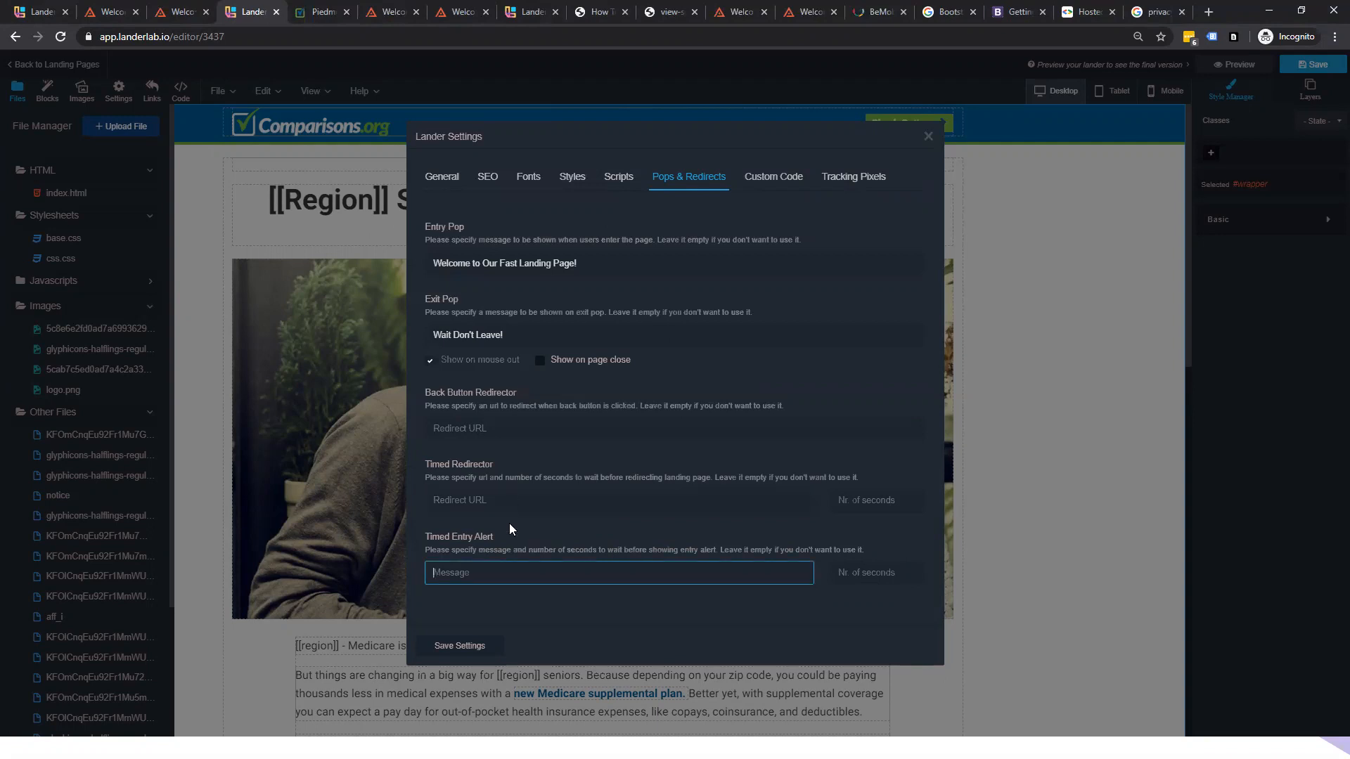
pyautogui.click(513, 502)
pyautogui.click(518, 481)
pyautogui.click(521, 499)
pyautogui.click(602, 580)
pyautogui.click(872, 502)
pyautogui.click(889, 576)
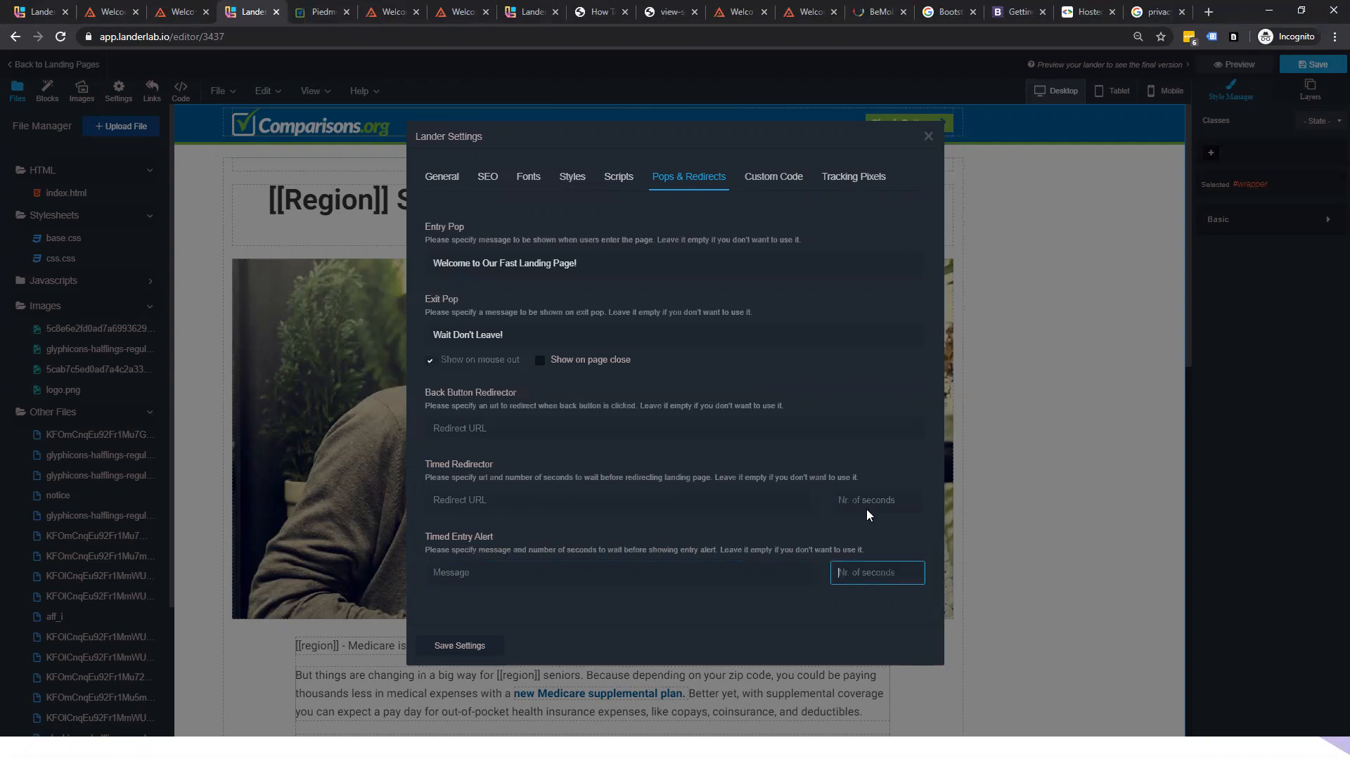
# - Examine the head and body custom code areas and the Facebook Pixel, Google Tag Manager and Google Analytics settings
pyautogui.click(773, 178)
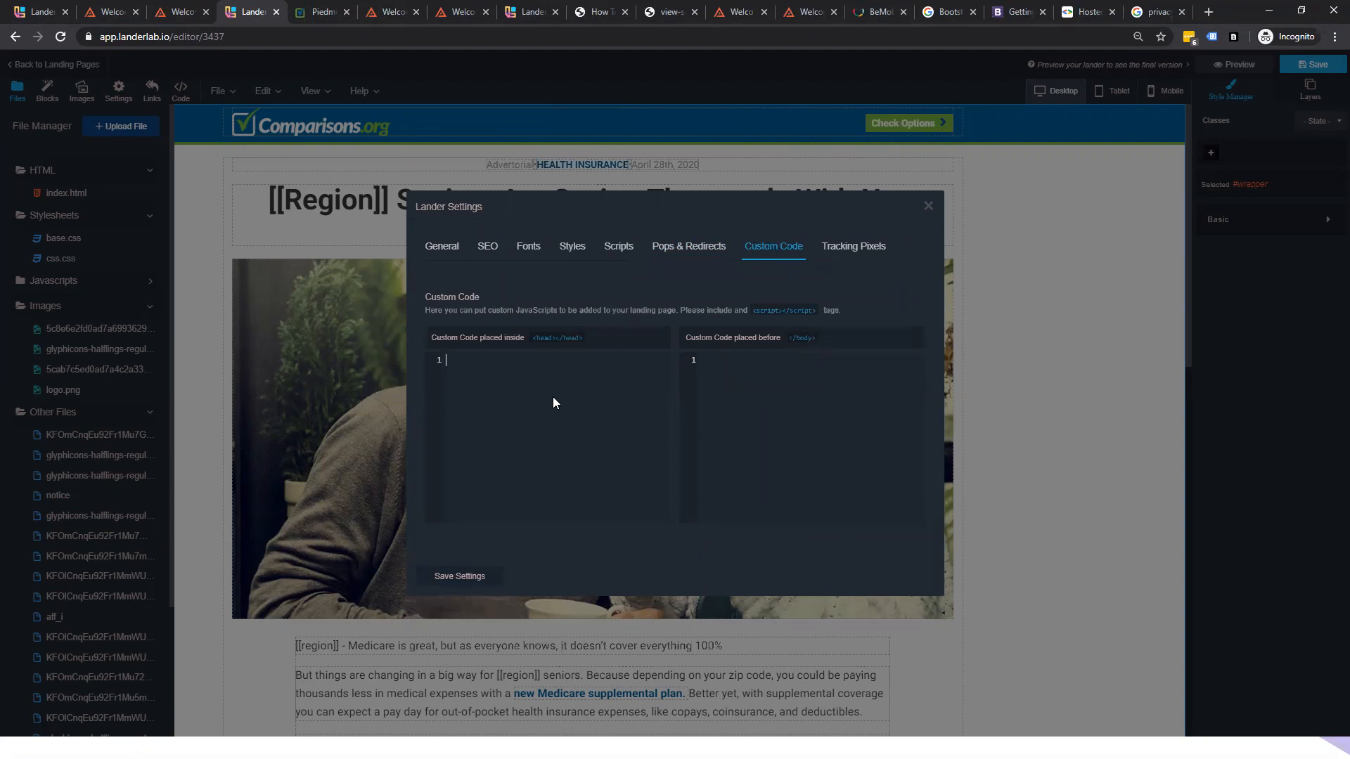
pyautogui.moveTo(596, 337); pyautogui.dragTo(432, 338)
pyautogui.click(808, 363)
pyautogui.moveTo(819, 338); pyautogui.dragTo(790, 338)
pyautogui.click(795, 413)
pyautogui.click(850, 248)
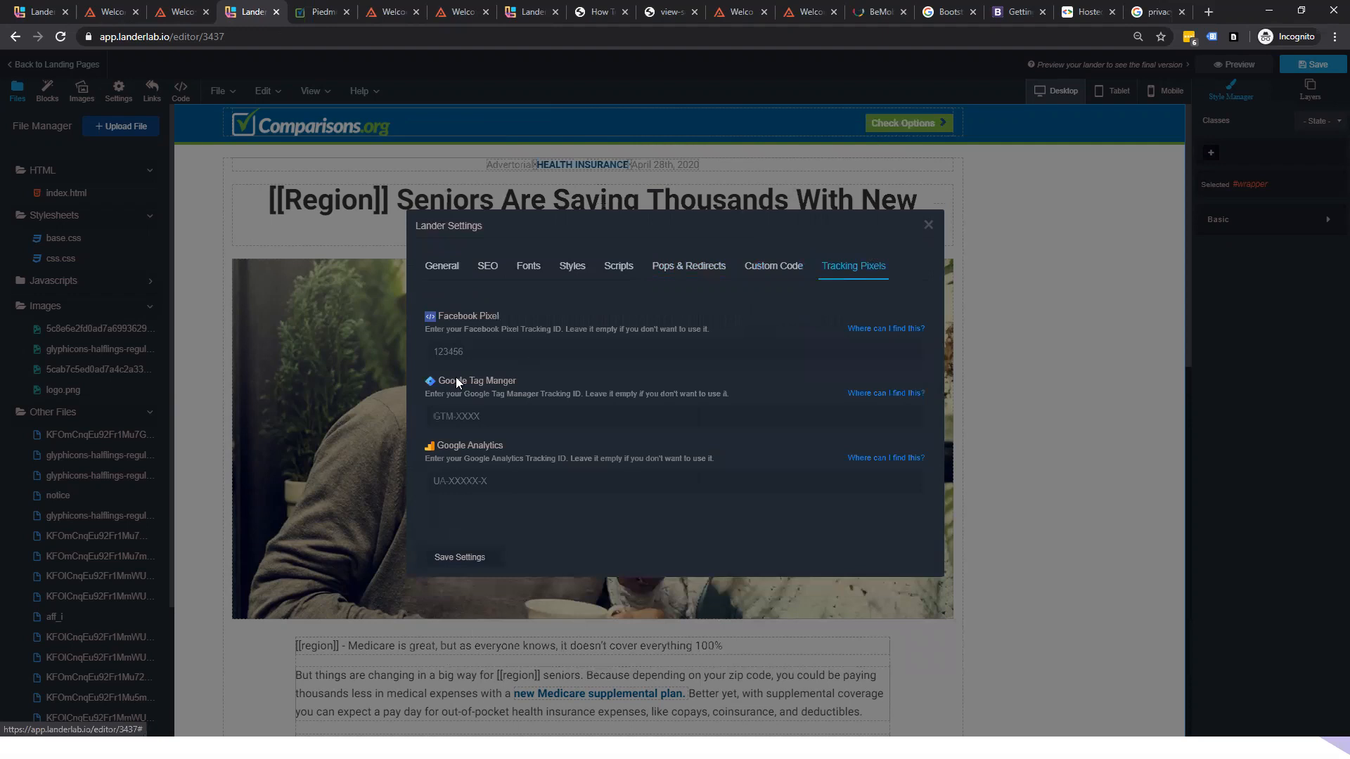
pyautogui.click(455, 349)
pyautogui.click(488, 416)
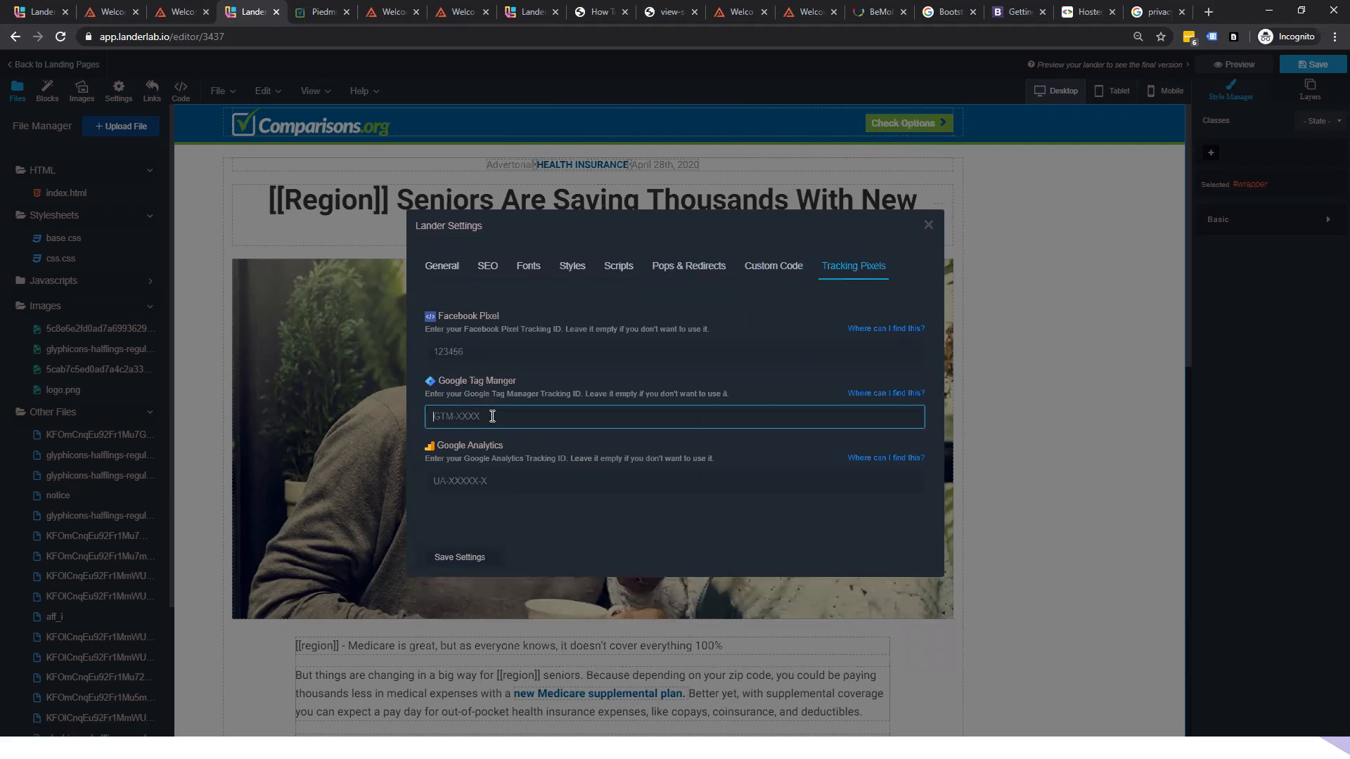
pyautogui.click(521, 480)
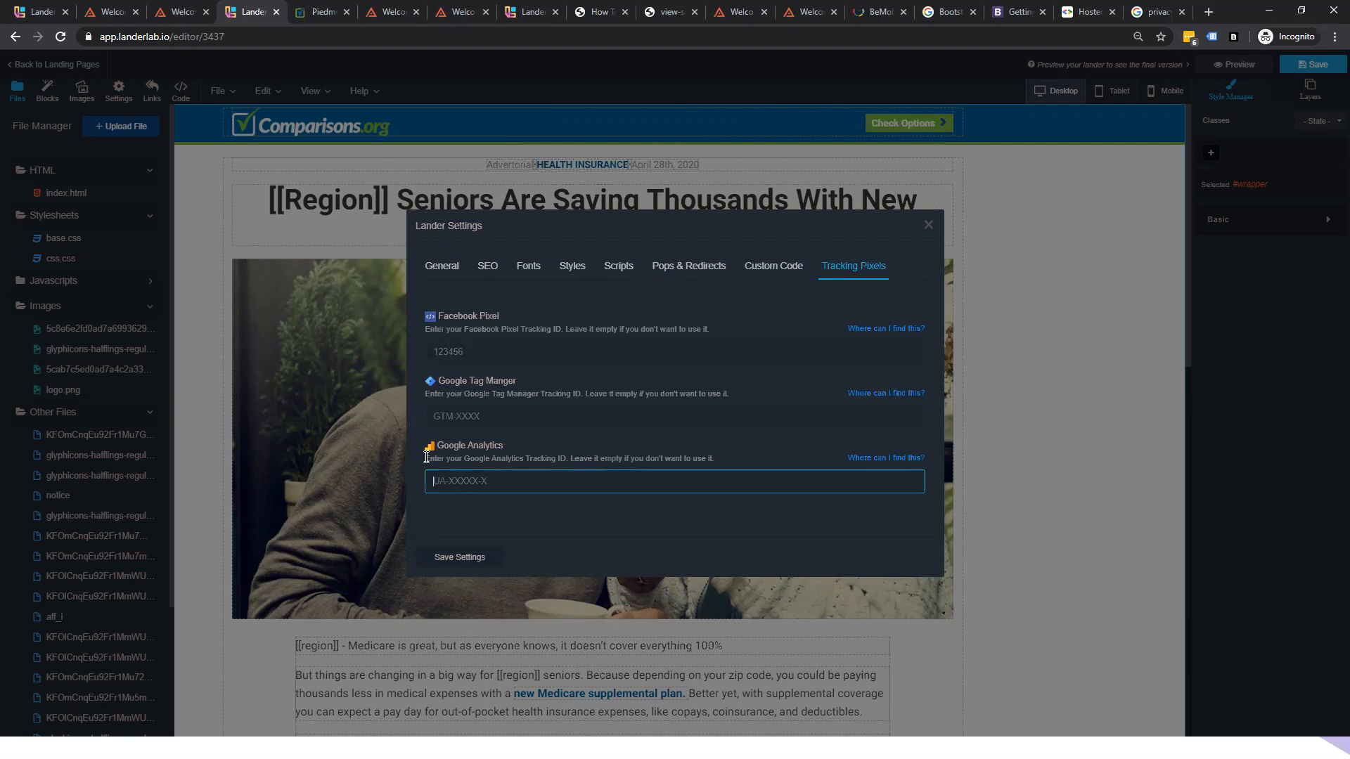
# - Save the lander settings and the landing page
pyautogui.click(459, 561)
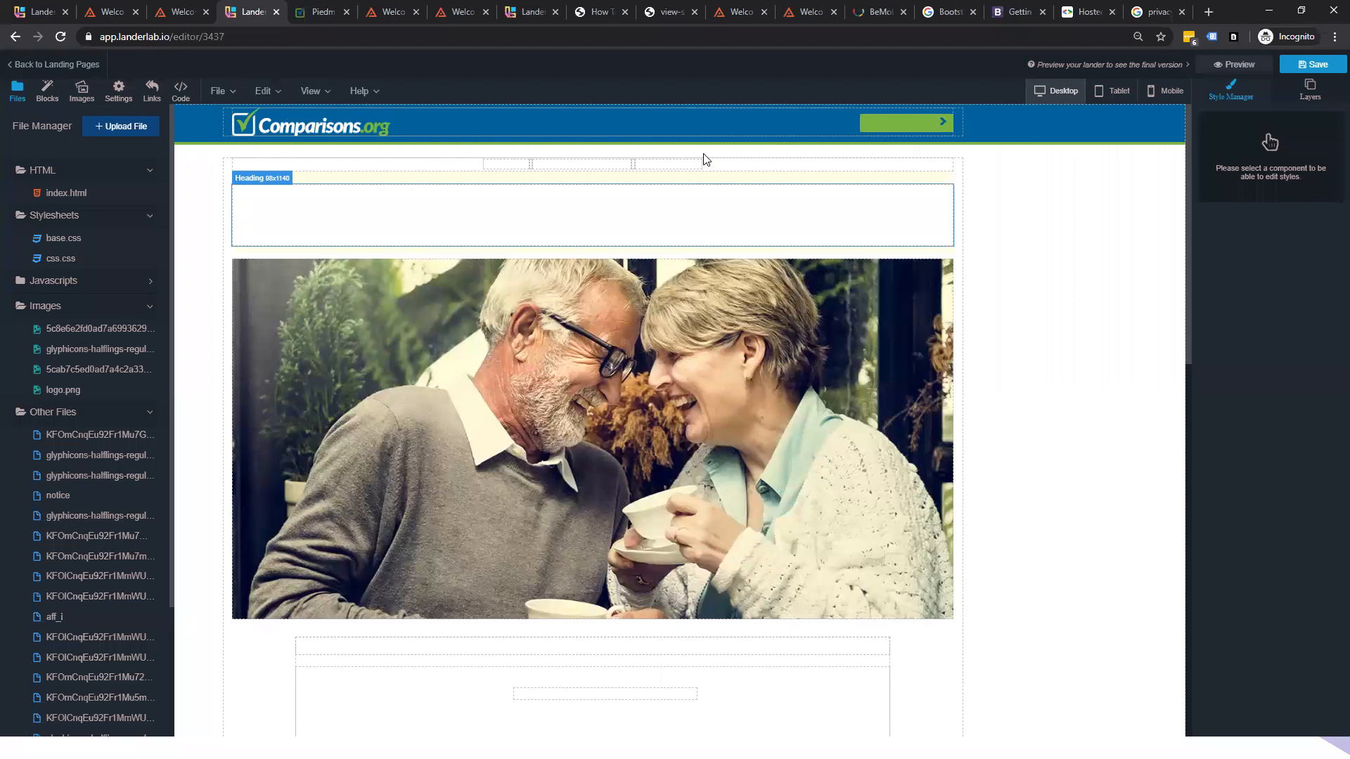
pyautogui.click(1313, 64)
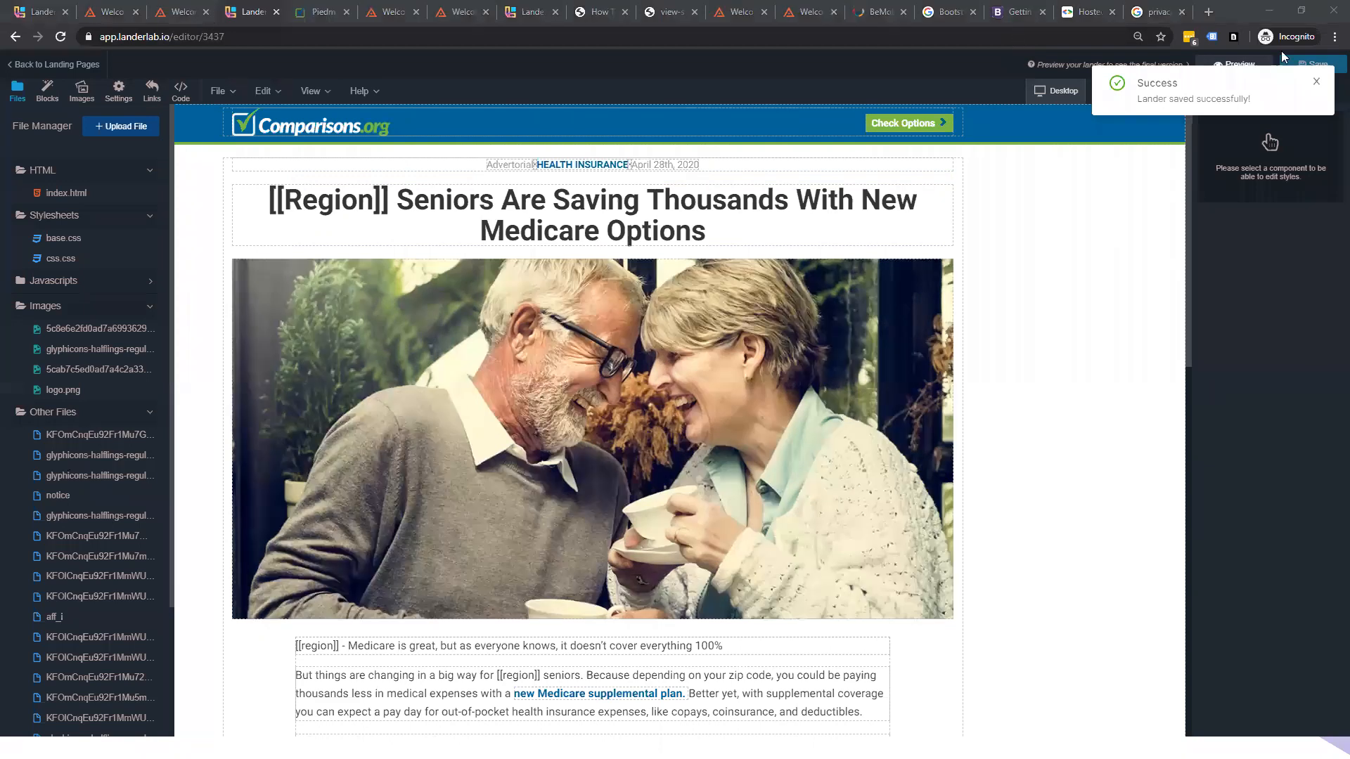
pyautogui.click(1315, 82)
# - Preview the landing page and test its entry and exit pops, dismissing each message
pyautogui.click(1236, 64)
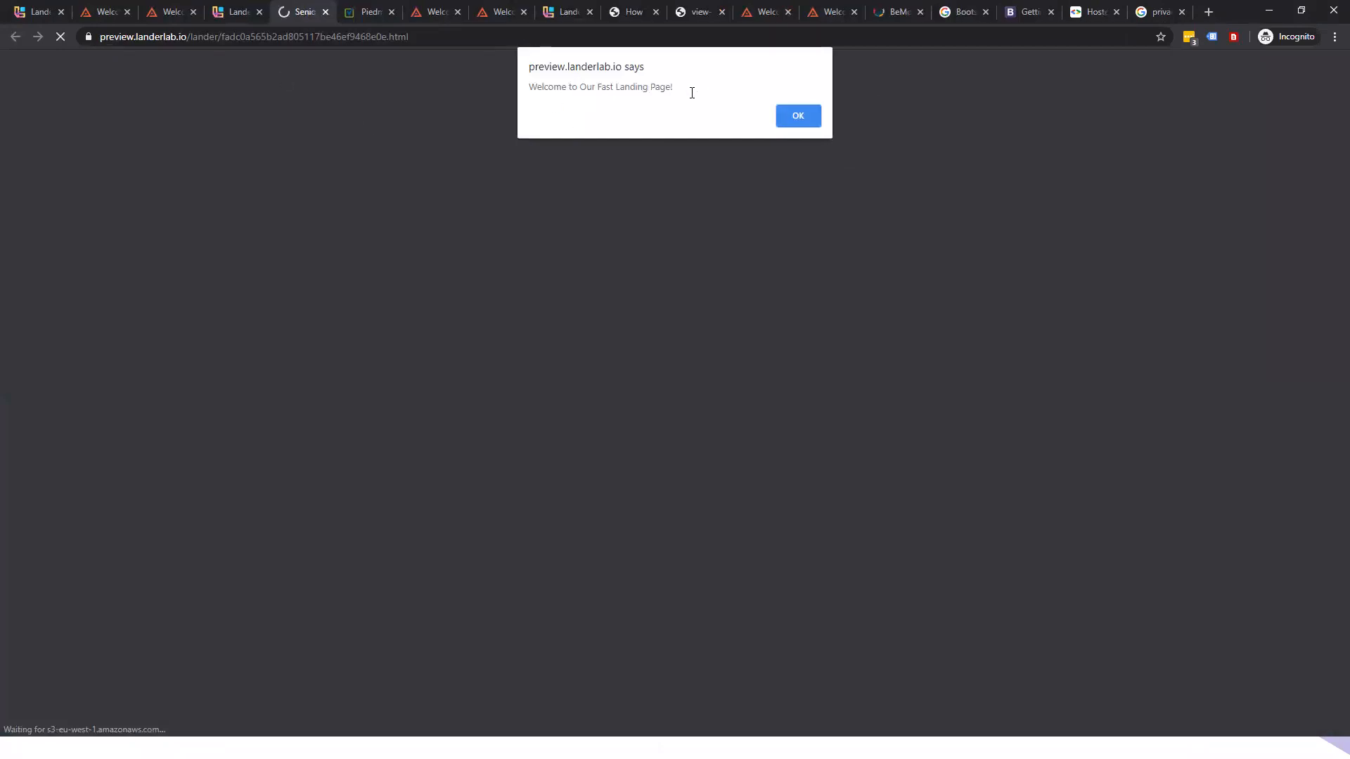
pyautogui.moveTo(542, 87); pyautogui.dragTo(660, 88)
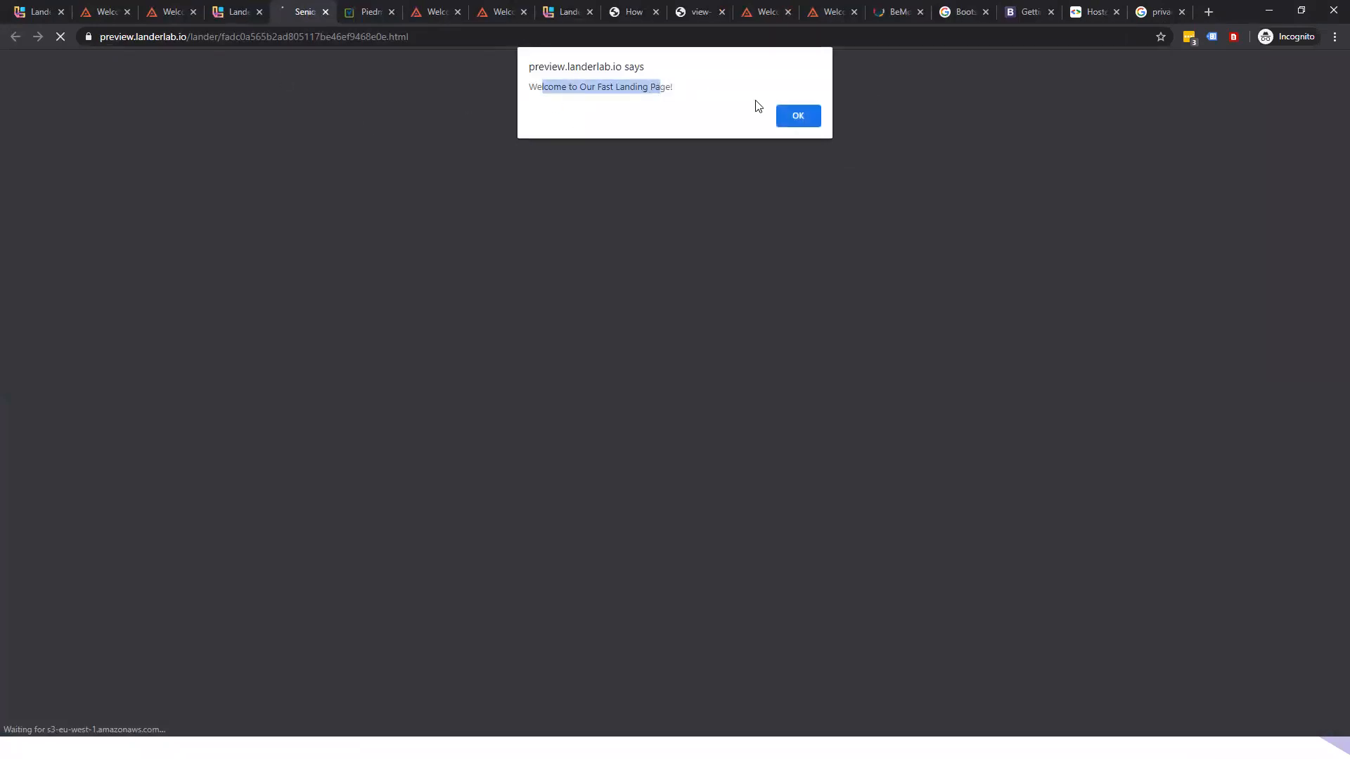
pyautogui.click(802, 118)
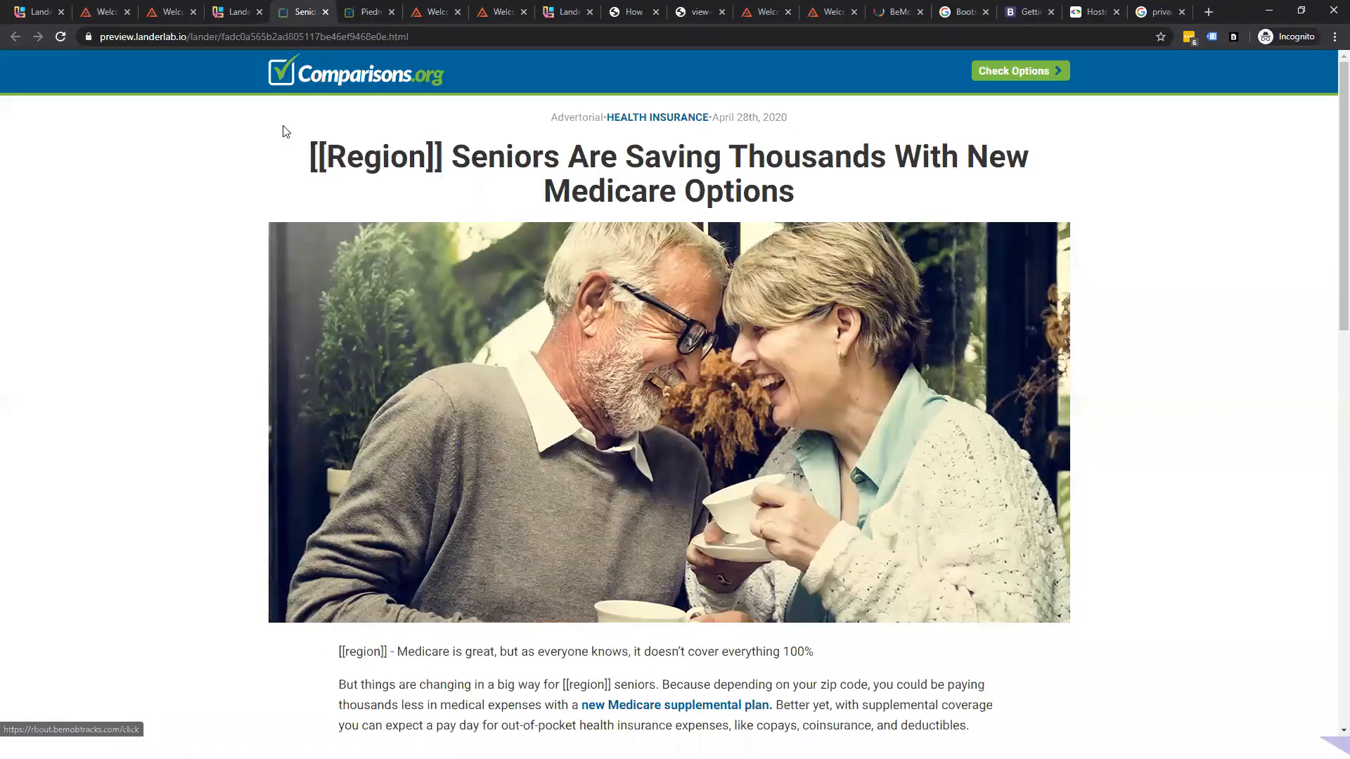
pyautogui.click(453, 36)
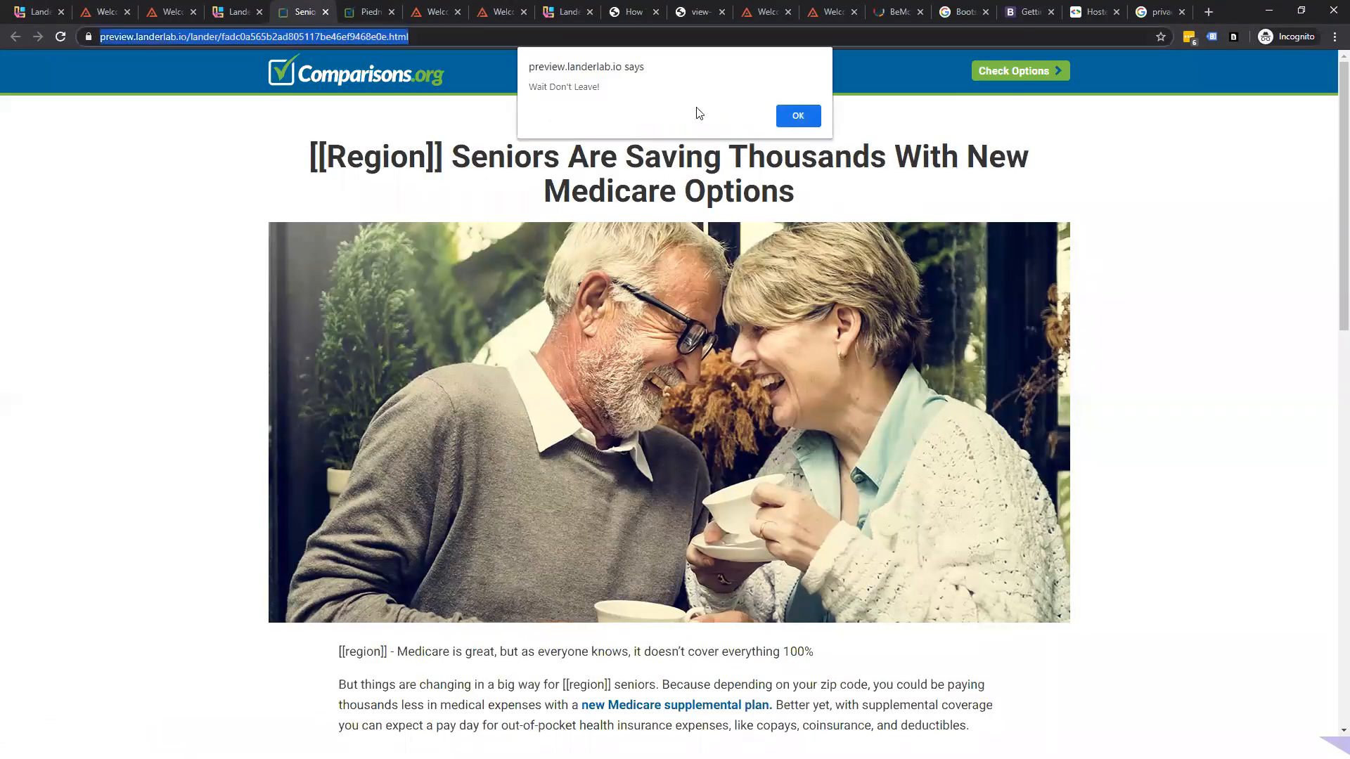
pyautogui.click(798, 116)
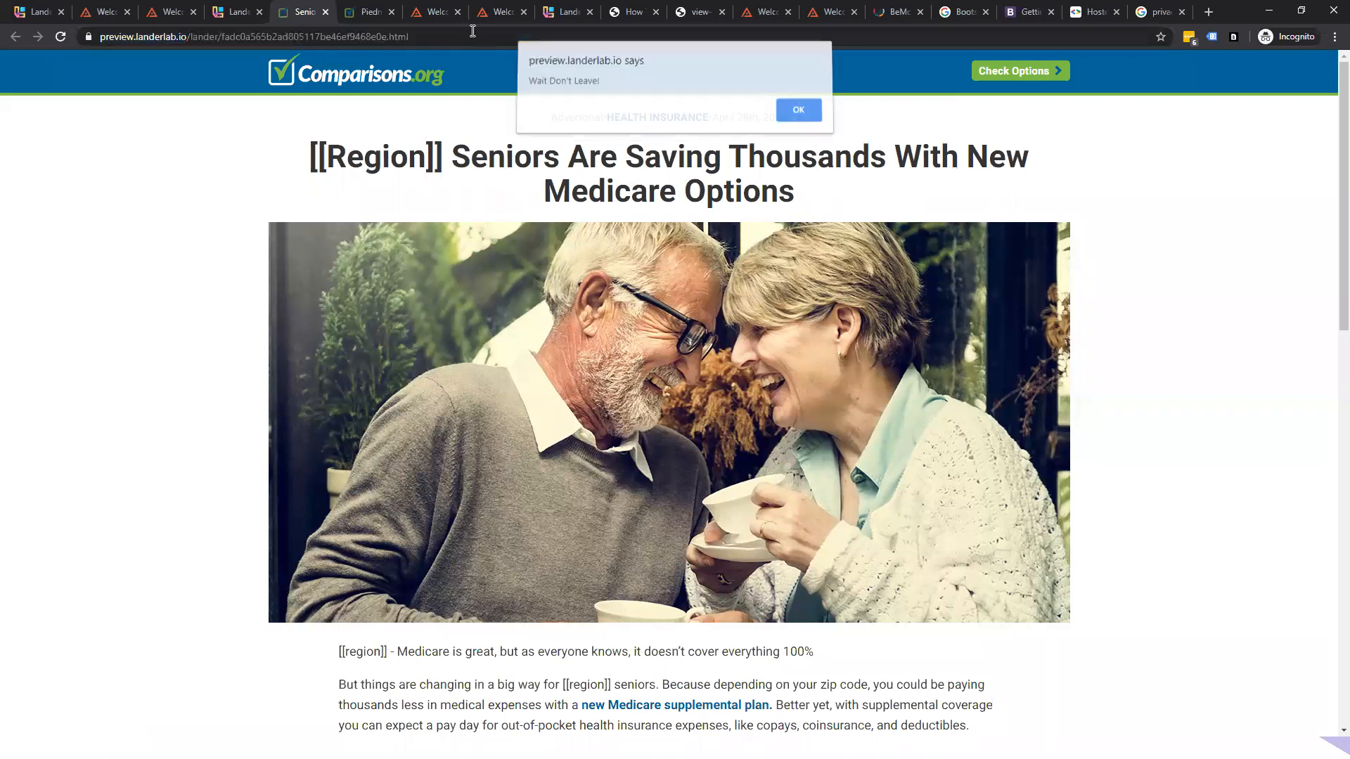
pyautogui.click(798, 116)
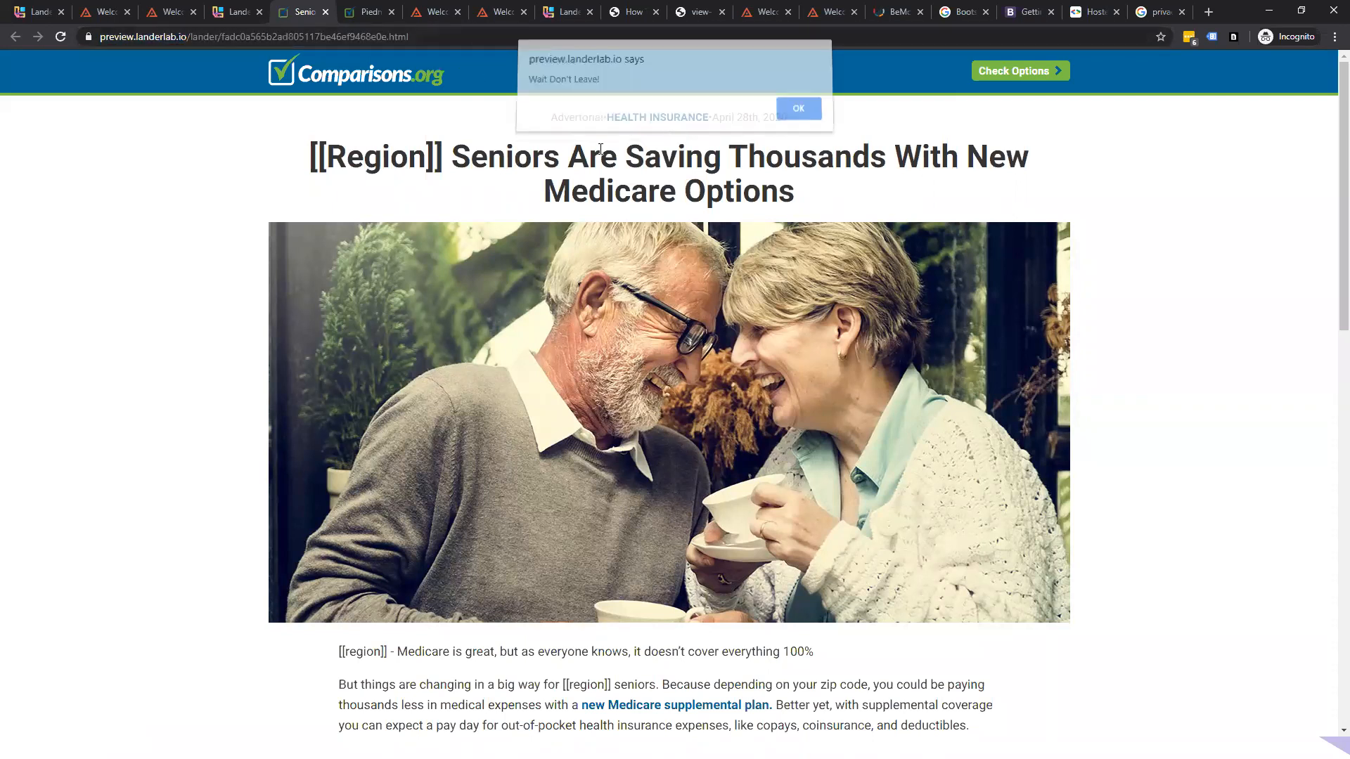
pyautogui.press('Return')
# - Reload the preview with ?region=California appended to its URL and dismiss the entry pop
pyautogui.click(506, 37)
pyautogui.click(509, 35)
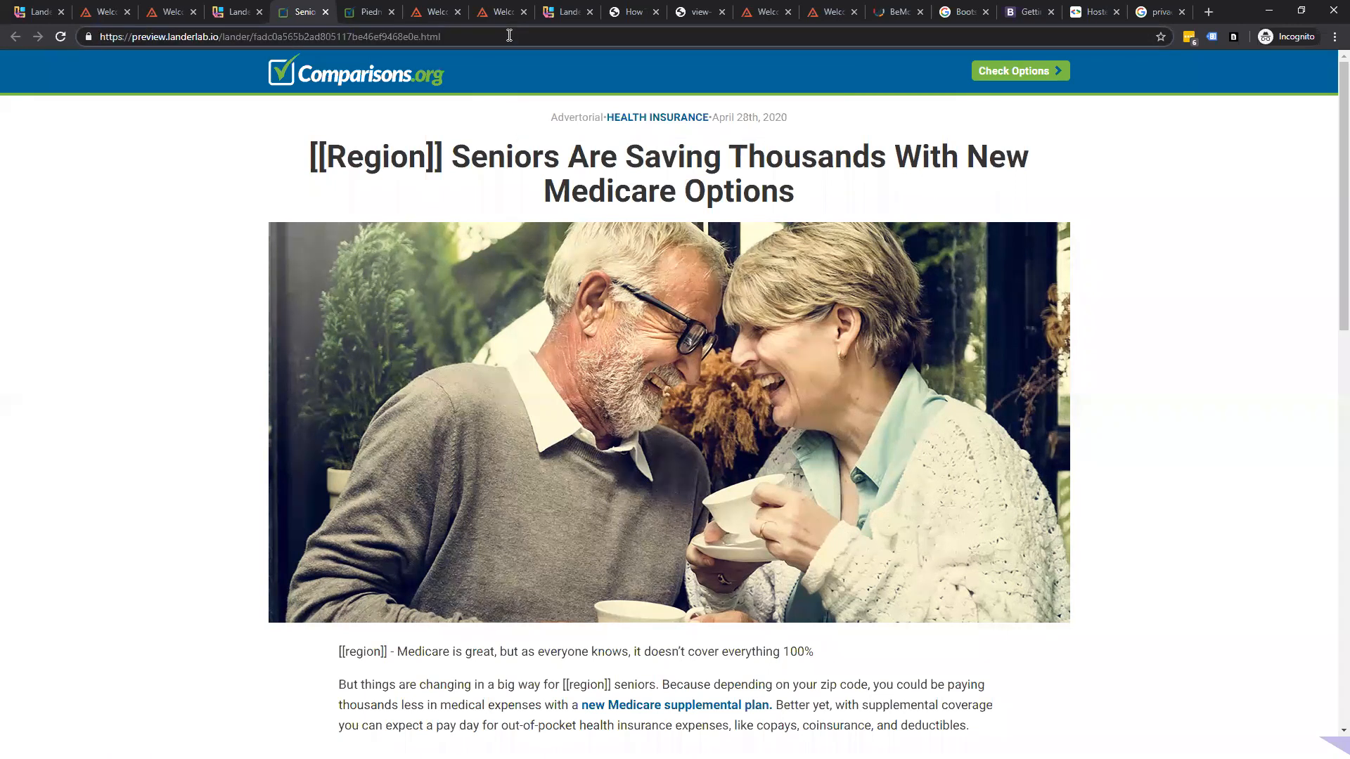
pyautogui.write('?region')
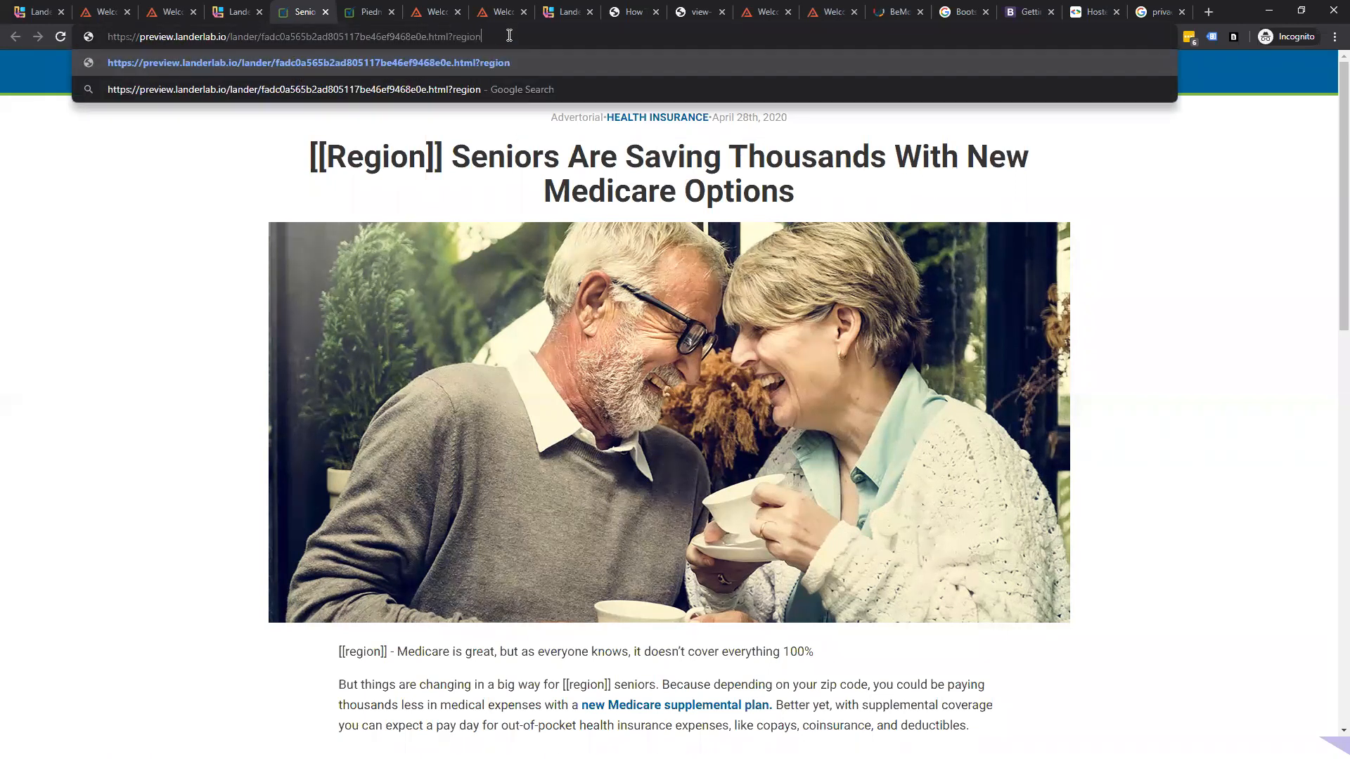
pyautogui.write('=California')
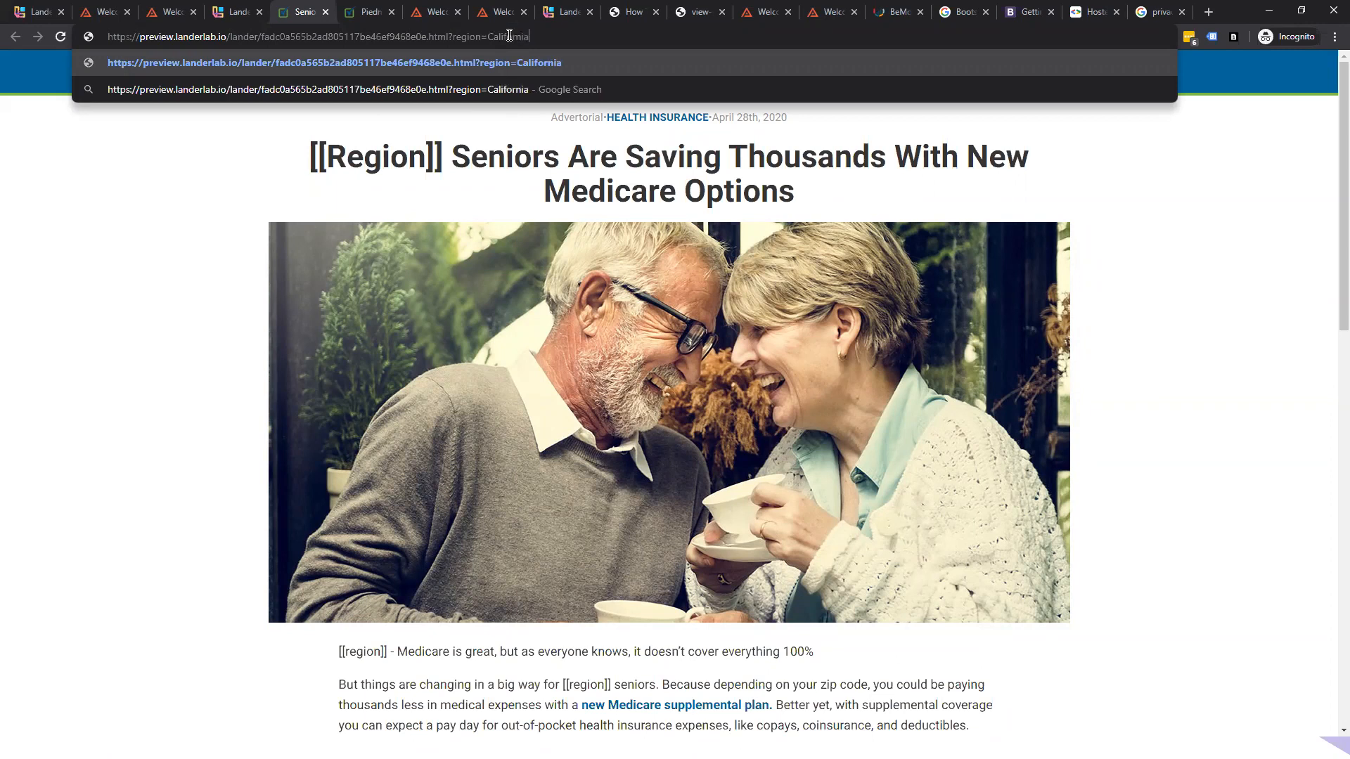
pyautogui.press('Return')
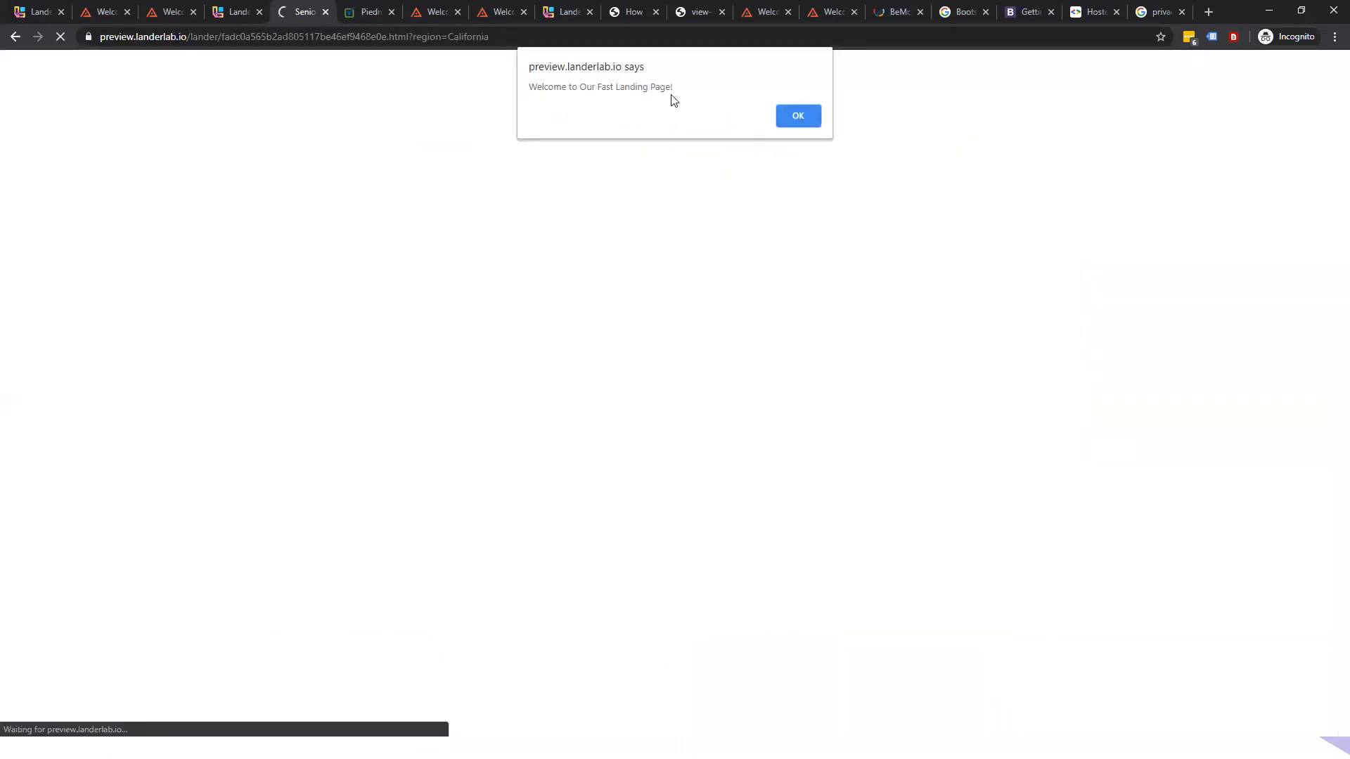
pyautogui.click(799, 116)
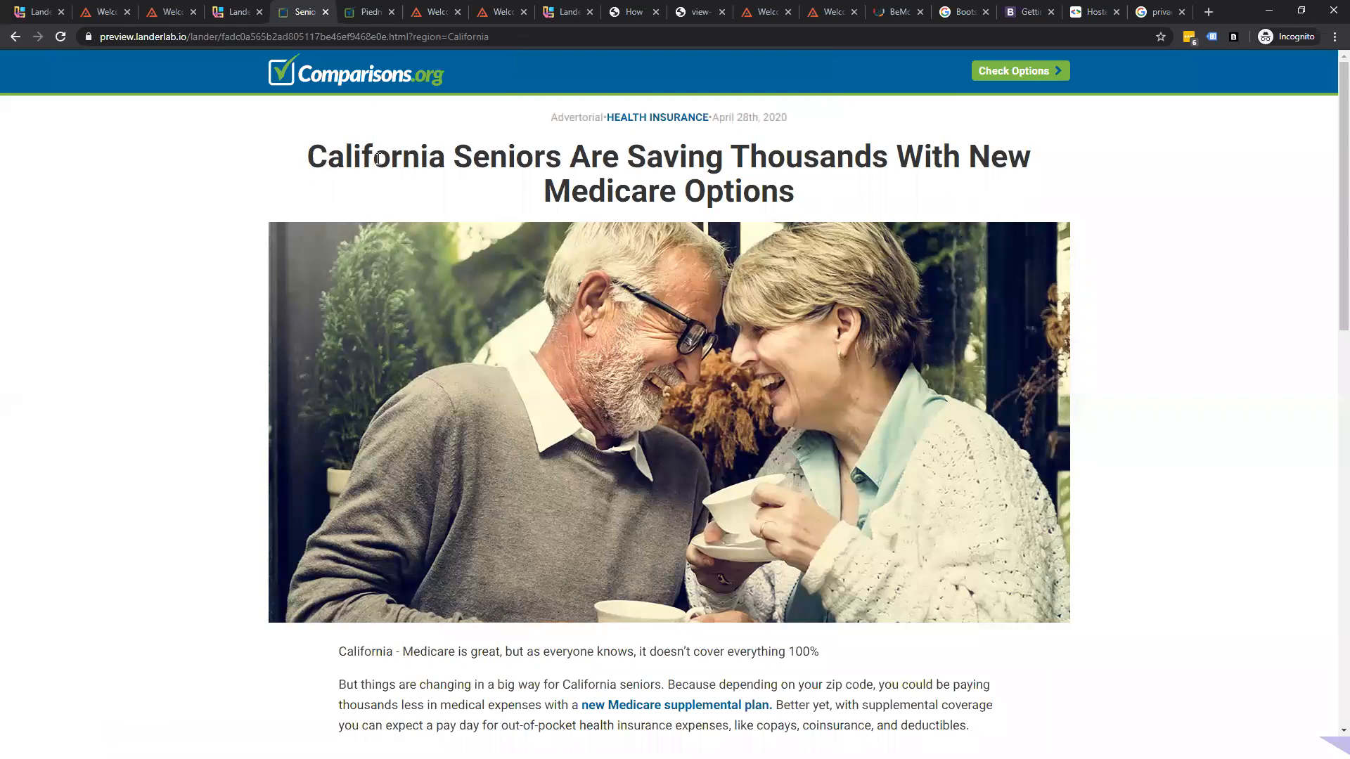
# - Check the region token replacement in the preview's headline and body text, and review the page down to its footer
pyautogui.moveTo(308, 157); pyautogui.dragTo(447, 159)
pyautogui.scroll(-5, 447, 161)
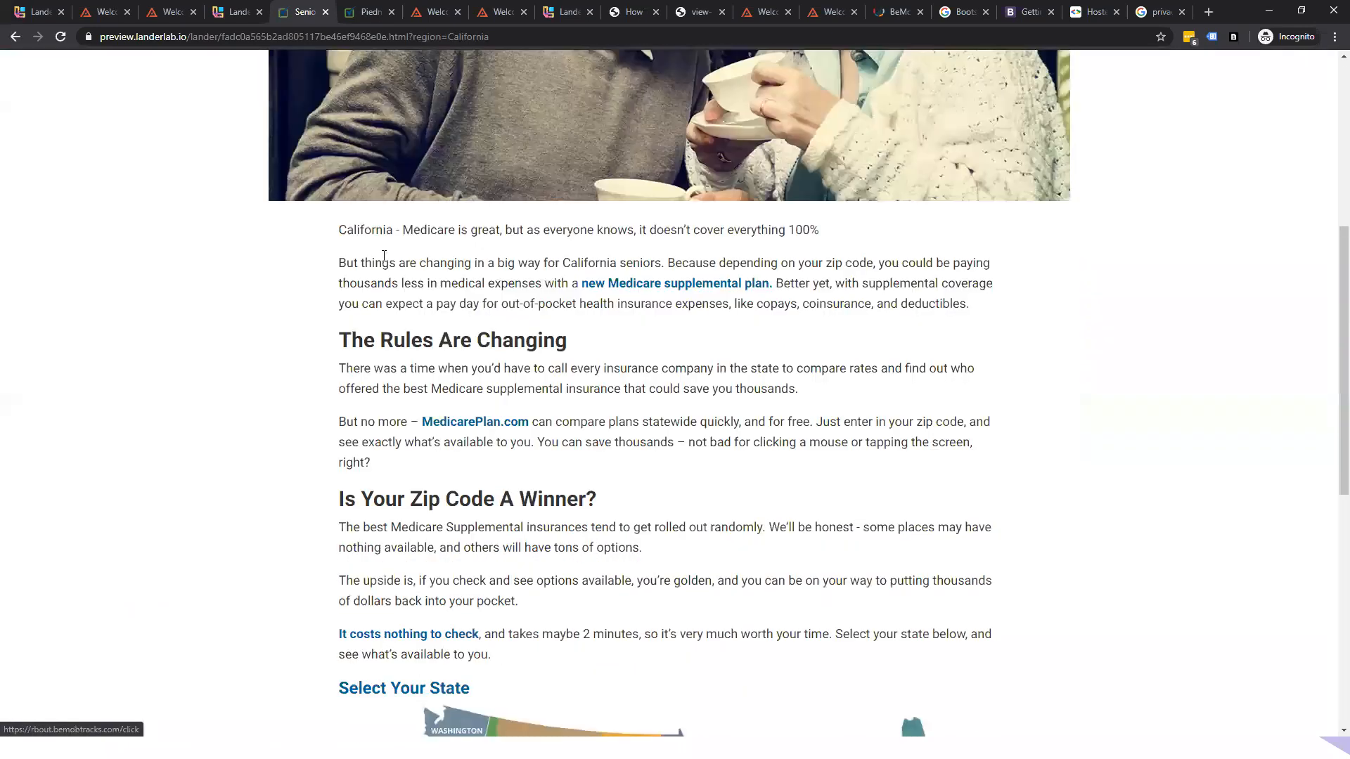
pyautogui.moveTo(340, 230); pyautogui.dragTo(392, 231)
pyautogui.moveTo(570, 263); pyautogui.dragTo(608, 263)
pyautogui.scroll(-1, 613, 287)
pyautogui.scroll(-2, 613, 287)
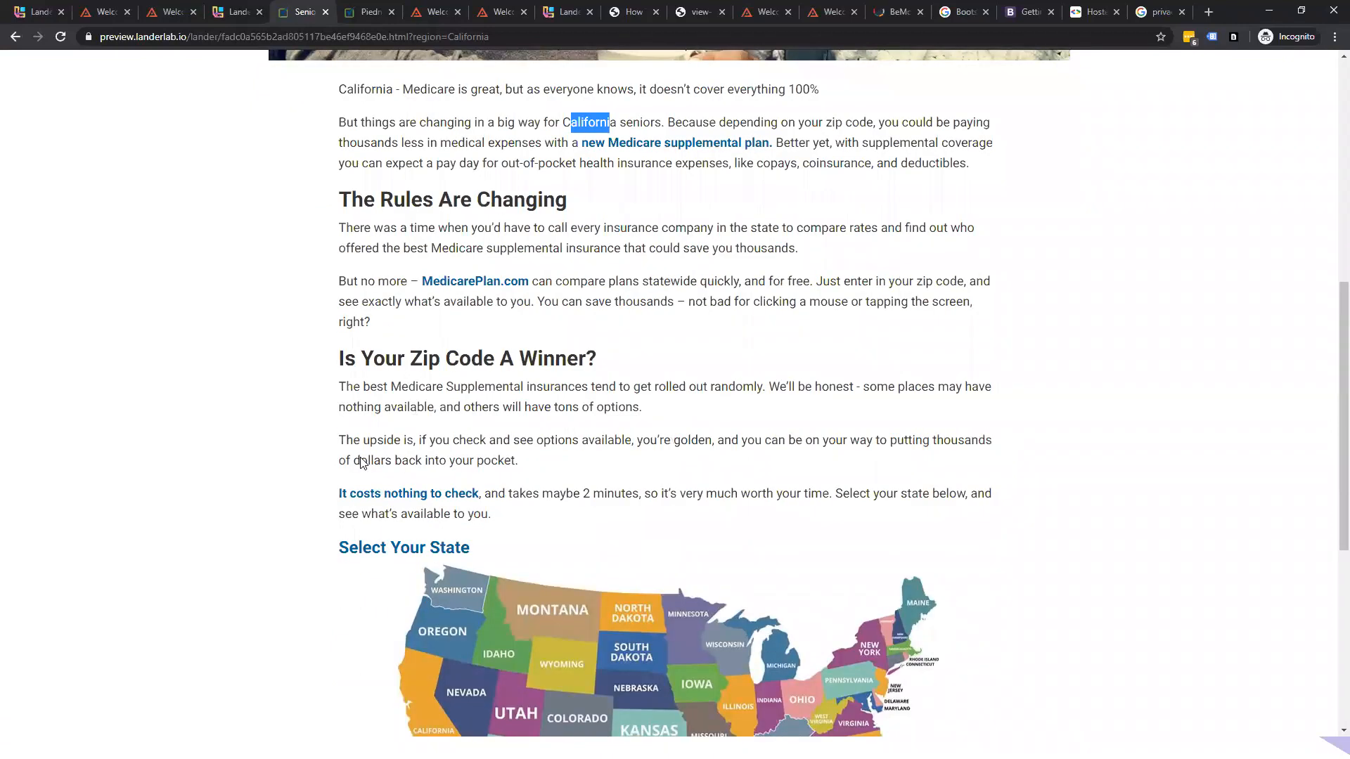
pyautogui.scroll(-1, 853, 471)
pyautogui.scroll(-5, 853, 471)
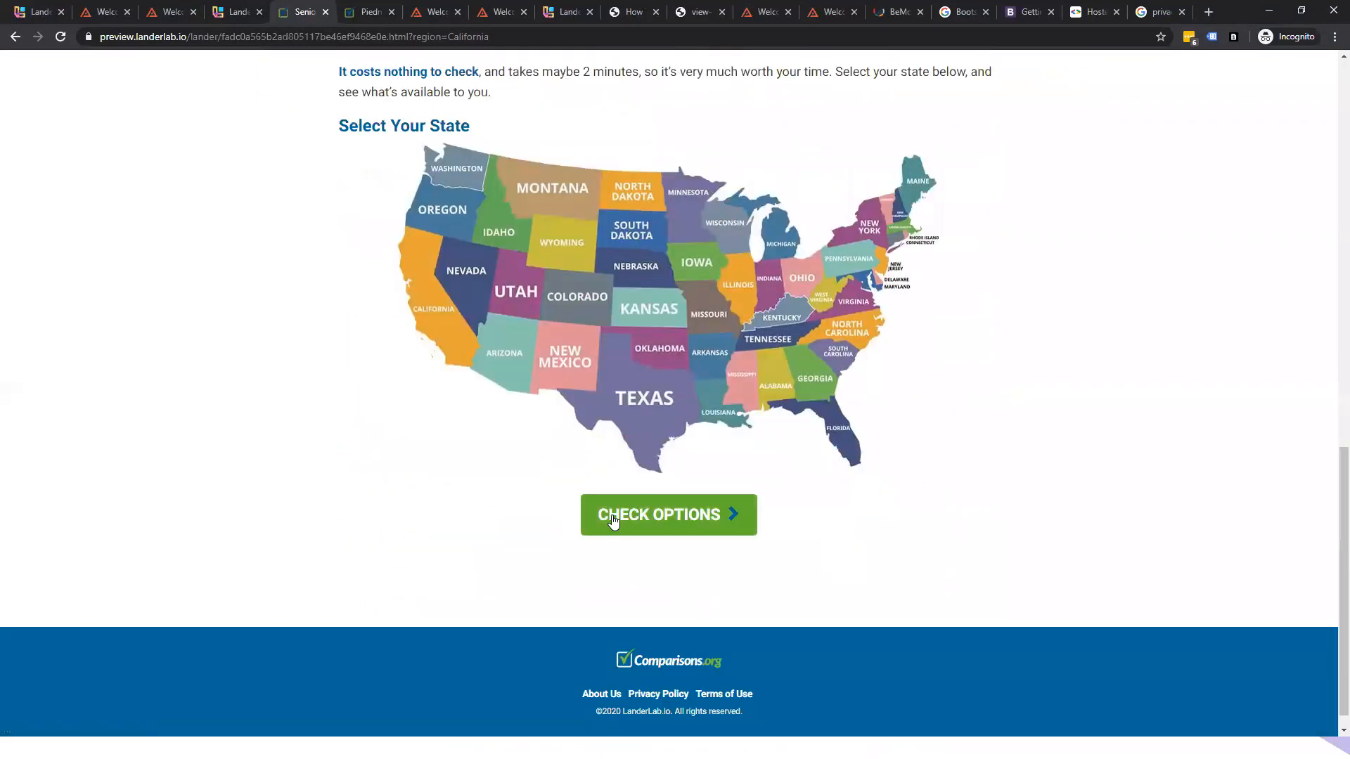
pyautogui.press('Home')
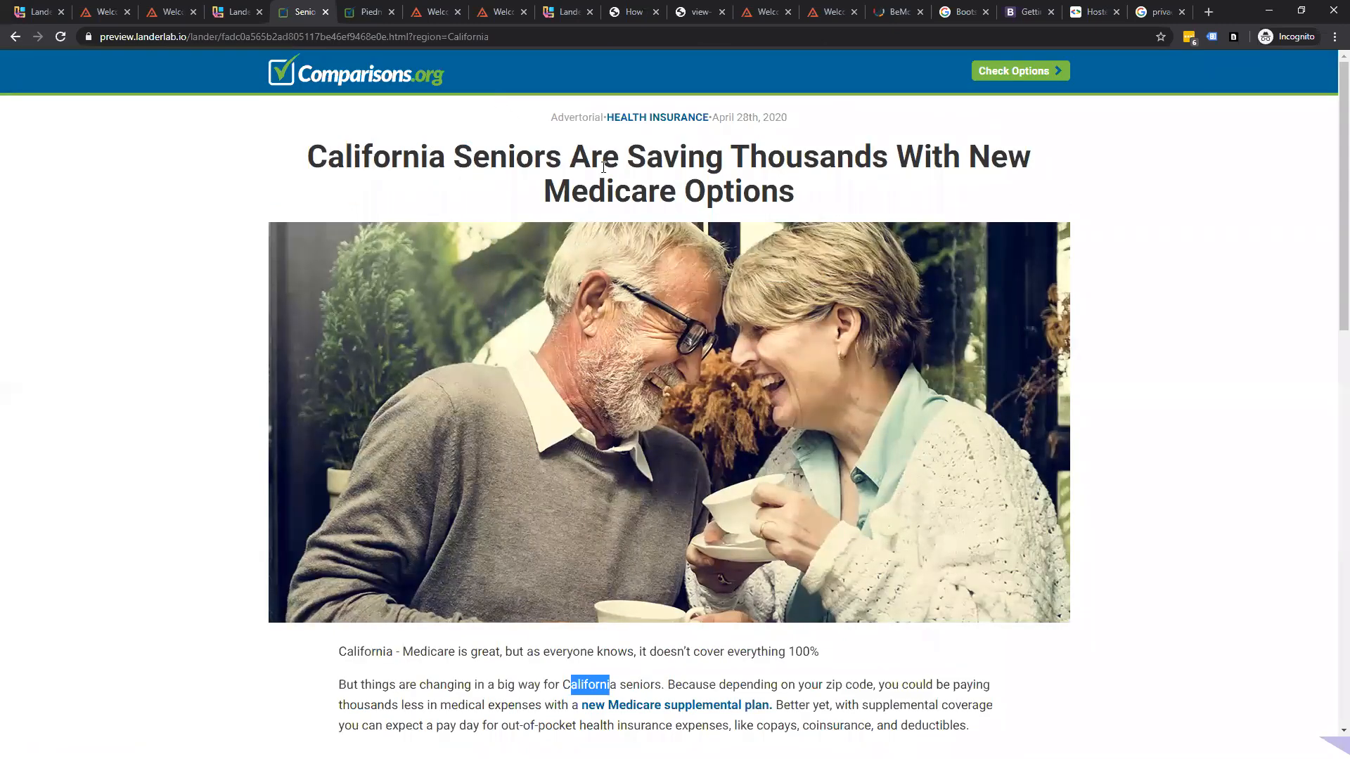
# - Inspect the preview in the developer tools and record its network requests on a fresh reload, dismissing the pops
pyautogui.click(294, 151)
pyautogui.rightClick(615, 150)
pyautogui.click(633, 345)
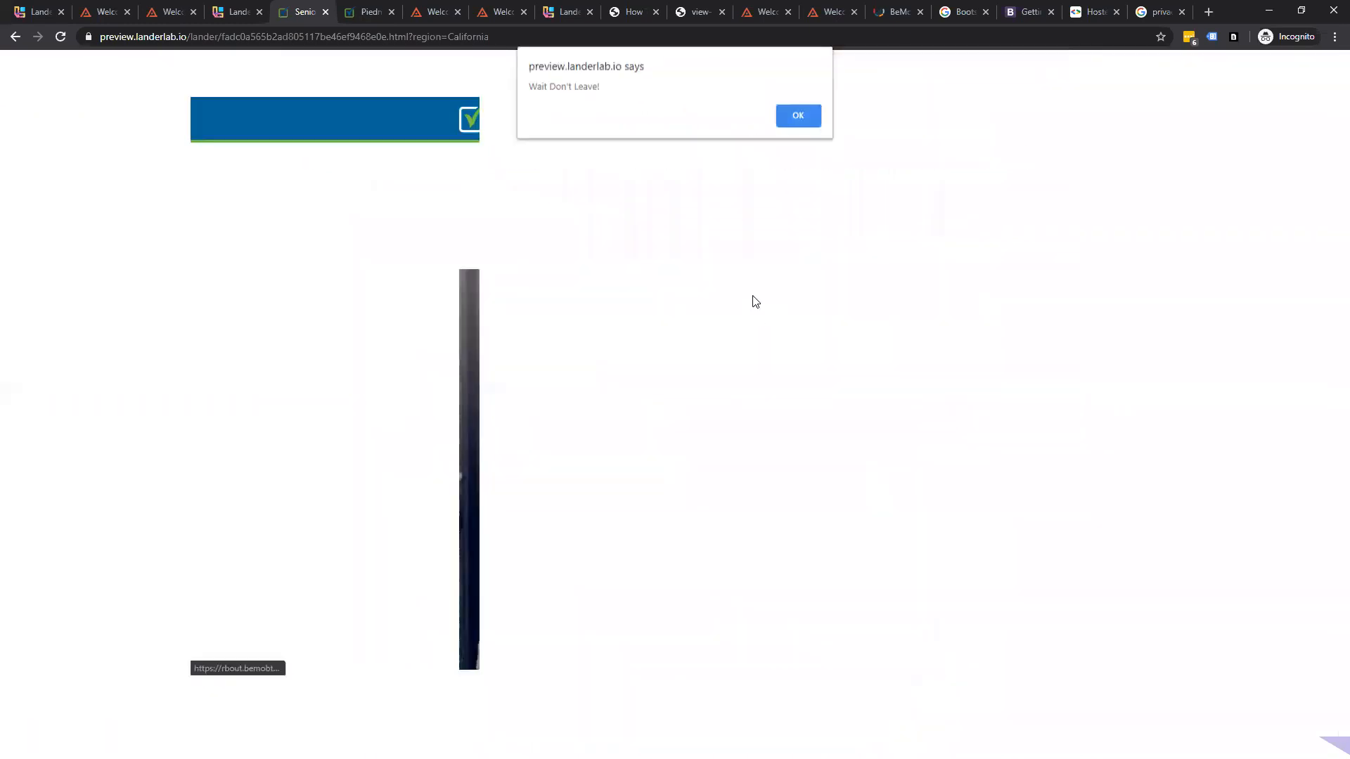
pyautogui.click(793, 112)
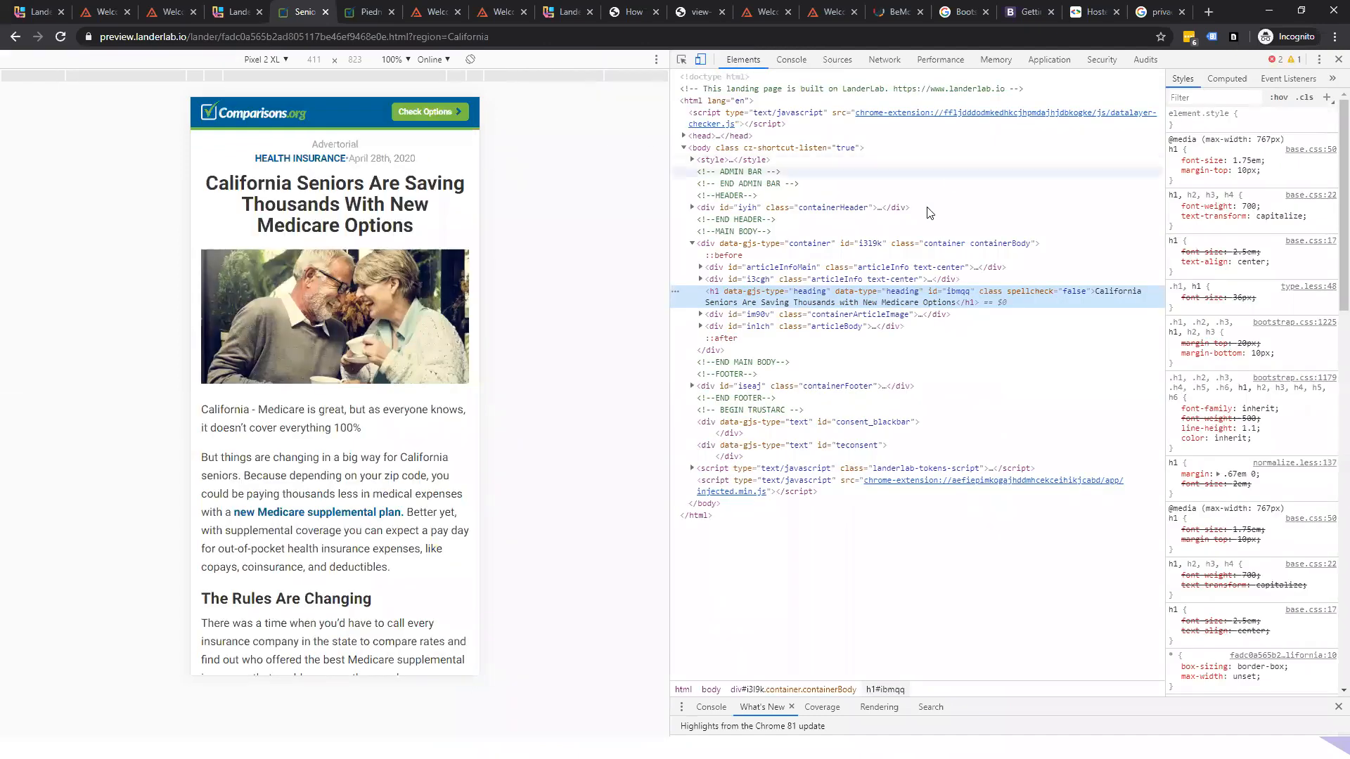
pyautogui.click(888, 63)
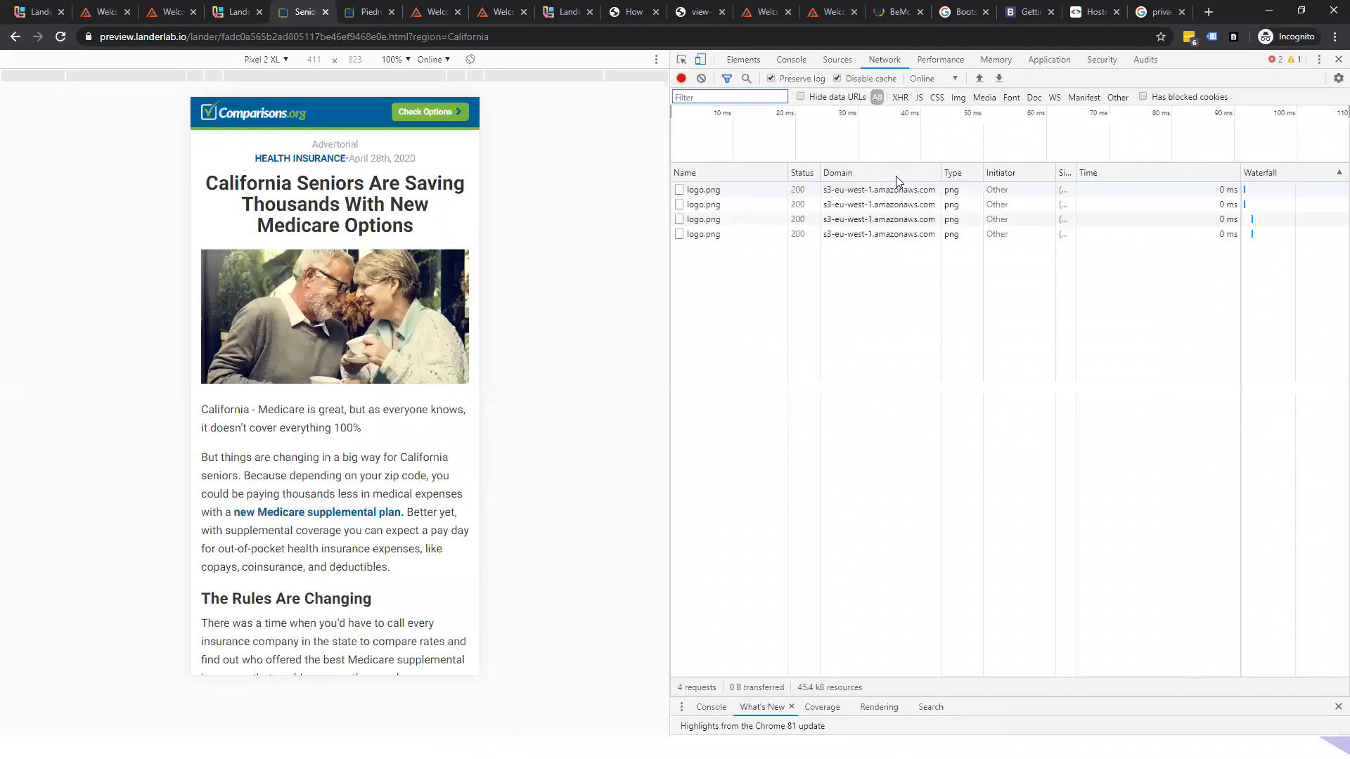
pyautogui.click(701, 78)
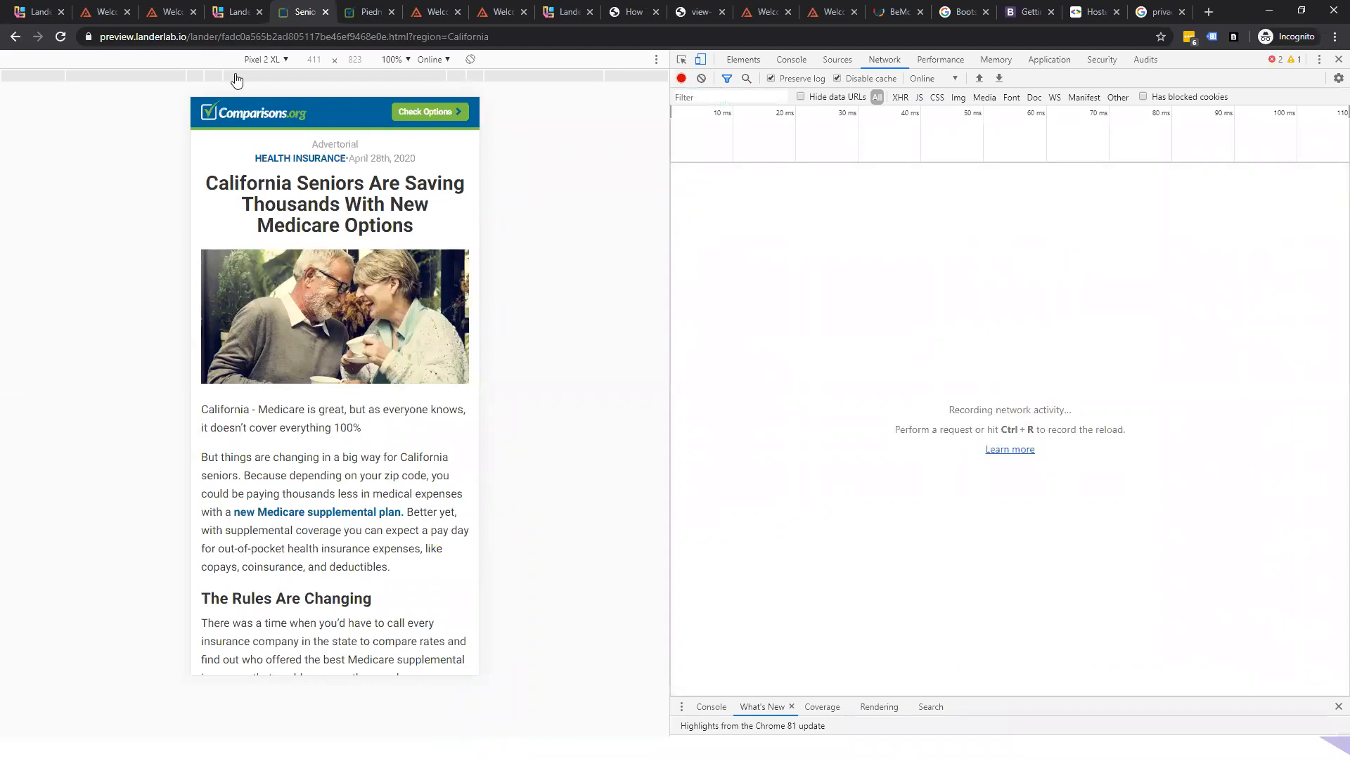
pyautogui.click(60, 36)
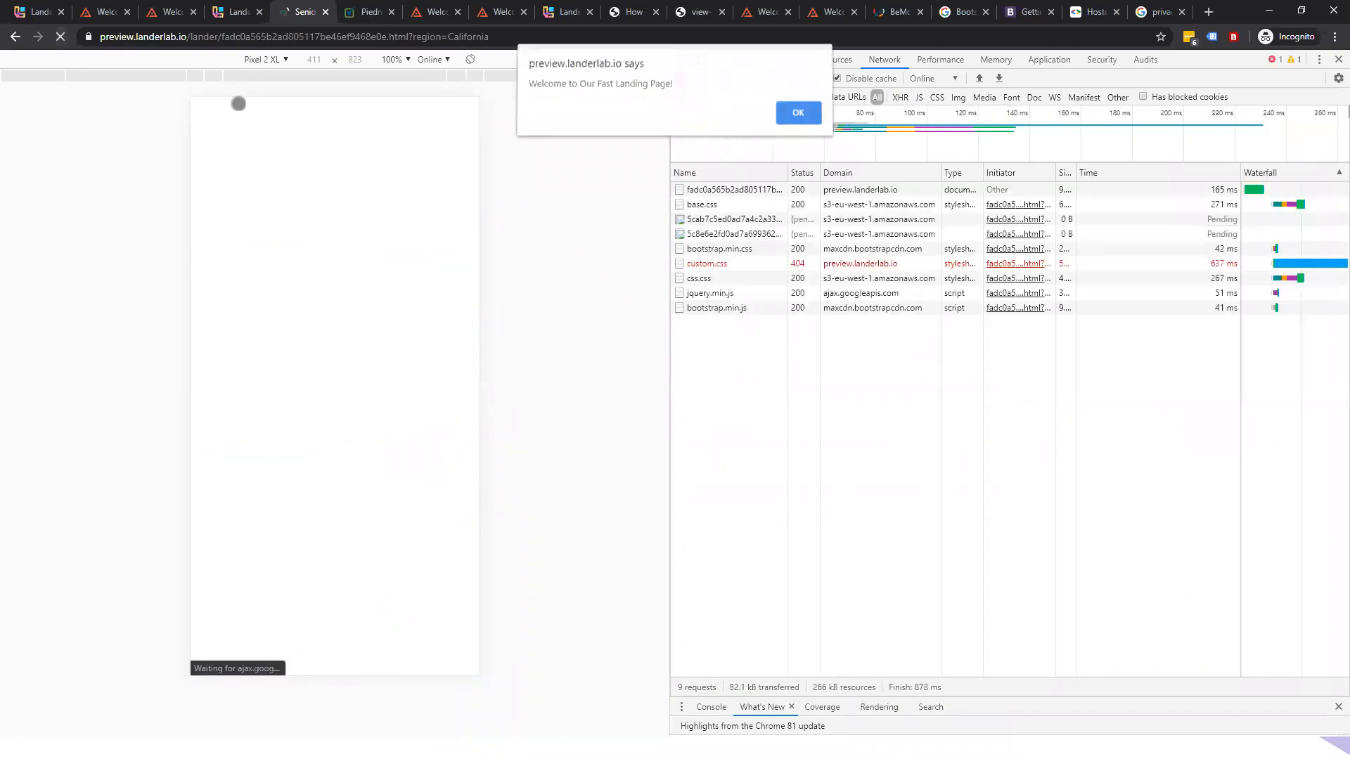
pyautogui.click(800, 115)
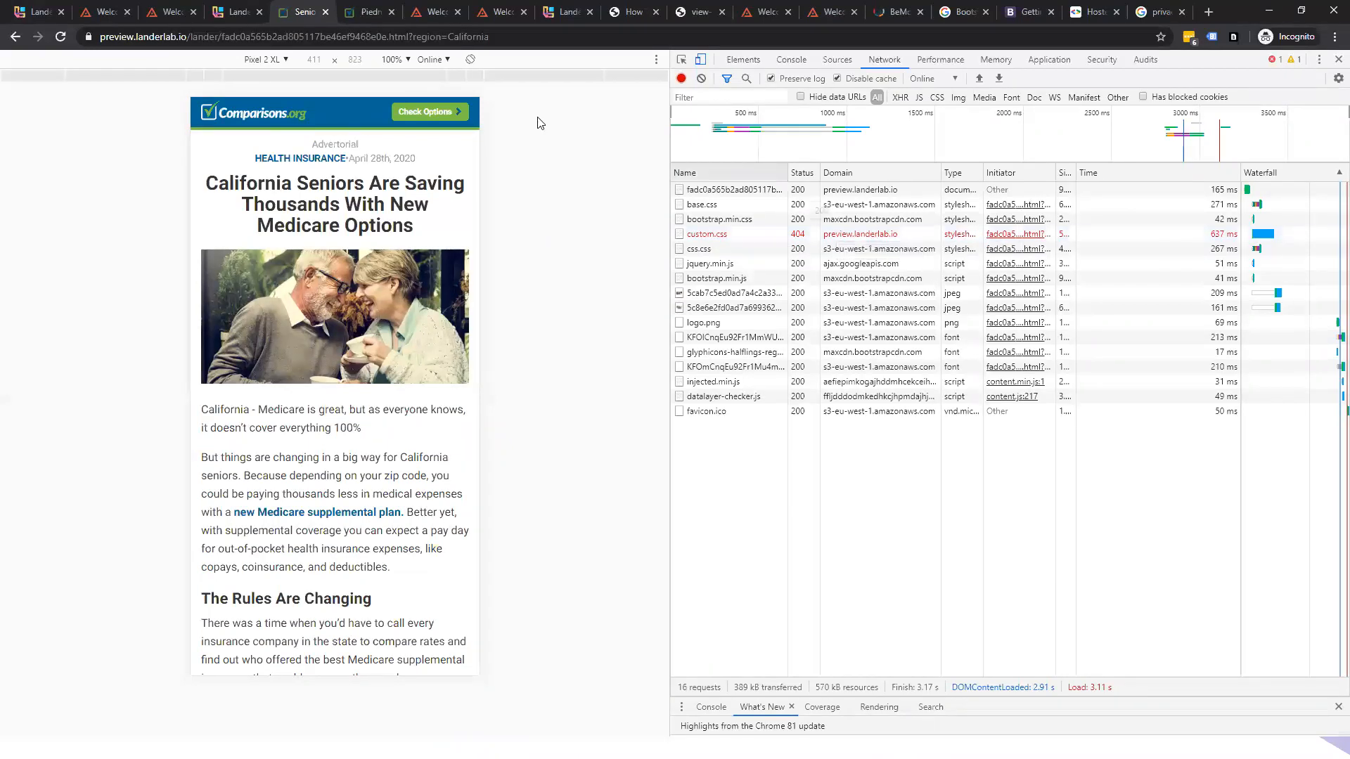
# - Return to the LanderLab editor, find the custom.css stylesheet link in the page's HTML code and delete it
pyautogui.click(232, 16)
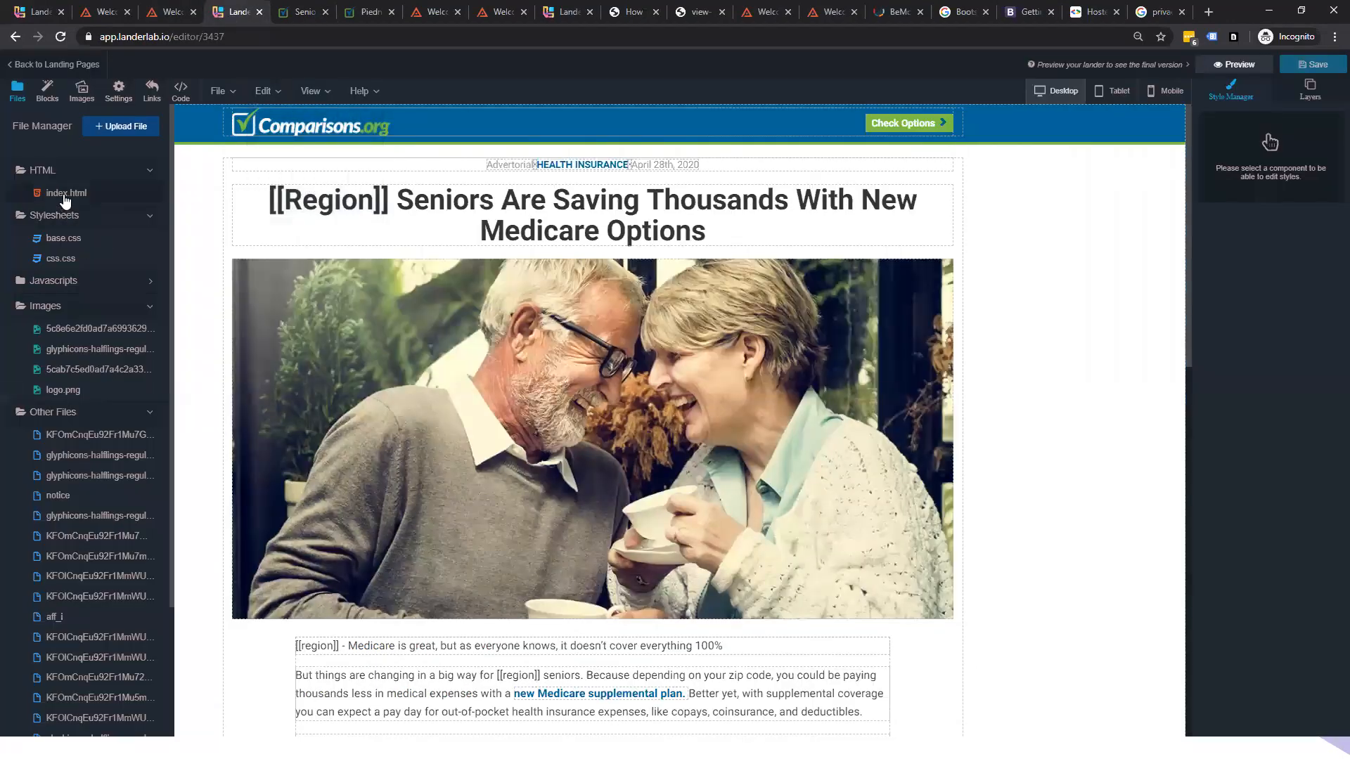
pyautogui.click(180, 91)
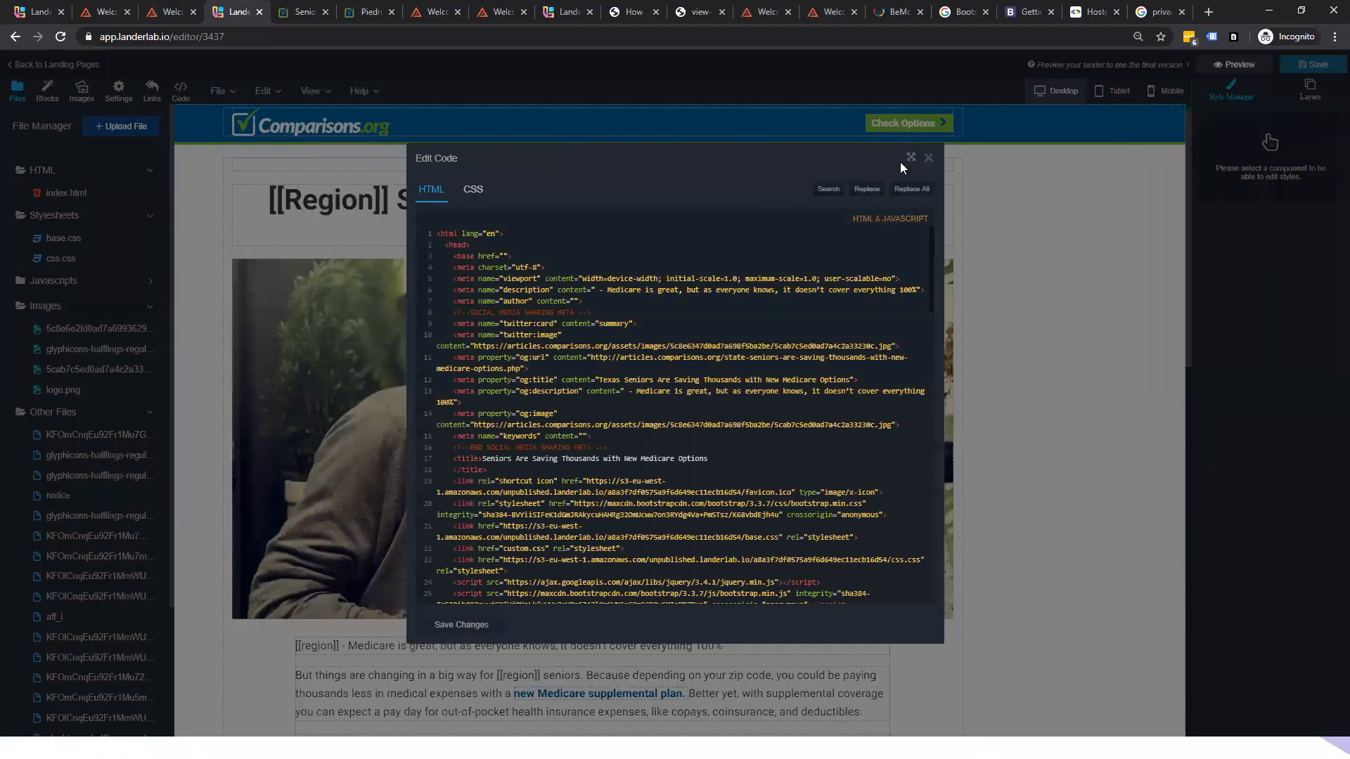
pyautogui.click(907, 159)
pyautogui.hotkey('ctrl', 'f')
pyautogui.write('custom.css')
pyautogui.press('Return')
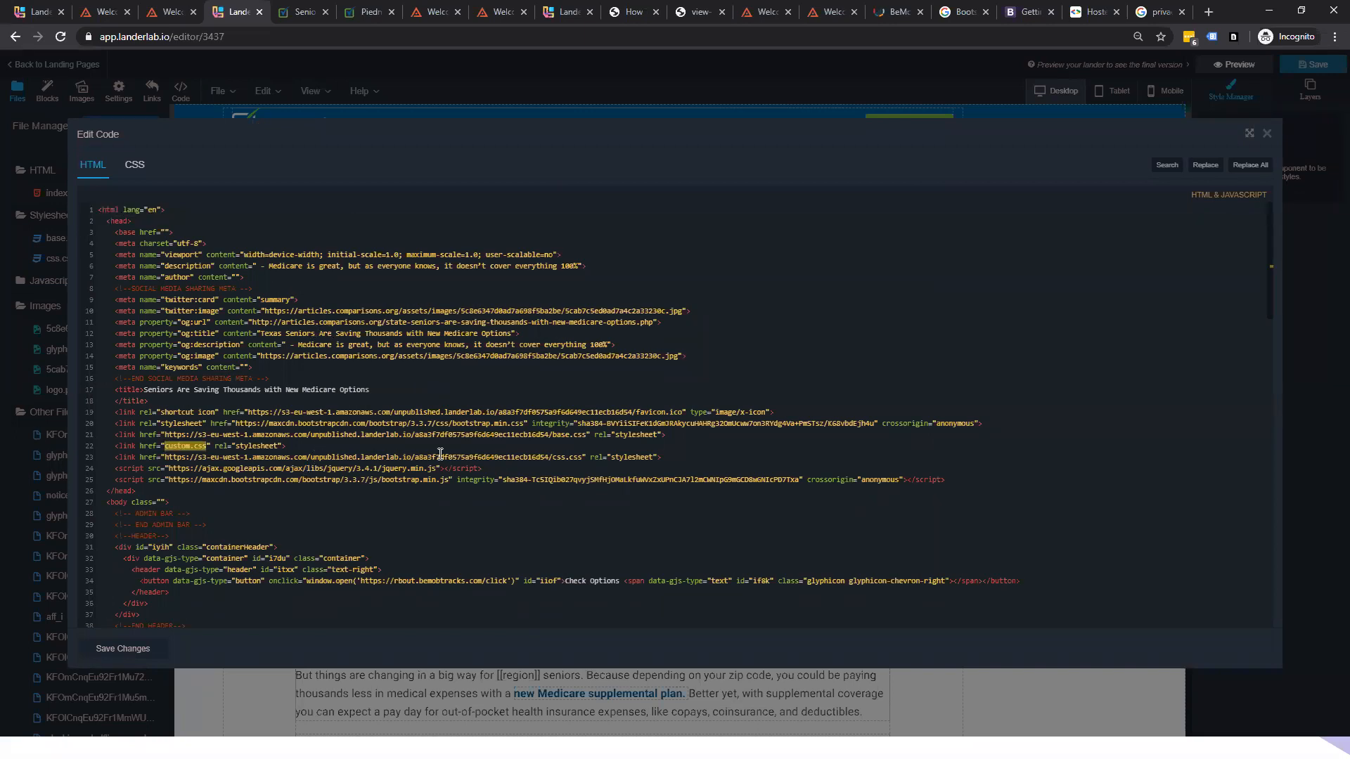
pyautogui.click(300, 447)
pyautogui.hotkey('shift', 'Home')
pyautogui.press('BackSpace')
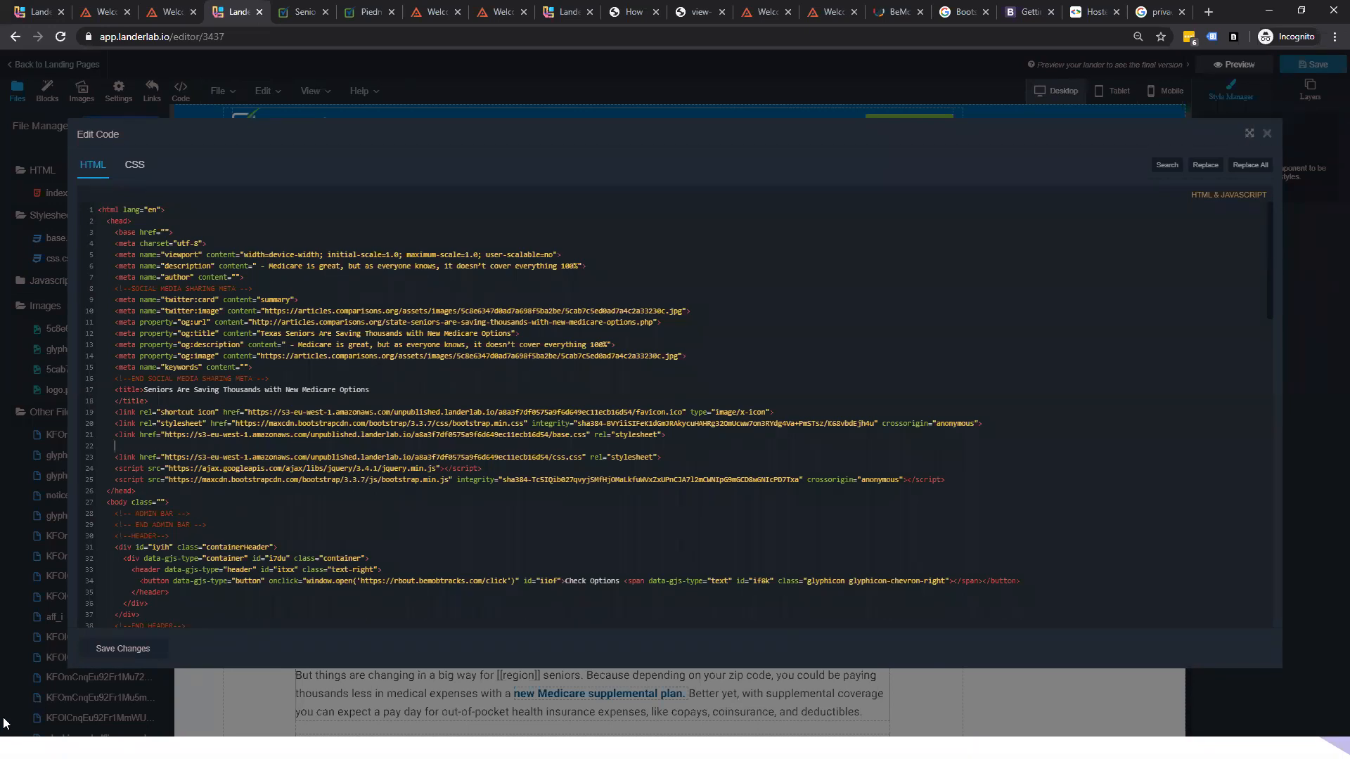
# - Save the HTML code changes and the landing page, open its preview and dismiss the entry pop
pyautogui.click(120, 648)
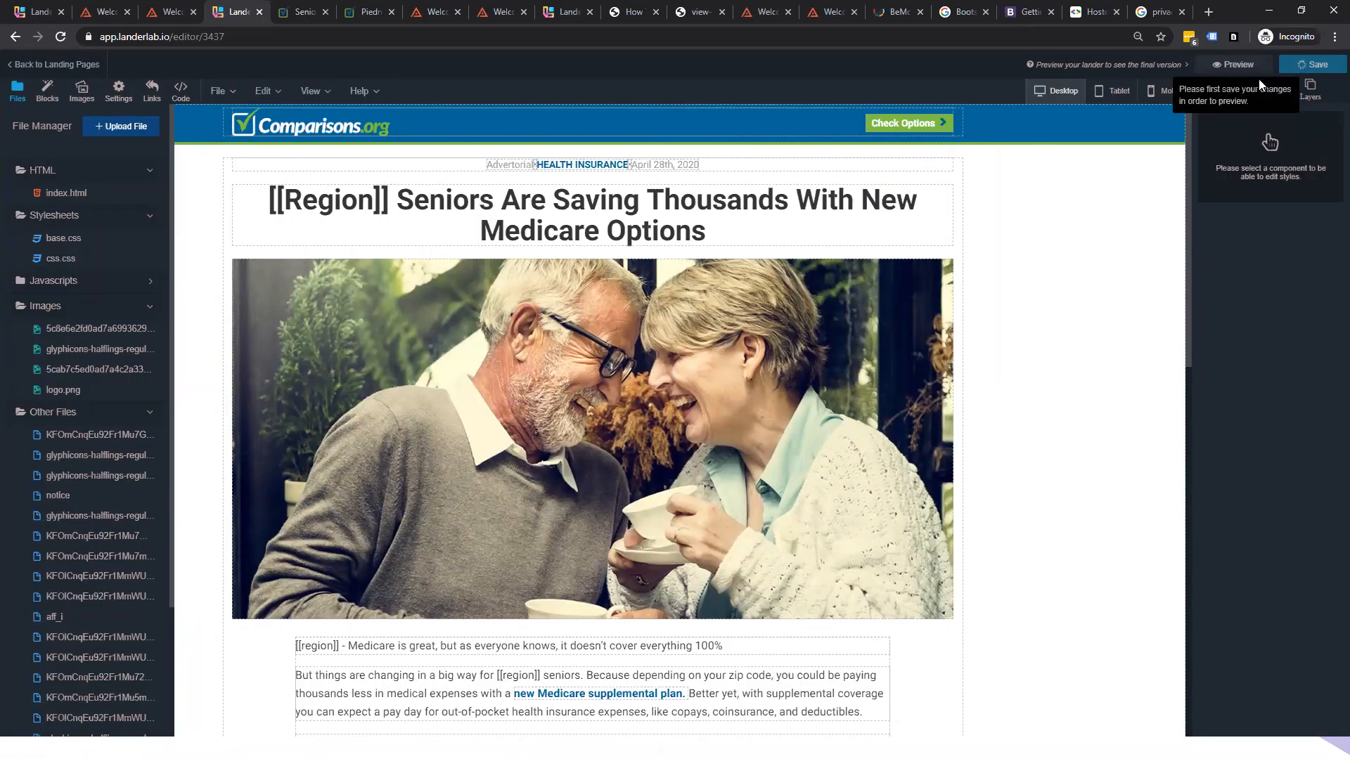
pyautogui.click(1232, 64)
pyautogui.click(302, 12)
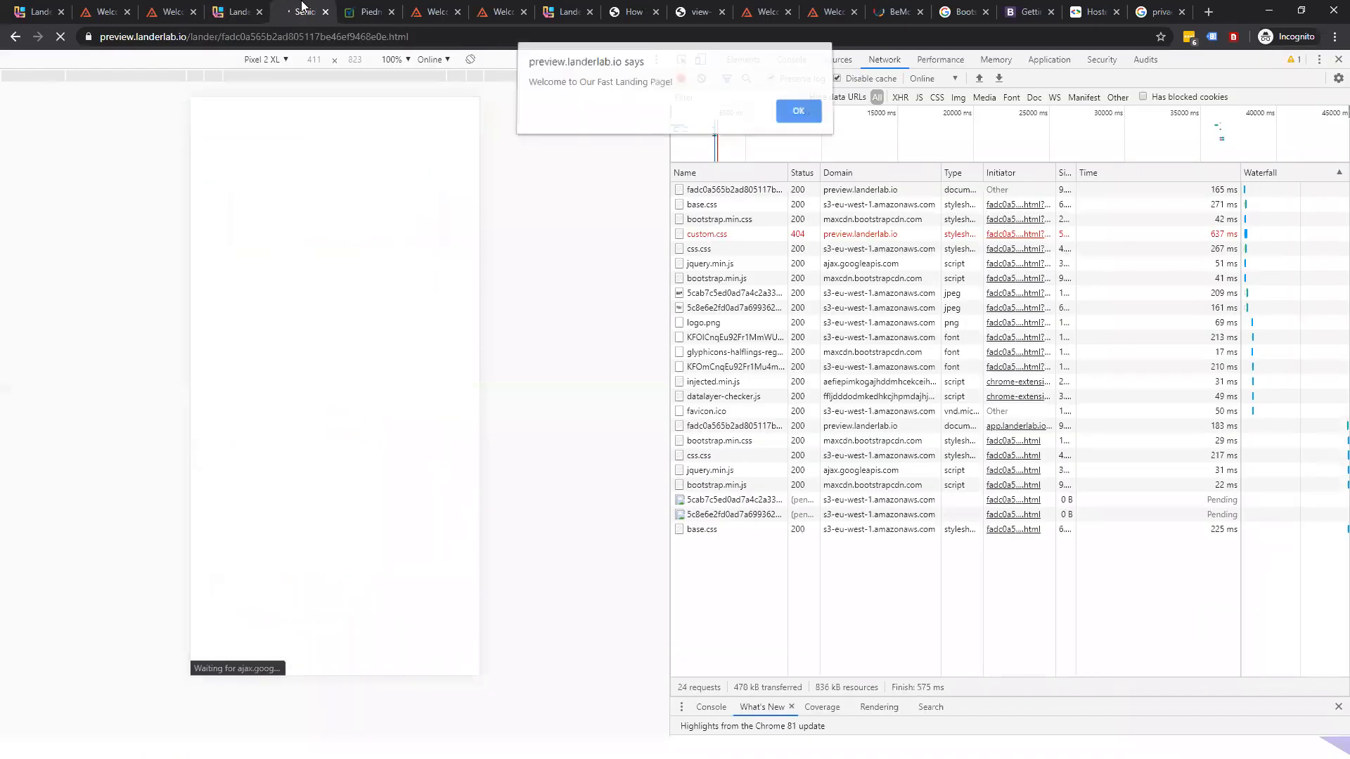
pyautogui.click(812, 116)
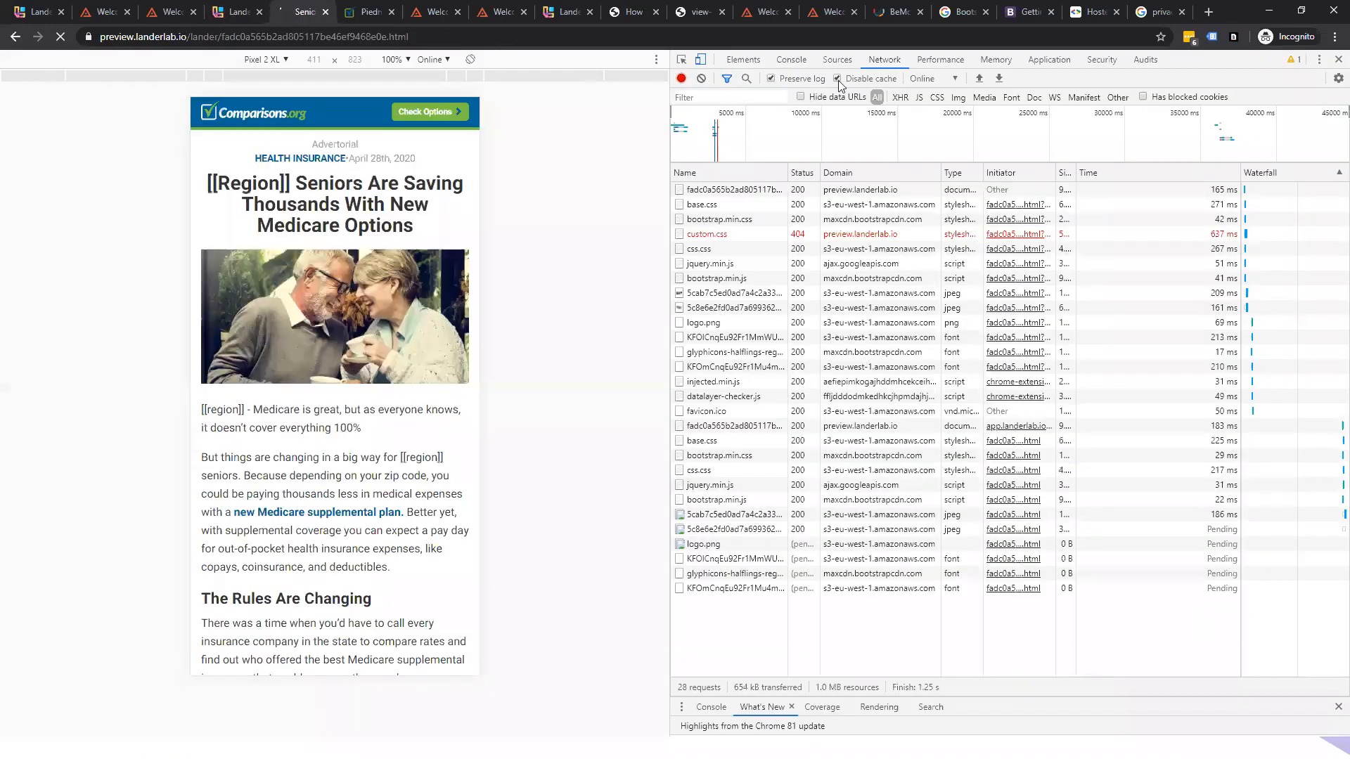
# - Clear the recorded network requests and record a fresh reload of the preview, dismissing the entry pop
pyautogui.click(700, 78)
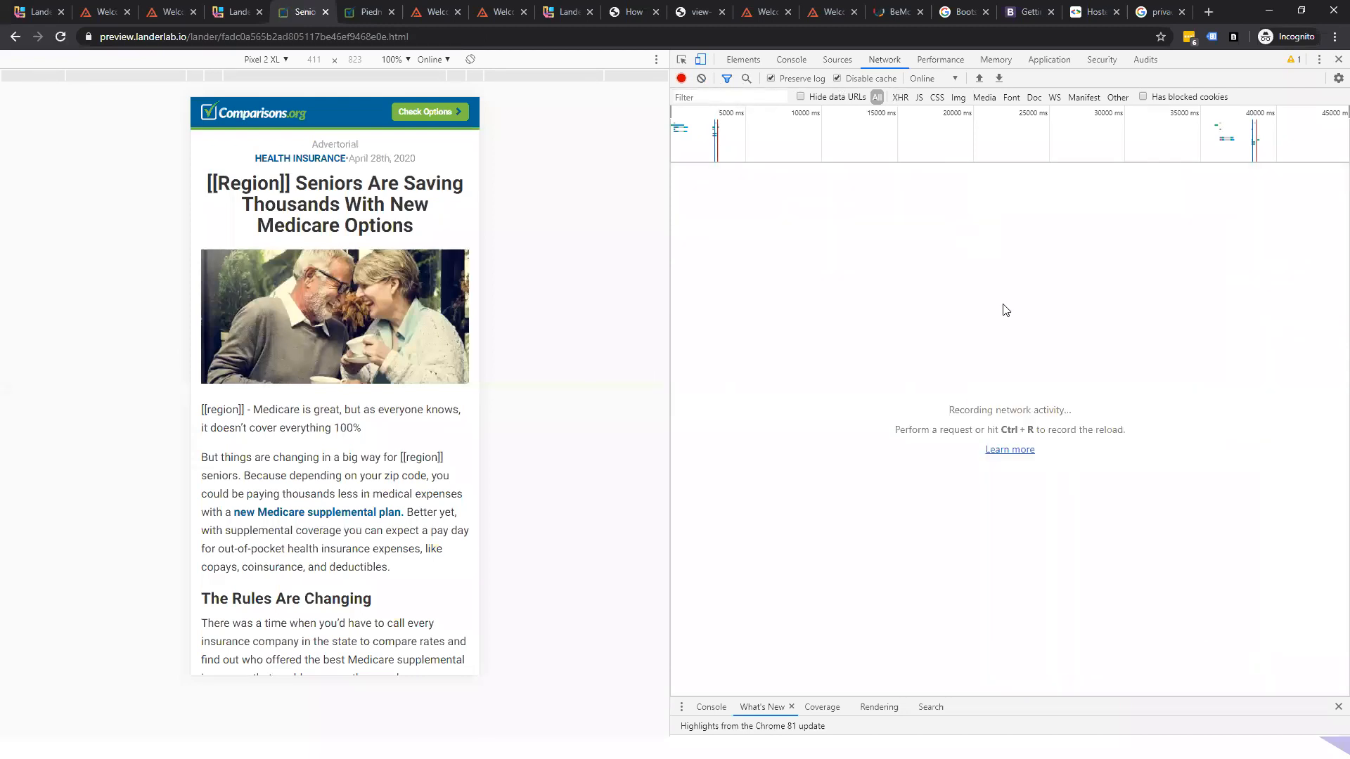
pyautogui.click(60, 37)
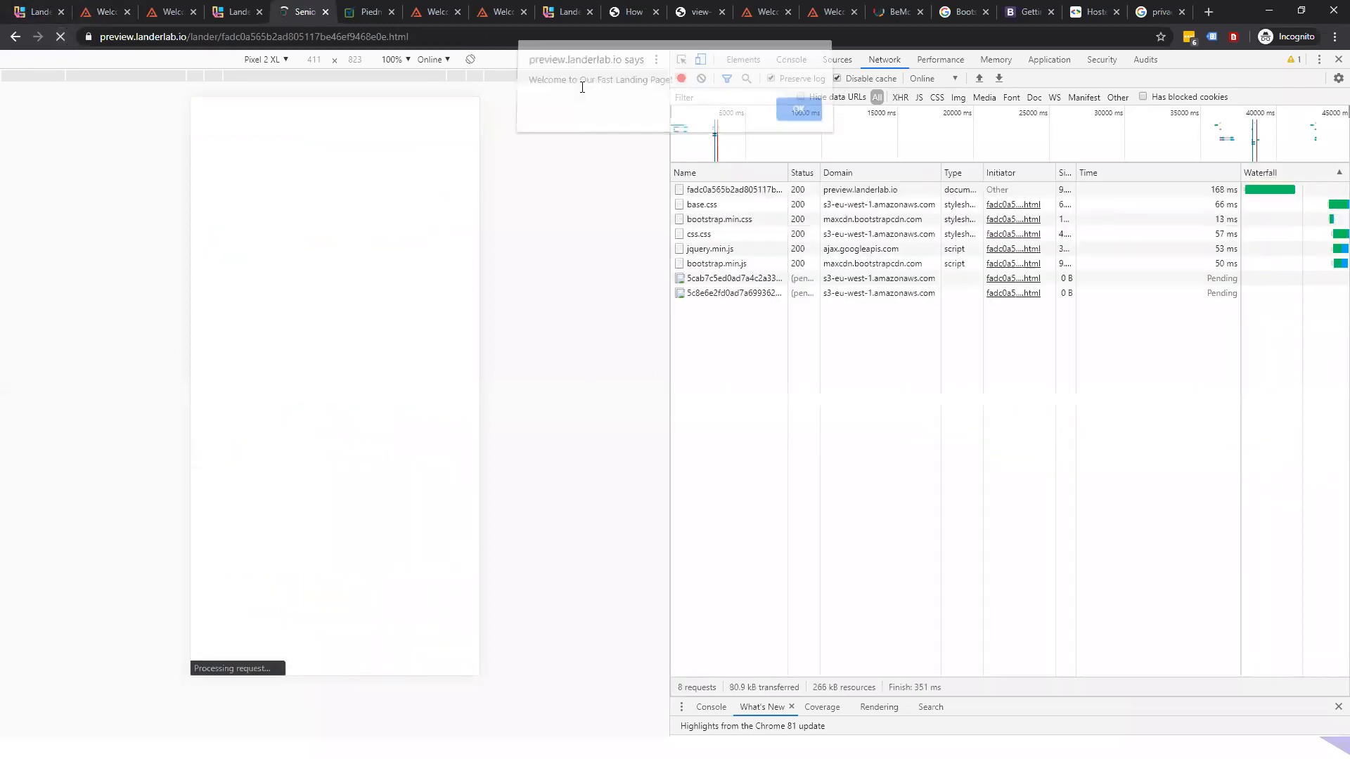
pyautogui.click(804, 112)
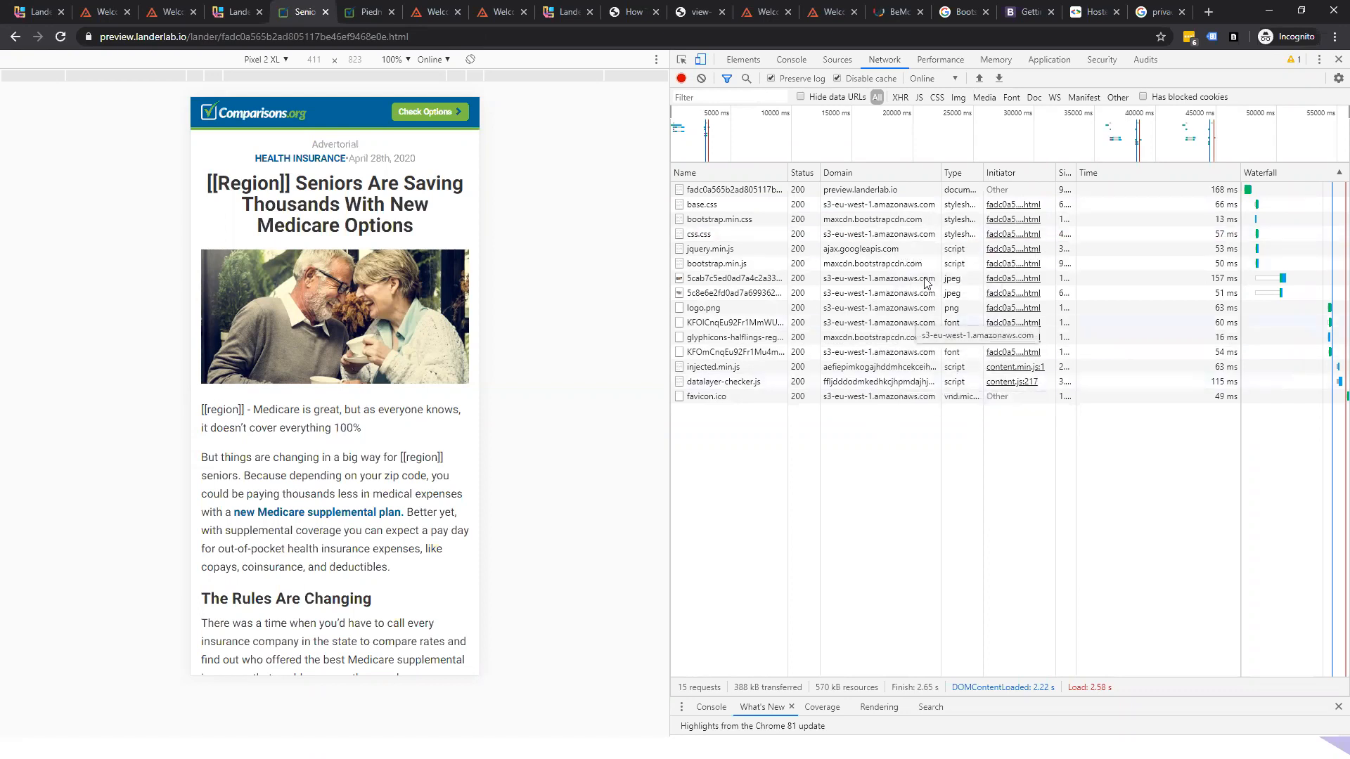
# - Widen the Domain column and examine the sources of the injected.min.js, bootstrap.min.js, jquery.min.js and bootstrap.min.css requests
pyautogui.moveTo(940, 172); pyautogui.dragTo(1025, 173)
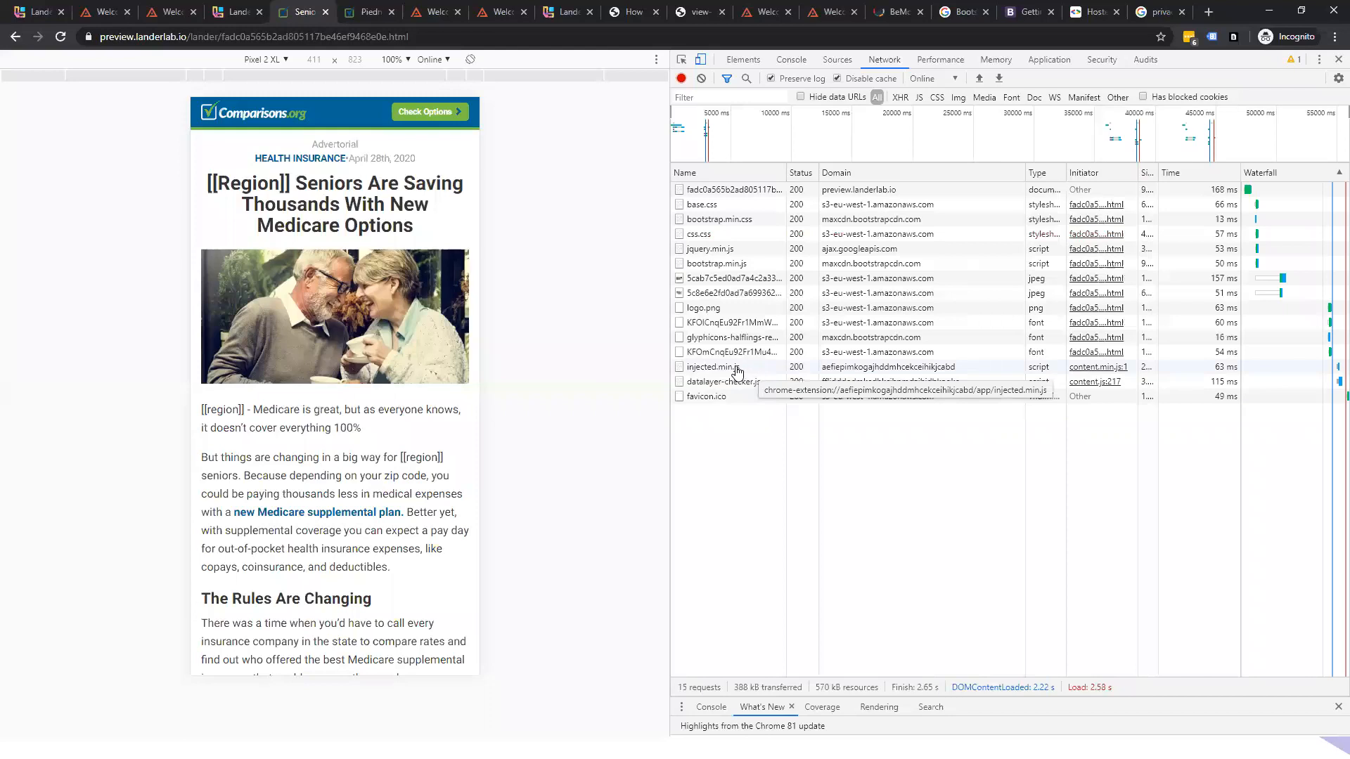
pyautogui.click(904, 367)
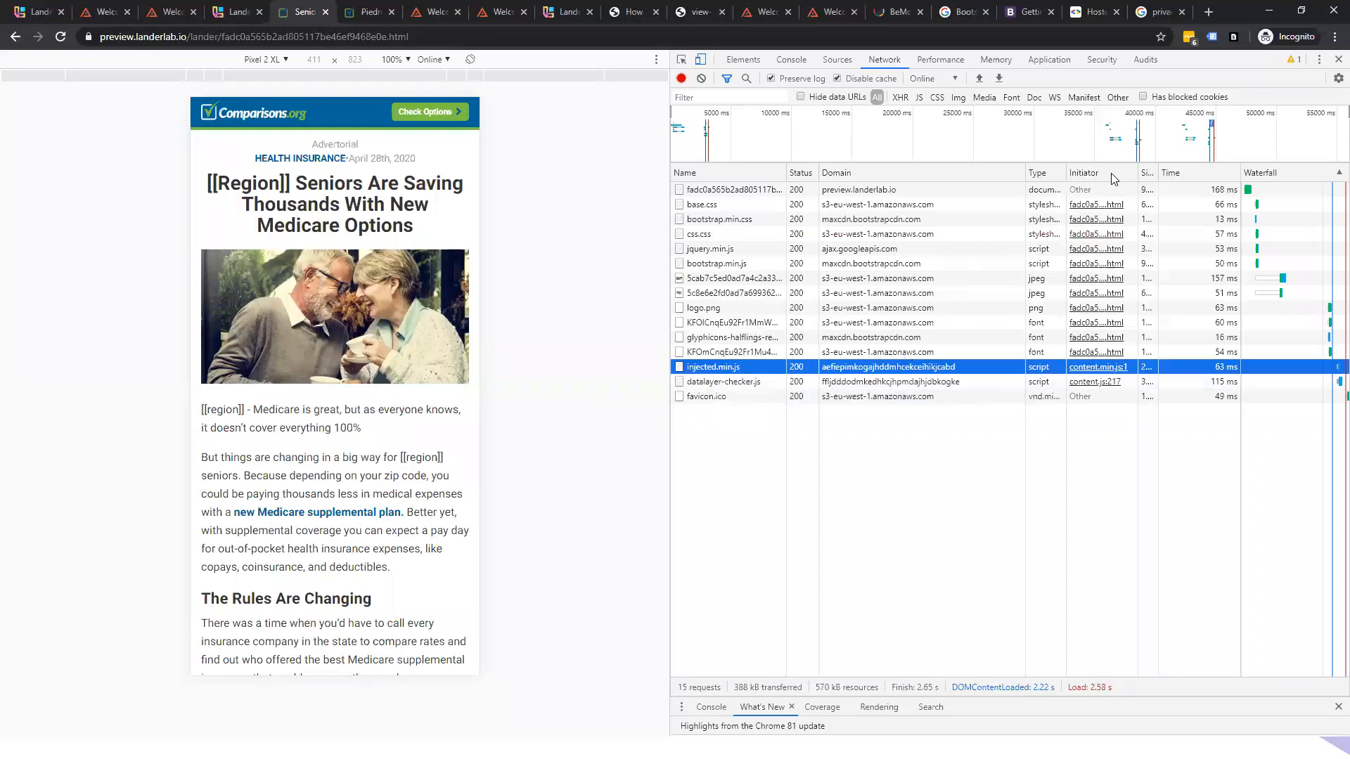
pyautogui.moveTo(1094, 34)
pyautogui.mouseDown()
pyautogui.moveTo(1001, 33)
pyautogui.moveTo(1131, 27)
pyautogui.moveTo(1106, 22)
pyautogui.mouseUp()
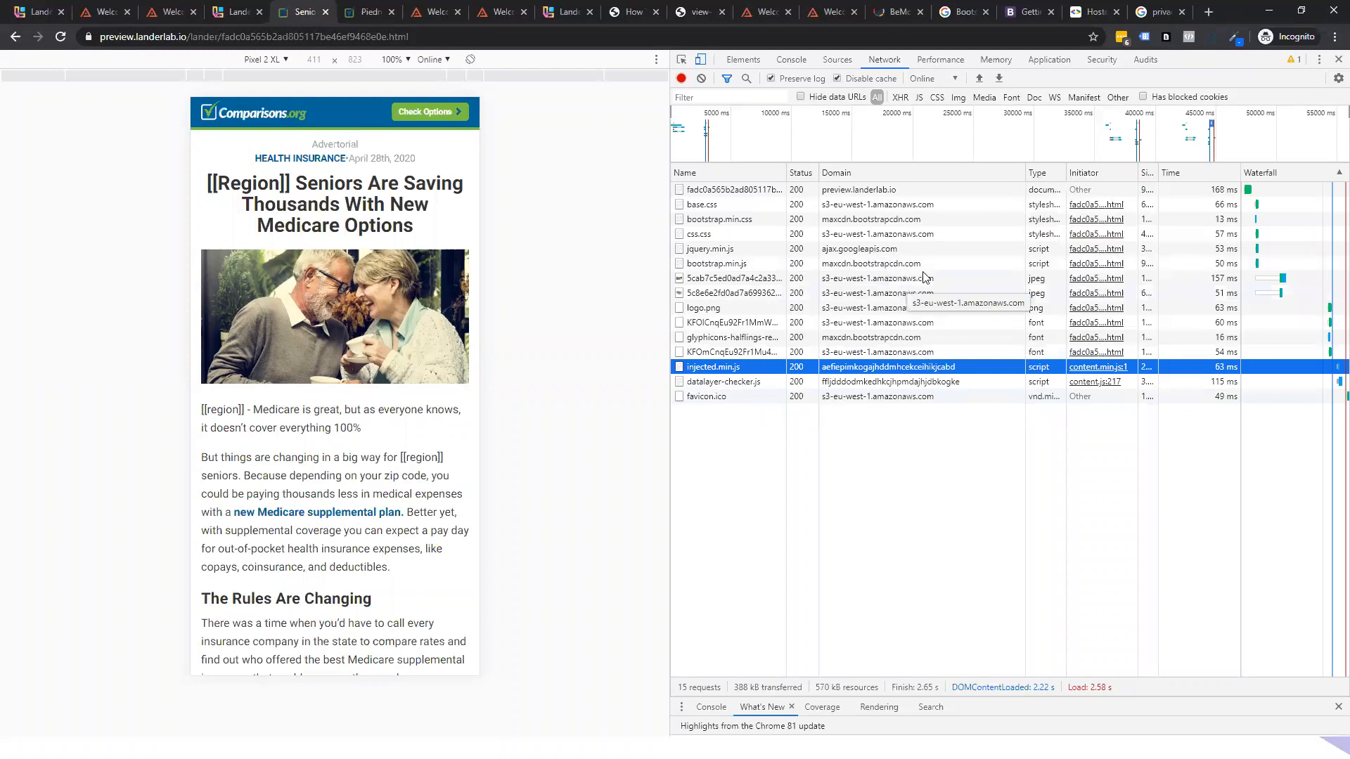
pyautogui.click(960, 268)
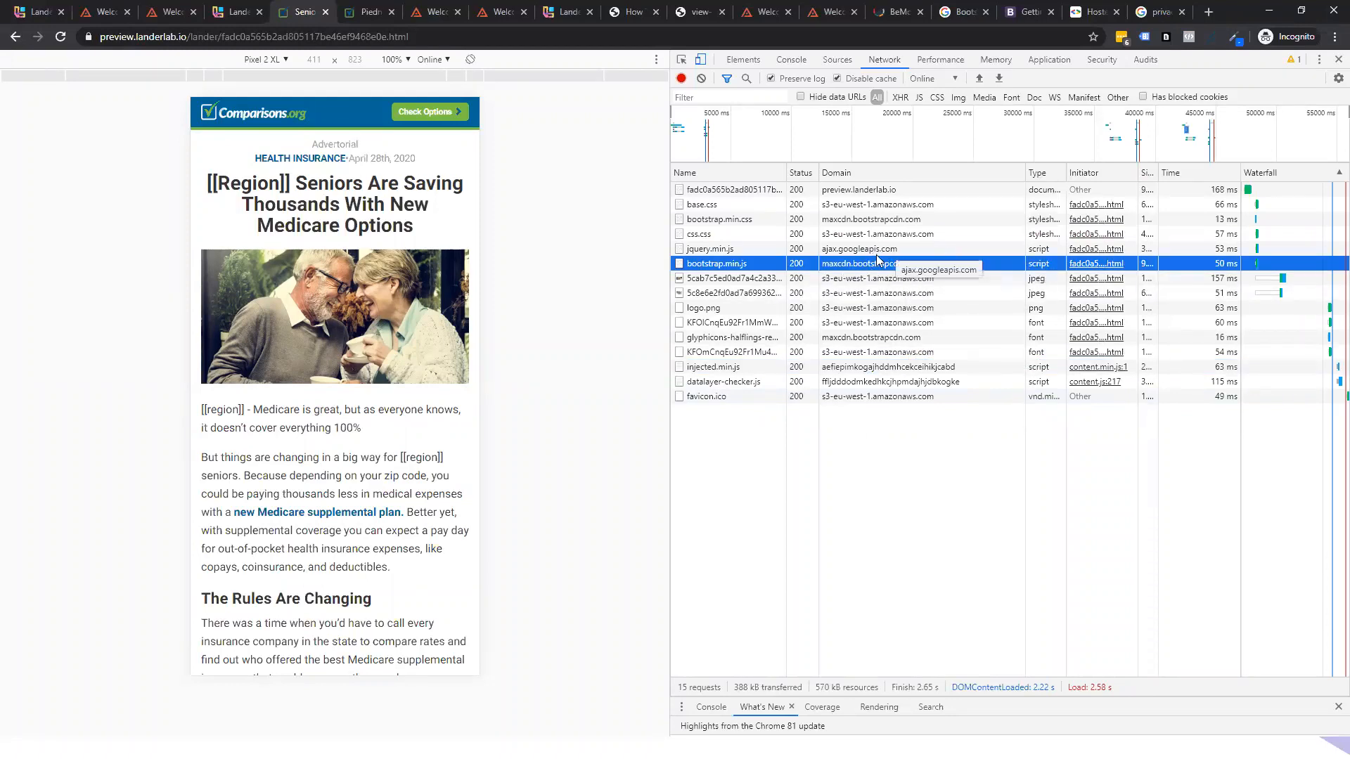
pyautogui.click(764, 250)
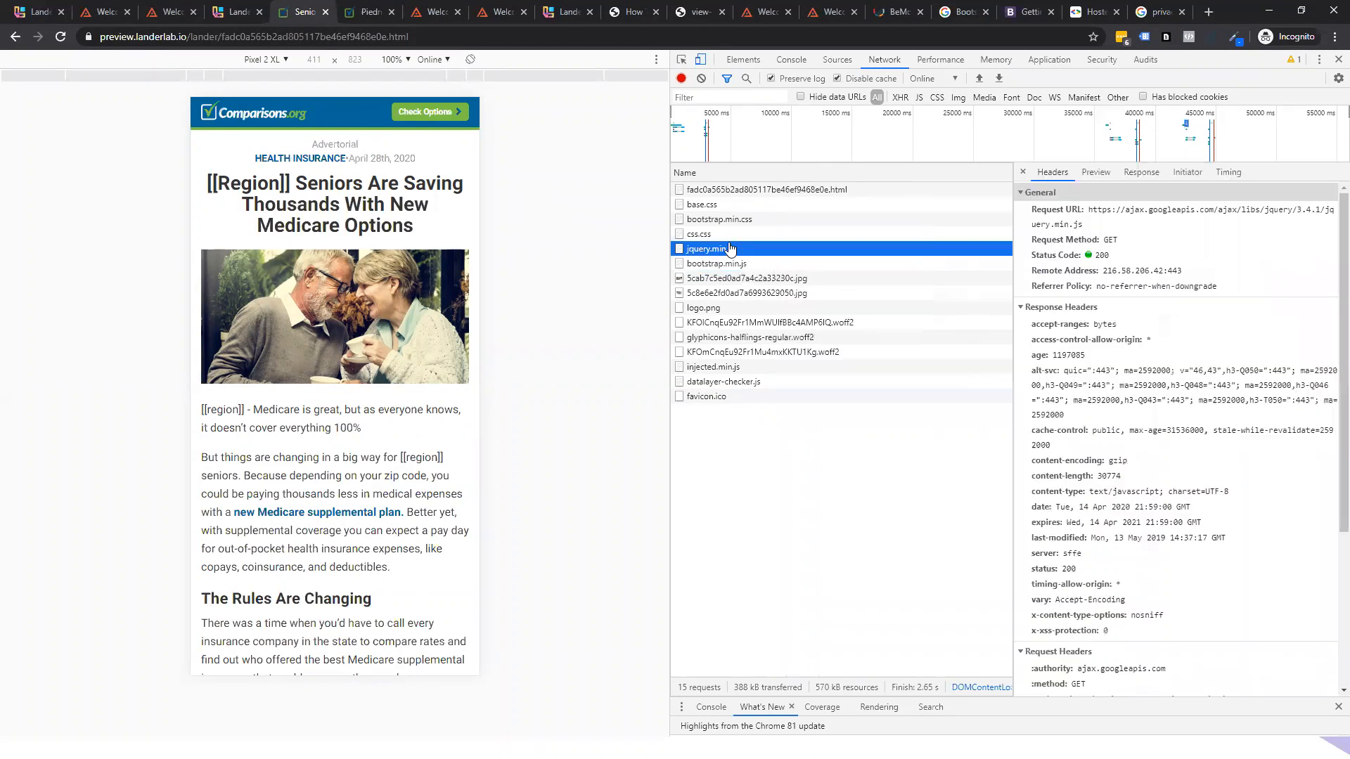
pyautogui.click(753, 220)
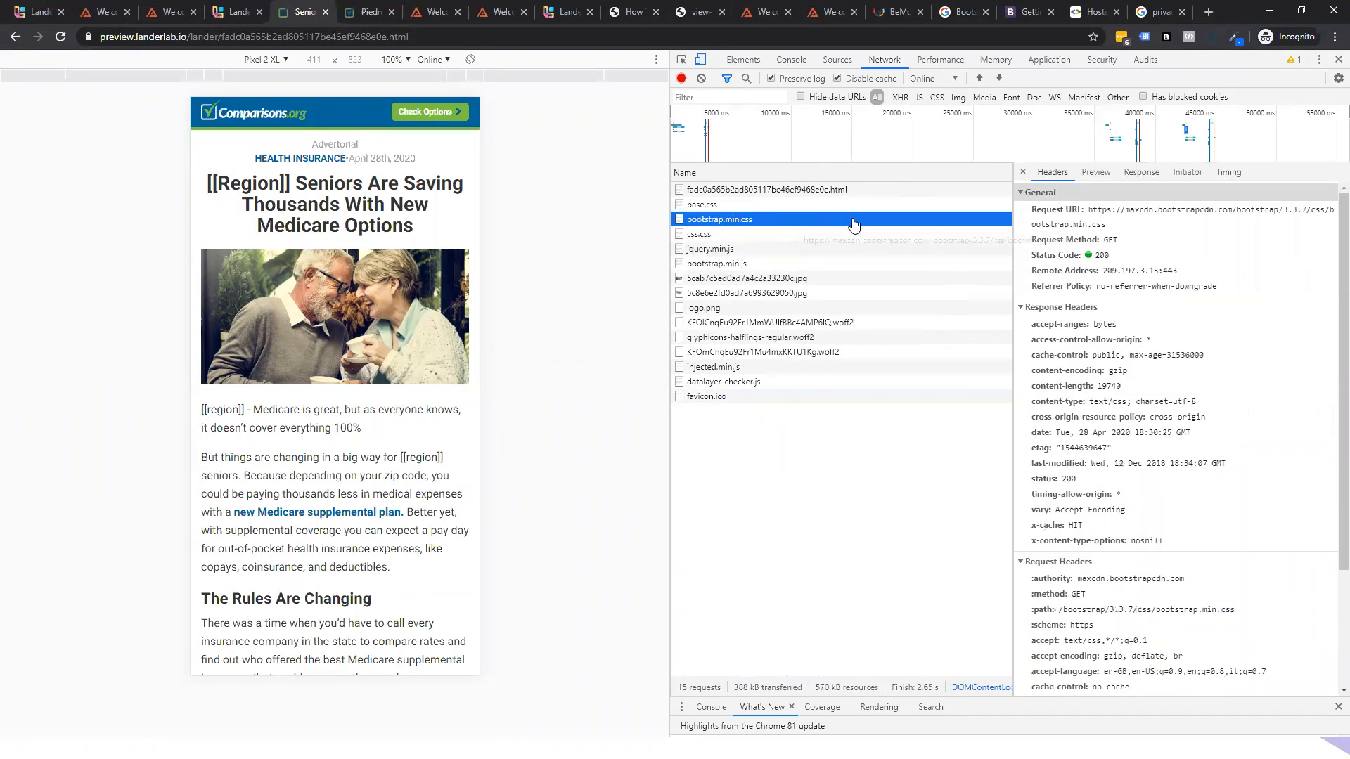
pyautogui.click(1023, 172)
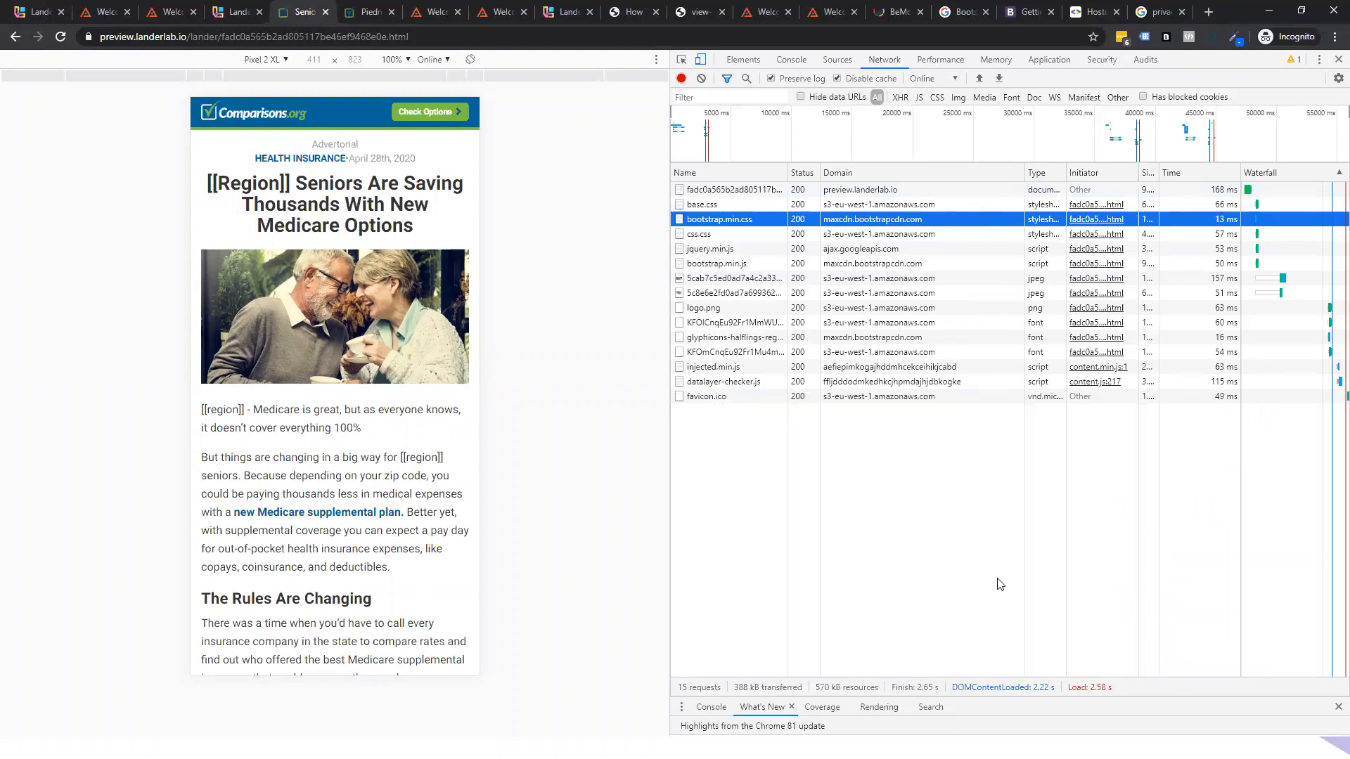
# - Close the preview and return from the LanderLab editor to the list of landing pages
pyautogui.click(326, 12)
pyautogui.hotkey('ctrl', 'shift', 'Tab')
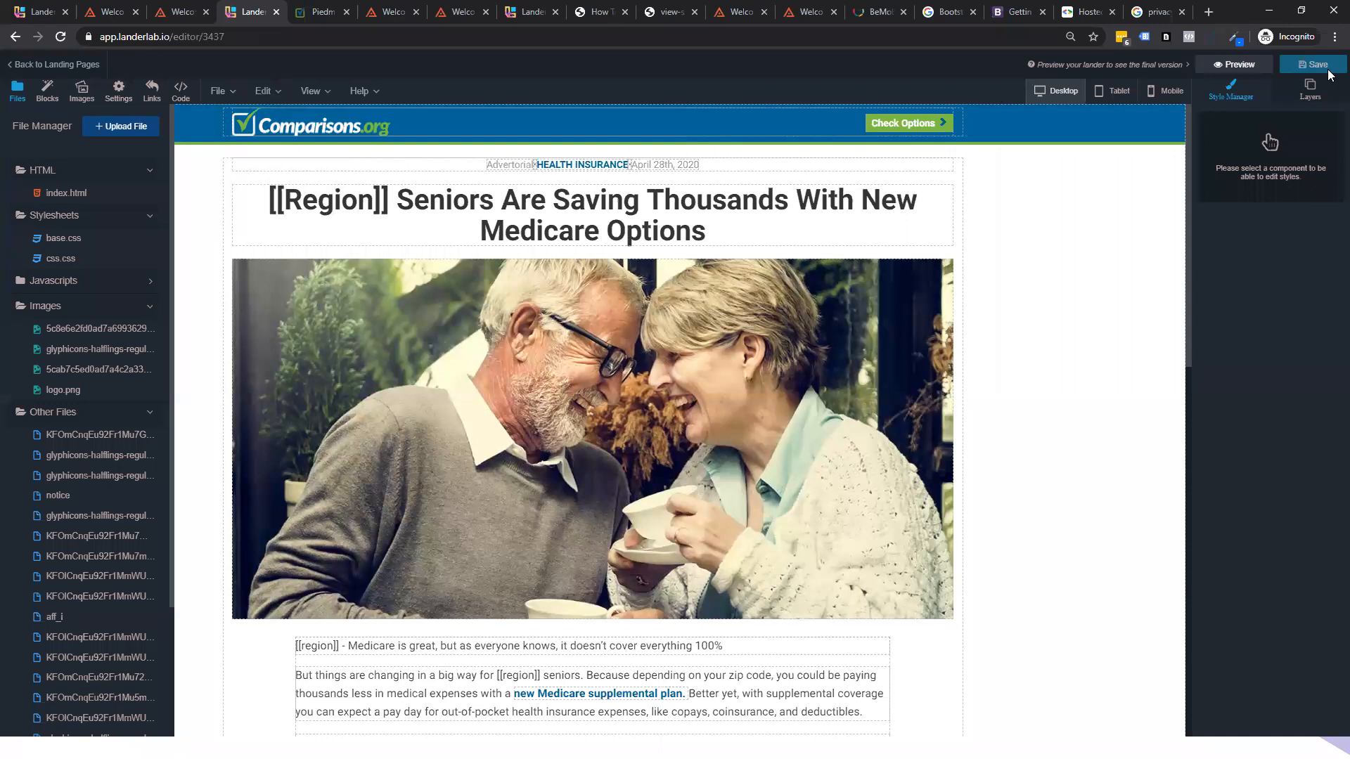
pyautogui.click(52, 65)
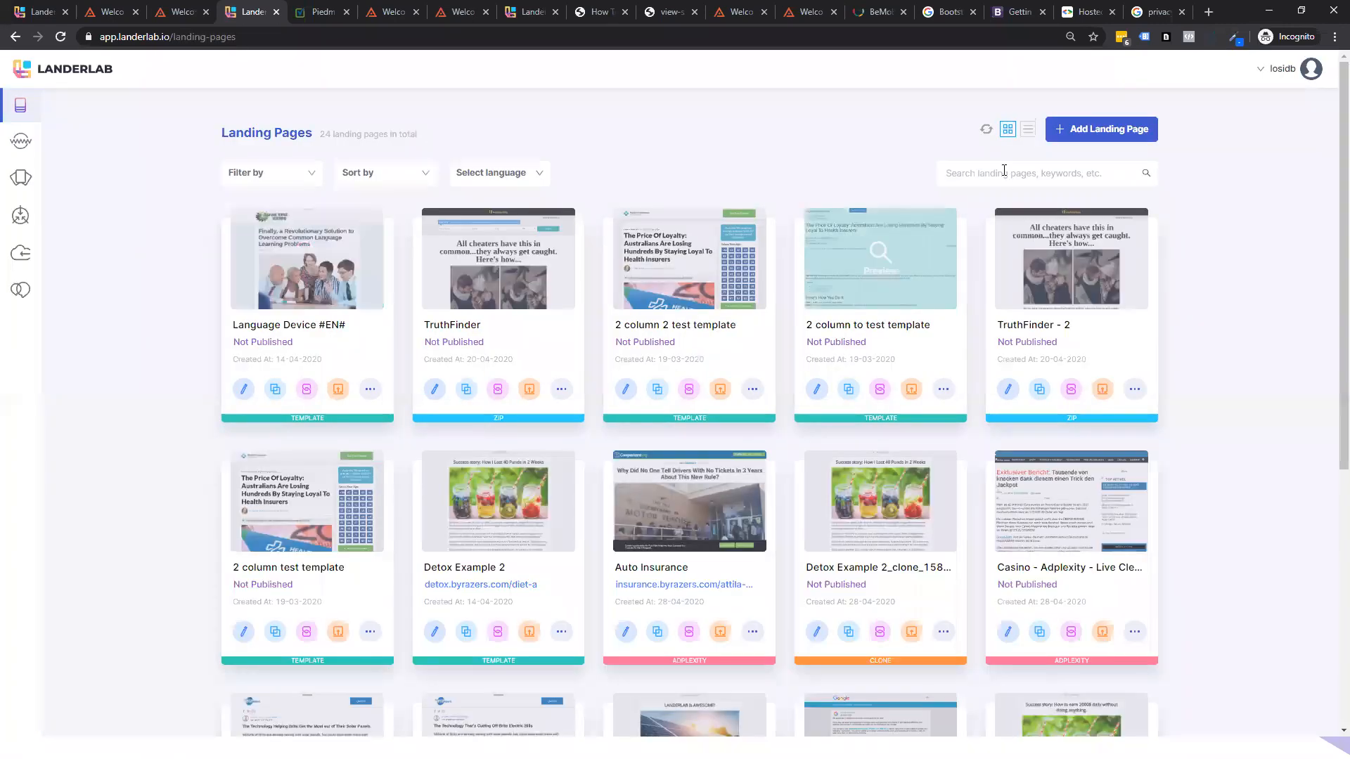
# - Search the landing pages for "insurance", find Life Insurance - Cleanup and check its edit settings without changing them
pyautogui.write('clean')
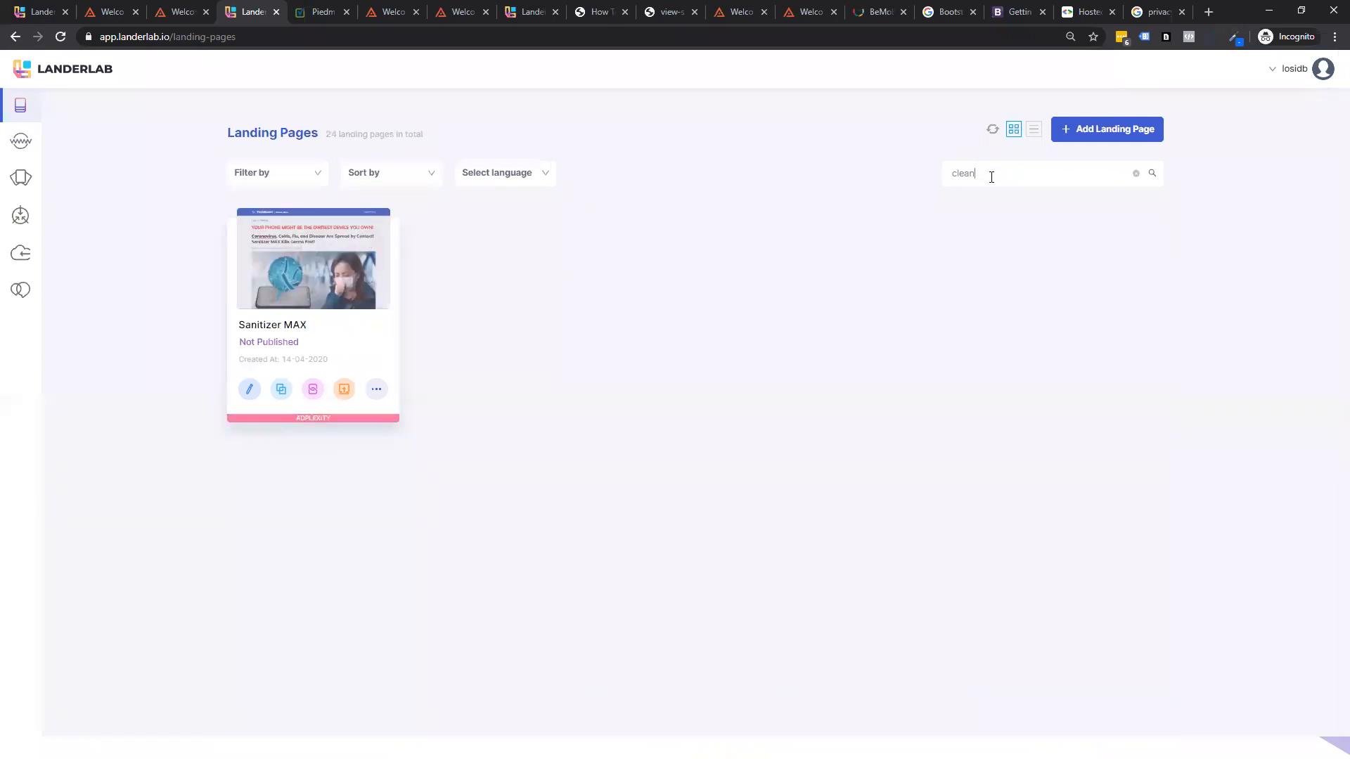
pyautogui.press('BackSpace')
pyautogui.press('BackSpace')
pyautogui.press('BackSpace')
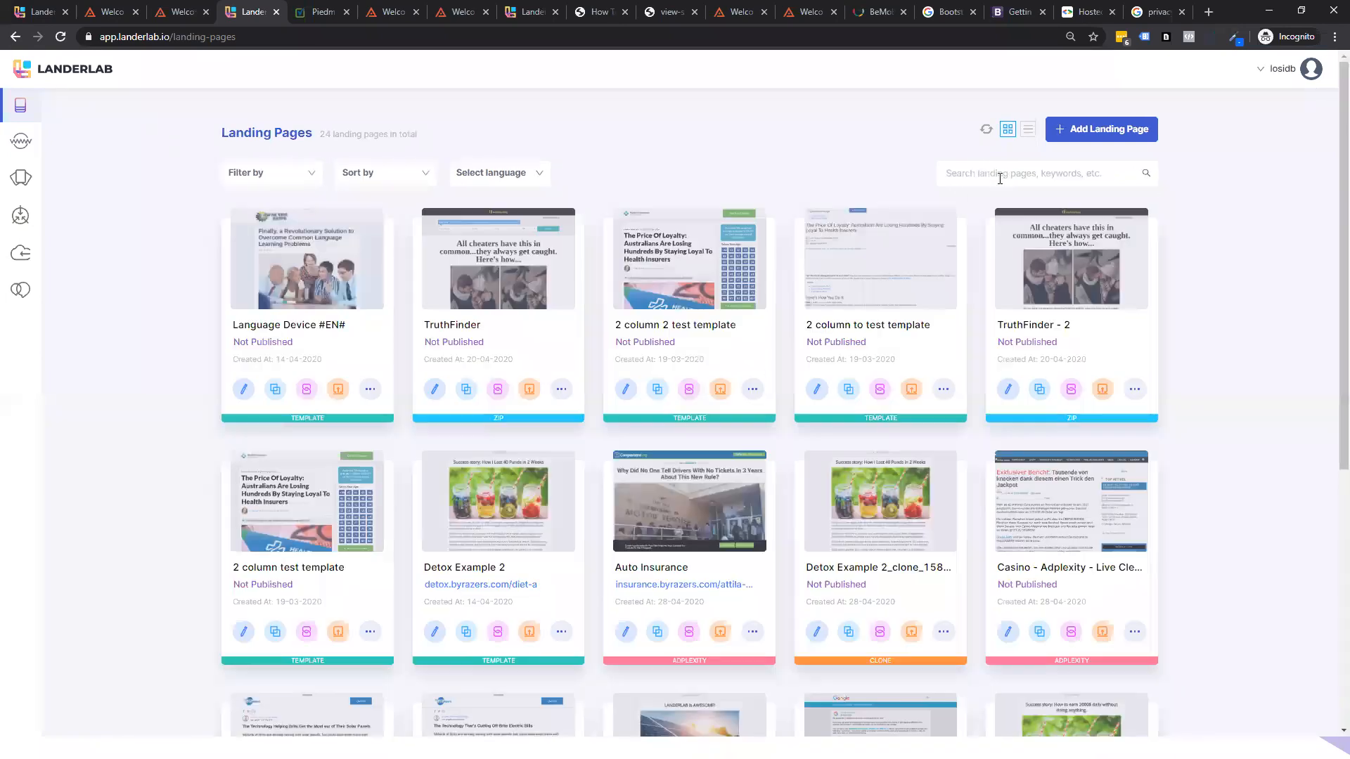
pyautogui.write('insurance')
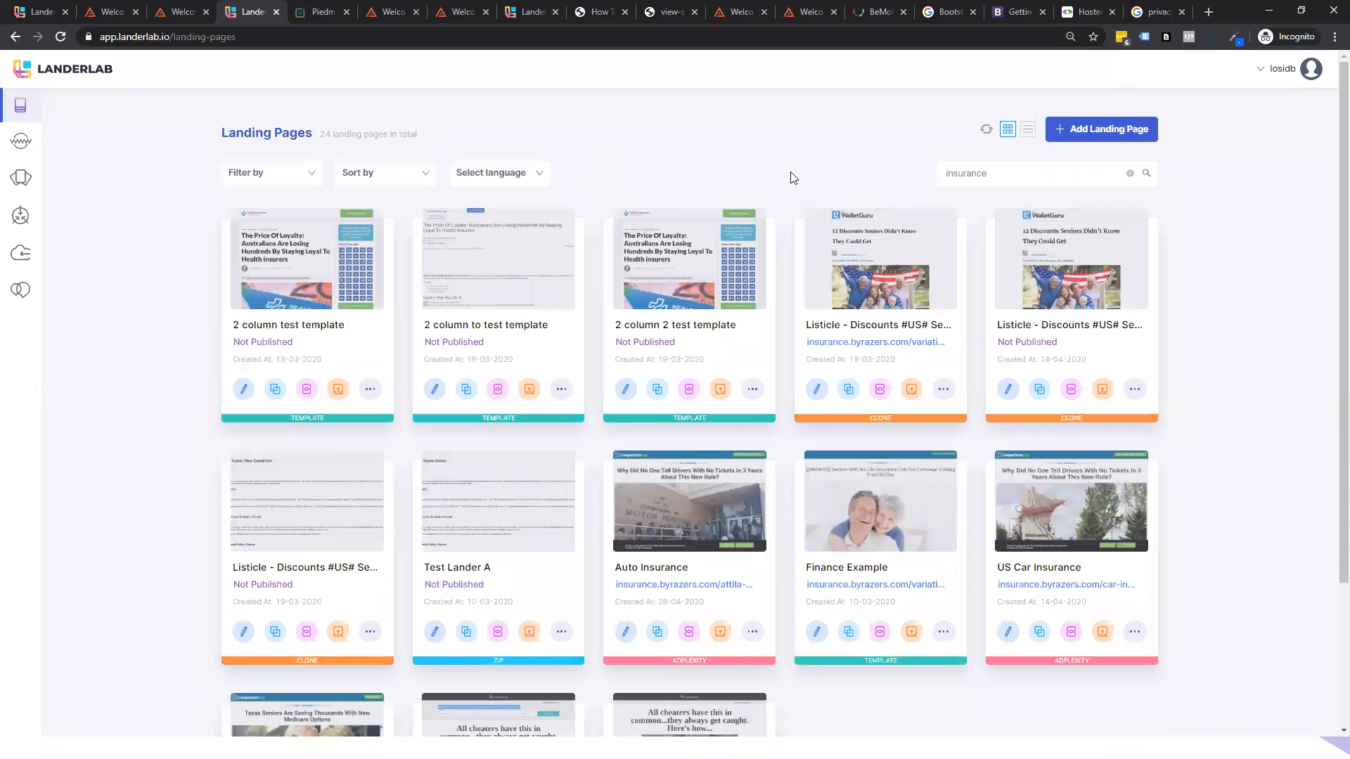
pyautogui.scroll(-3, 841, 204)
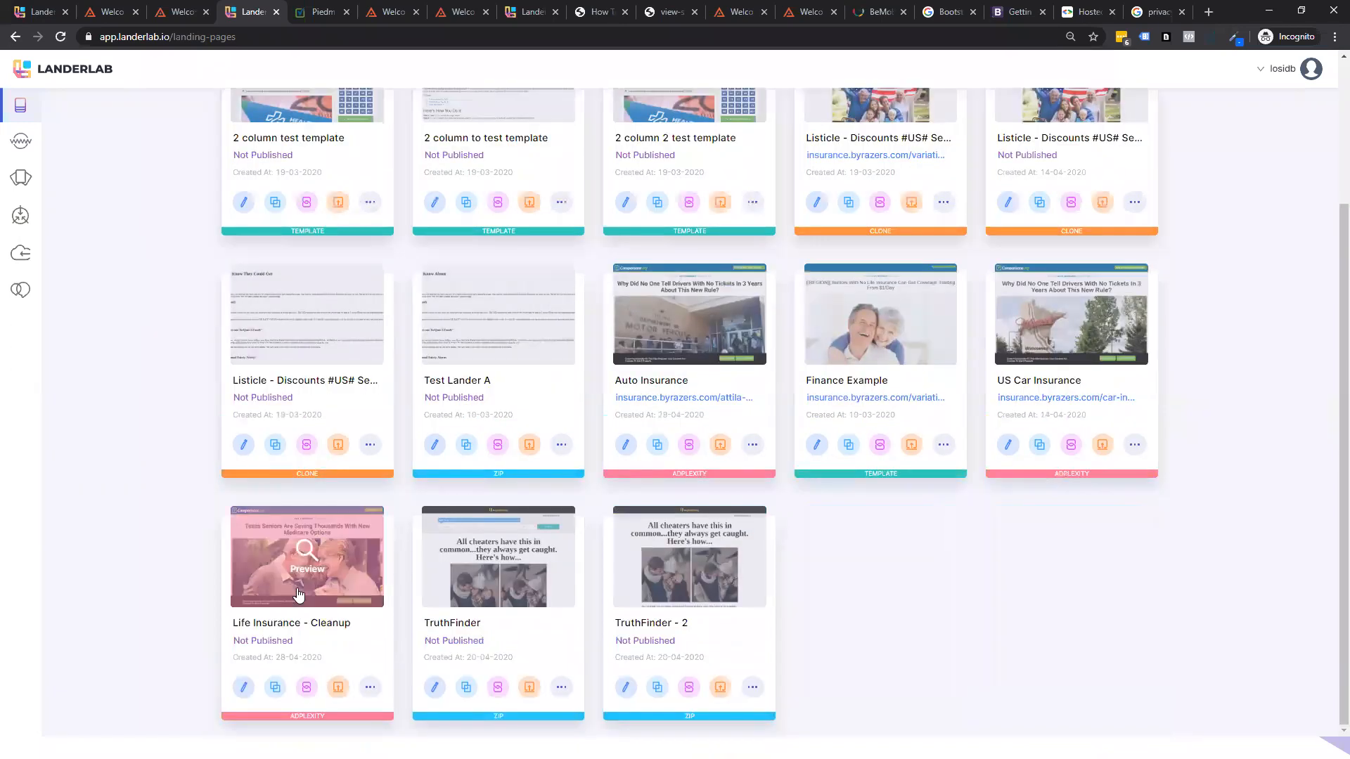
pyautogui.click(243, 687)
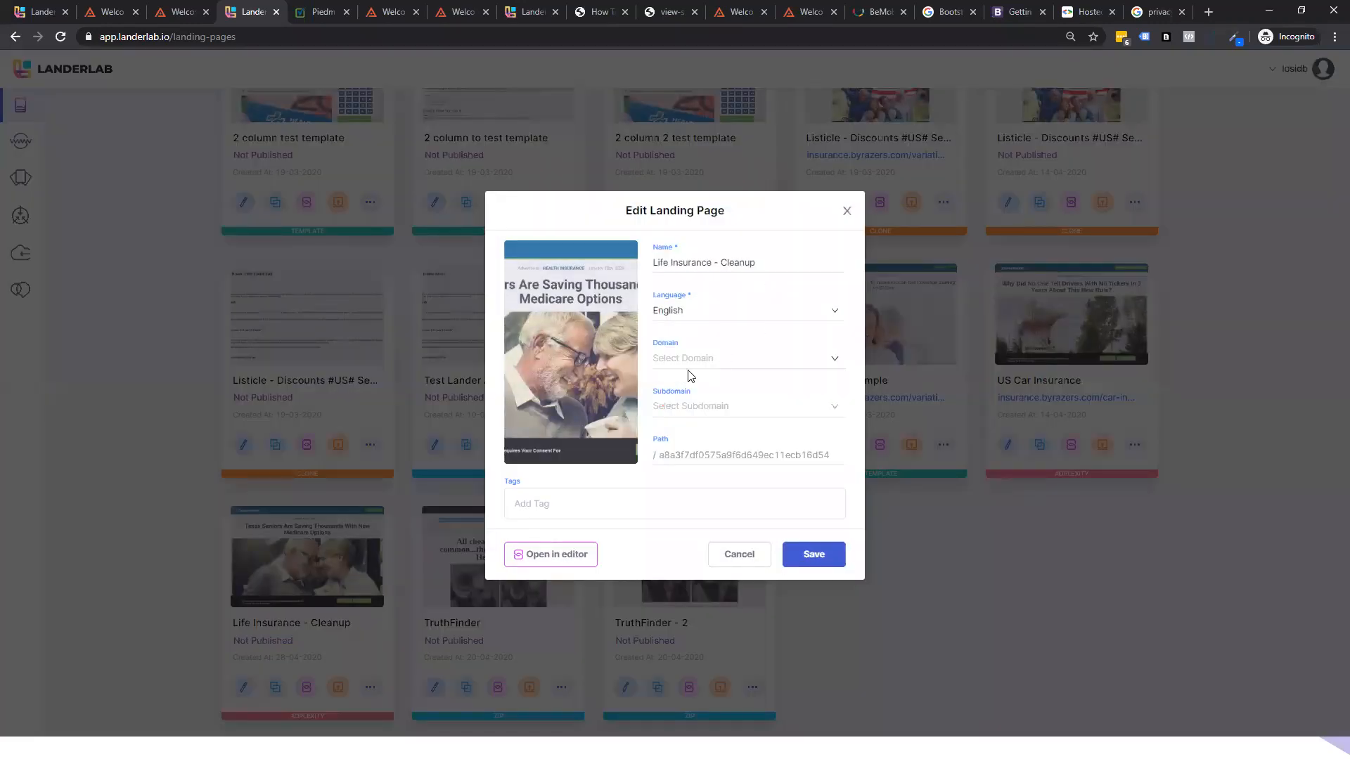
pyautogui.click(745, 561)
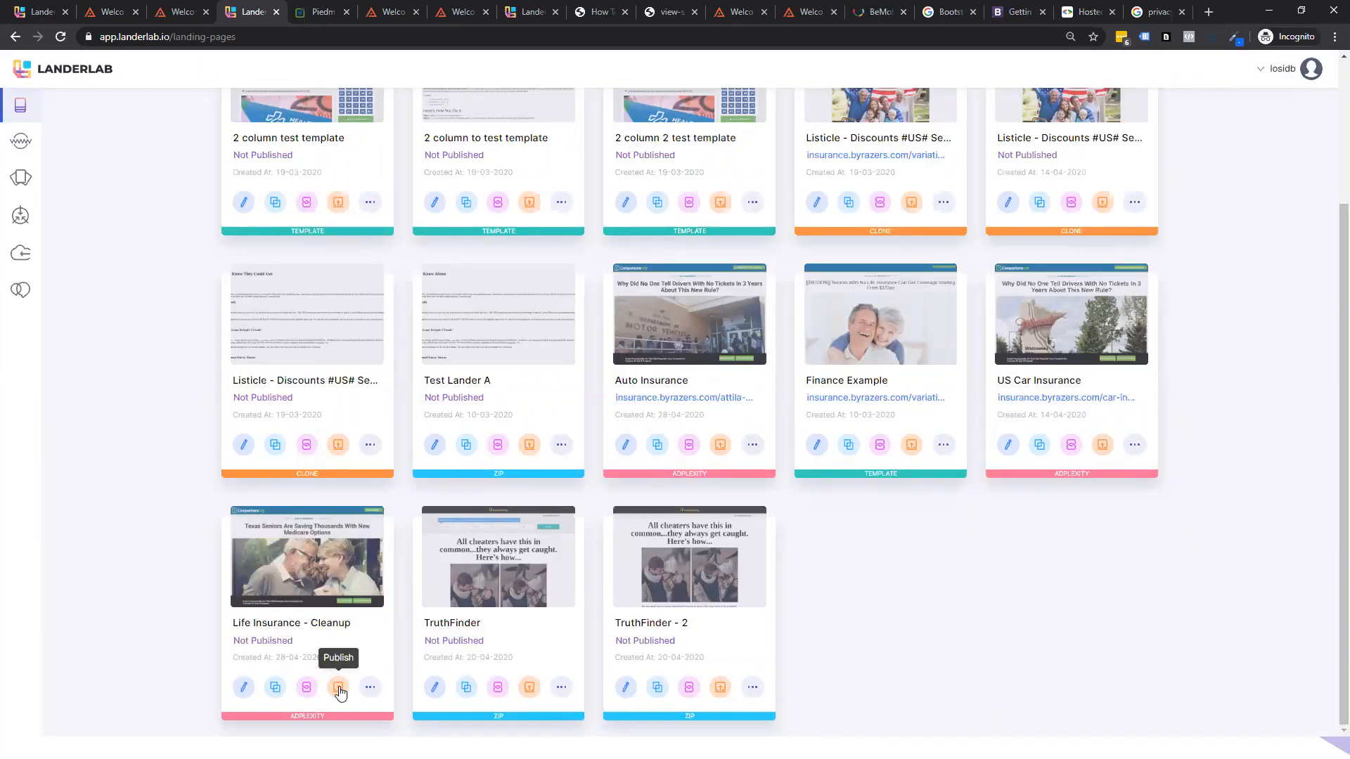
pyautogui.click(339, 686)
pyautogui.click(753, 333)
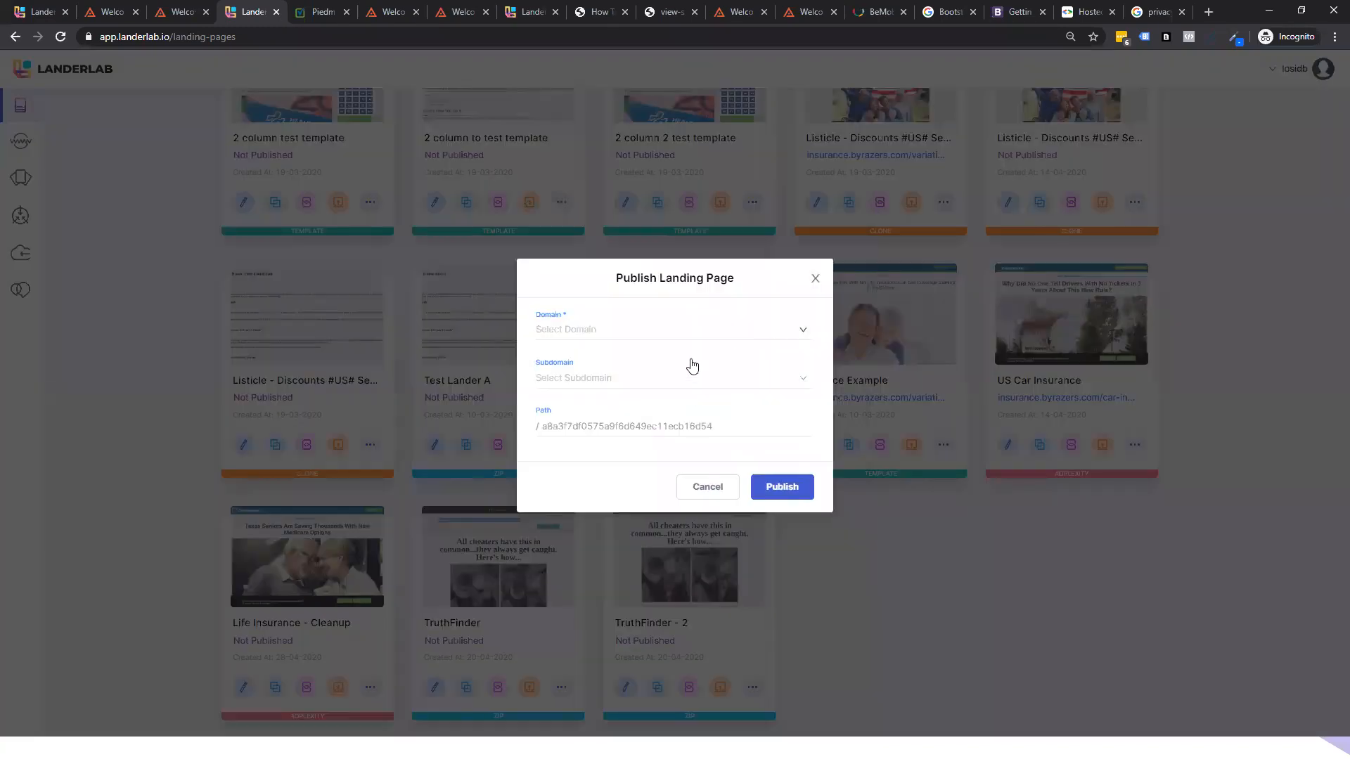
pyautogui.click(589, 361)
pyautogui.click(603, 379)
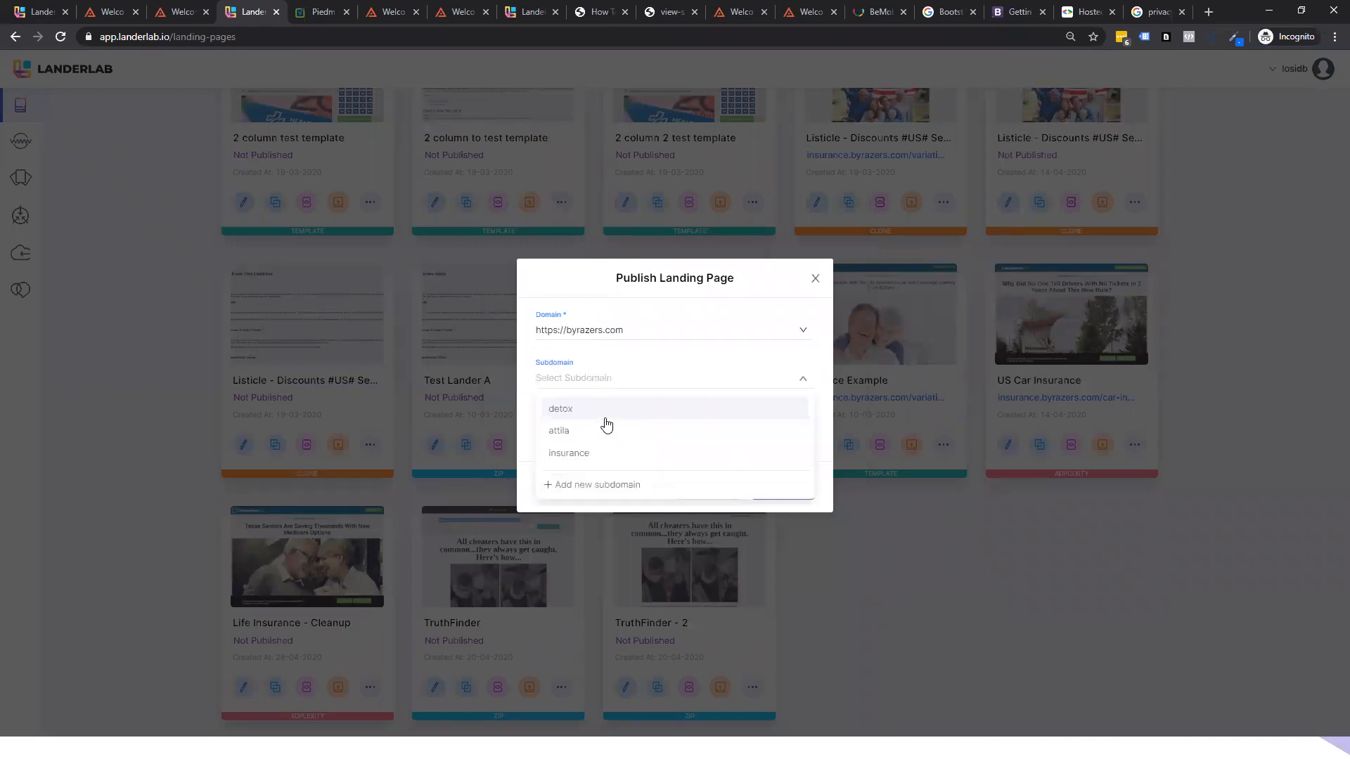
pyautogui.click(563, 431)
pyautogui.click(597, 386)
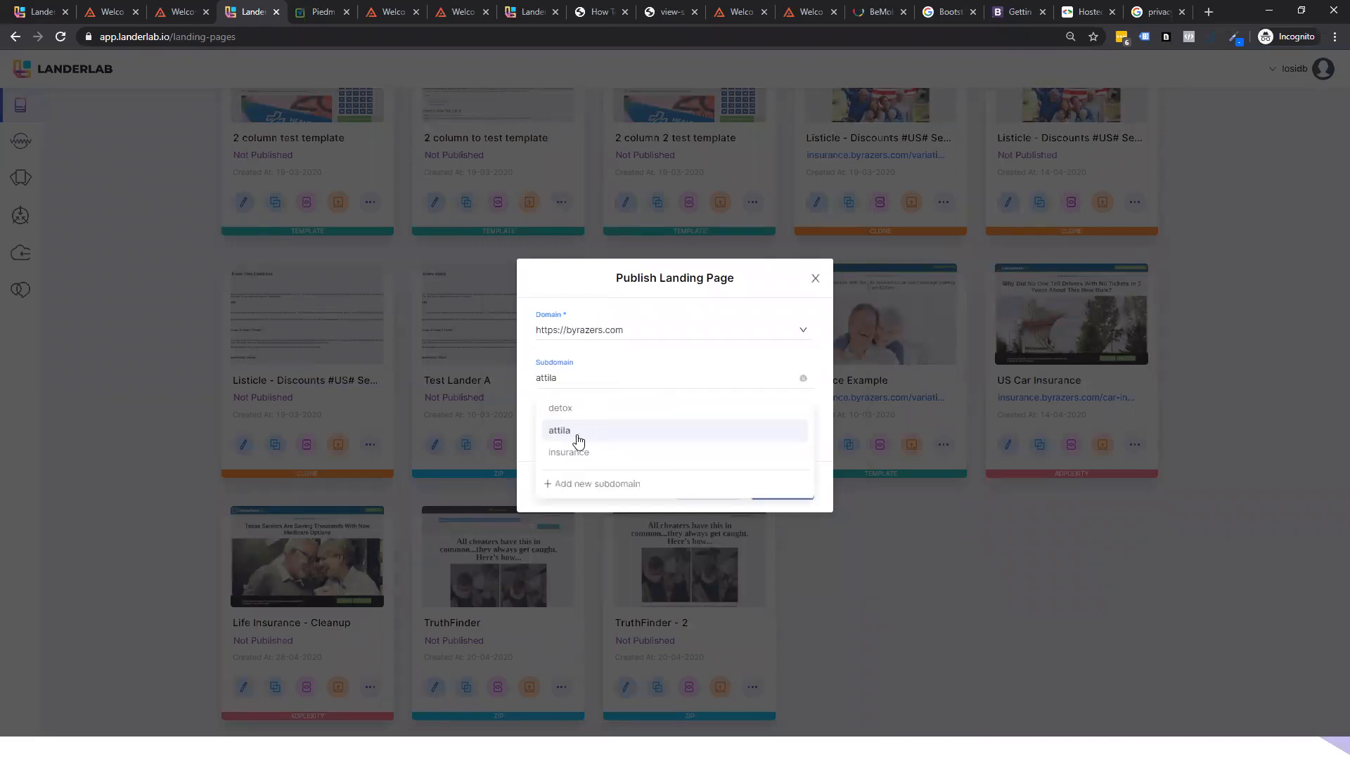
pyautogui.click(571, 456)
pyautogui.click(579, 426)
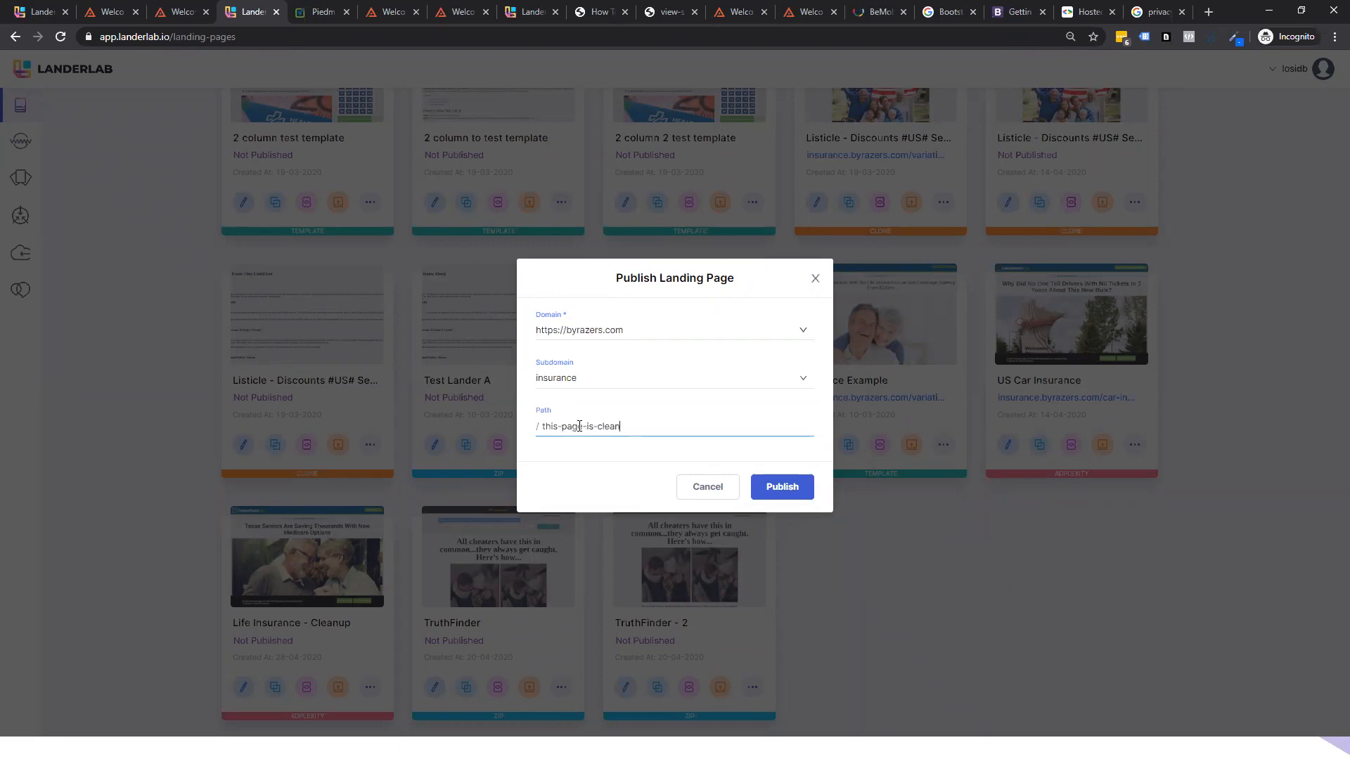
pyautogui.click(767, 485)
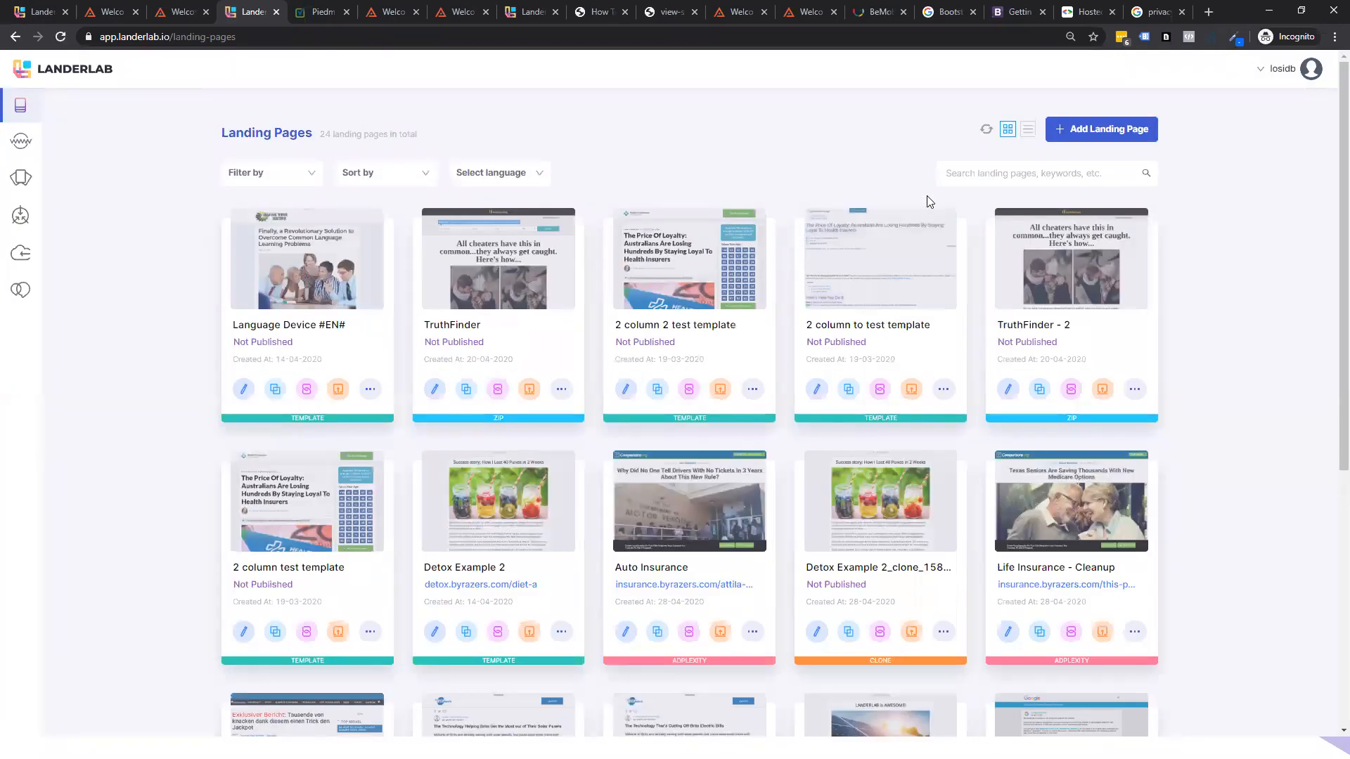
# - Open the published Life Insurance - Cleanup page from its live link and dismiss its entry and exit pops
pyautogui.scroll(-5, 901, 337)
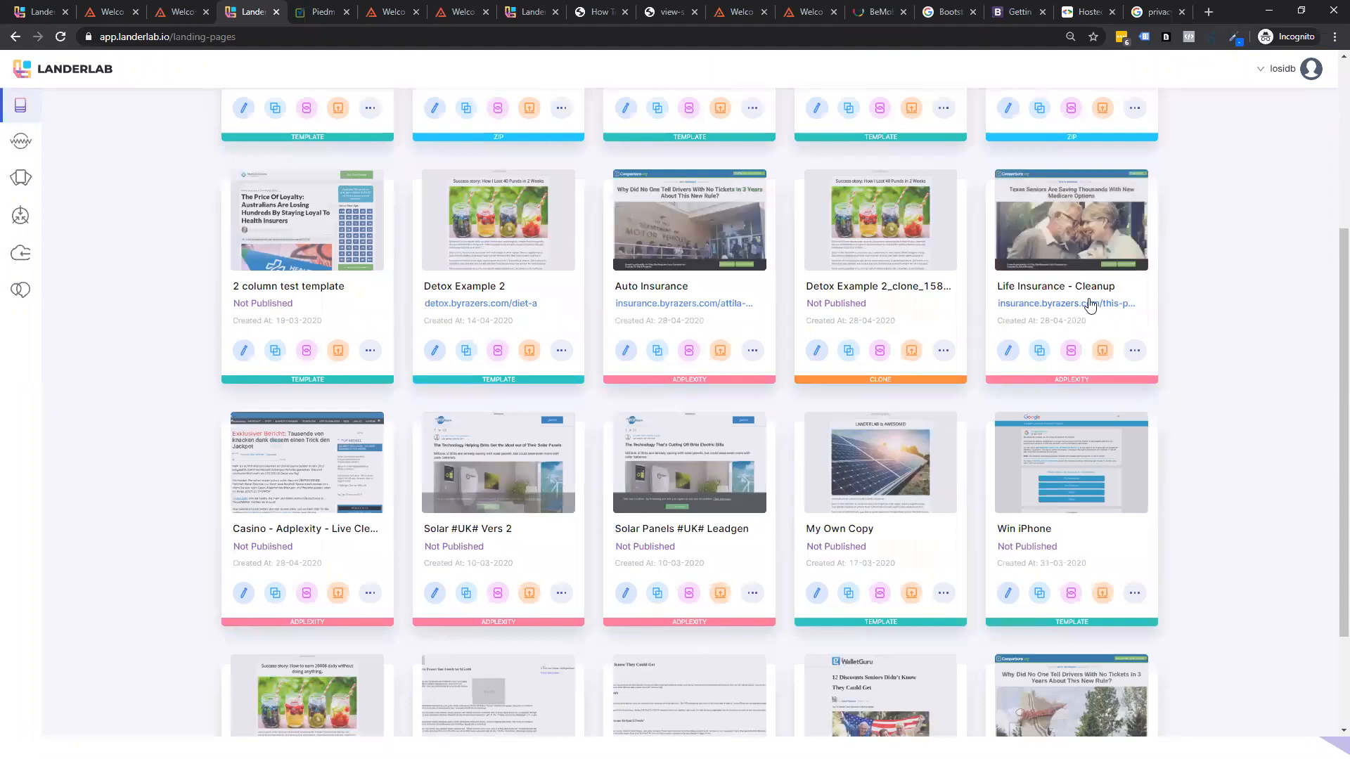
pyautogui.click(1051, 303)
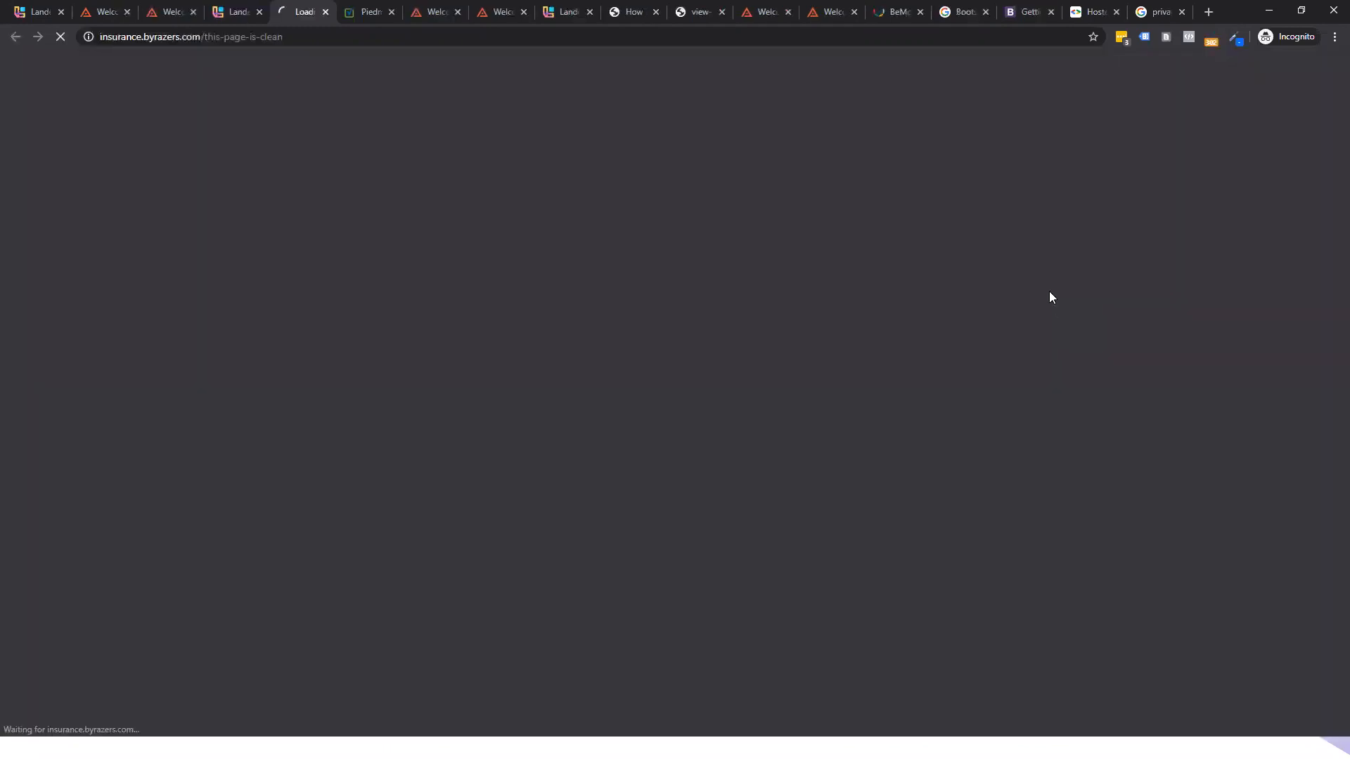
pyautogui.click(793, 112)
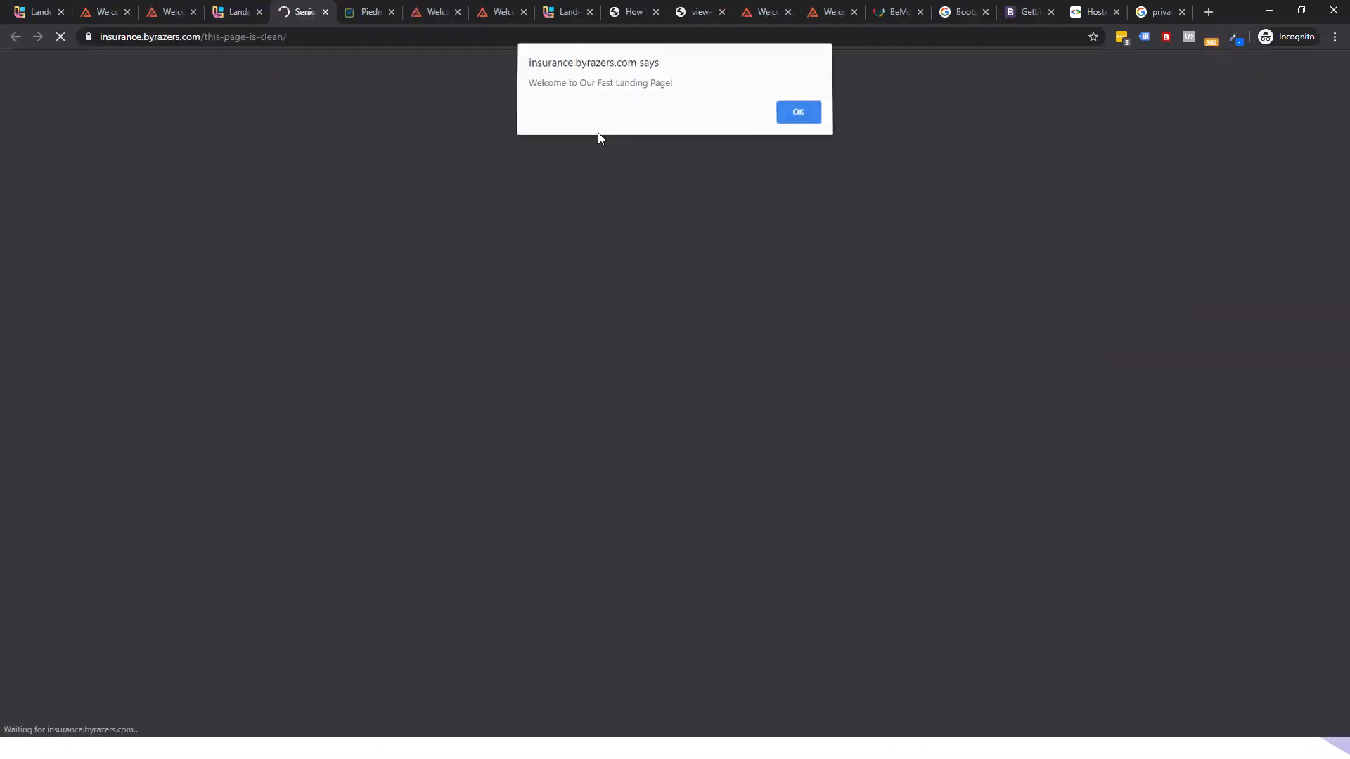
pyautogui.click(808, 117)
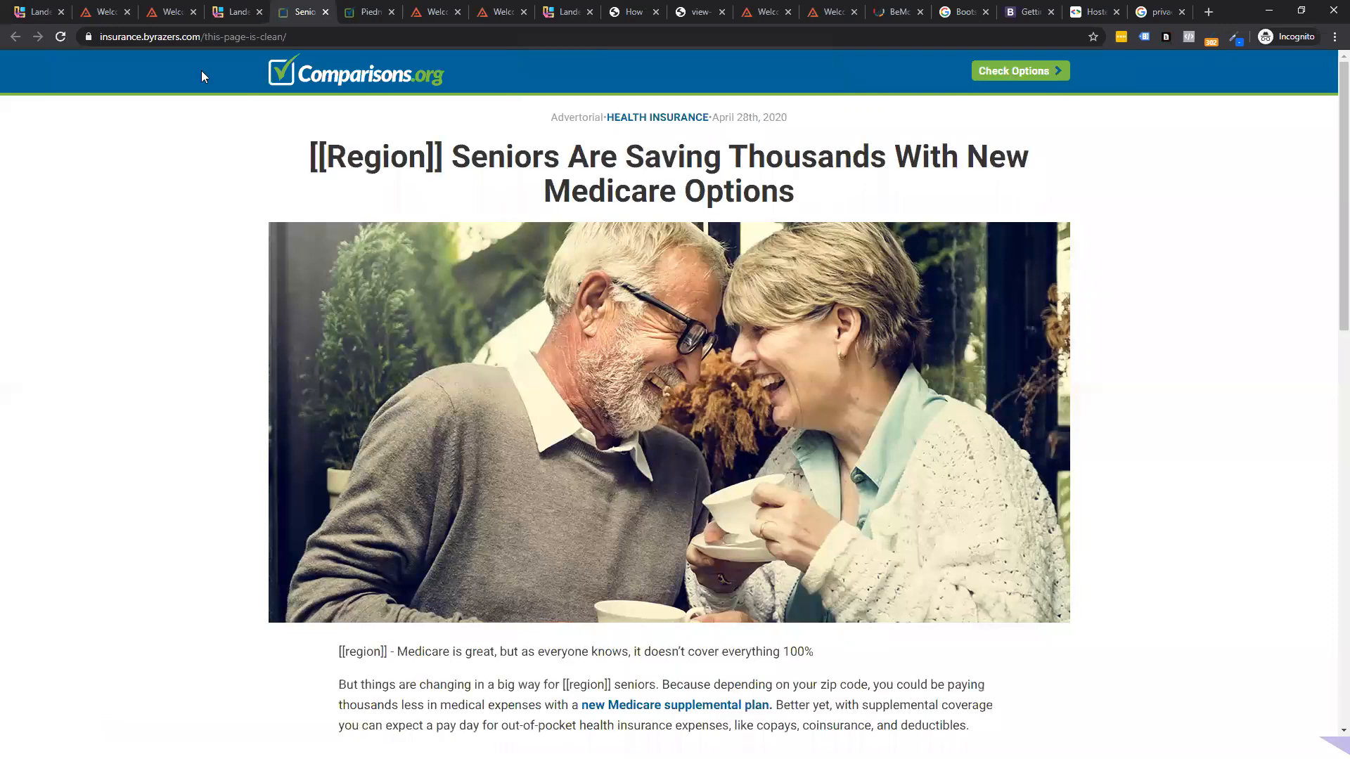
pyautogui.click(806, 115)
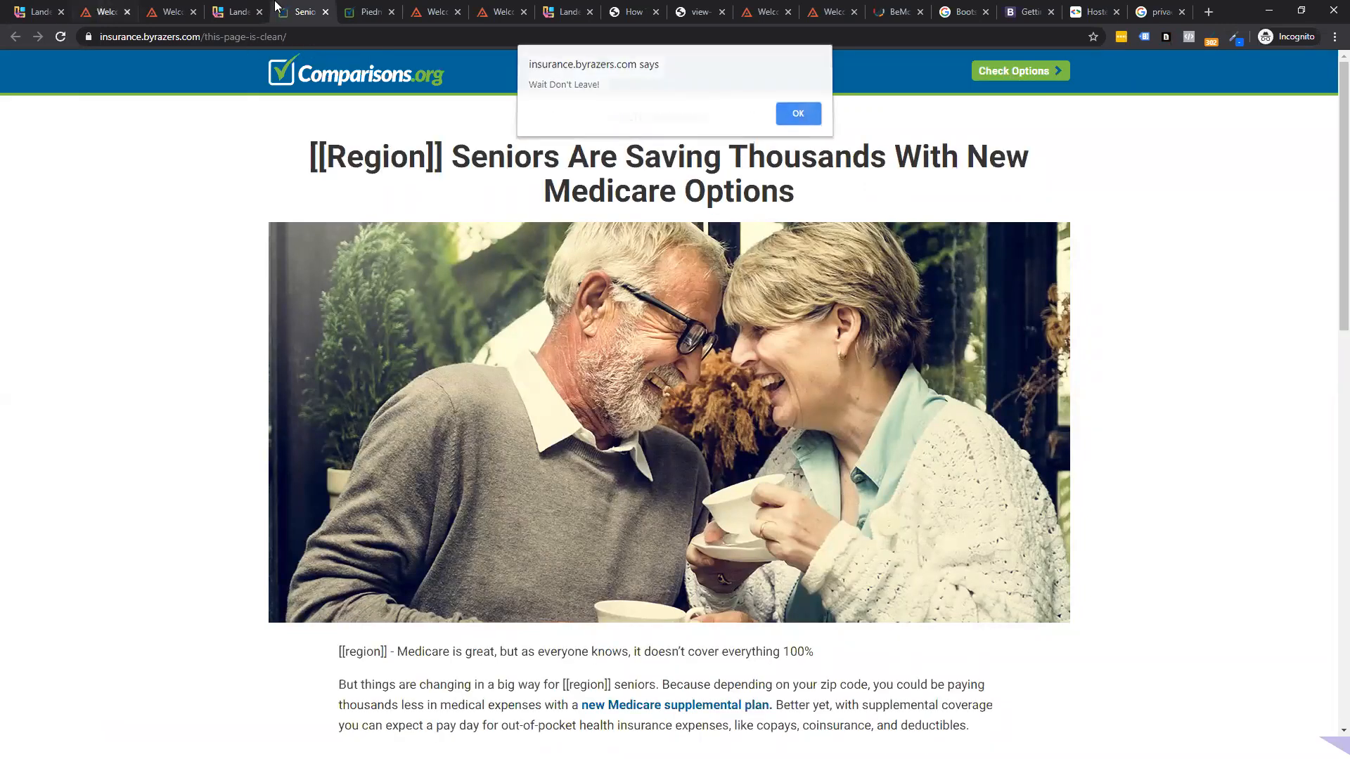
pyautogui.click(784, 117)
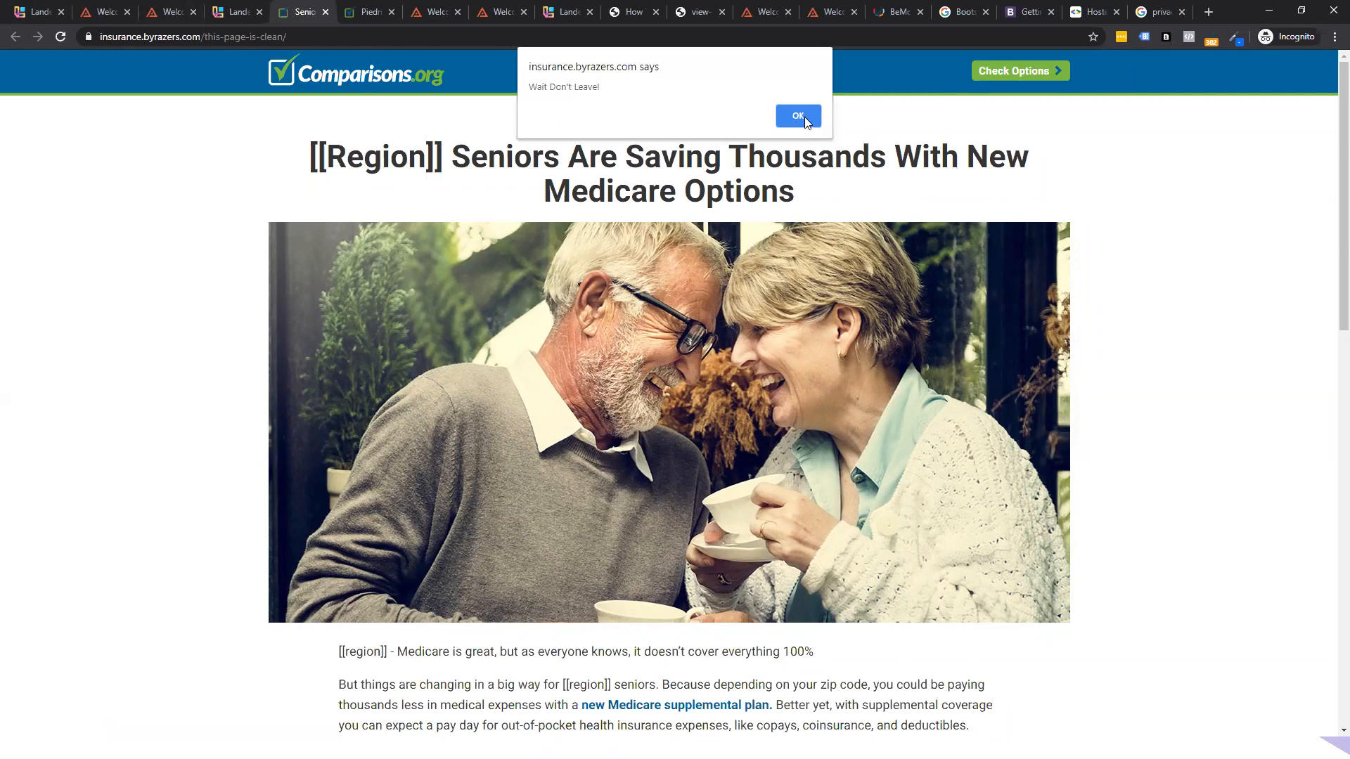
pyautogui.click(805, 117)
pyautogui.click(806, 117)
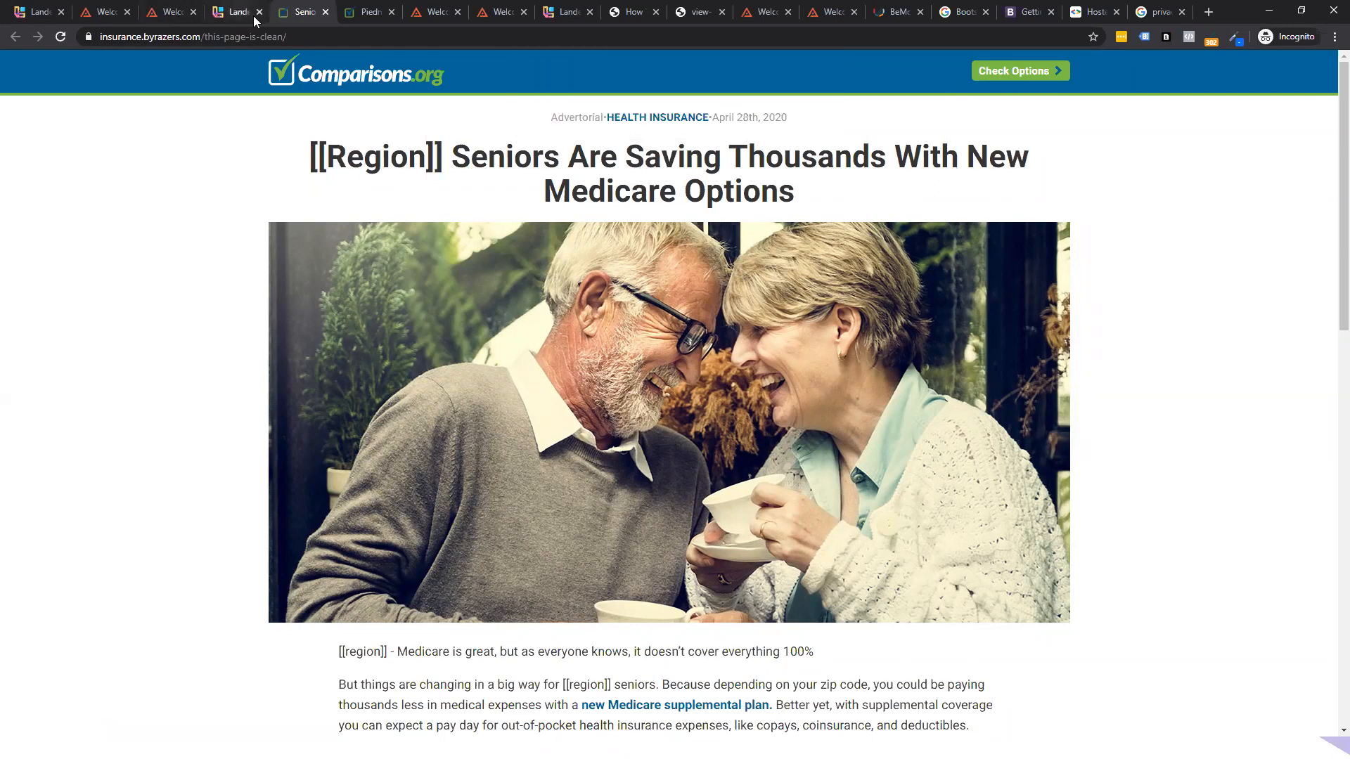
# - Copy the published page's full URL and switch to the home dashboard in BeMob
pyautogui.click(352, 33)
pyautogui.click(316, 31)
pyautogui.moveTo(319, 36); pyautogui.dragTo(106, 38)
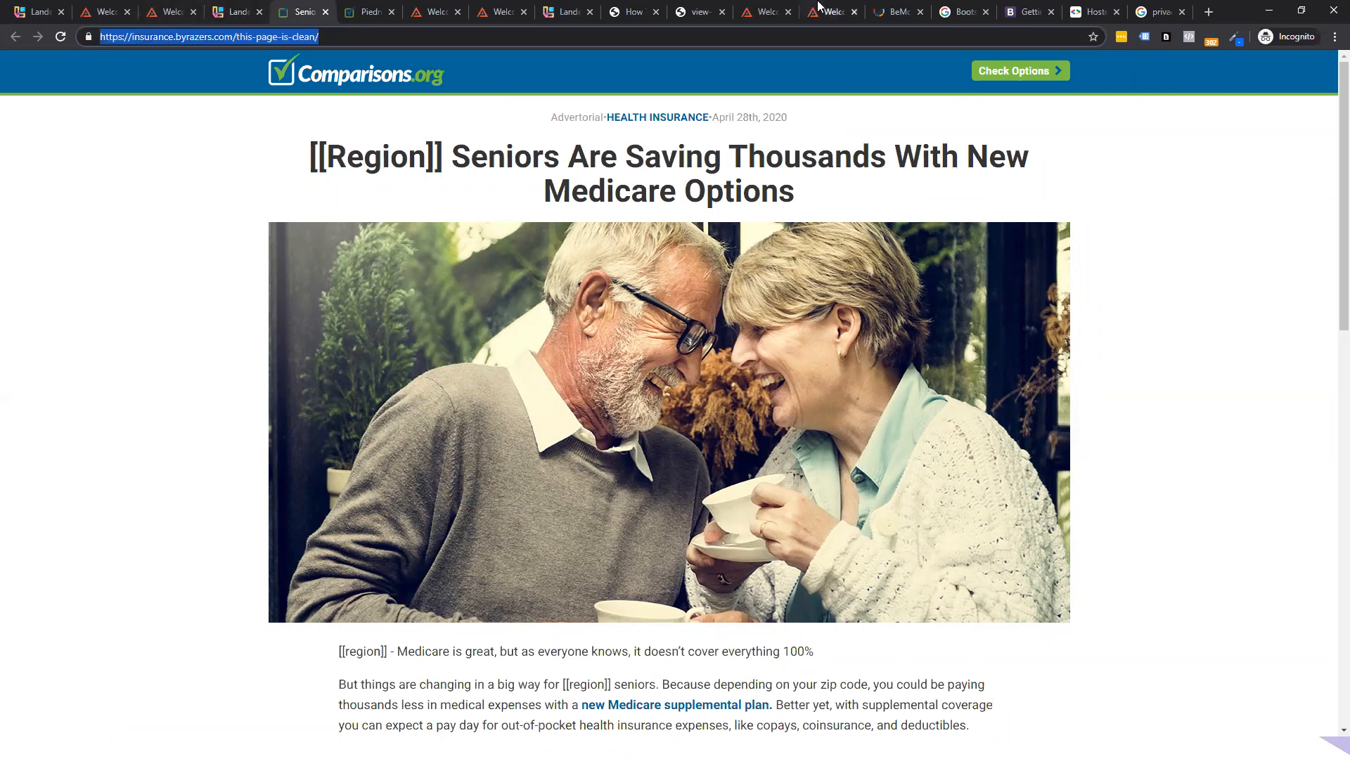
pyautogui.click(898, 12)
pyautogui.click(92, 66)
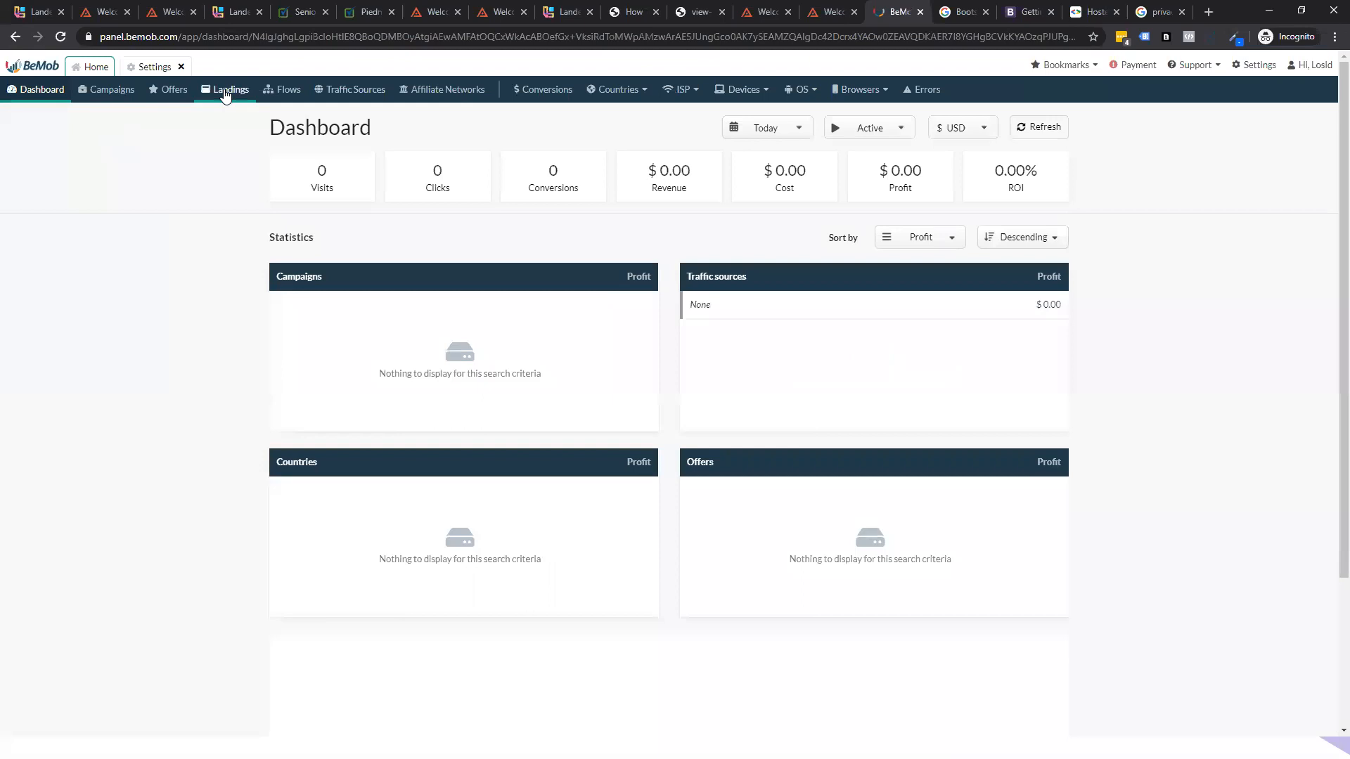
# - Open the landings list in BeMob and look at the blank form for creating a landing without saving one
pyautogui.click(226, 90)
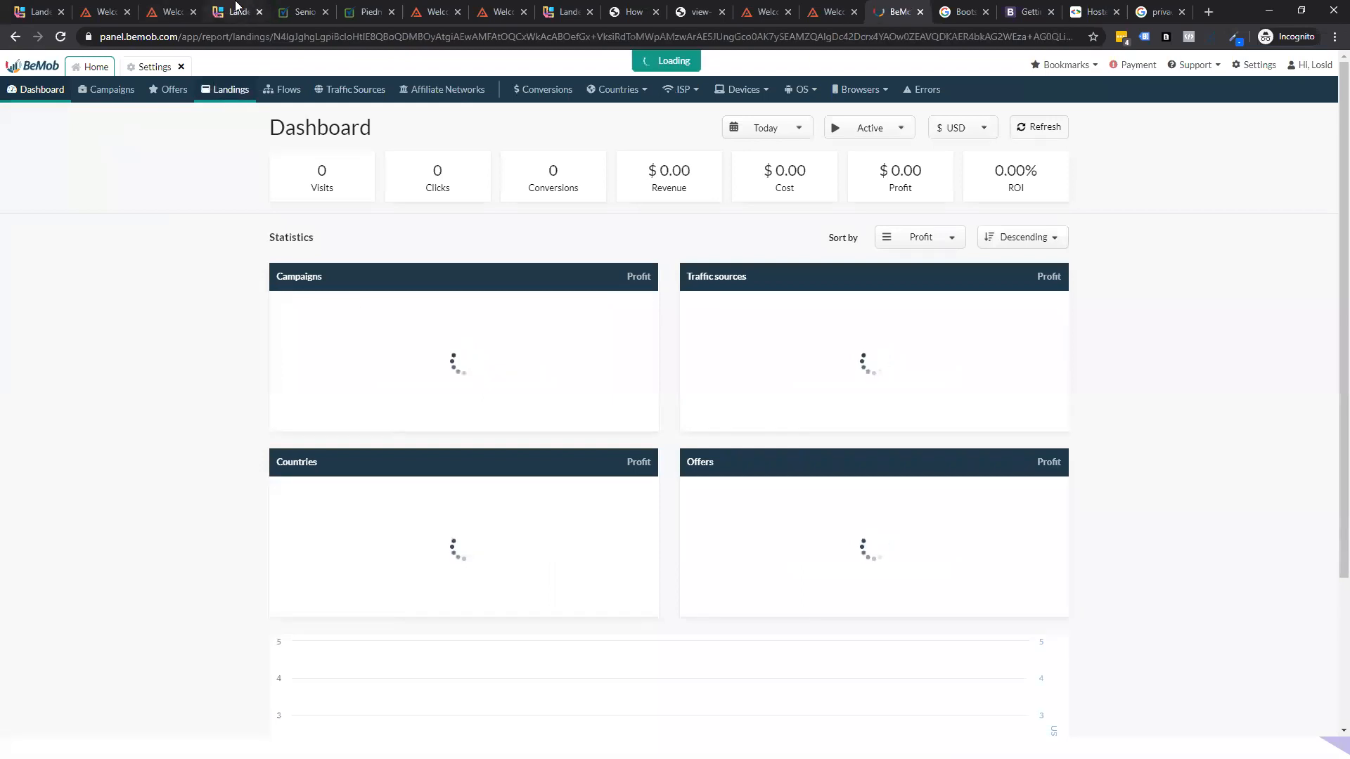
pyautogui.click(236, 12)
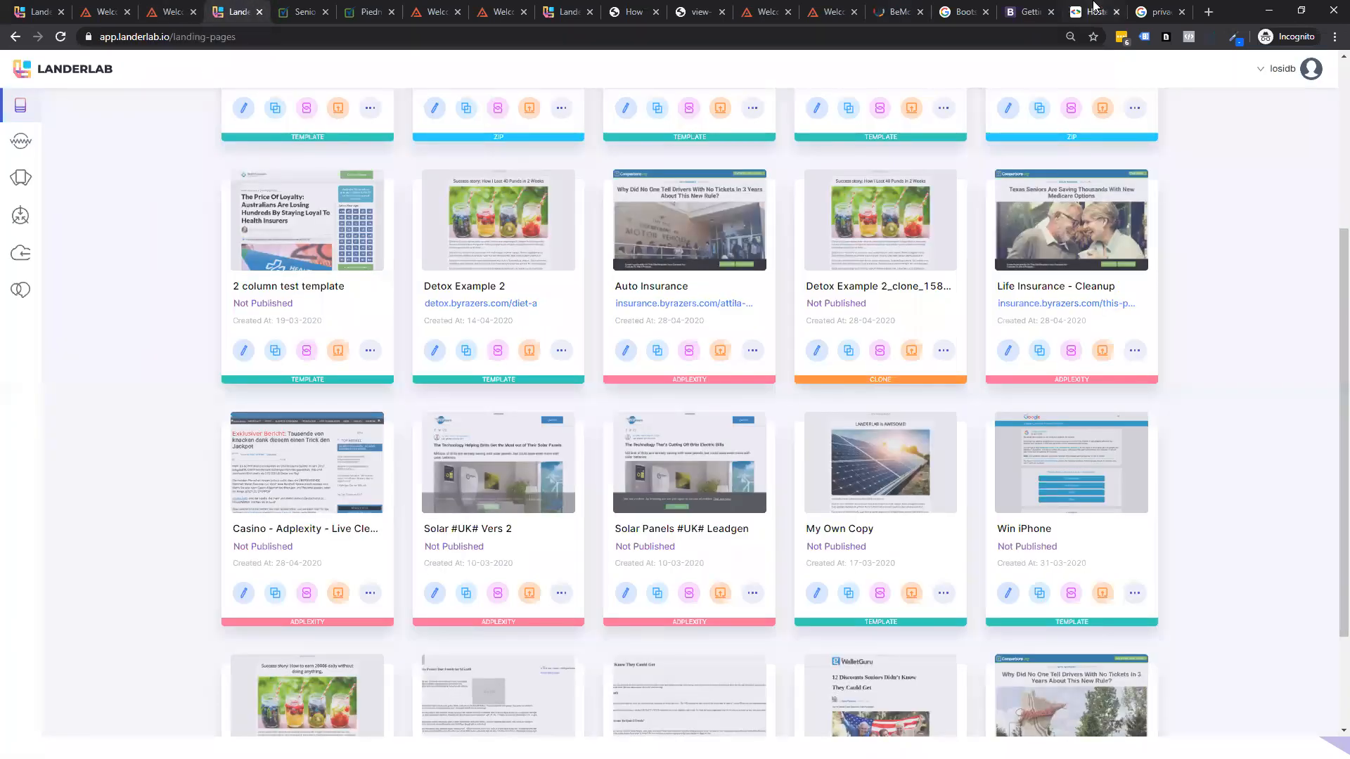
pyautogui.click(897, 12)
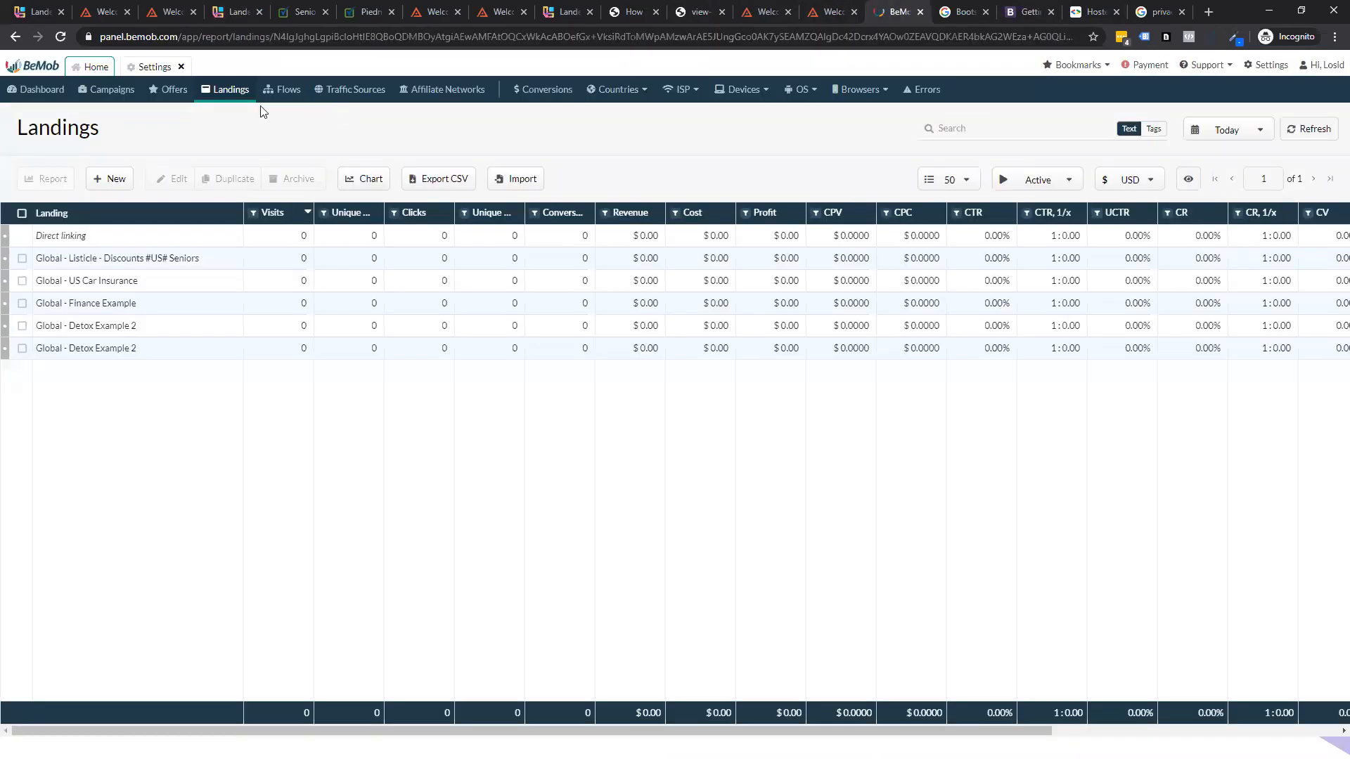
pyautogui.click(114, 180)
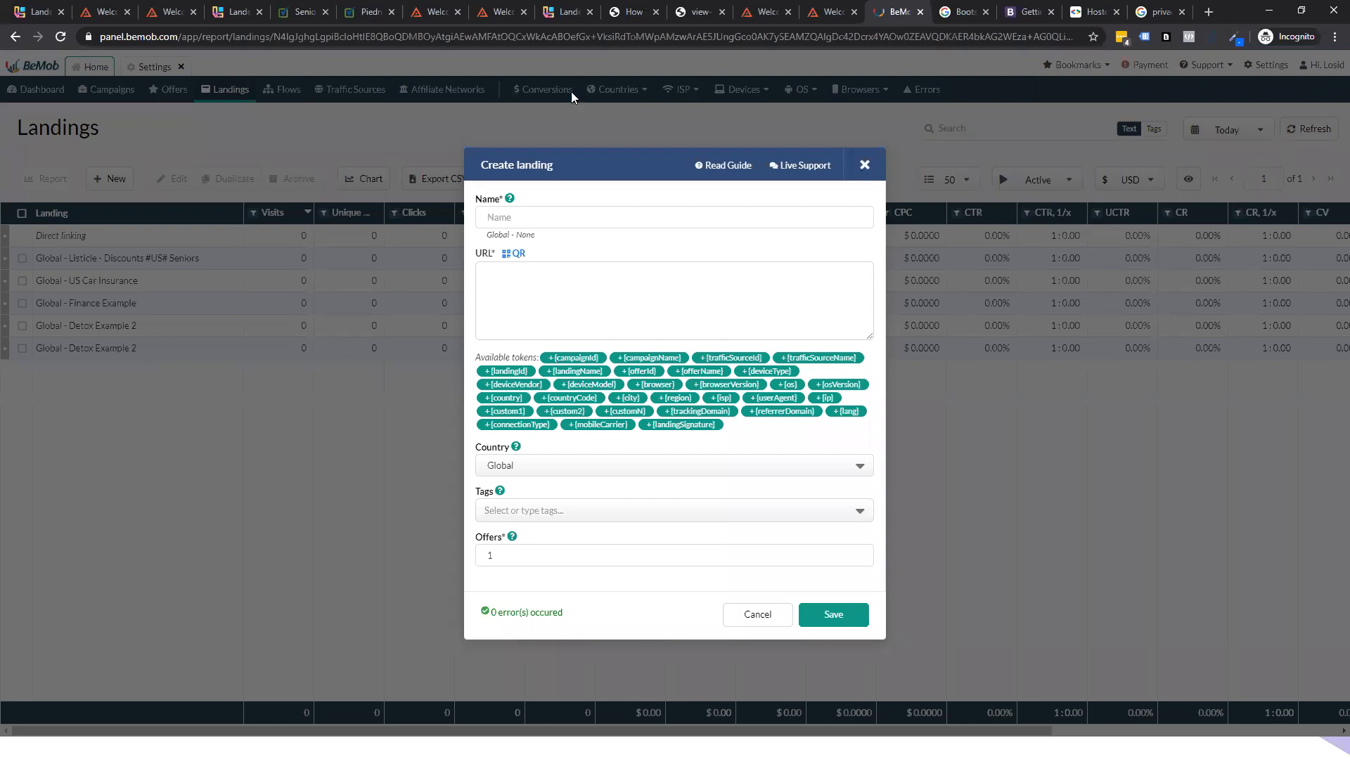
pyautogui.click(865, 165)
# - In LanderLab, start adding Life Insurance - Cleanup to the BeMob tracker under the name "Life Insurance - Cleanup - ##Live Example##"
pyautogui.click(228, 11)
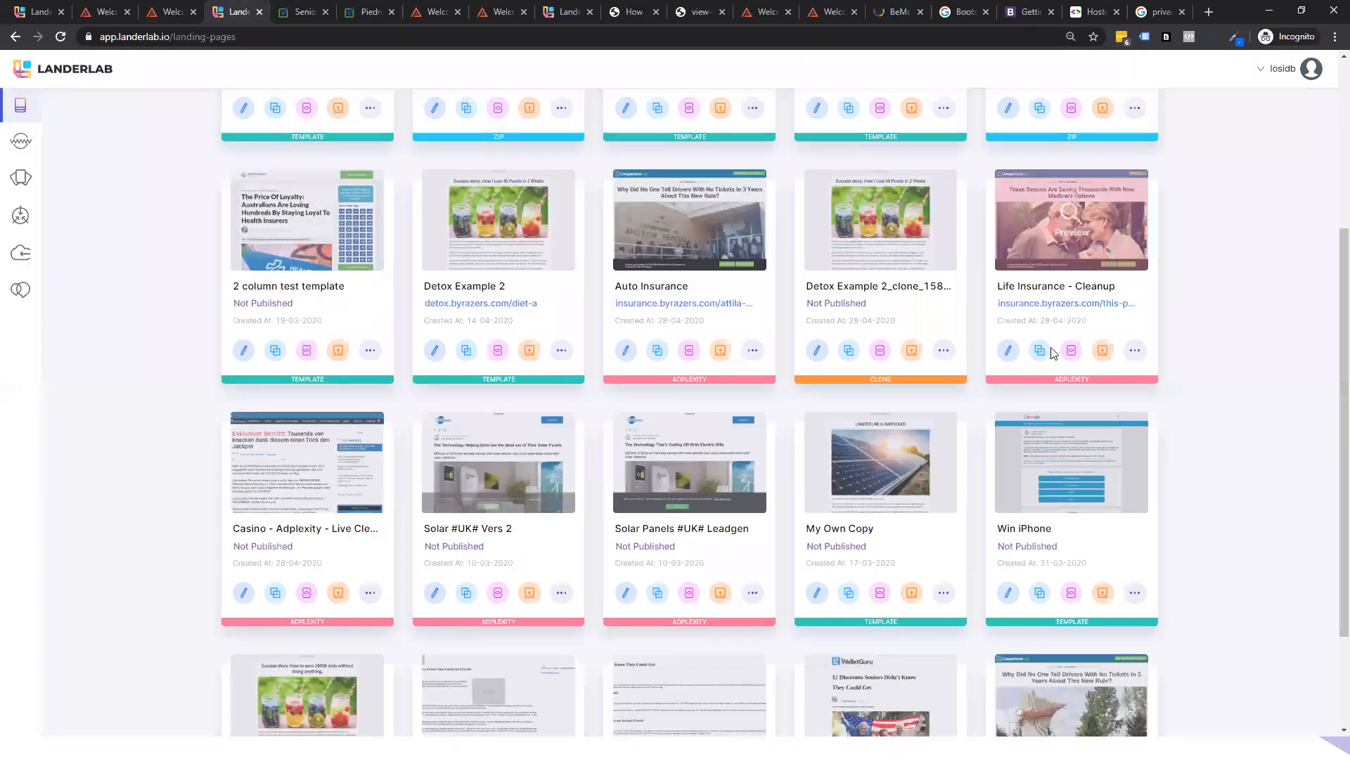
pyautogui.click(1136, 350)
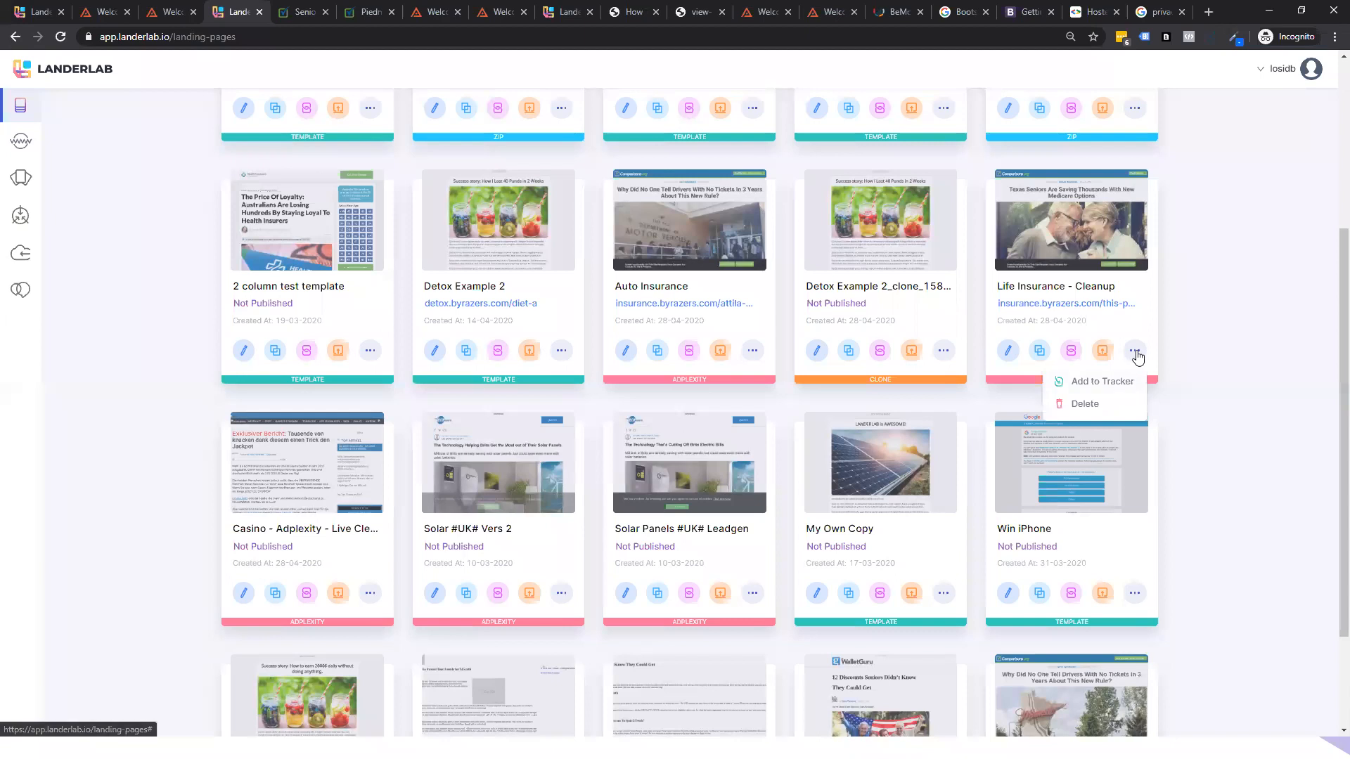
pyautogui.click(1118, 386)
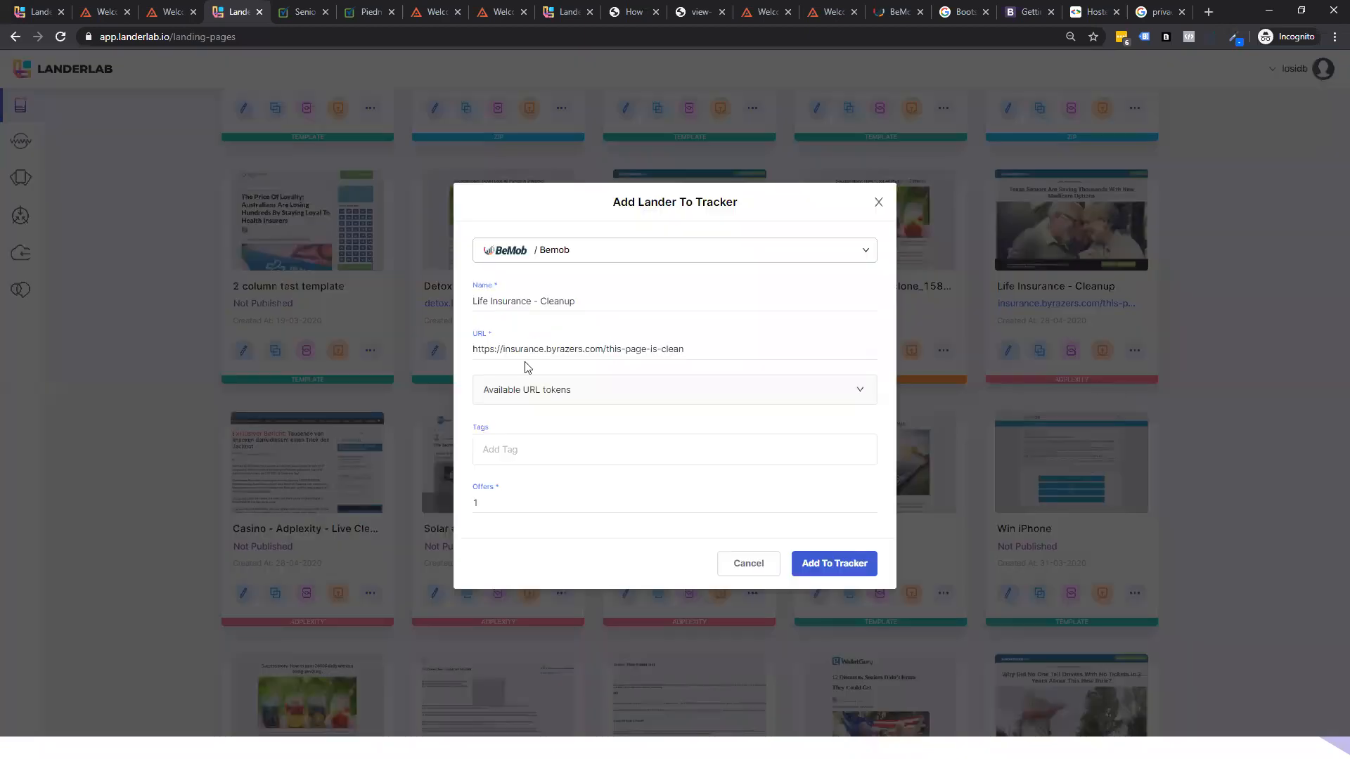
pyautogui.click(676, 304)
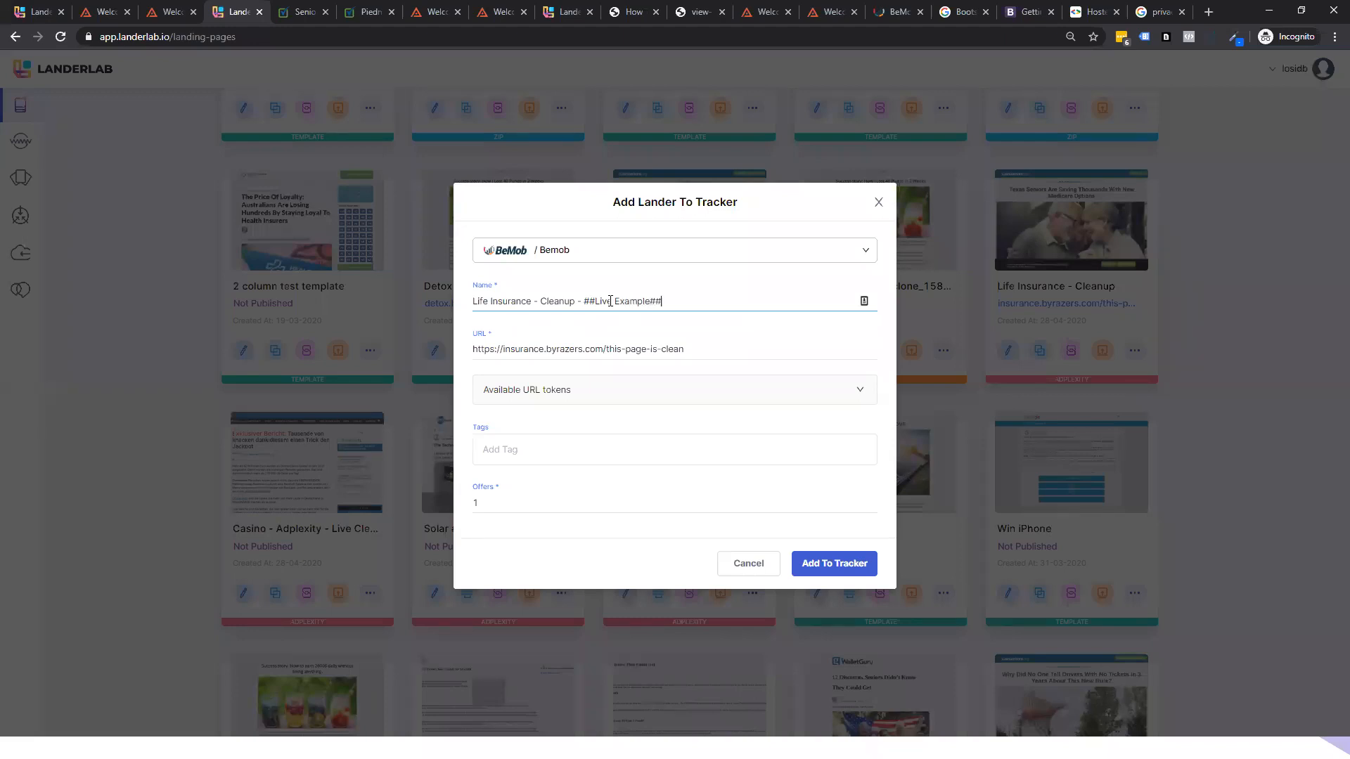
pyautogui.moveTo(534, 500); pyautogui.dragTo(432, 506)
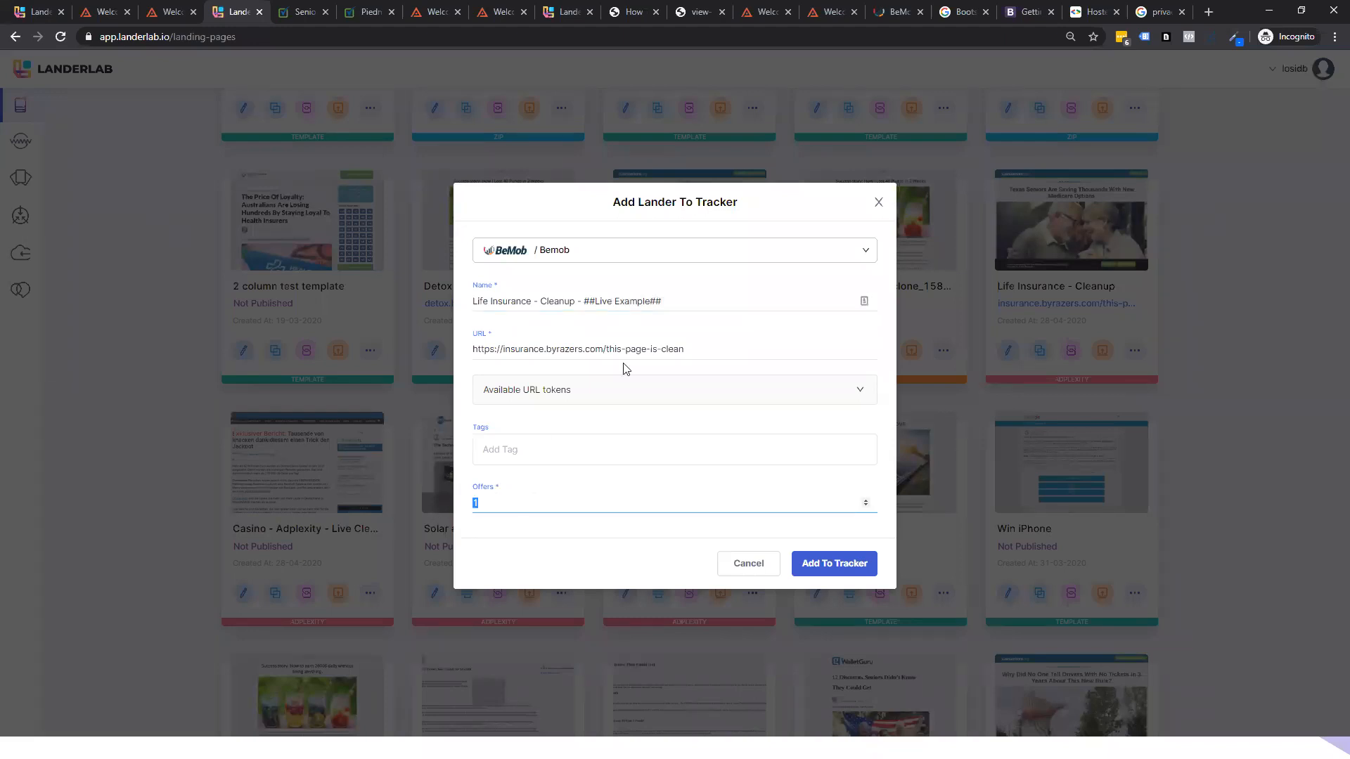
# - Append ?region={country} to the landing URL using the country token and add the lander to the tracker
pyautogui.click(714, 349)
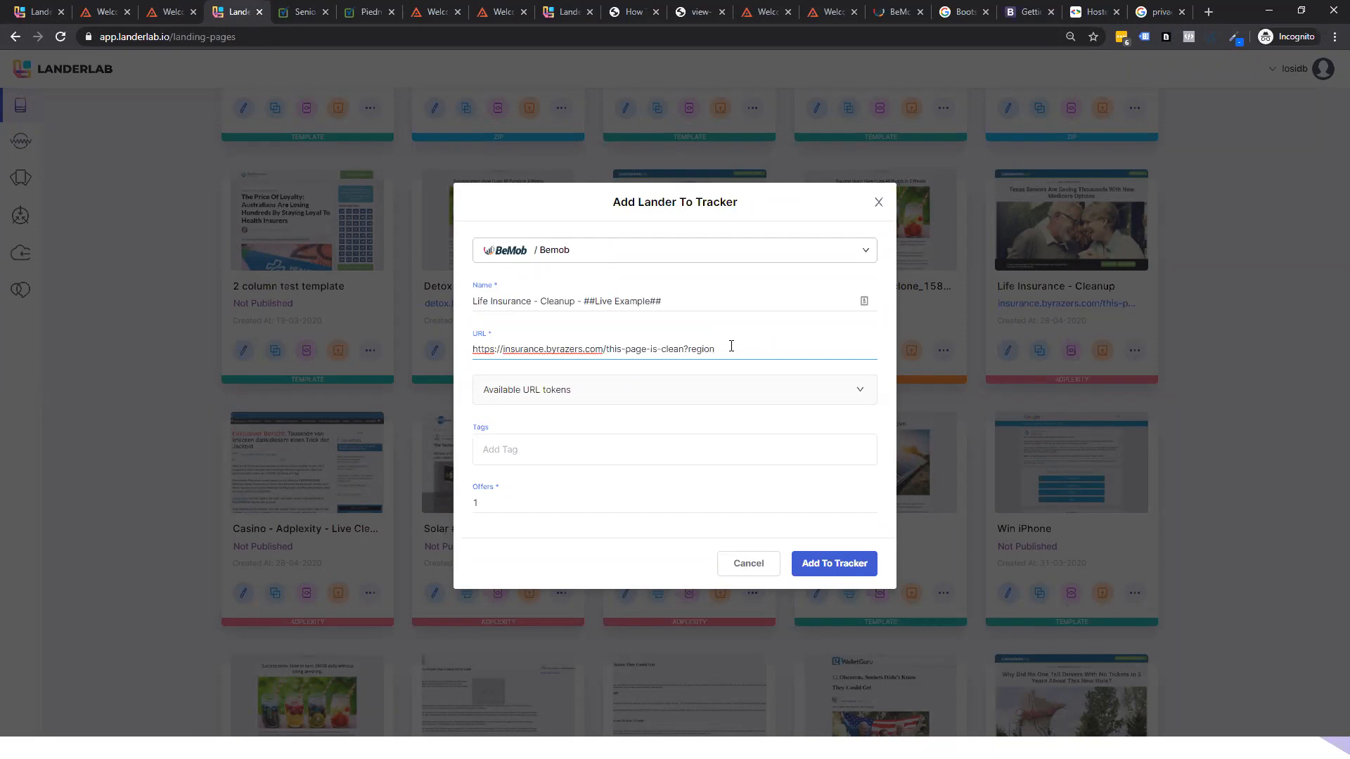
pyautogui.click(792, 391)
pyautogui.click(656, 294)
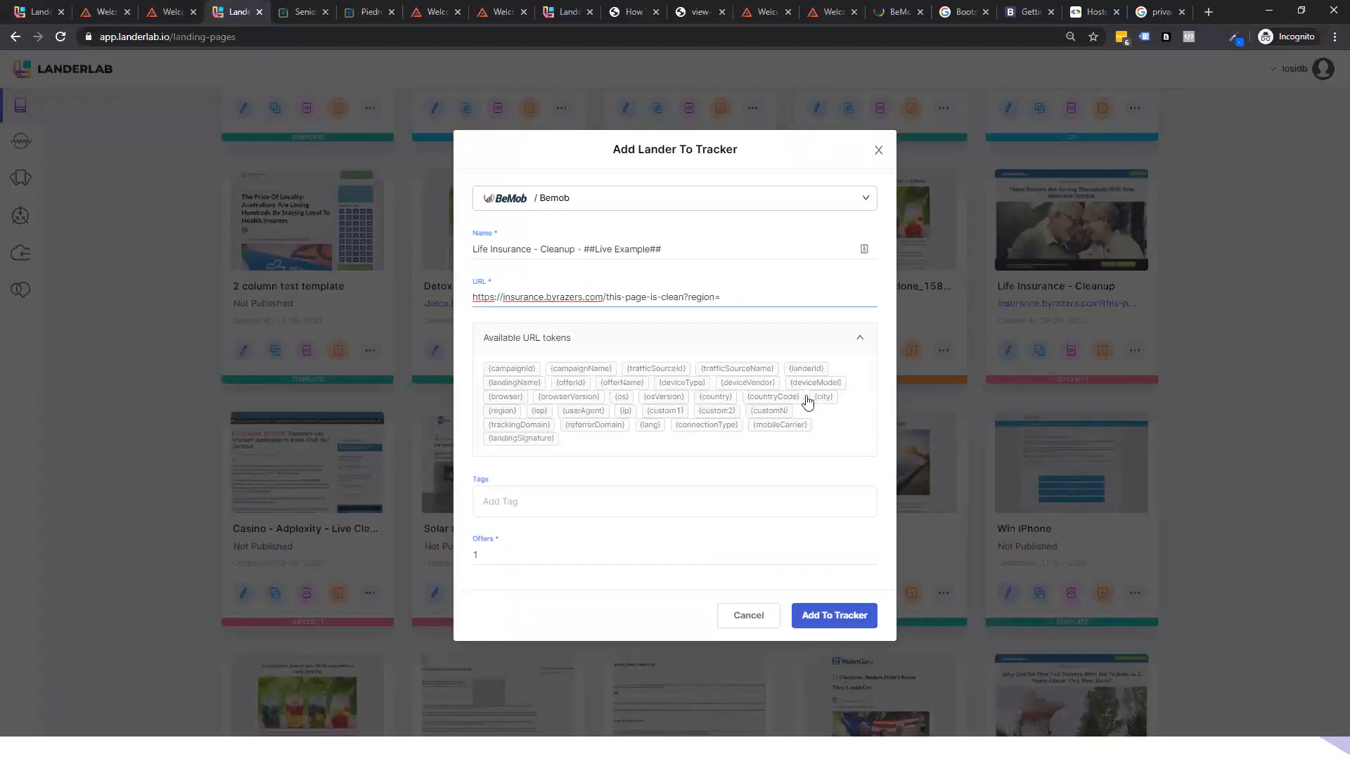
pyautogui.click(728, 401)
pyautogui.click(765, 296)
pyautogui.moveTo(720, 295); pyautogui.dragTo(680, 296)
pyautogui.moveTo(762, 296); pyautogui.dragTo(608, 293)
pyautogui.click(753, 299)
pyautogui.moveTo(760, 297); pyautogui.dragTo(650, 296)
pyautogui.click(835, 613)
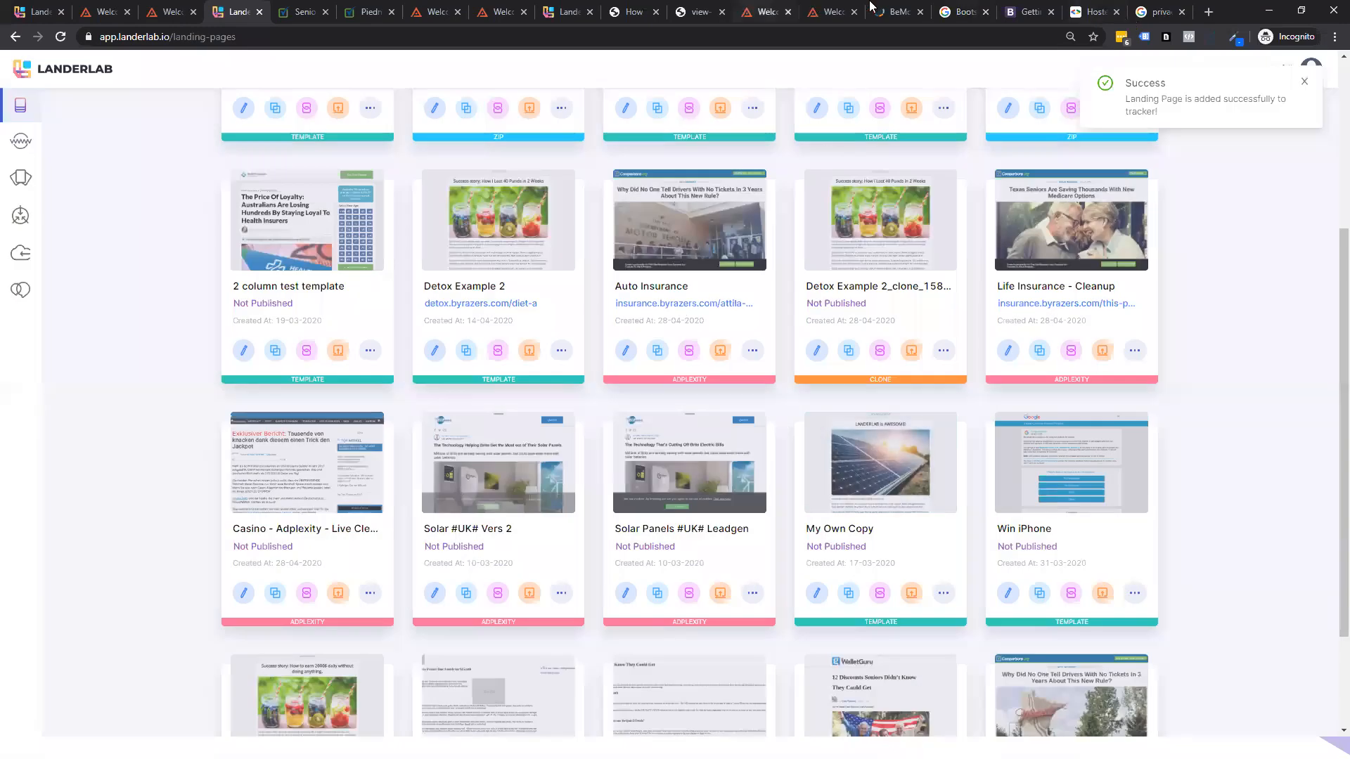
# - Switch to BeMob, refresh the landings list and widen the Landing column to fit the full names
pyautogui.click(896, 12)
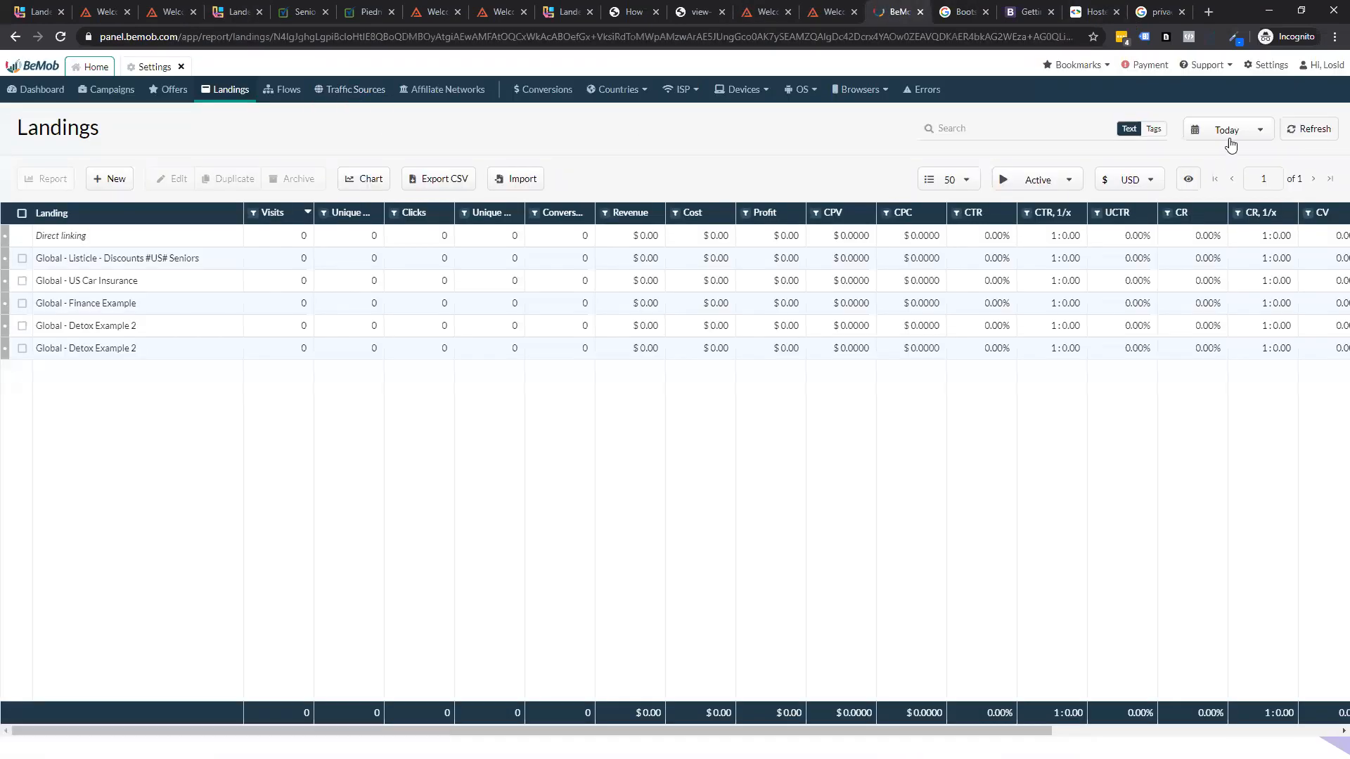
pyautogui.click(1299, 135)
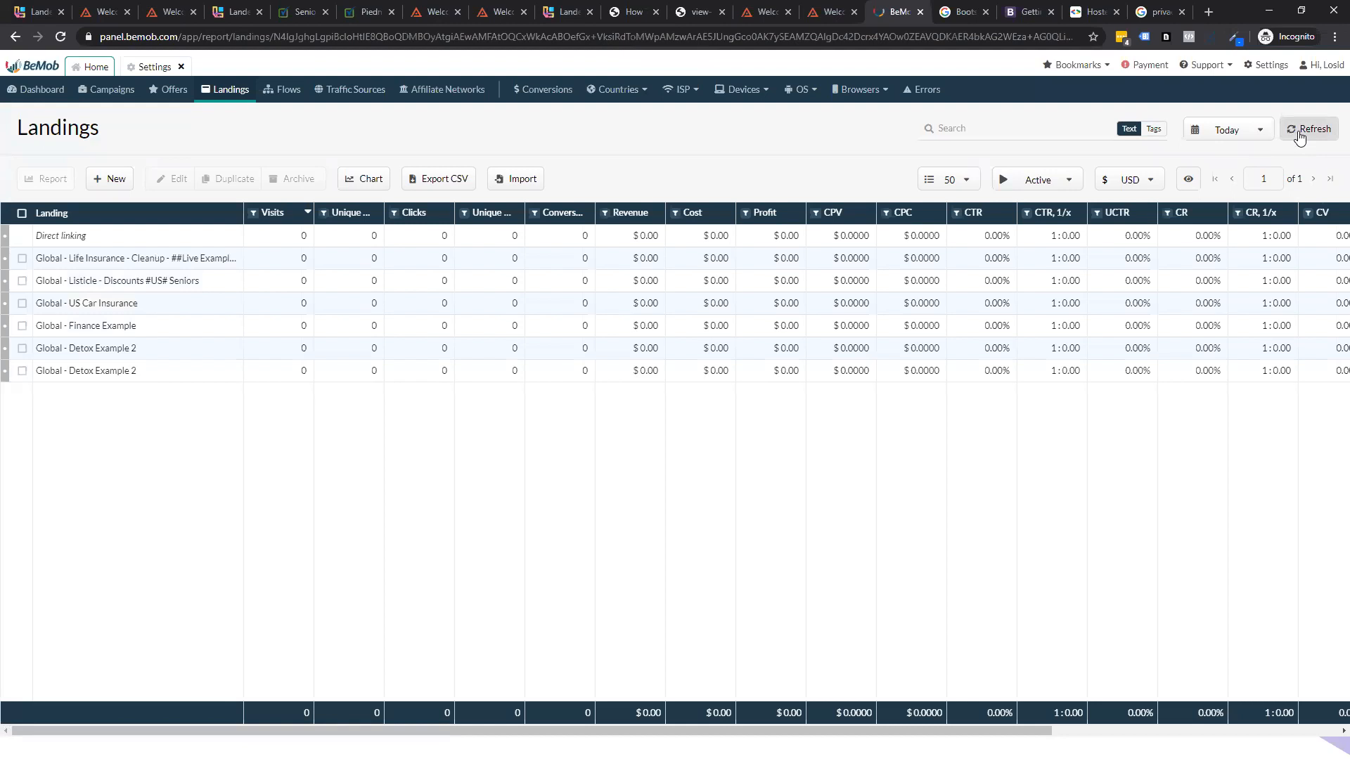
pyautogui.moveTo(243, 209); pyautogui.dragTo(353, 213)
# - Check the URL of the Life Insurance - Cleanup - ##Live Example## landing in its edit form and close it without changes
pyautogui.click(284, 264)
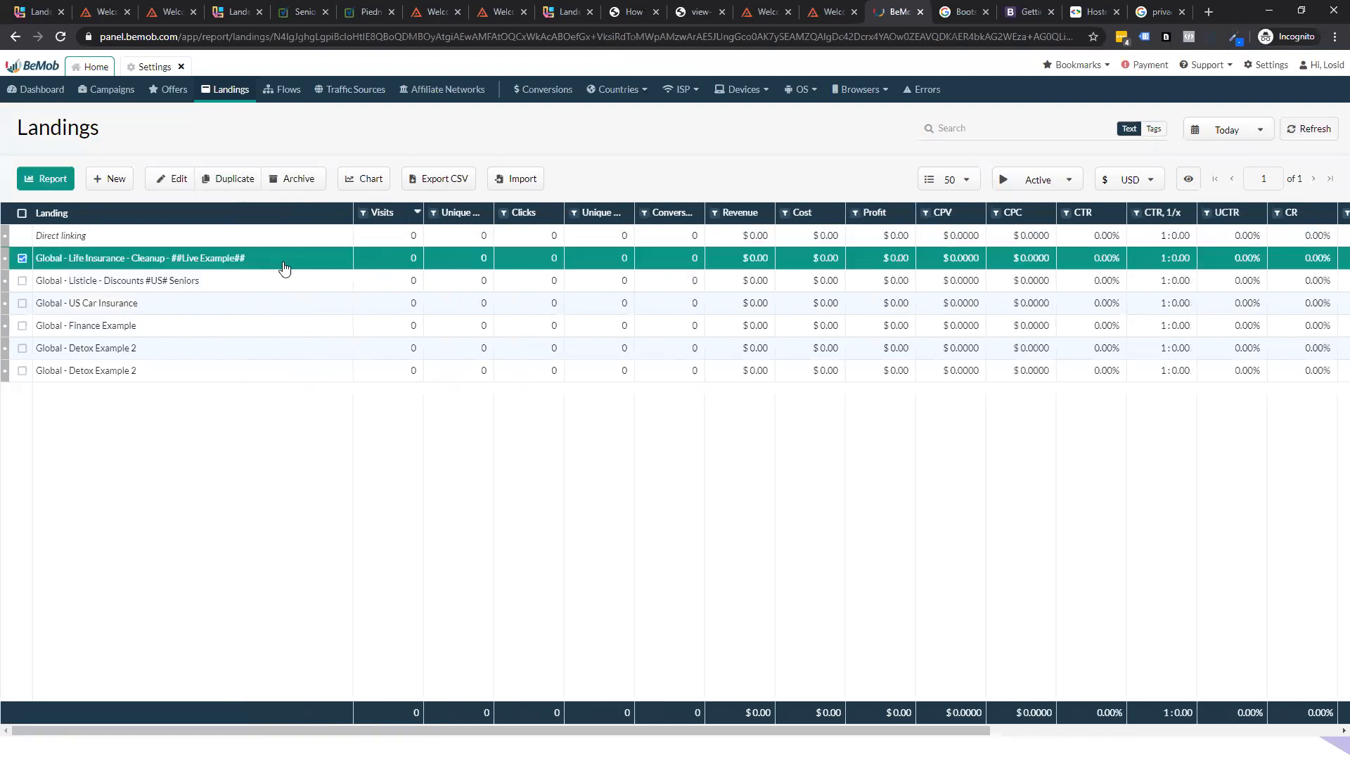
pyautogui.click(172, 179)
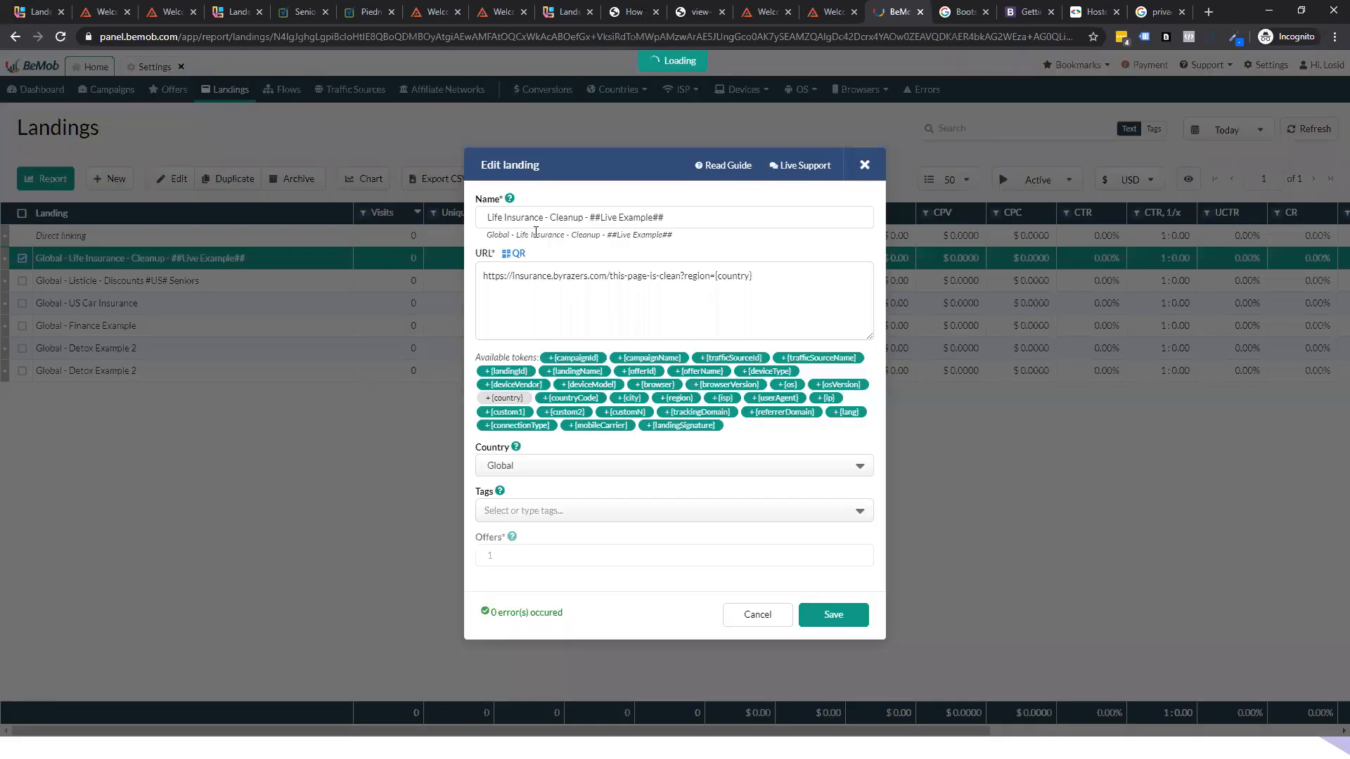
pyautogui.moveTo(752, 276); pyautogui.dragTo(687, 279)
pyautogui.moveTo(793, 275); pyautogui.dragTo(378, 274)
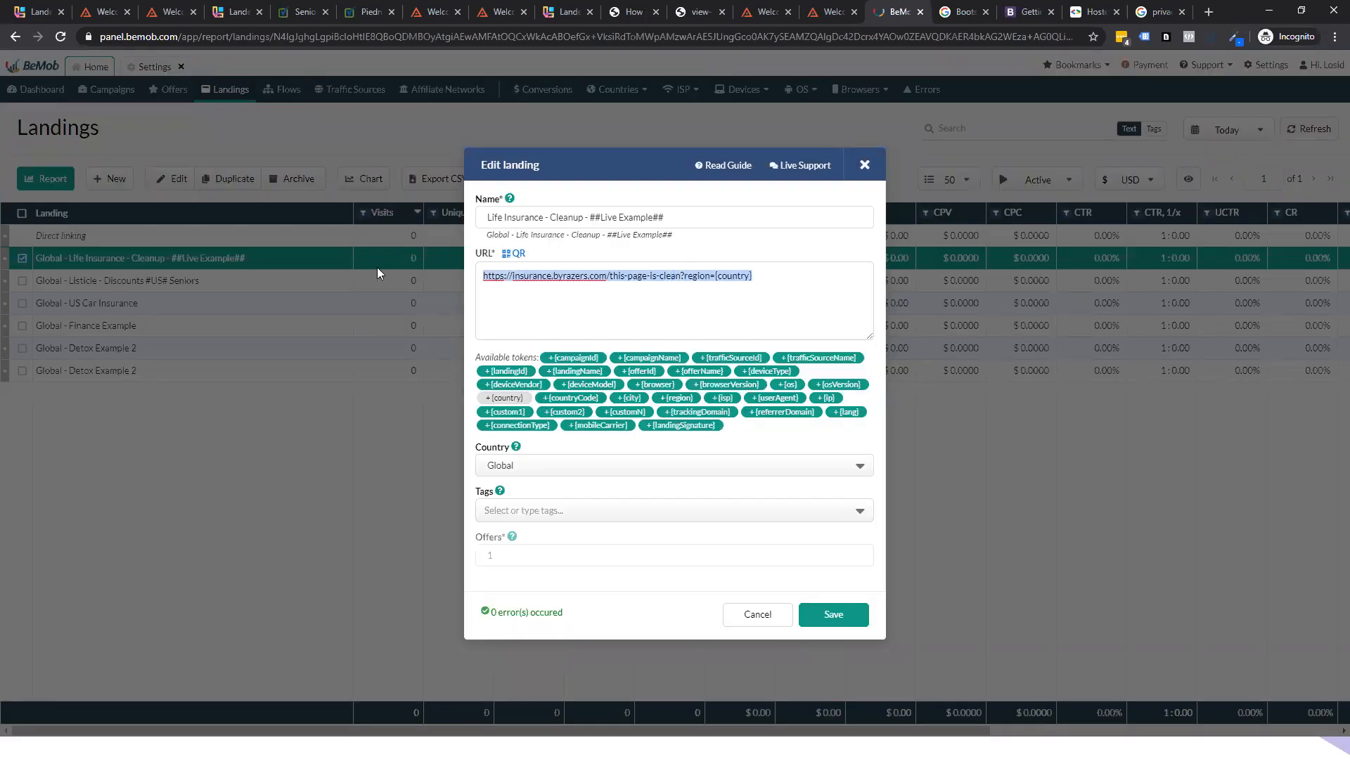
pyautogui.click(505, 292)
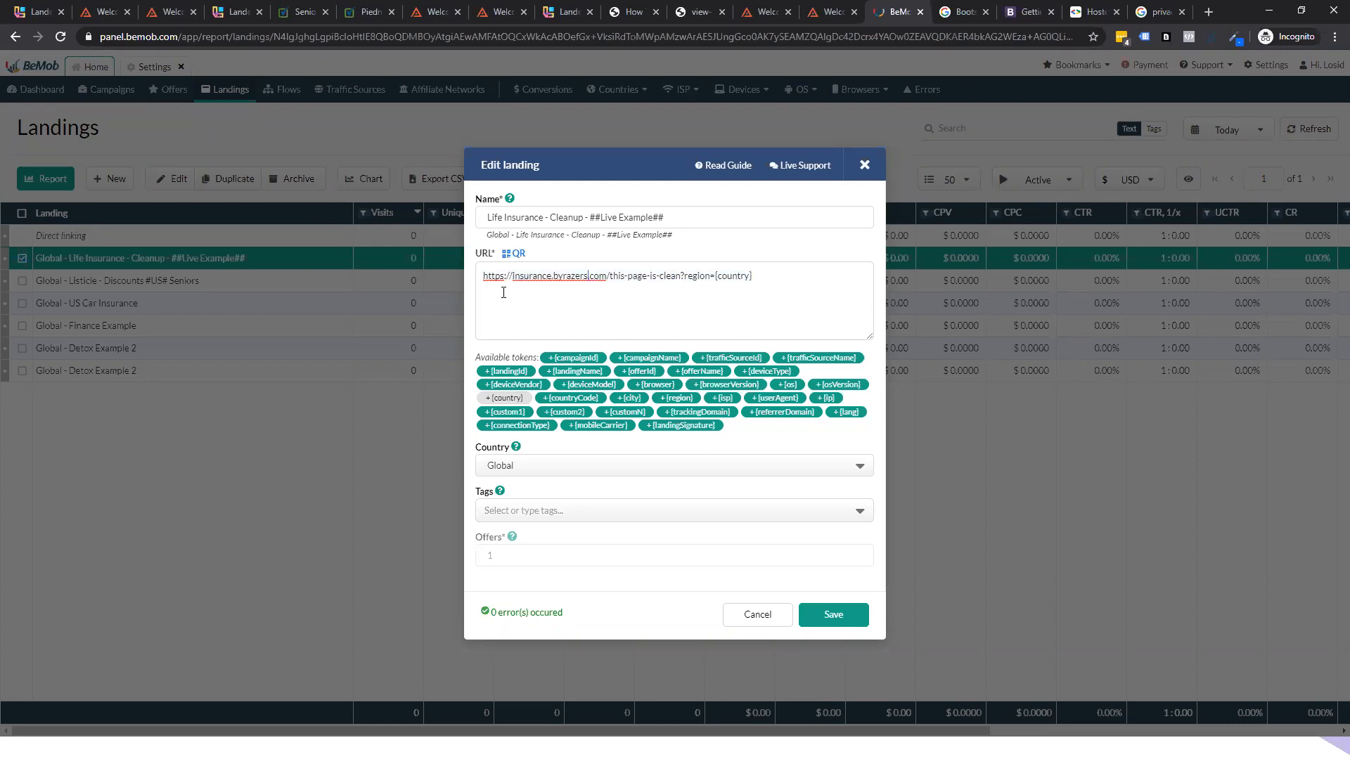
pyautogui.click(756, 615)
# - Start a new campaign with traffic source None, country Global and Built-In Flow as the destination
pyautogui.click(107, 89)
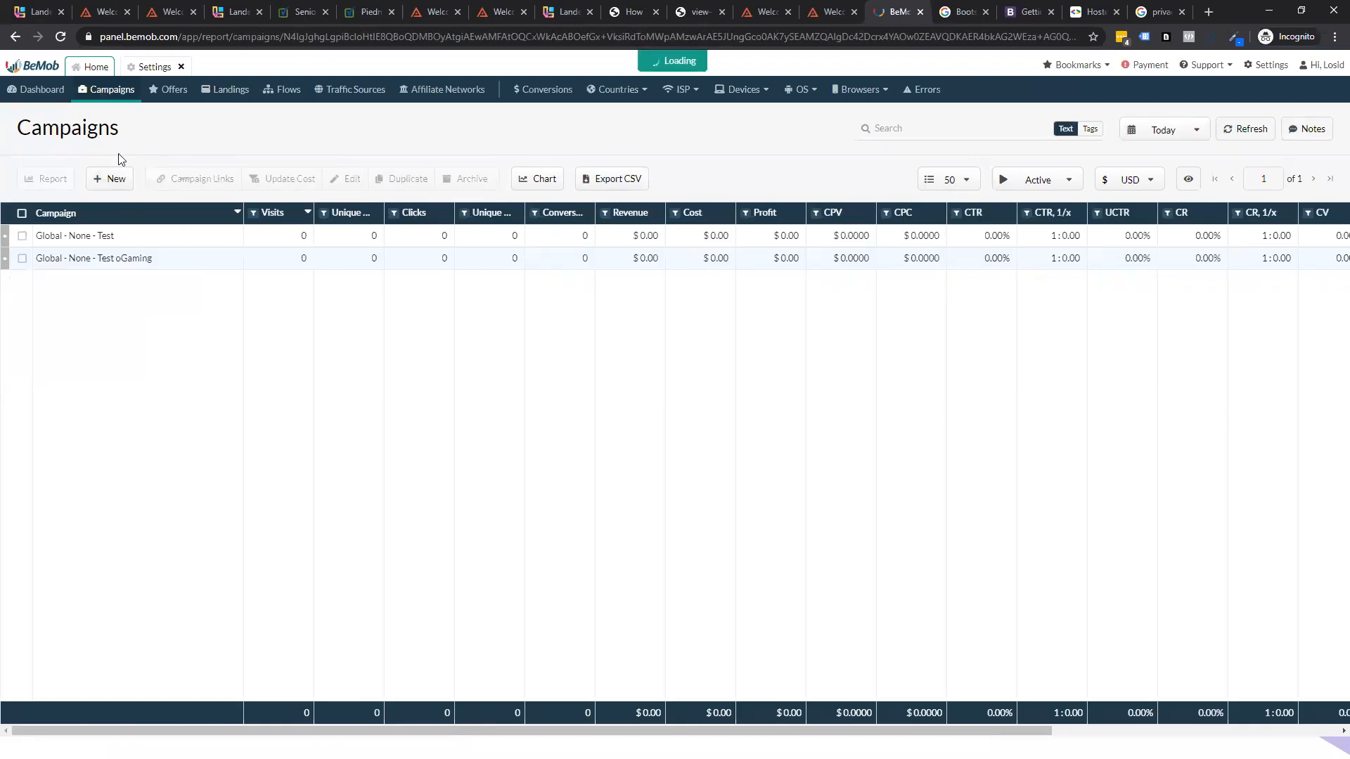
pyautogui.click(110, 178)
pyautogui.click(485, 234)
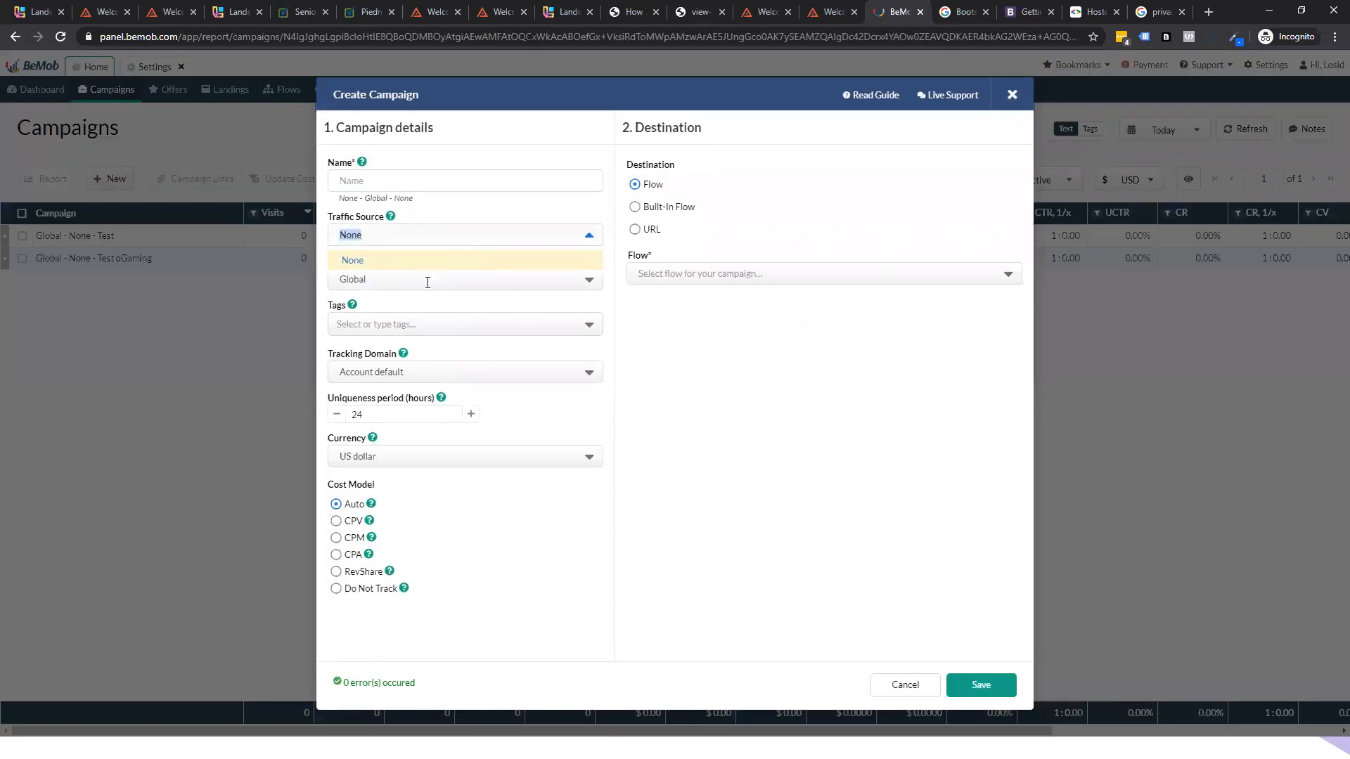
pyautogui.click(445, 260)
pyautogui.click(443, 285)
pyautogui.click(728, 322)
pyautogui.click(635, 207)
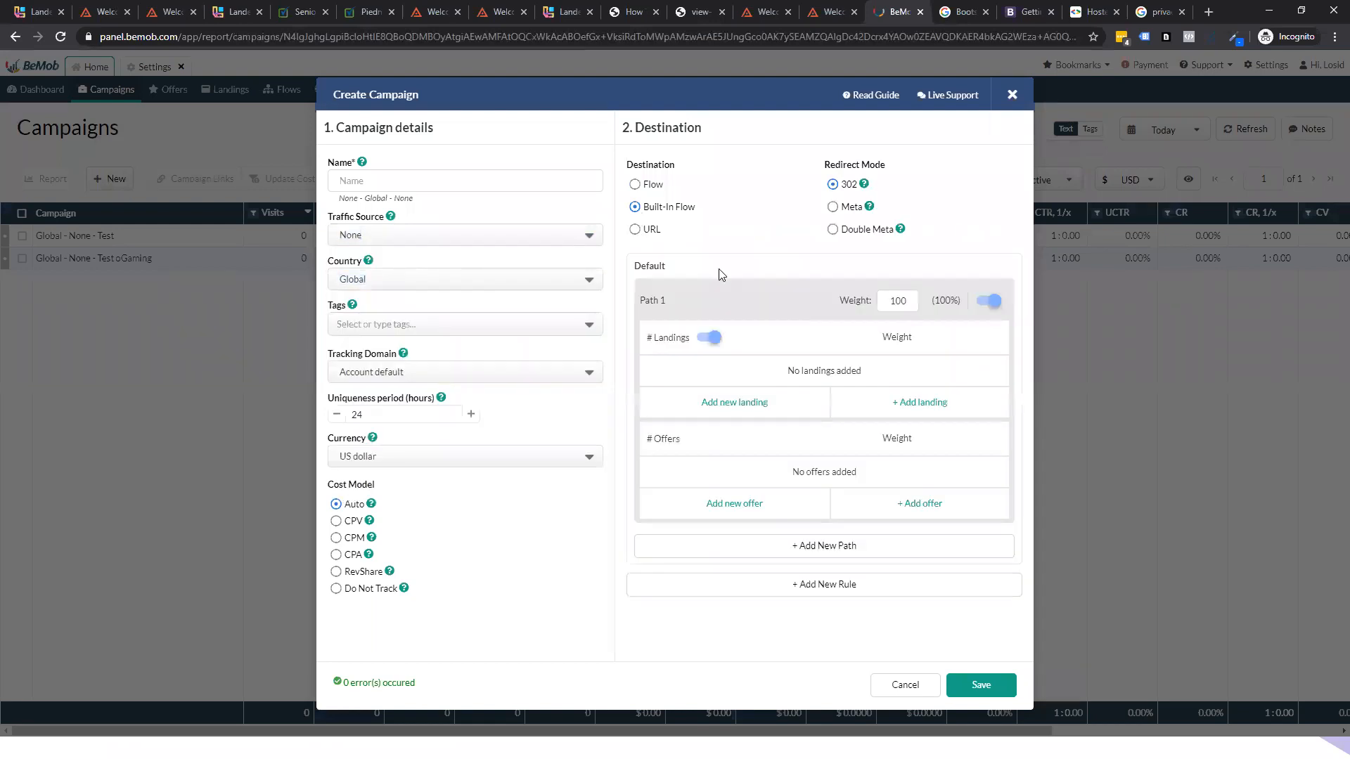
# - Add the Life Insurance - Cleanup - ##Live Example## landing and the Global - LanderLab Offer to Path 1 of the campaign
pyautogui.click(724, 406)
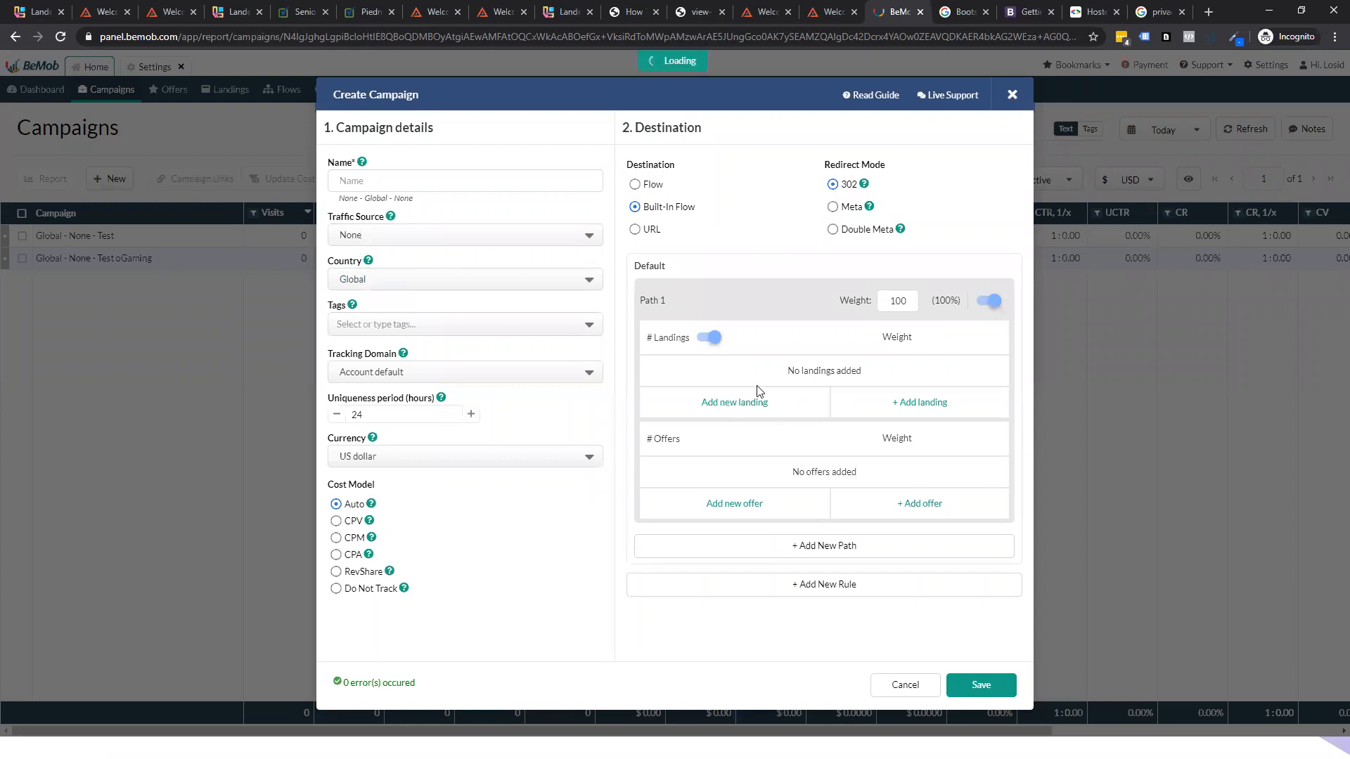
pyautogui.click(866, 169)
pyautogui.click(917, 407)
pyautogui.click(699, 377)
pyautogui.click(840, 458)
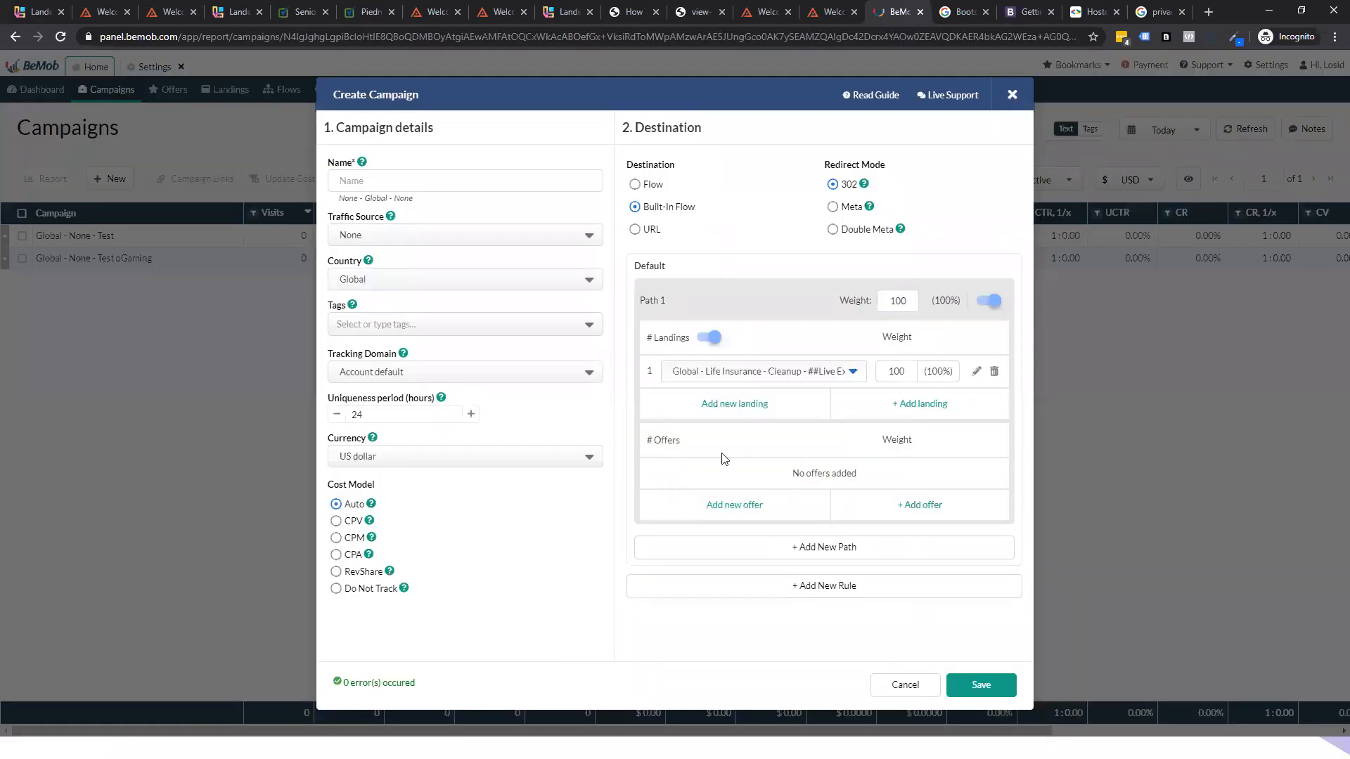
pyautogui.click(914, 507)
pyautogui.click(758, 481)
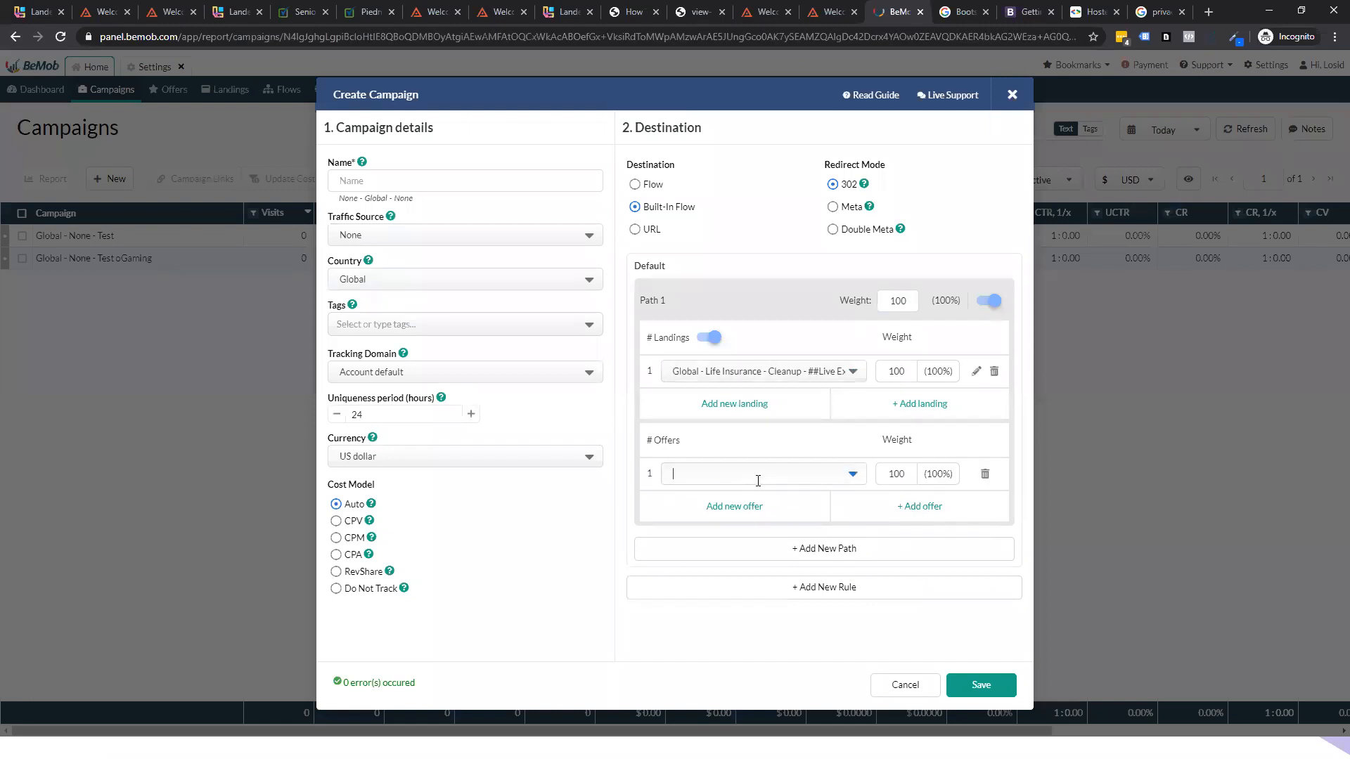
pyautogui.click(731, 525)
# - Name the campaign "Live Test" and save it
pyautogui.click(405, 184)
pyautogui.write('L')
pyautogui.press('BackSpace')
pyautogui.write('Live Test')
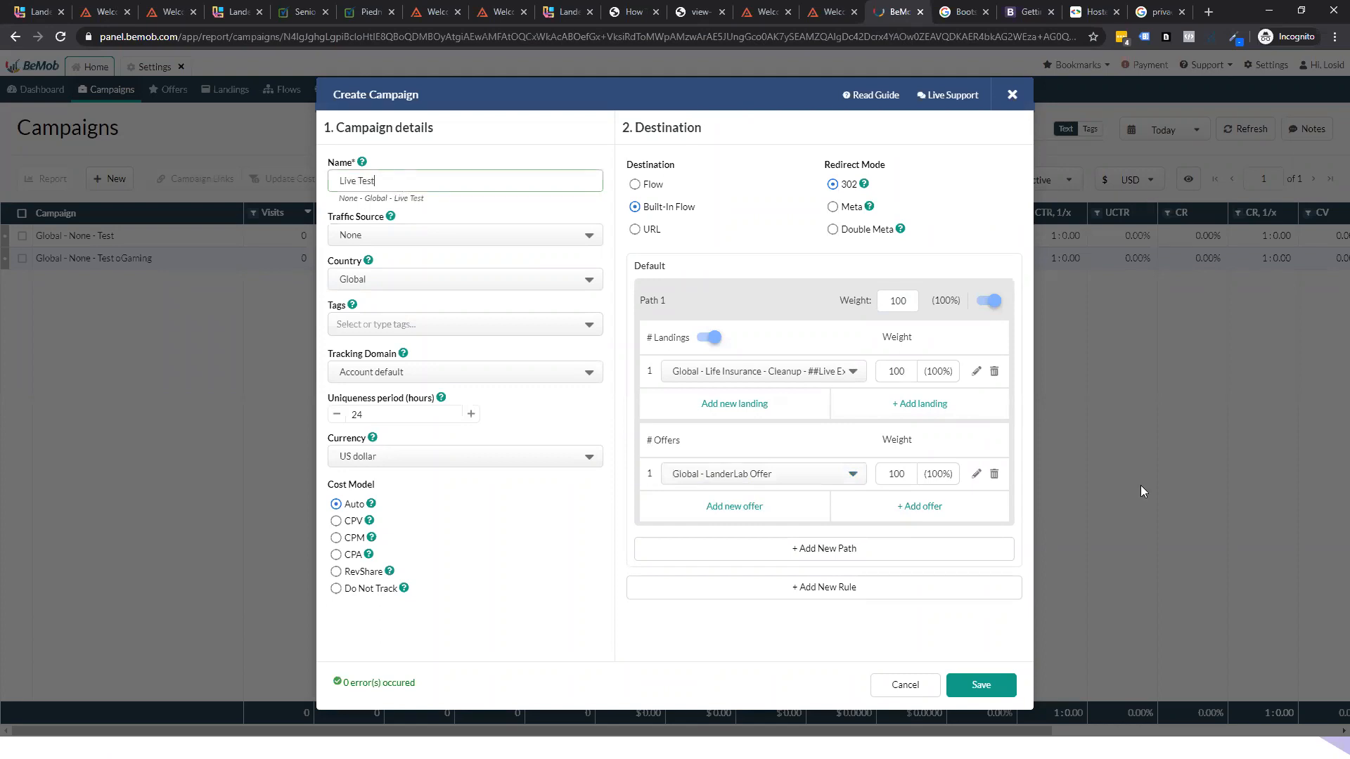
pyautogui.click(975, 691)
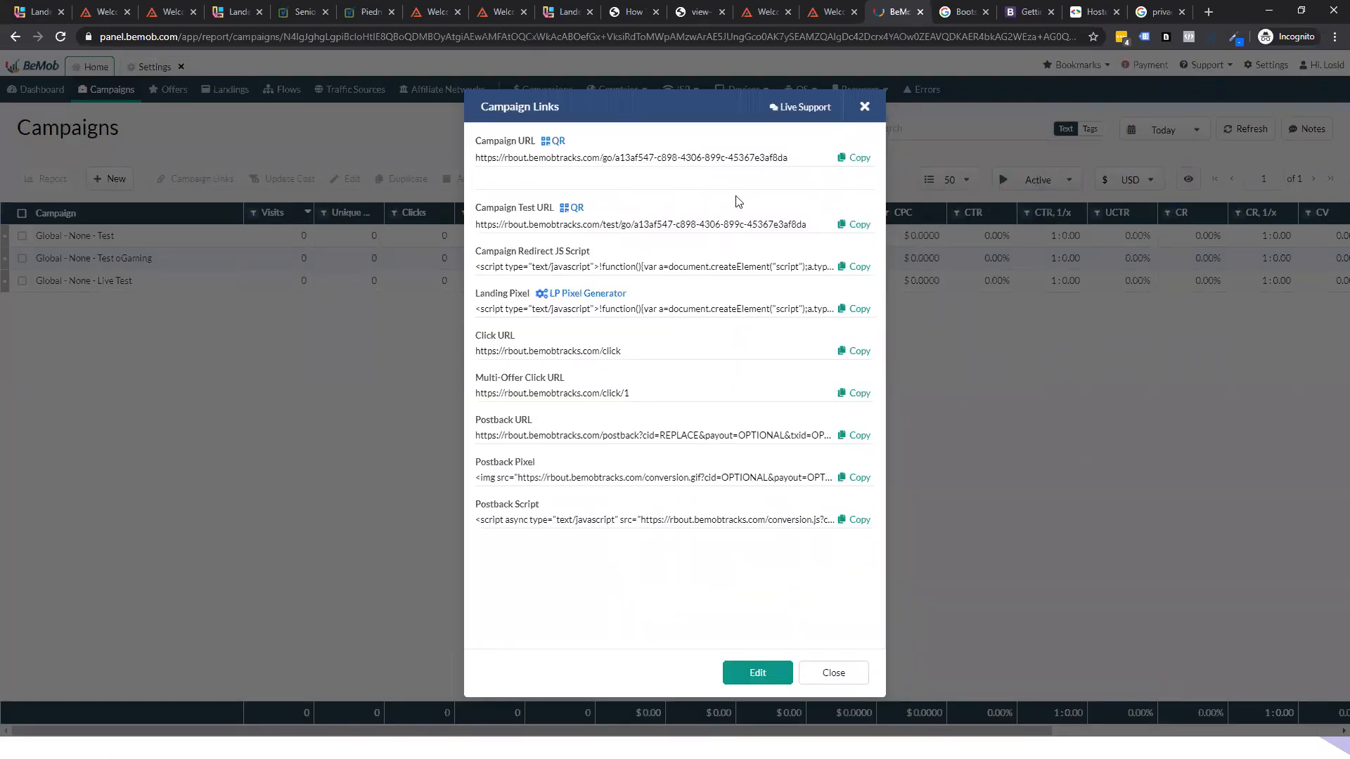
# - Copy the Live Test campaign URL, open it in a new browser tab and dismiss the landing page's welcome pop
pyautogui.click(870, 157)
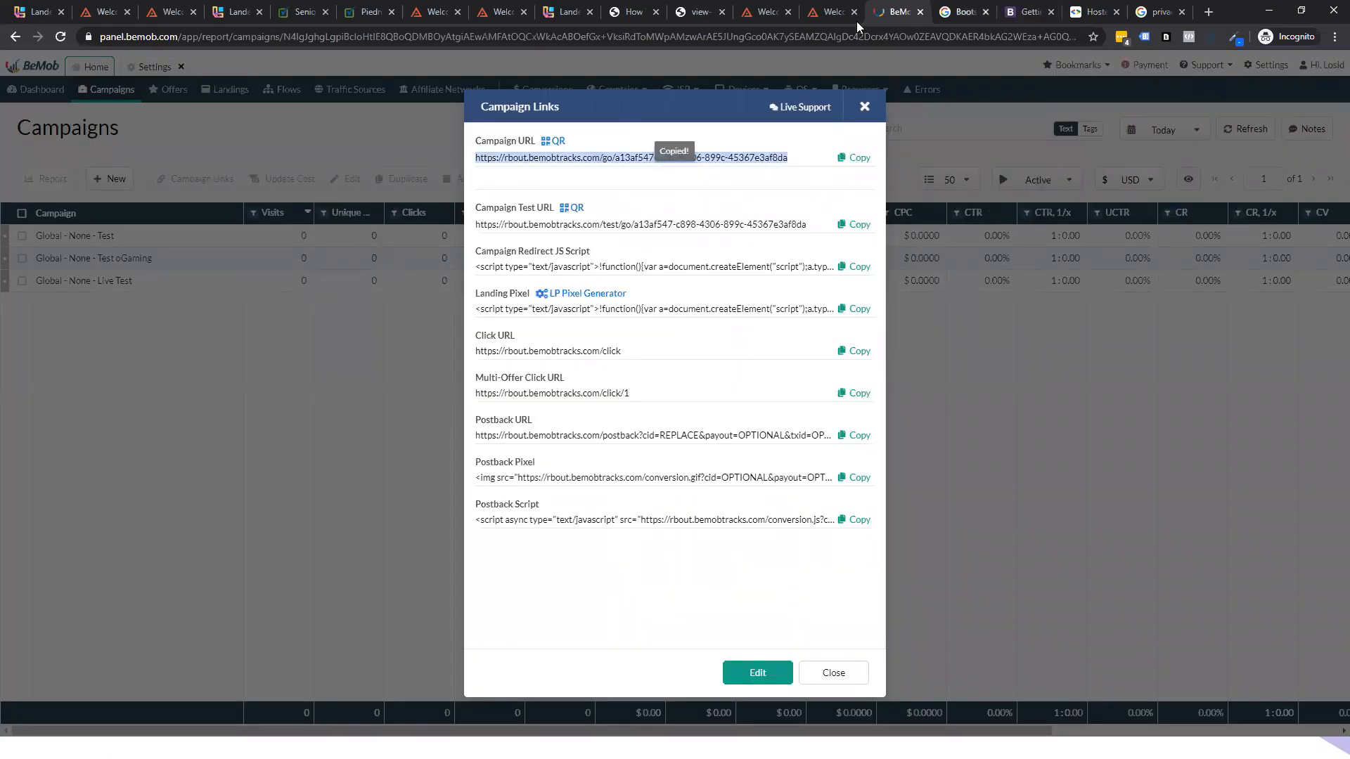
pyautogui.click(865, 106)
pyautogui.click(1210, 12)
pyautogui.hotkey('ctrl', 'v')
pyautogui.press('Return')
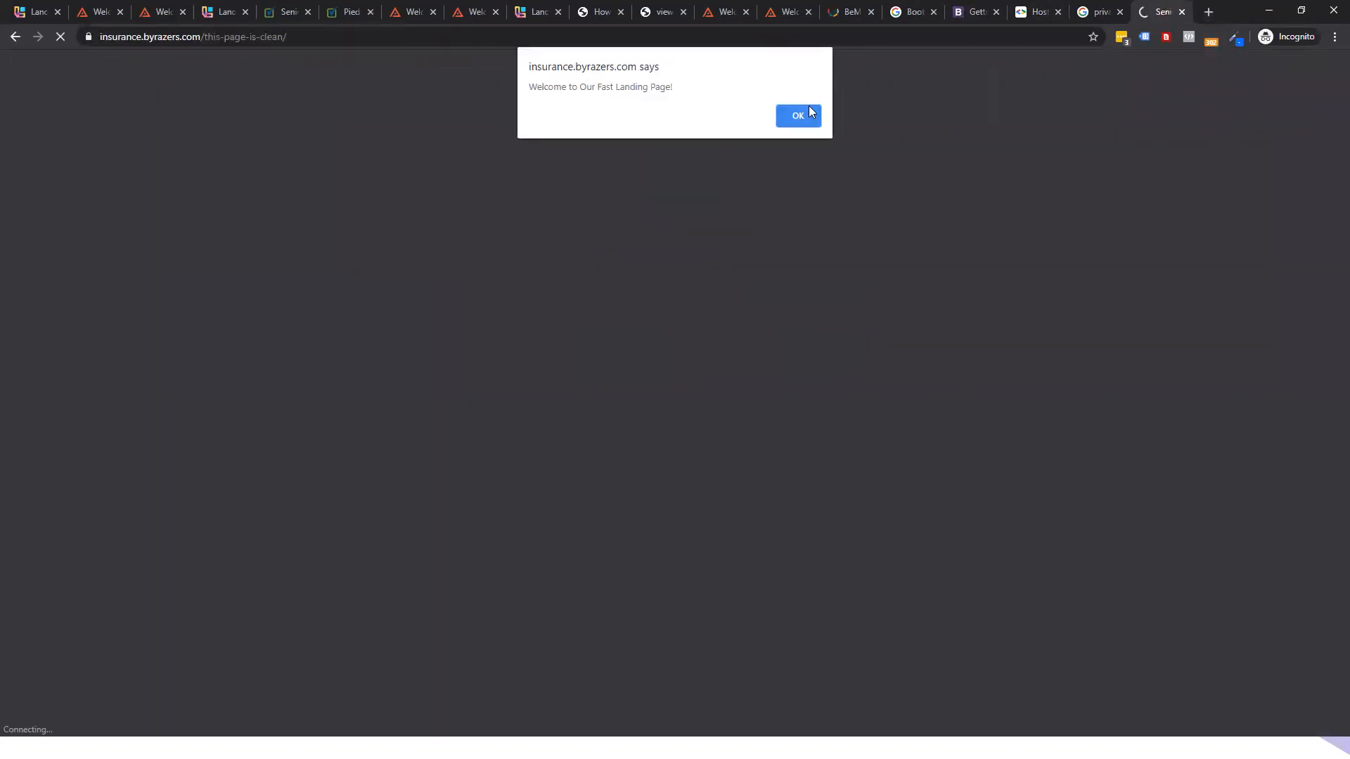
pyautogui.click(808, 112)
# - Look through the landing page and follow its Check Options link below the state map to test the offer redirect
pyautogui.scroll(-14, 589, 210)
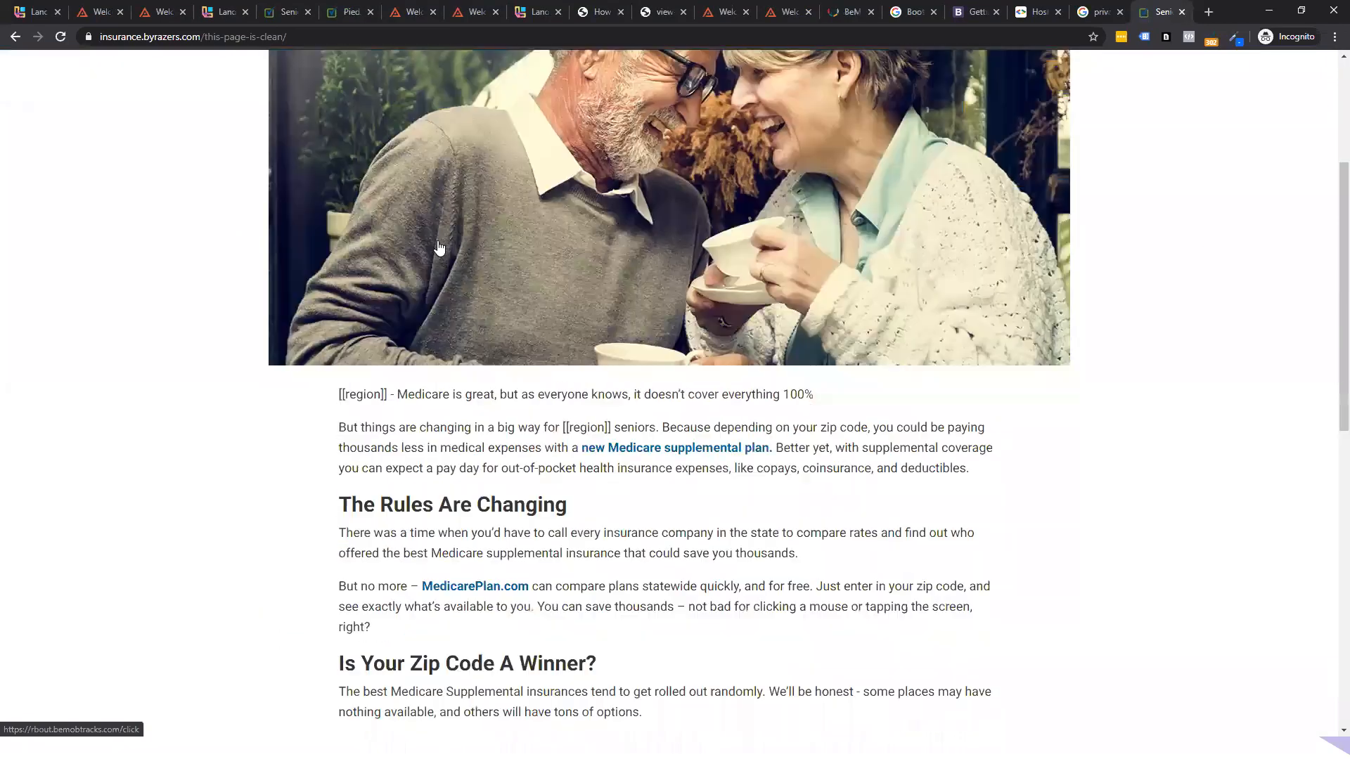
pyautogui.scroll(2, 994, 319)
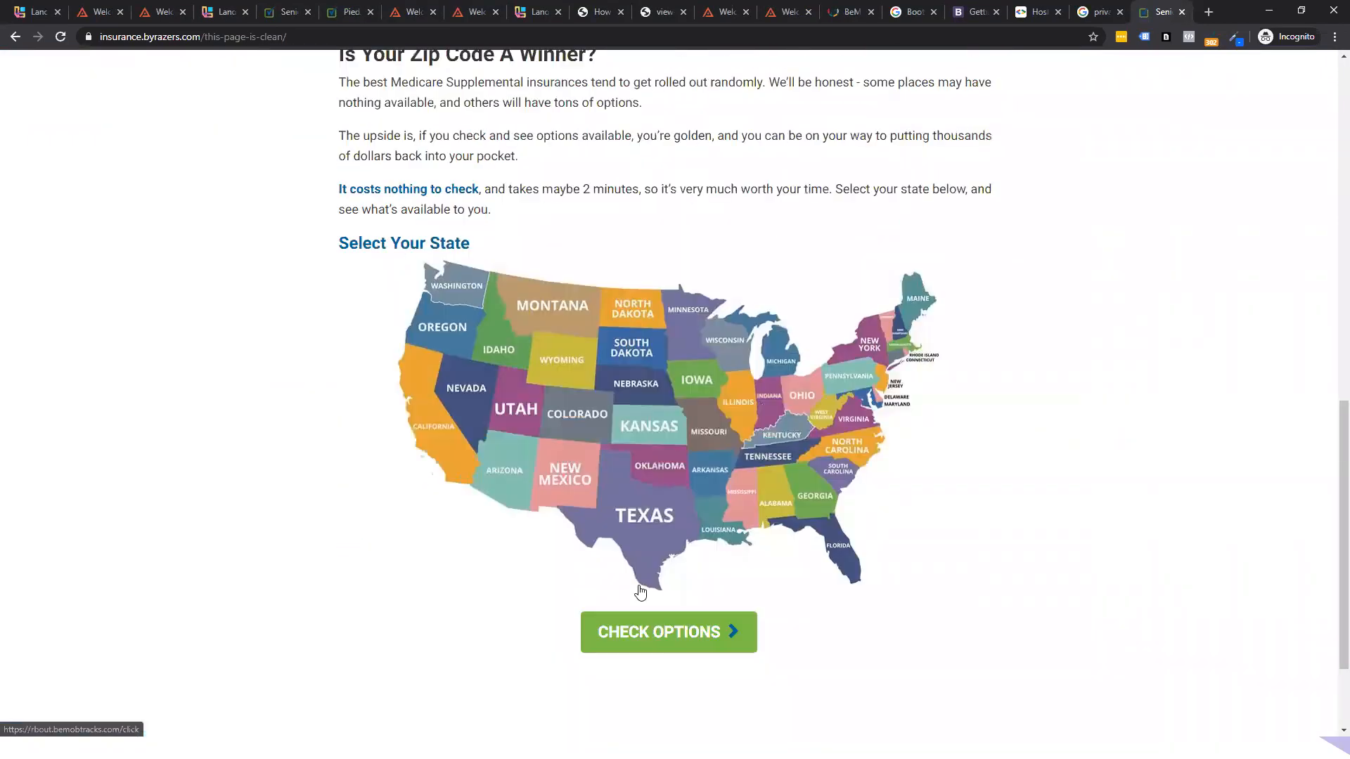
pyautogui.click(640, 643)
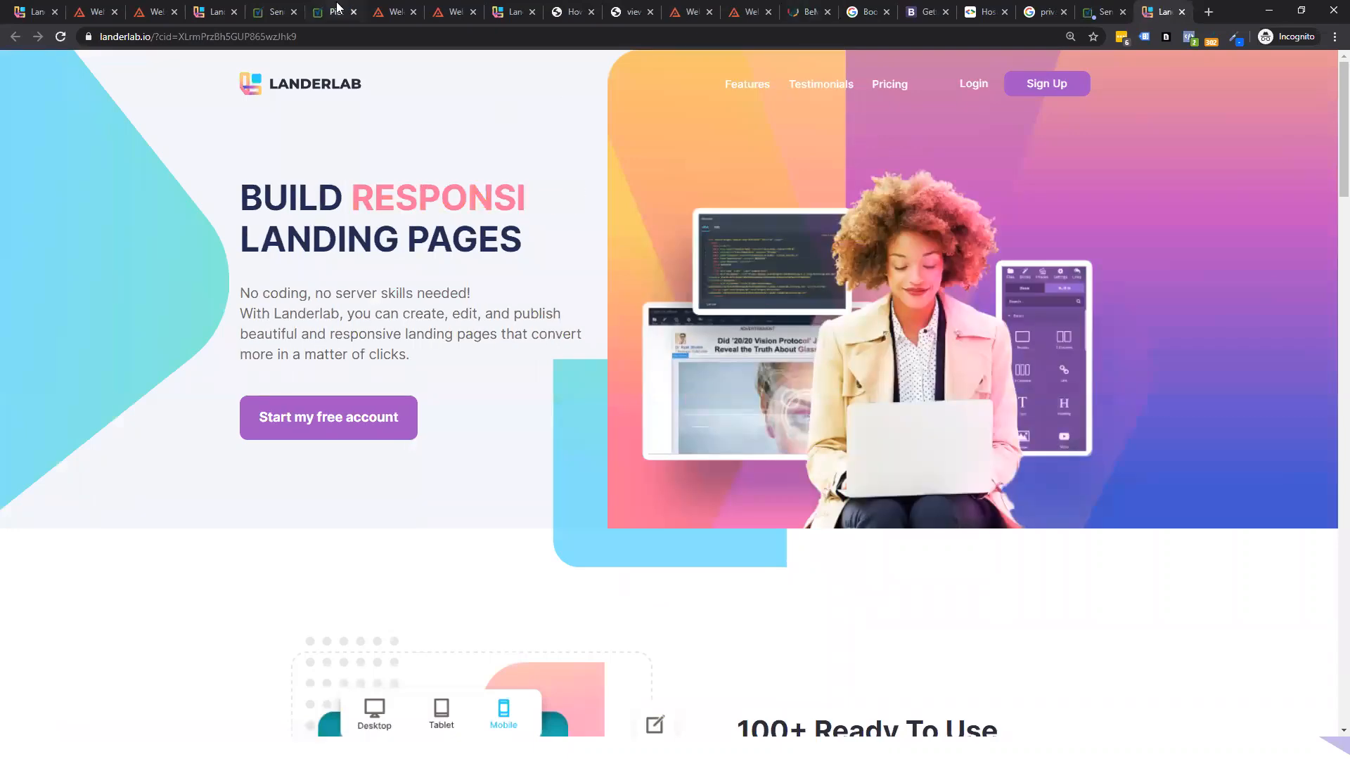
# - Switch back to LanderLab and open the Life Insurance - Cleanup page in the editor
pyautogui.click(222, 10)
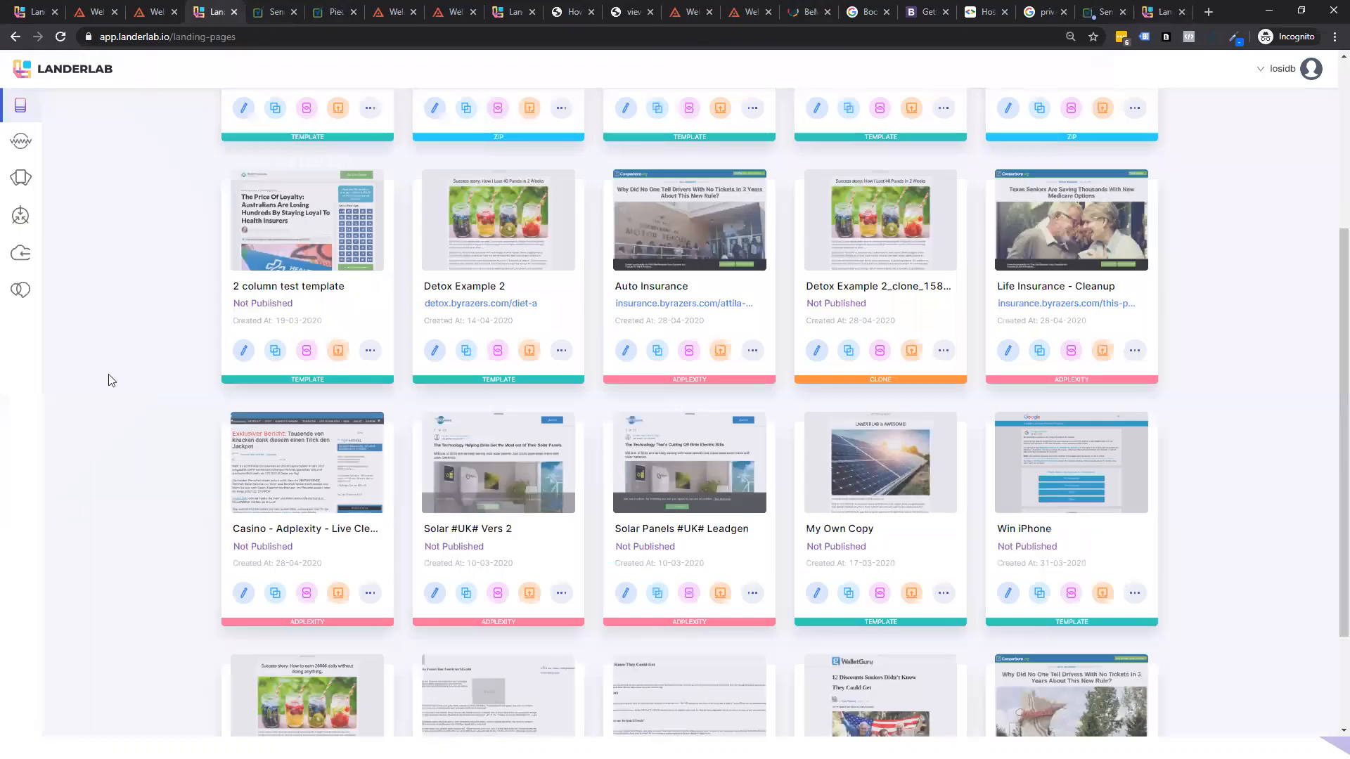
pyautogui.scroll(4, 984, 485)
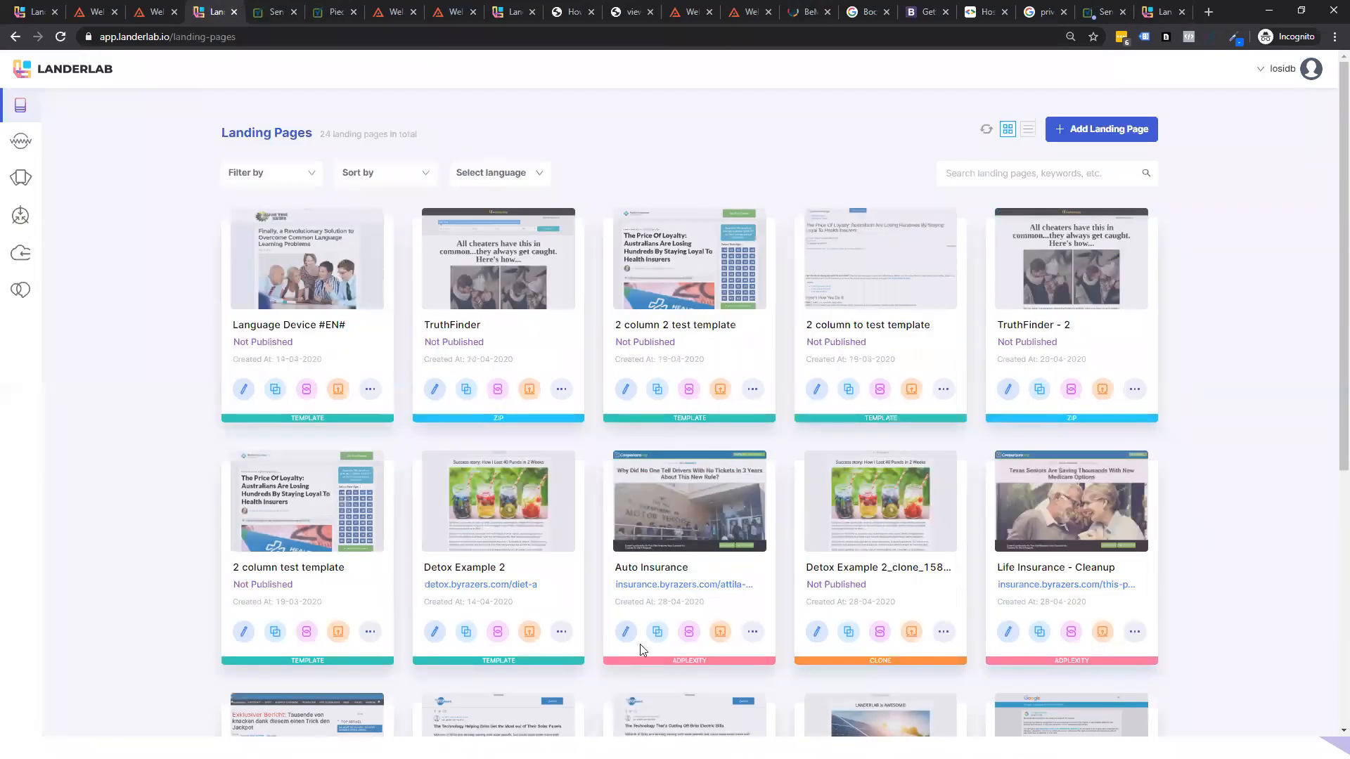
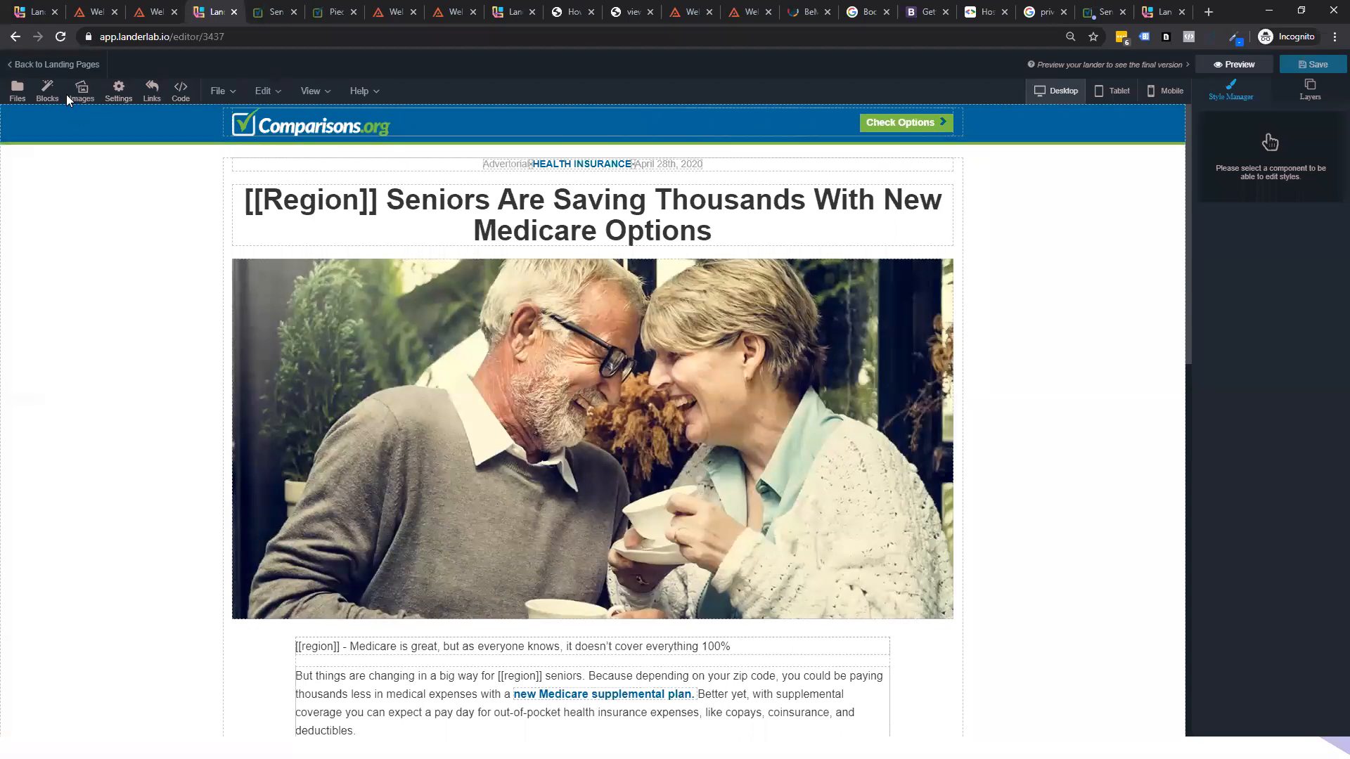
pyautogui.click(180, 89)
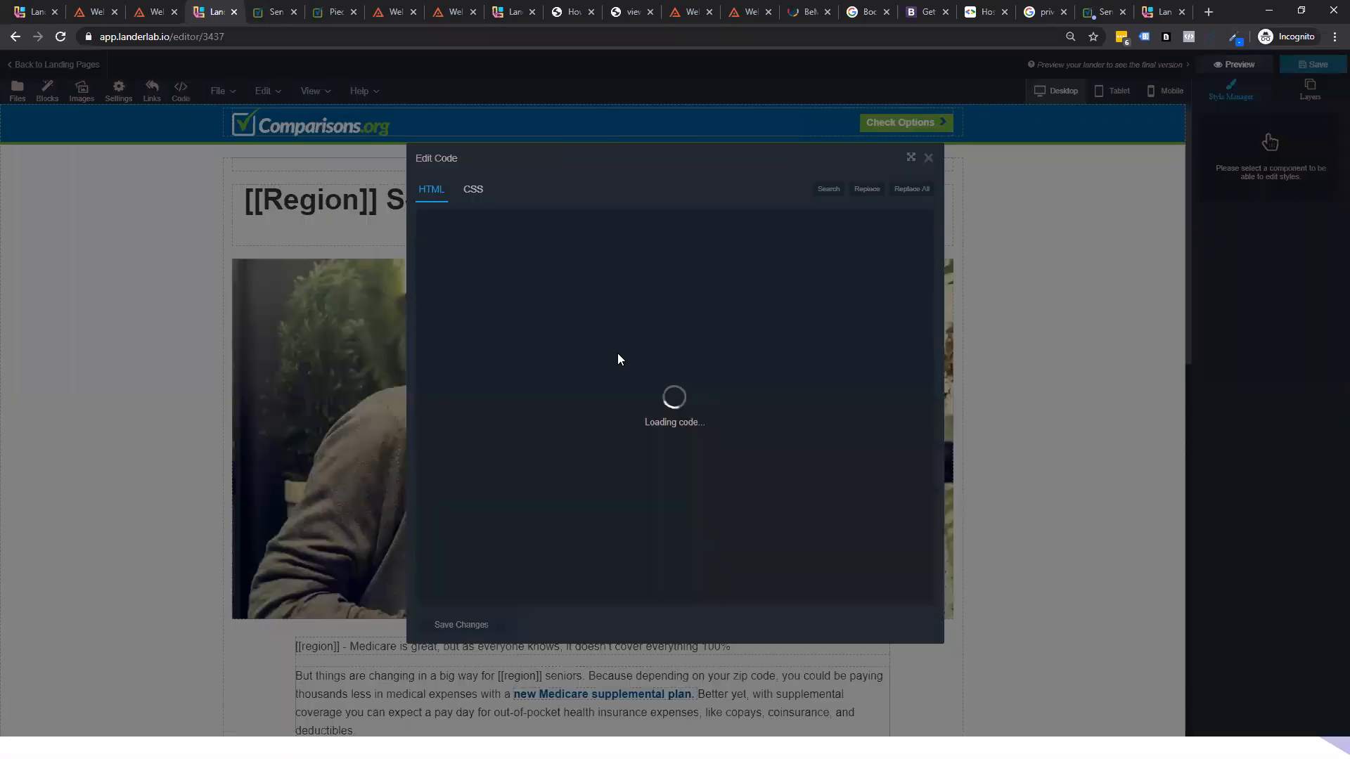
pyautogui.click(928, 158)
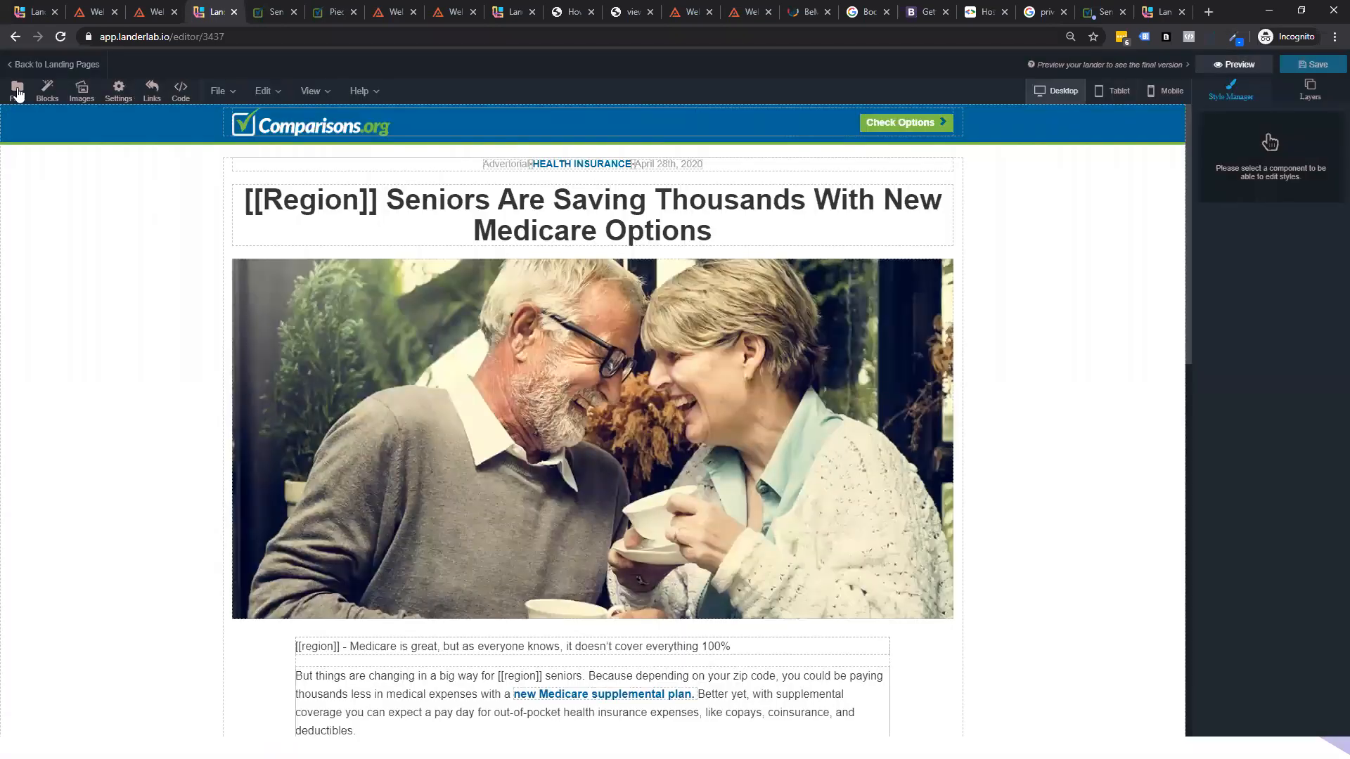
# - Copy the entire contents of the css.css stylesheet from the page's files and close the file
pyautogui.click(14, 91)
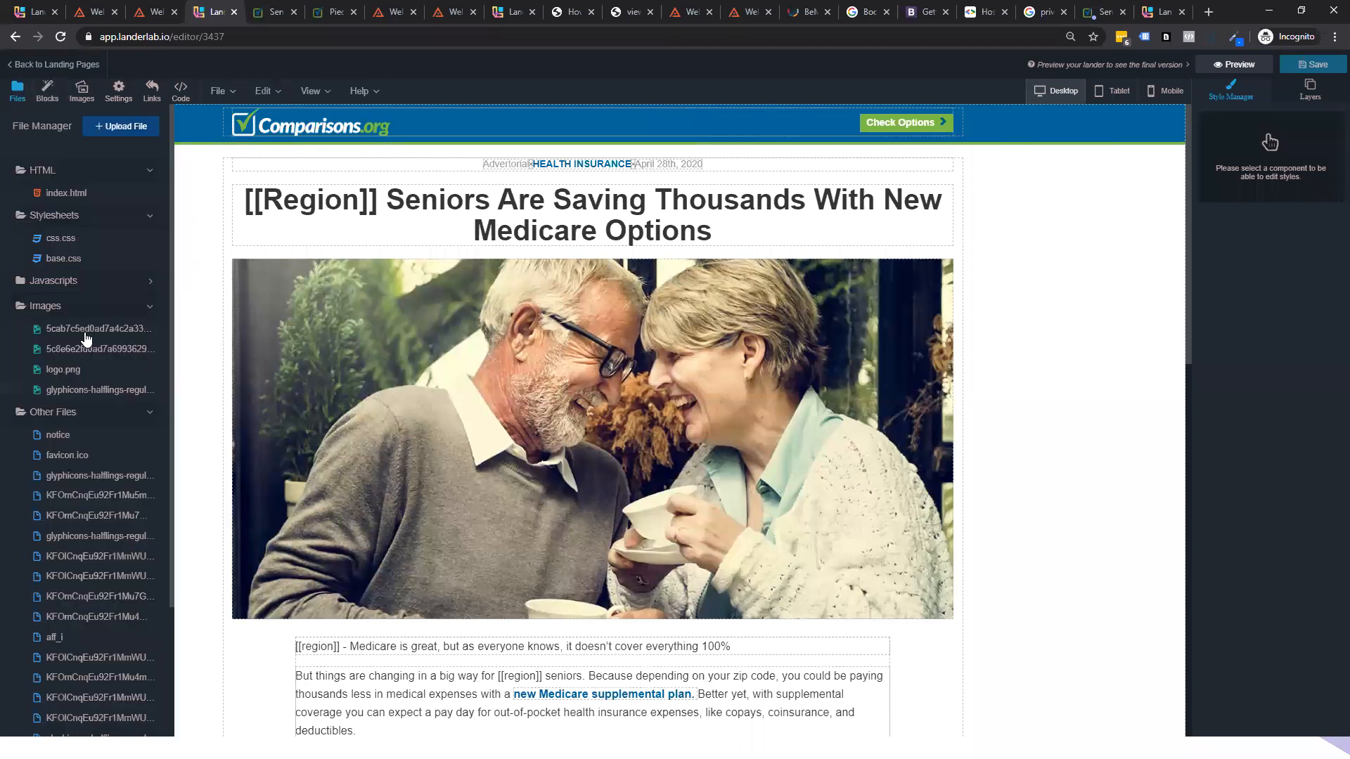
pyautogui.click(81, 241)
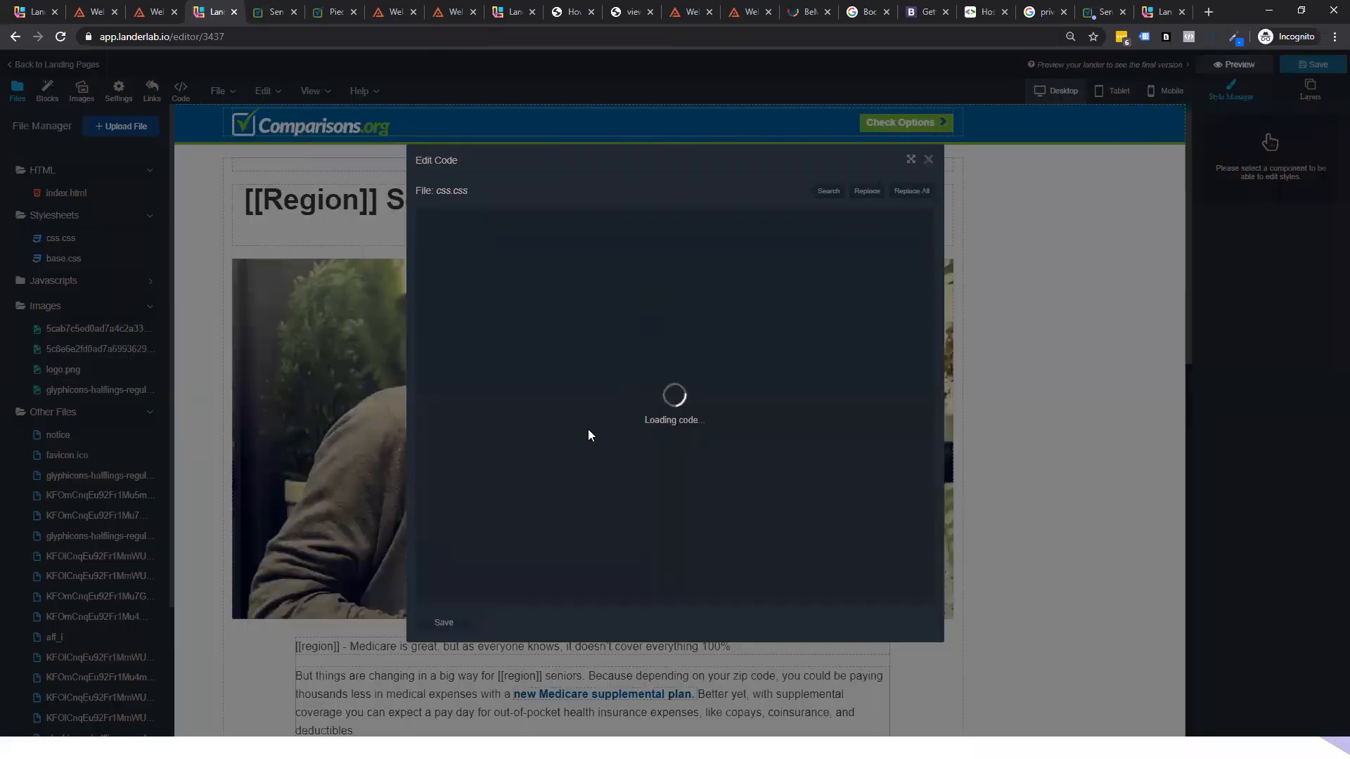
pyautogui.hotkey('ctrl', 'a')
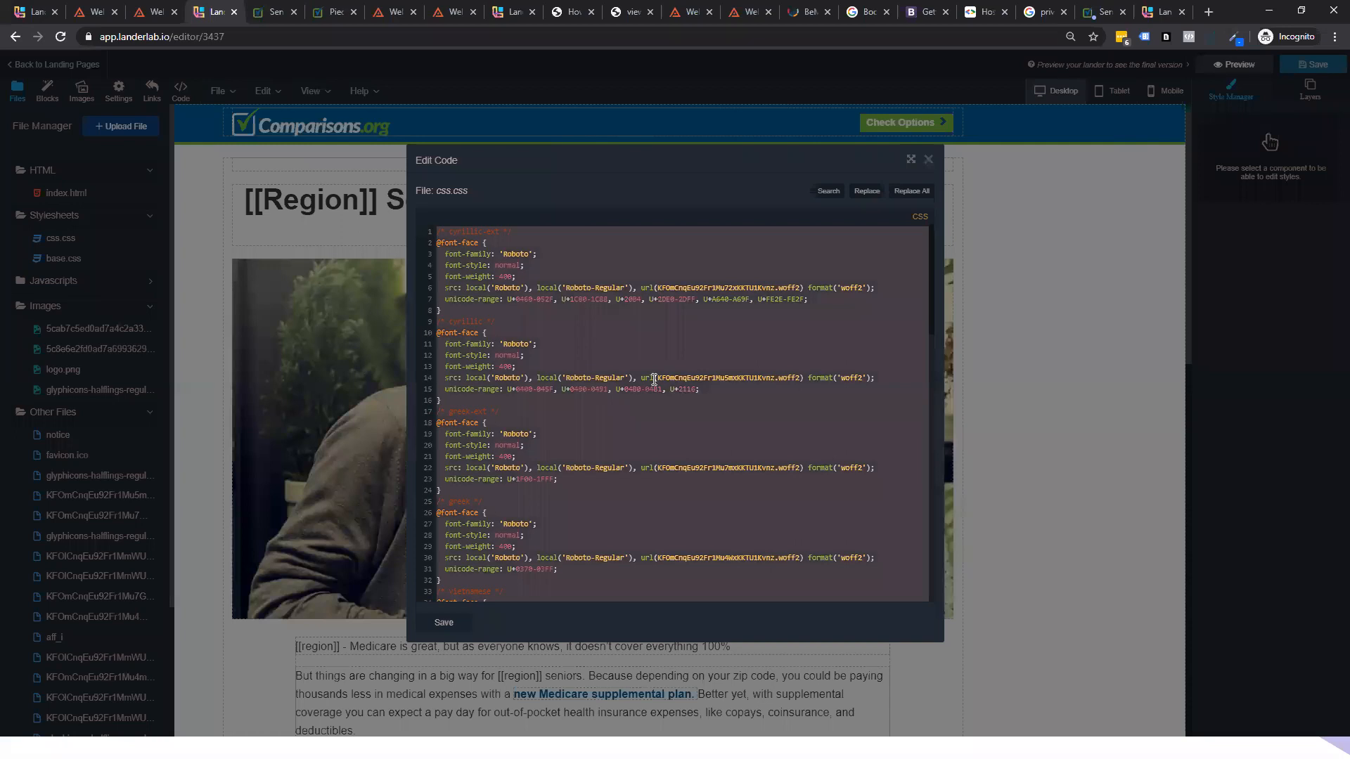
pyautogui.rightClick(554, 476)
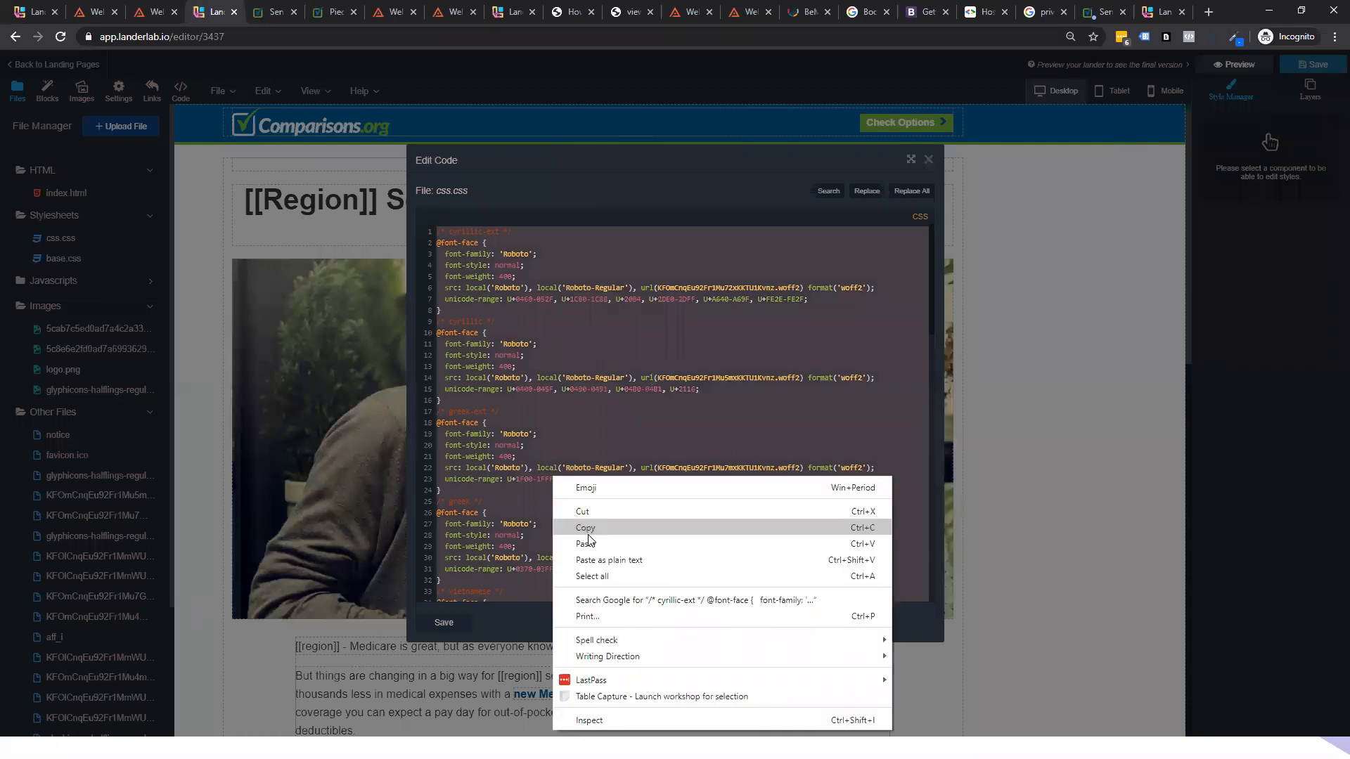
pyautogui.click(589, 528)
pyautogui.rightClick(499, 367)
pyautogui.click(537, 419)
pyautogui.click(928, 161)
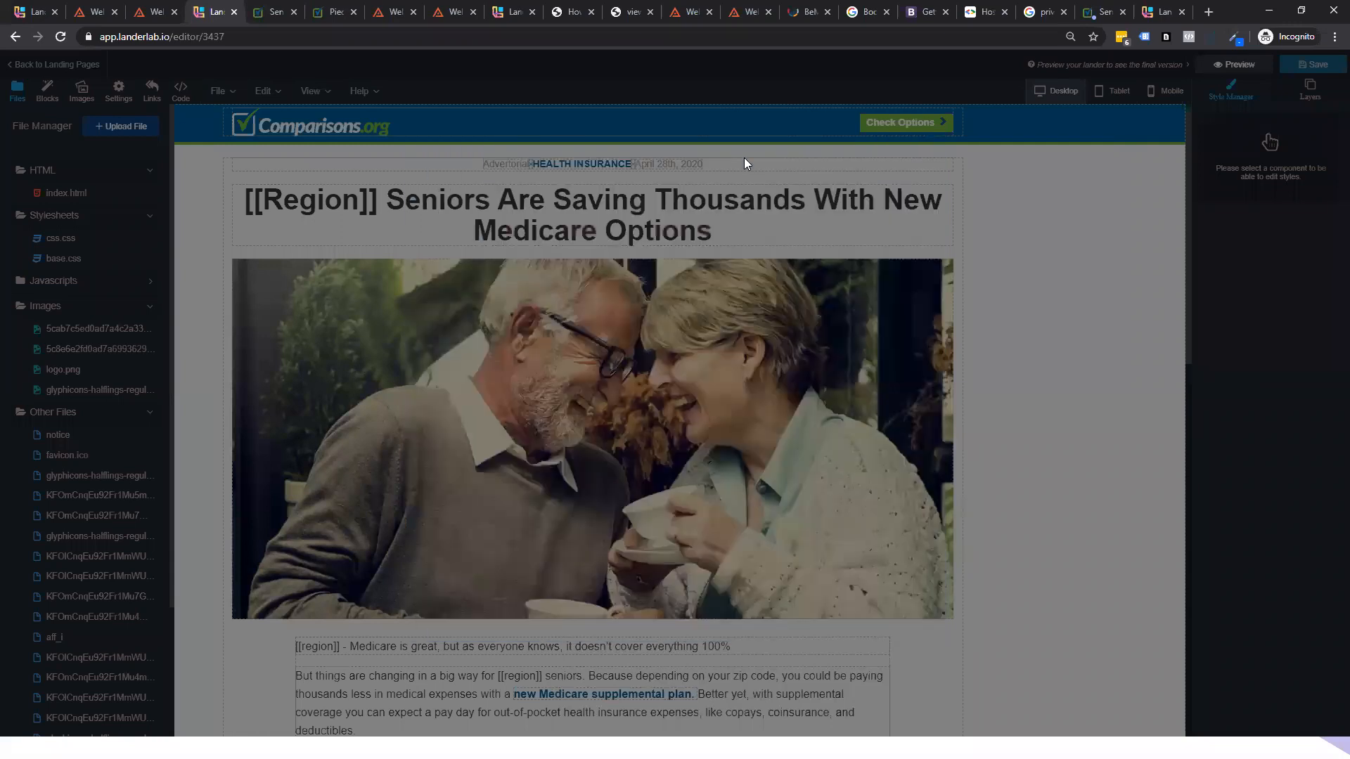
# - Add a style block containing the copied css.css code just before the closing head tag in index.html
pyautogui.click(109, 195)
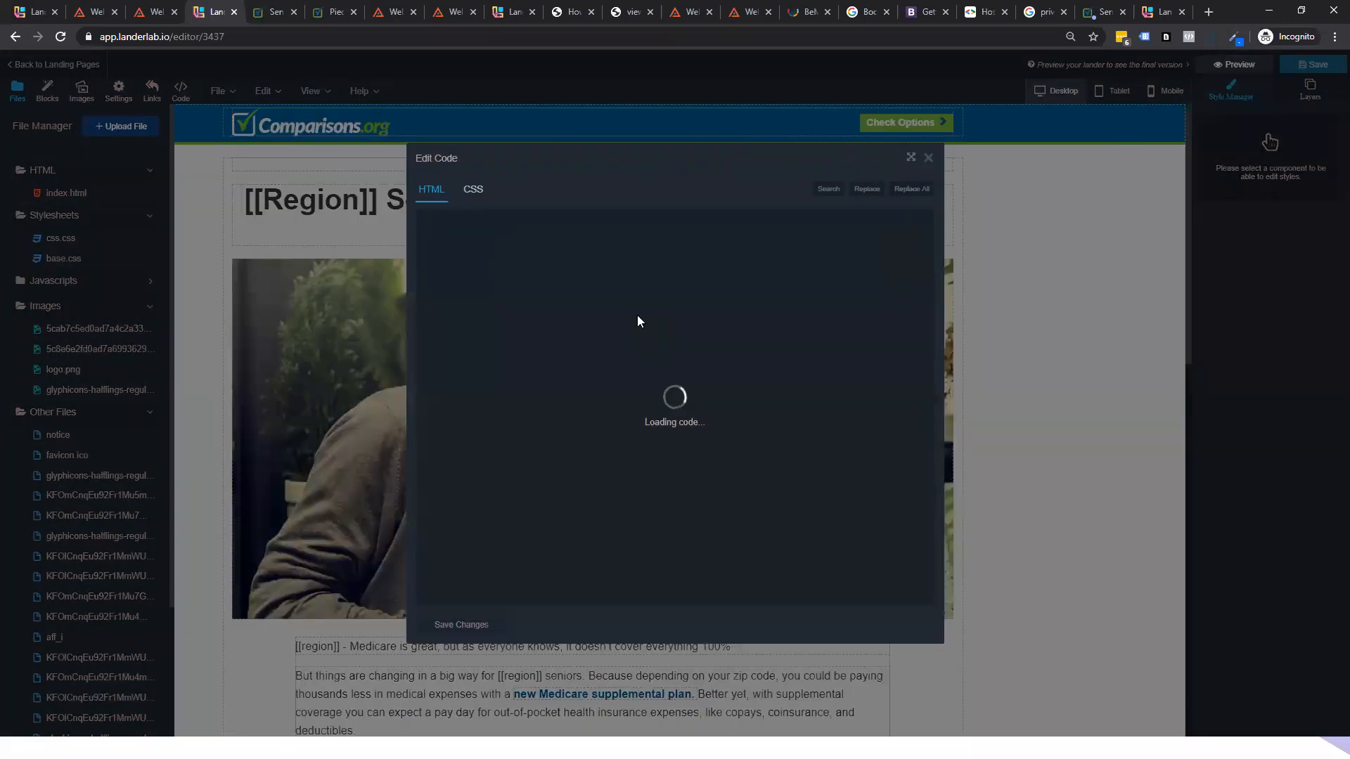
pyautogui.scroll(-5, 548, 360)
pyautogui.scroll(3, 535, 367)
pyautogui.click(877, 362)
pyautogui.press('Return')
pyautogui.press('Return')
pyautogui.press('Return')
pyautogui.press('Return')
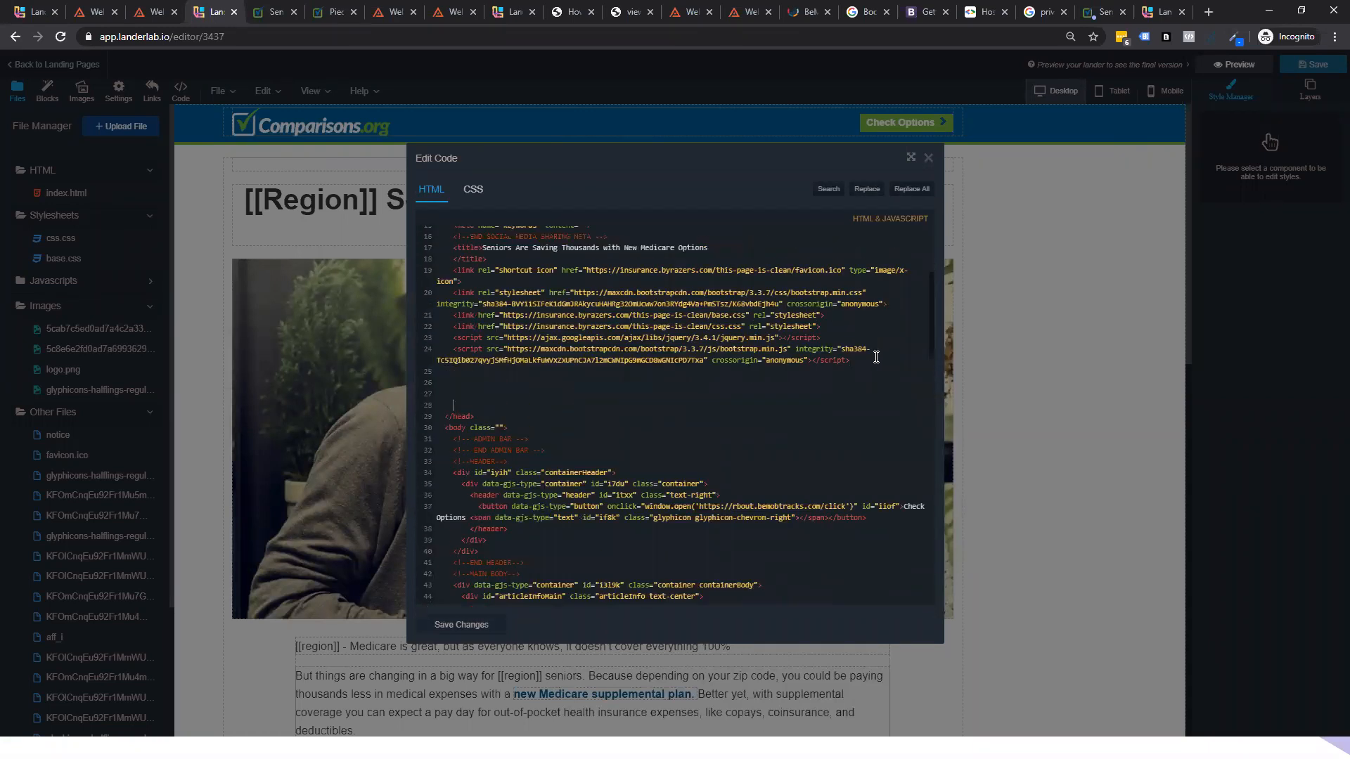
pyautogui.write('<style>')
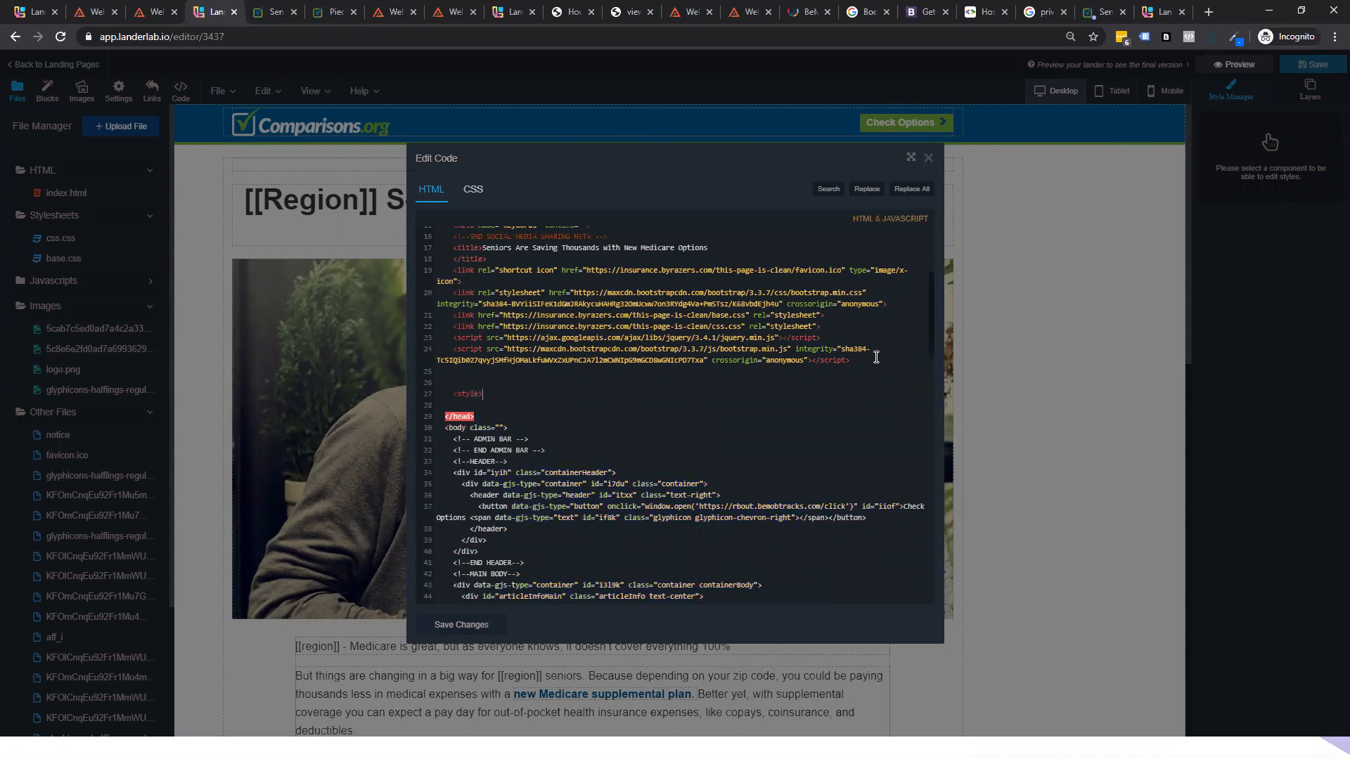
pyautogui.press('Return')
pyautogui.press('Return')
pyautogui.write('</style>')
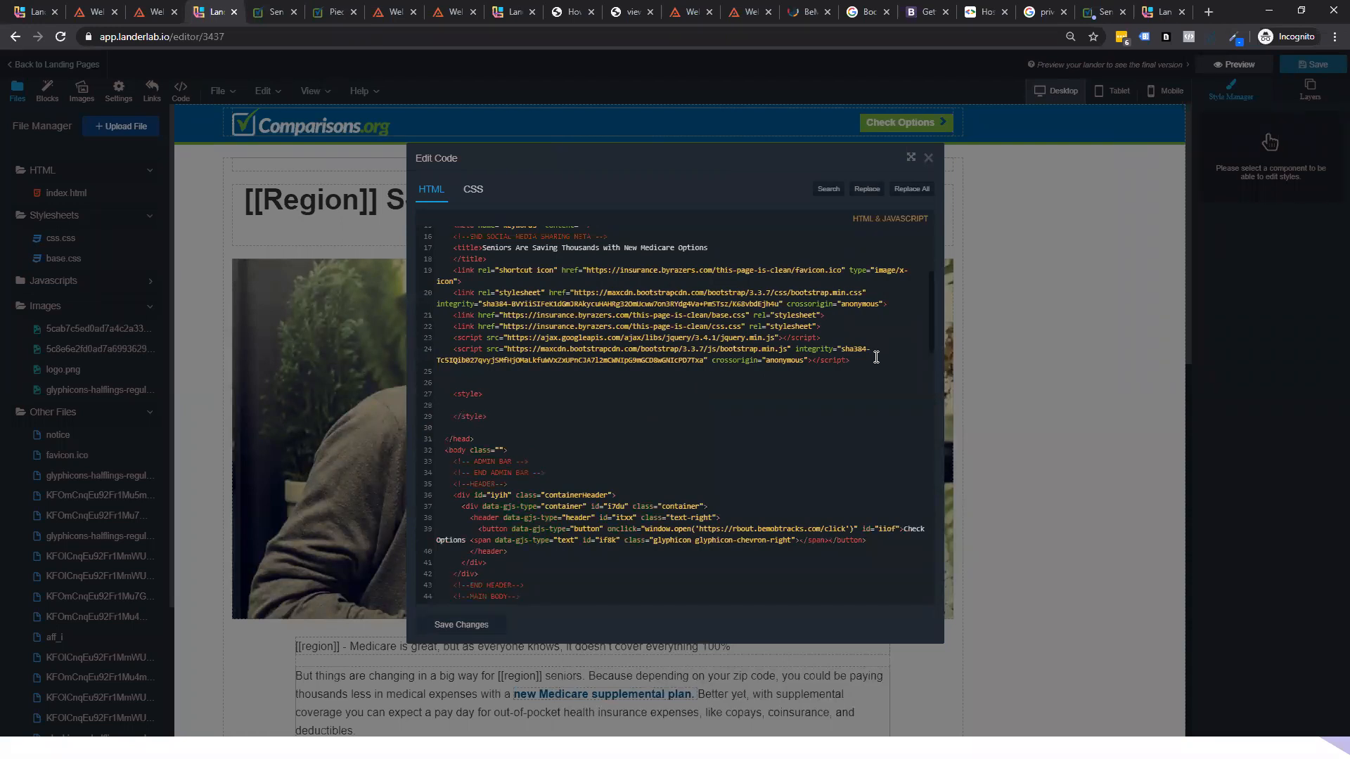
pyautogui.hotkey('ctrl', 'v')
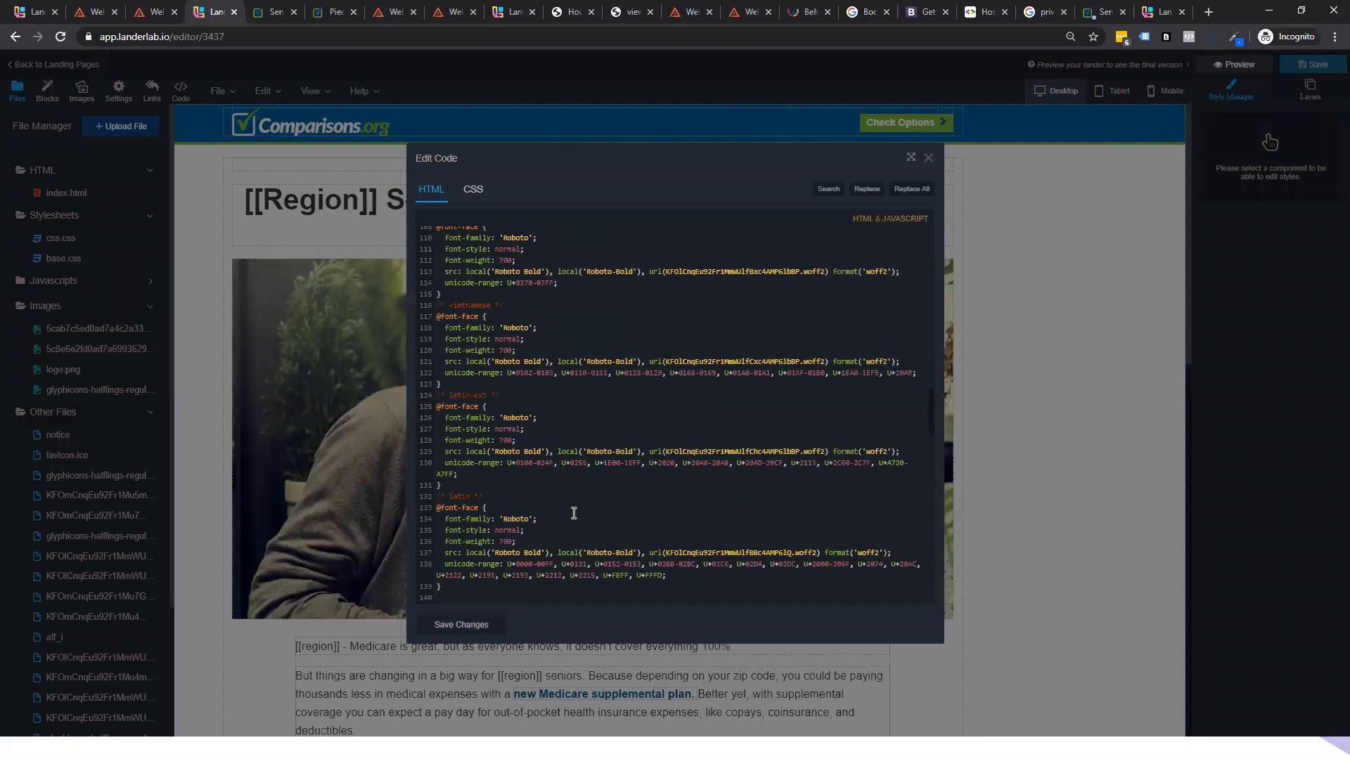
# - Remove the css.css stylesheet link from the head of index.html, then save the code changes and the lander
pyautogui.scroll(10, 574, 513)
pyautogui.scroll(9, 598, 450)
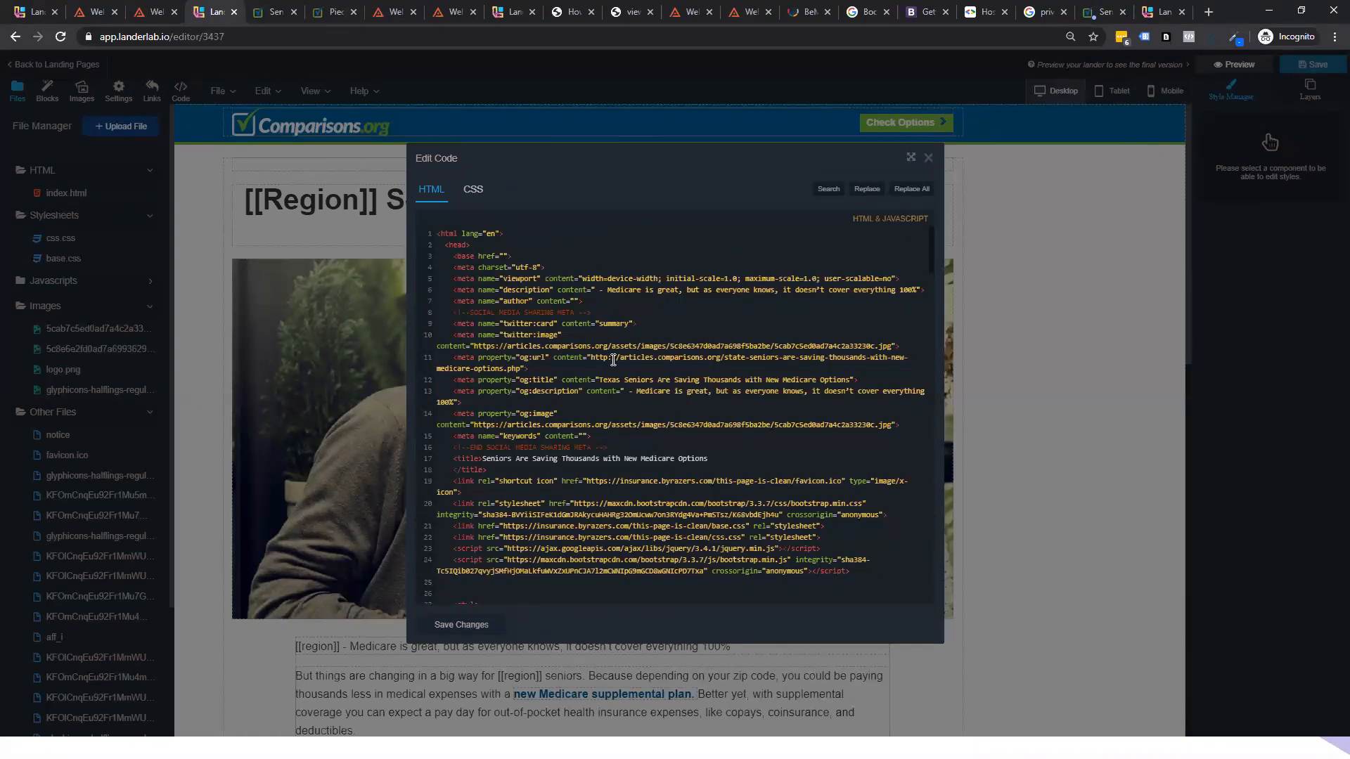
pyautogui.hotkey('ctrl', 'f')
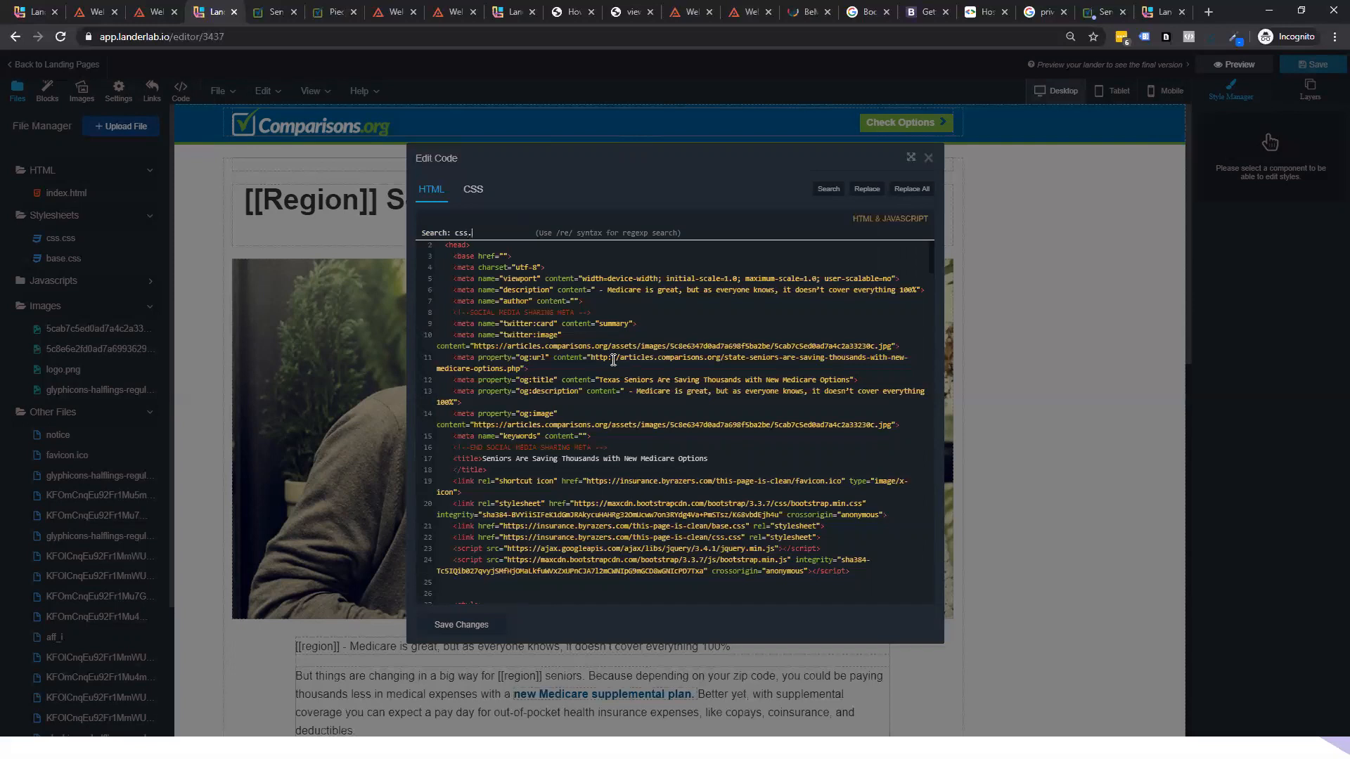
pyautogui.press('Return')
pyautogui.click(852, 538)
pyautogui.hotkey('shift', 'Home')
pyautogui.press('BackSpace')
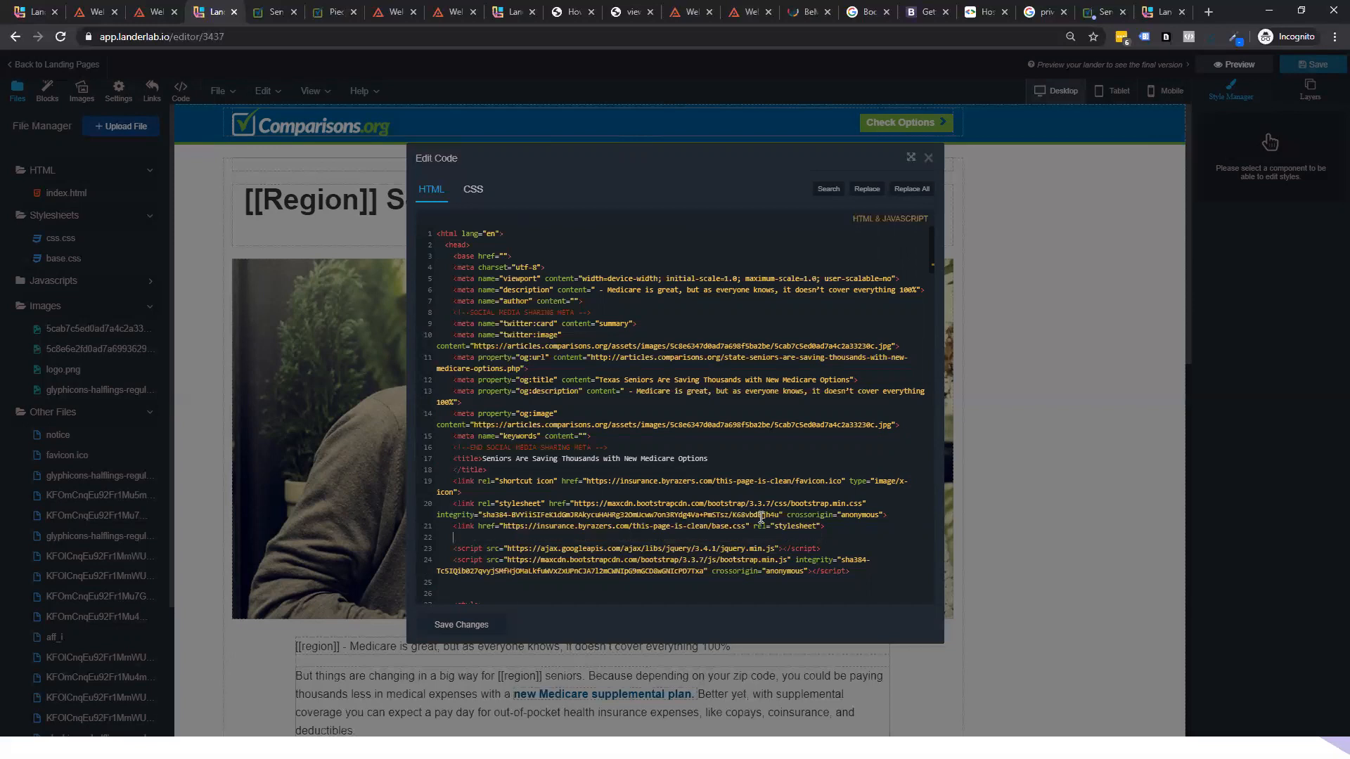
pyautogui.click(467, 625)
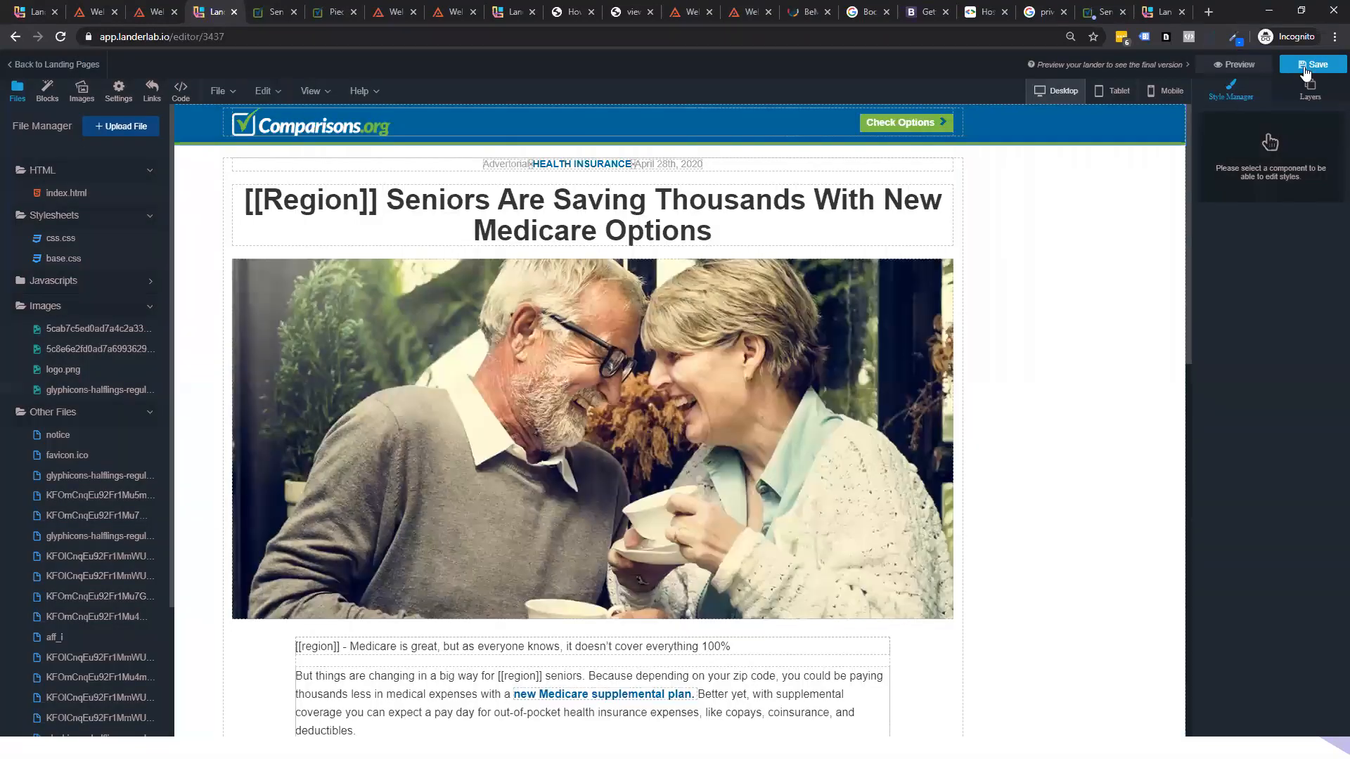
pyautogui.click(1303, 67)
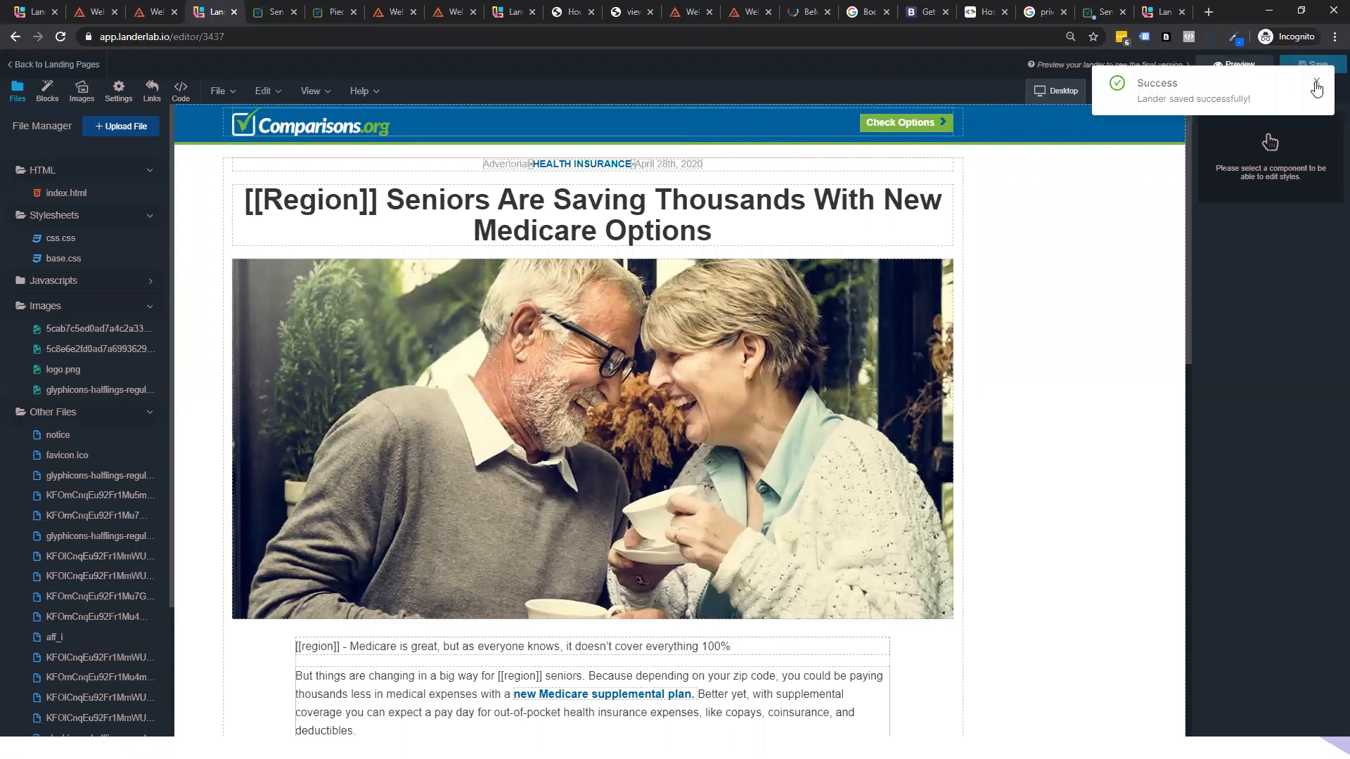
pyautogui.click(1315, 83)
# - Preview the lander, dismiss its entry and exit pops and examine its layout in the browser's Pixel 2 XL mobile view
pyautogui.click(1215, 69)
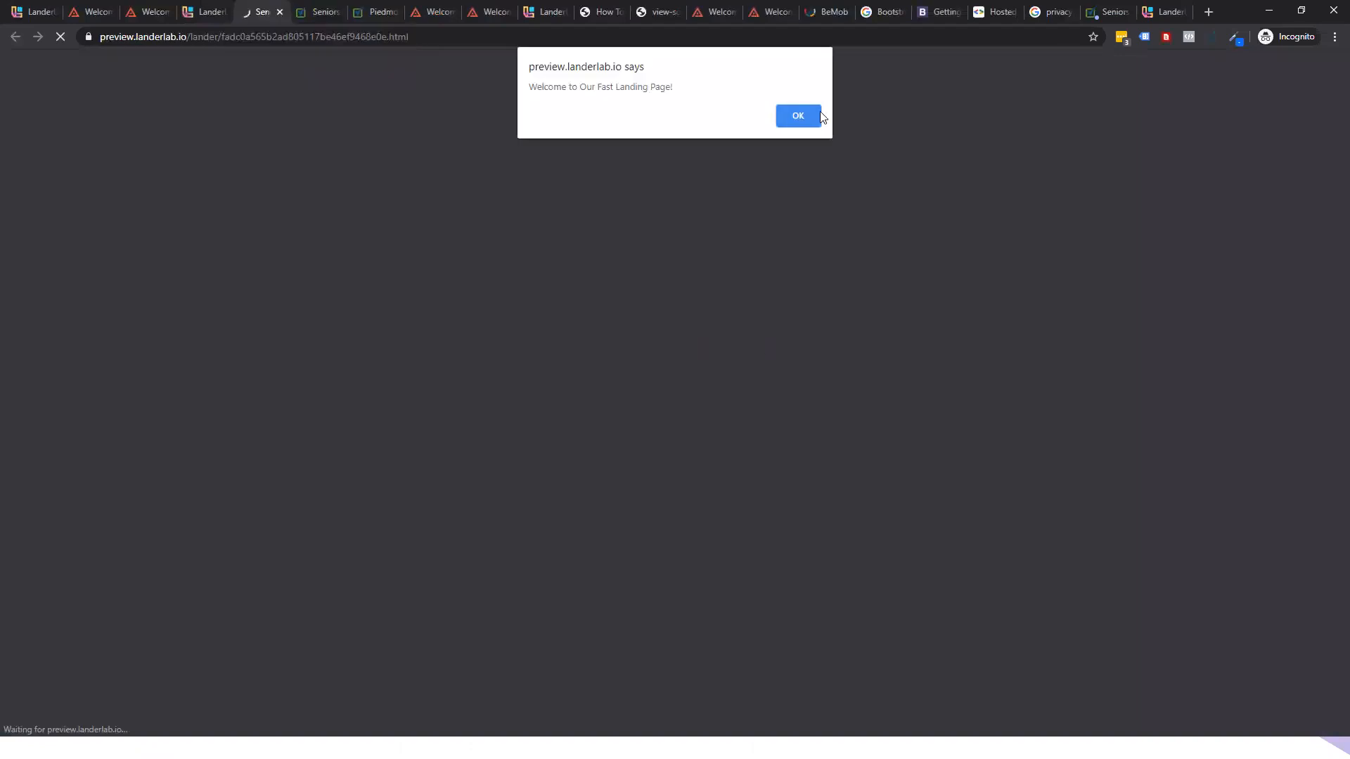
pyautogui.click(798, 115)
pyautogui.scroll(-10, 854, 311)
pyautogui.rightClick(669, 184)
pyautogui.click(784, 384)
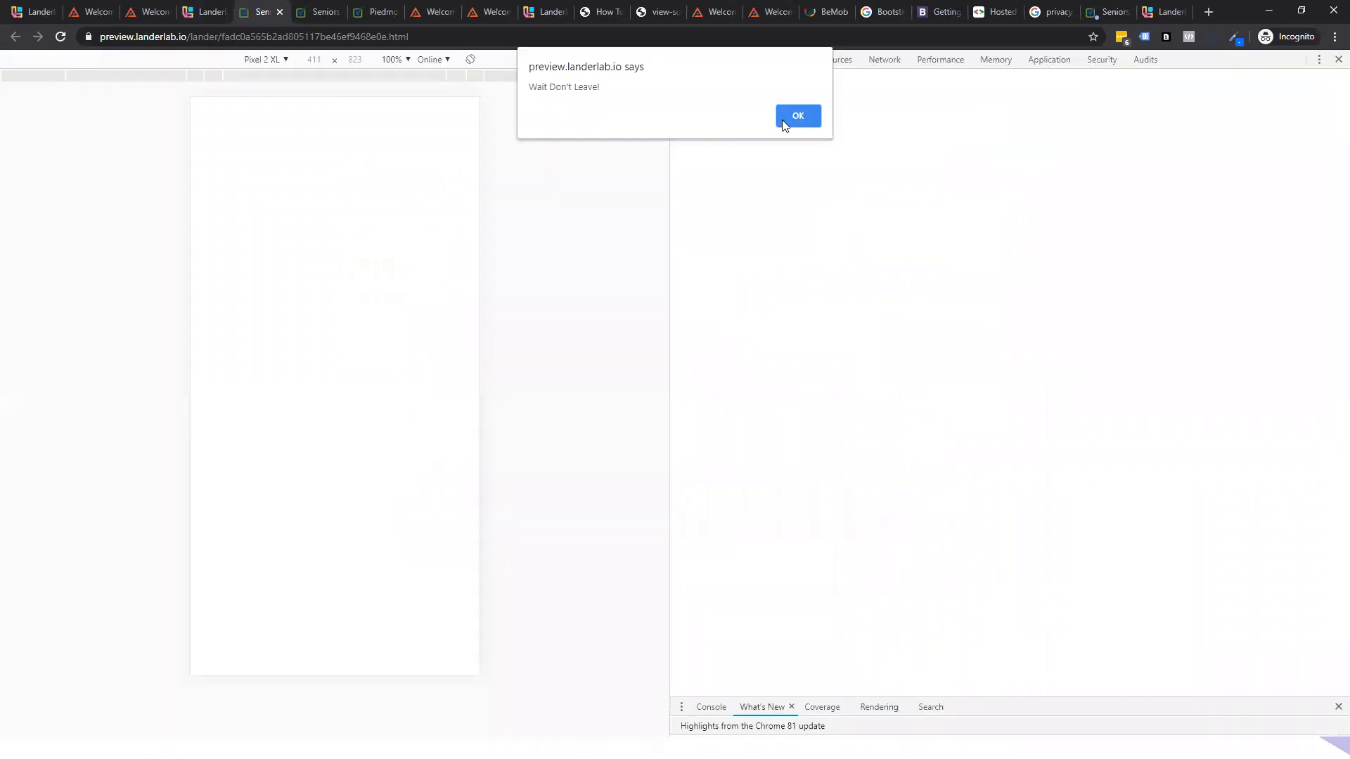
pyautogui.click(794, 115)
pyautogui.scroll(5, 420, 365)
pyautogui.scroll(5, 420, 365)
pyautogui.scroll(-15, 413, 292)
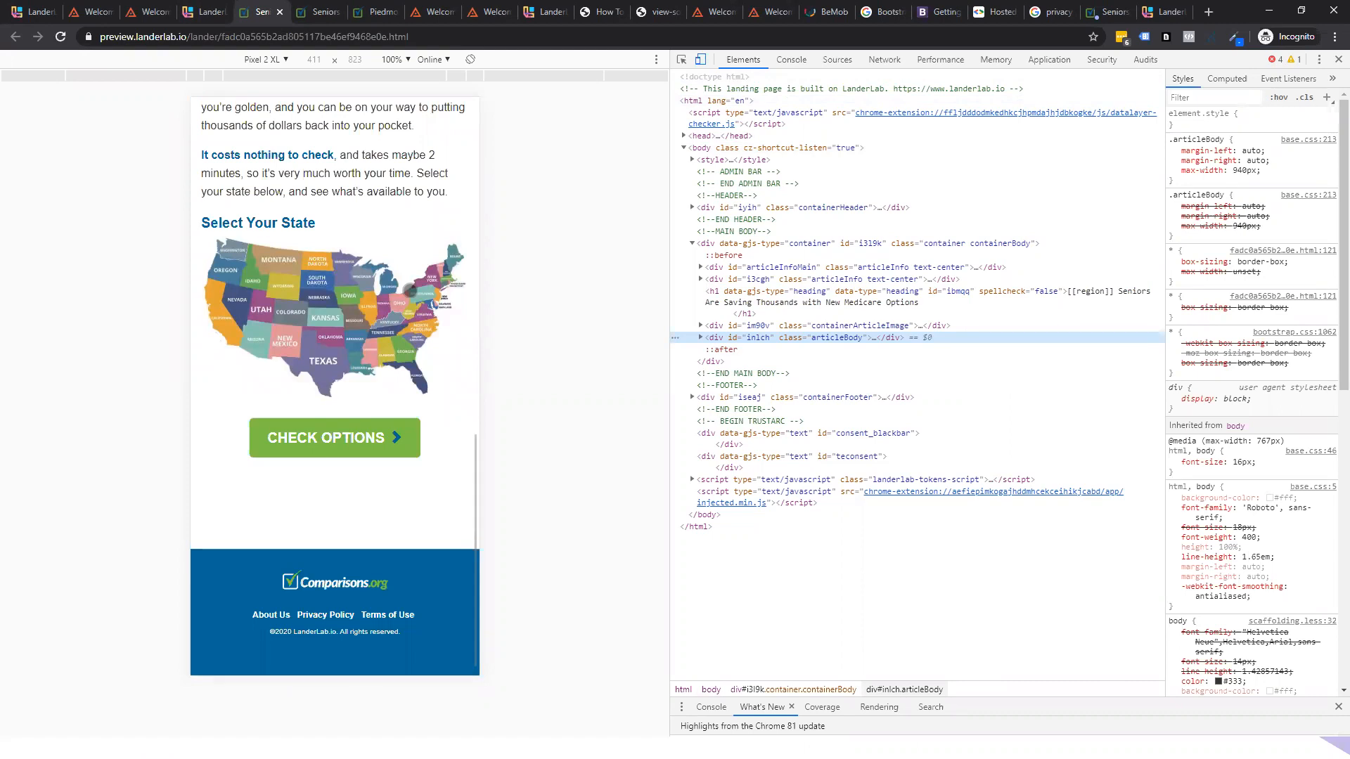
pyautogui.scroll(10, 410, 289)
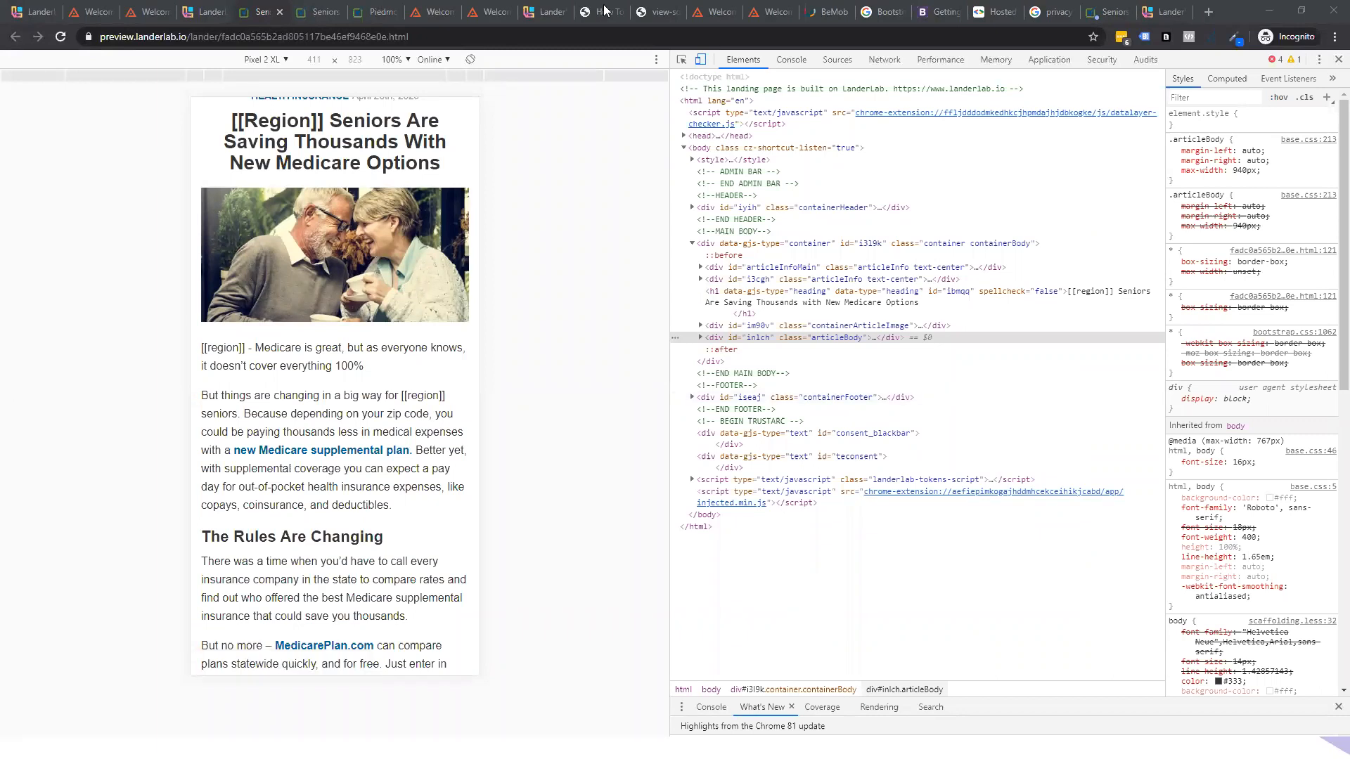
# - Return to the landing pages list and load the published URL of Life Insurance - Cleanup in a new browser tab
pyautogui.click(186, 10)
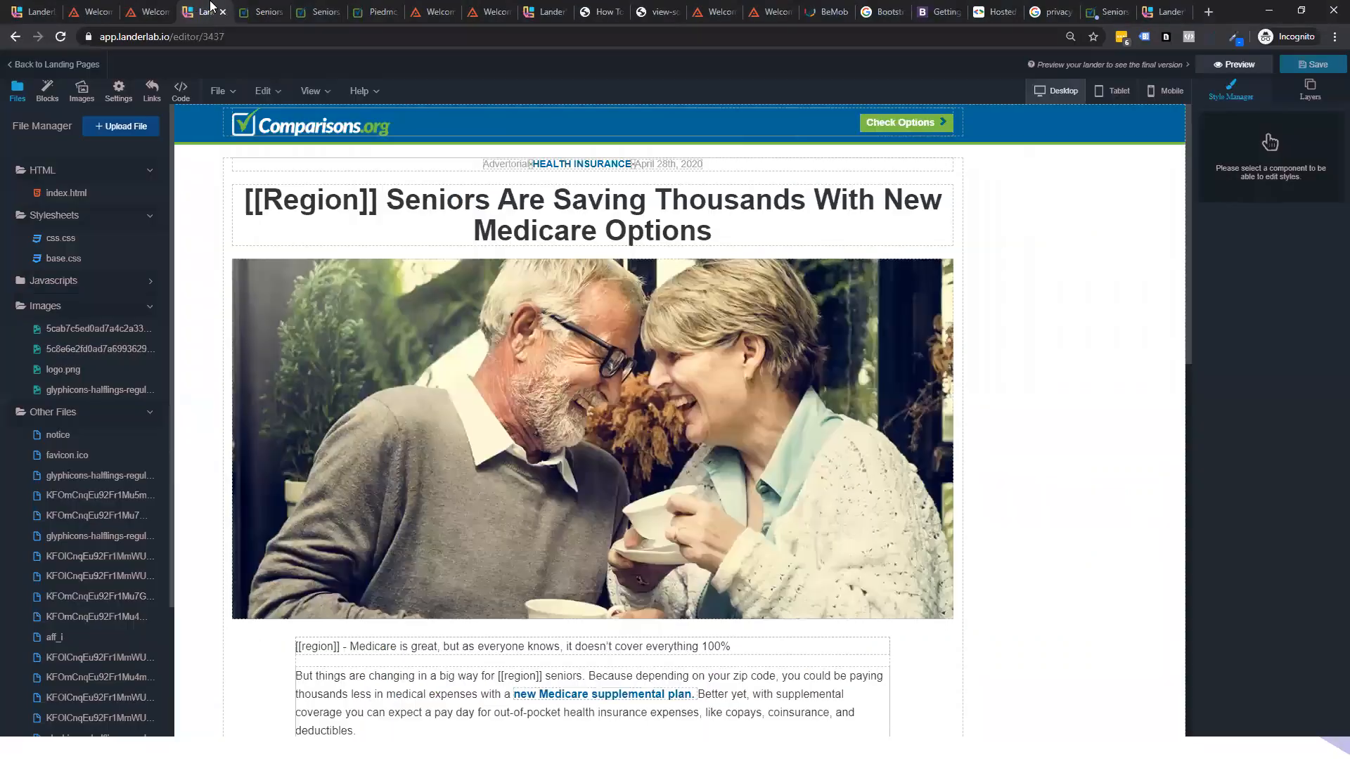
pyautogui.click(55, 64)
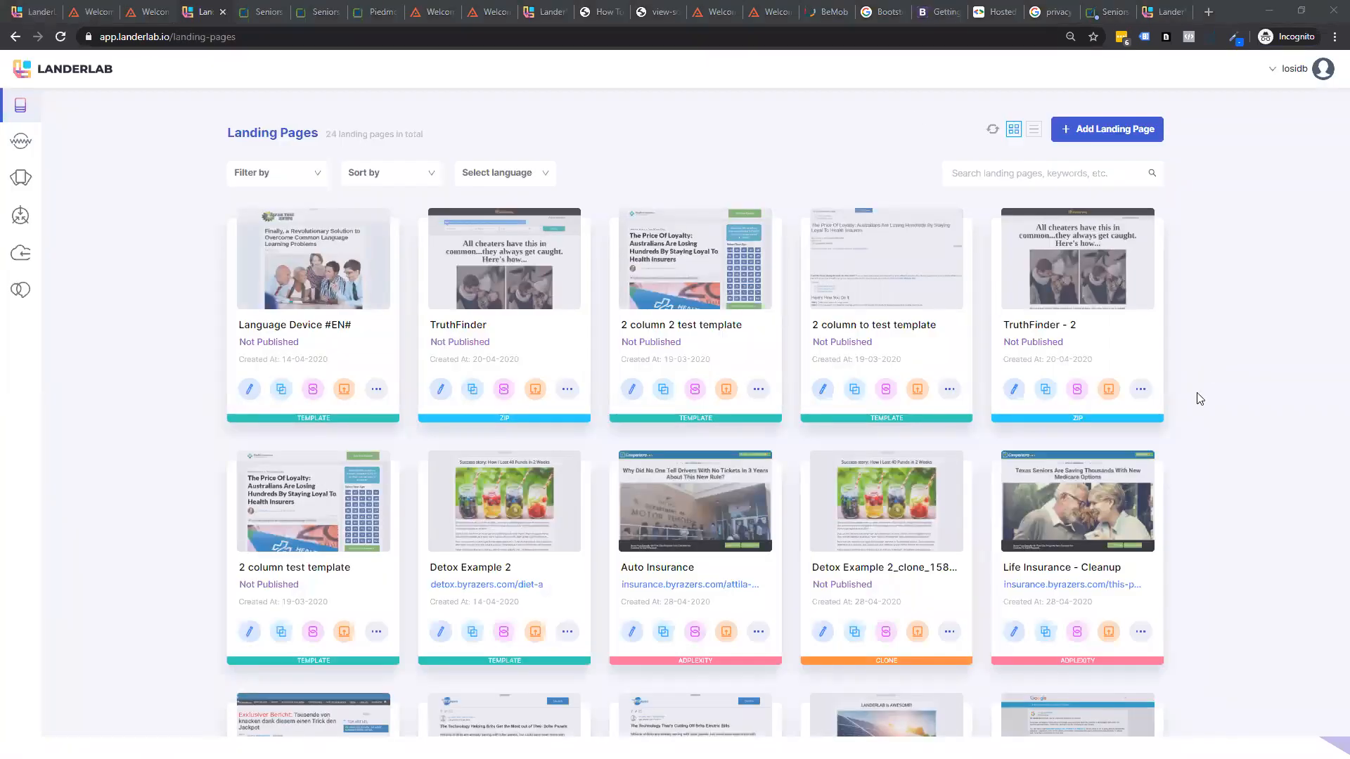
pyautogui.click(1086, 593)
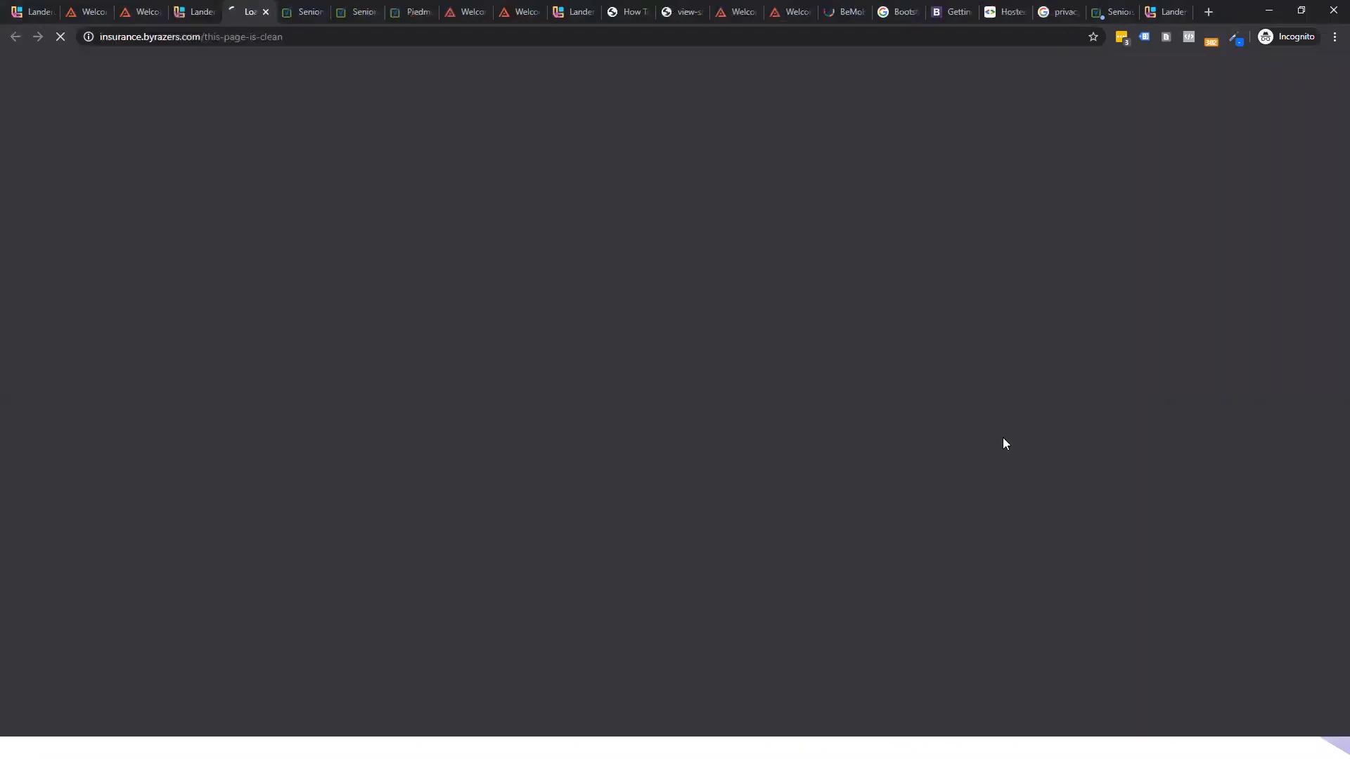
pyautogui.click(343, 37)
pyautogui.press('Return')
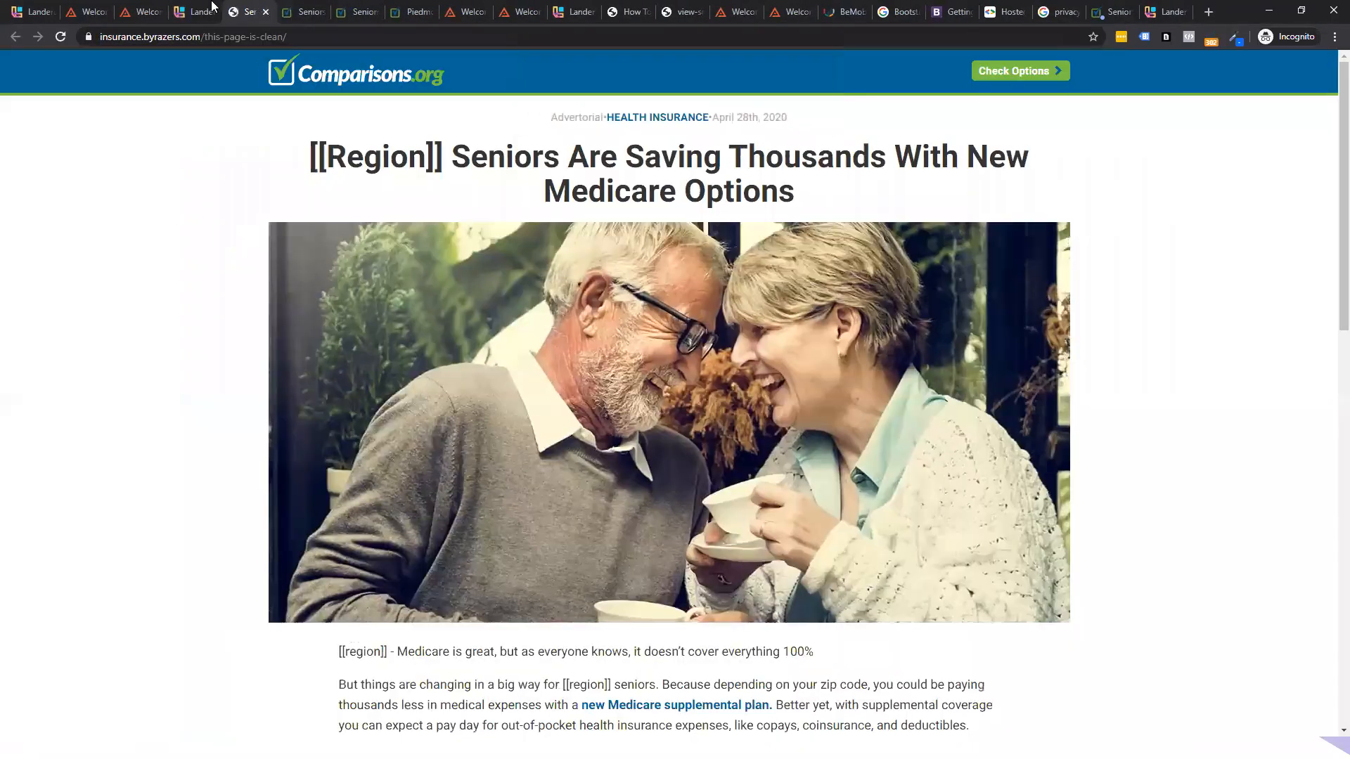
# - Clear the Entry Pop and Exit Pop messages in the lander settings of Life Insurance - Cleanup, then save the settings and the lander
pyautogui.click(199, 12)
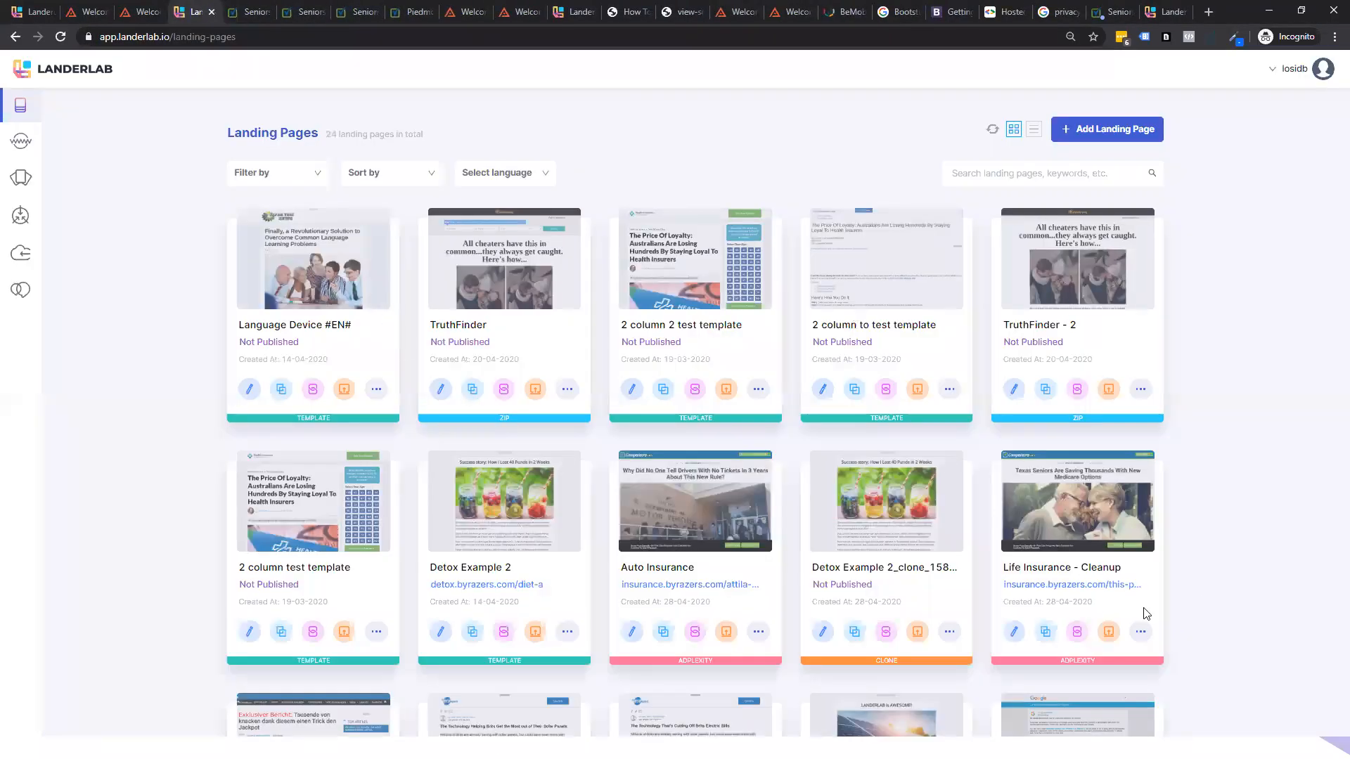
pyautogui.click(1077, 631)
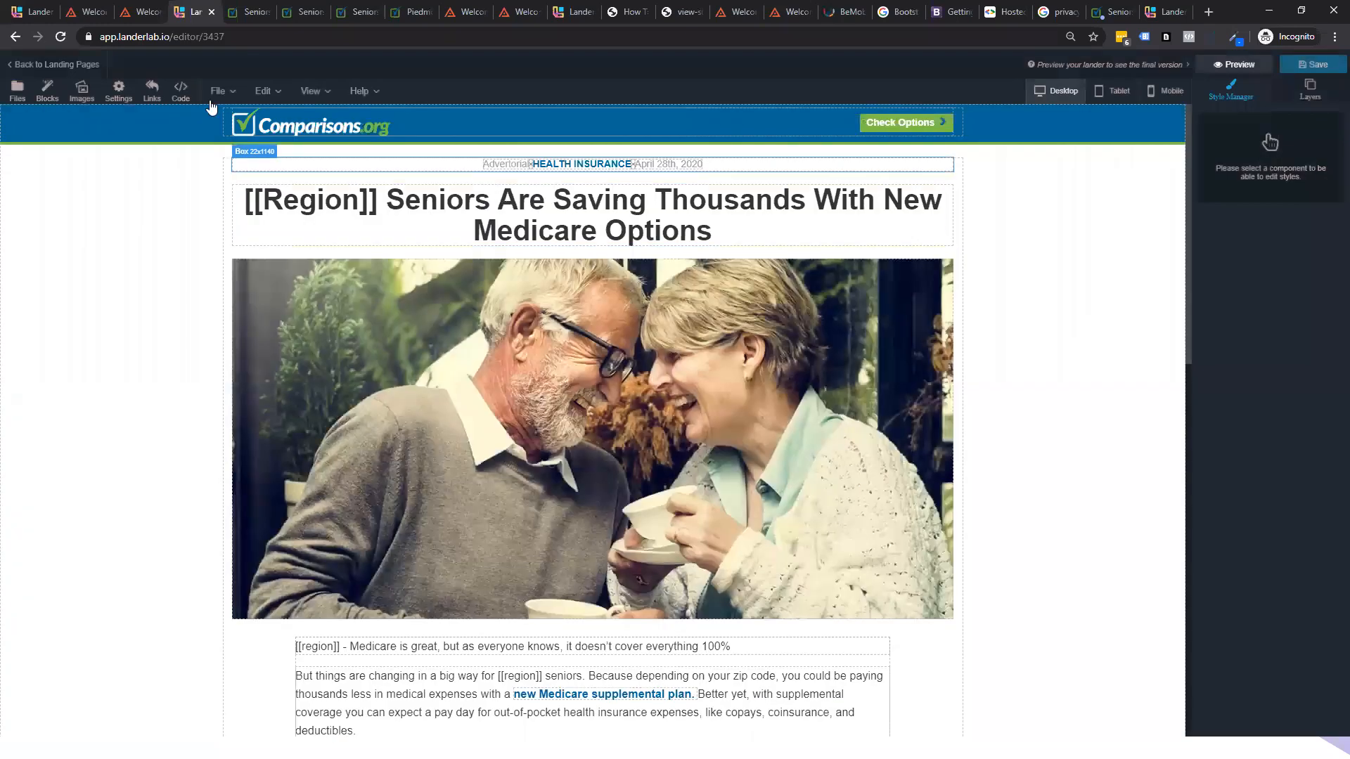
pyautogui.click(217, 91)
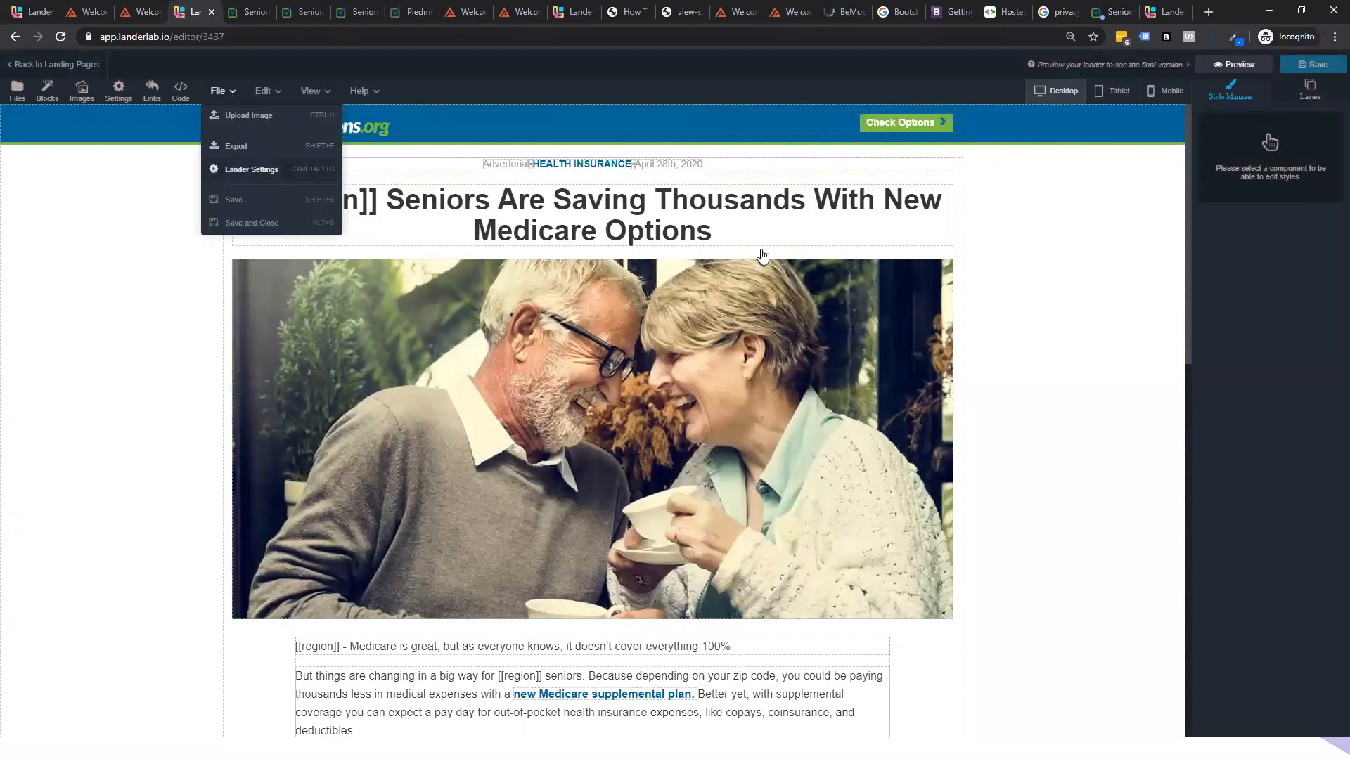
pyautogui.hotkey('ctrl', 'alt', 's')
pyautogui.click(684, 246)
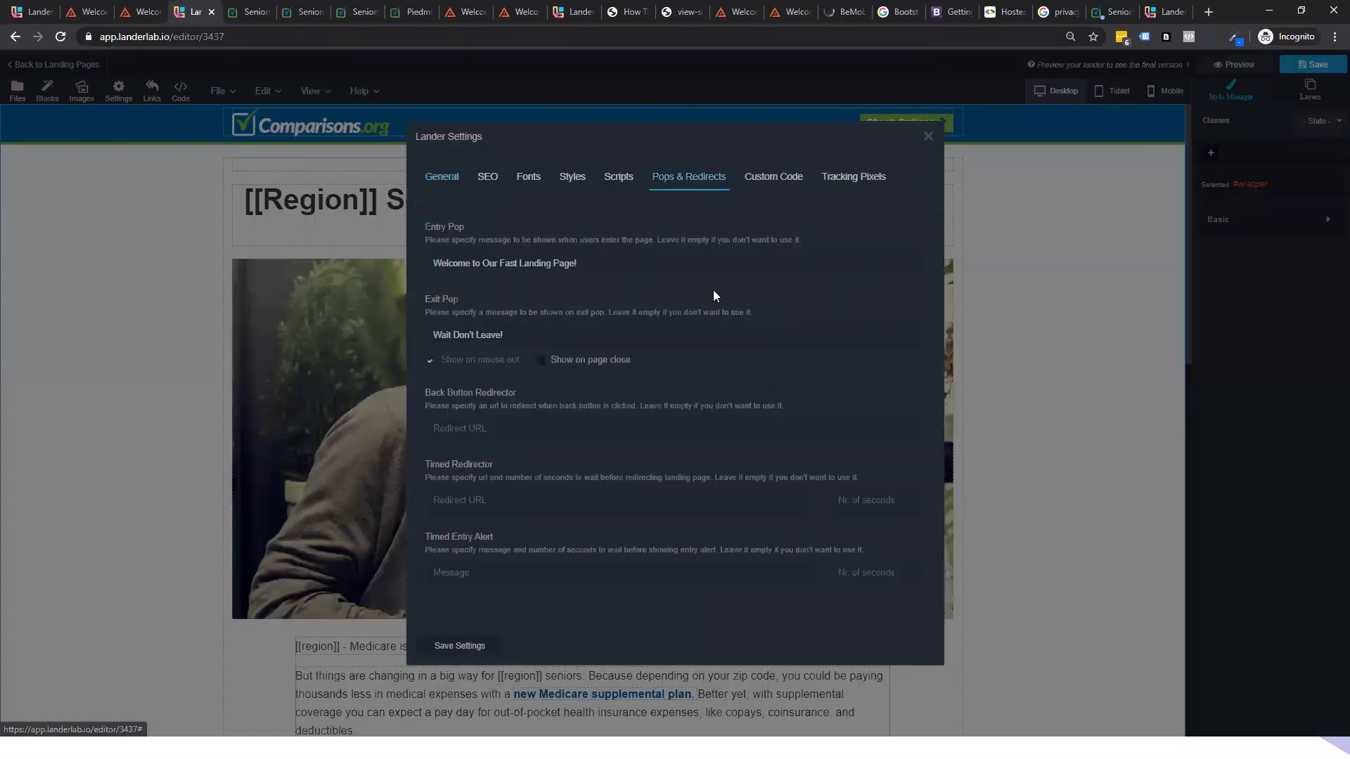
pyautogui.moveTo(654, 266); pyautogui.dragTo(187, 281)
pyautogui.press('BackSpace')
pyautogui.moveTo(538, 332); pyautogui.dragTo(302, 334)
pyautogui.press('BackSpace')
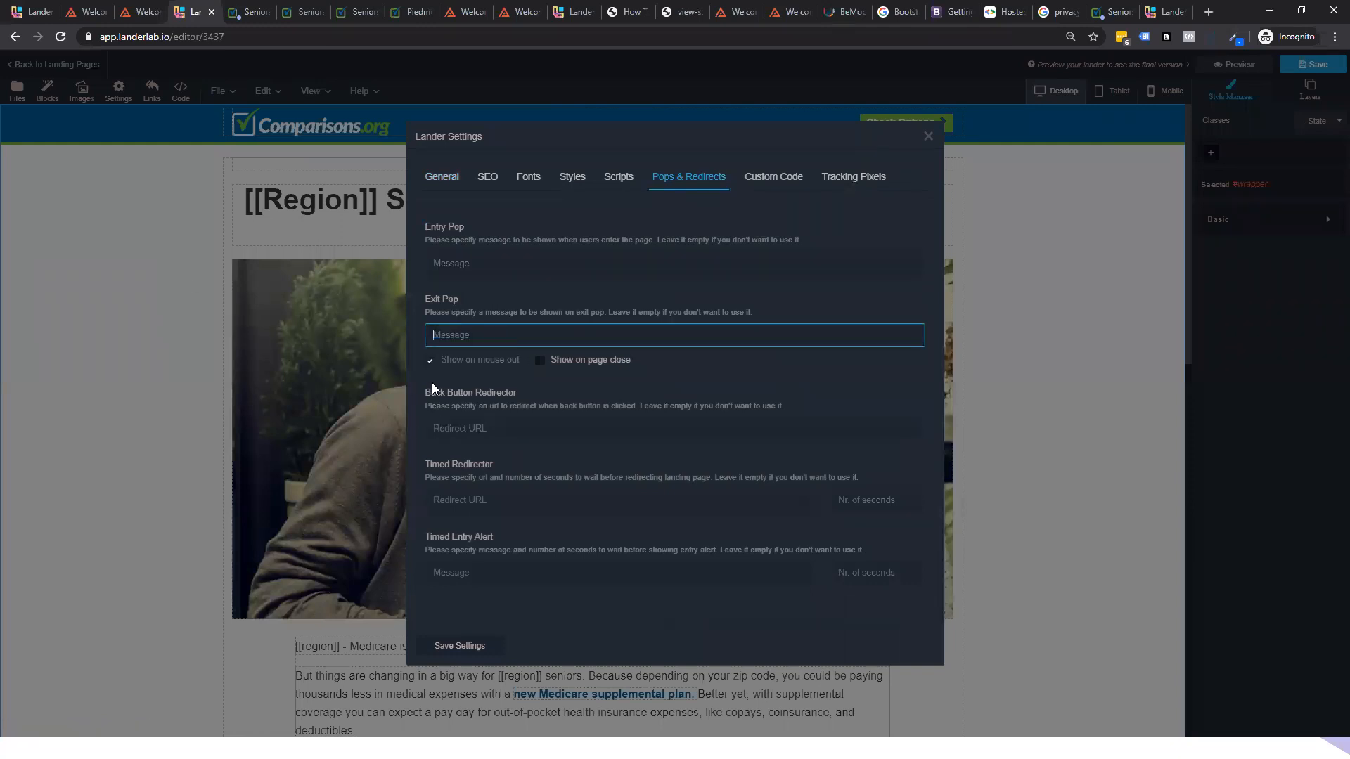
pyautogui.click(460, 645)
pyautogui.click(1312, 64)
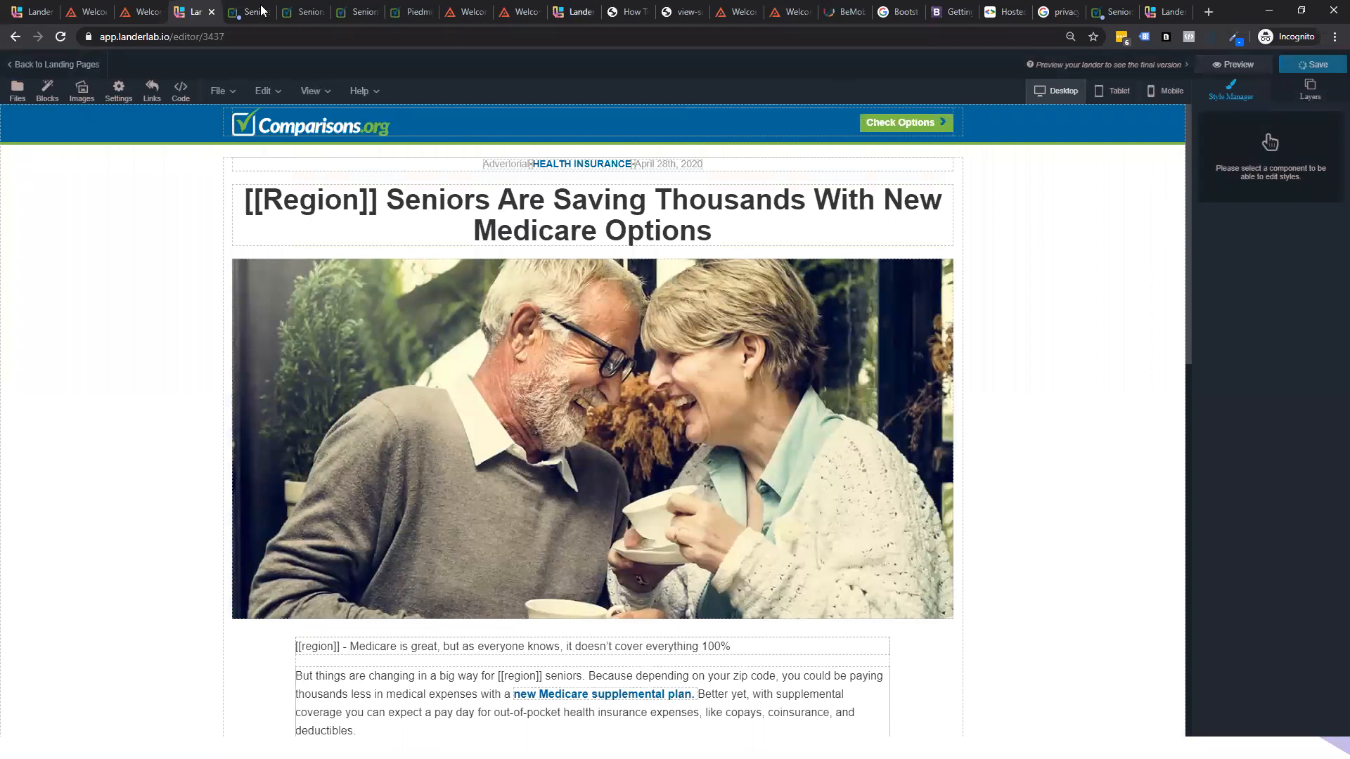
# - Reload the published insurance.byrazers.com/this-page-is-clean/ page and dismiss its entry and exit pops to check the live version
pyautogui.click(246, 13)
pyautogui.click(797, 116)
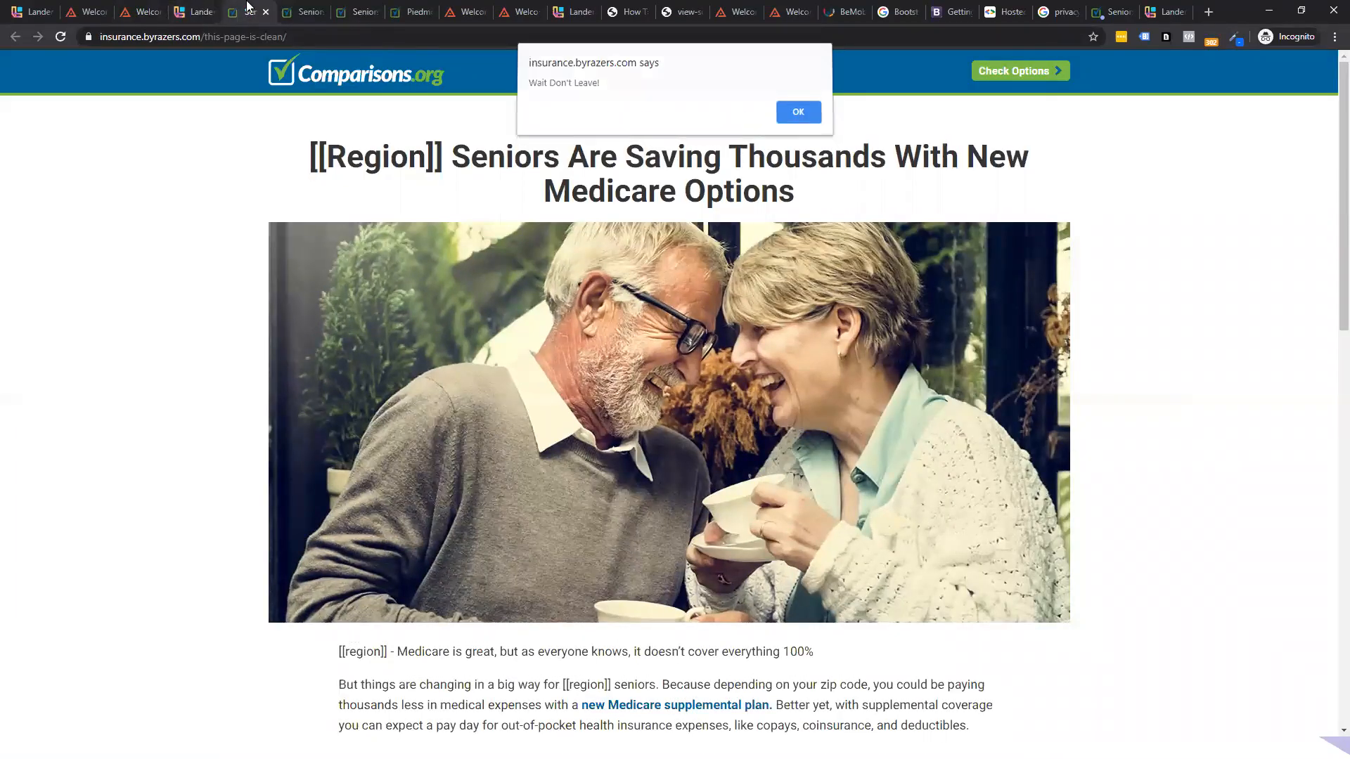
pyautogui.click(196, 12)
pyautogui.click(254, 12)
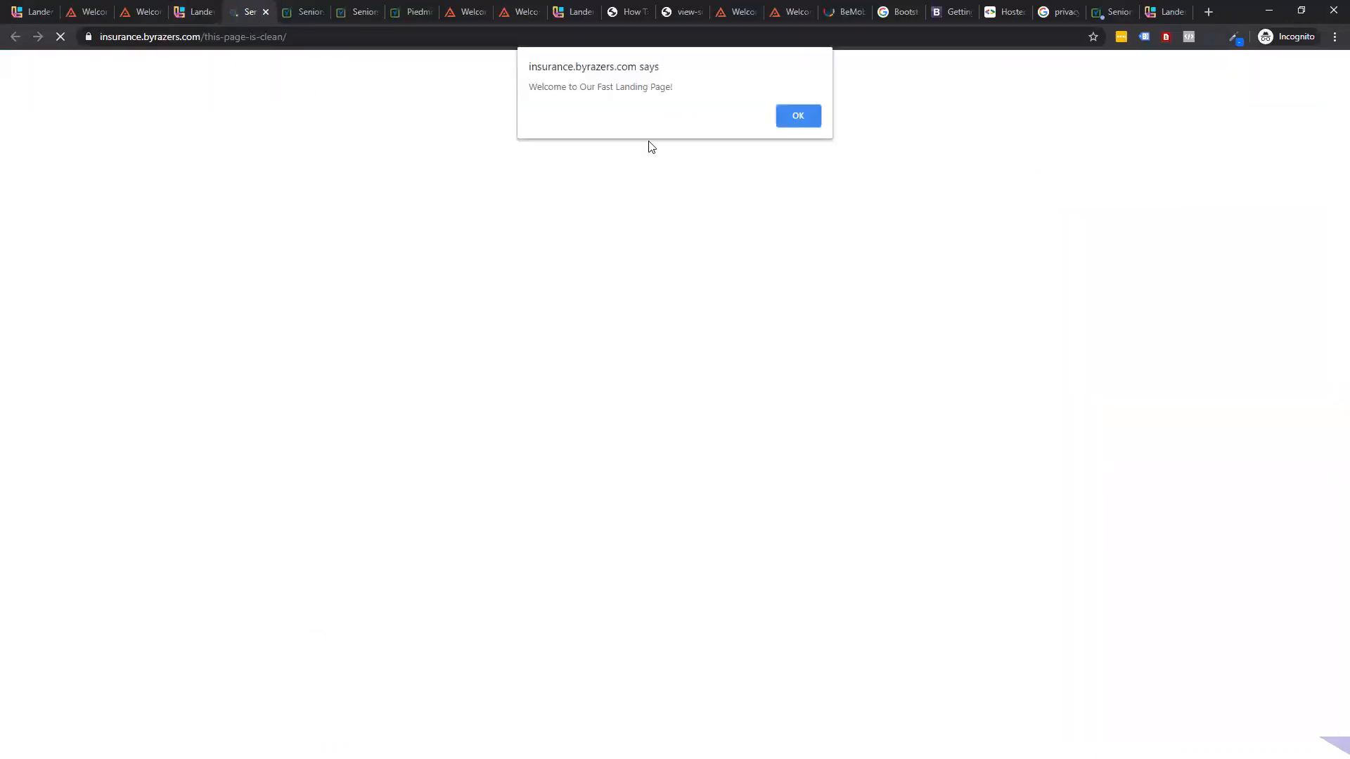
pyautogui.click(798, 121)
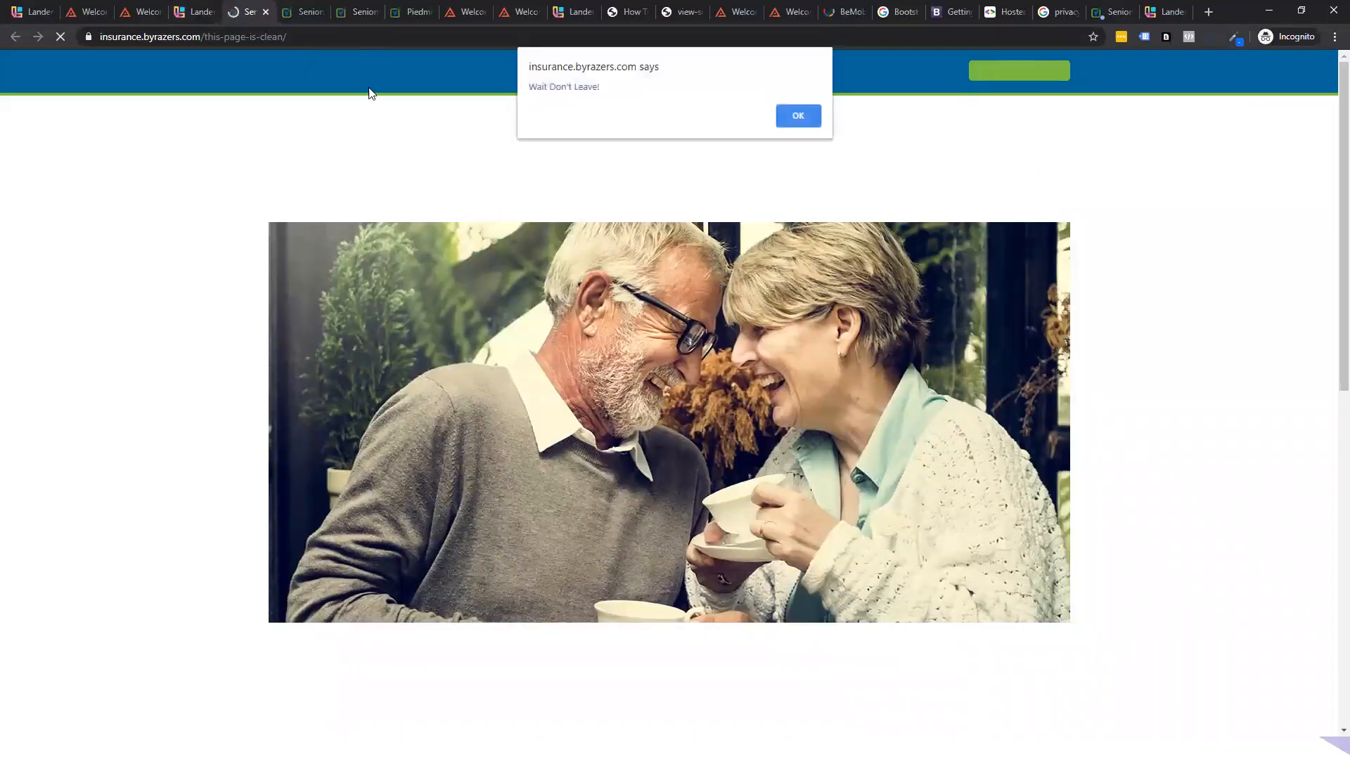
pyautogui.click(806, 125)
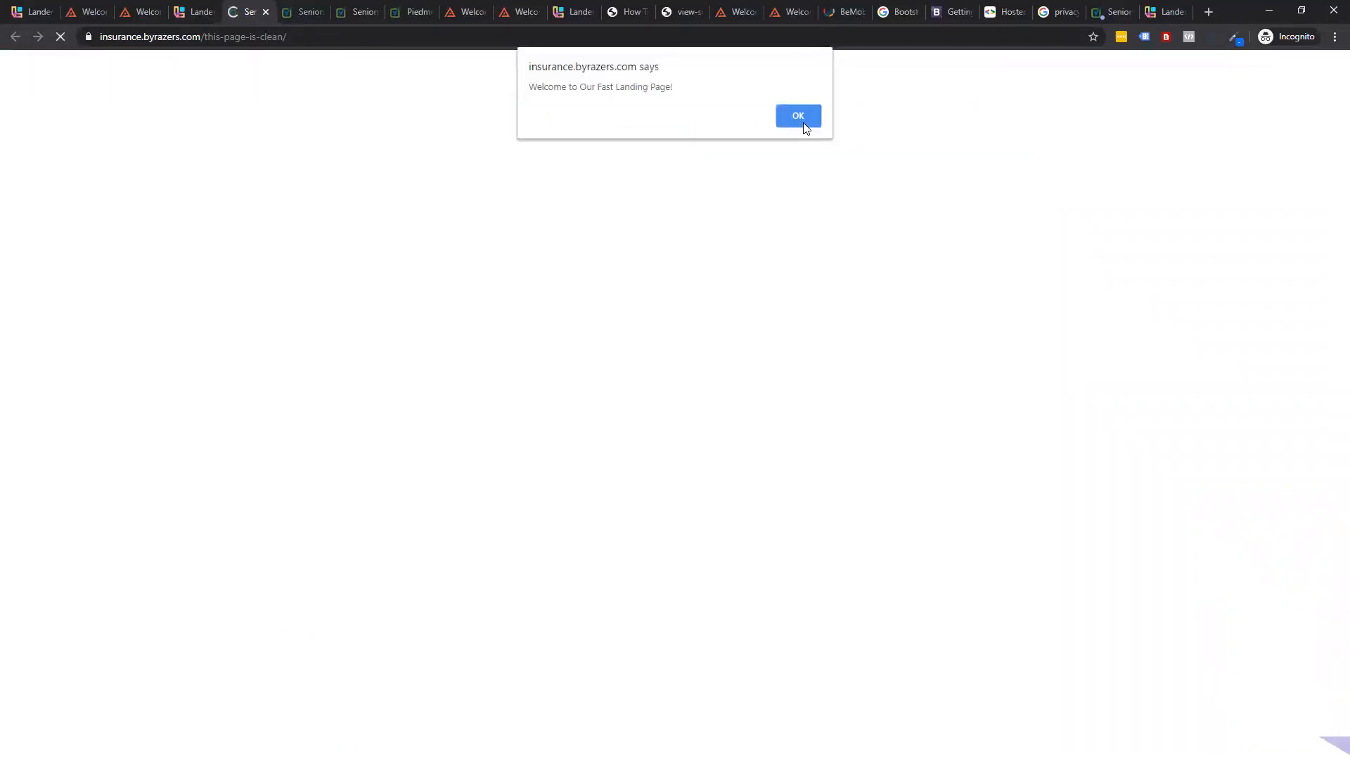
pyautogui.click(803, 119)
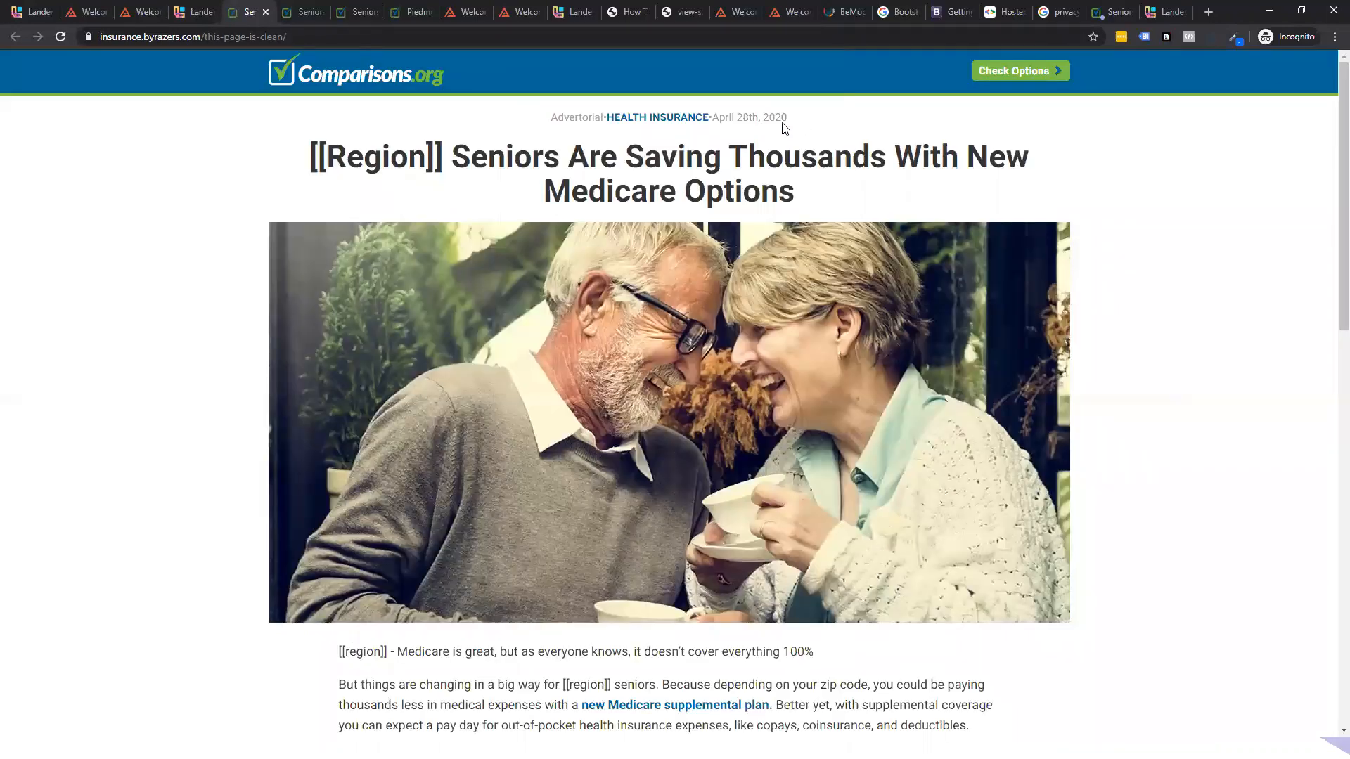
# - Copy the published page's URL and run a GTmetrix analysis of it in a new browser tab
pyautogui.click(350, 37)
pyautogui.hotkey('ctrl', 'c')
pyautogui.click(1208, 13)
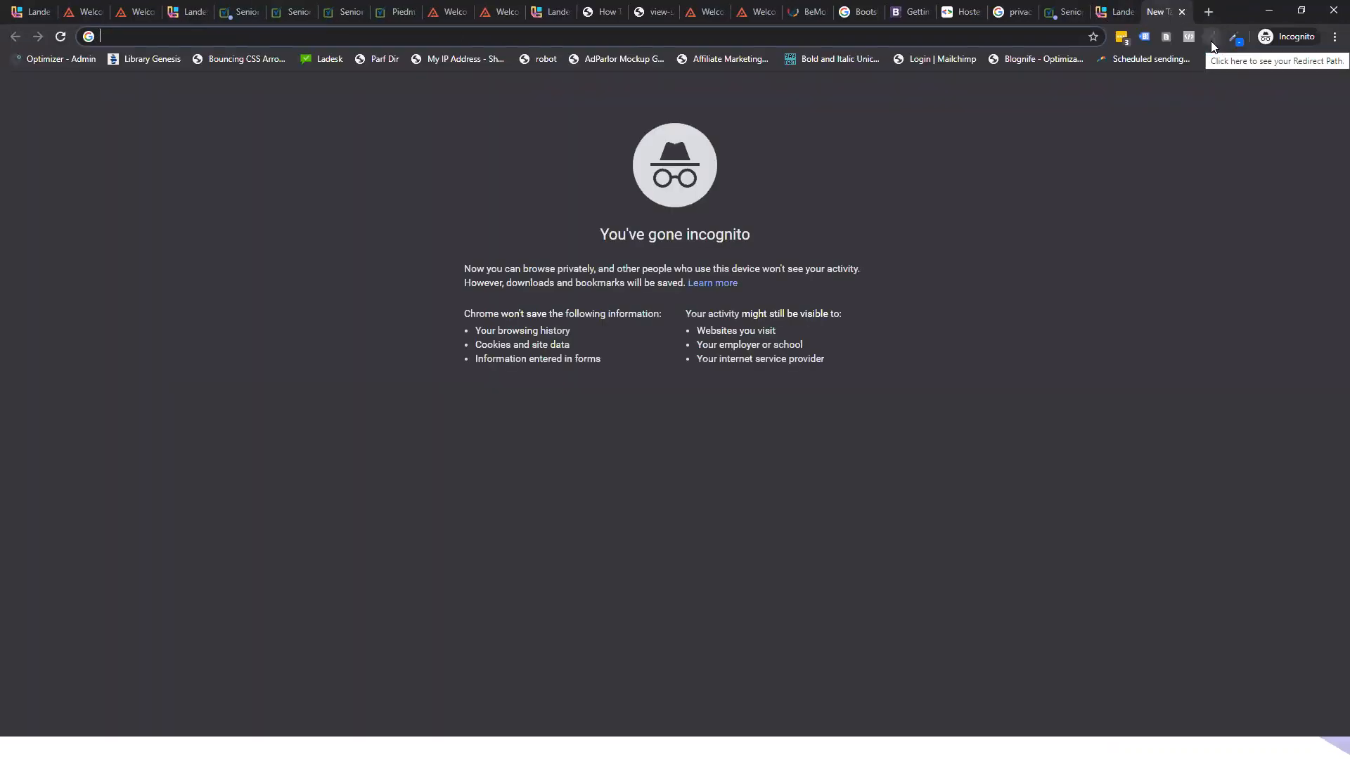
pyautogui.write('gtmetrix')
pyautogui.press('Return')
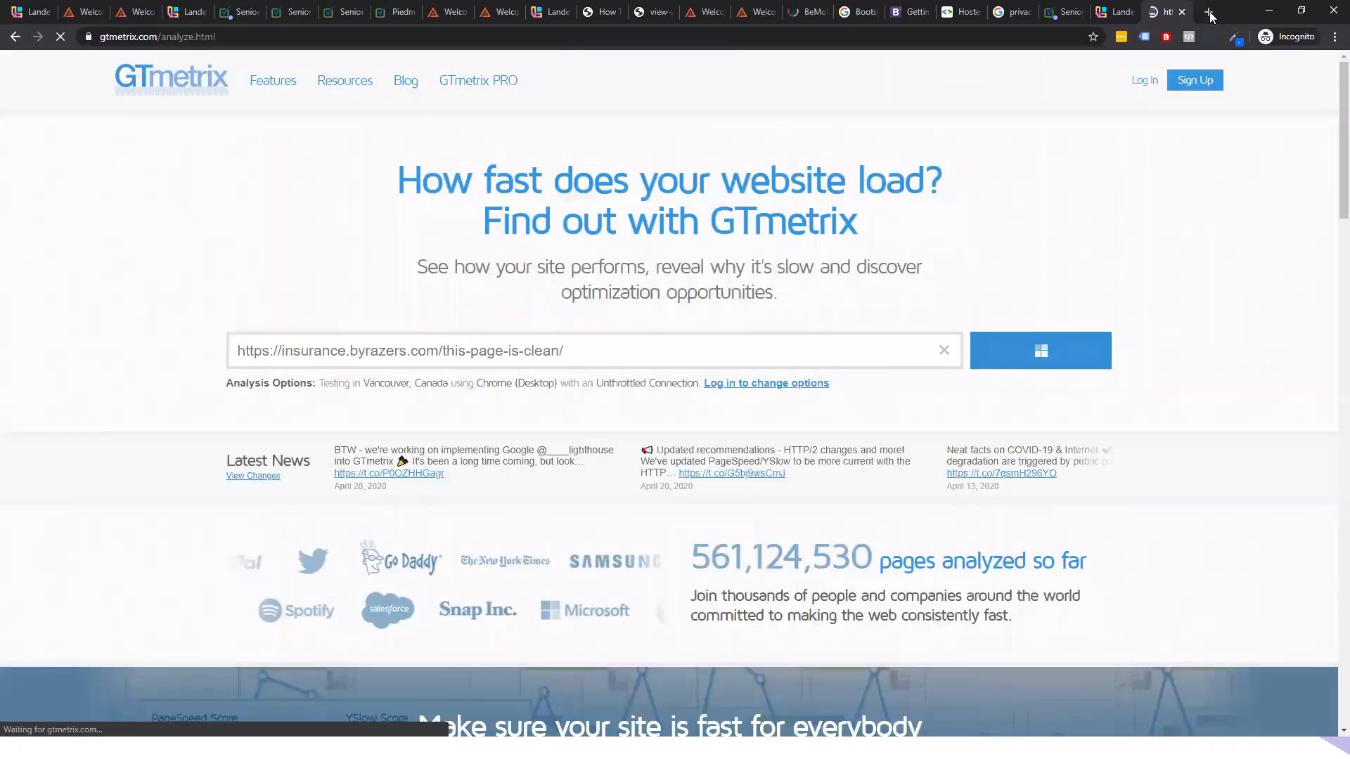
pyautogui.click(1208, 12)
pyautogui.write('google page speed')
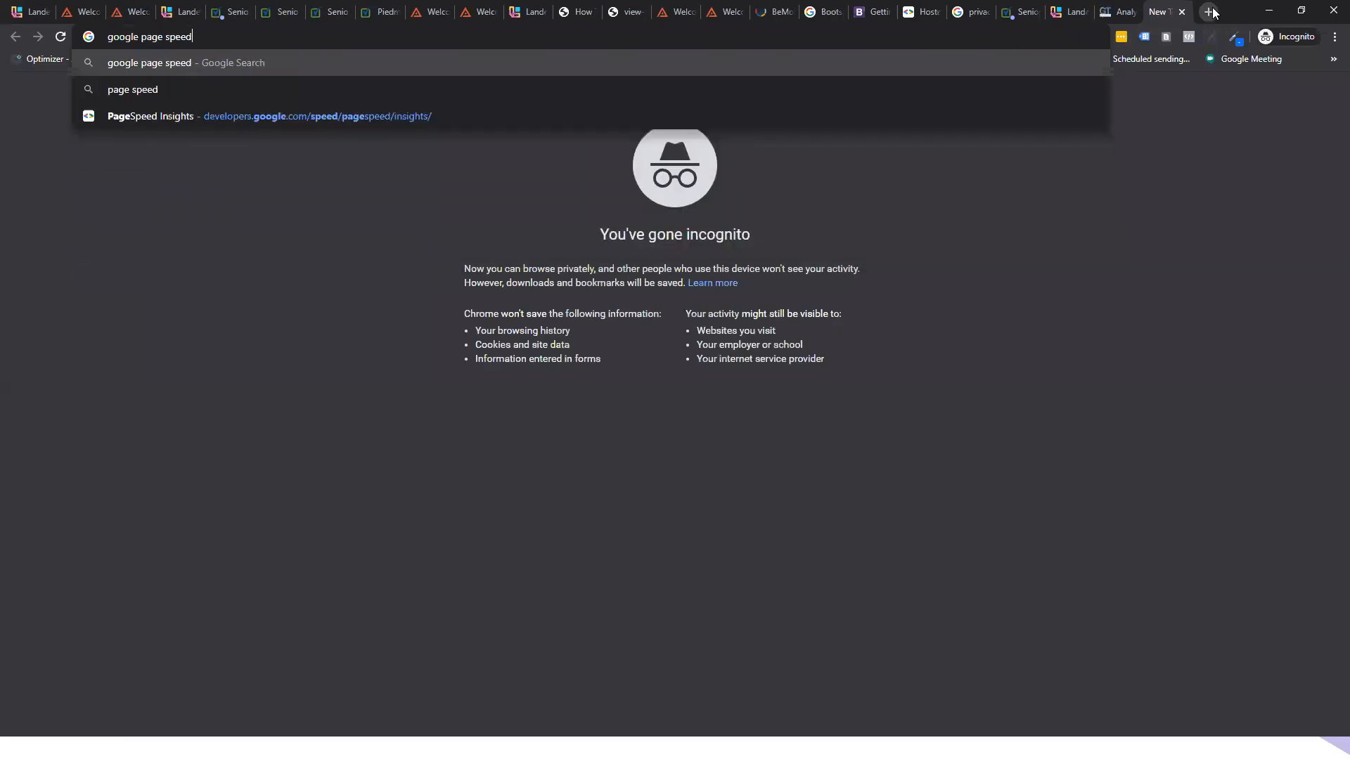
pyautogui.press('Tab')
pyautogui.press('Down')
pyautogui.press('Return')
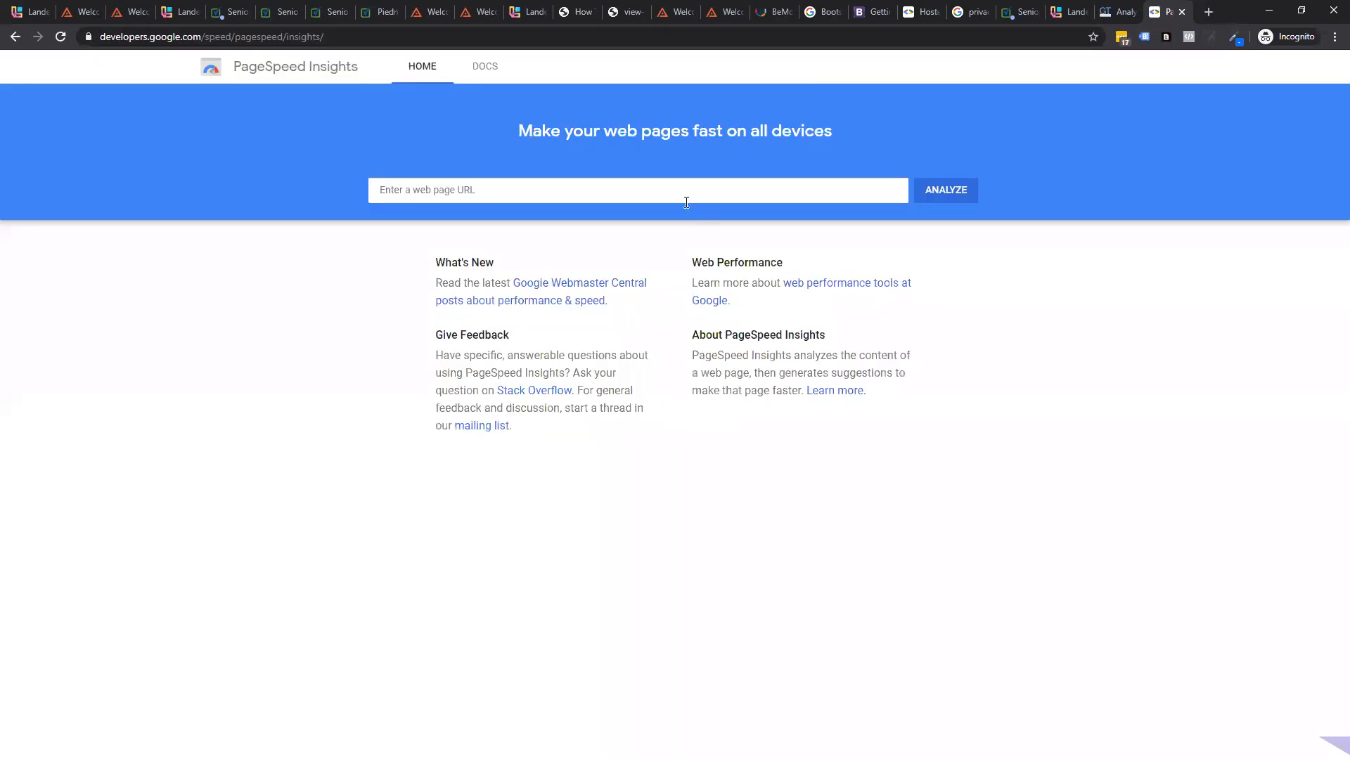
pyautogui.click(686, 202)
pyautogui.hotkey('ctrl', 'v')
pyautogui.press('Return')
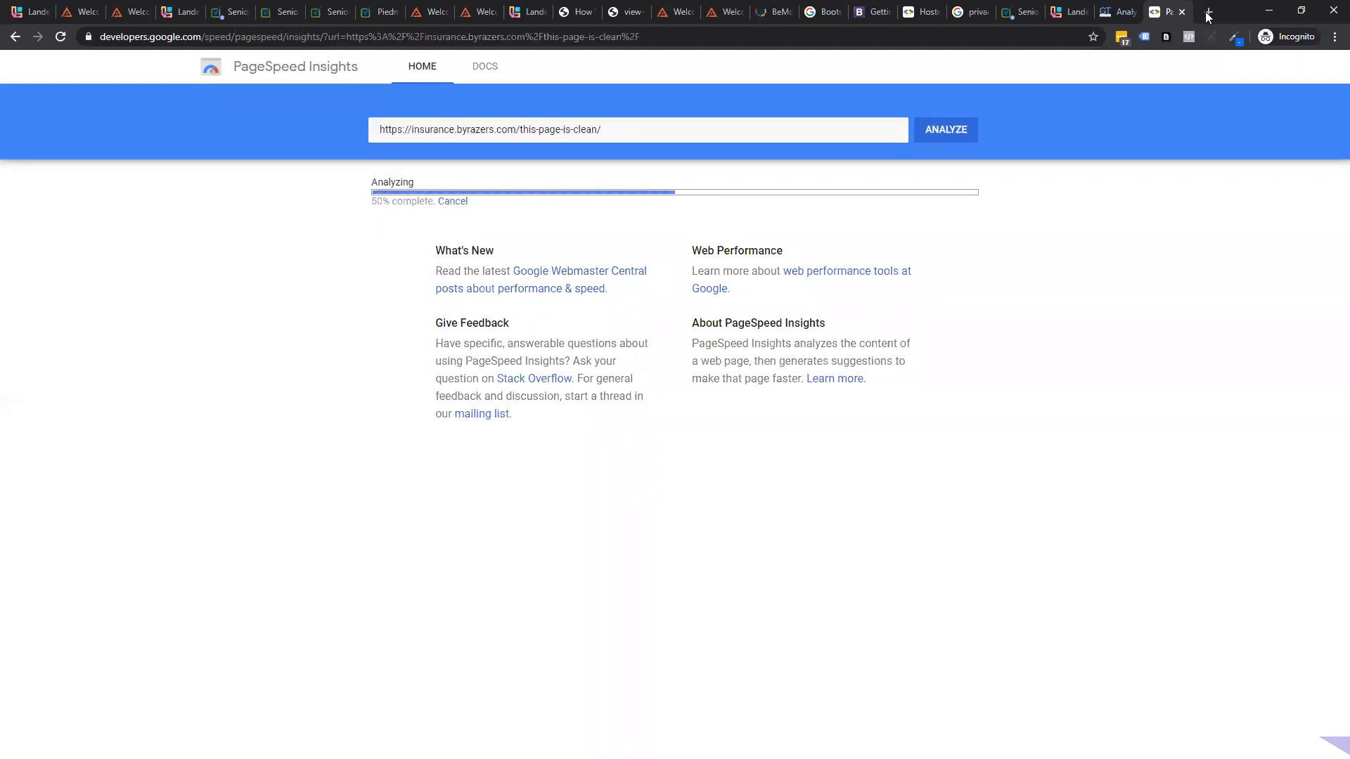
# - Open the Pingdom Website Speed Test and test the published page's URL from Europe - Germany - Frankfurt
pyautogui.click(1208, 12)
pyautogui.write('pin')
pyautogui.press('Return')
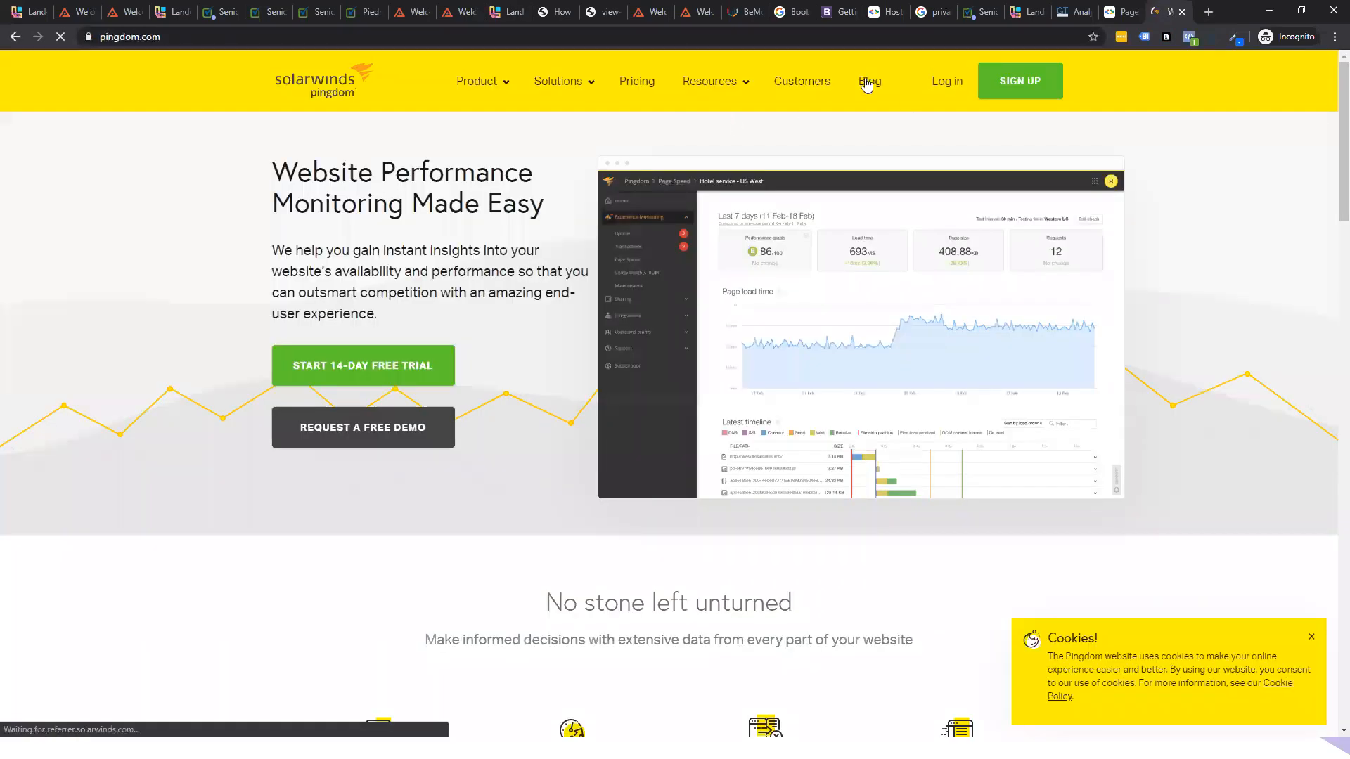
pyautogui.moveTo(672, 87)
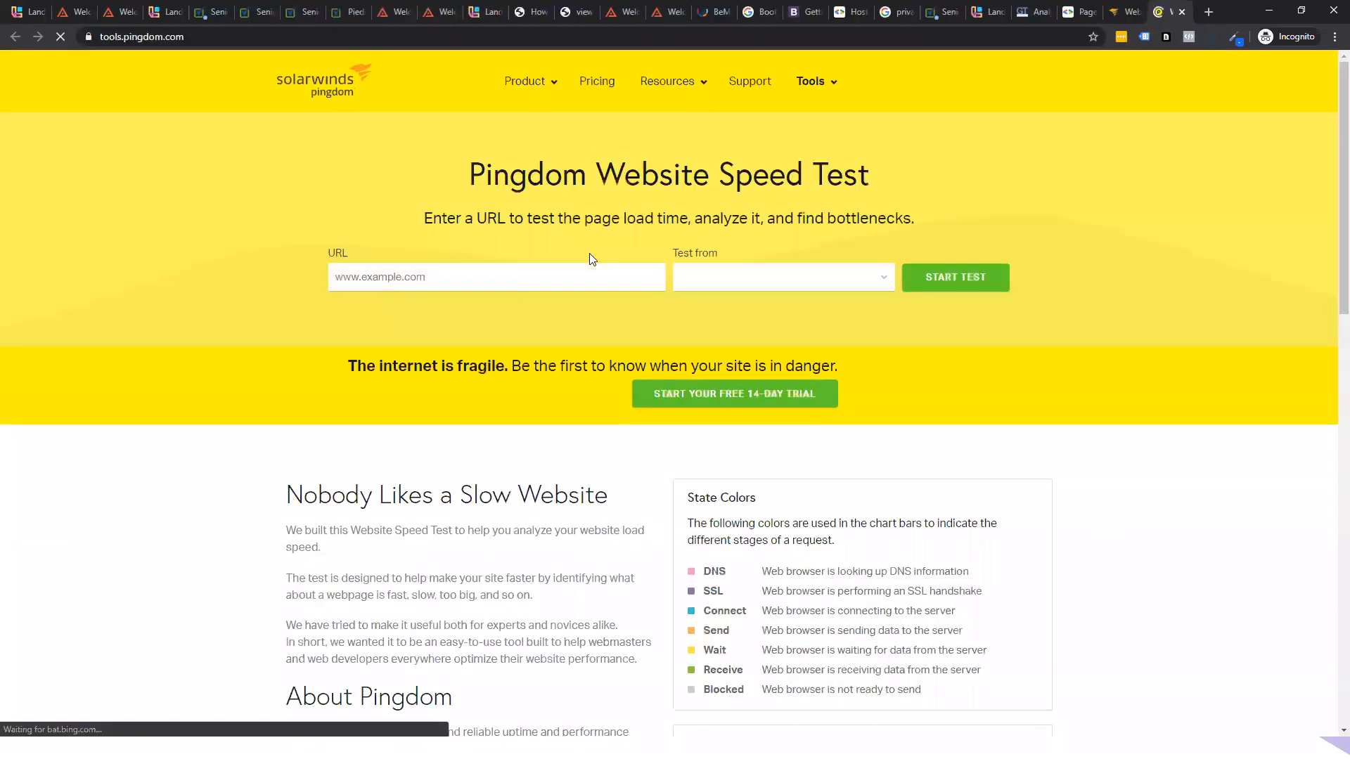
pyautogui.click(509, 277)
pyautogui.hotkey('ctrl', 'v')
pyautogui.click(789, 277)
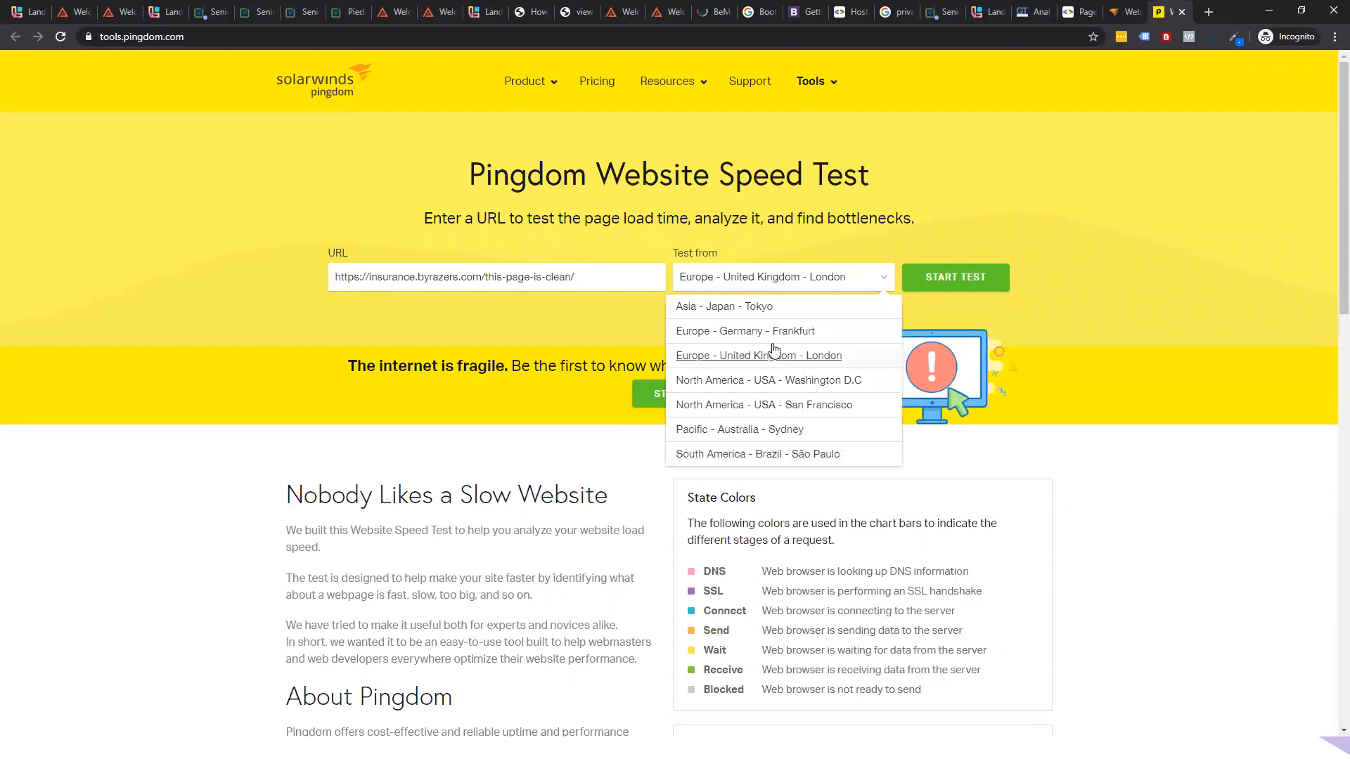
pyautogui.click(747, 331)
pyautogui.click(973, 278)
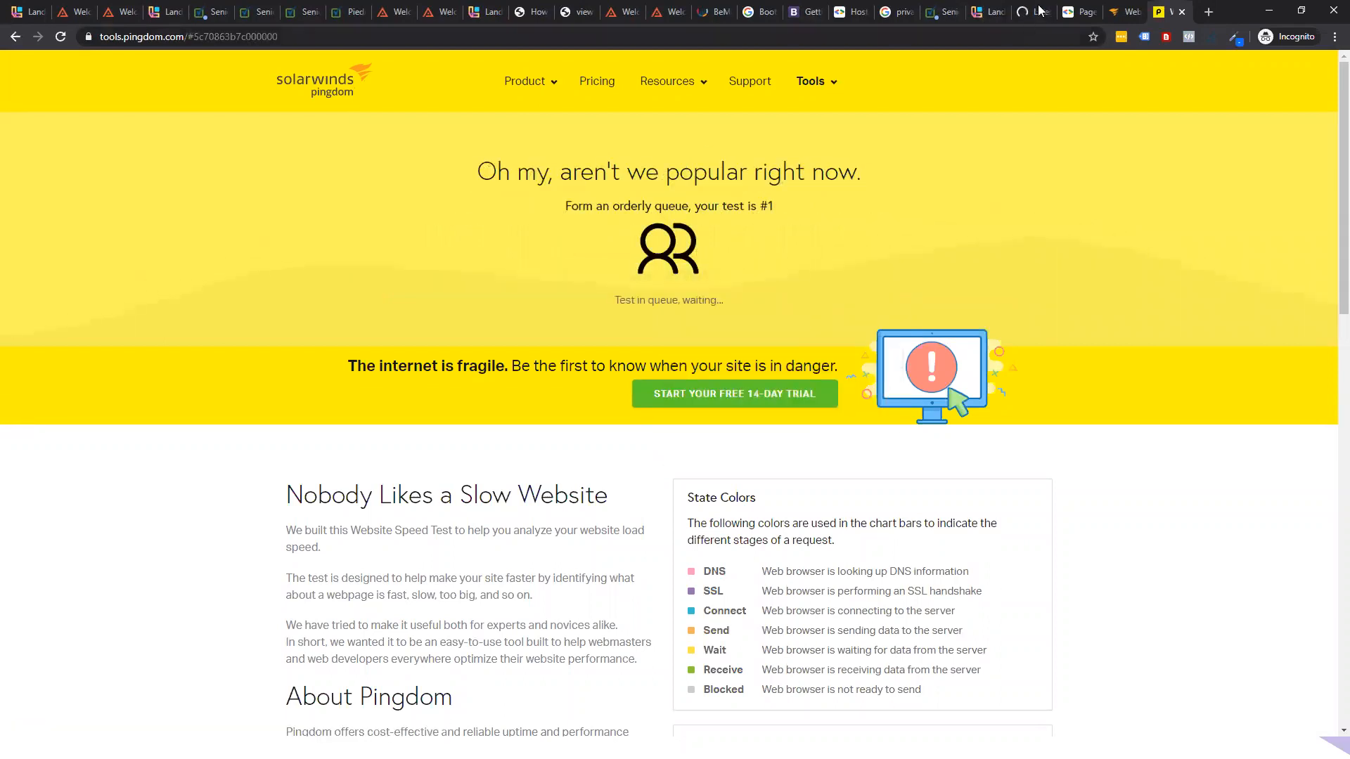
# - Examine the PageSpeed and YSlow scores in the GTmetrix performance report for the published page
pyautogui.click(1039, 10)
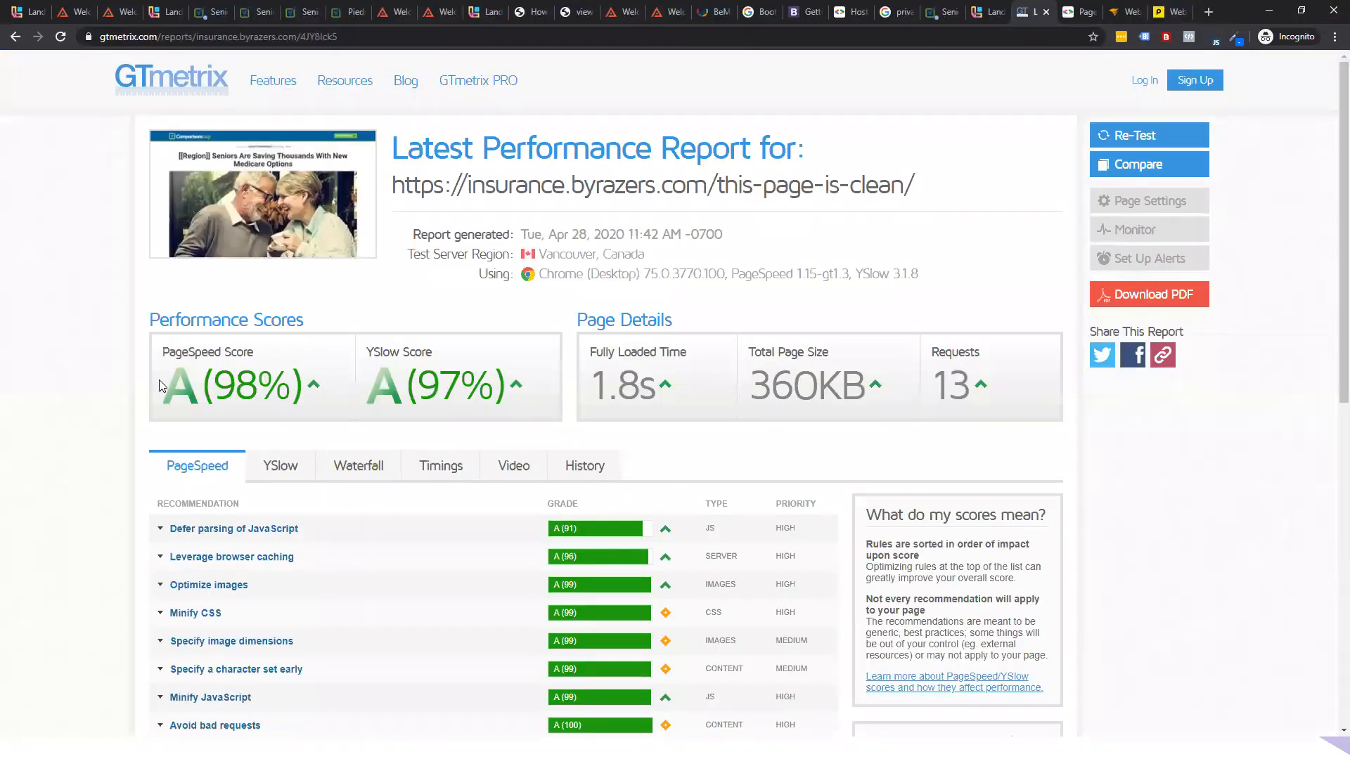
pyautogui.moveTo(166, 379); pyautogui.dragTo(474, 385)
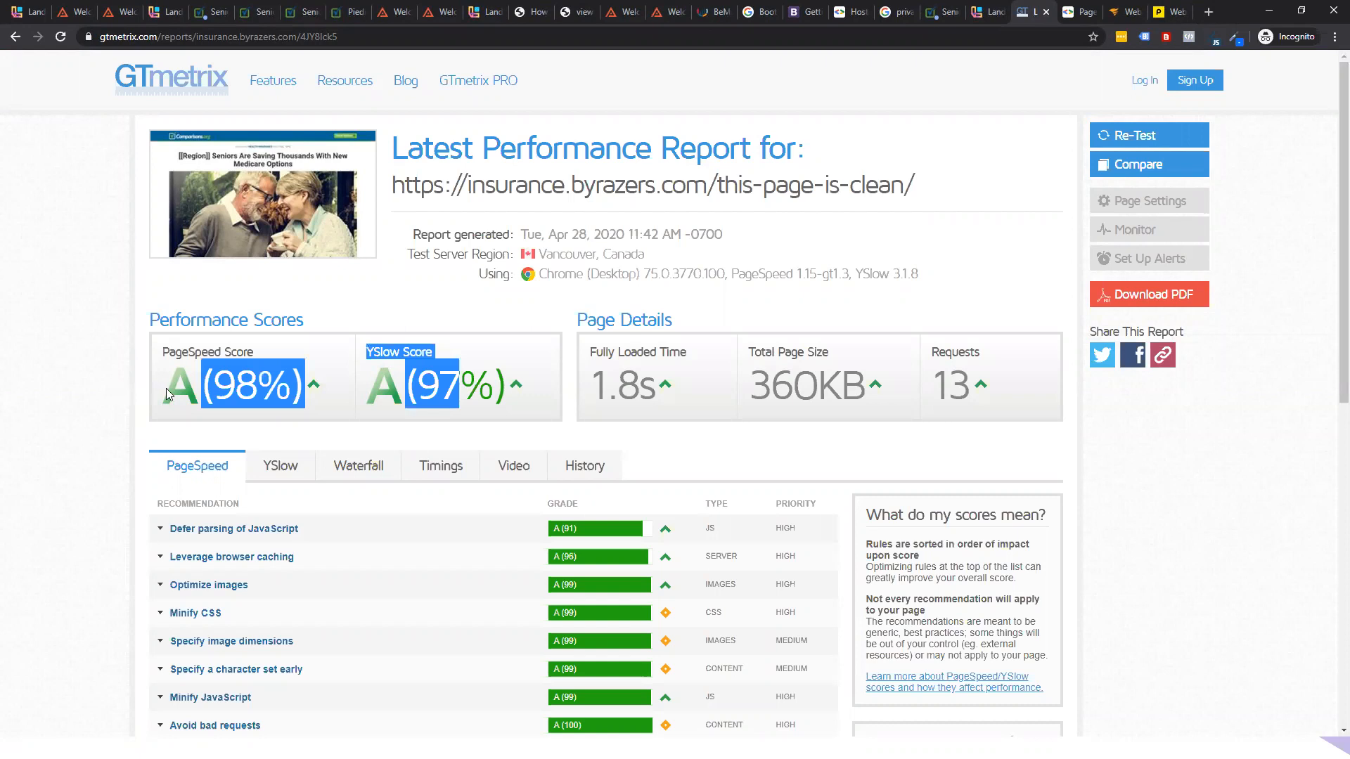
pyautogui.moveTo(213, 380); pyautogui.dragTo(284, 380)
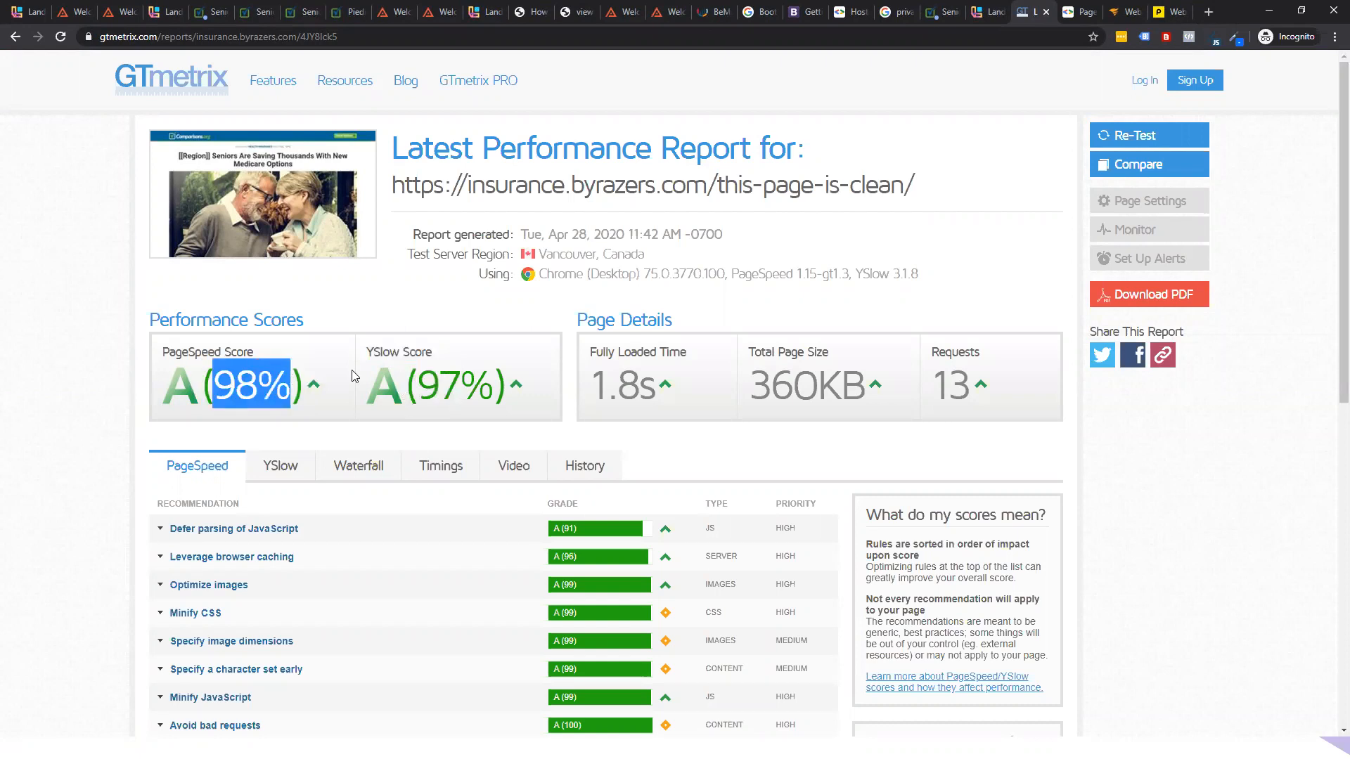
pyautogui.click(211, 368)
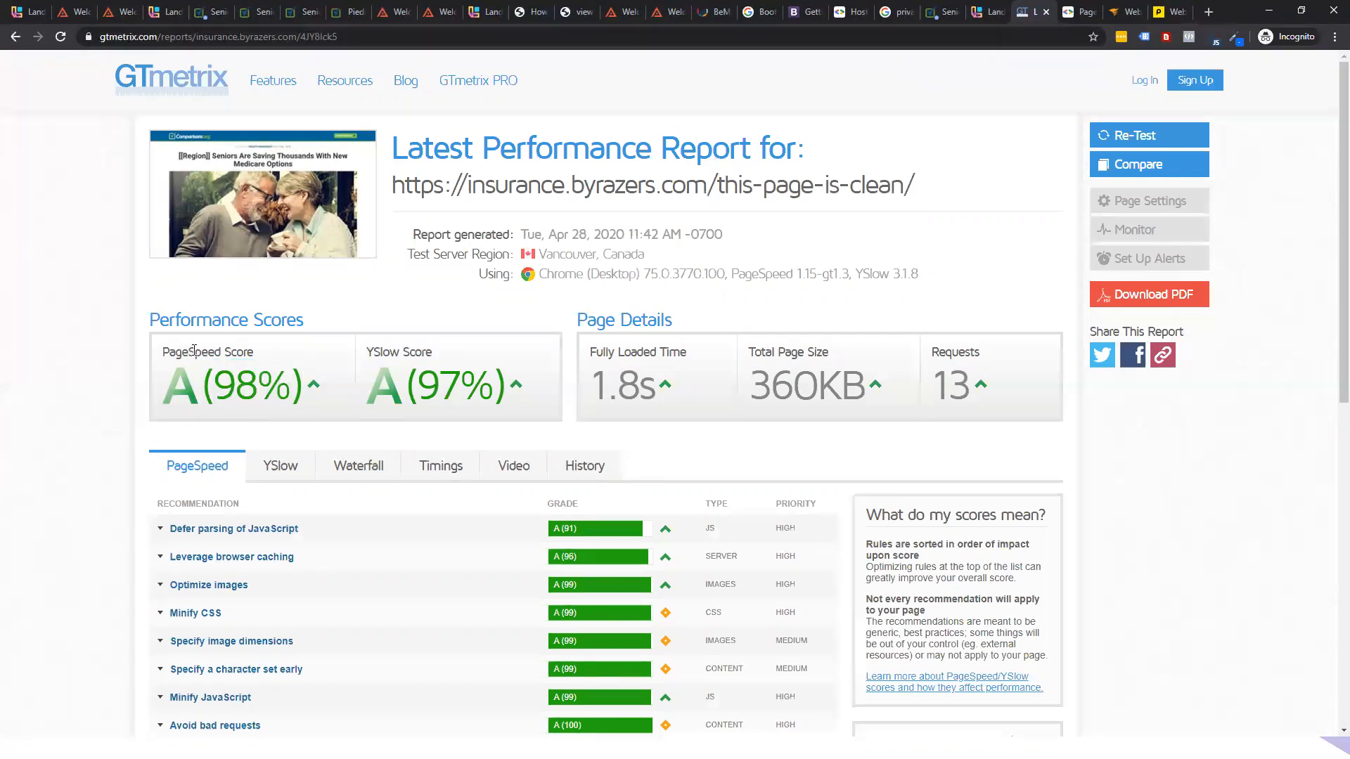
pyautogui.moveTo(181, 352); pyautogui.dragTo(268, 358)
pyautogui.moveTo(378, 350); pyautogui.dragTo(468, 362)
pyautogui.click(416, 385)
pyautogui.keyDown('shift'); pyautogui.click(501, 388); pyautogui.keyUp('shift')
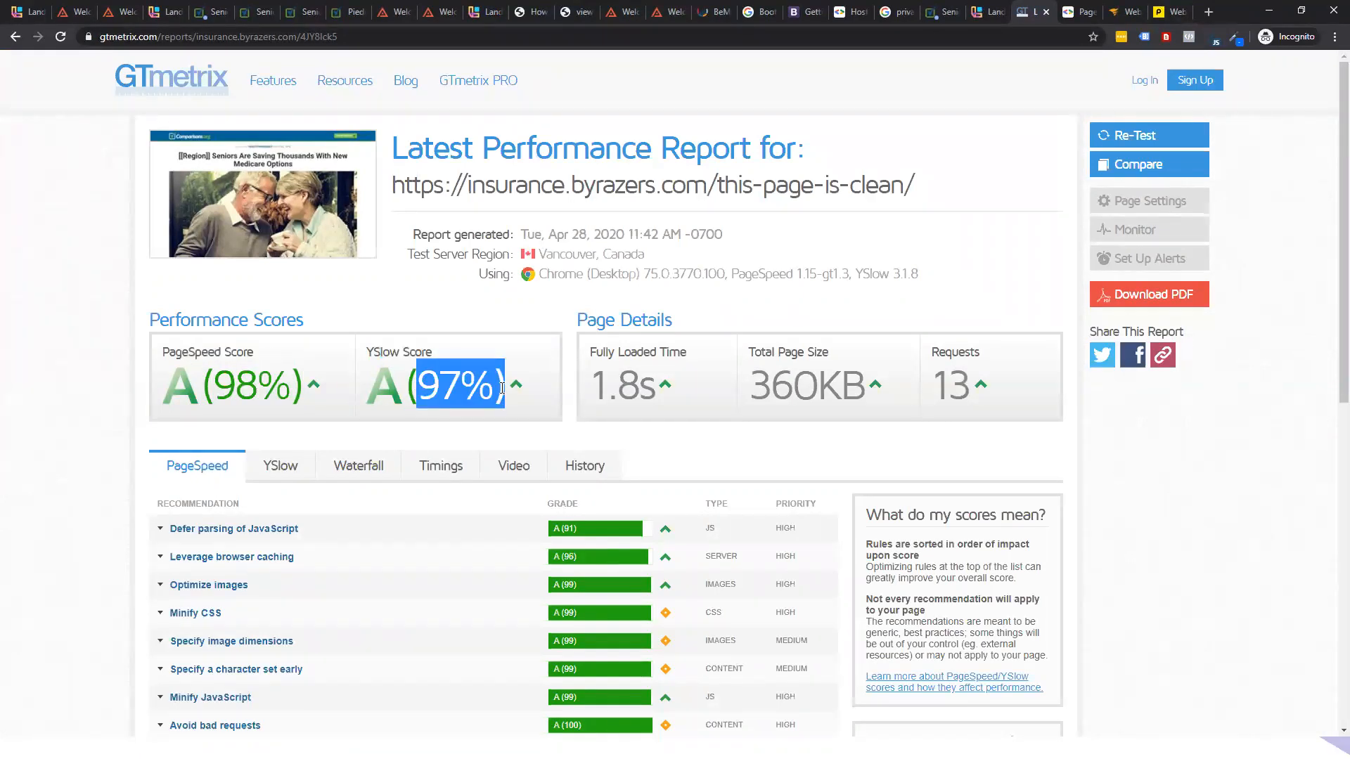
# - Review the grades of the PageSpeed recommendations throughout the GTmetrix report
pyautogui.scroll(-9, 498, 386)
pyautogui.scroll(7, 498, 385)
pyautogui.scroll(-5, 562, 454)
pyautogui.scroll(8, 594, 460)
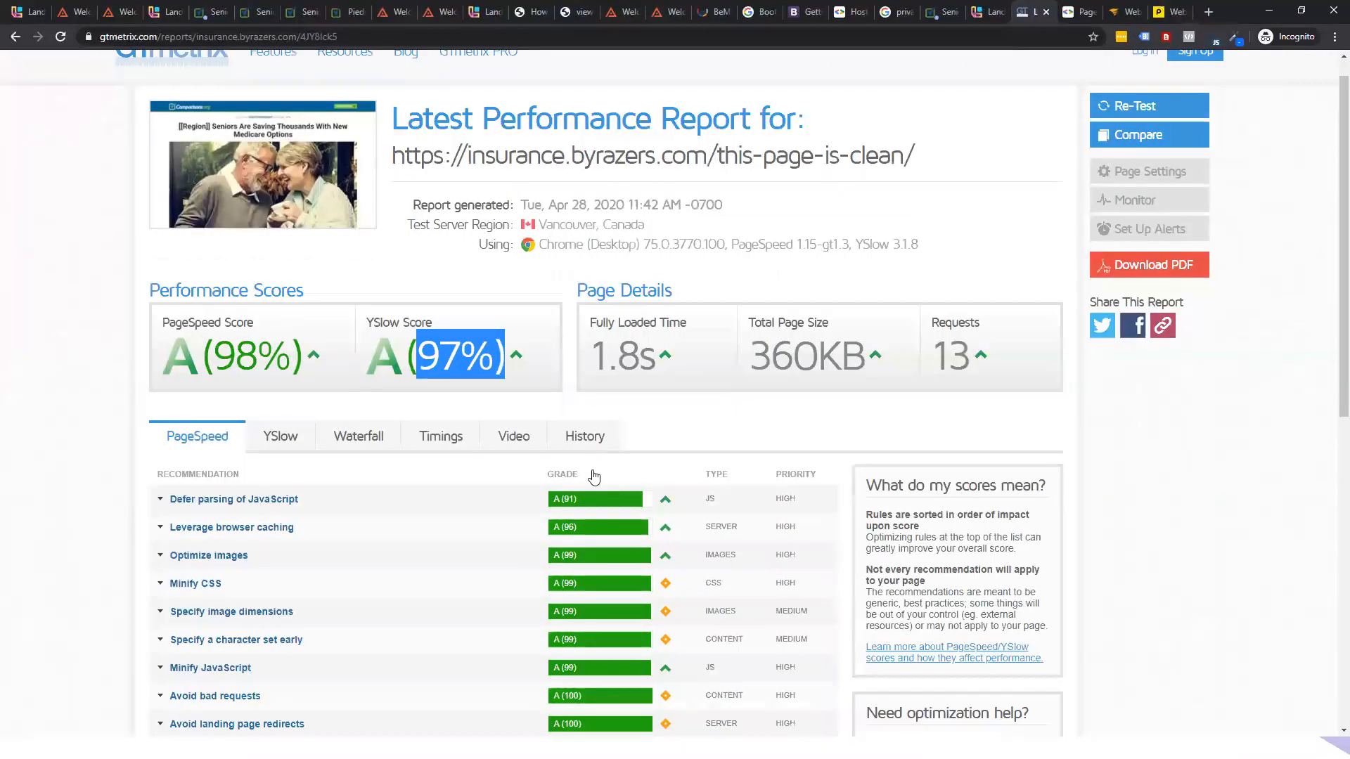
pyautogui.scroll(-2, 598, 471)
pyautogui.scroll(-4, 599, 471)
pyautogui.scroll(2, 606, 309)
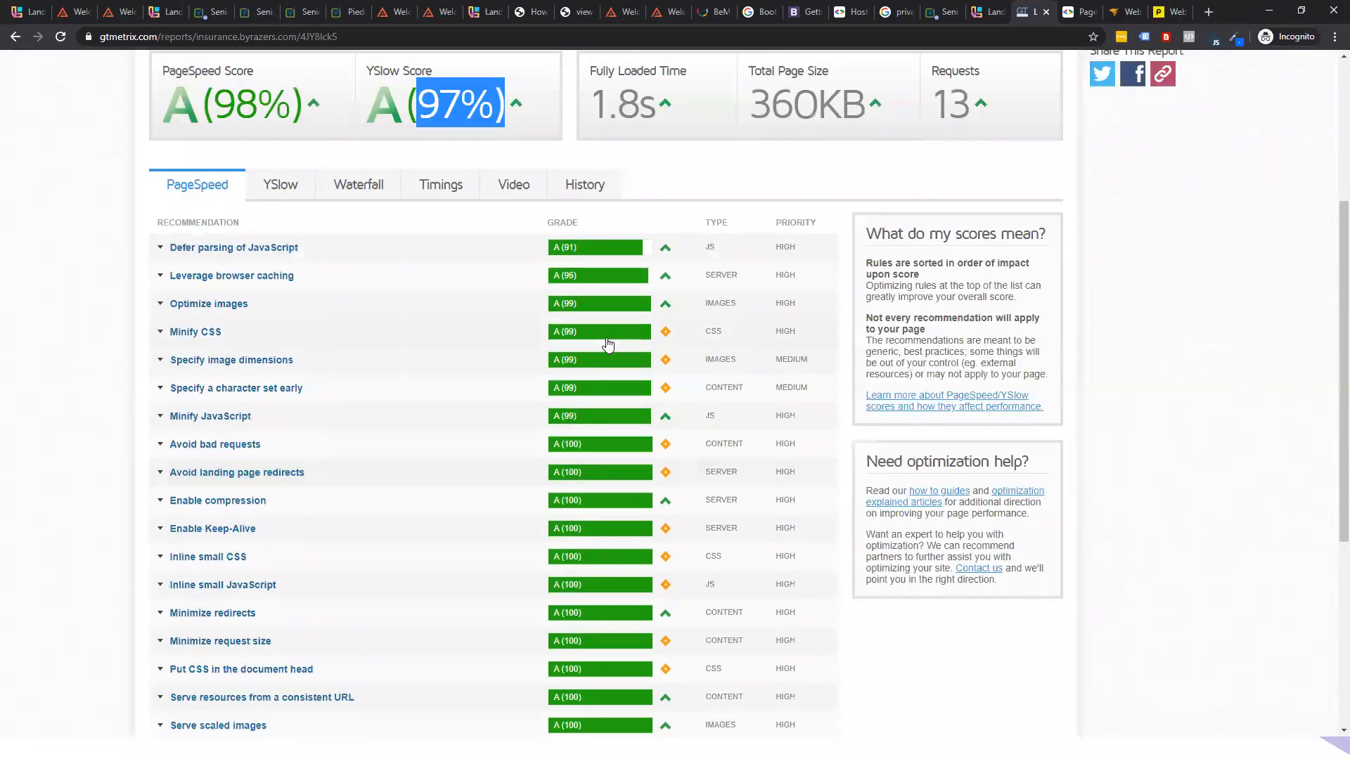
pyautogui.scroll(-5, 600, 351)
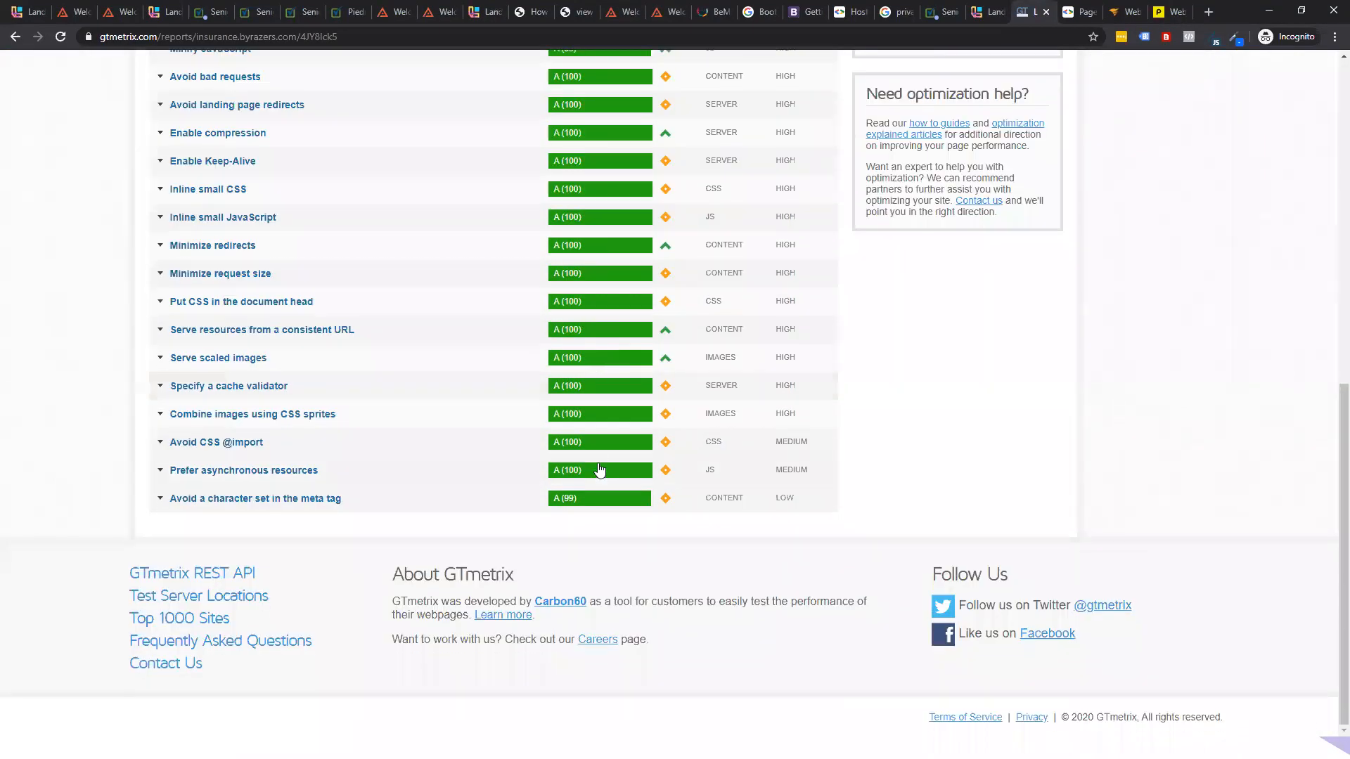
pyautogui.scroll(7, 604, 461)
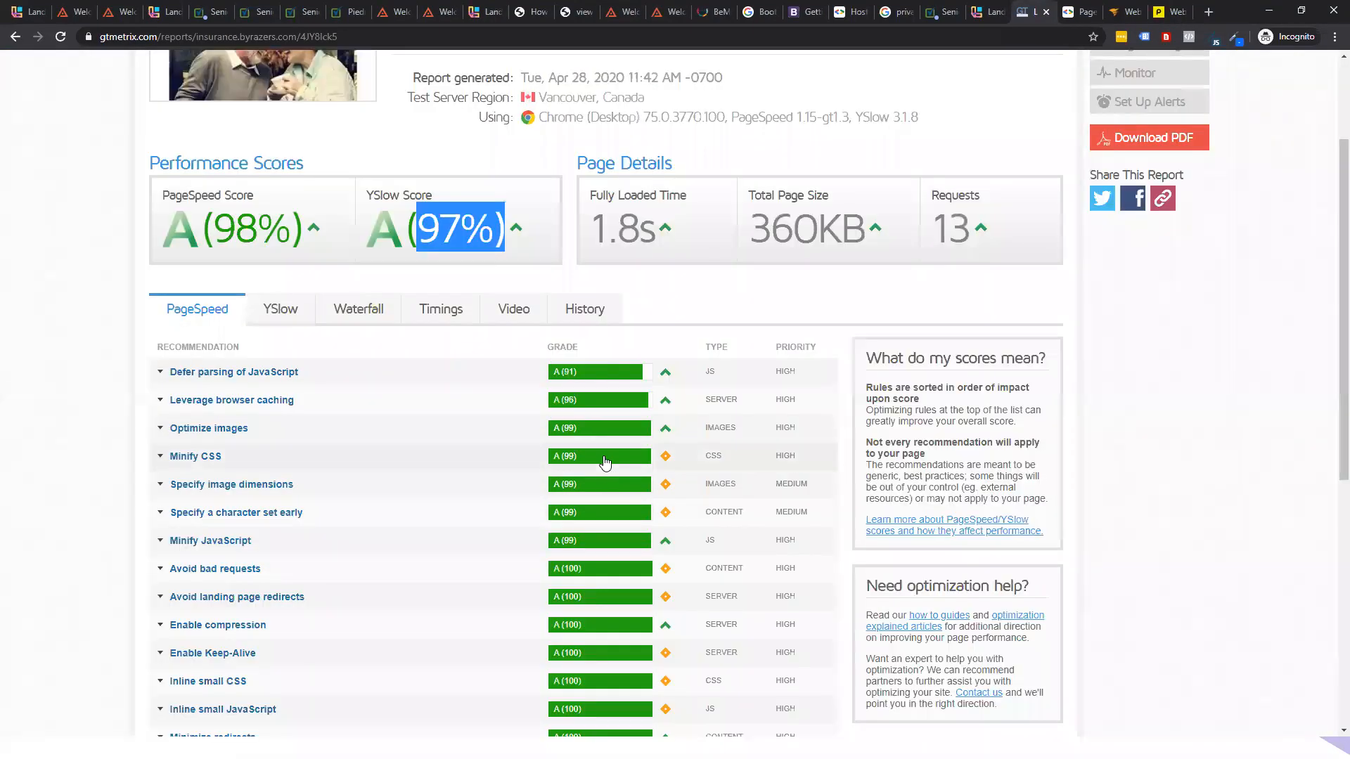
# - Check the mobile and desktop scores in PageSpeed Insights and the performance grade and load time in Pingdom
pyautogui.click(1074, 12)
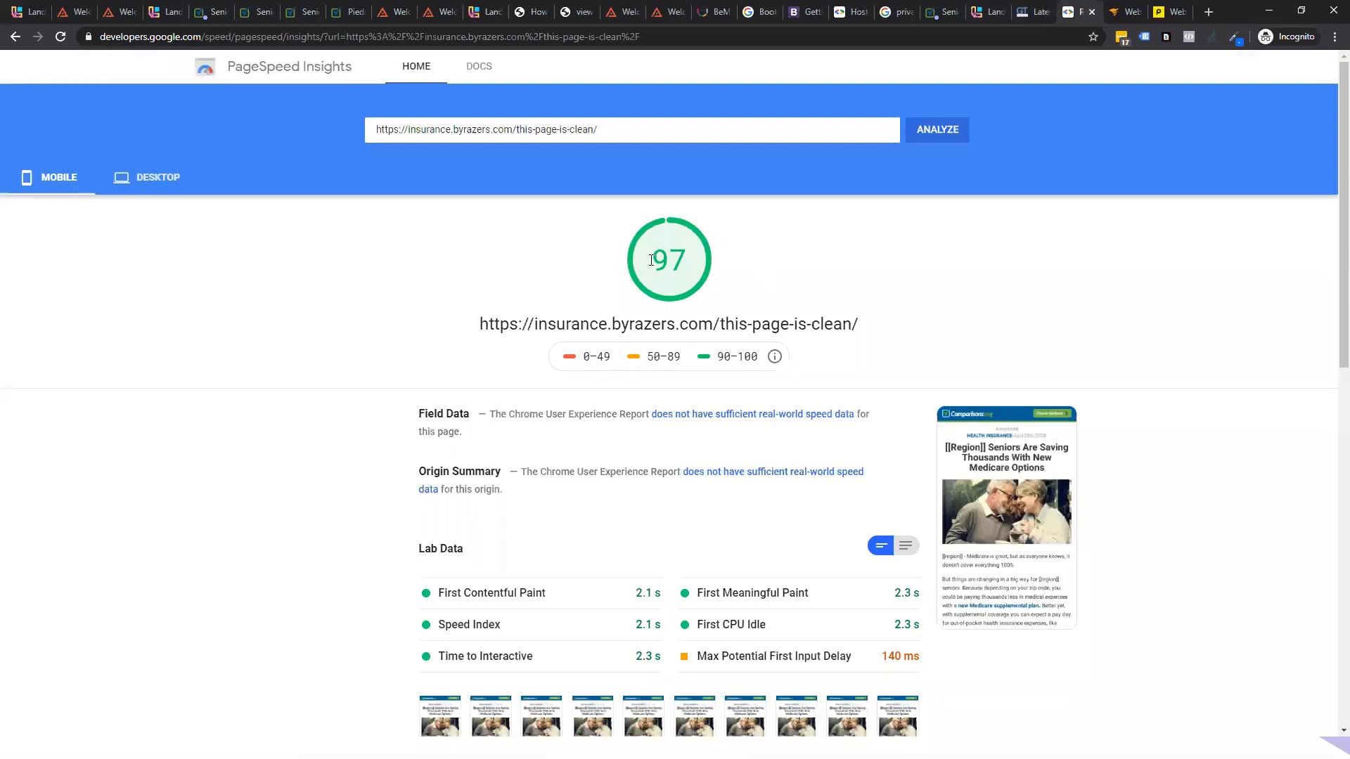
pyautogui.click(146, 191)
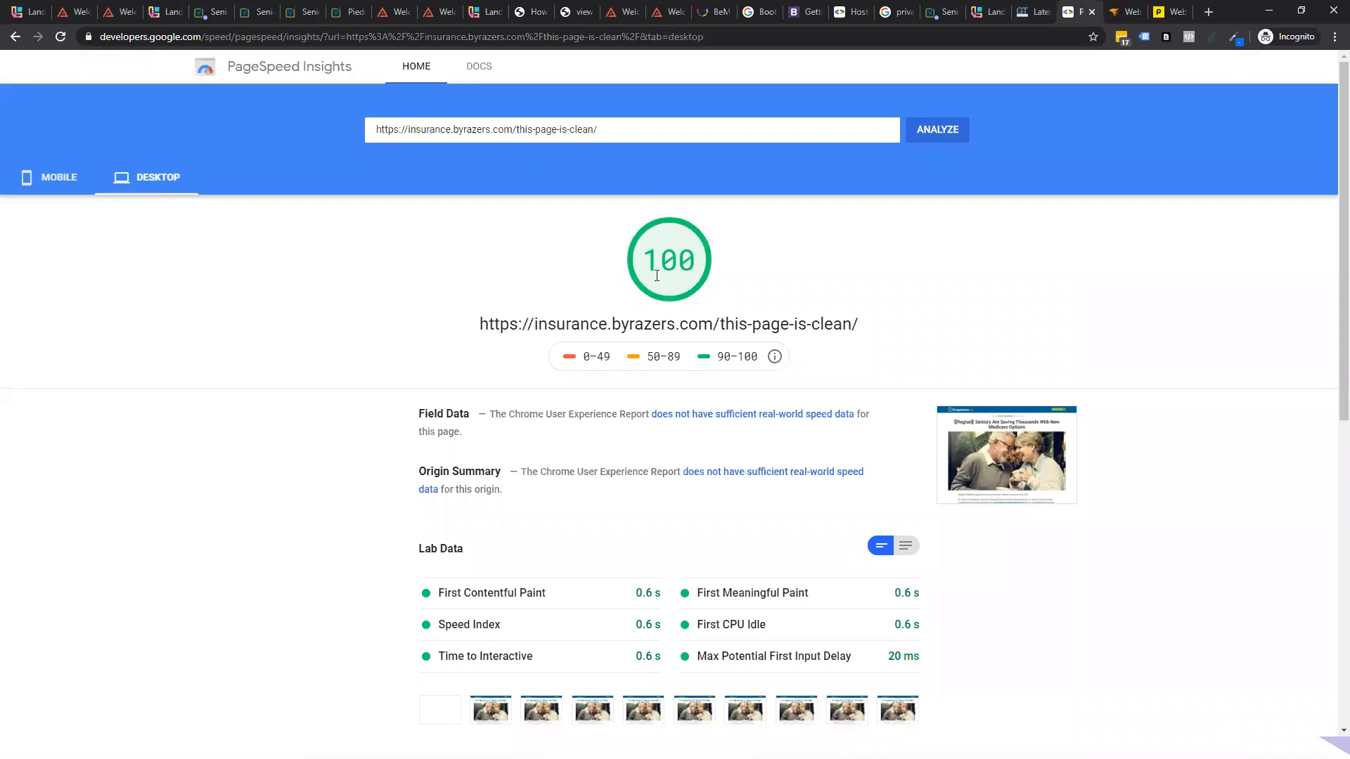
pyautogui.click(1124, 10)
pyautogui.click(1170, 11)
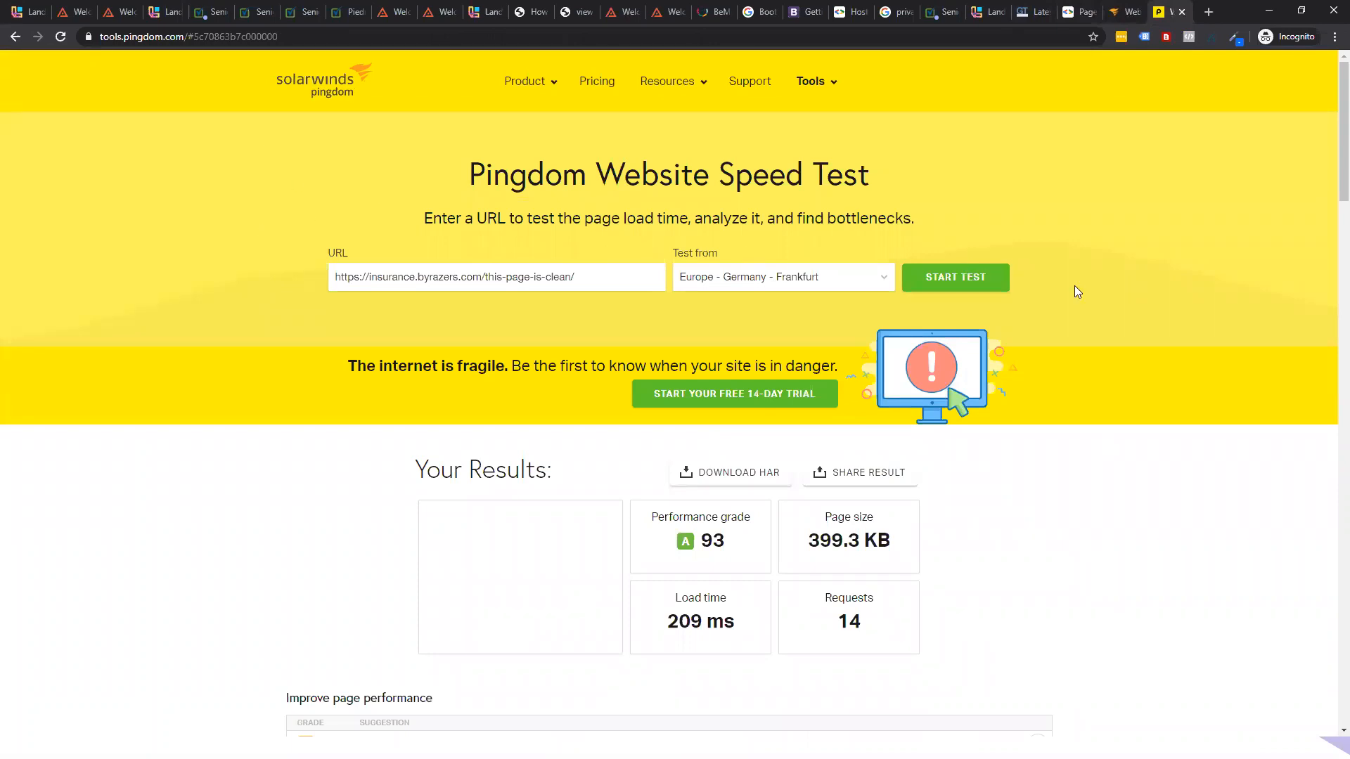
pyautogui.scroll(-5, 1074, 286)
pyautogui.scroll(1, 732, 241)
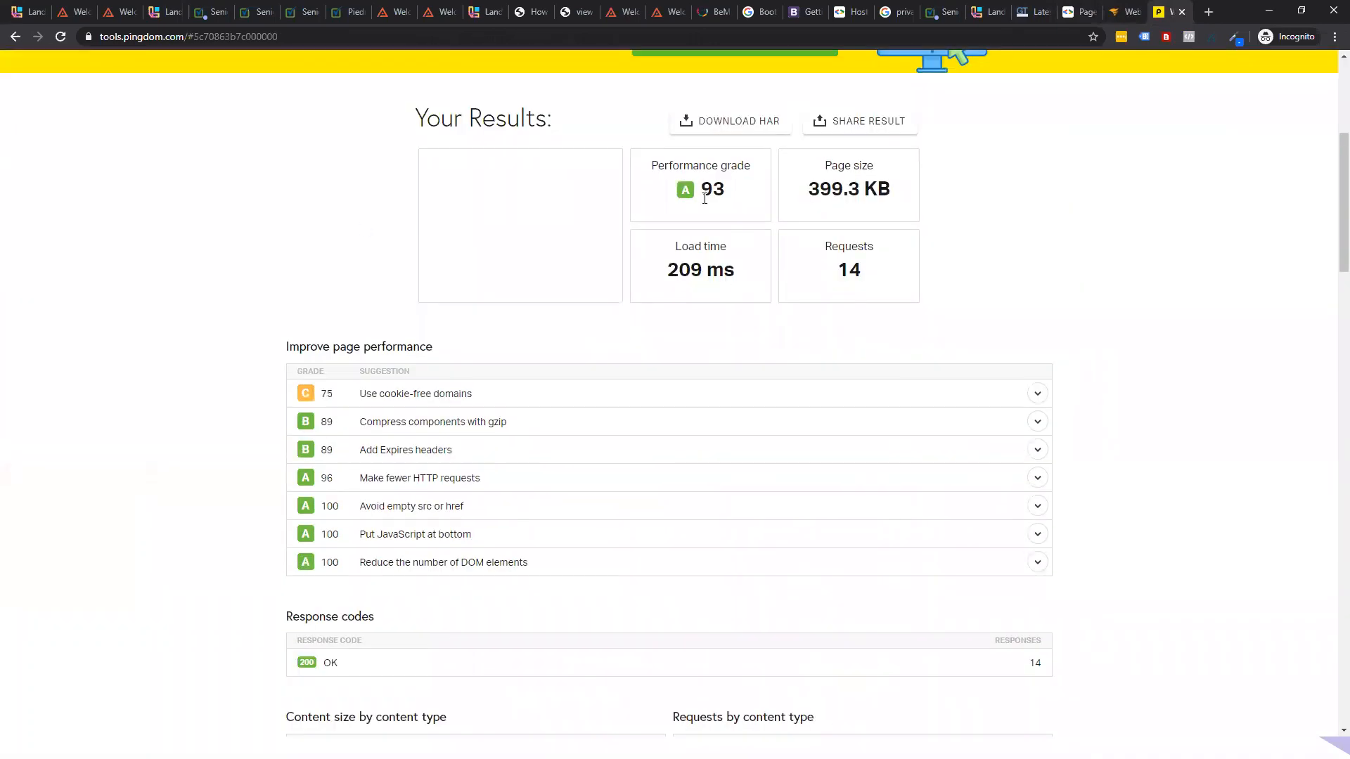
pyautogui.doubleClick(689, 191)
pyautogui.moveTo(666, 269); pyautogui.dragTo(728, 269)
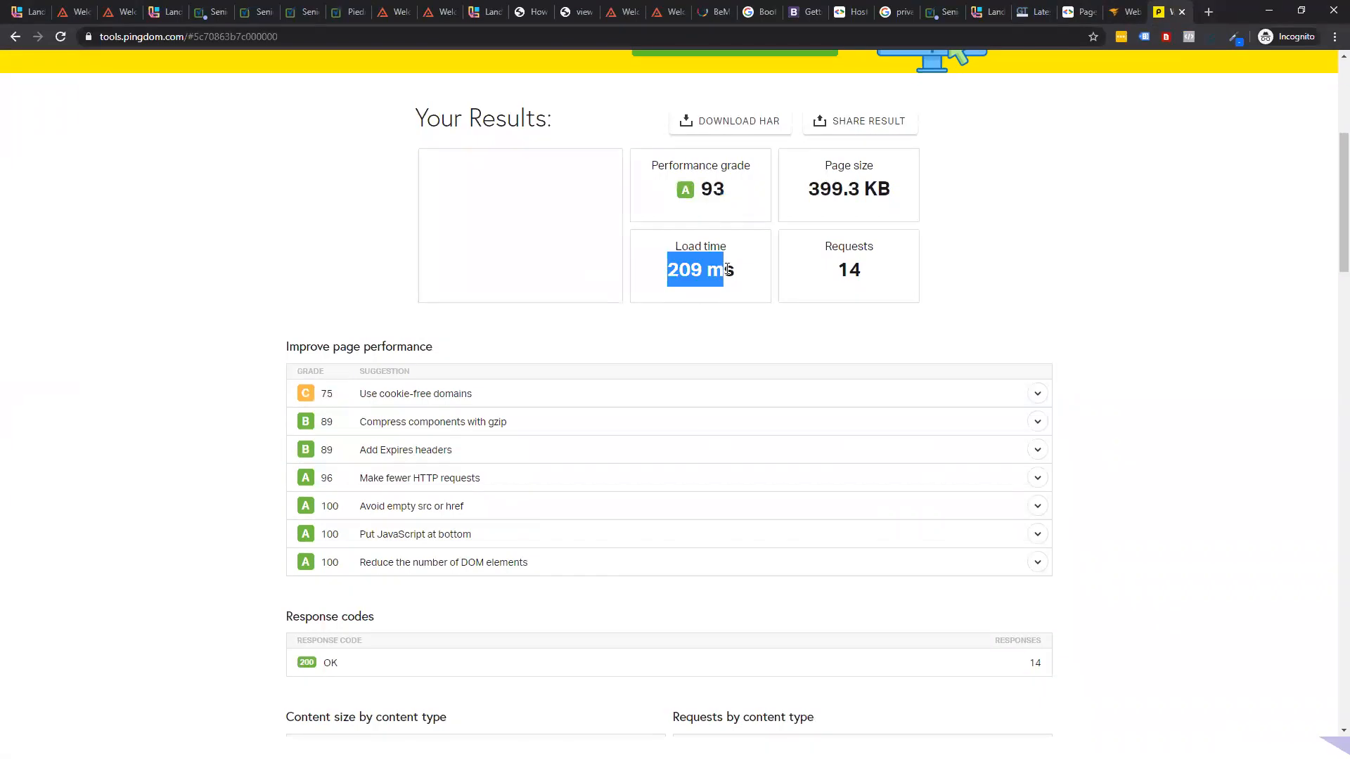
pyautogui.scroll(2, 743, 309)
pyautogui.click(743, 345)
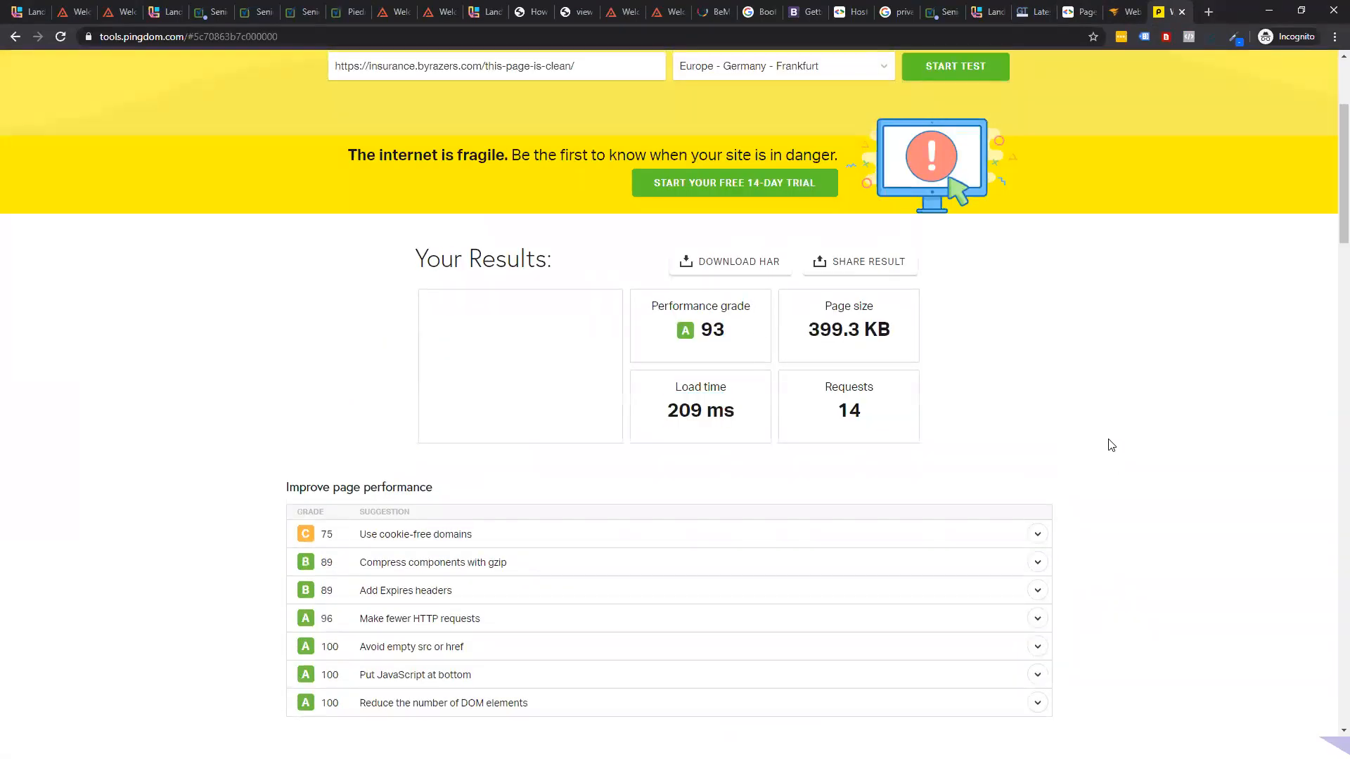
# - Review the content and file request breakdowns and the page size in the Pingdom results
pyautogui.scroll(-20, 1153, 424)
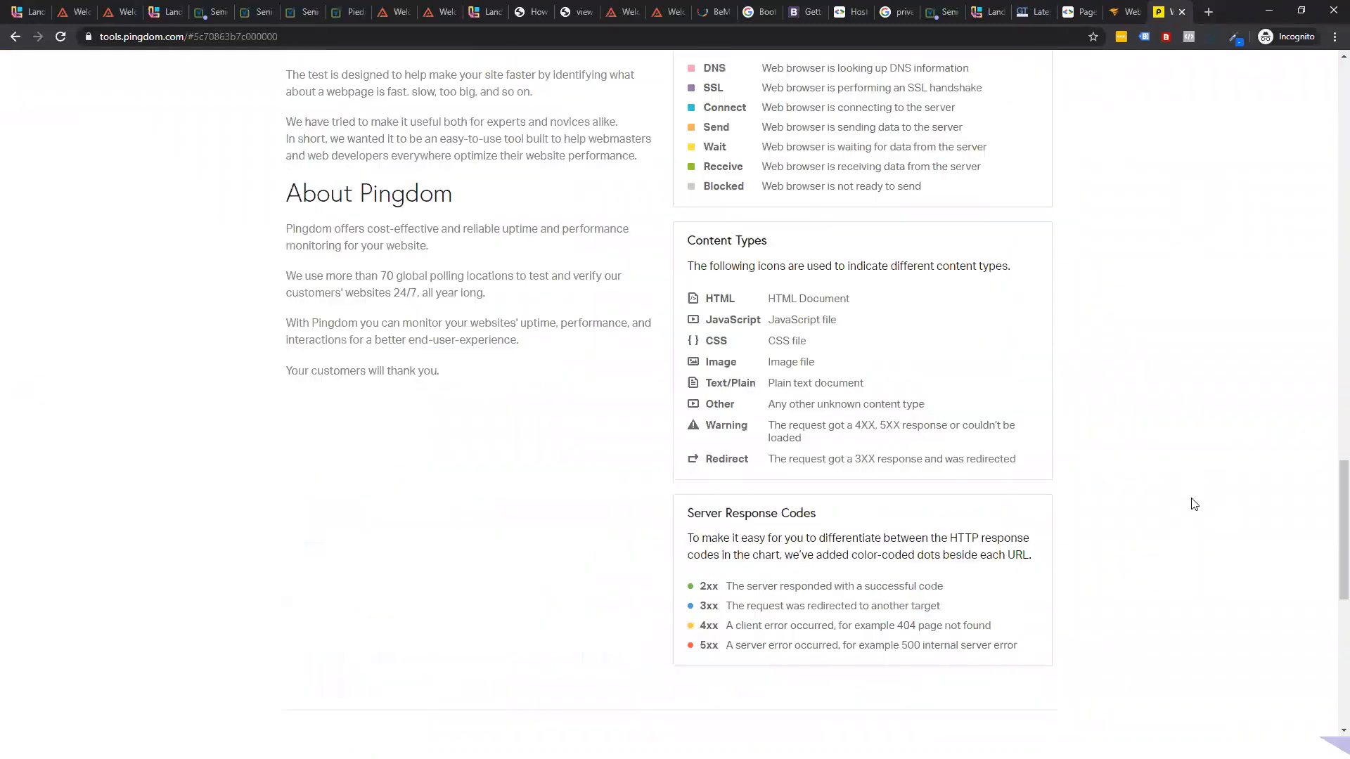
pyautogui.scroll(20, 1192, 510)
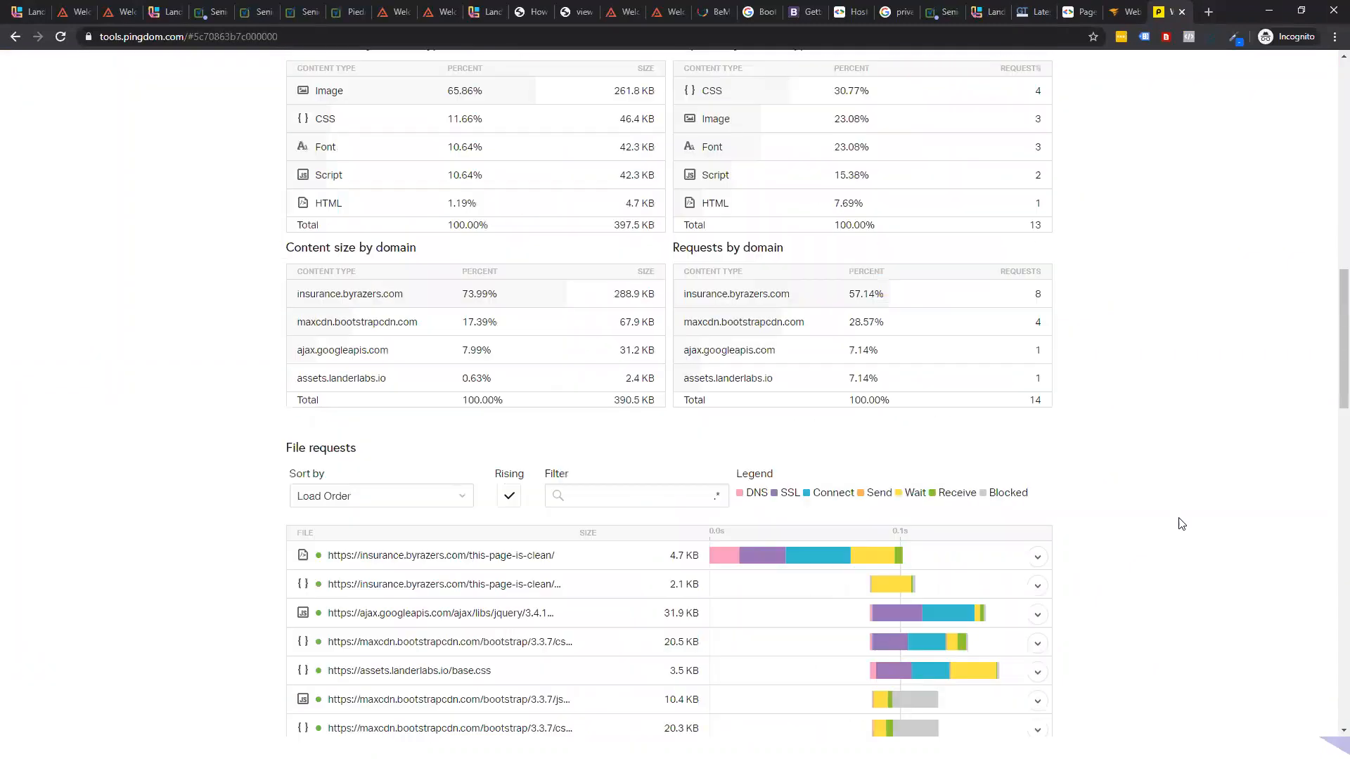
pyautogui.scroll(3, 1193, 521)
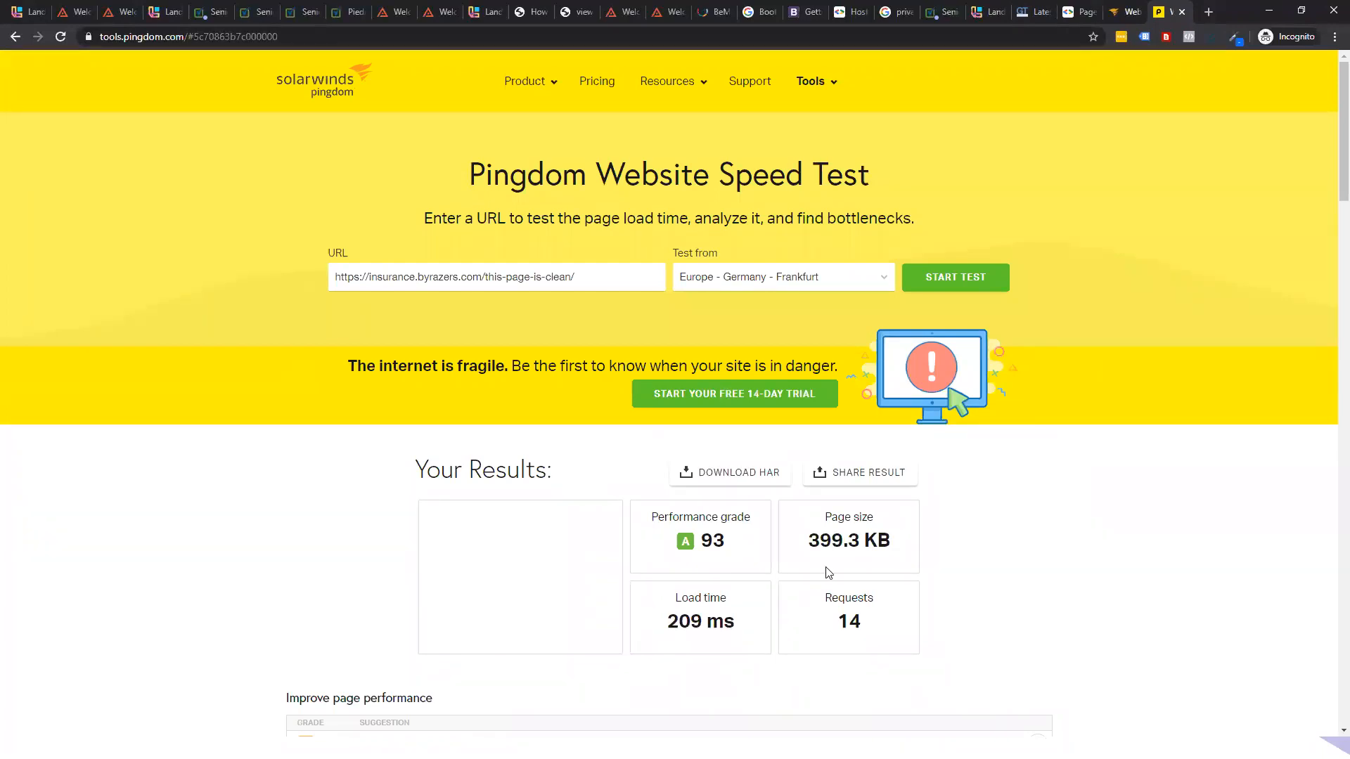
pyautogui.tripleClick(840, 540)
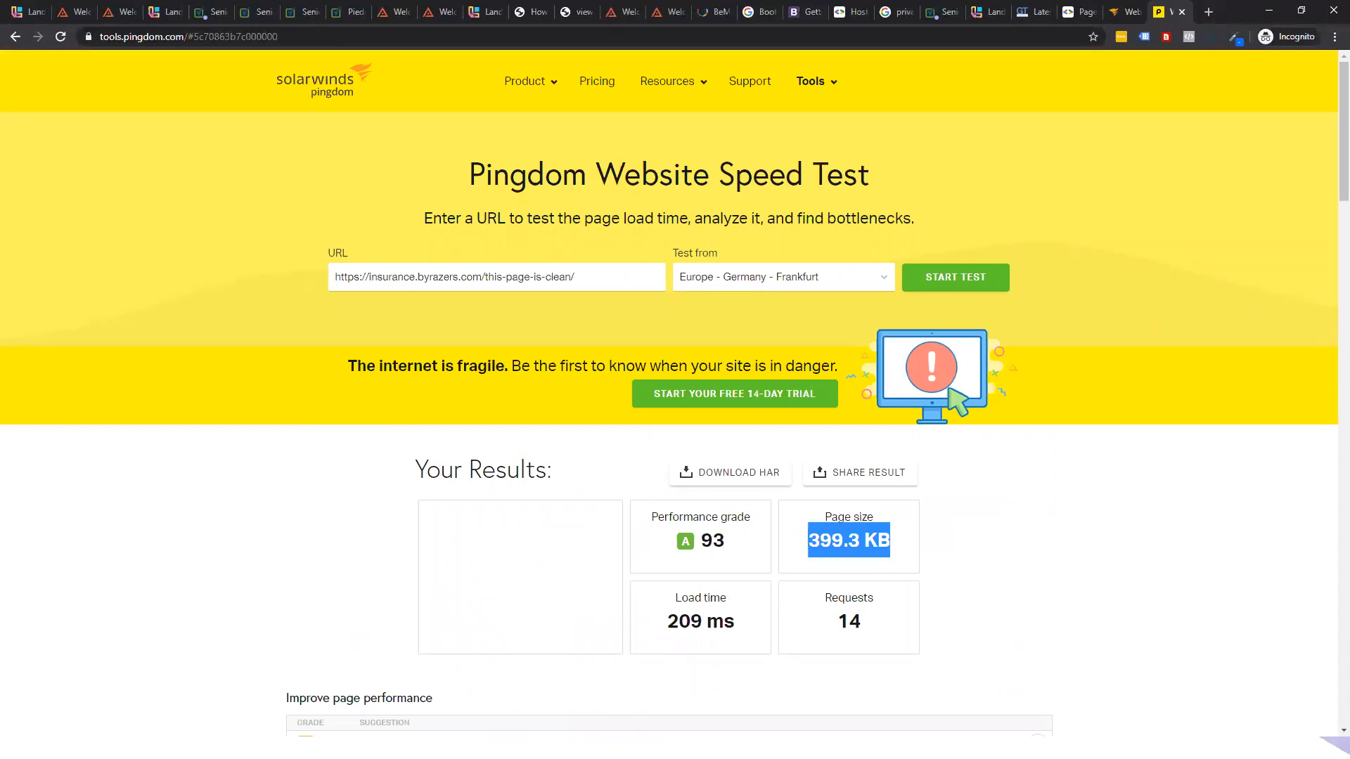
# - Return to the landing pages list in LanderLab
pyautogui.hotkey('alt', 'Tab')
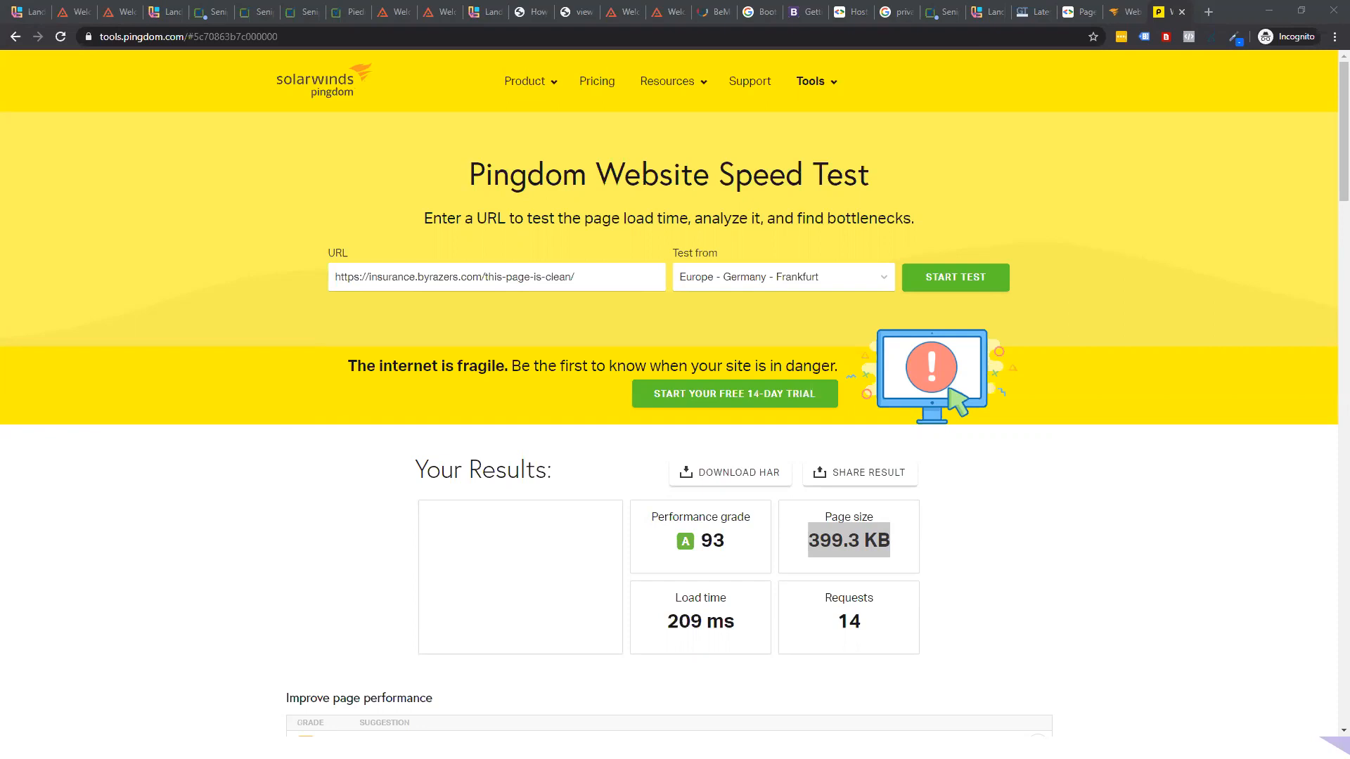
pyautogui.click(28, 12)
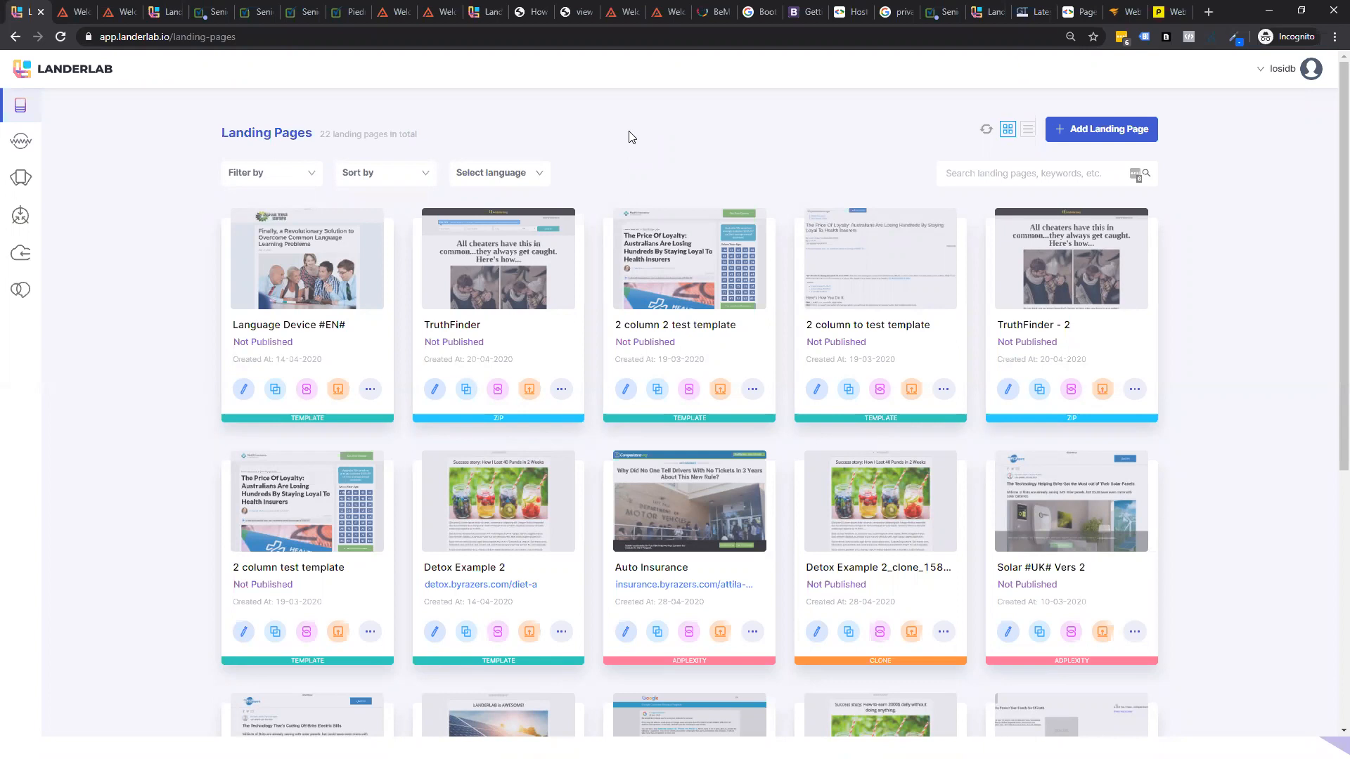
# - Open the landerlab.io website in a new browser tab and review its pricing section
pyautogui.click(1208, 12)
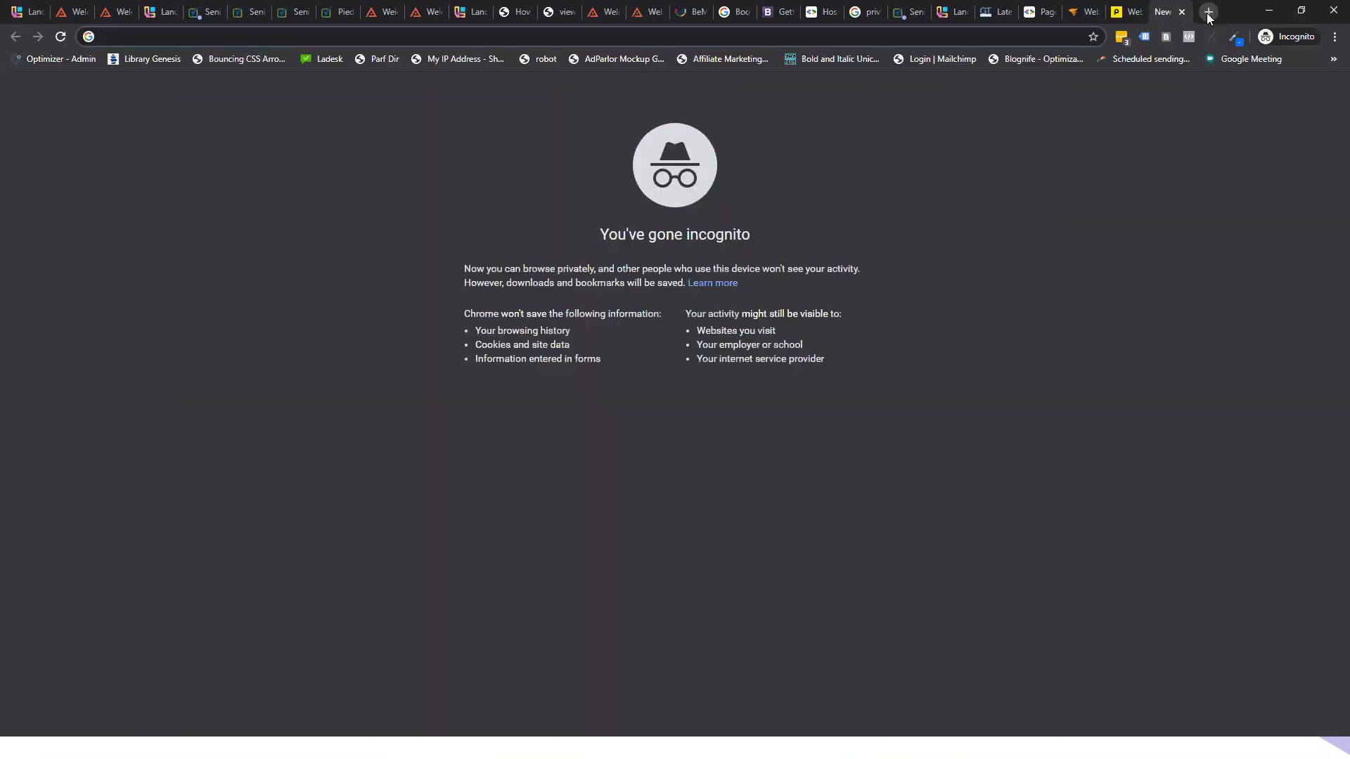
pyautogui.write('lande')
pyautogui.press('Return')
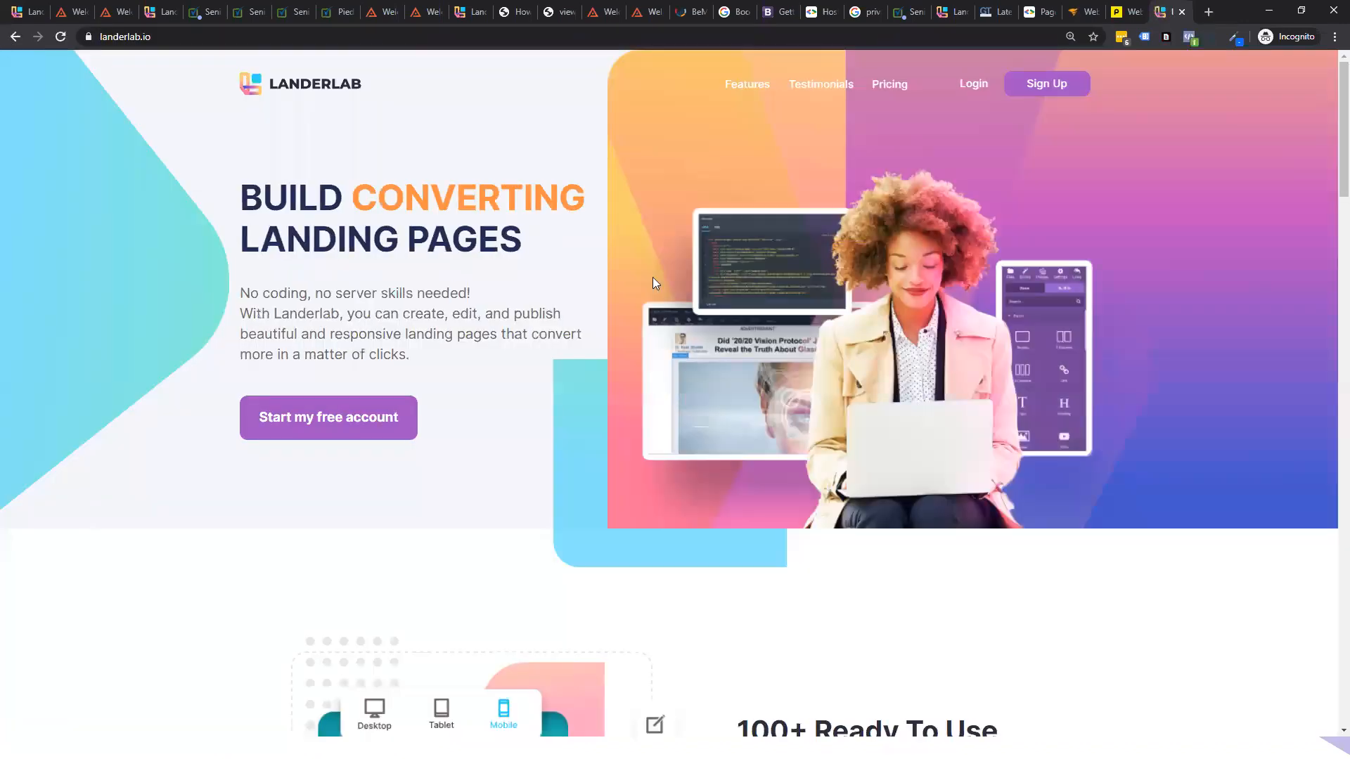
pyautogui.scroll(-20, 768, 310)
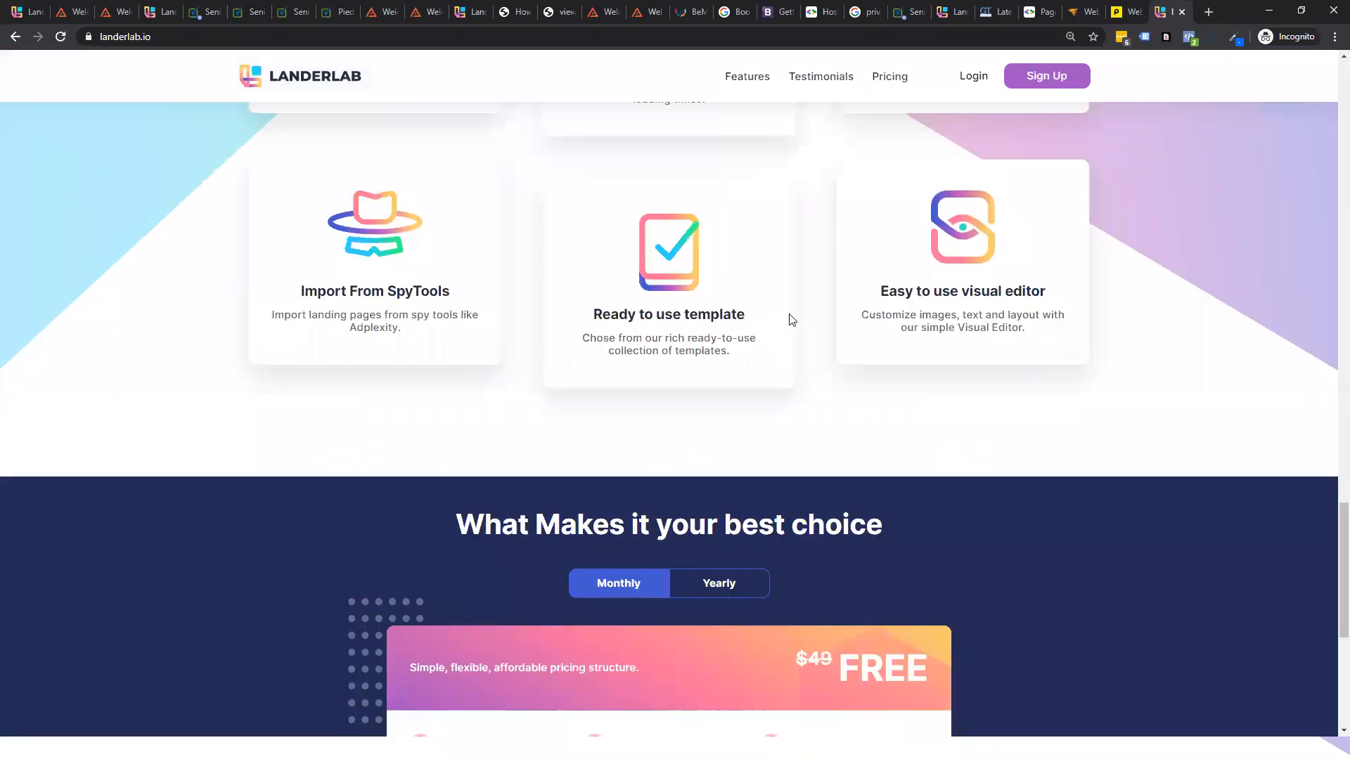
pyautogui.scroll(-6, 792, 316)
pyautogui.moveTo(808, 235); pyautogui.dragTo(828, 235)
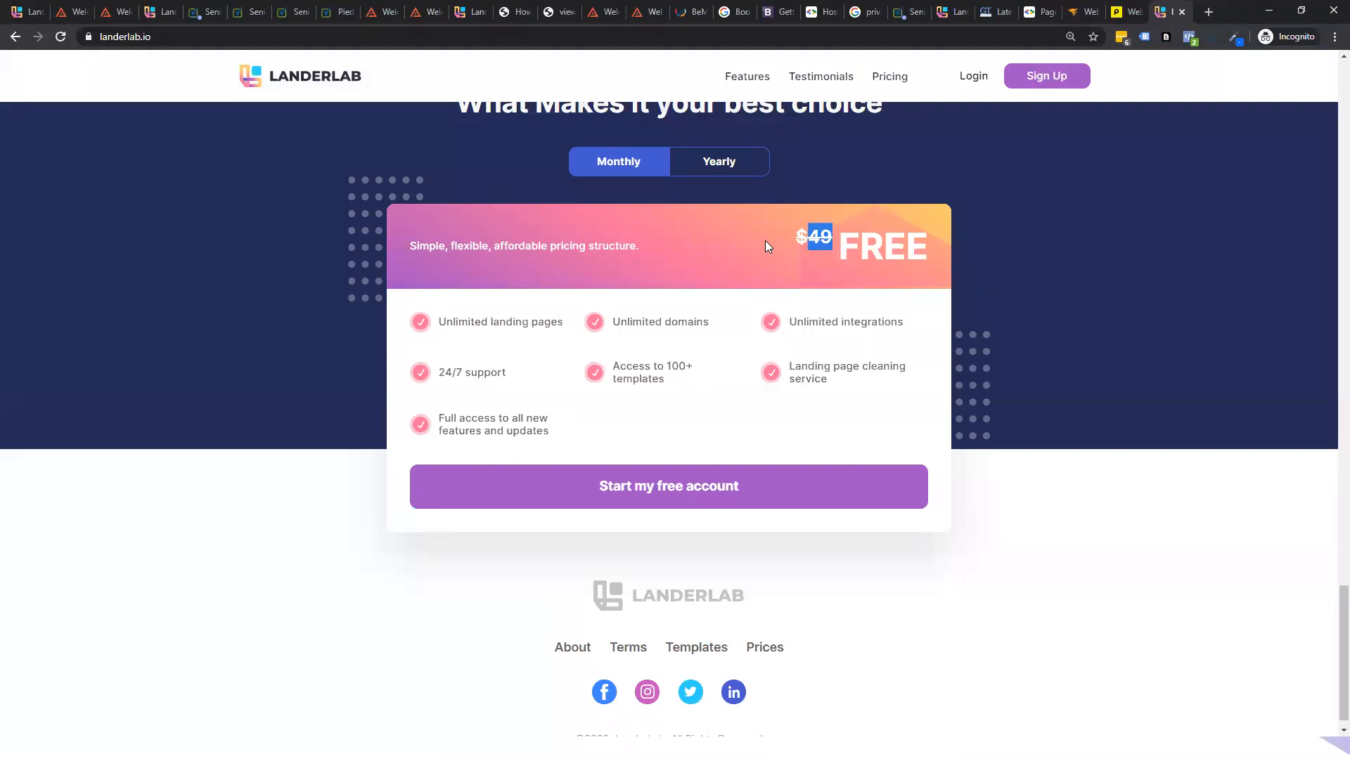
# - Return to the LanderLab app and browse the full collection of landing page templates
pyautogui.click(27, 12)
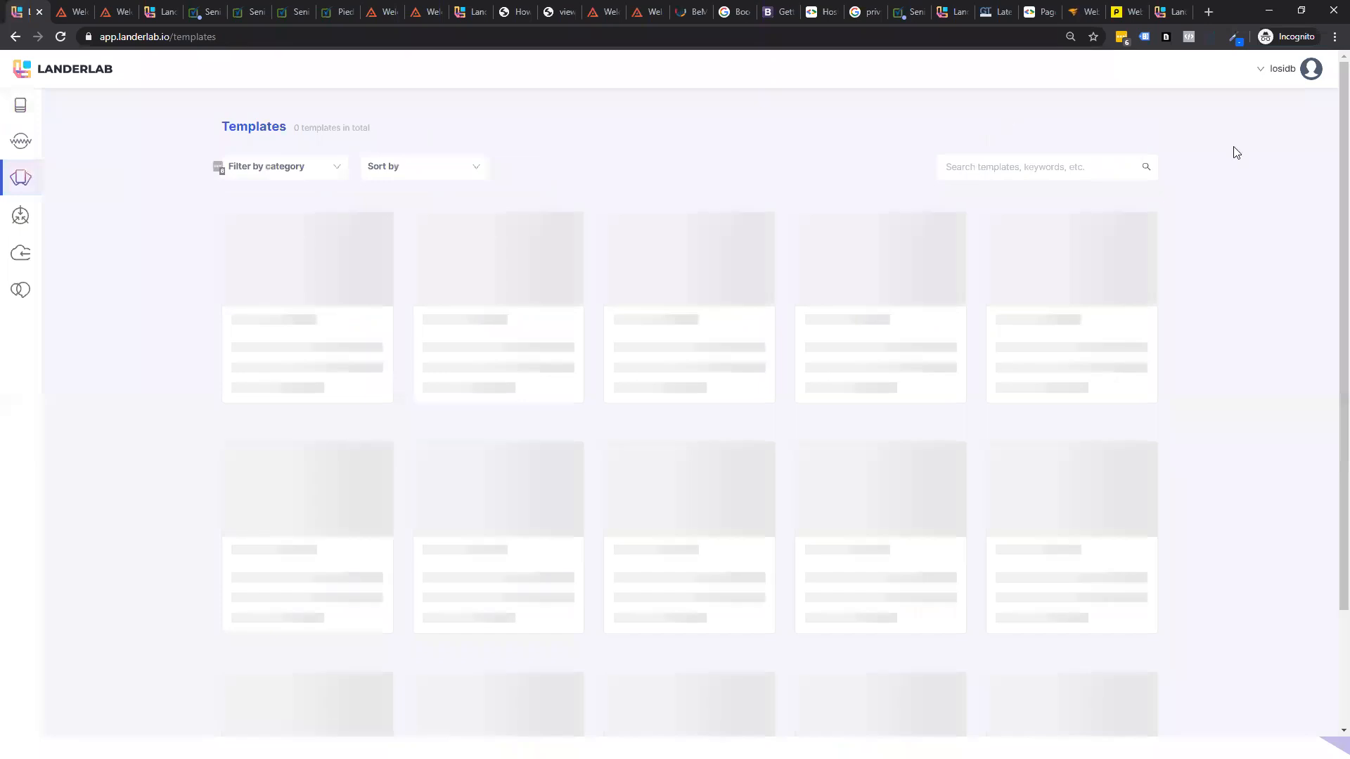
pyautogui.scroll(-15, 1232, 213)
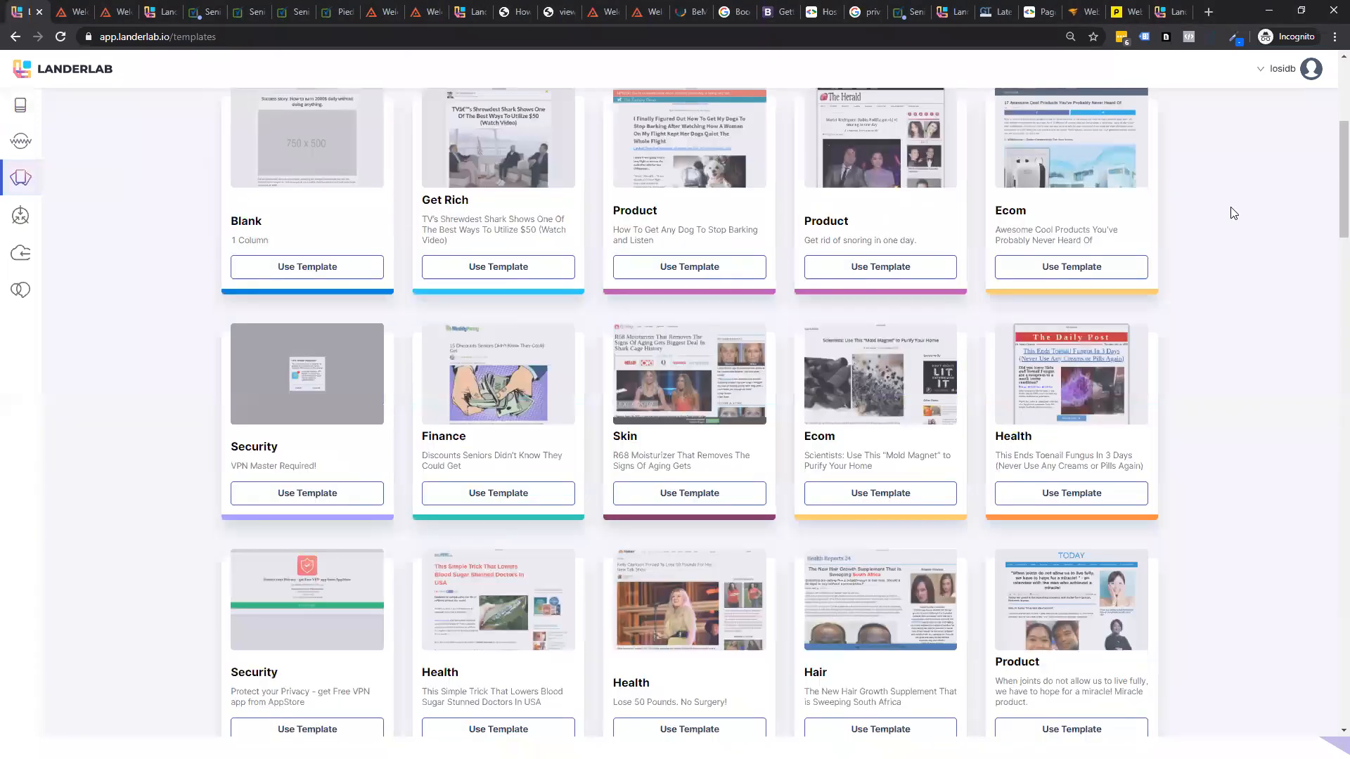
pyautogui.scroll(-20, 1232, 213)
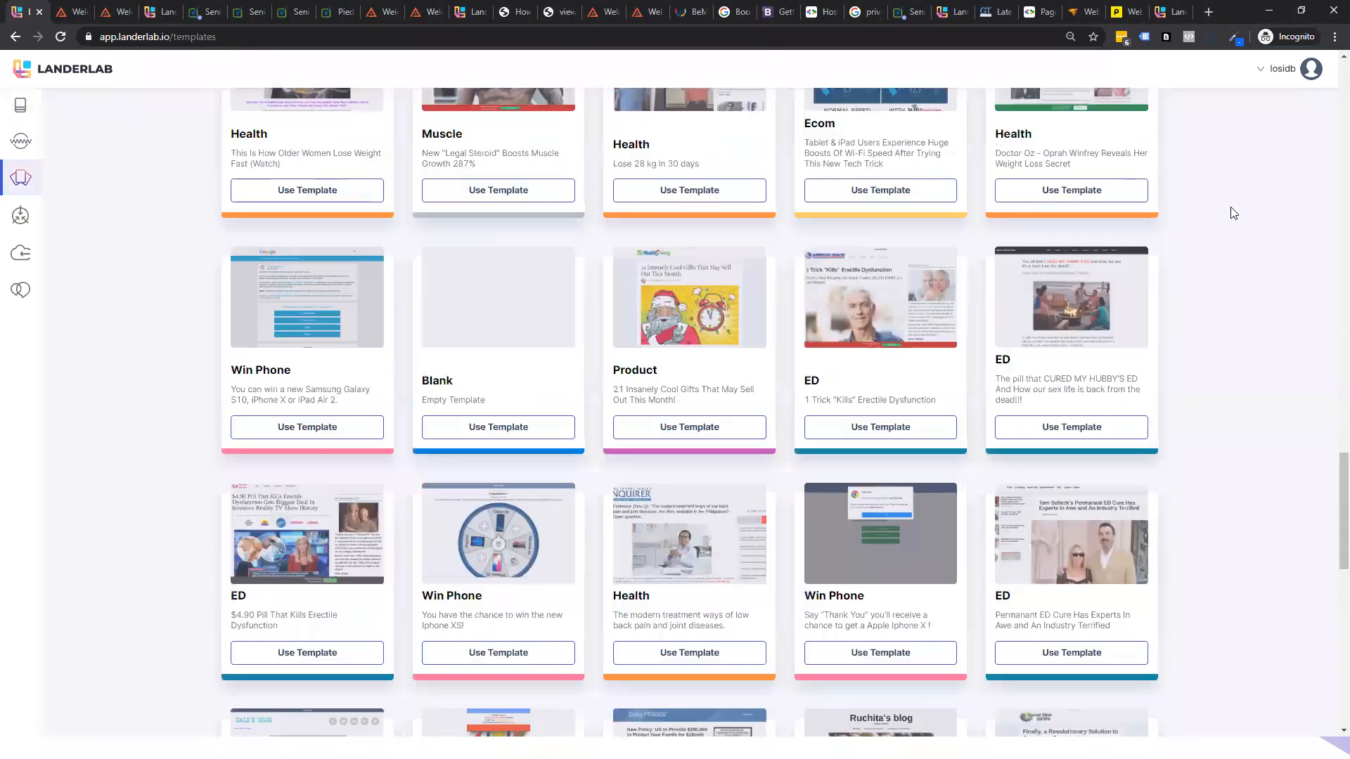
pyautogui.scroll(-3, 1232, 213)
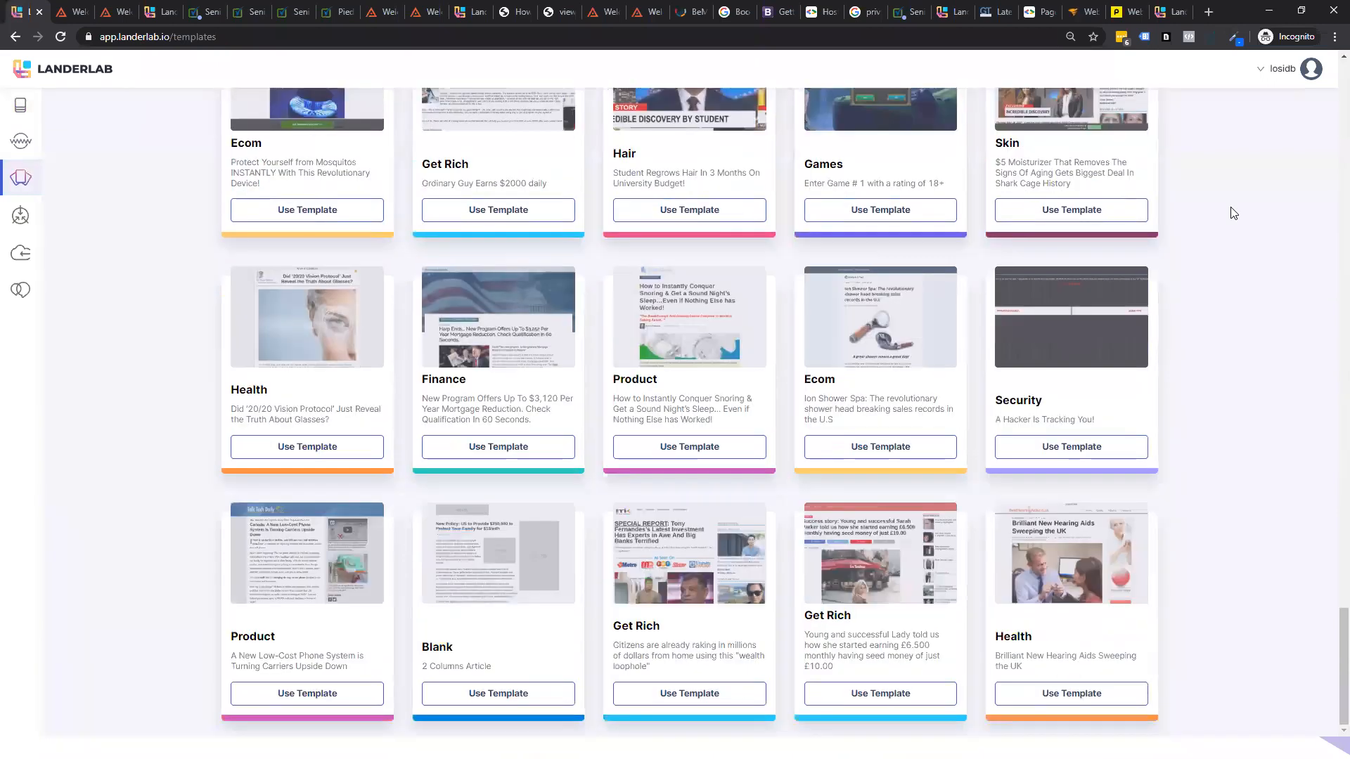
pyautogui.scroll(20, 1229, 239)
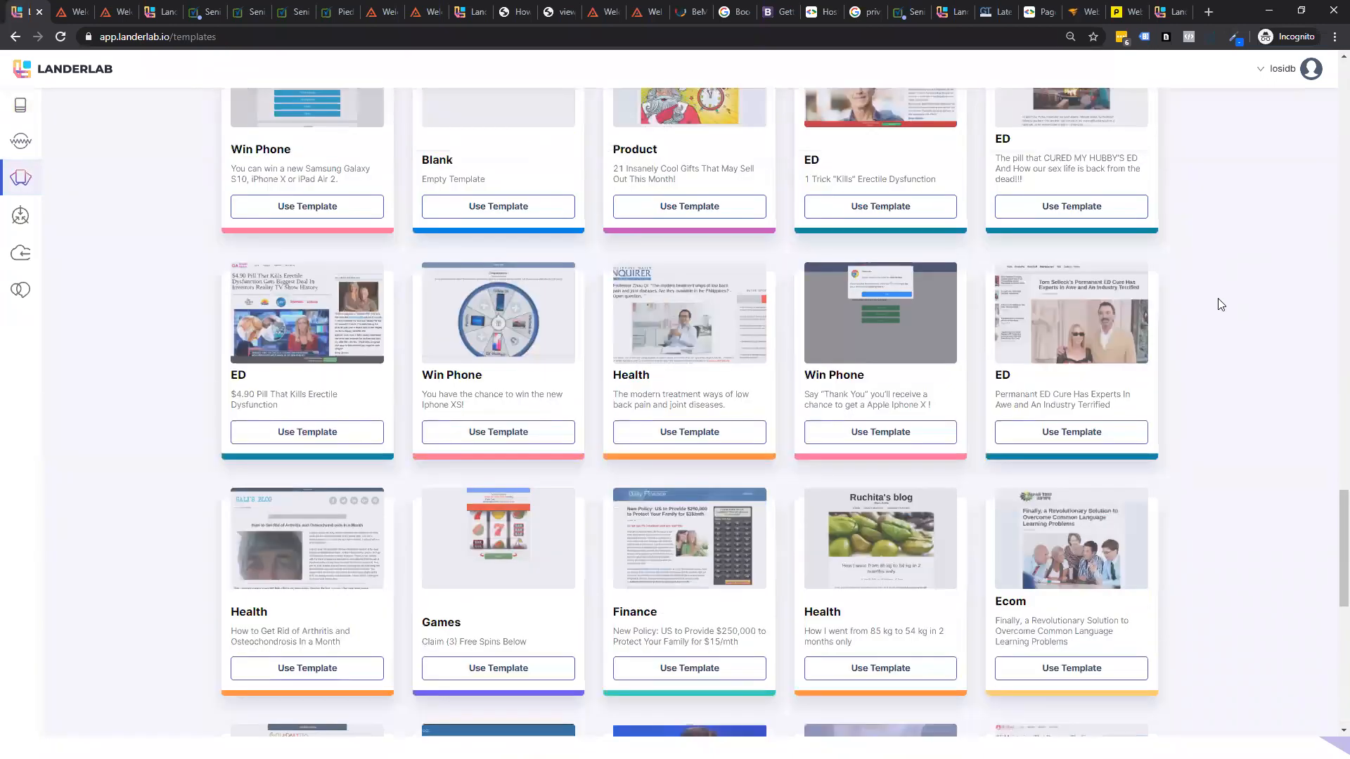
pyautogui.scroll(15, 1231, 396)
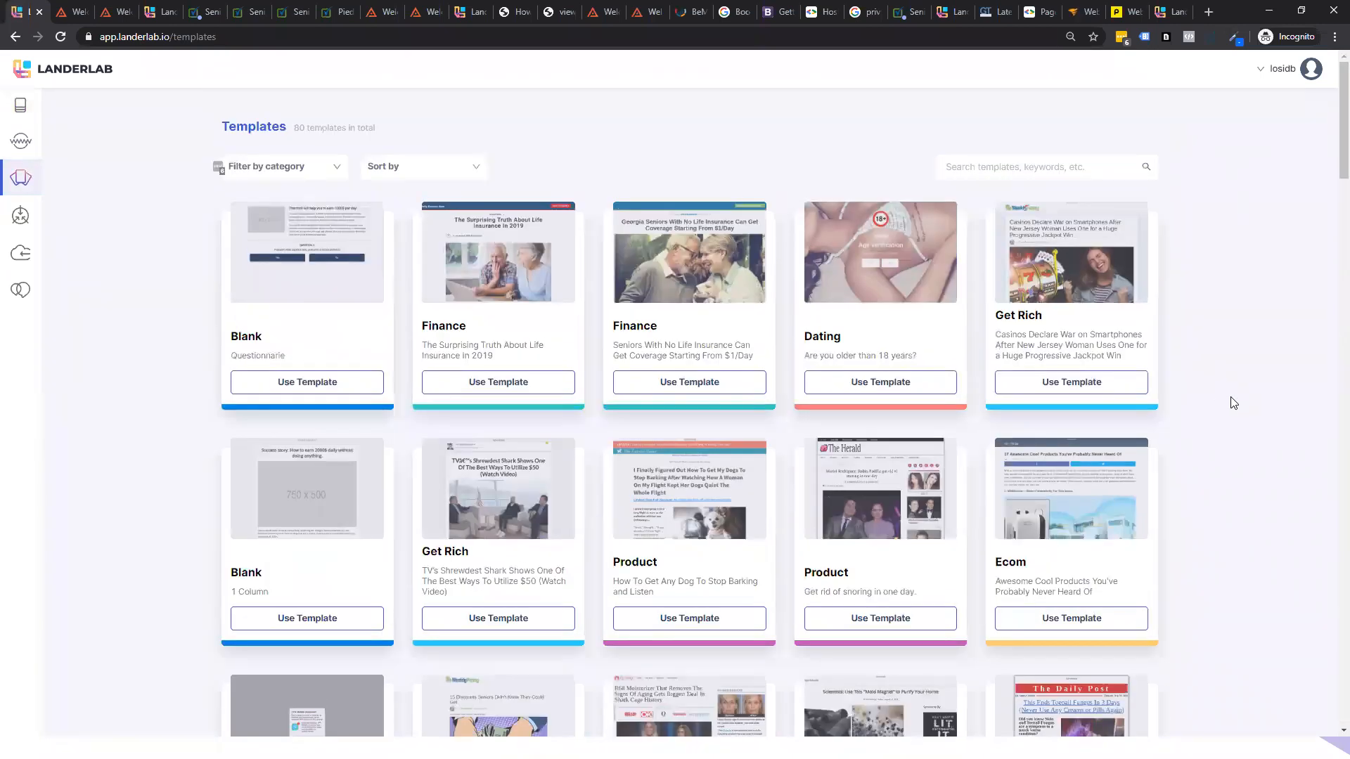
pyautogui.scroll(-15, 1237, 365)
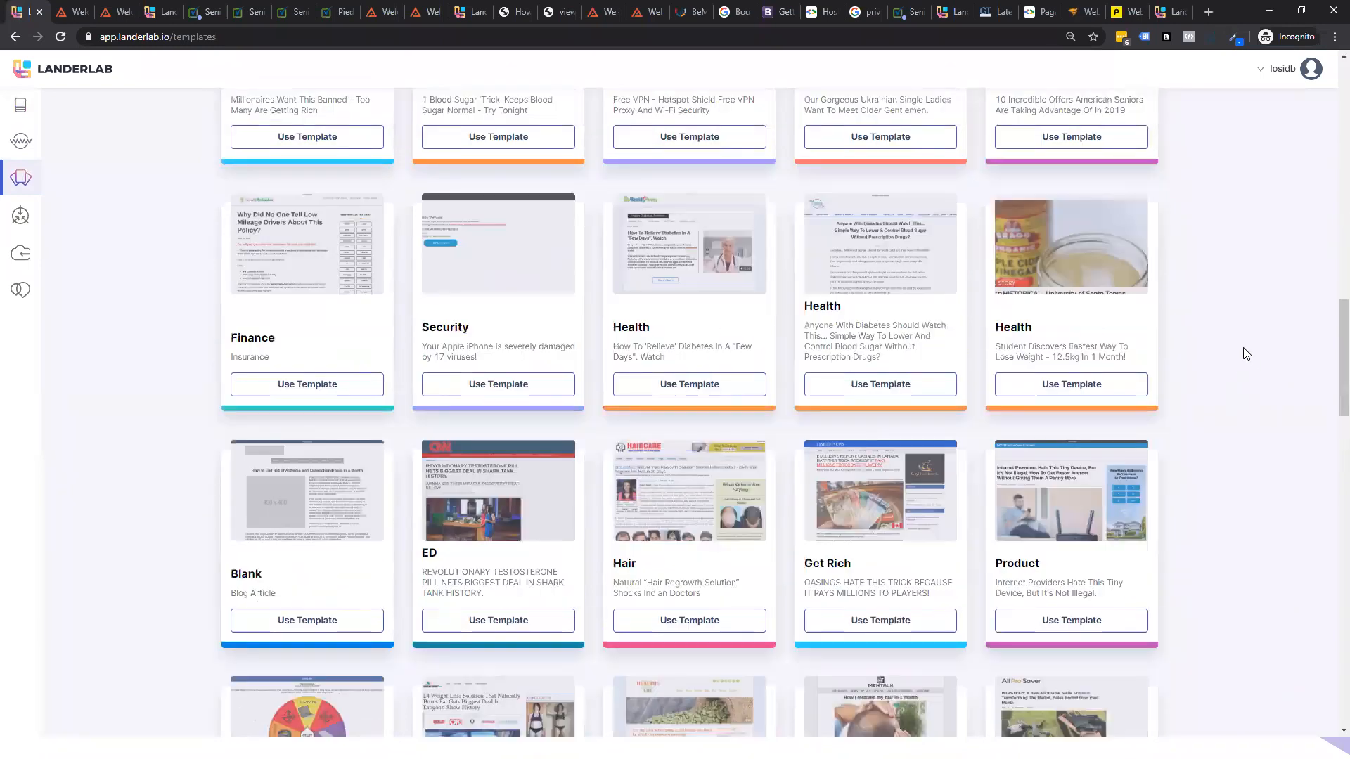
pyautogui.scroll(-15, 1251, 364)
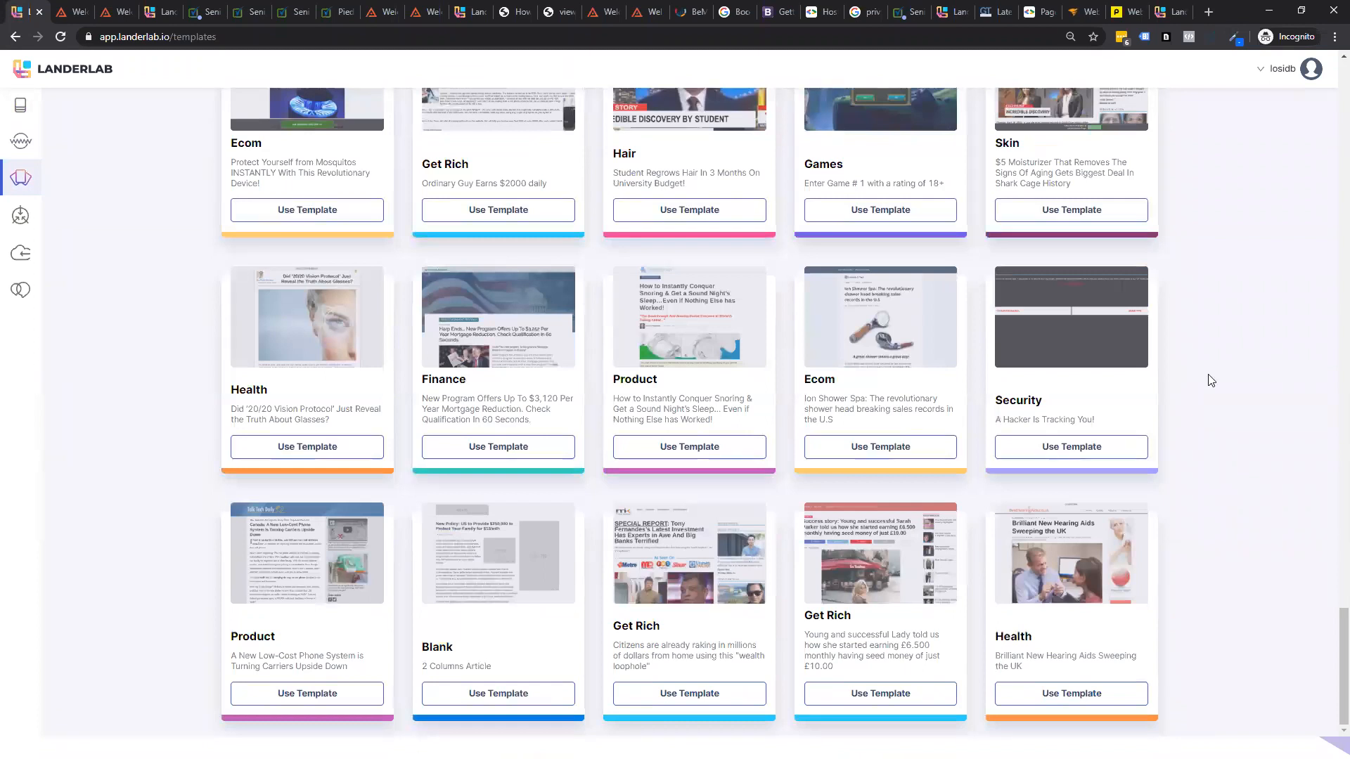
pyautogui.scroll(20, 1207, 386)
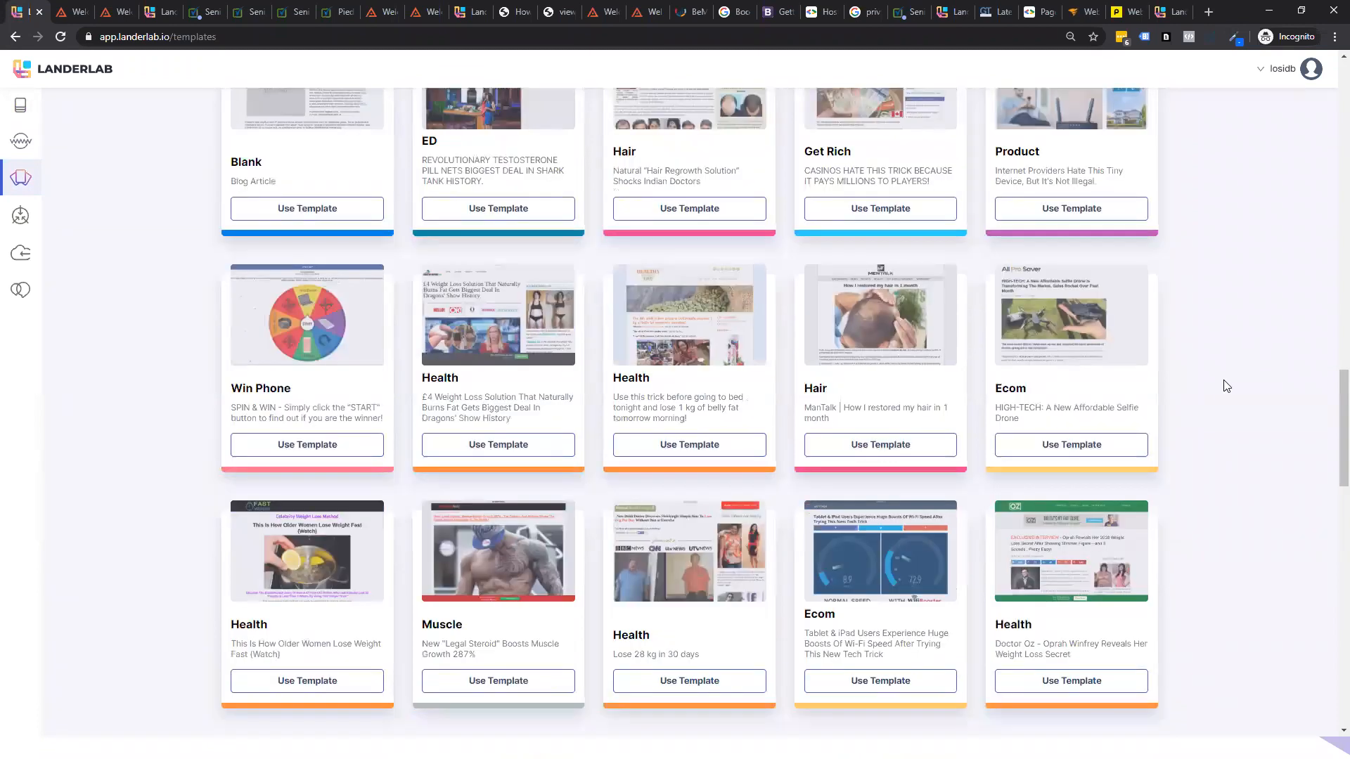
pyautogui.scroll(10, 1228, 386)
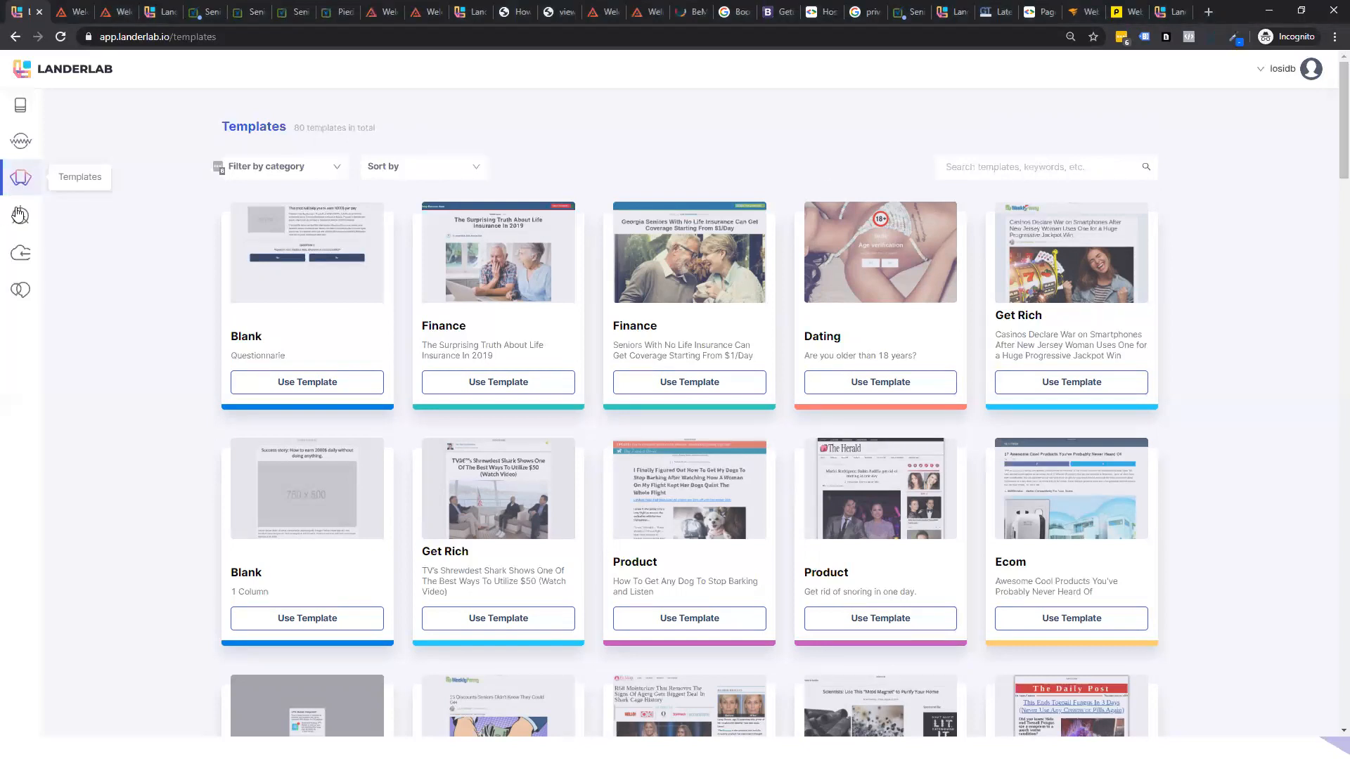
# - Check the list of subdomains set up for the byrazers.com domain
pyautogui.click(21, 141)
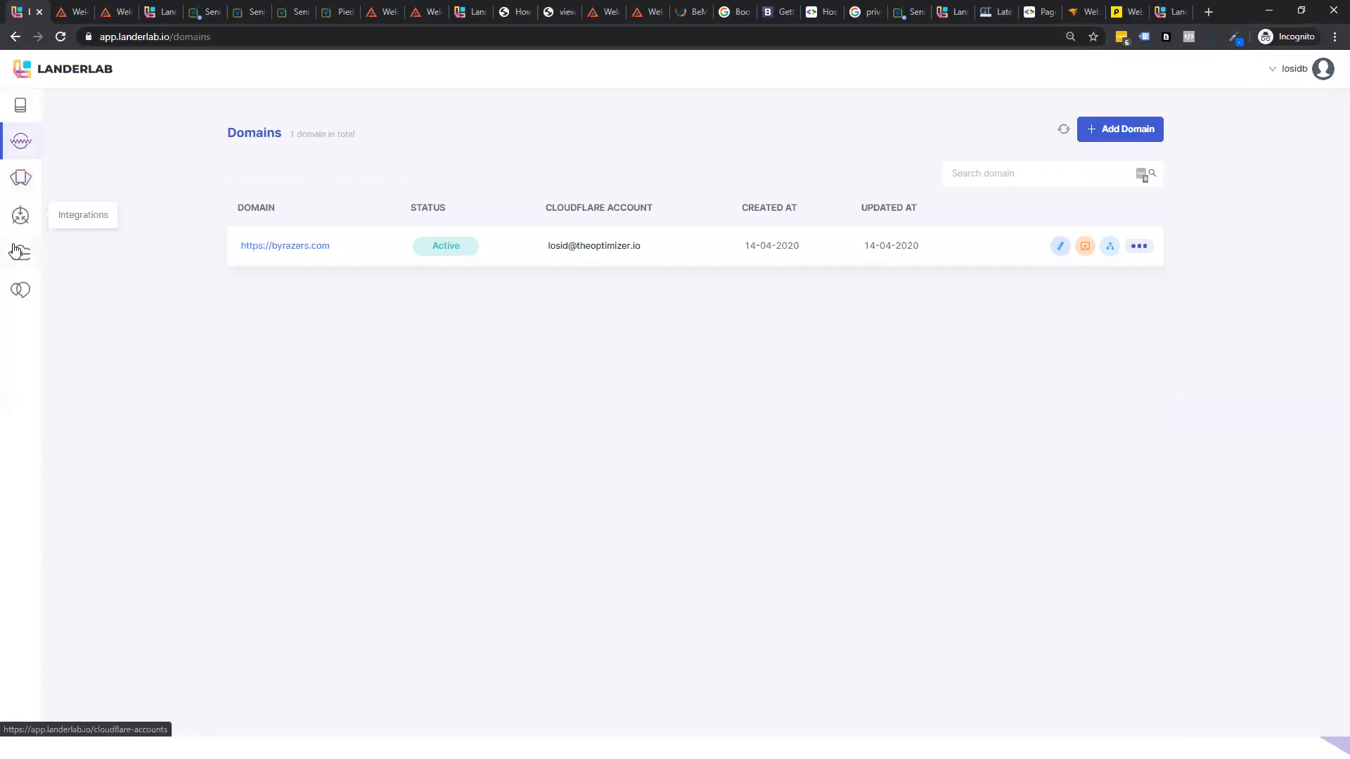
pyautogui.click(1060, 247)
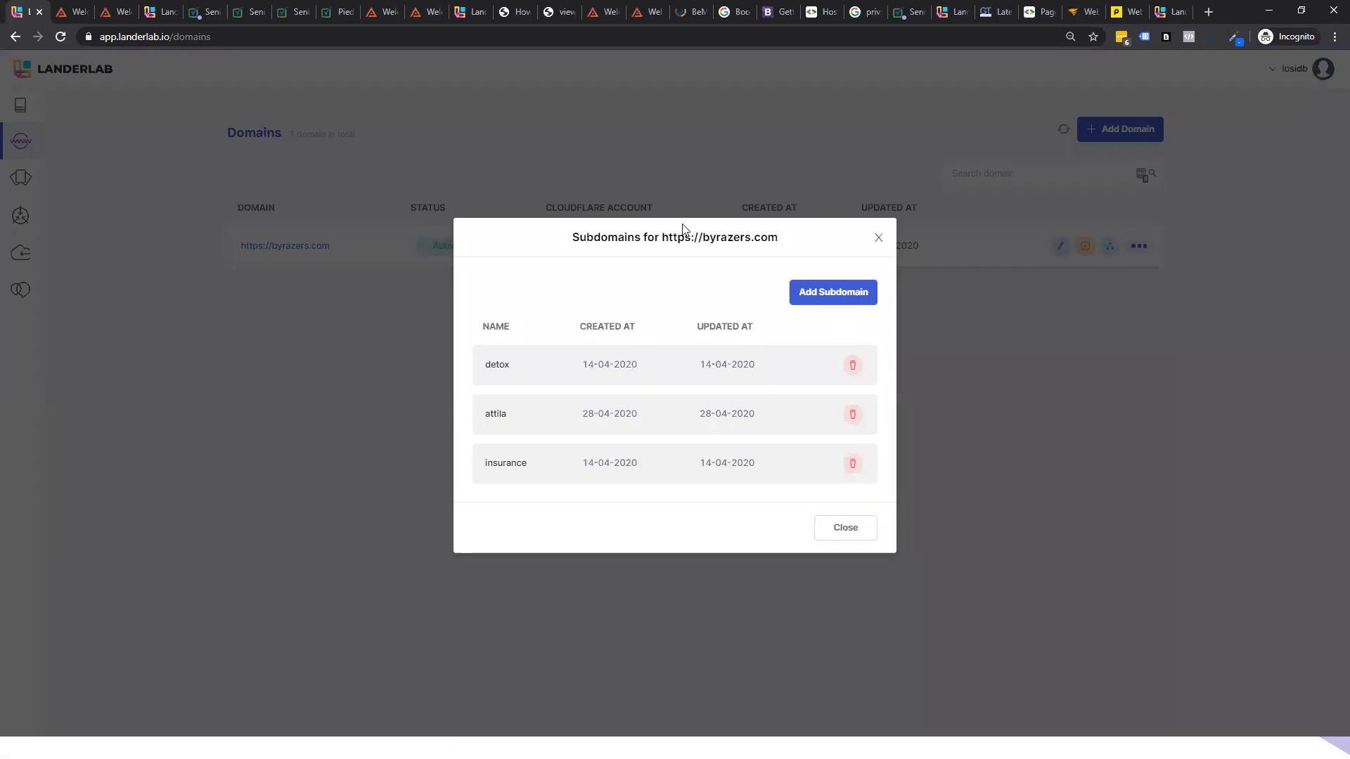
pyautogui.moveTo(617, 237); pyautogui.dragTo(884, 244)
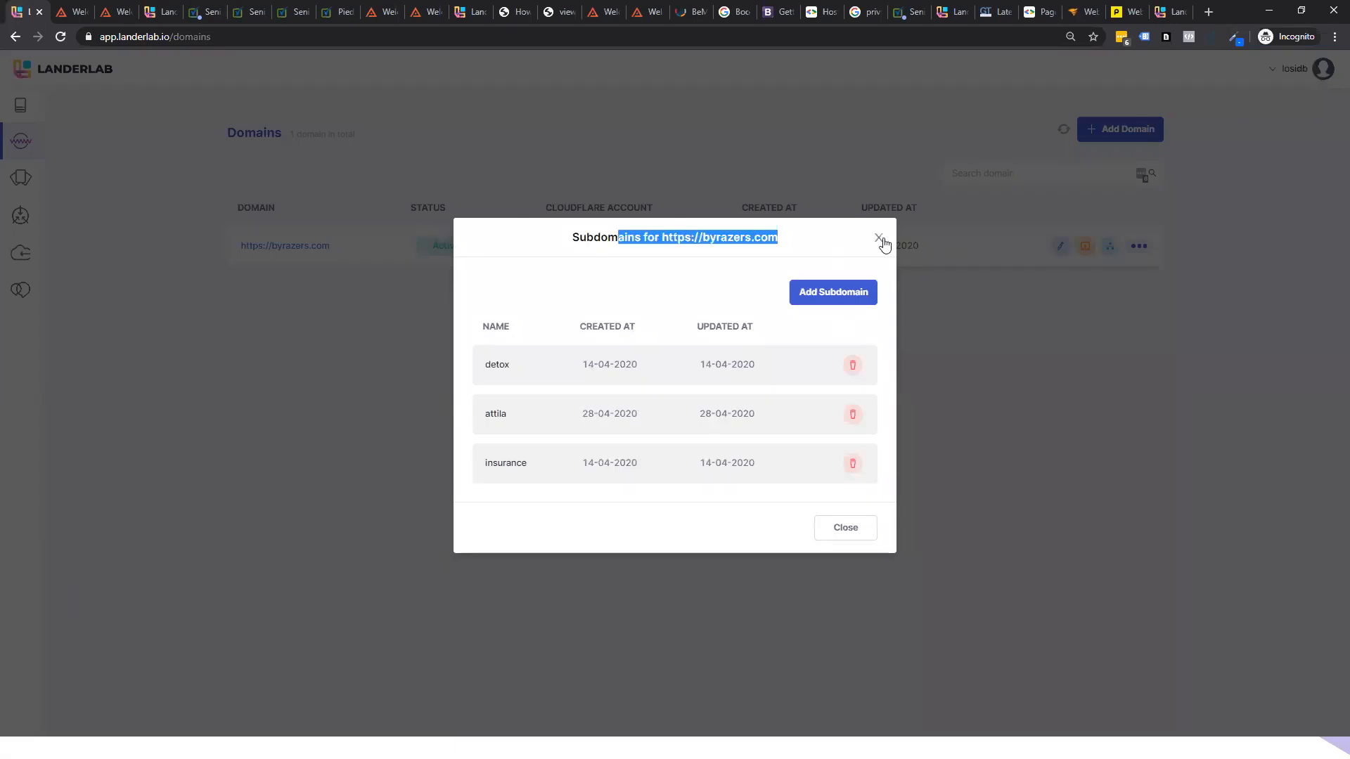
pyautogui.click(539, 107)
# - Inspect the email and API key fields of the connected Cloudflare account without changing them
pyautogui.click(14, 259)
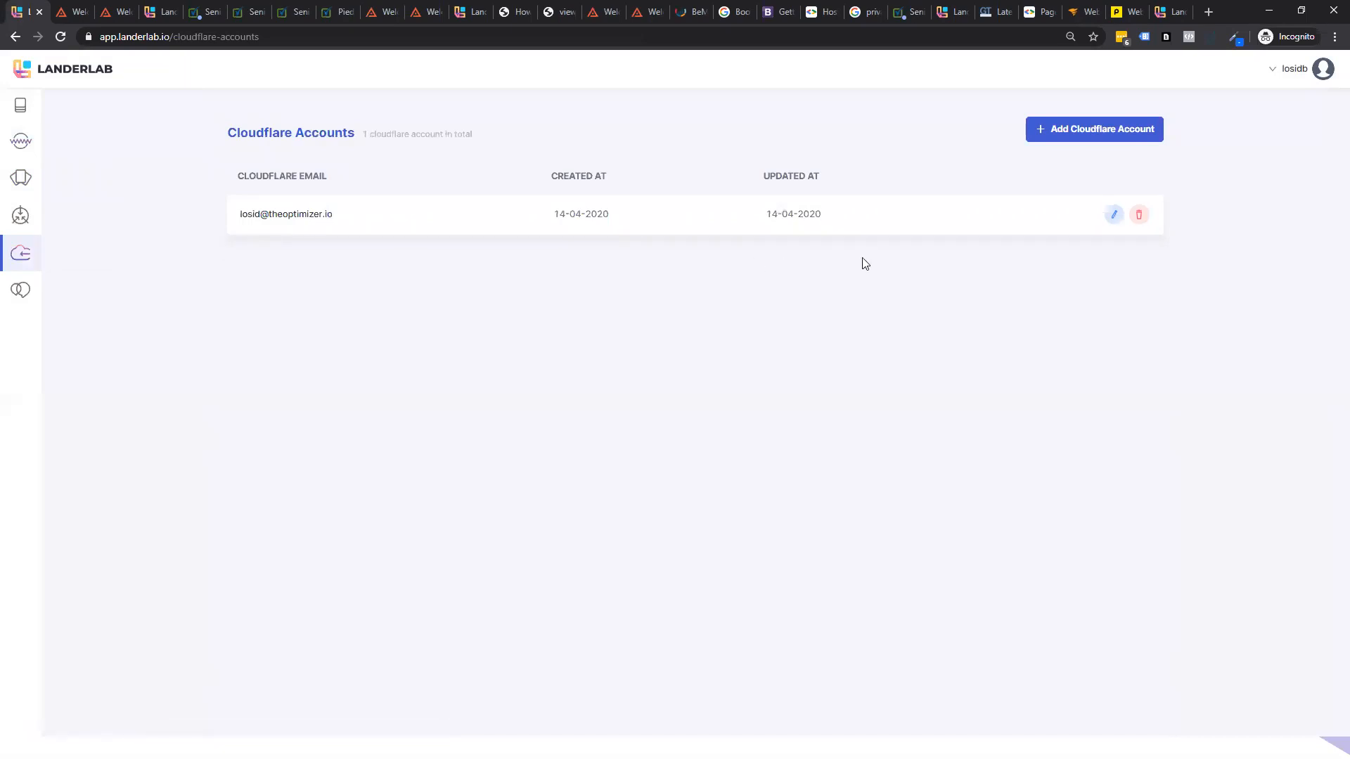
pyautogui.click(1113, 215)
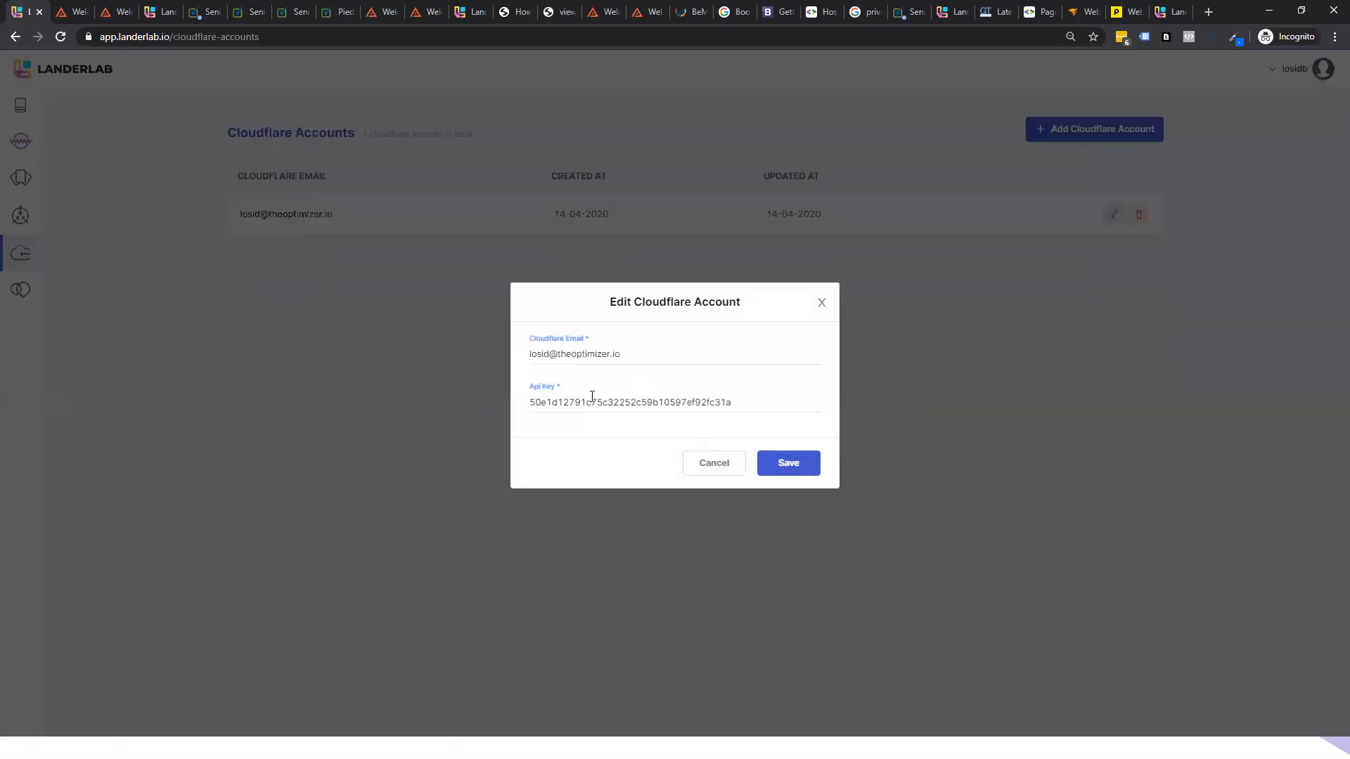
pyautogui.moveTo(756, 394); pyautogui.dragTo(364, 404)
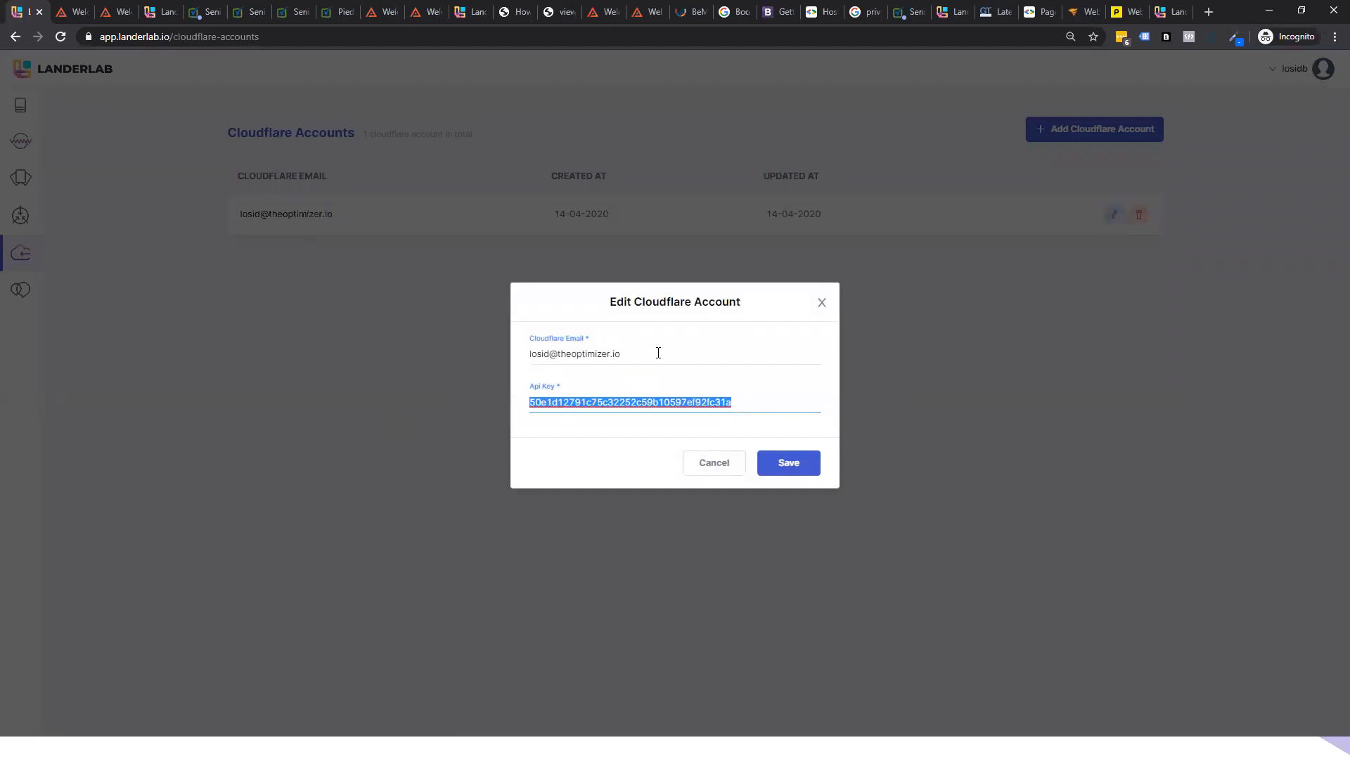
pyautogui.moveTo(656, 352); pyautogui.dragTo(519, 323)
pyautogui.click(821, 298)
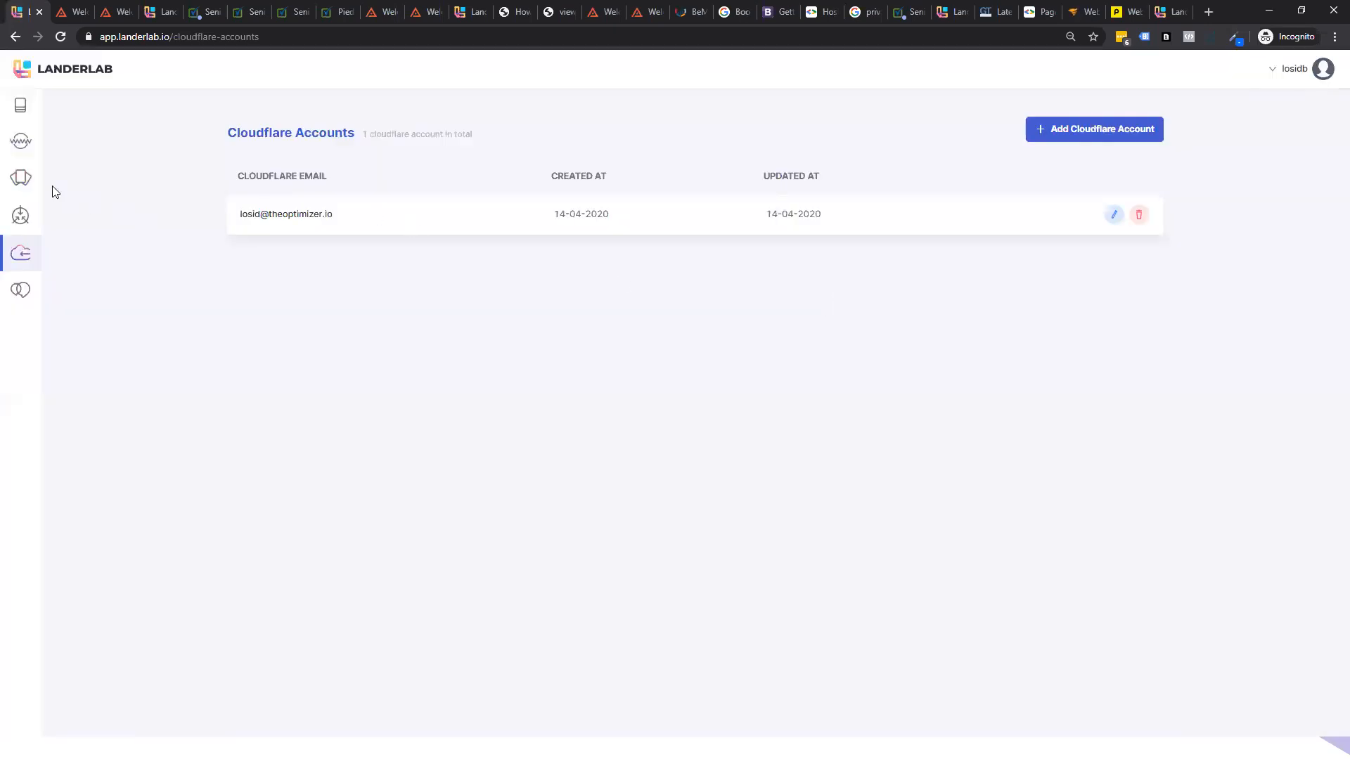
# - Review the DNS records of byrazers.com and the types and fields available for a new record, without adding one
pyautogui.click(19, 178)
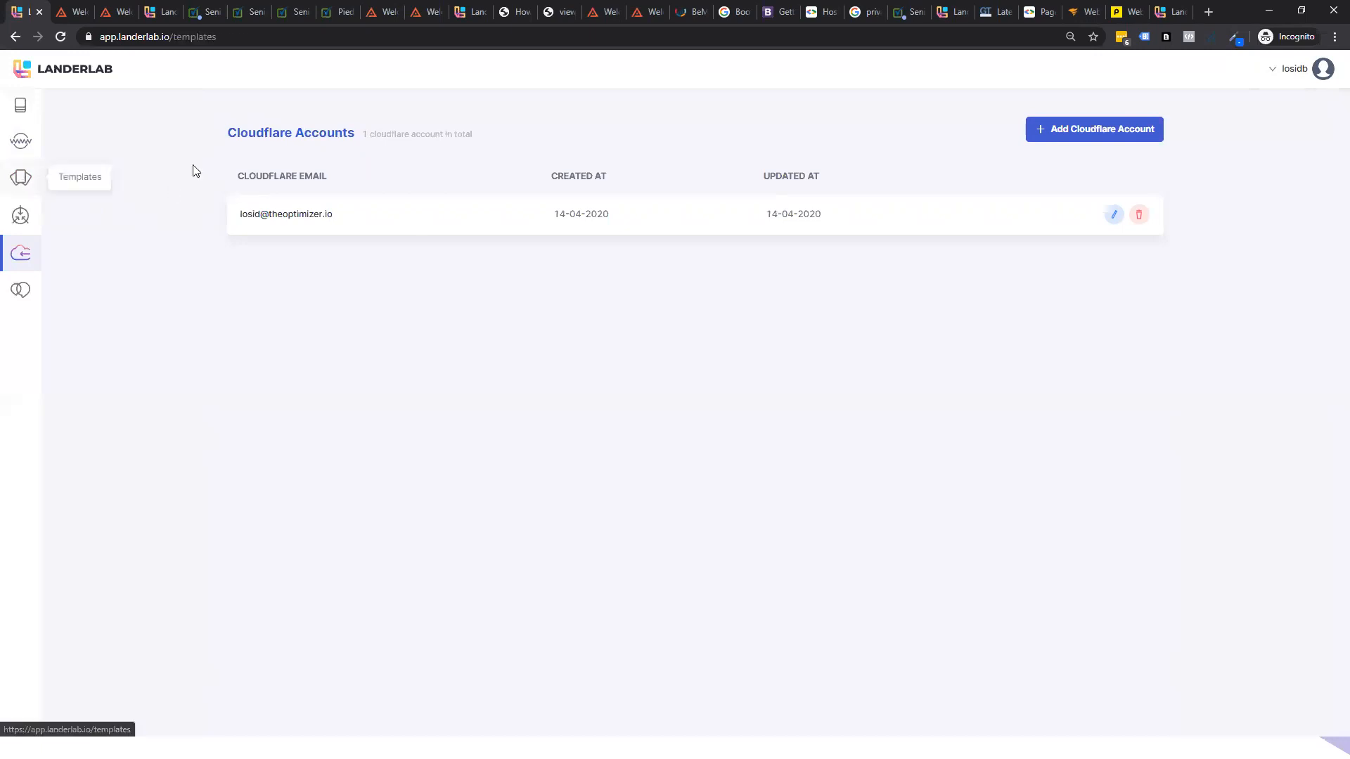
pyautogui.click(21, 142)
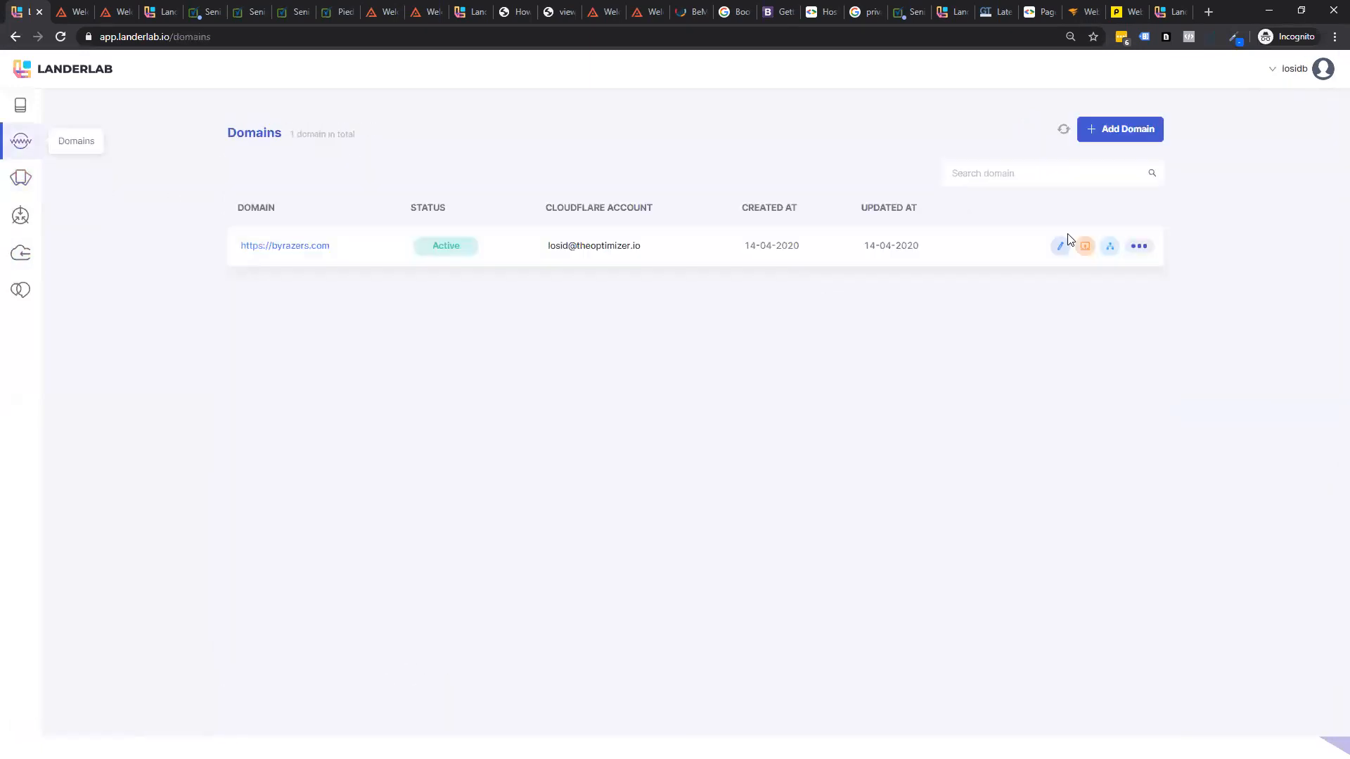
pyautogui.click(1109, 247)
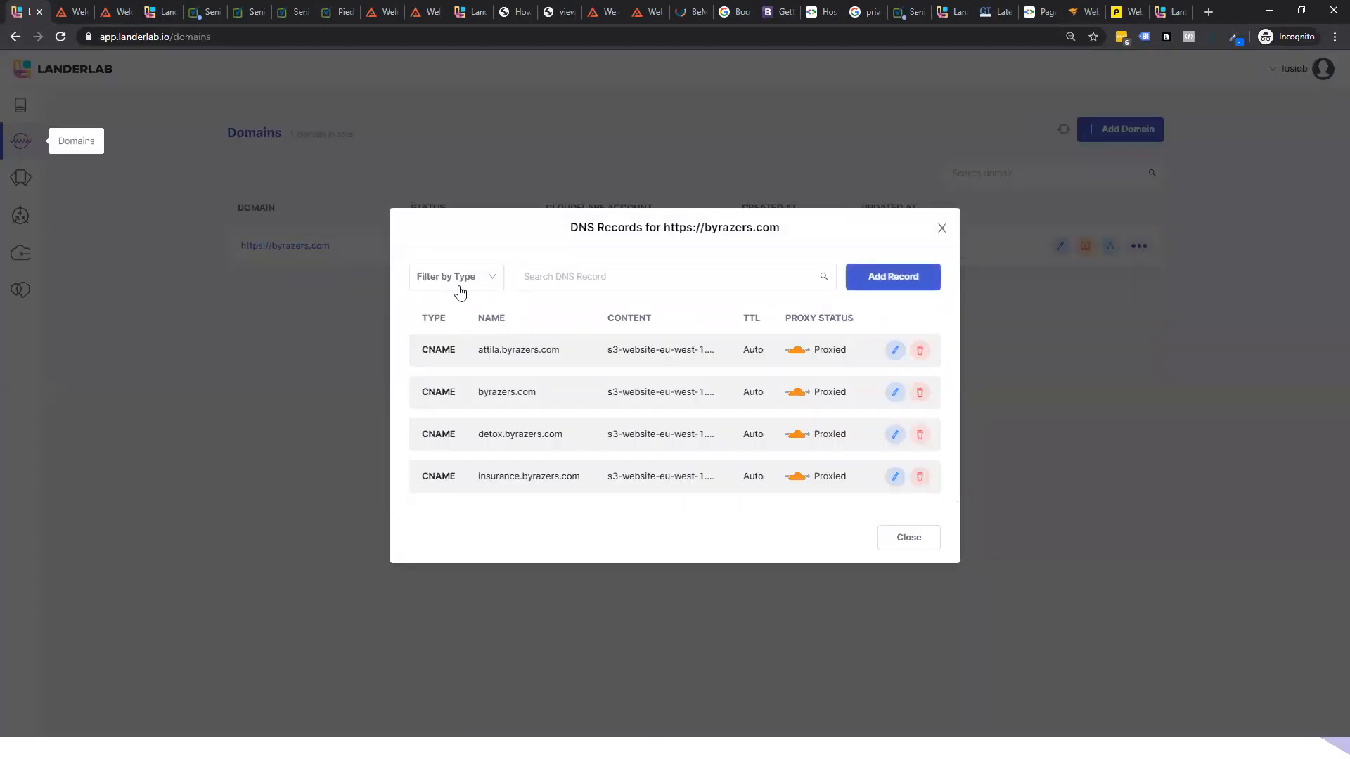
pyautogui.click(906, 285)
pyautogui.click(606, 364)
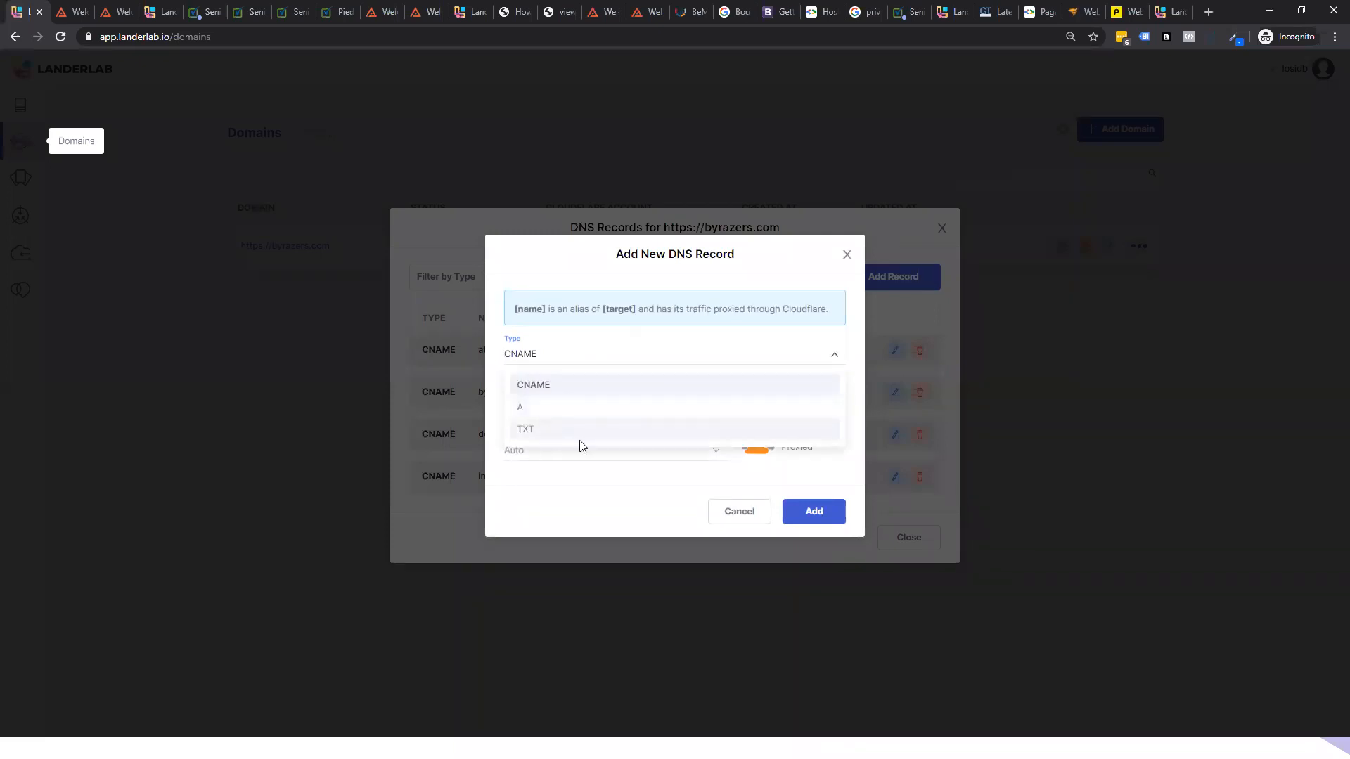
pyautogui.click(583, 489)
pyautogui.click(573, 395)
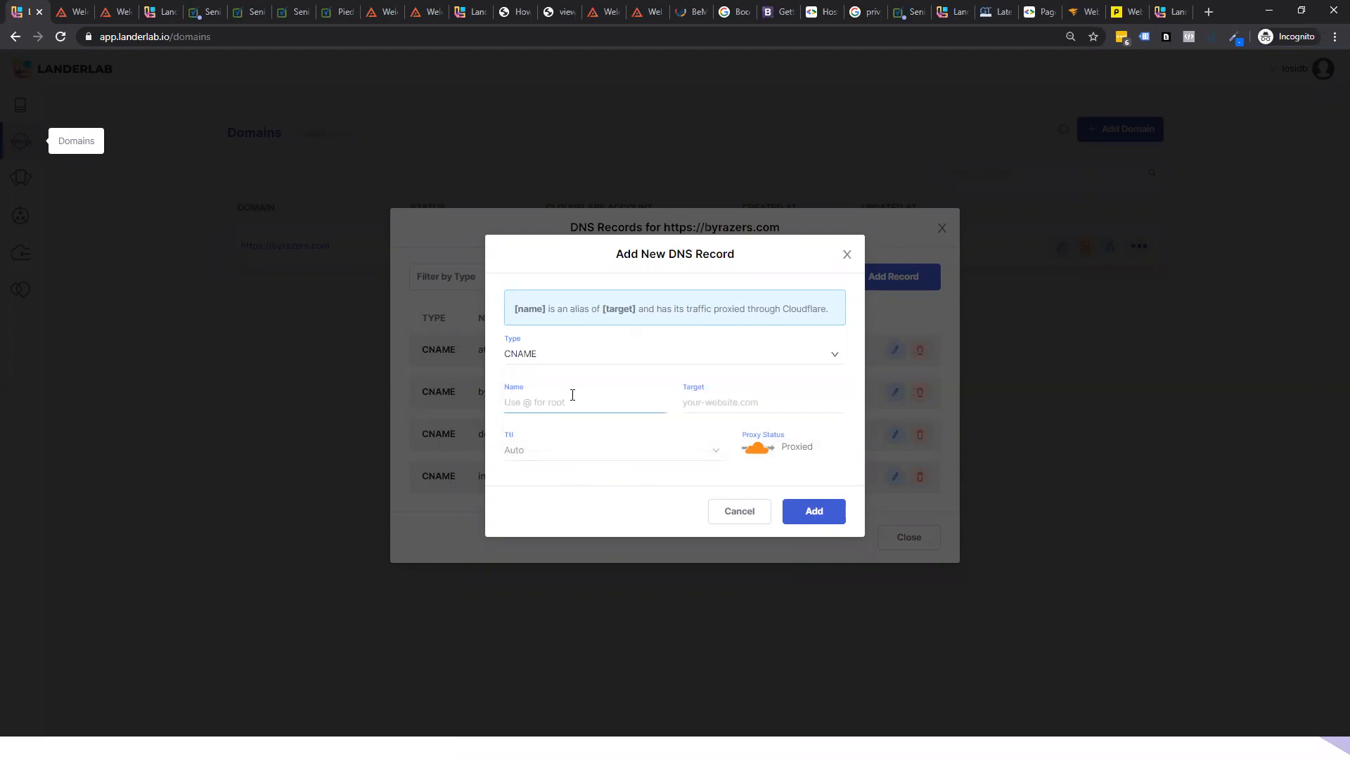
pyautogui.click(734, 400)
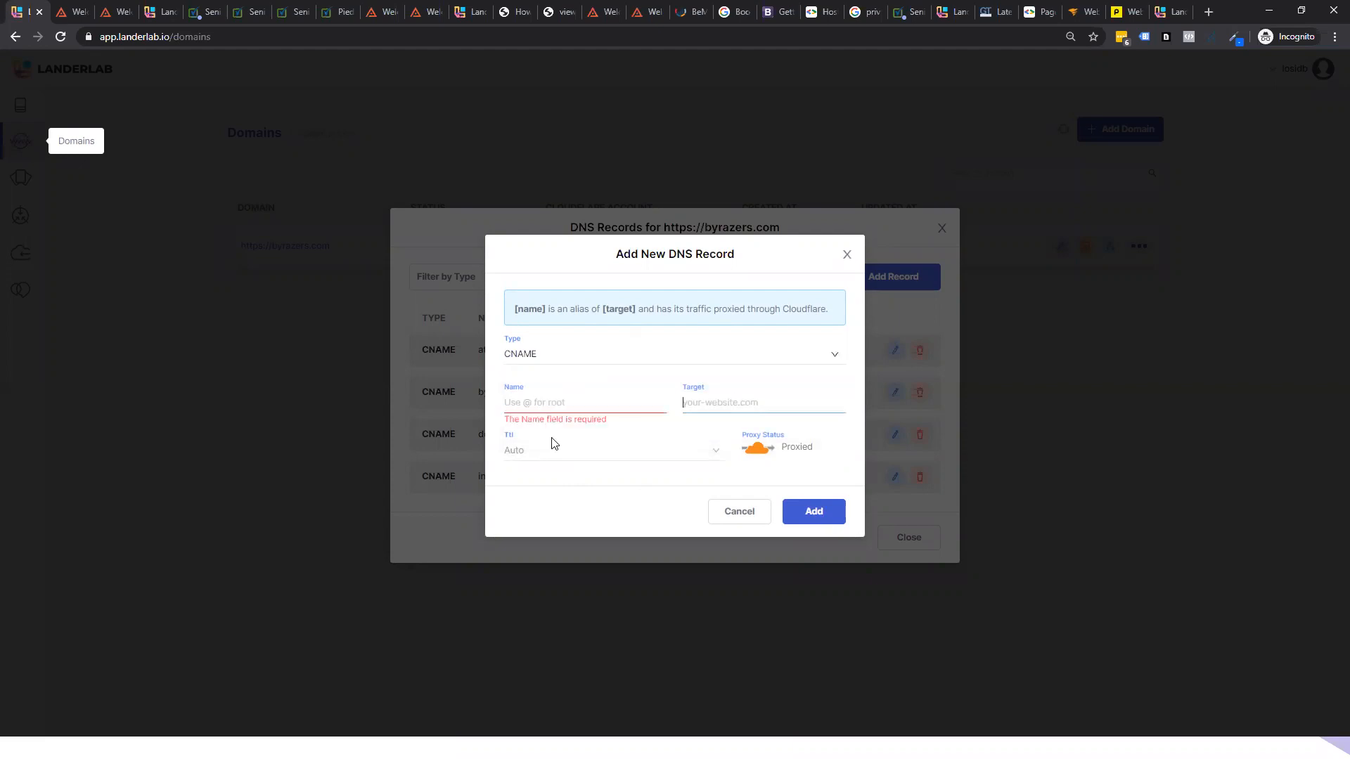
pyautogui.click(737, 511)
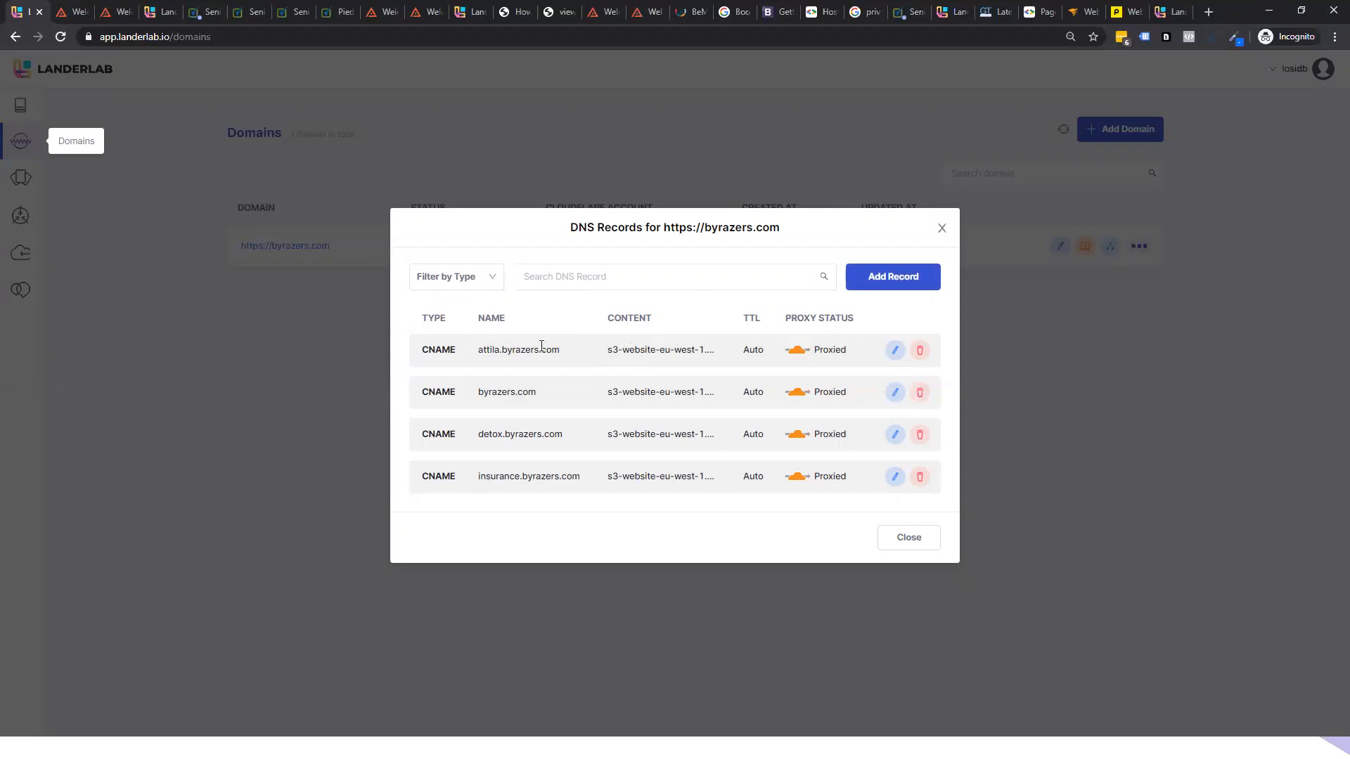
pyautogui.click(941, 228)
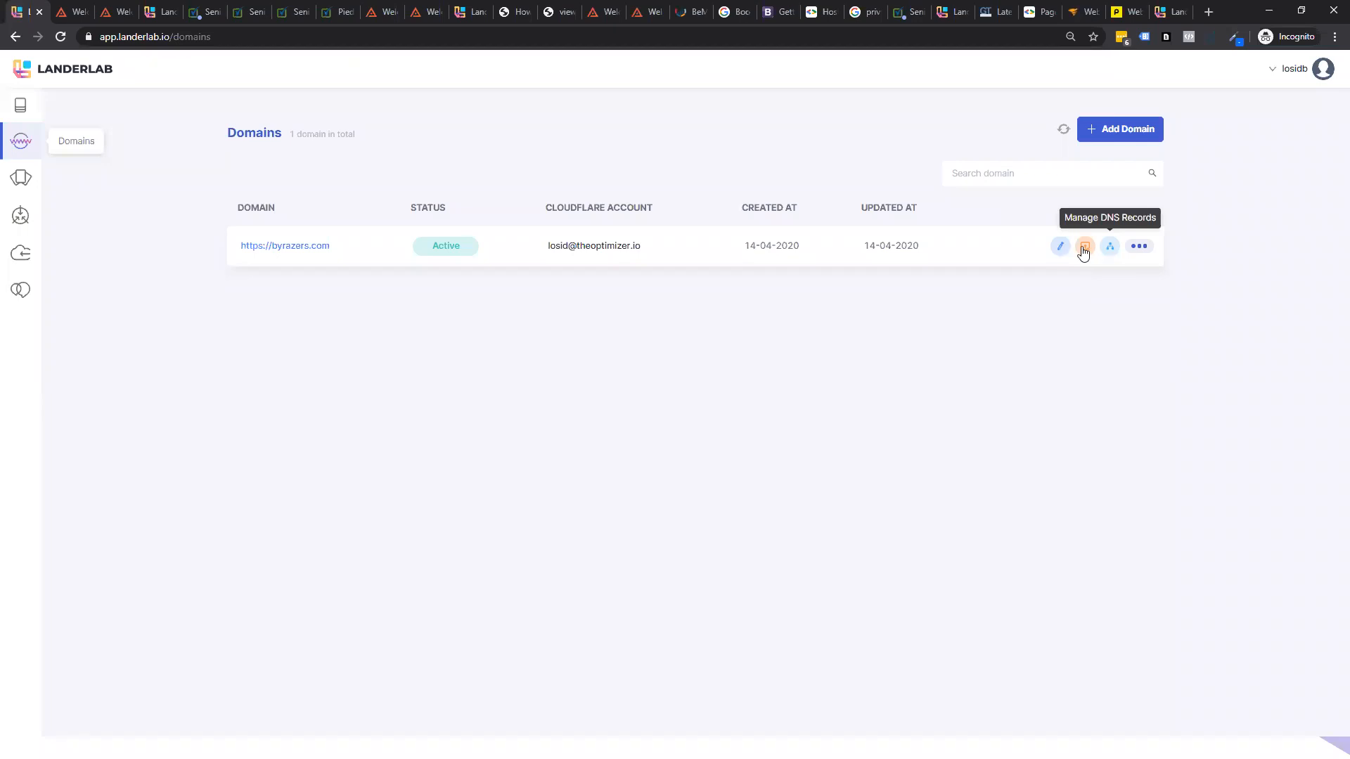
# - Add a subdomain named livewebinar to the byrazers.com domain
pyautogui.click(1140, 246)
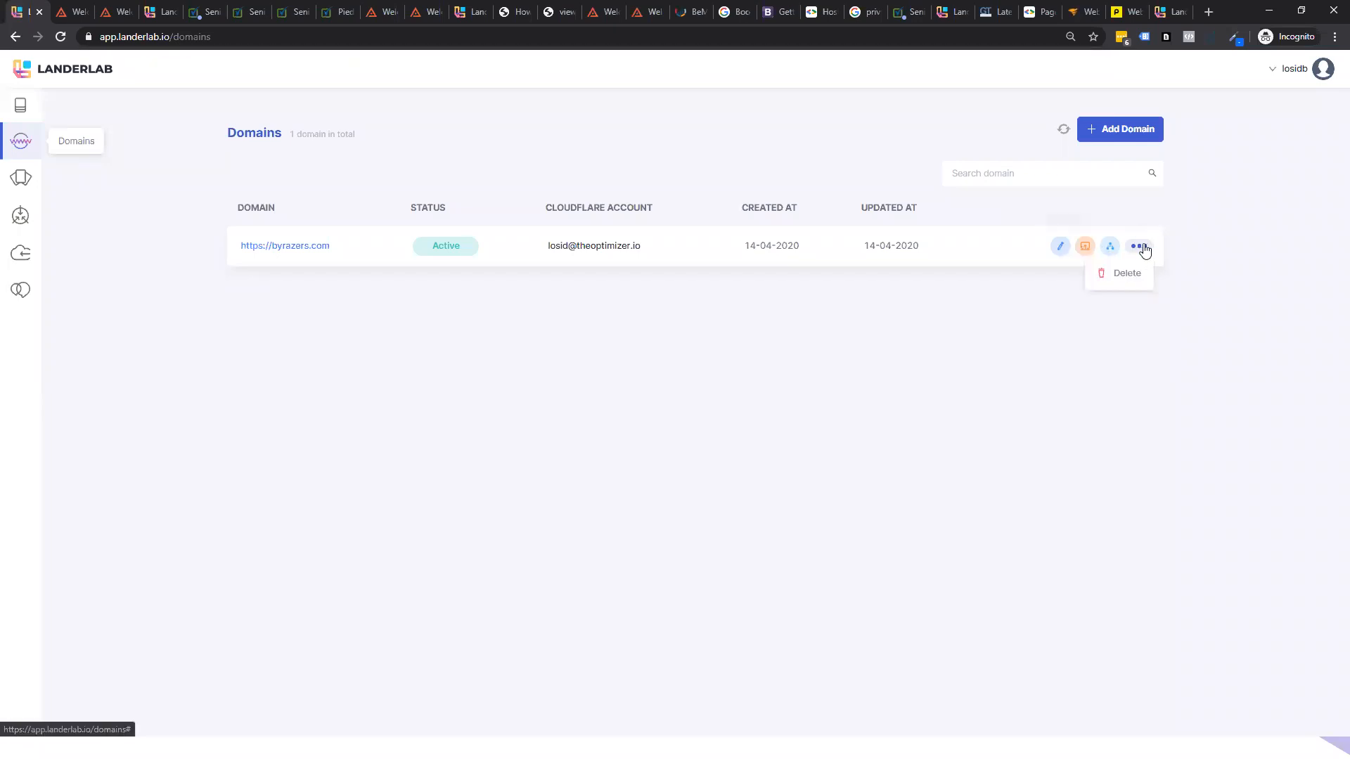
pyautogui.click(1056, 247)
pyautogui.click(855, 289)
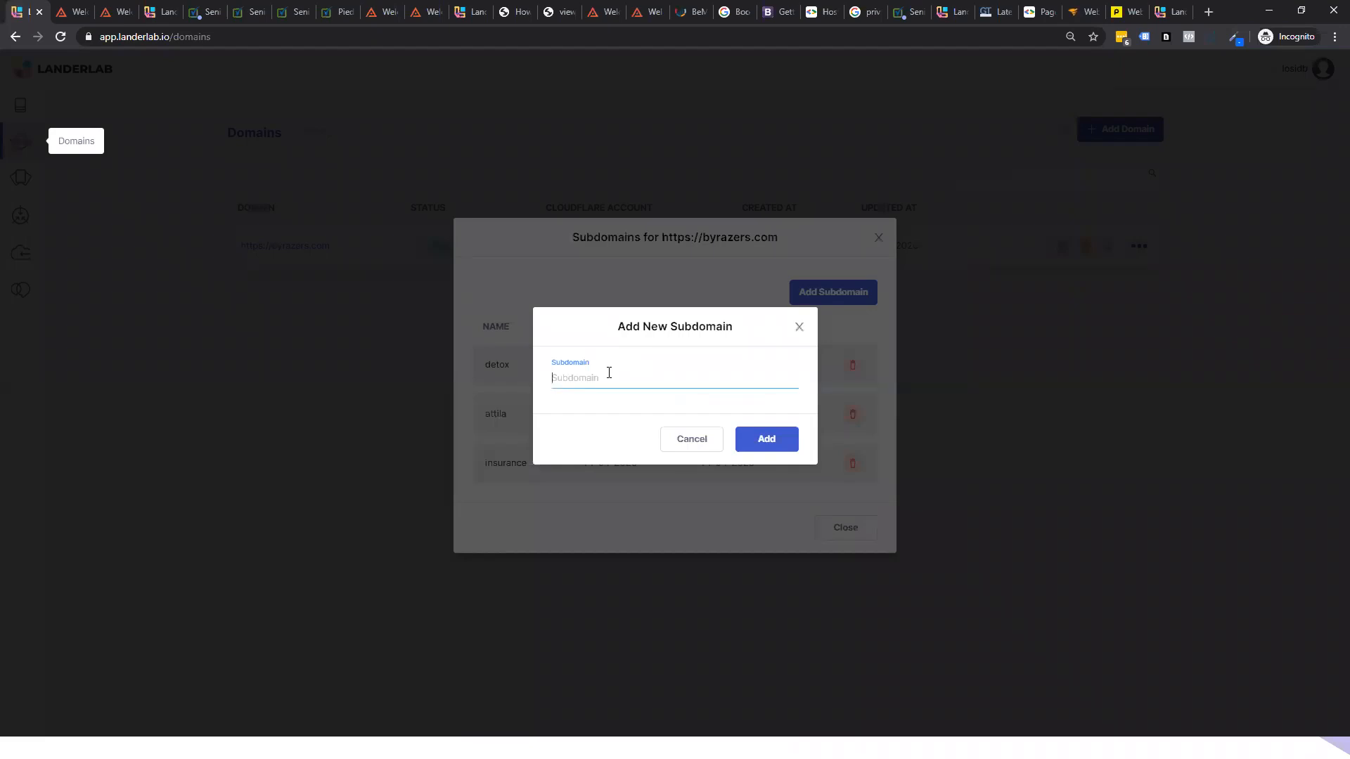
pyautogui.write('livewebinar')
pyautogui.click(759, 441)
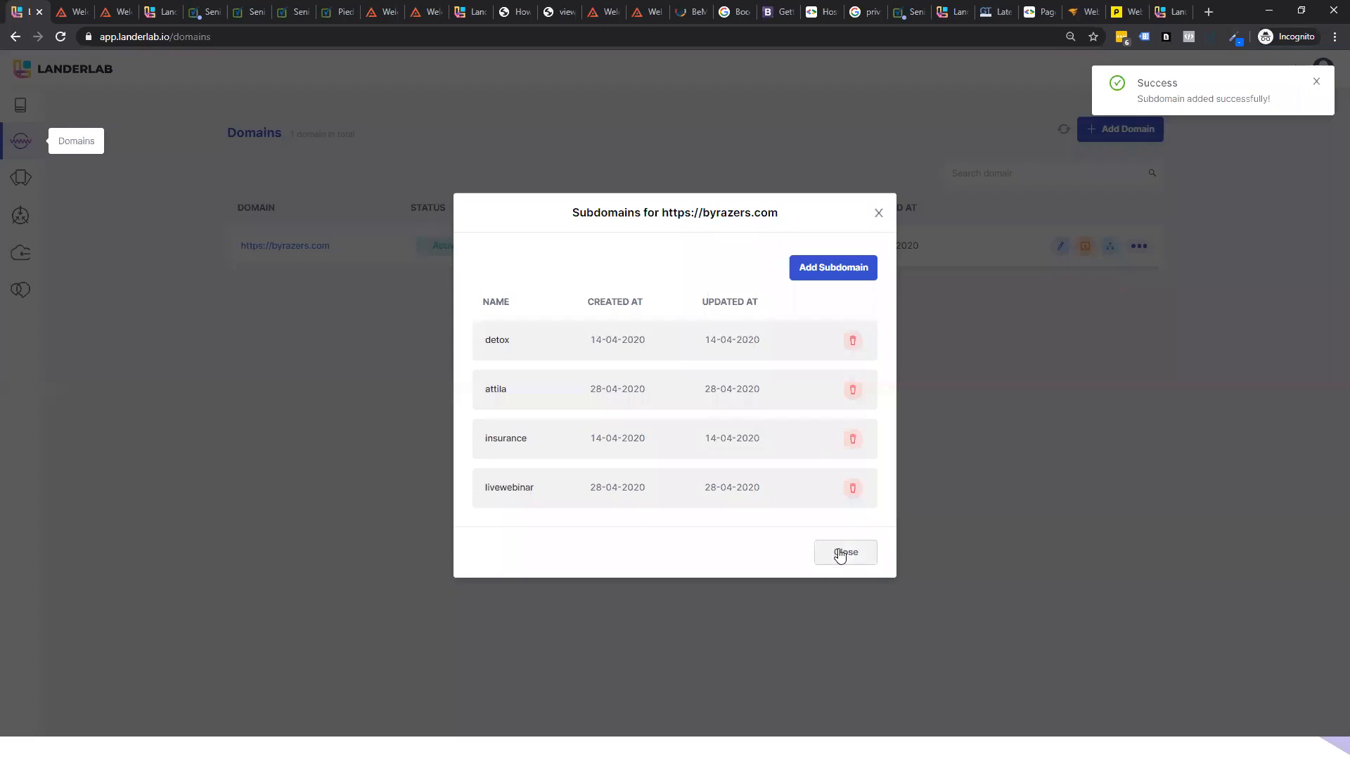
pyautogui.click(840, 555)
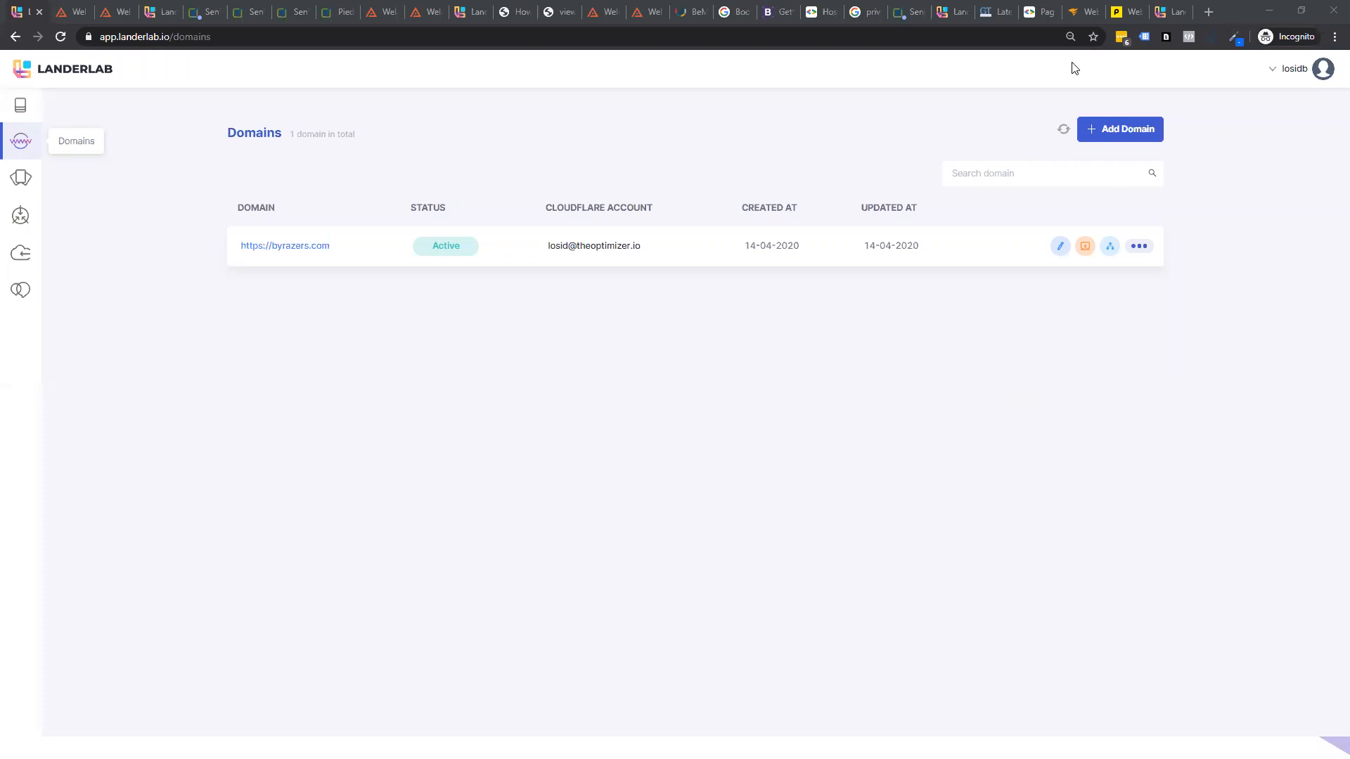
# - Open the theoptimizer.io website in a new browser tab
pyautogui.click(1209, 11)
pyautogui.write('theoptimizer.io')
pyautogui.press('Return')
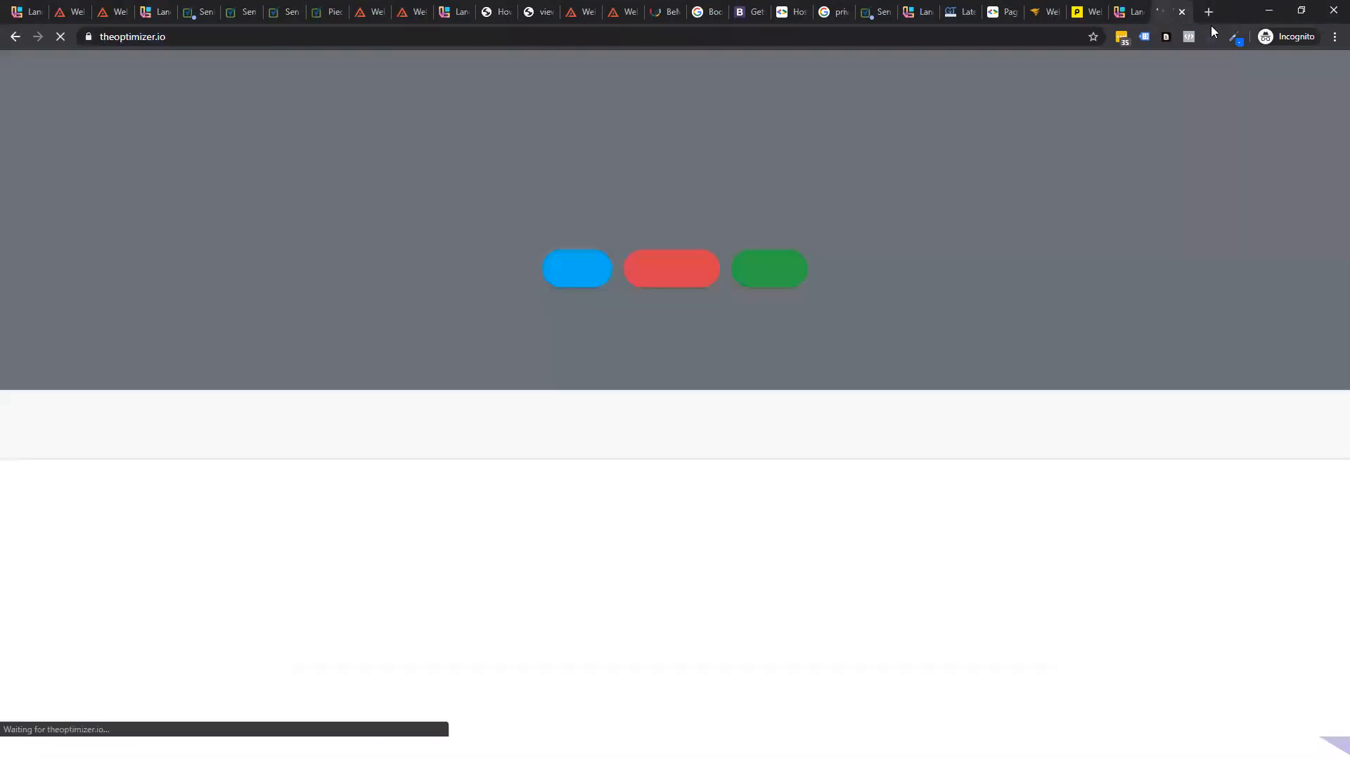